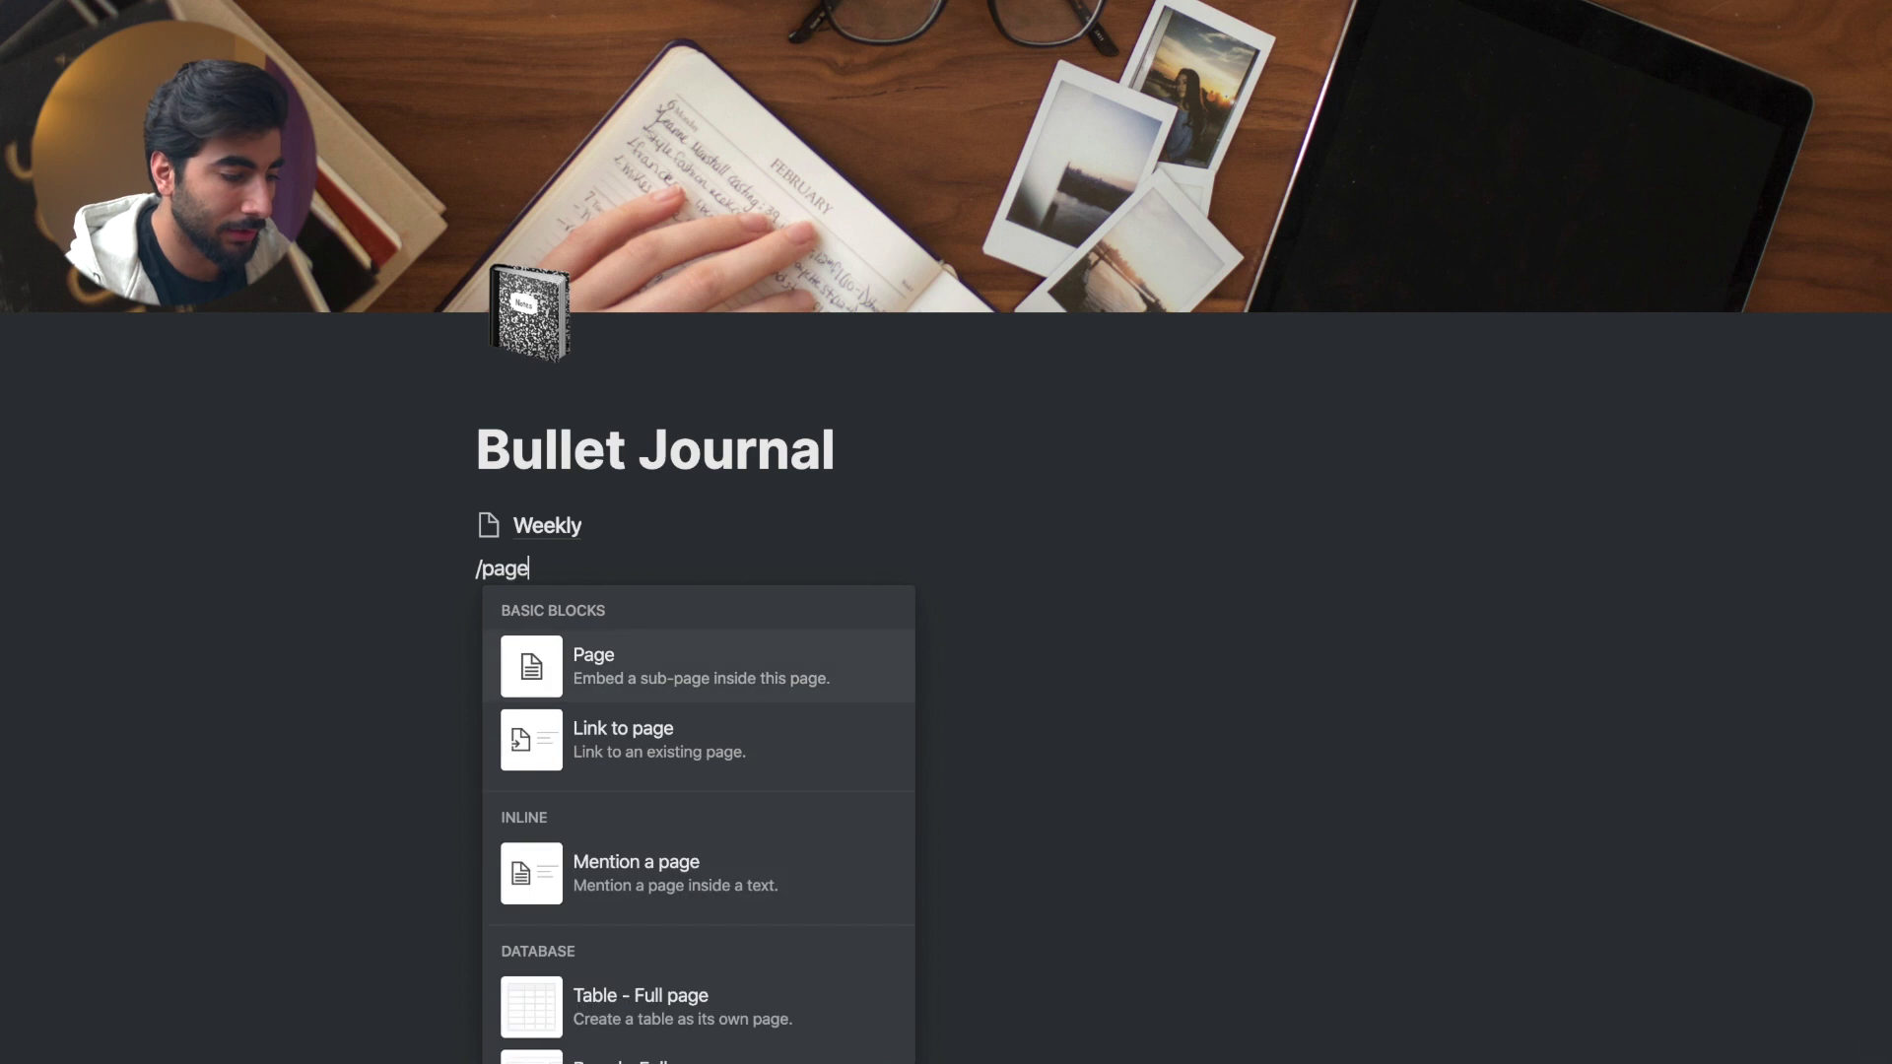
- Add a Monthly sub-page below Weekly and return to Bullet Journal
key("Return")
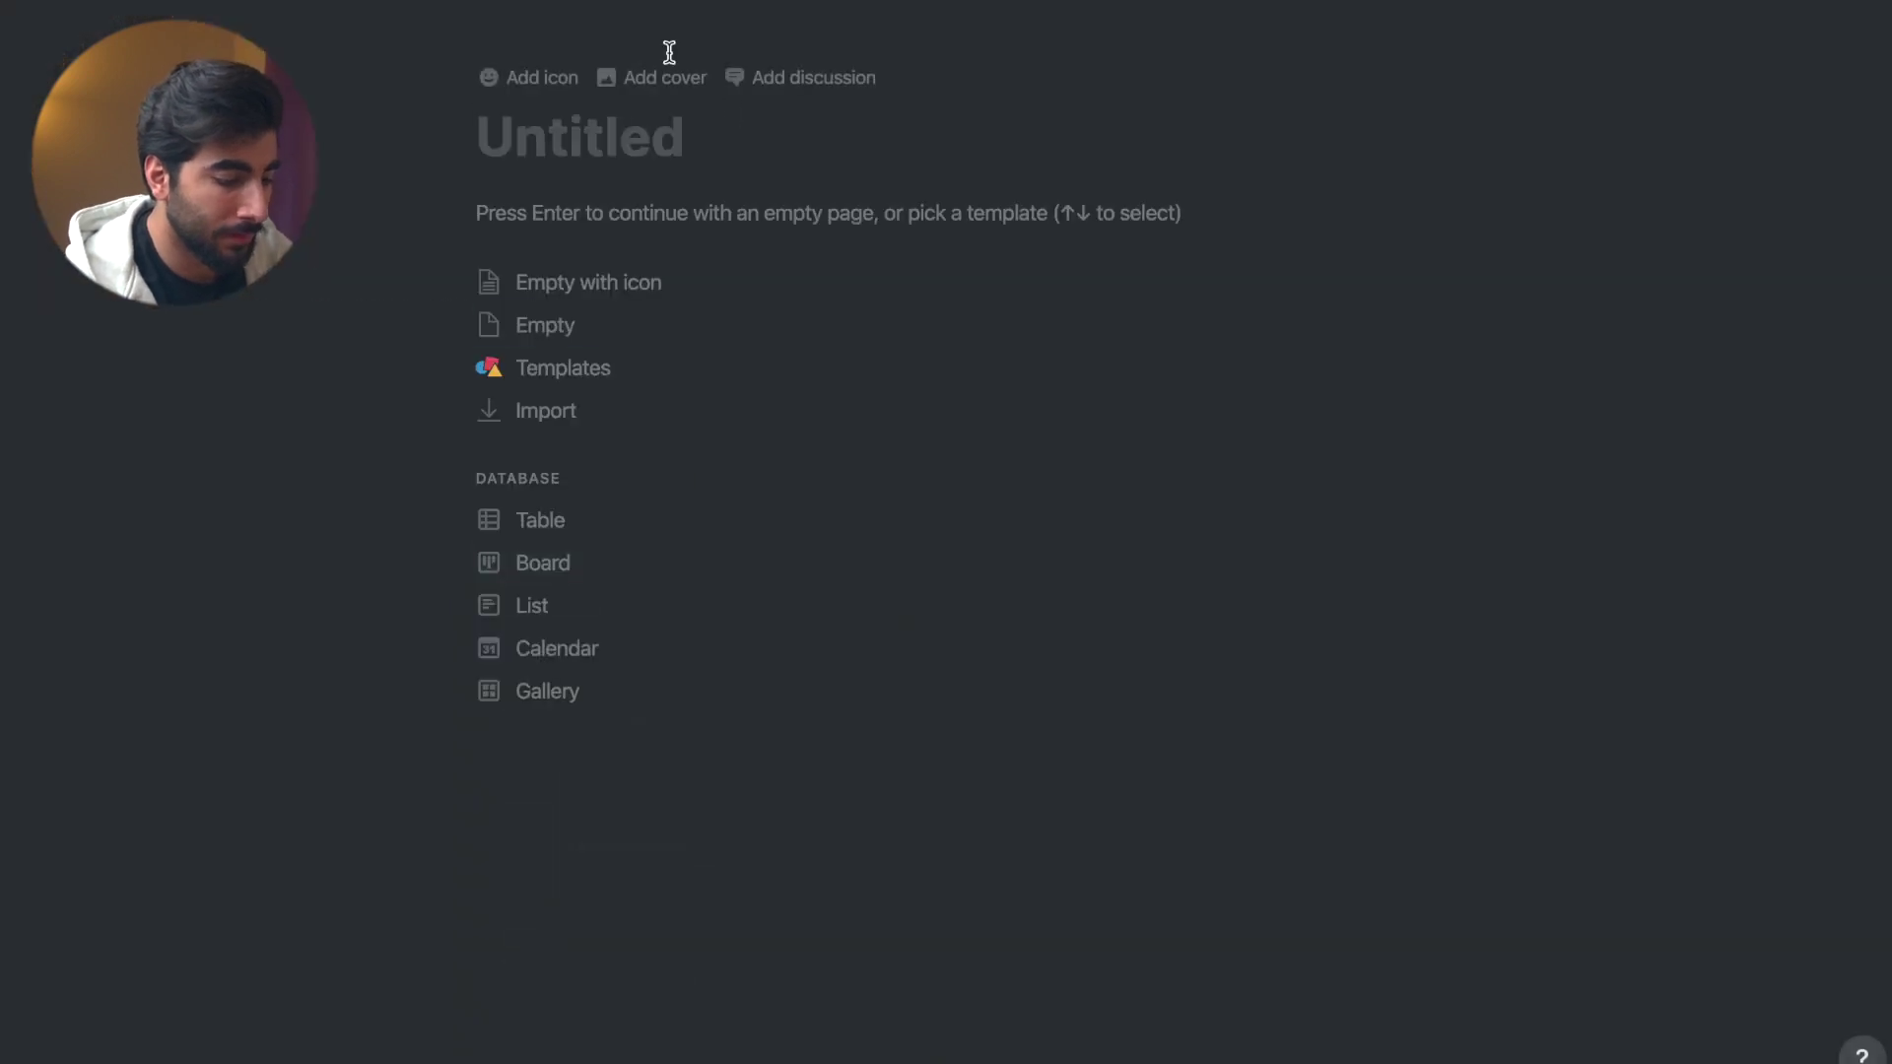
type("Monthly")
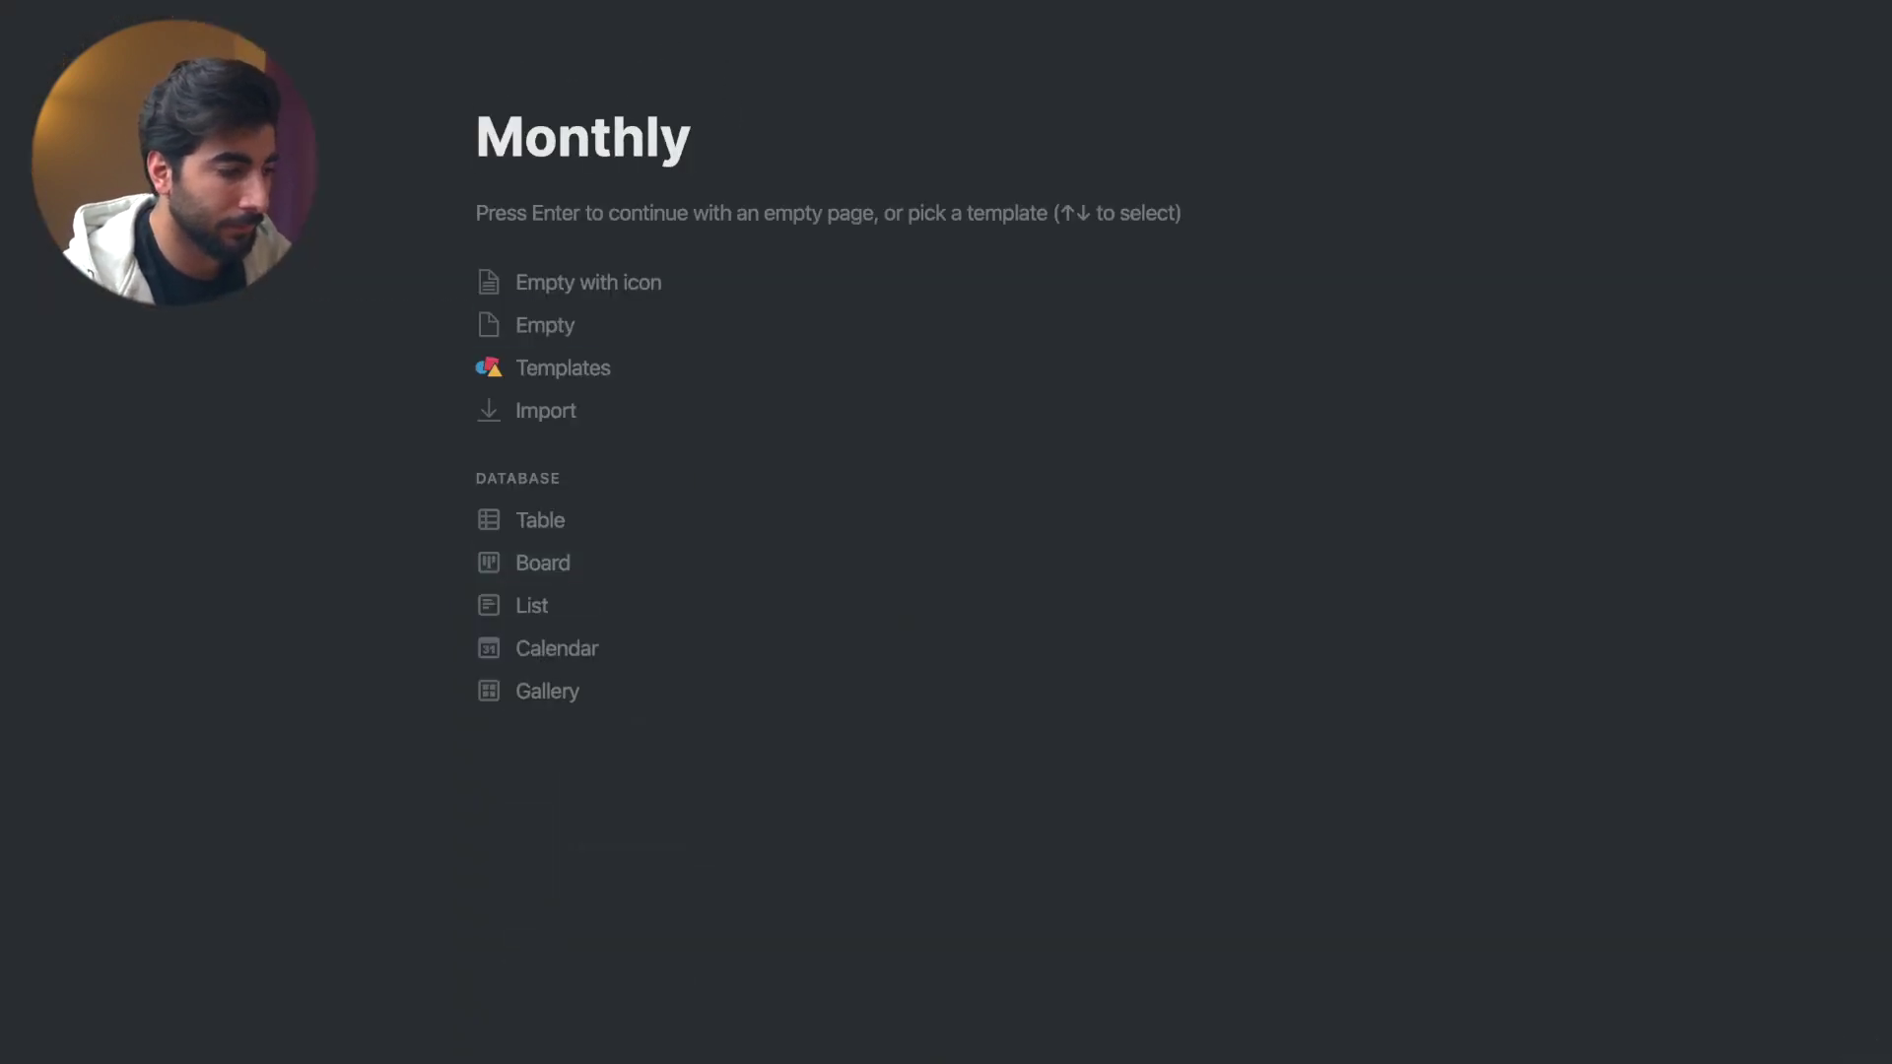
key("super+bracketleft")
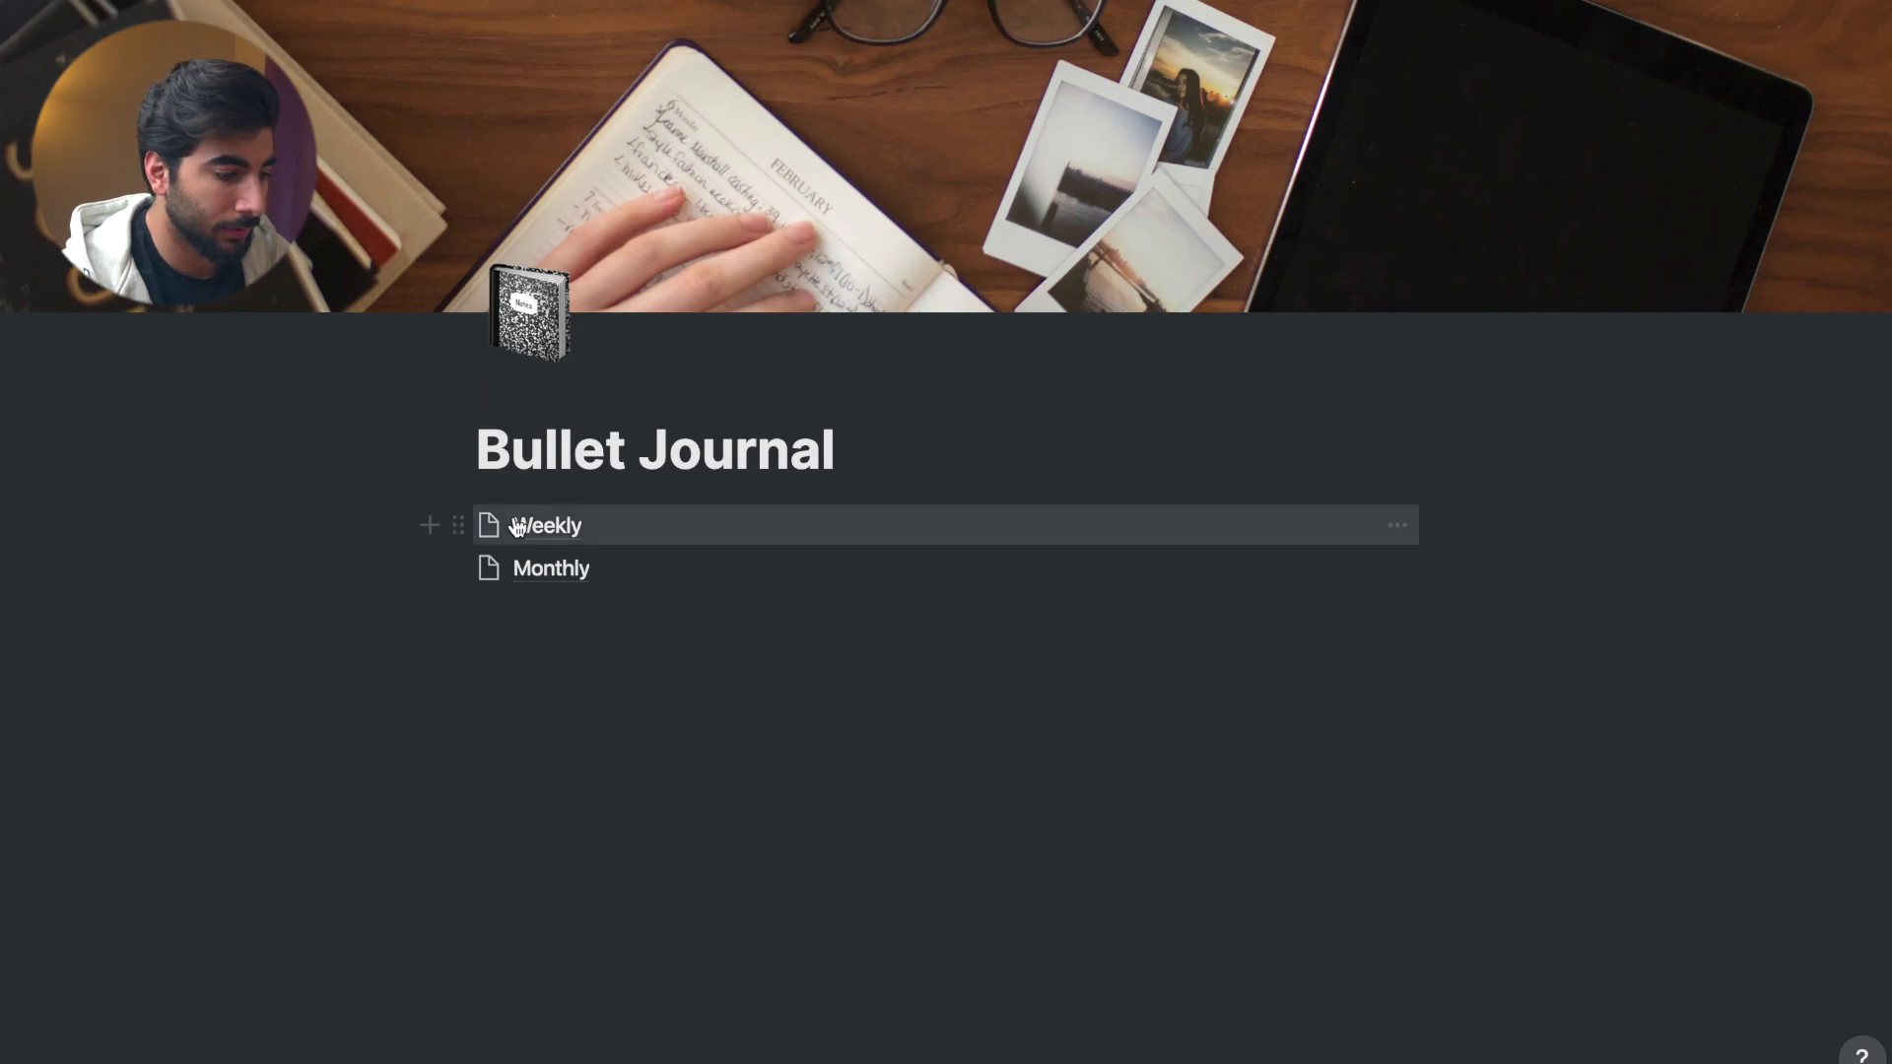
- Give the Weekly page the chart emoji as its icon
left_click(488, 524)
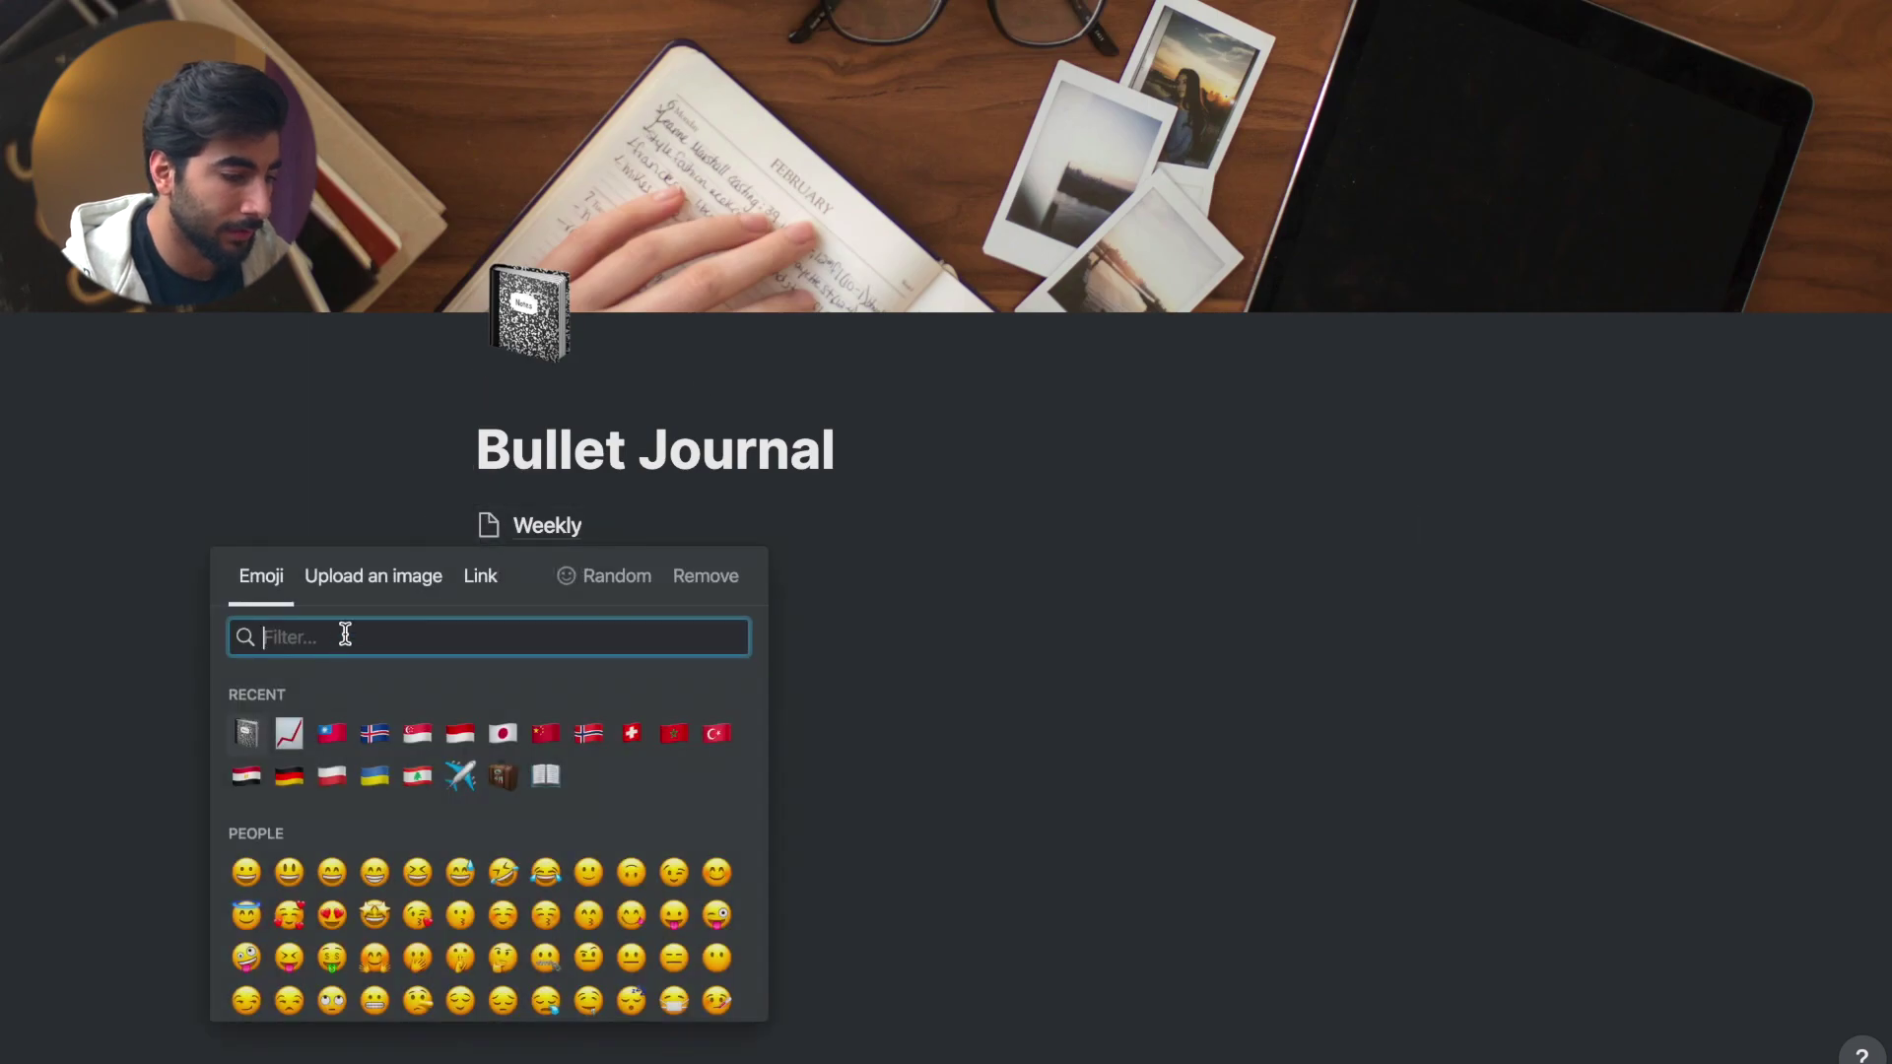
left_click(291, 740)
left_click(547, 524)
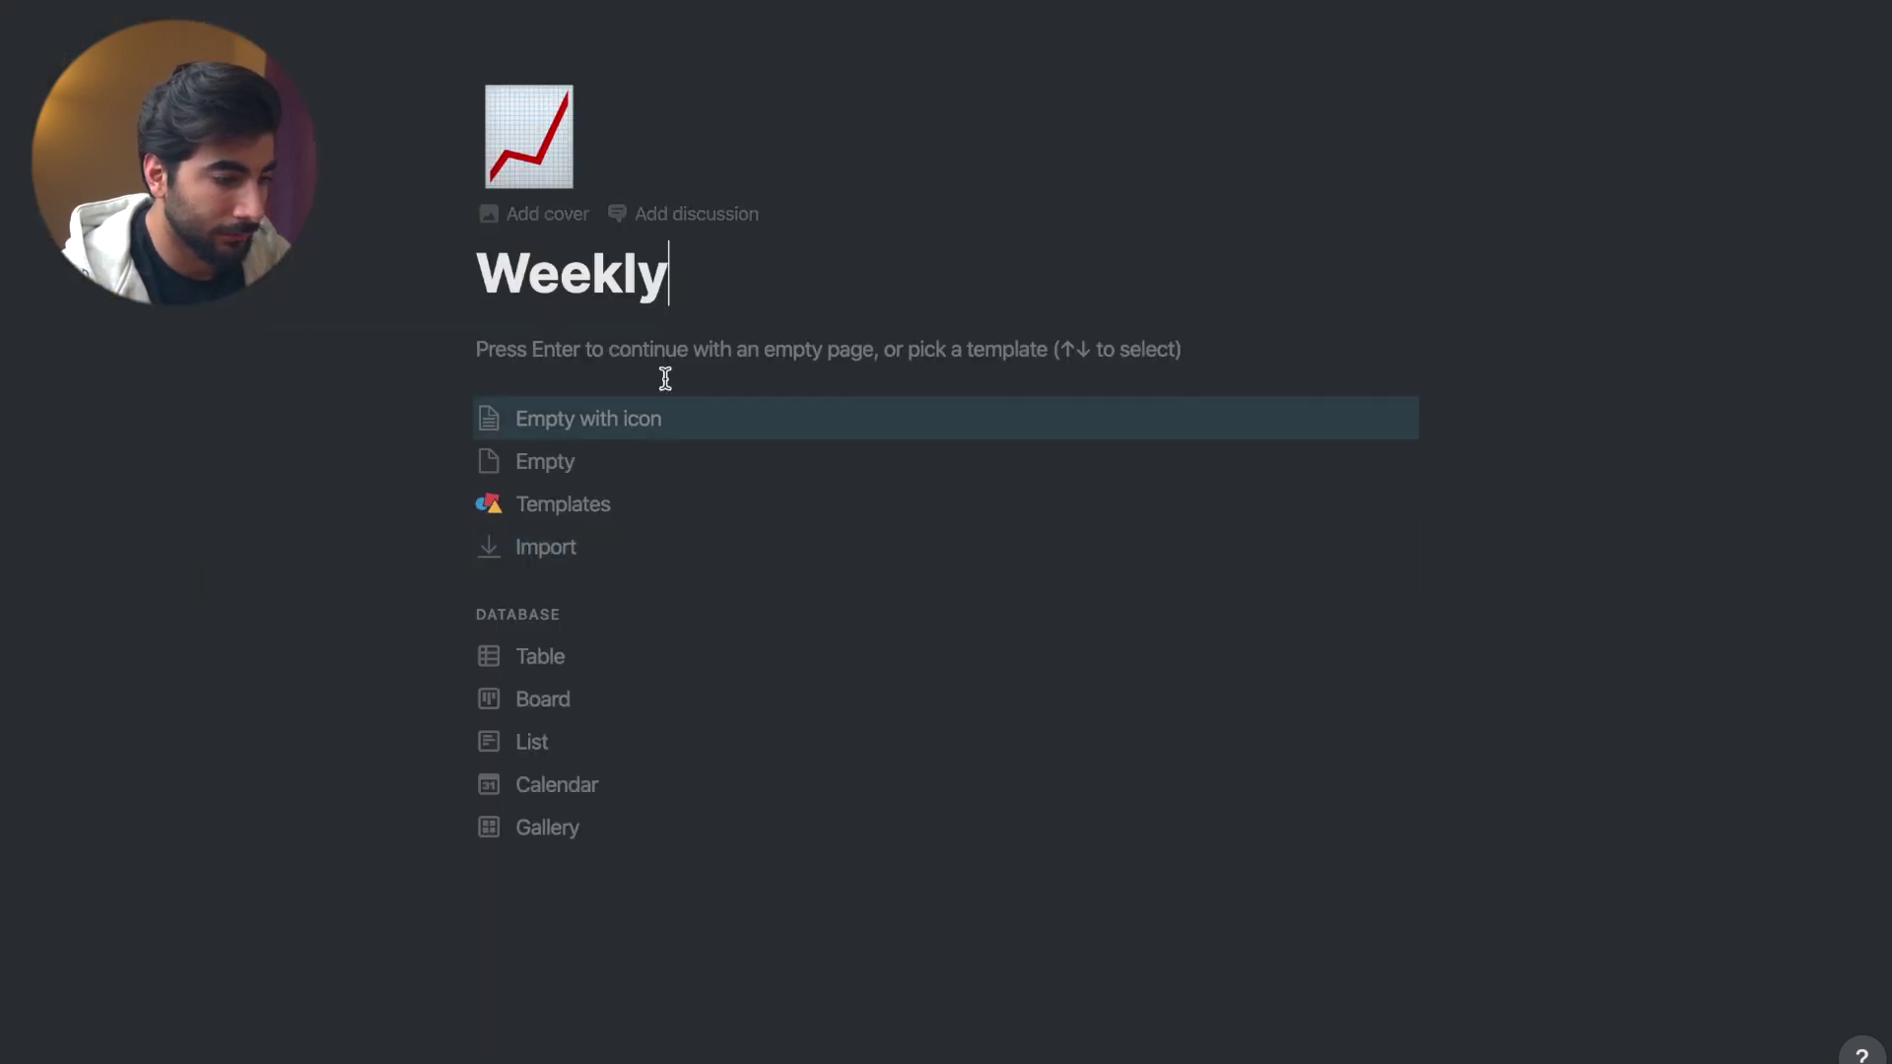
left_click(528, 139)
left_click(1195, 219)
- Add an Unsplash 'journal' photo as the Weekly page's cover, starting it as an empty page
left_click(690, 390)
left_click(1255, 290)
left_click(1186, 330)
type("journal")
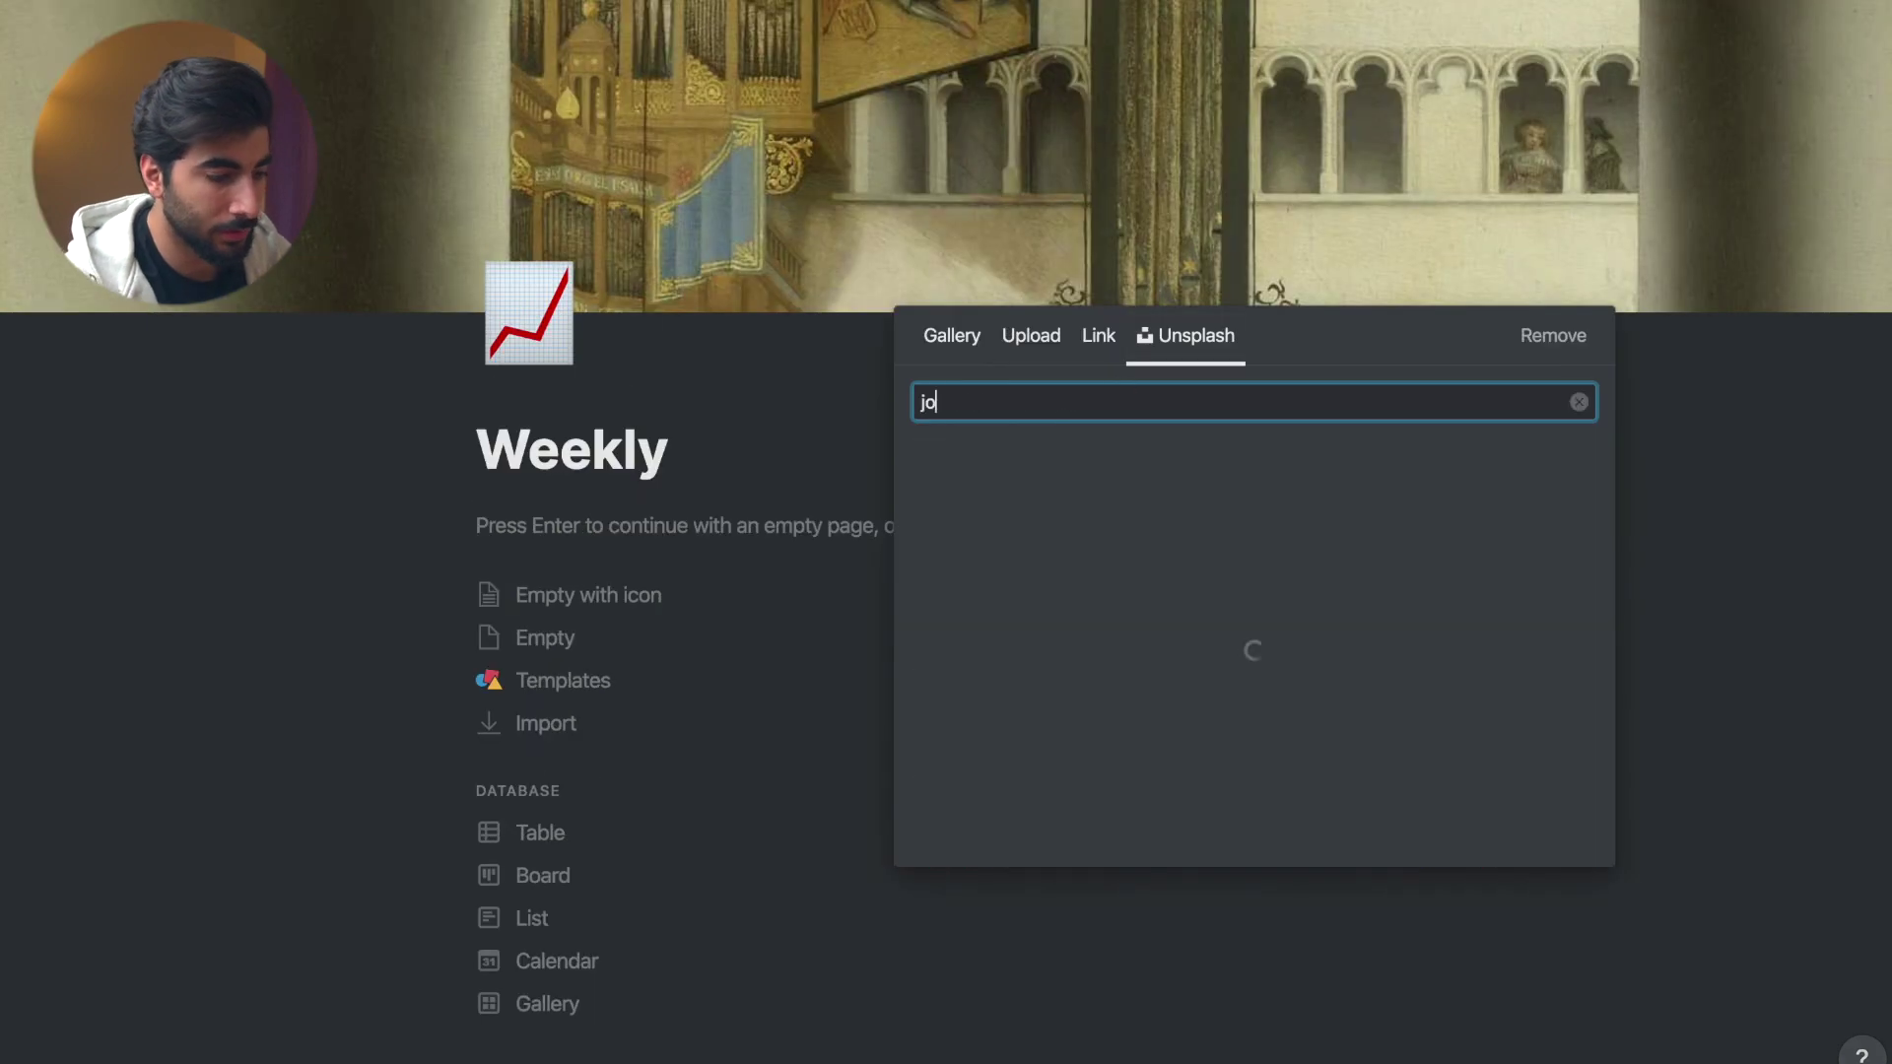
left_click(997, 478)
left_click(801, 785)
left_click(668, 538)
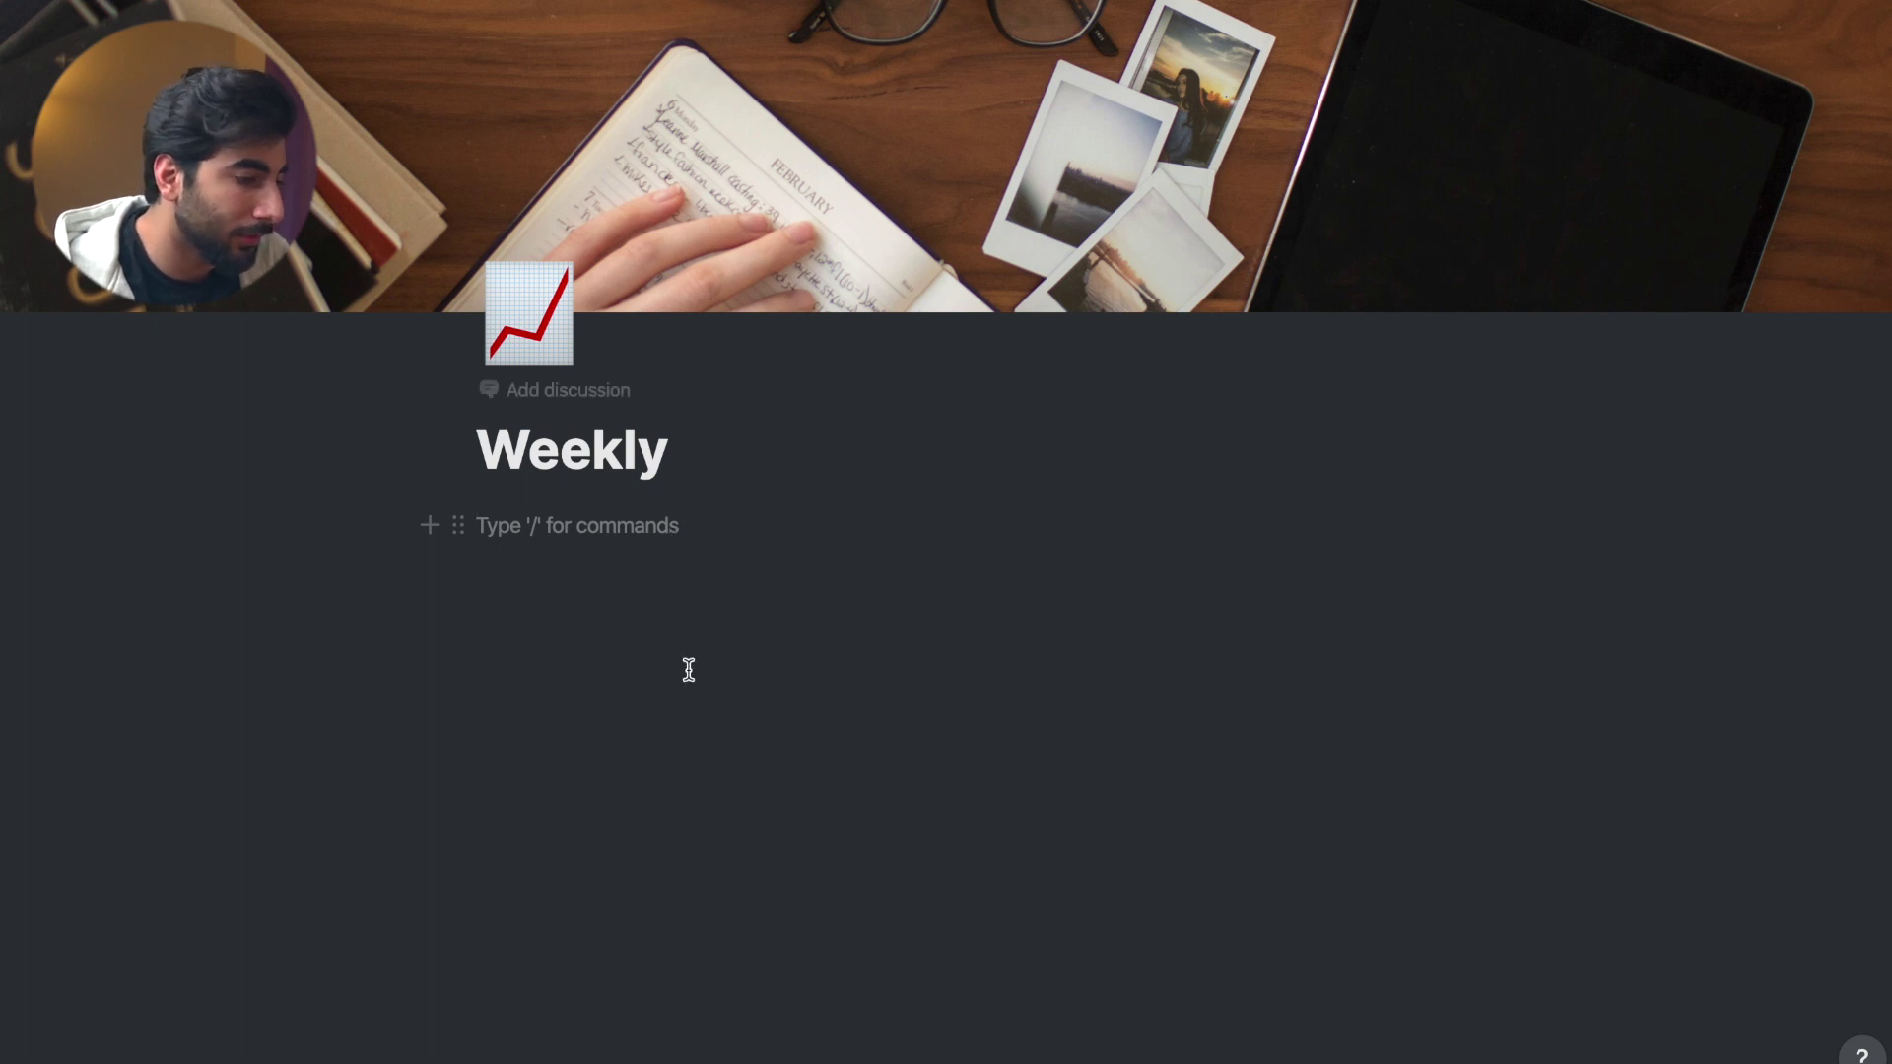
- Copy the link to the To do list board database
mouse_move(19, 20)
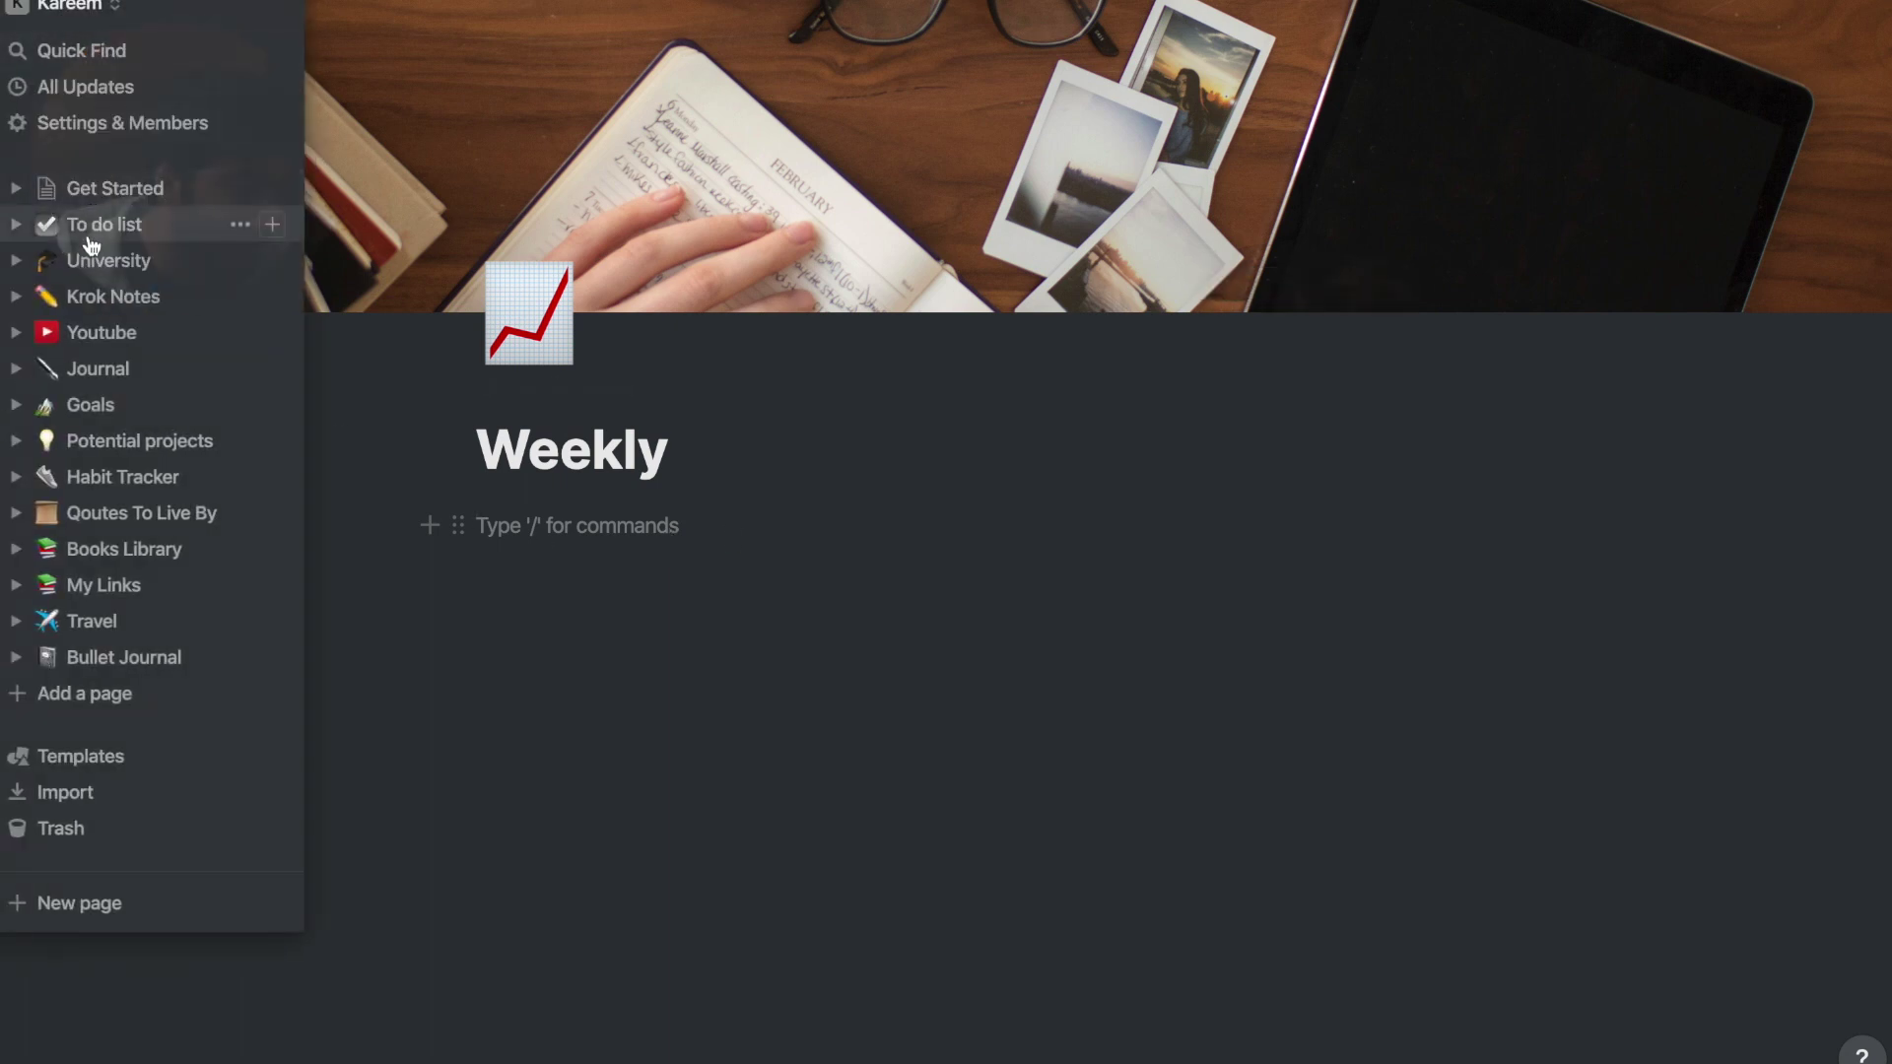
left_click(91, 234)
scroll(926, 667, "right", 6)
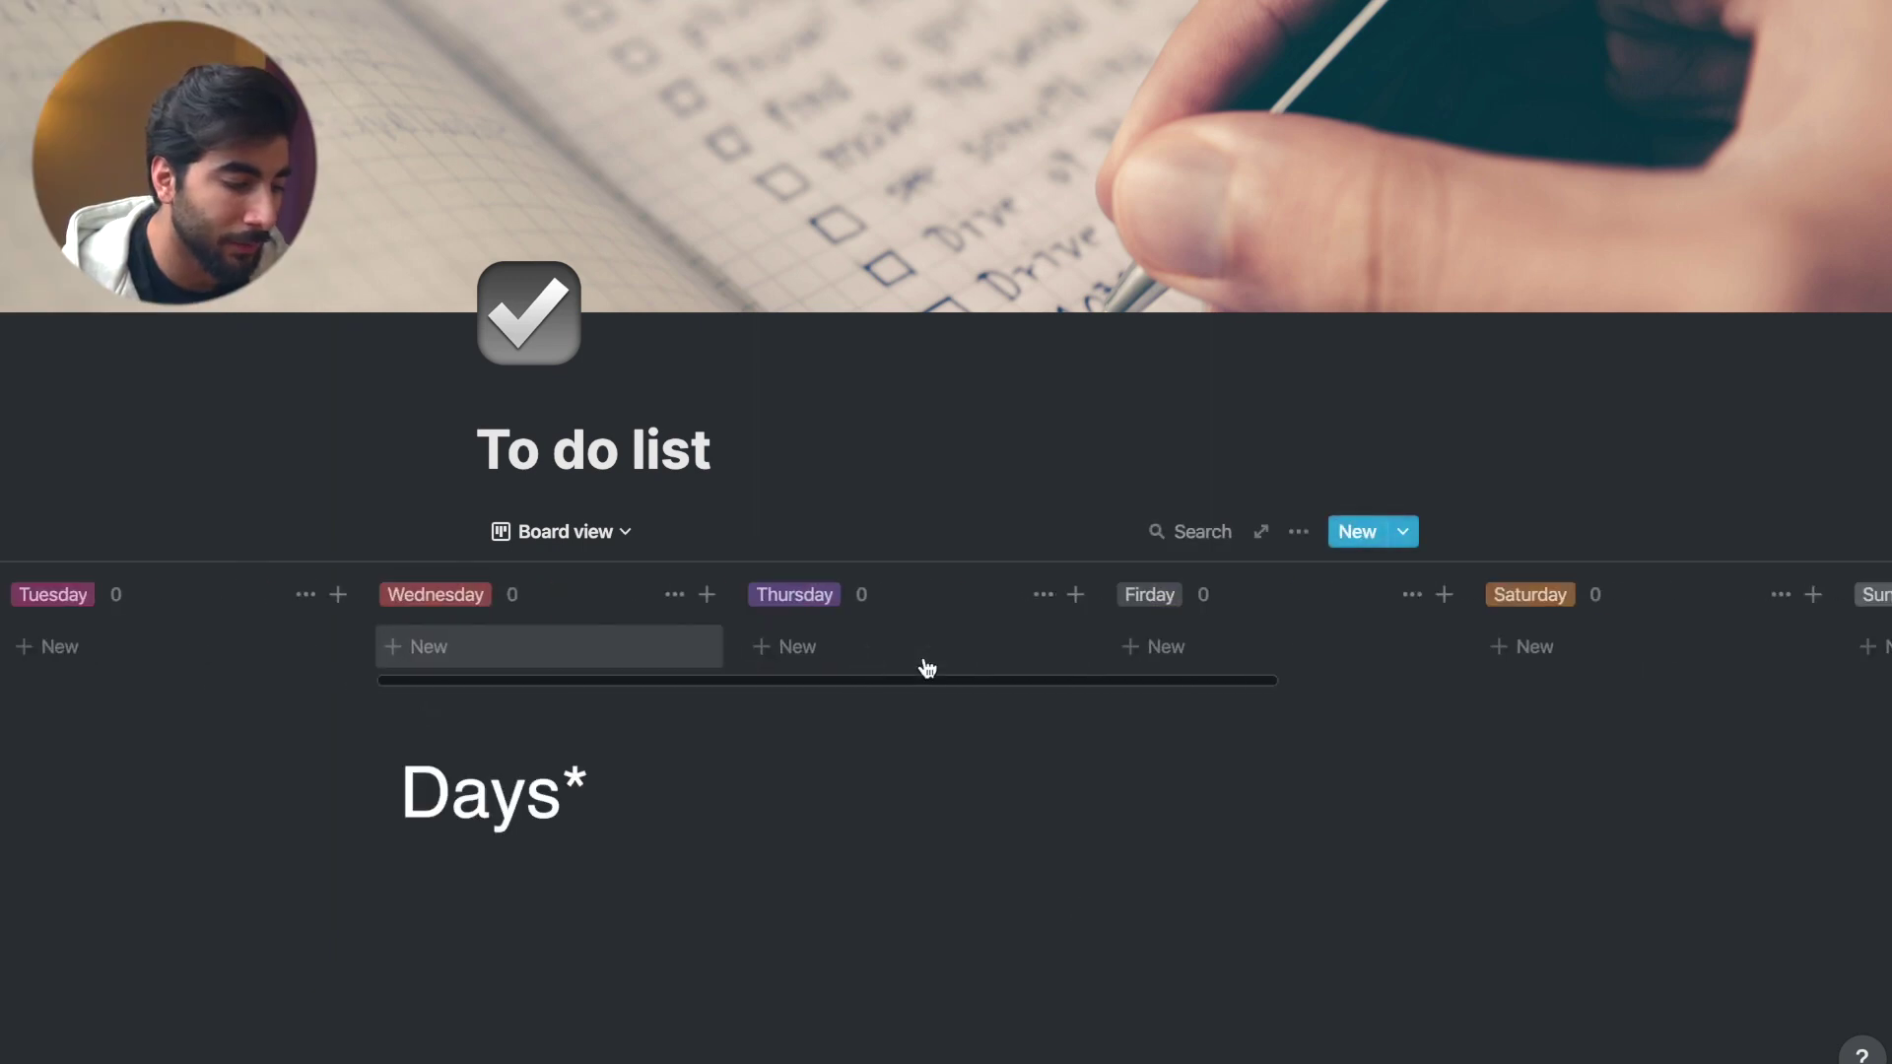
scroll(926, 667, "left", 6)
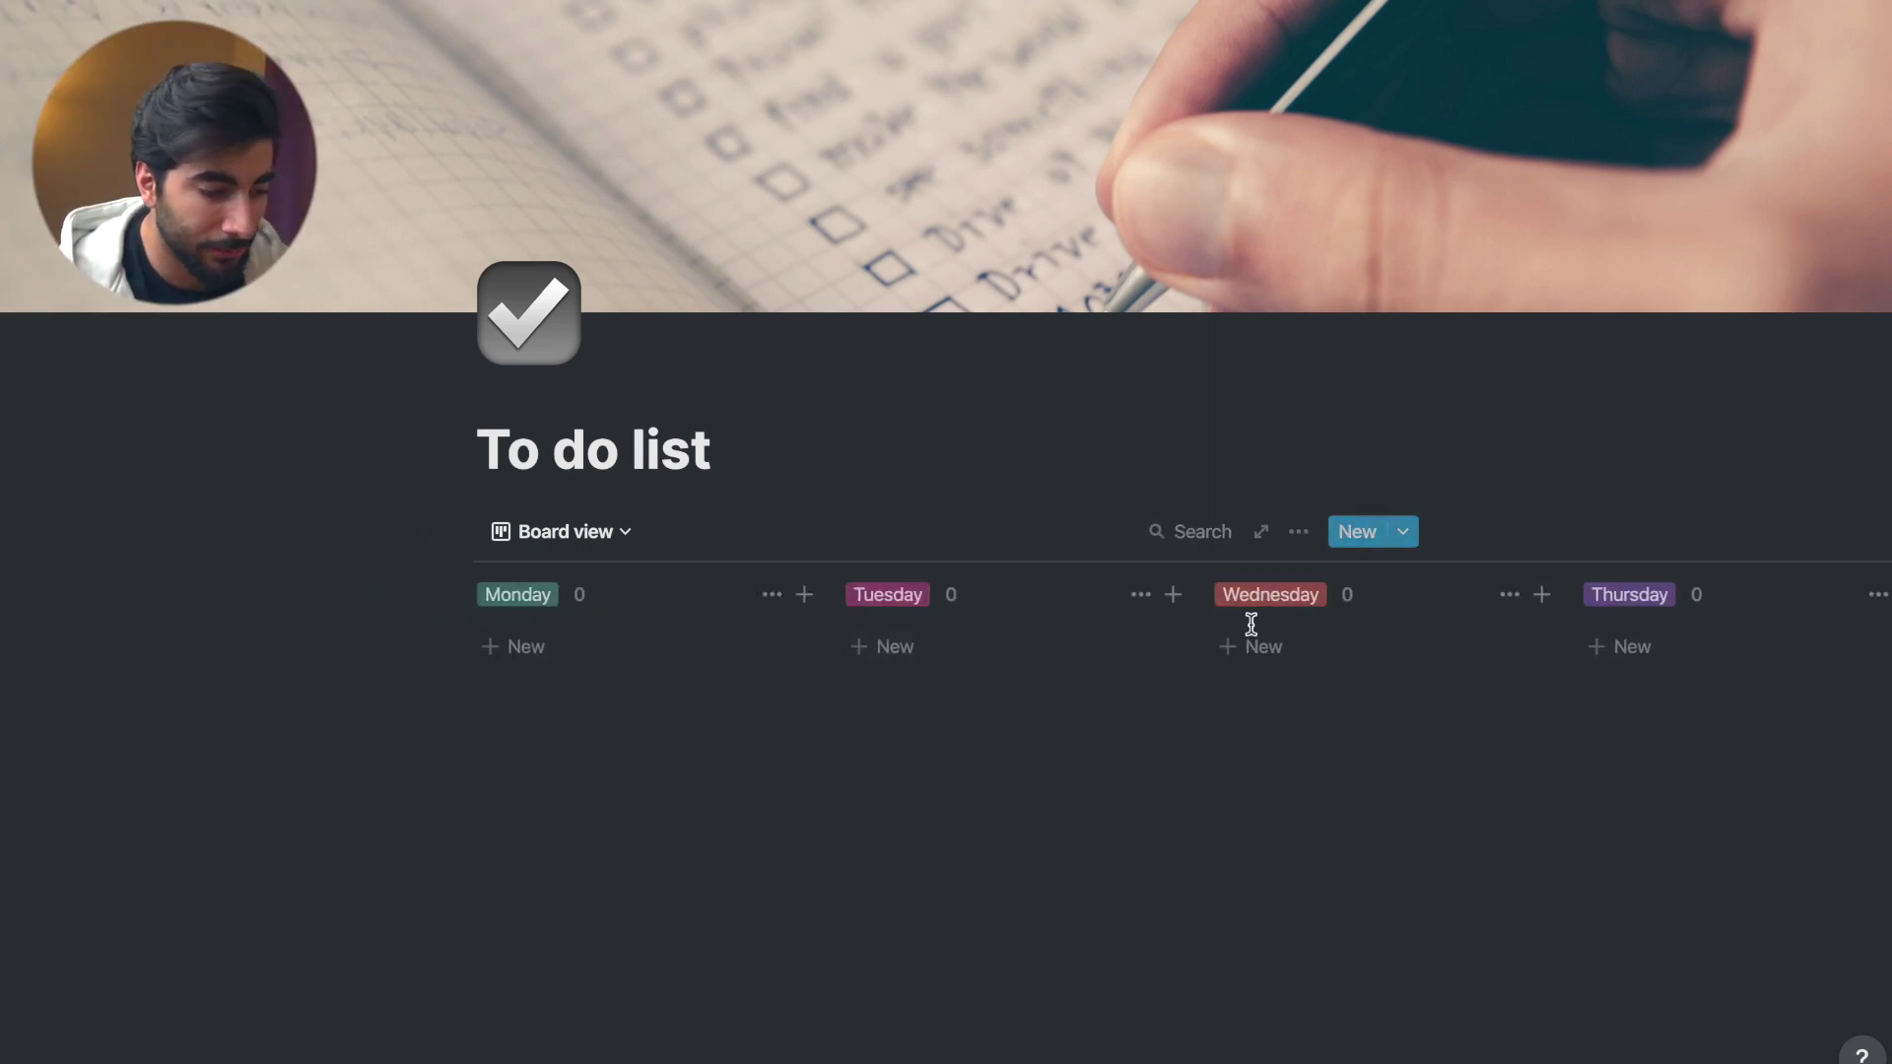
left_click(1299, 531)
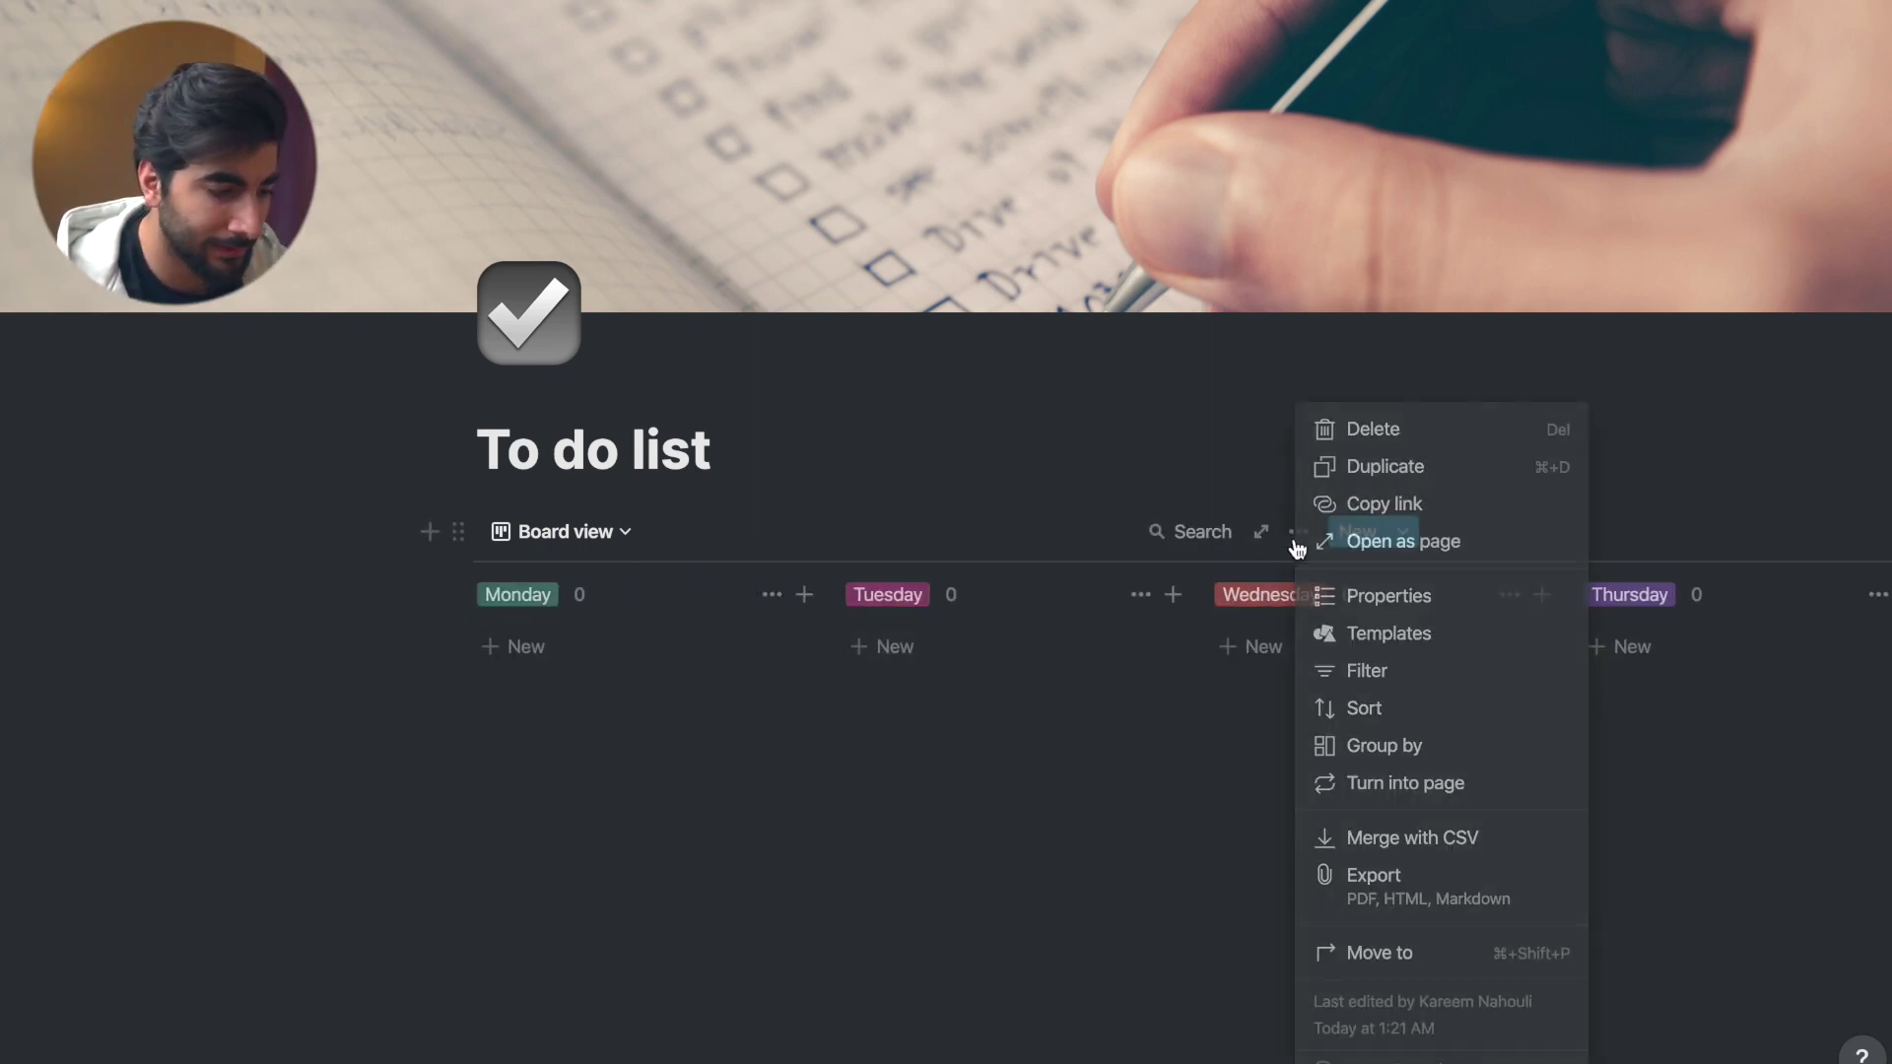
left_click(1384, 504)
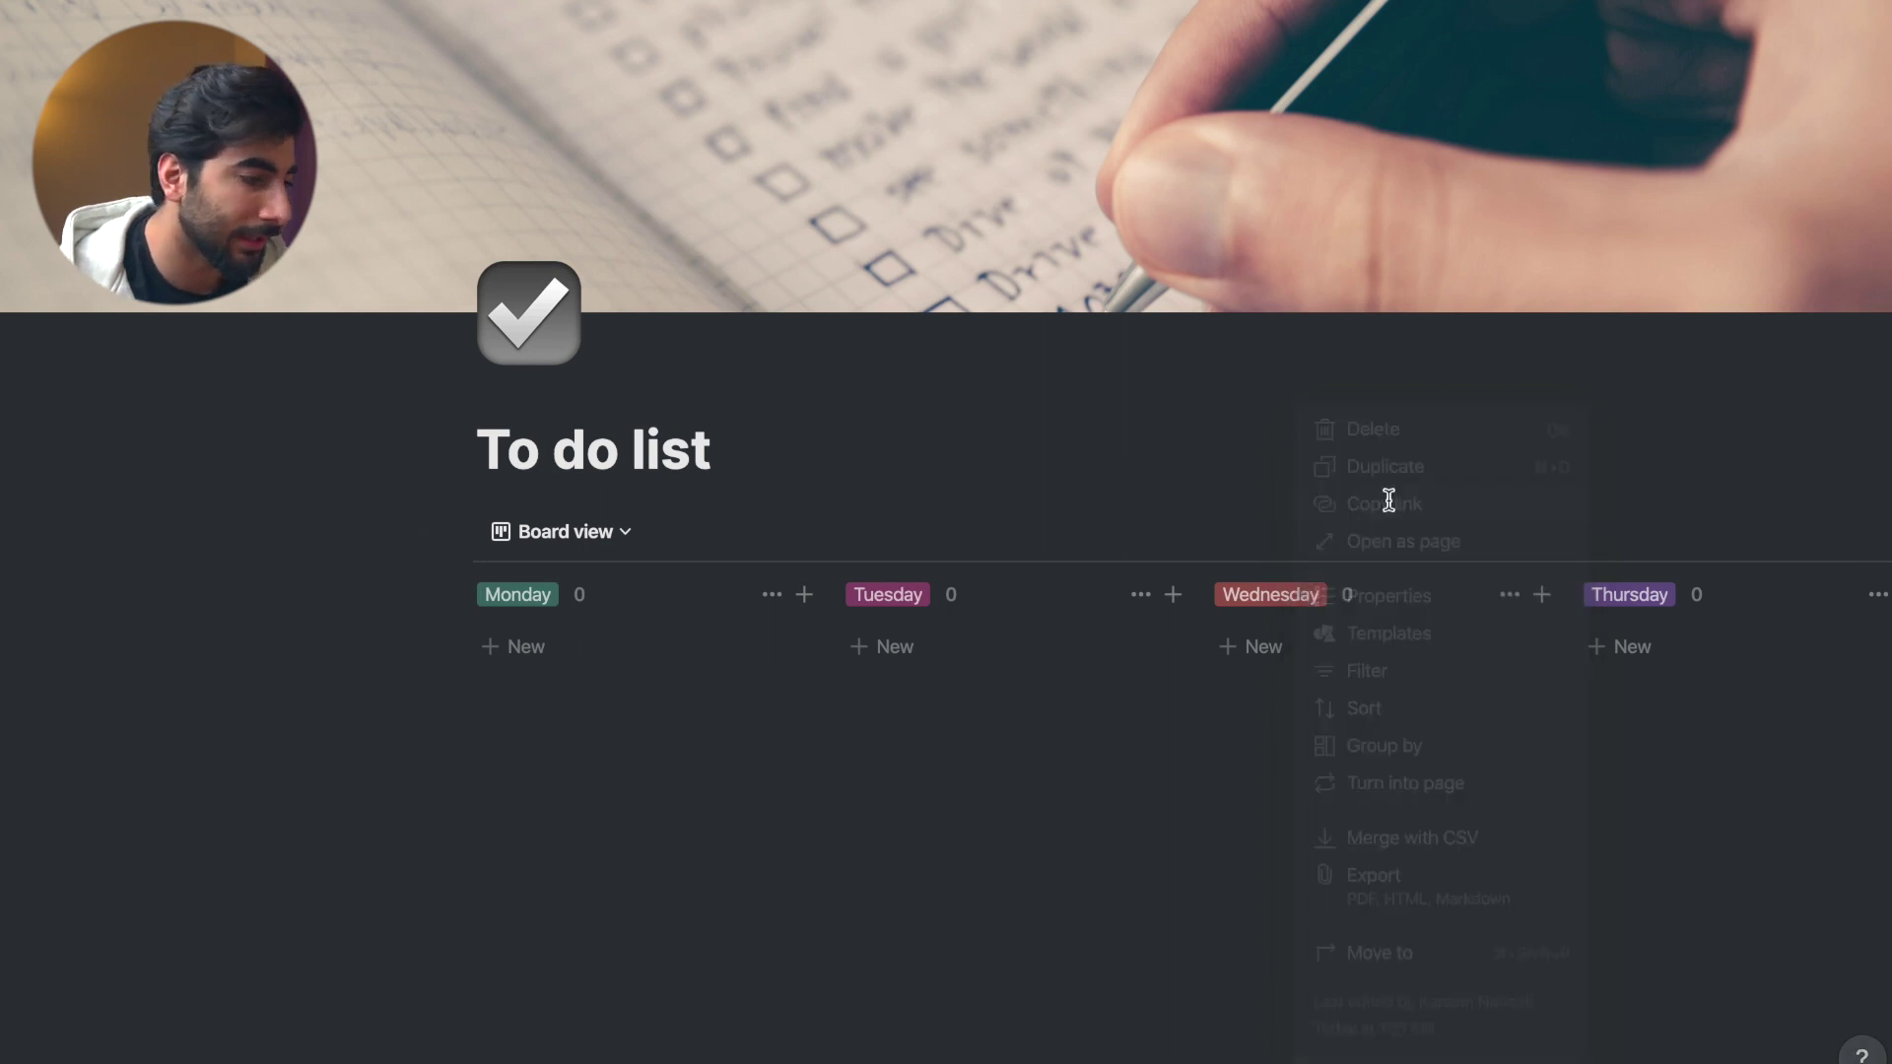
- Paste the link into Weekly as a linked database with a board view
mouse_move(5, 492)
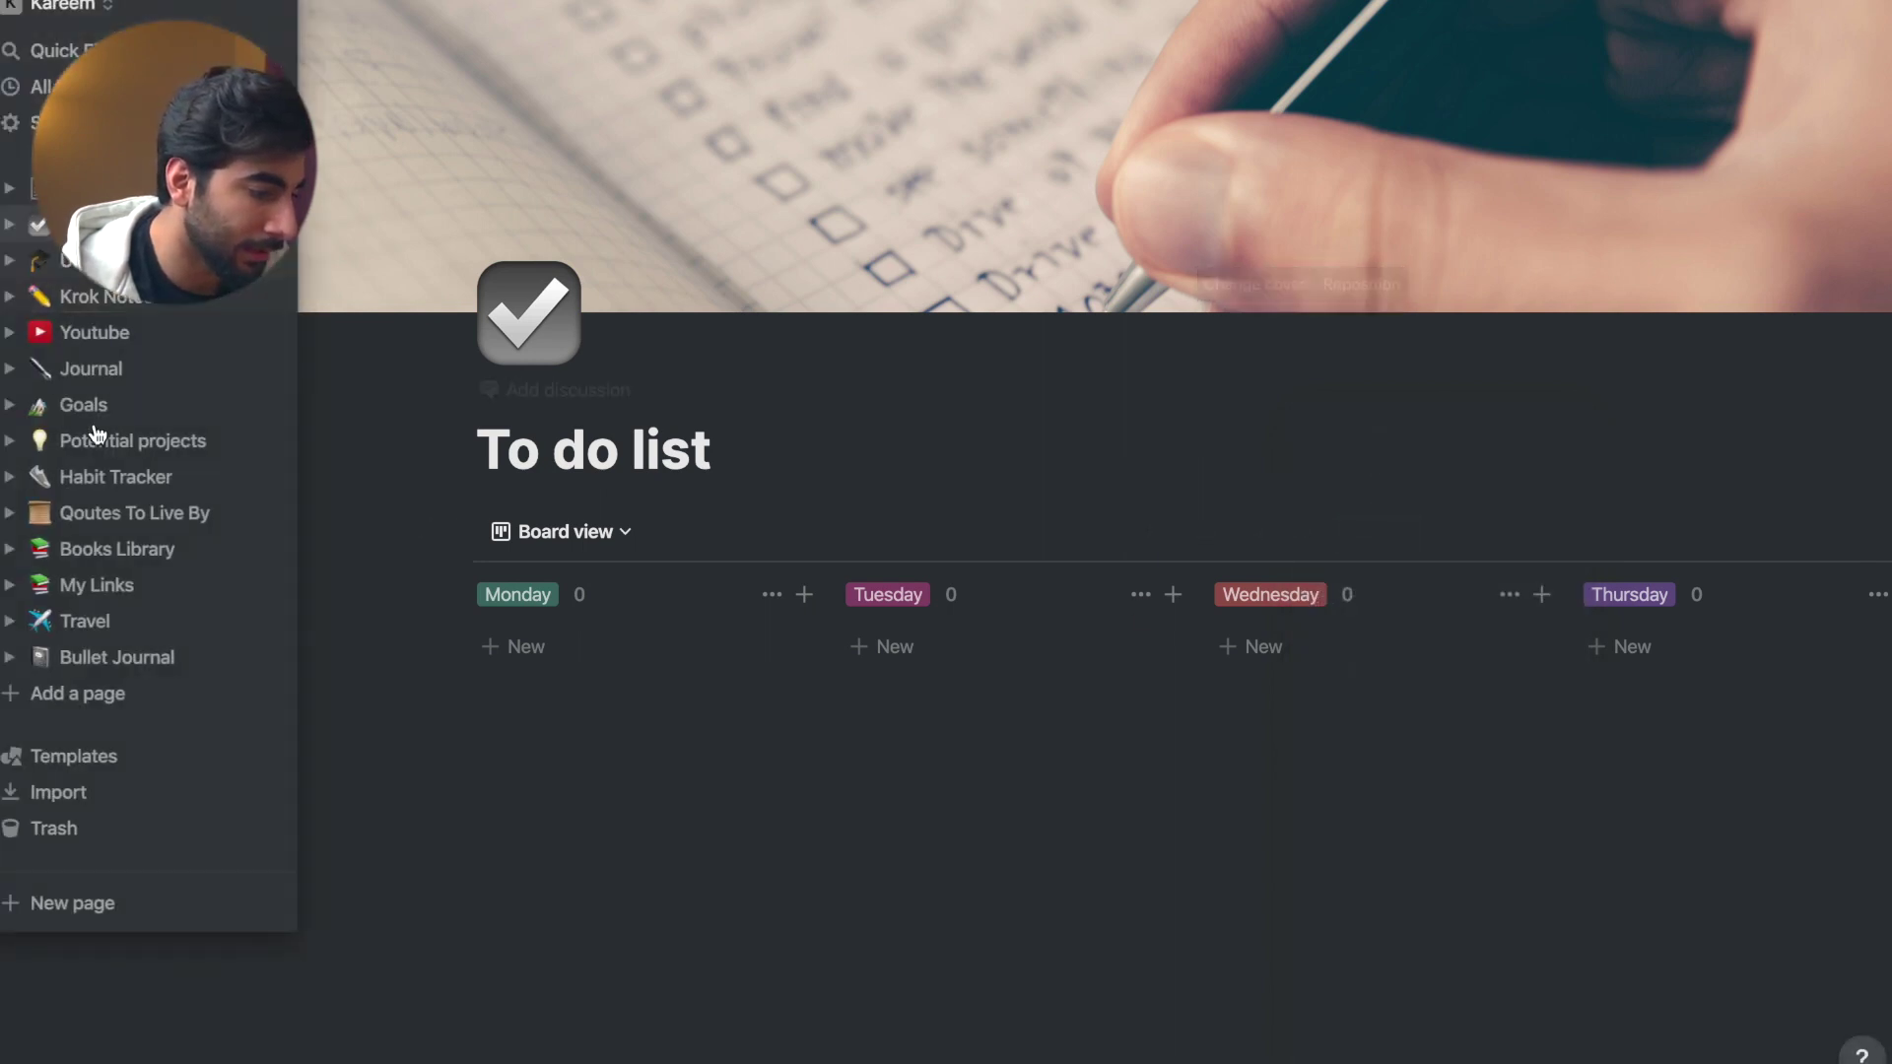
left_click(132, 658)
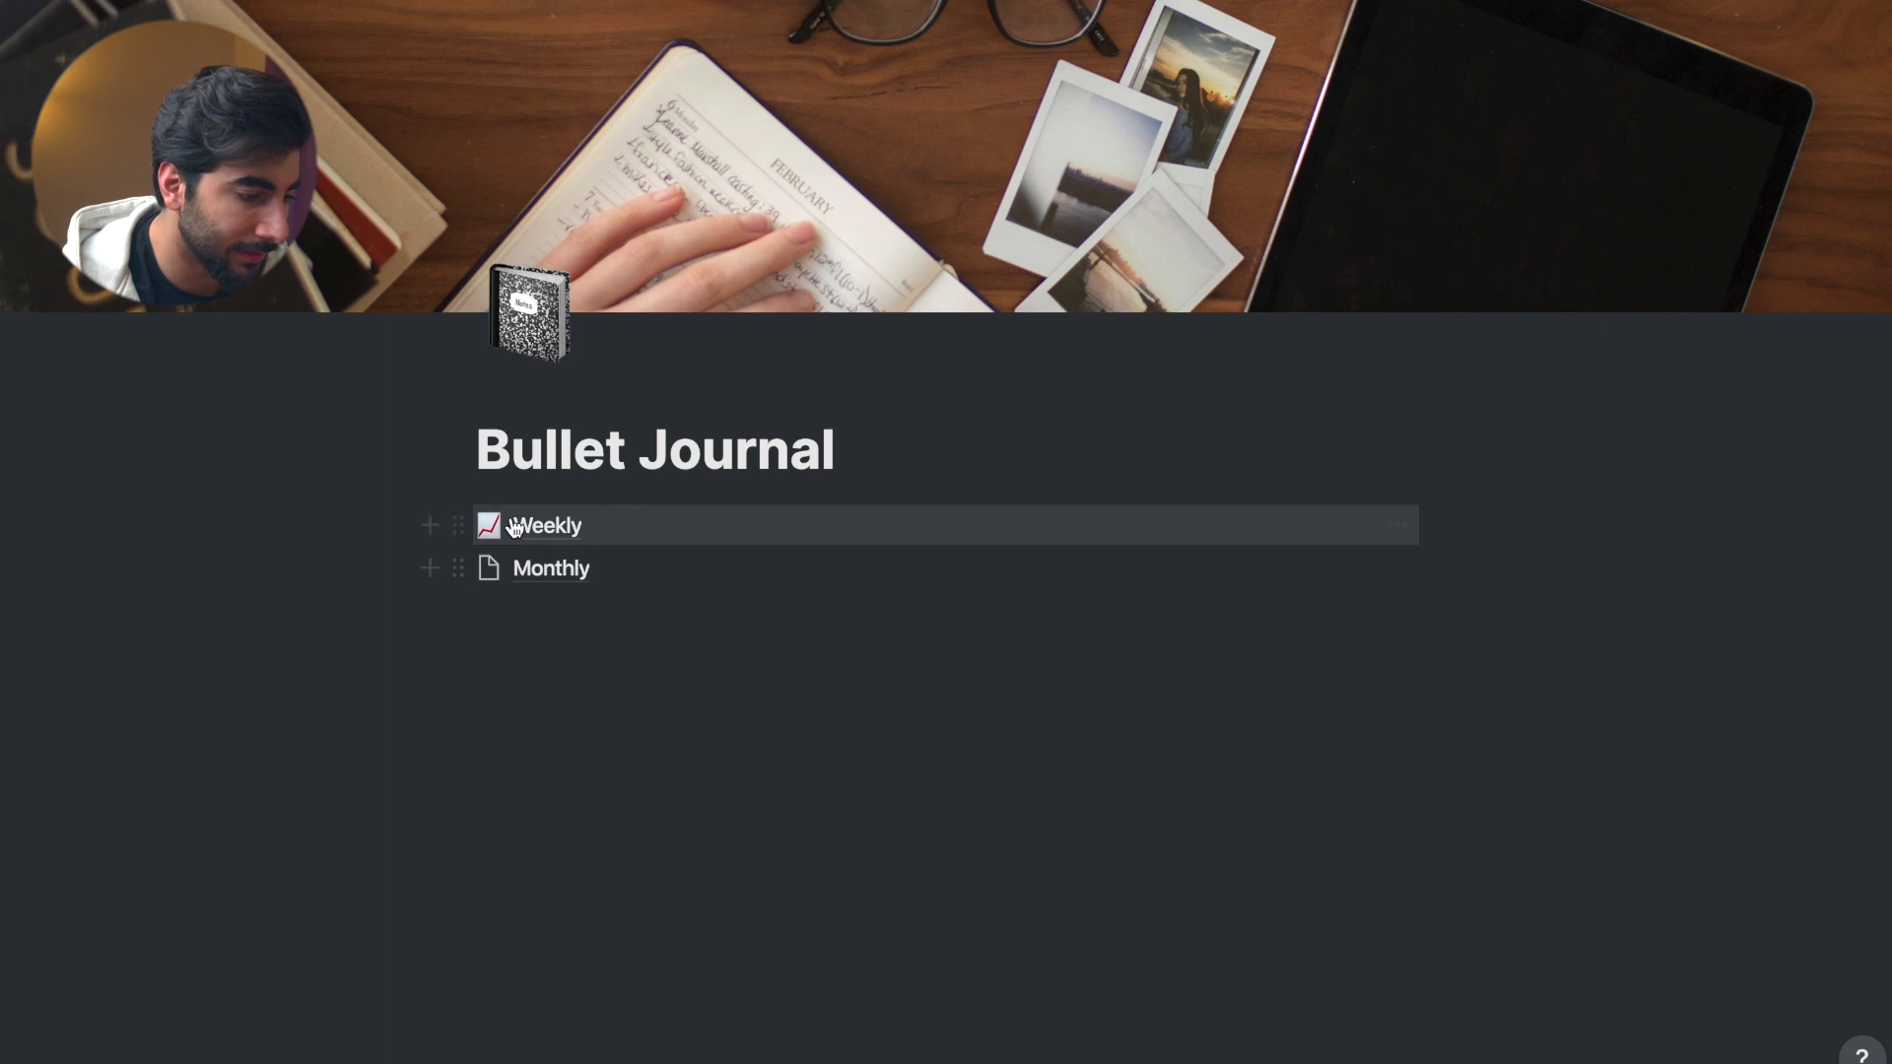
left_click(519, 524)
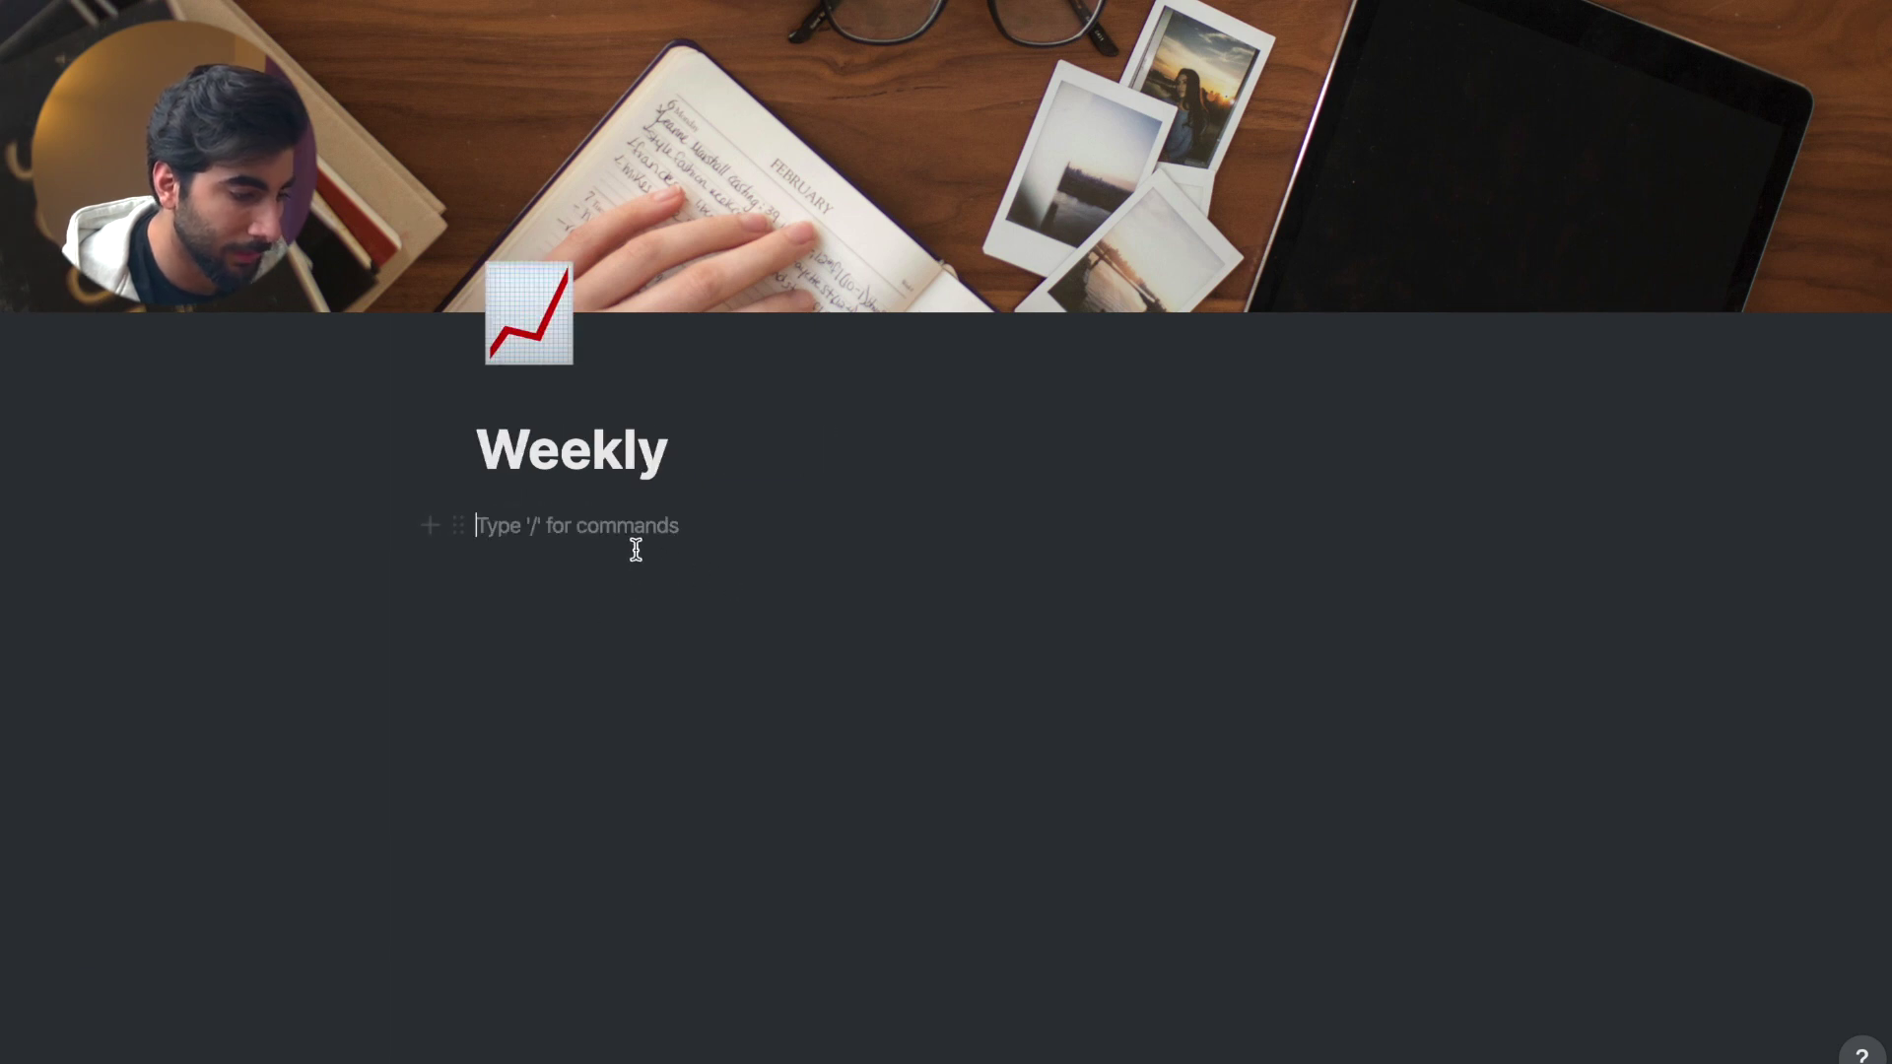
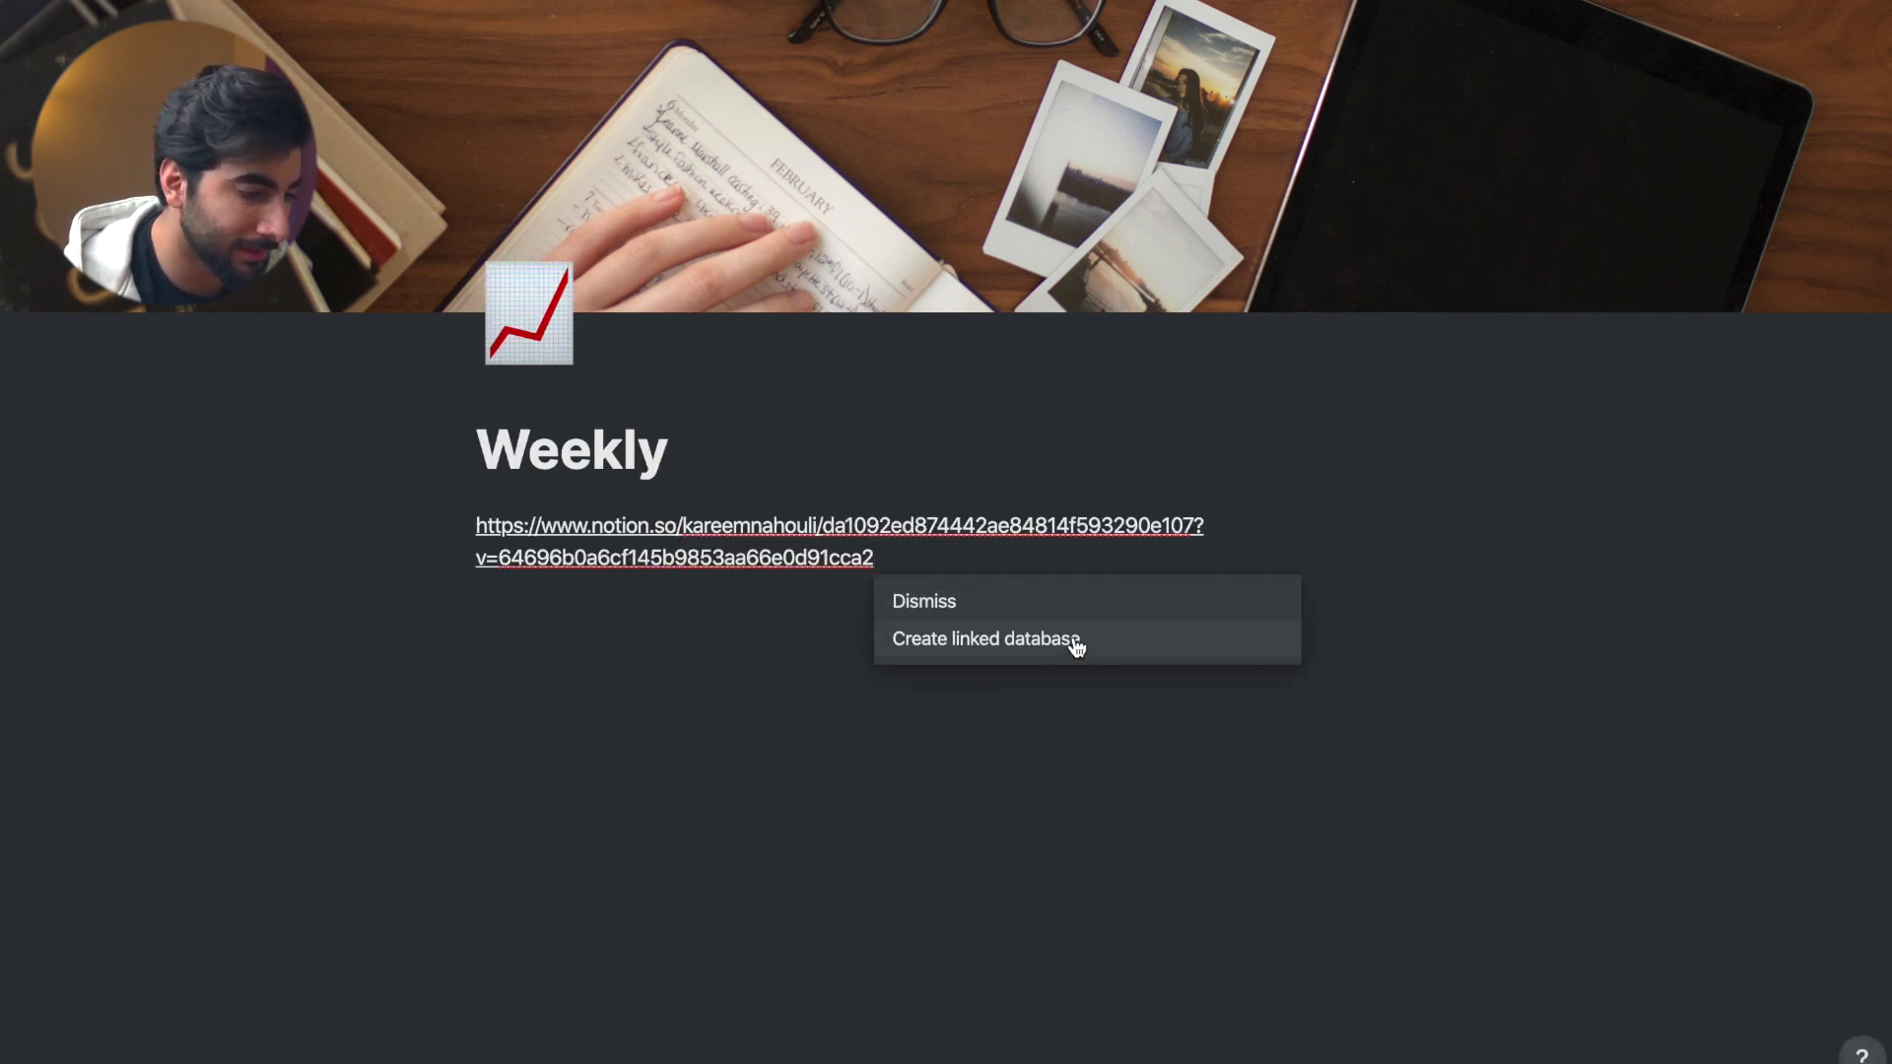
left_click(1076, 642)
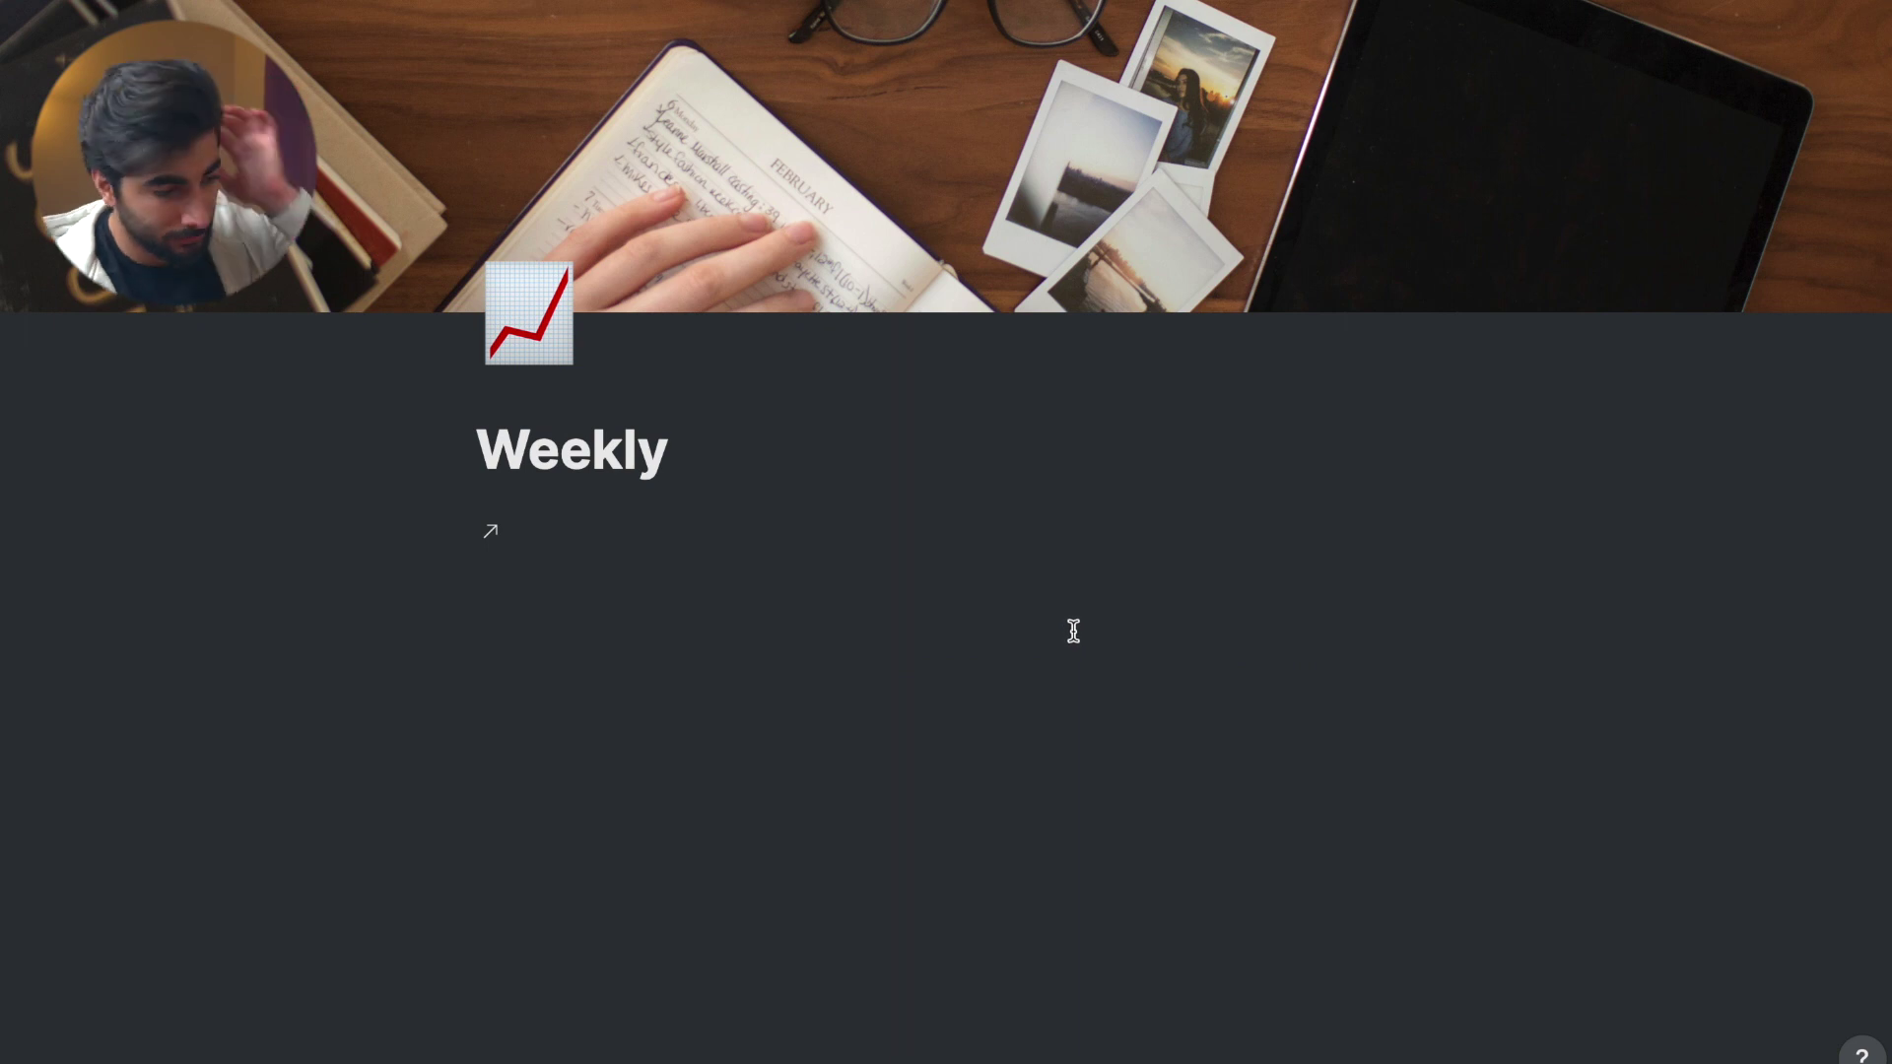
left_click(601, 530)
left_click(473, 117)
left_click(582, 440)
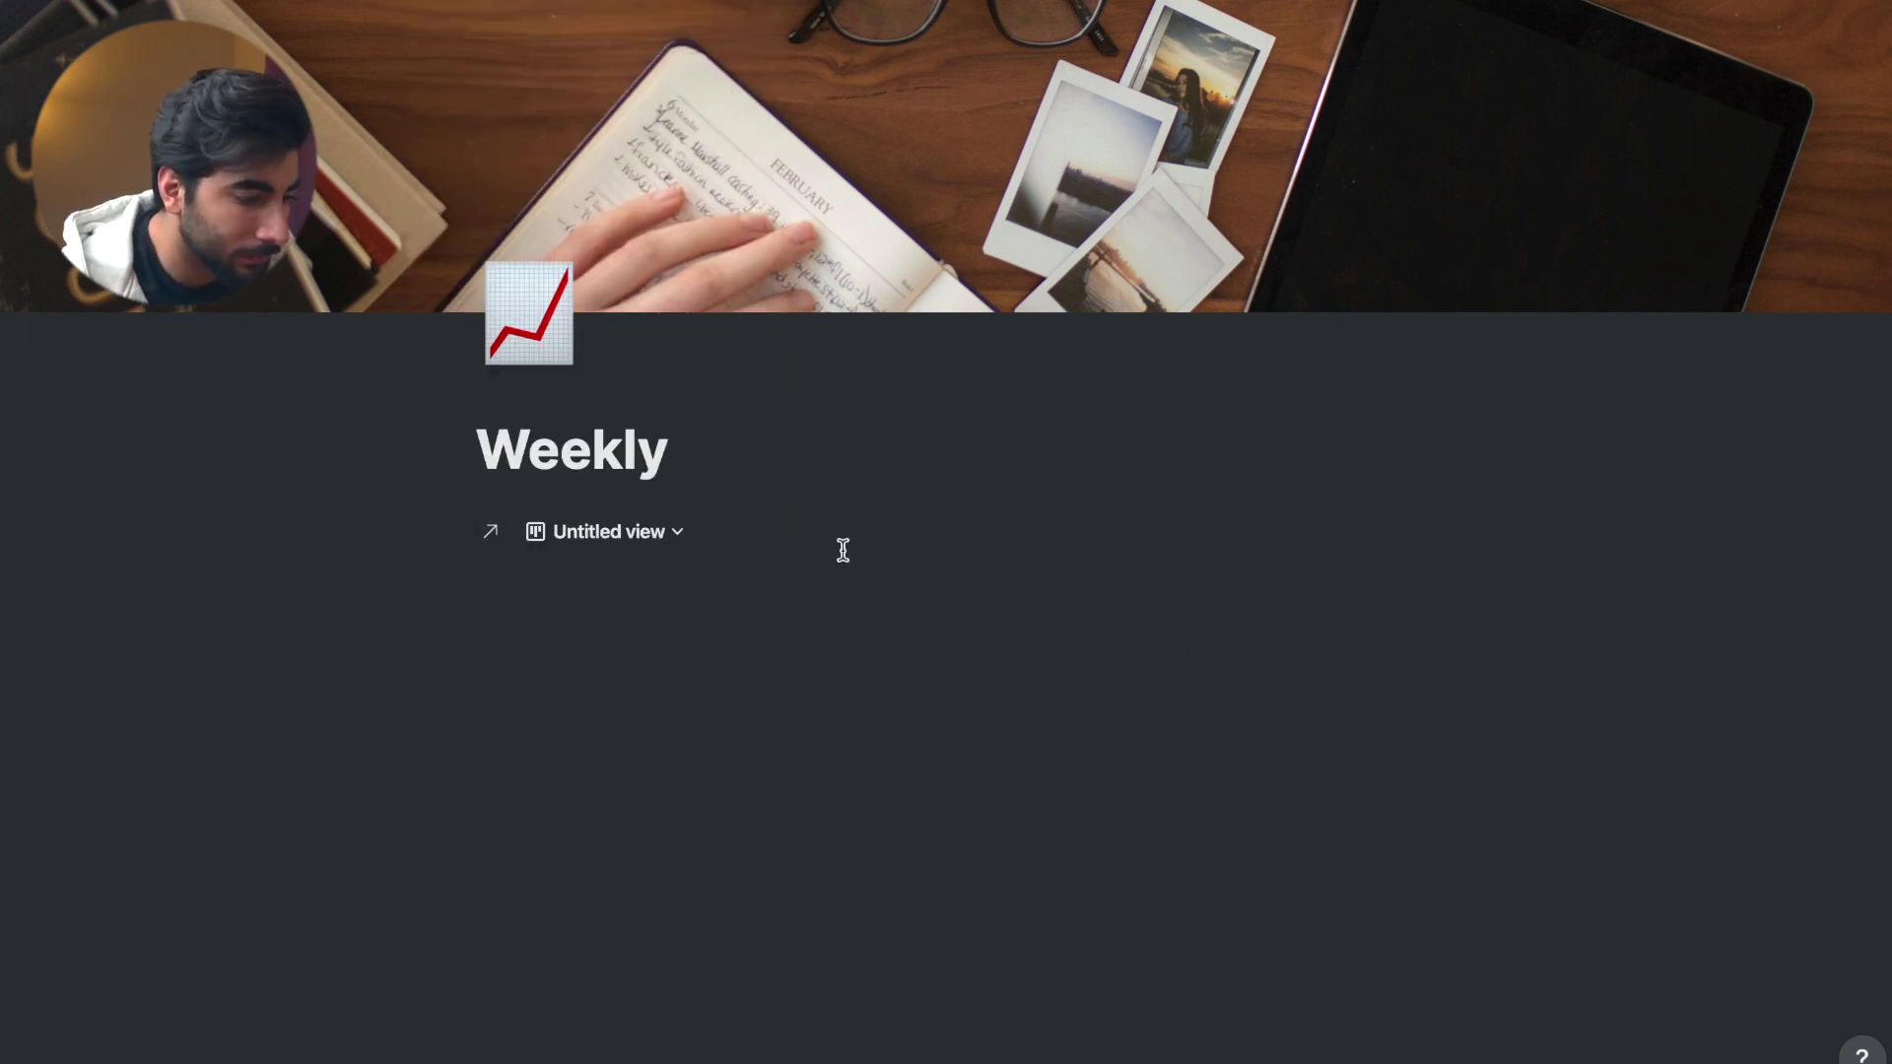
- Add a test card 'kar' under Monday, then go back to the To do list
scroll(878, 683, "right", 10)
scroll(1106, 645, "left", 7)
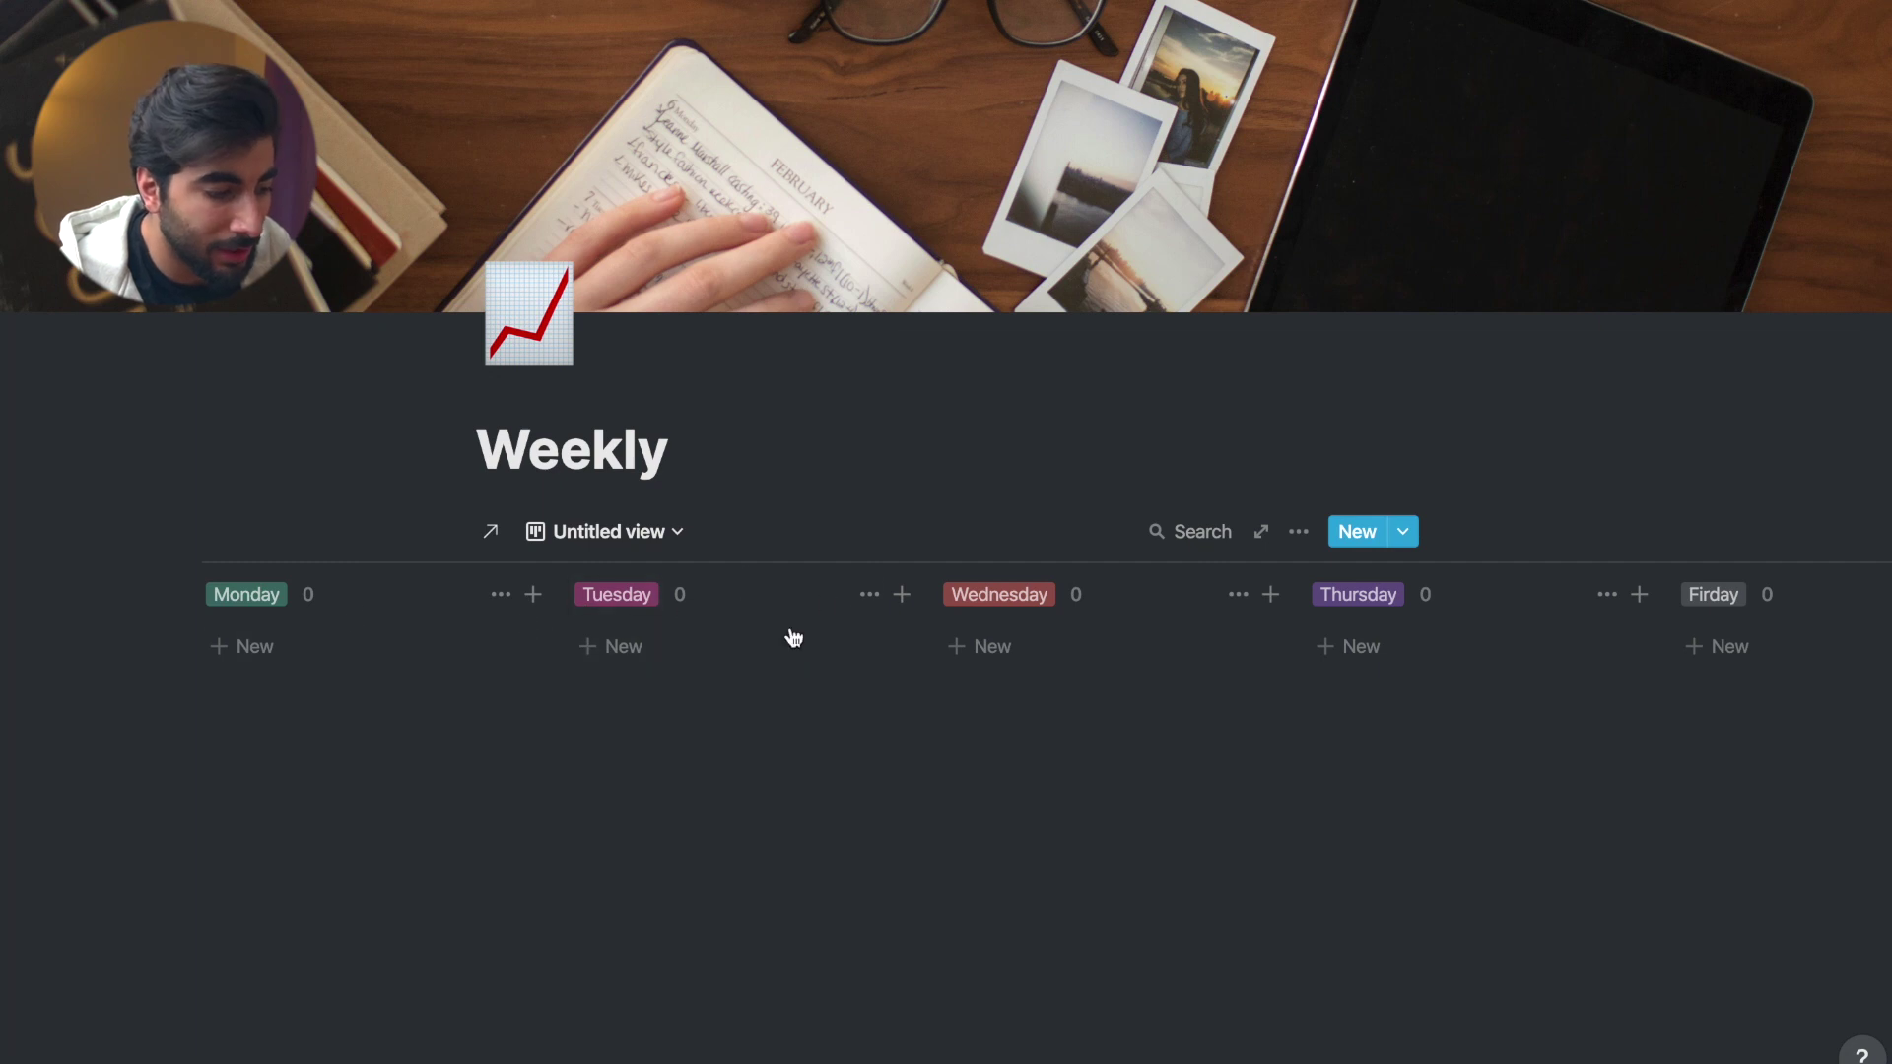
scroll(828, 641, "left", 3)
left_click(574, 646)
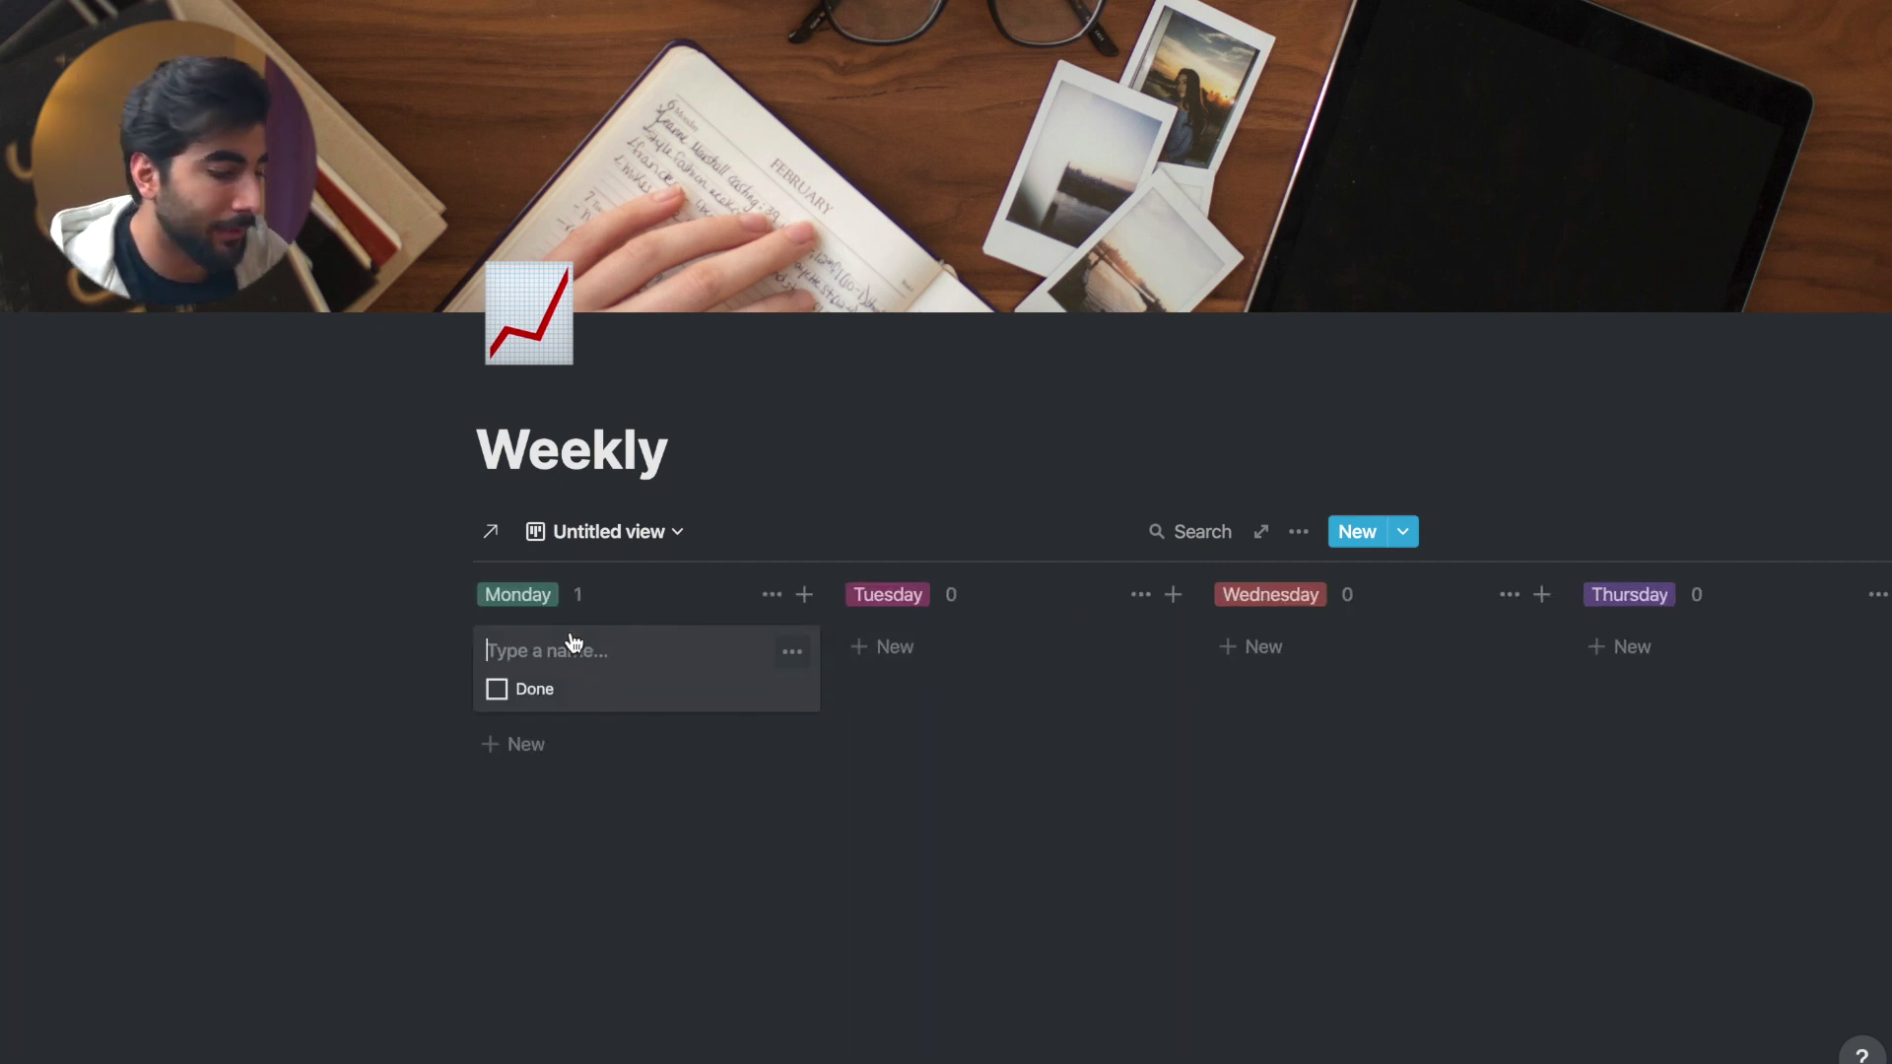
type("kareem")
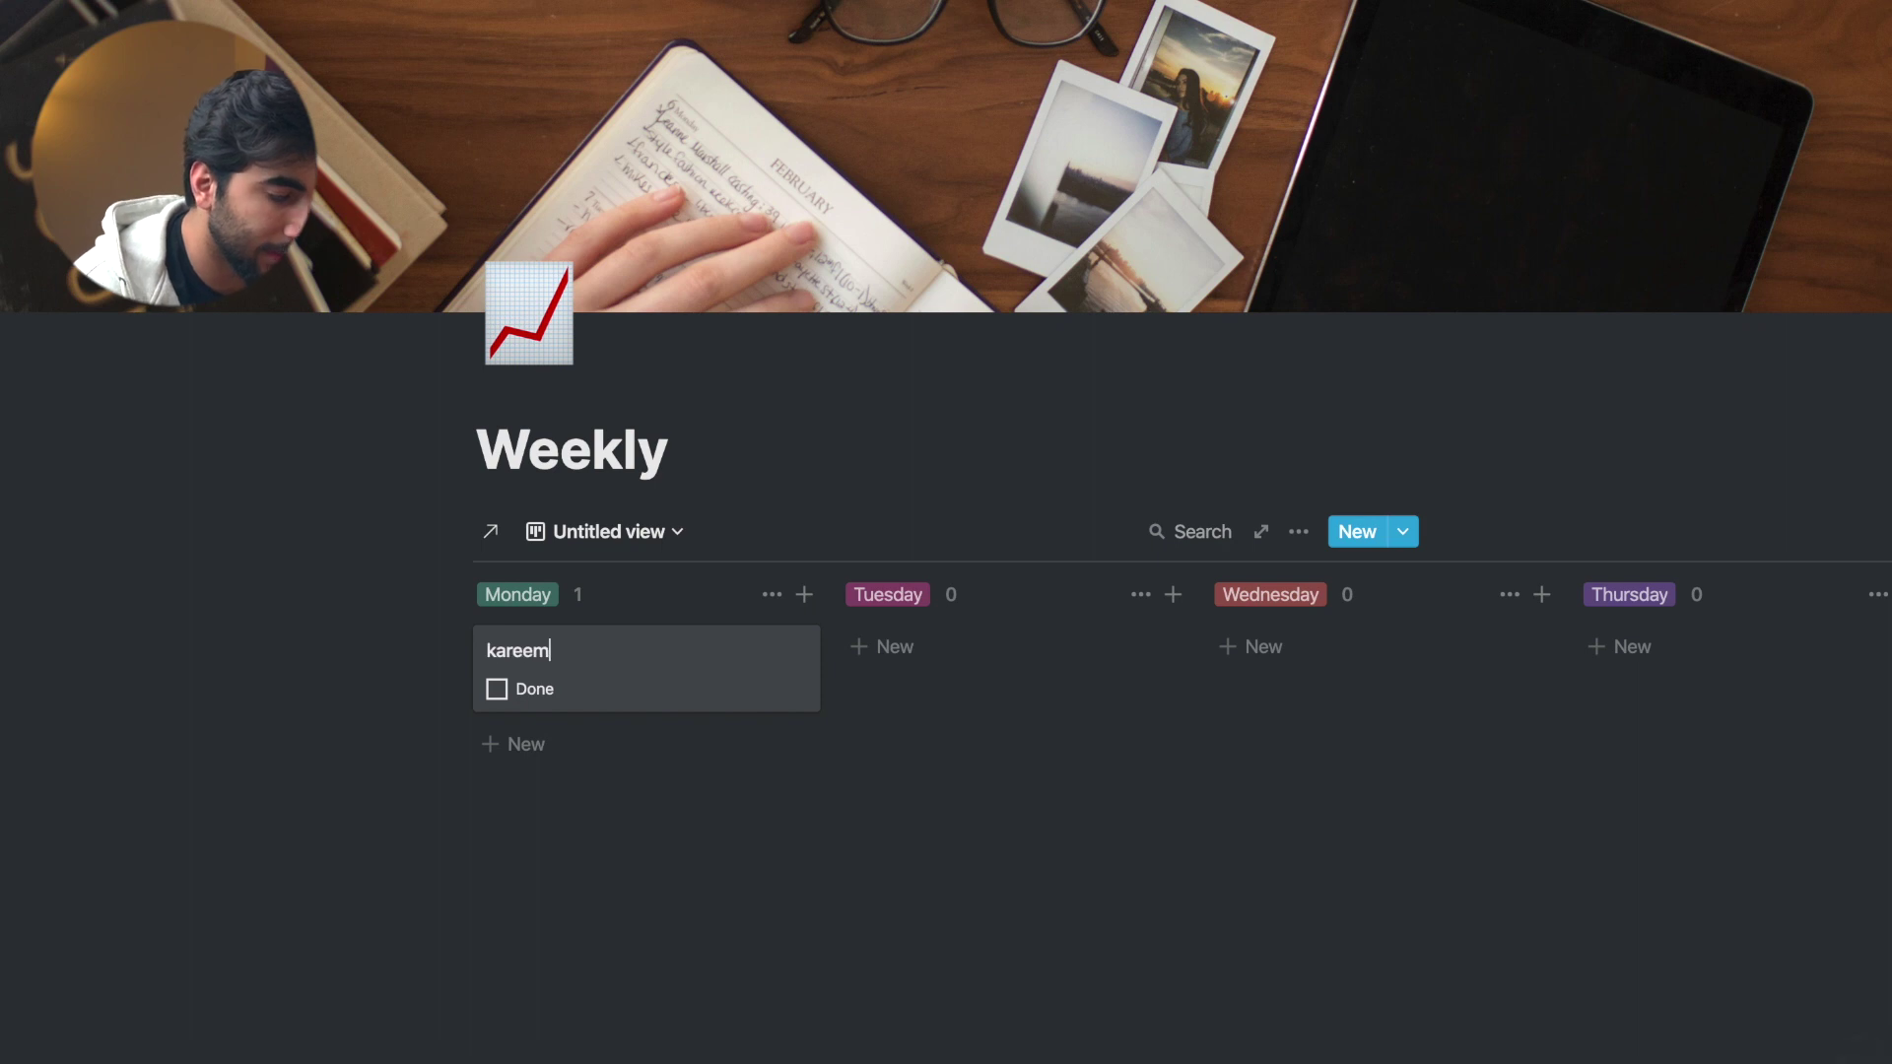
key("Escape")
mouse_move(98, 148)
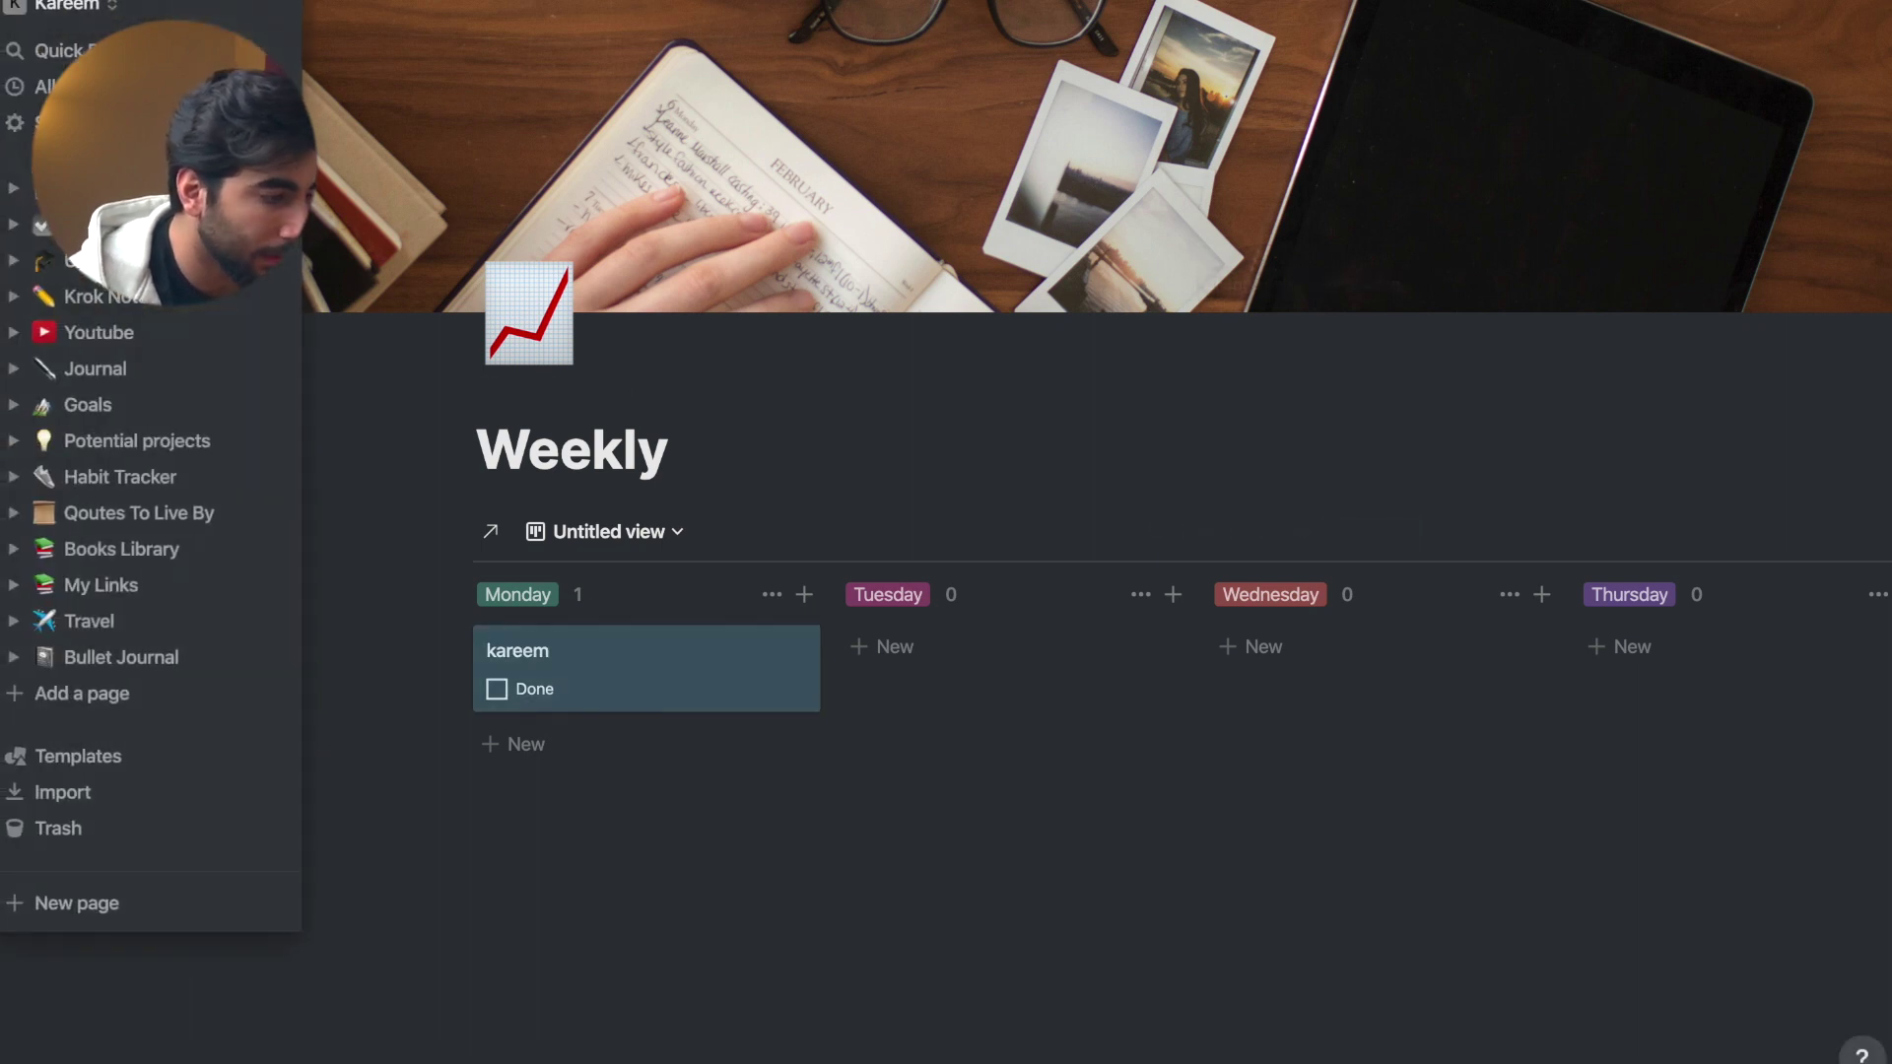
left_click(98, 223)
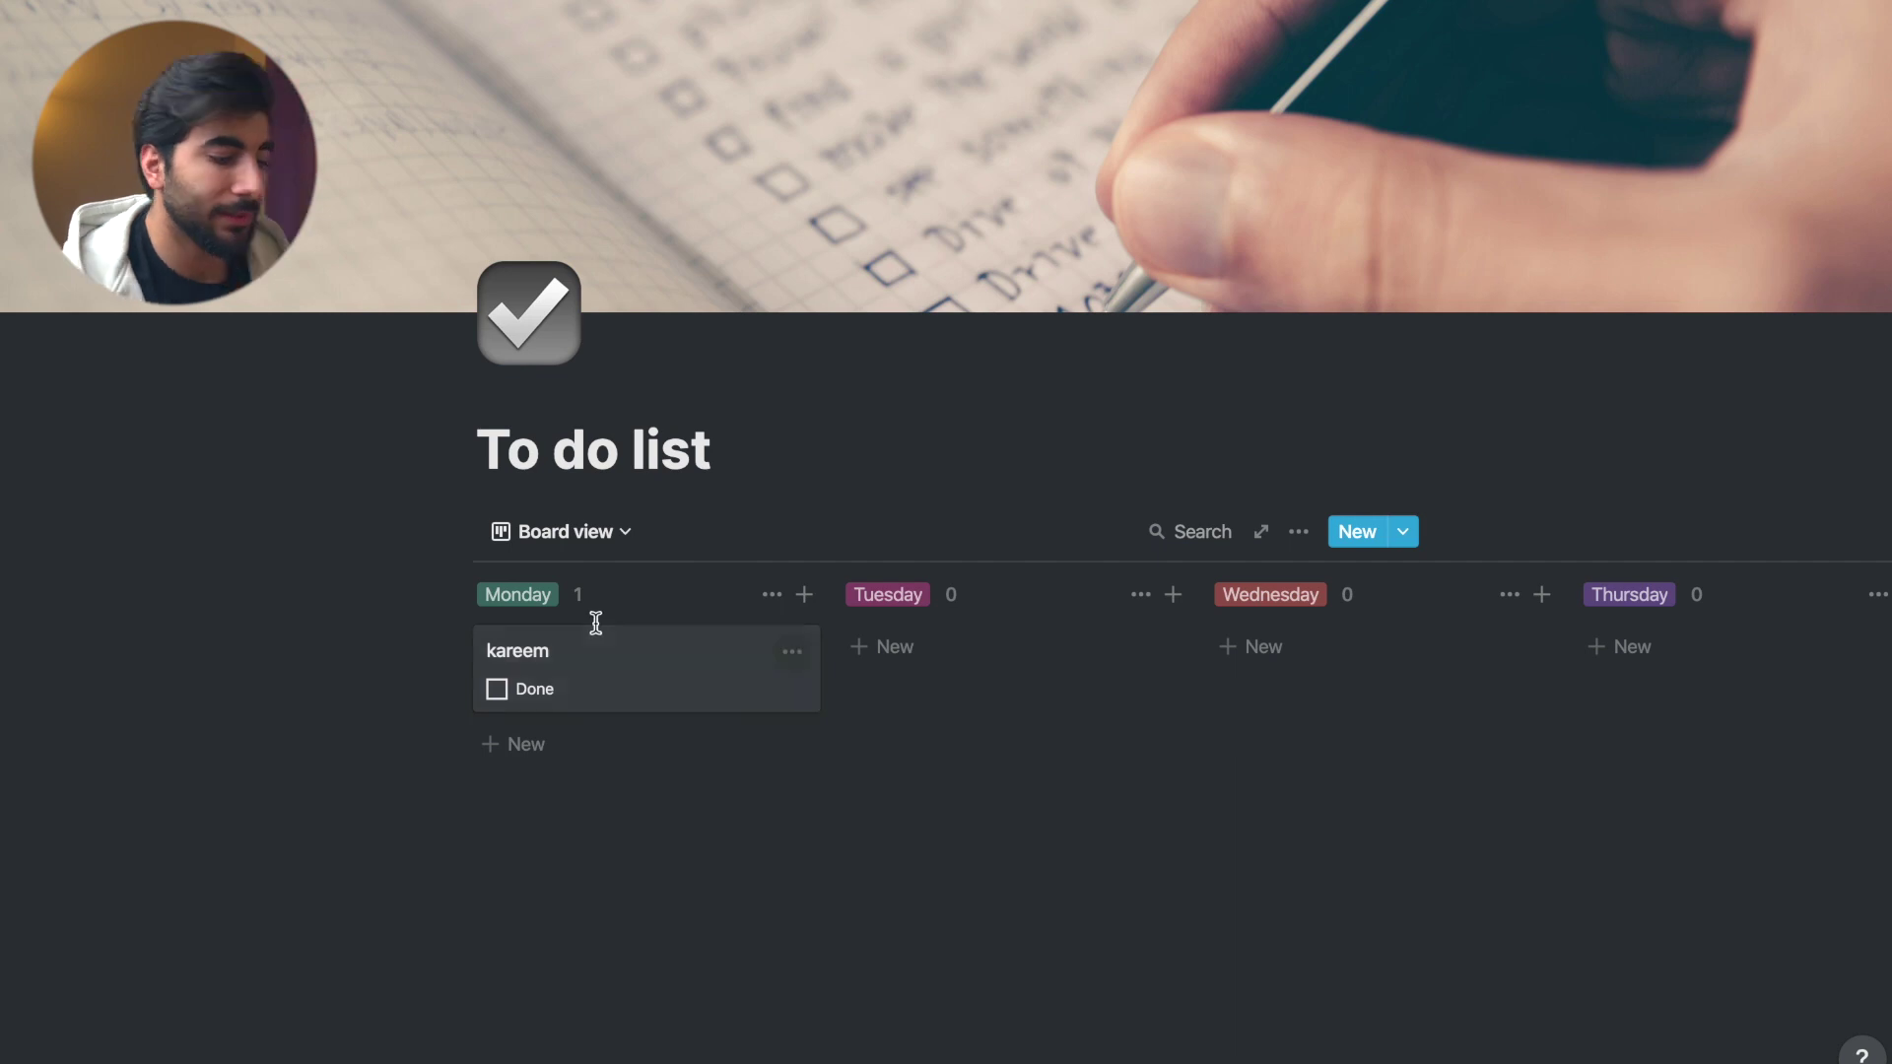
- Rename the Monday card to 'buy grocery'
left_click(579, 655)
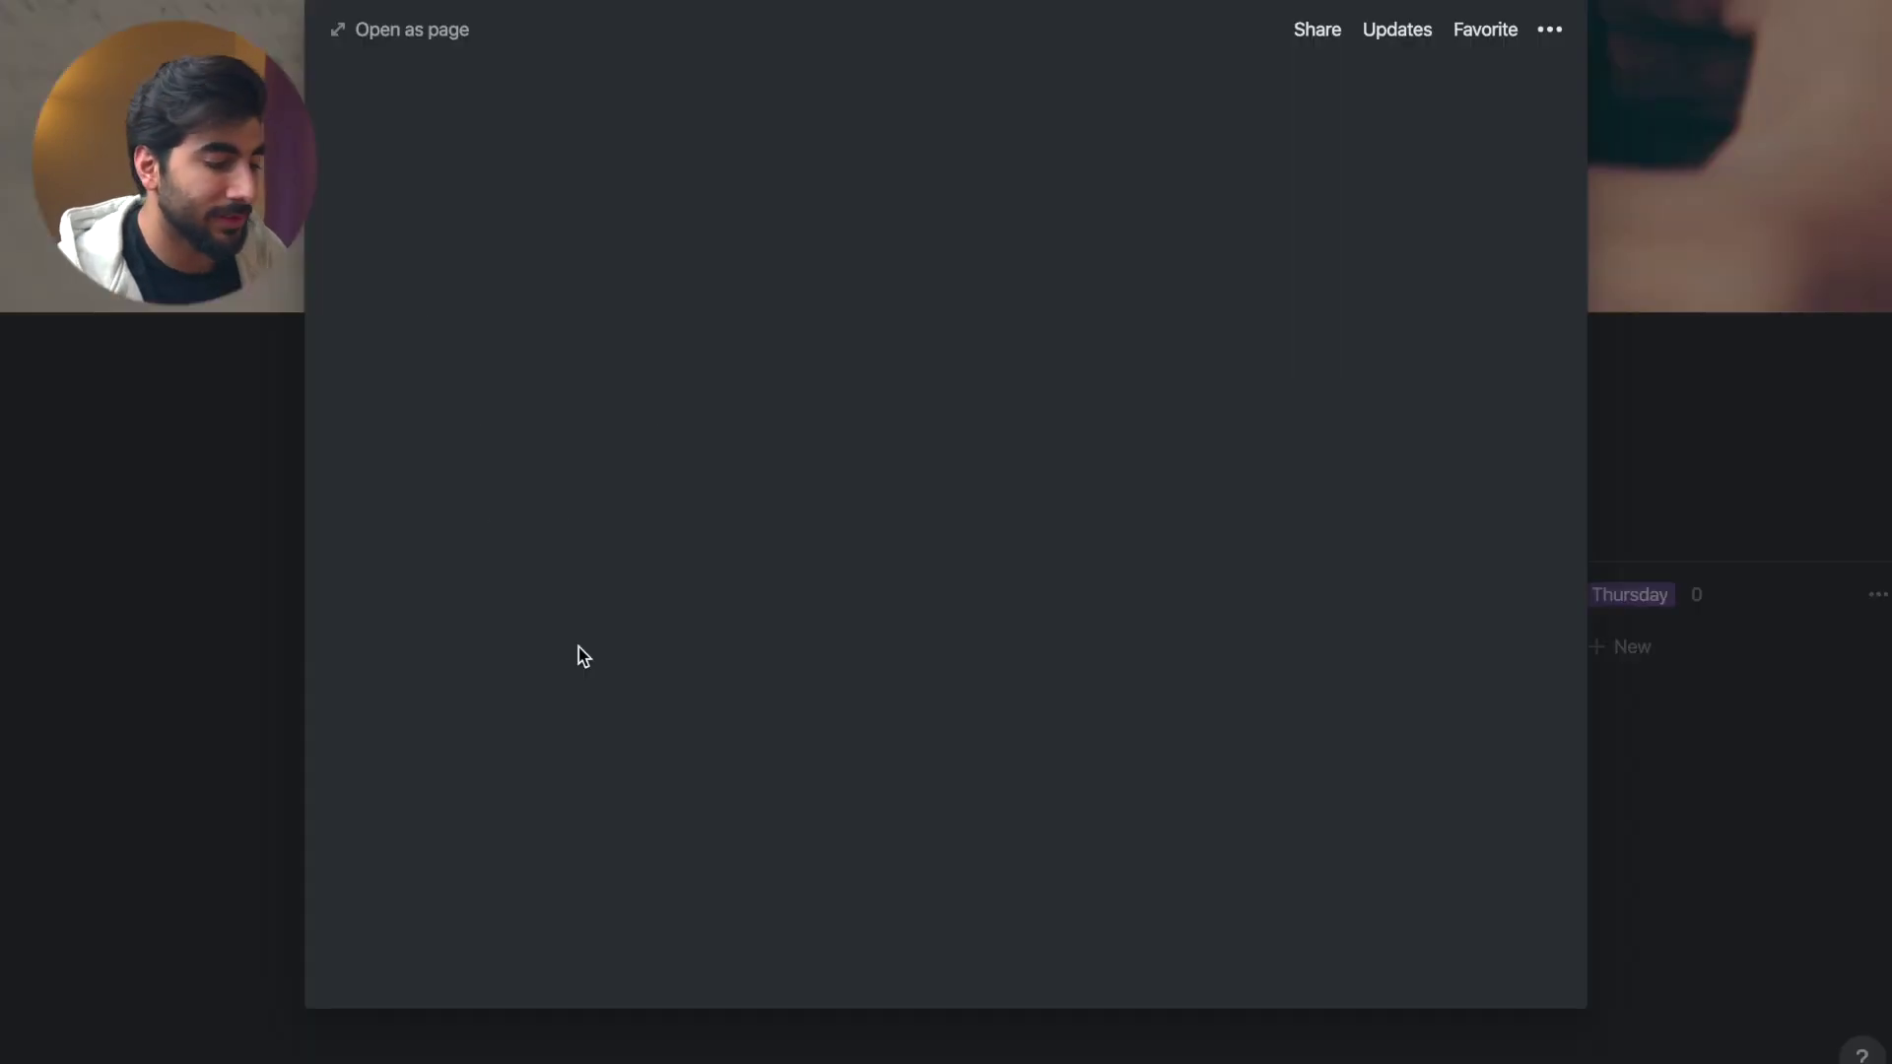
left_click_drag(670, 182, 480, 180)
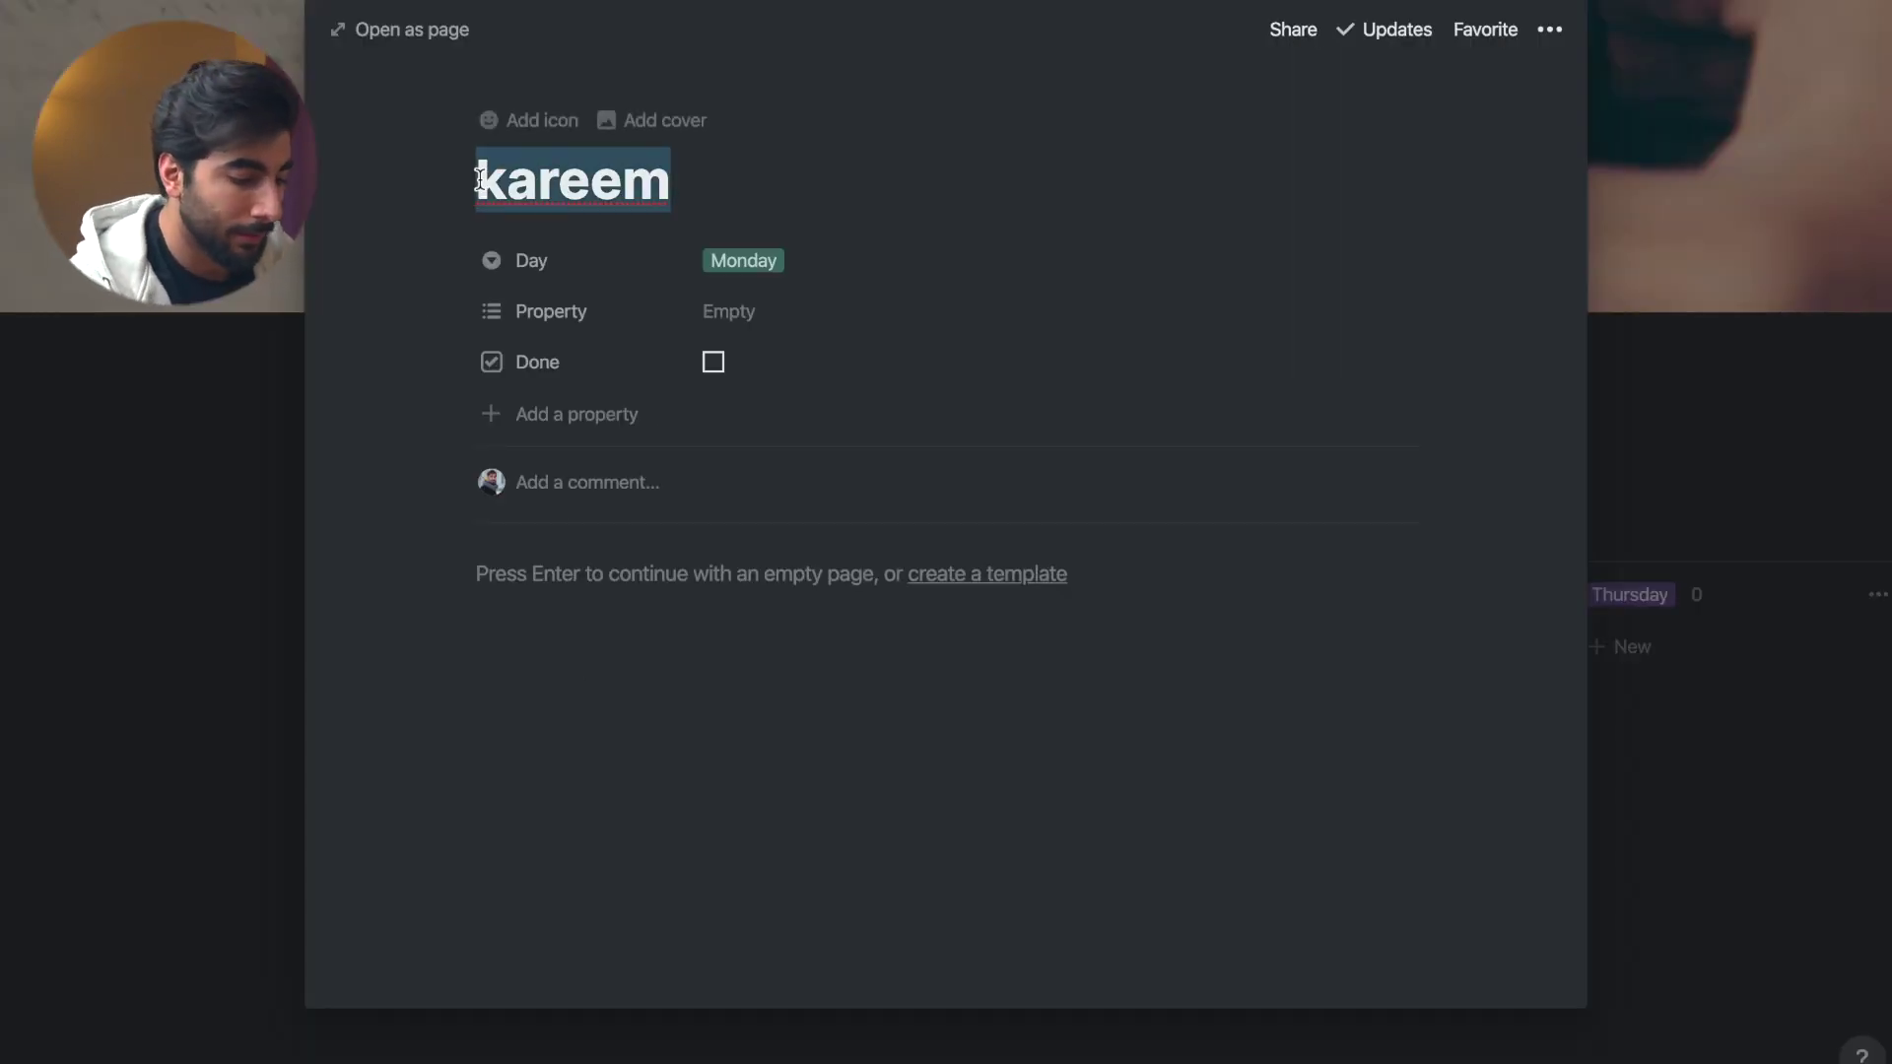
type("buy grocery")
key("Return")
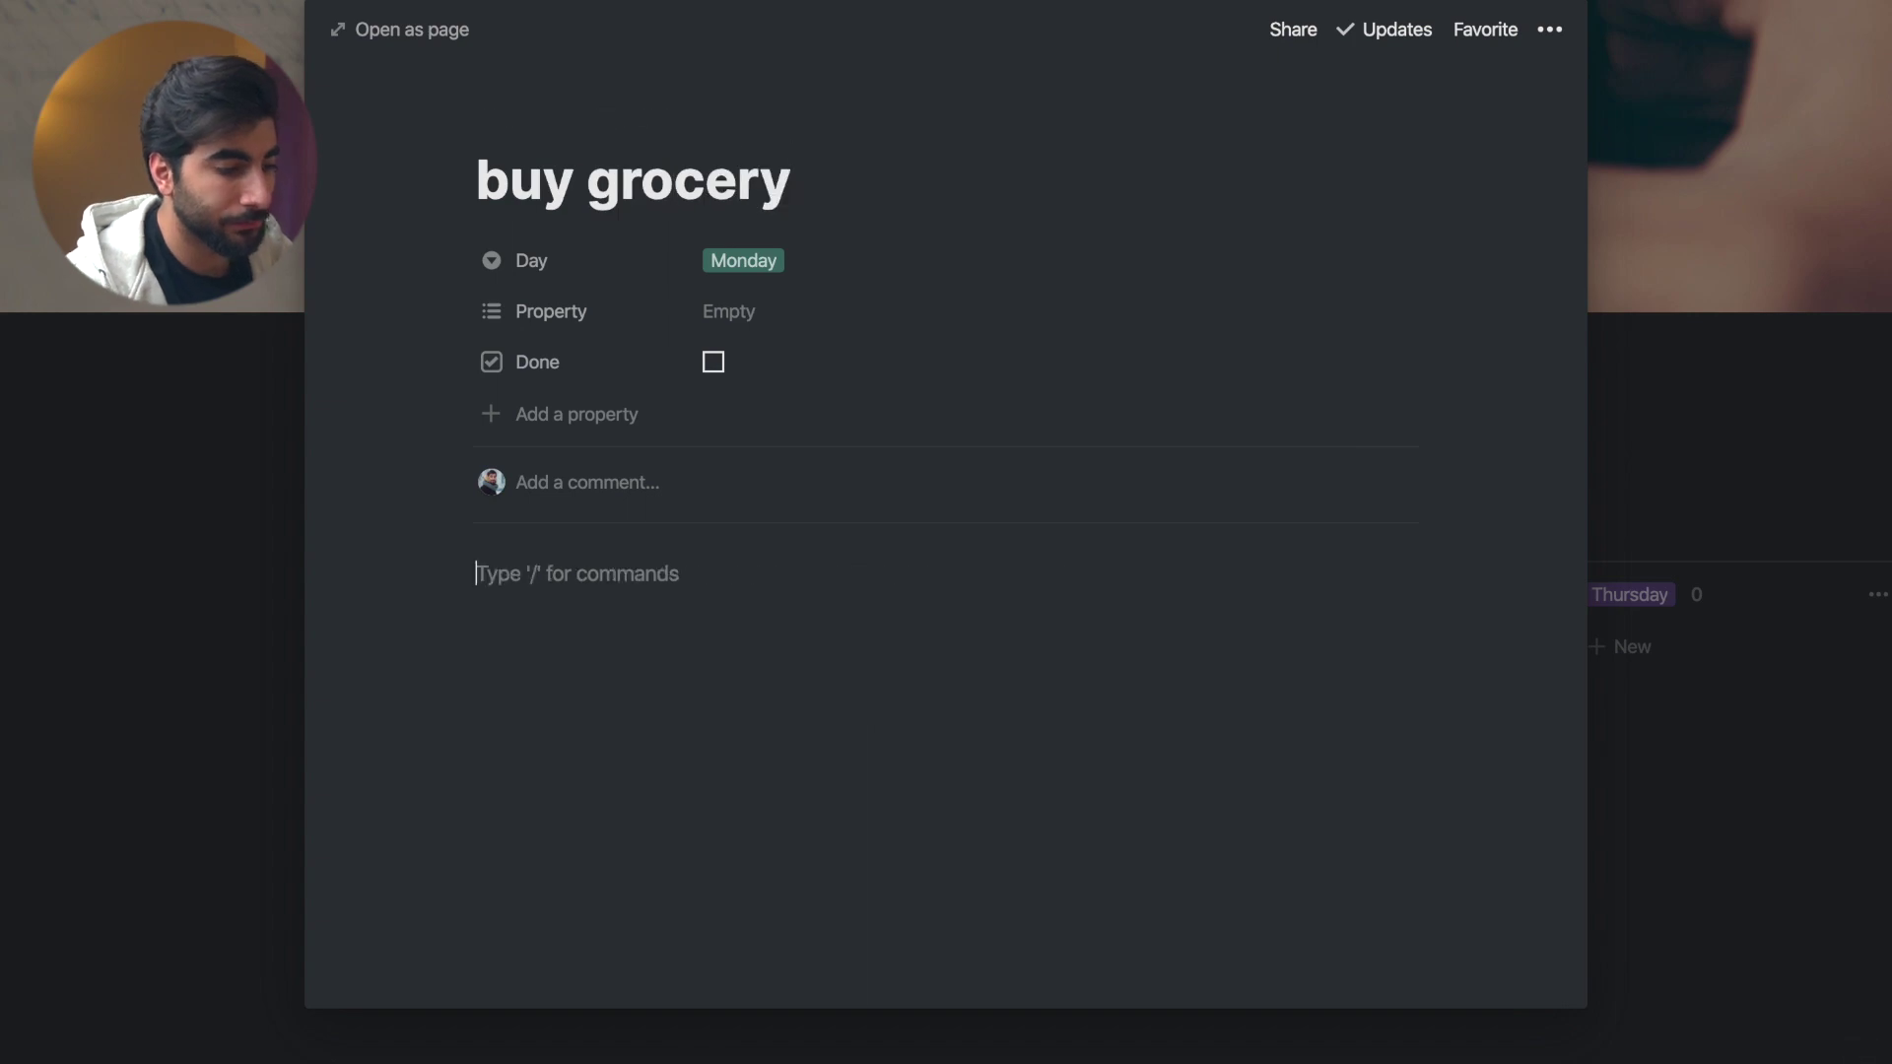
left_click(1730, 397)
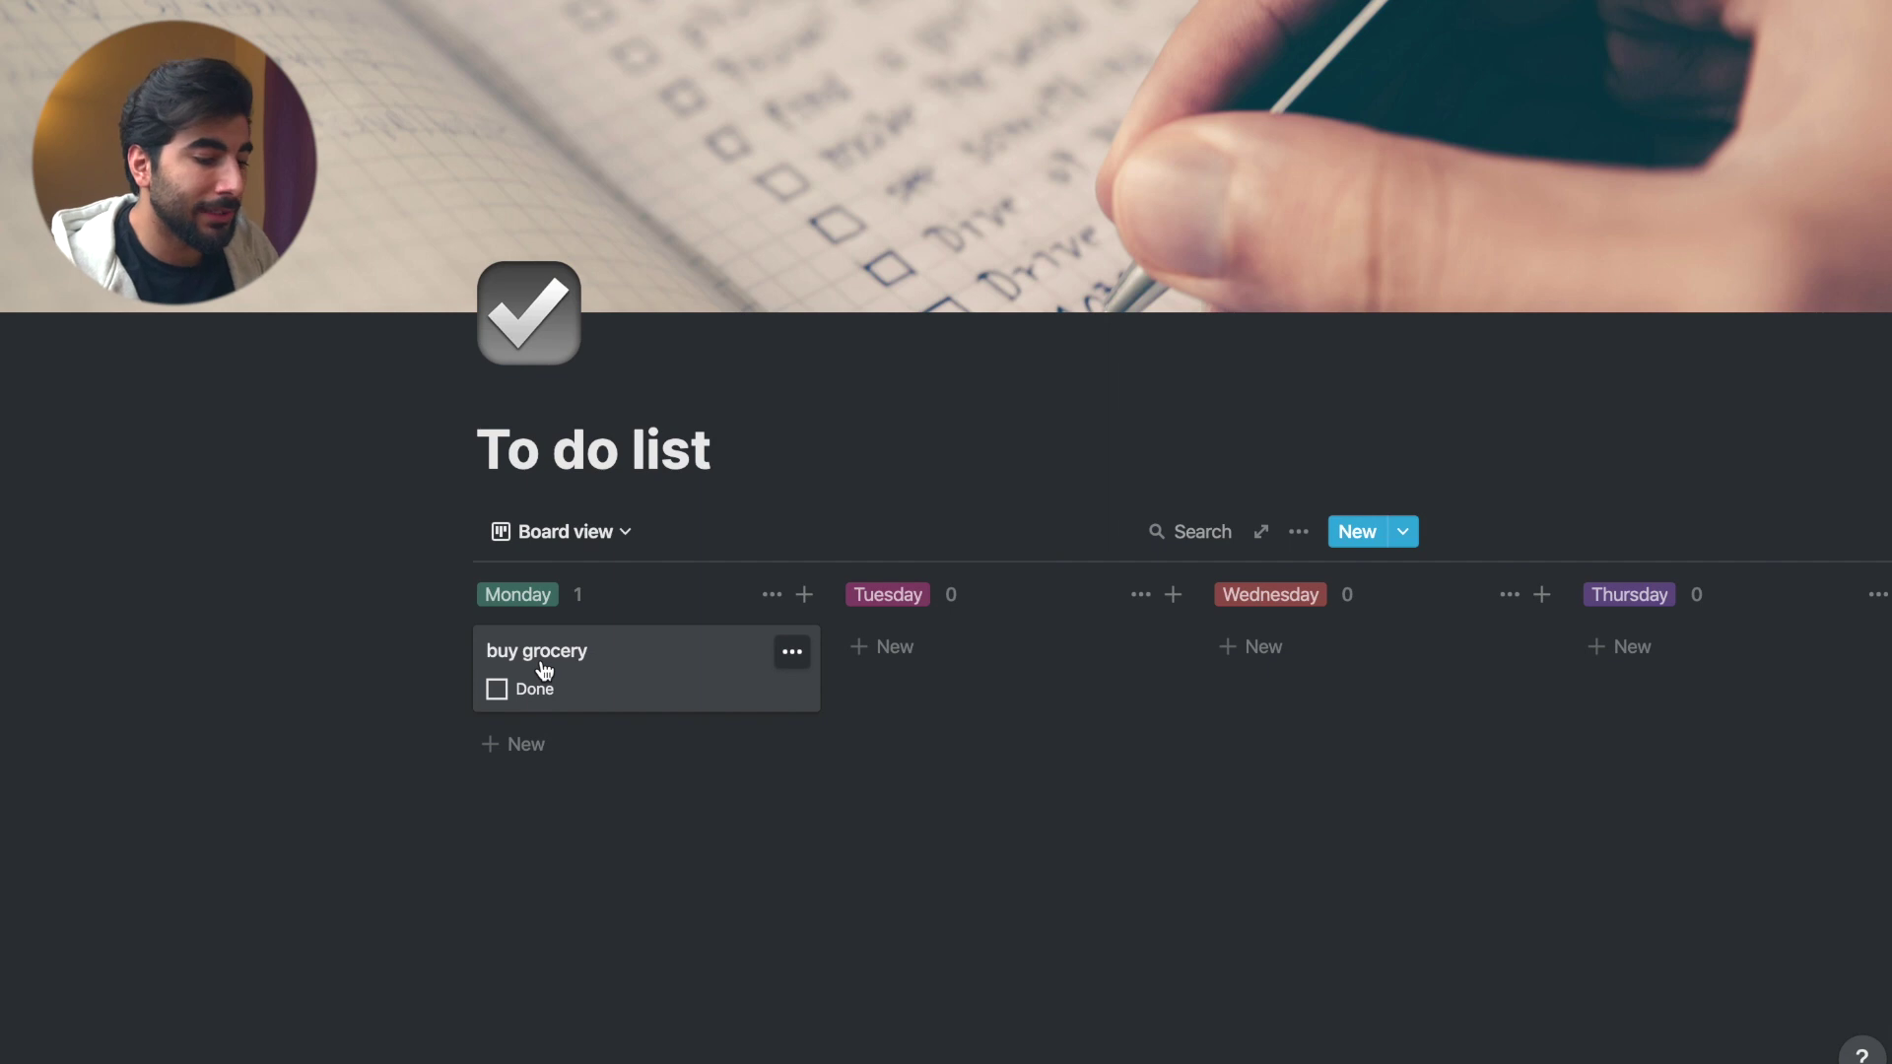
- Move the buy grocery card to Wednesday and mark it done
left_click_drag(544, 670, 1379, 693)
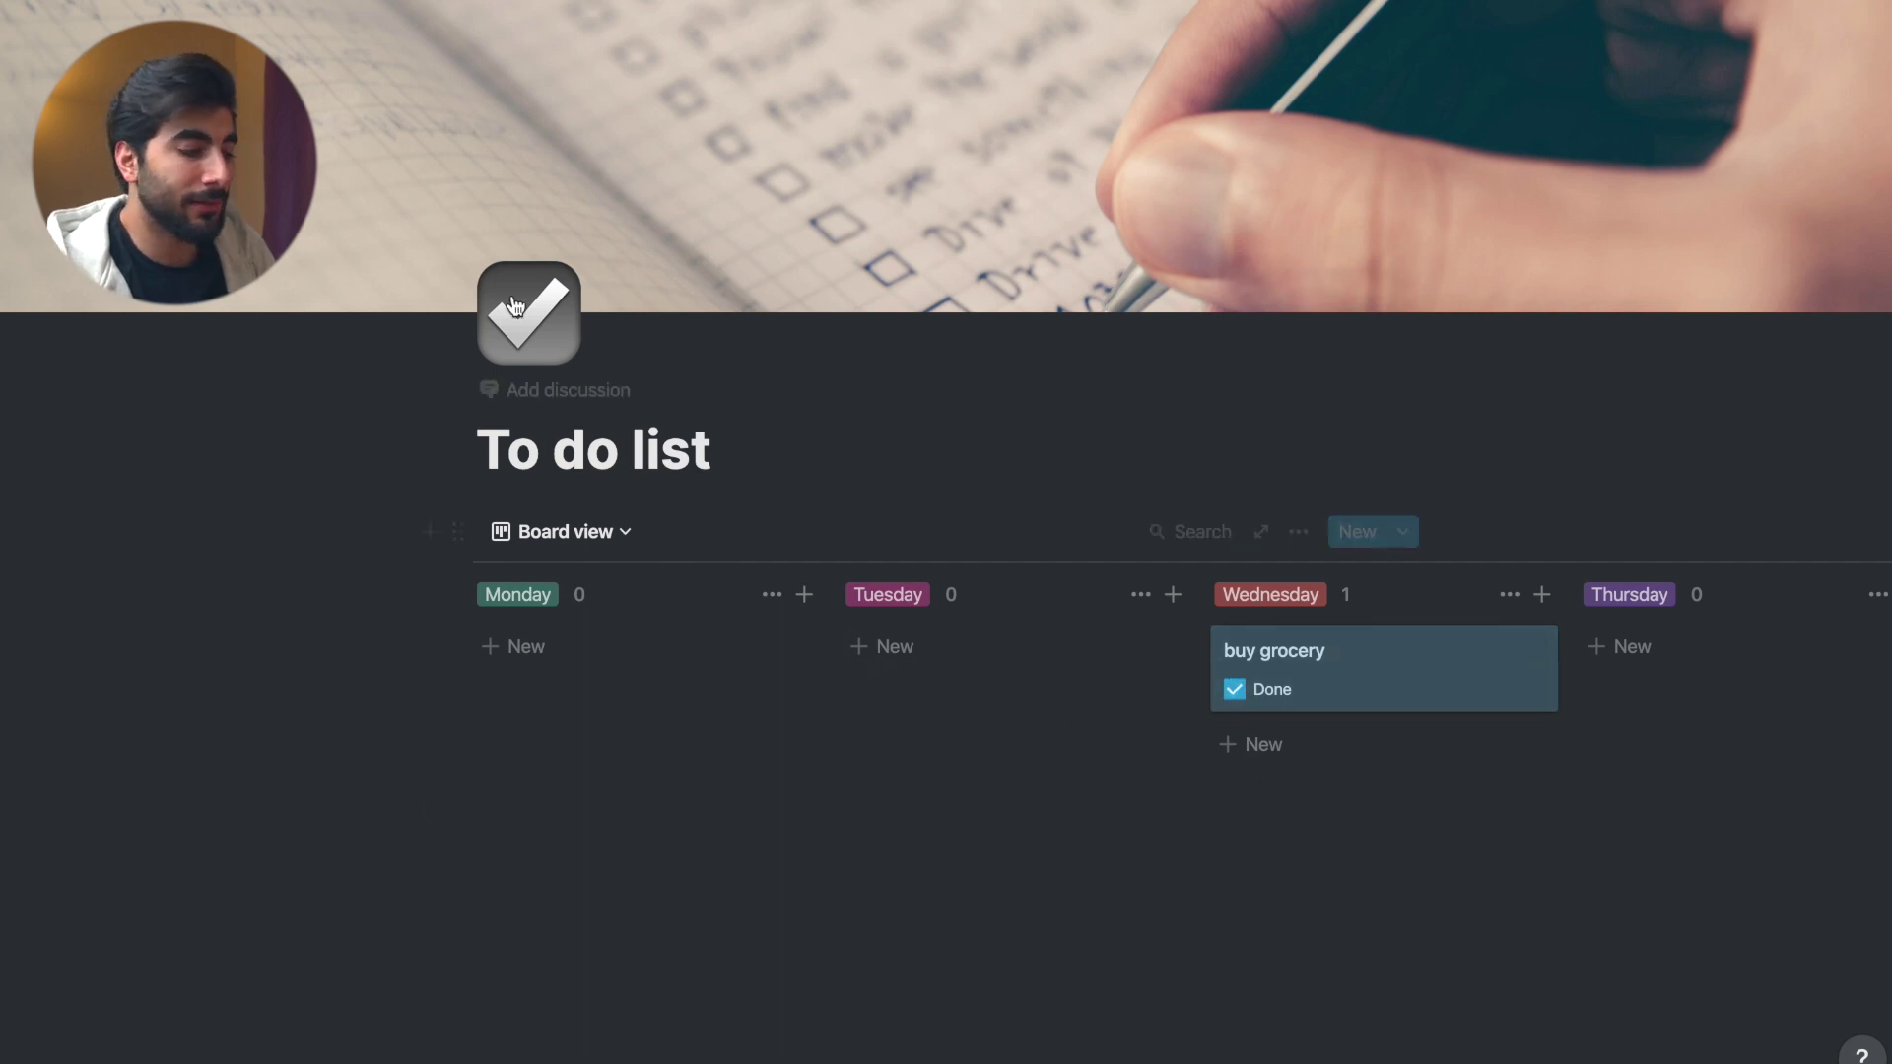
left_click(1299, 692)
left_click(311, 286)
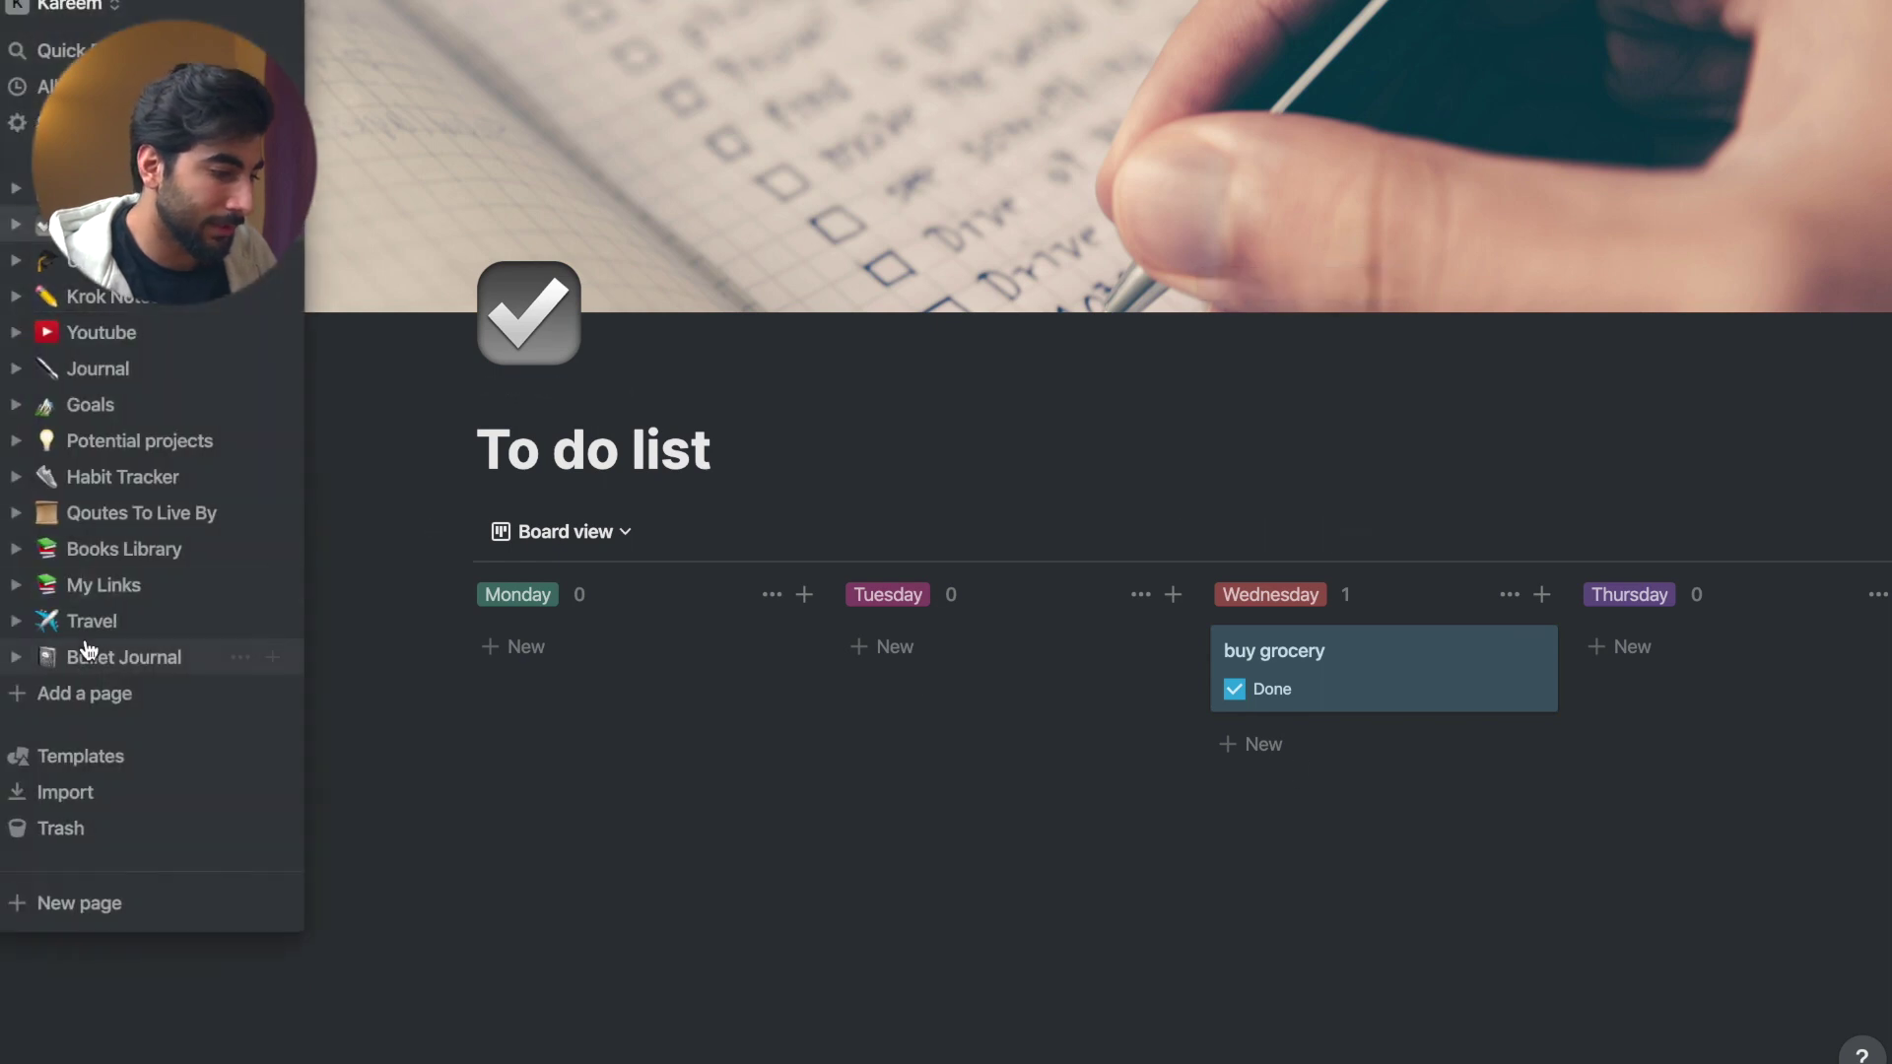
- Return to the Weekly page and add an empty line below the board
left_click(126, 657)
left_click(570, 523)
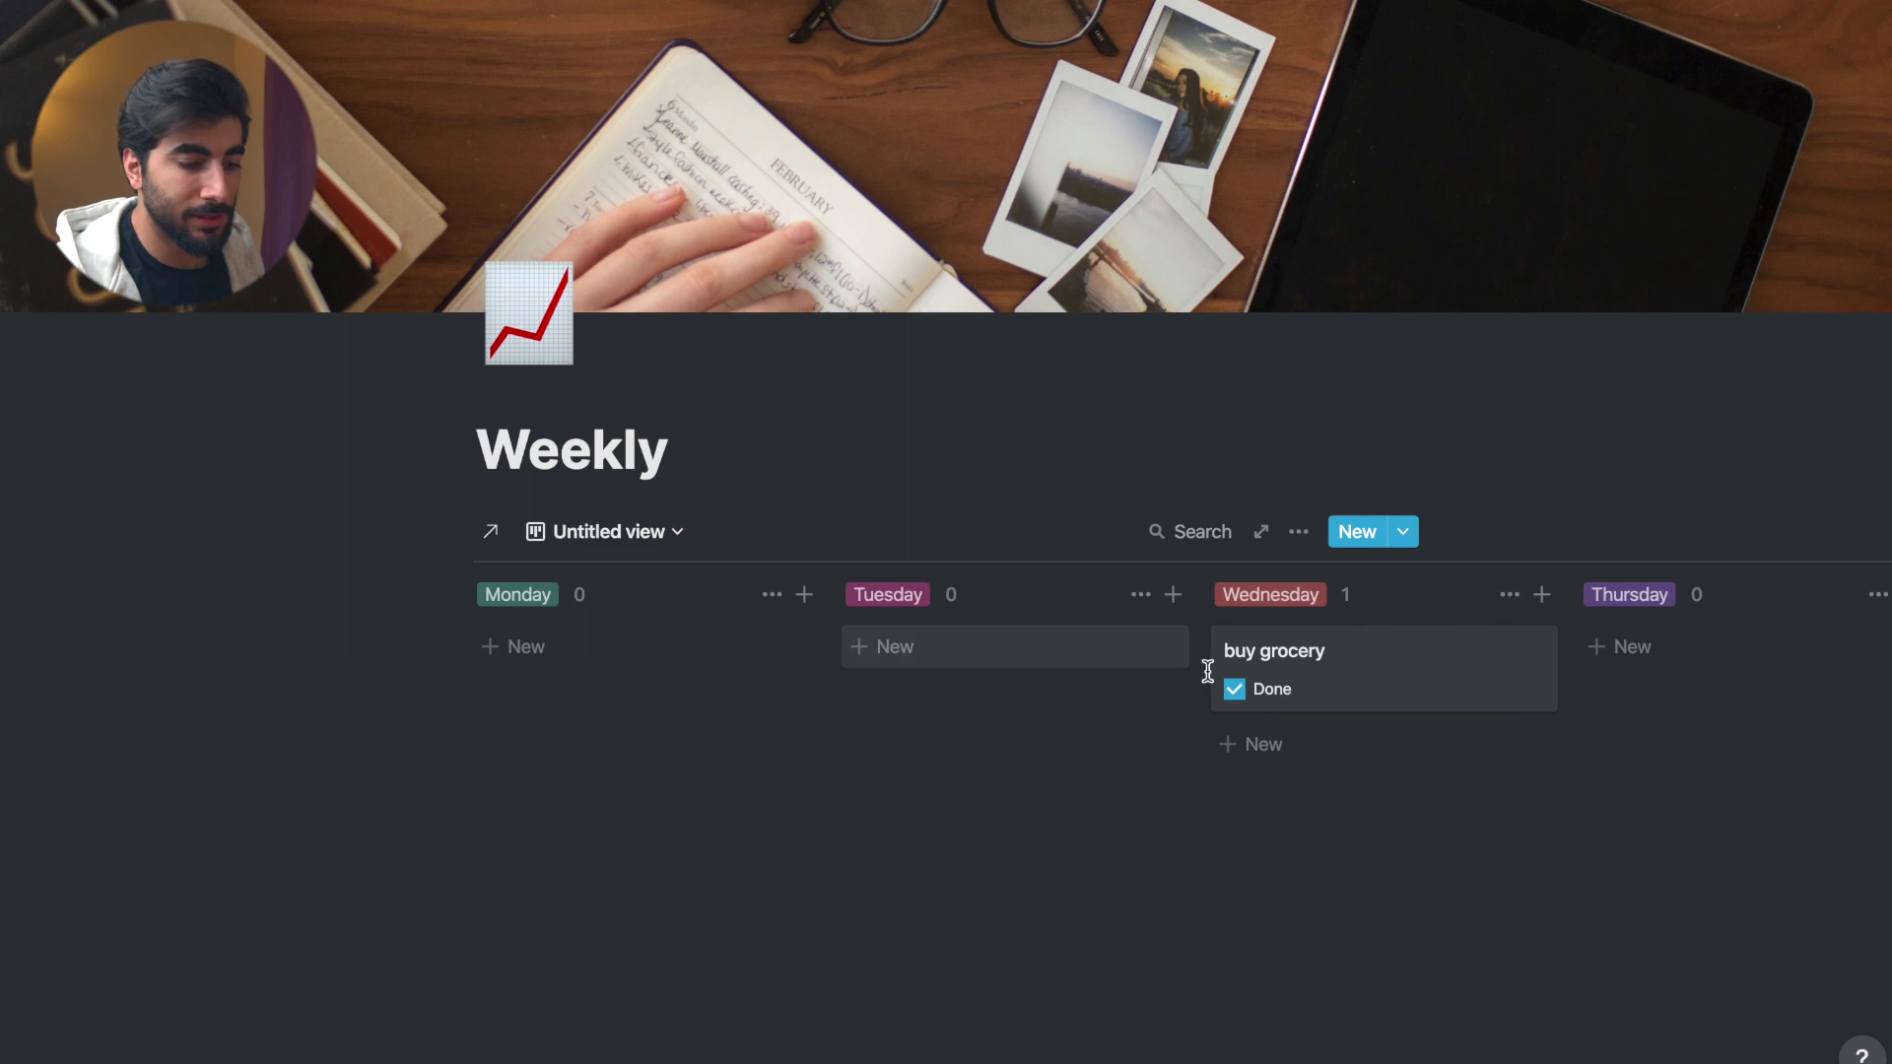
left_click(718, 762)
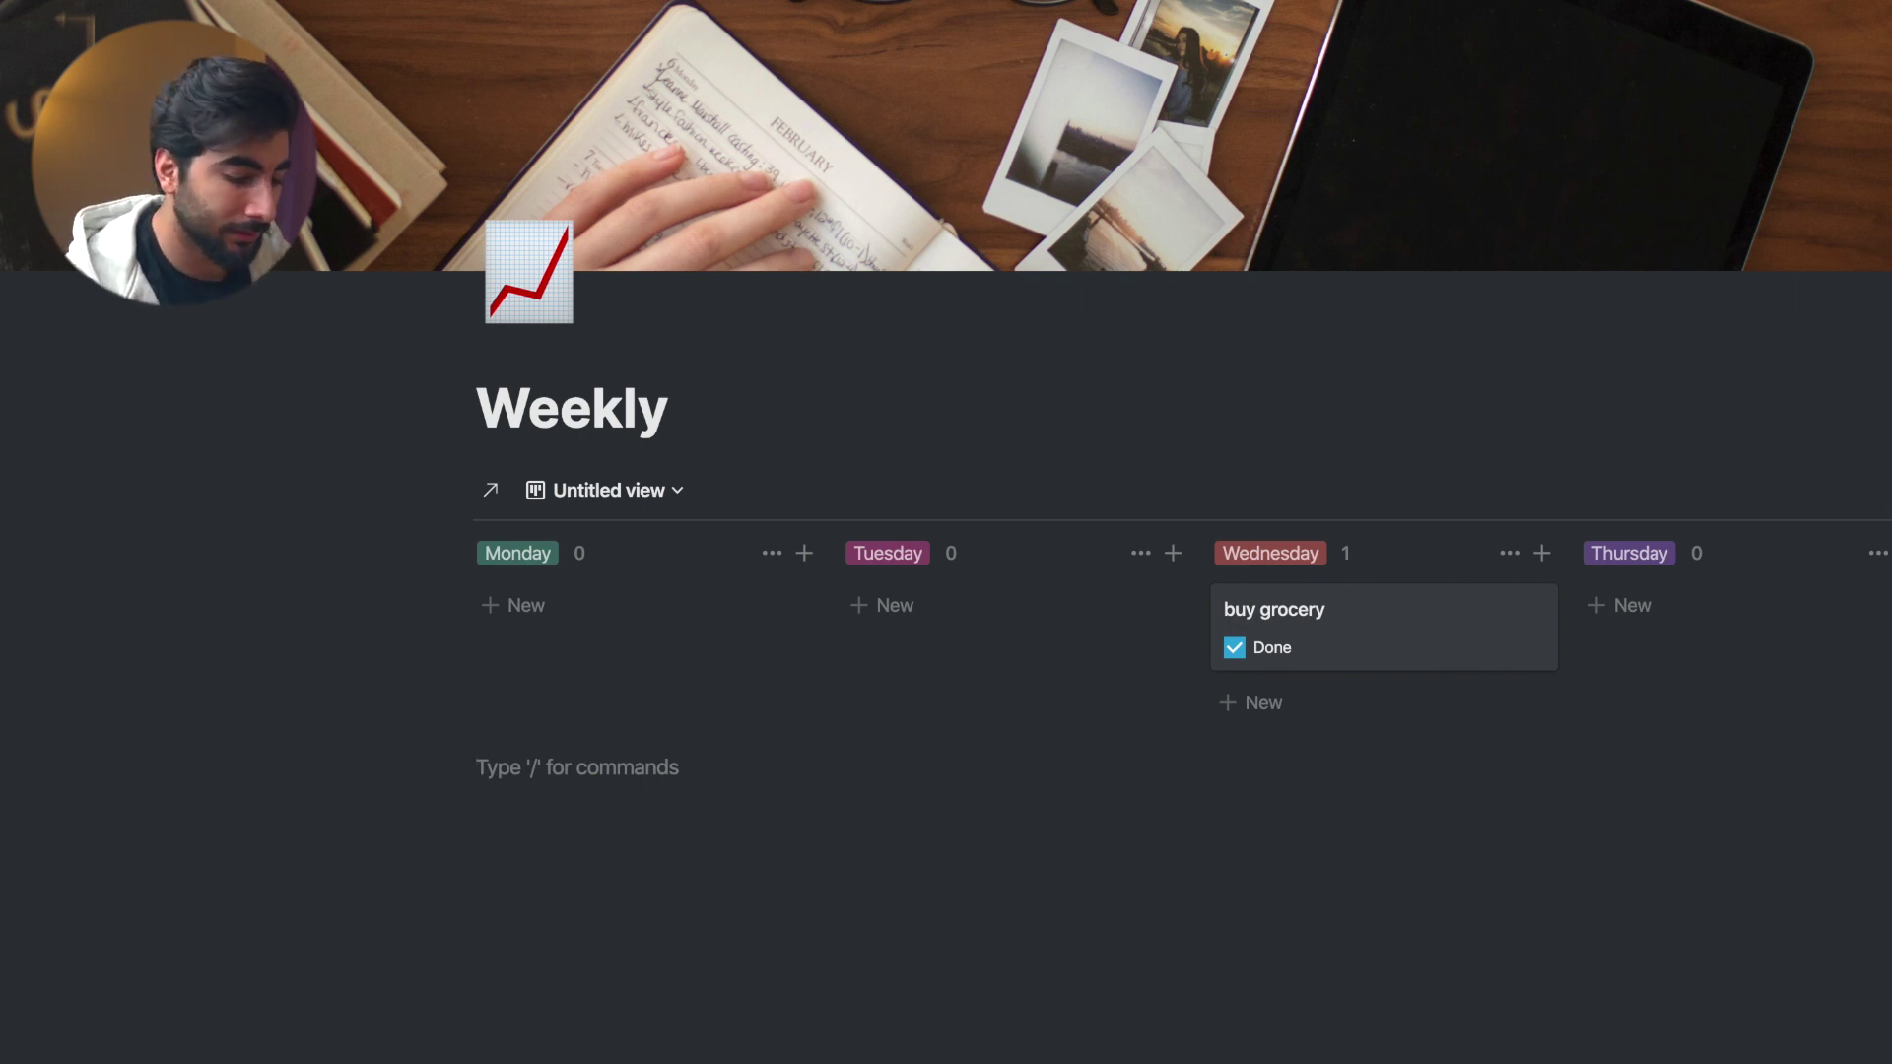
- Insert an inline table below the board and rename its Name column to Day
type("/table")
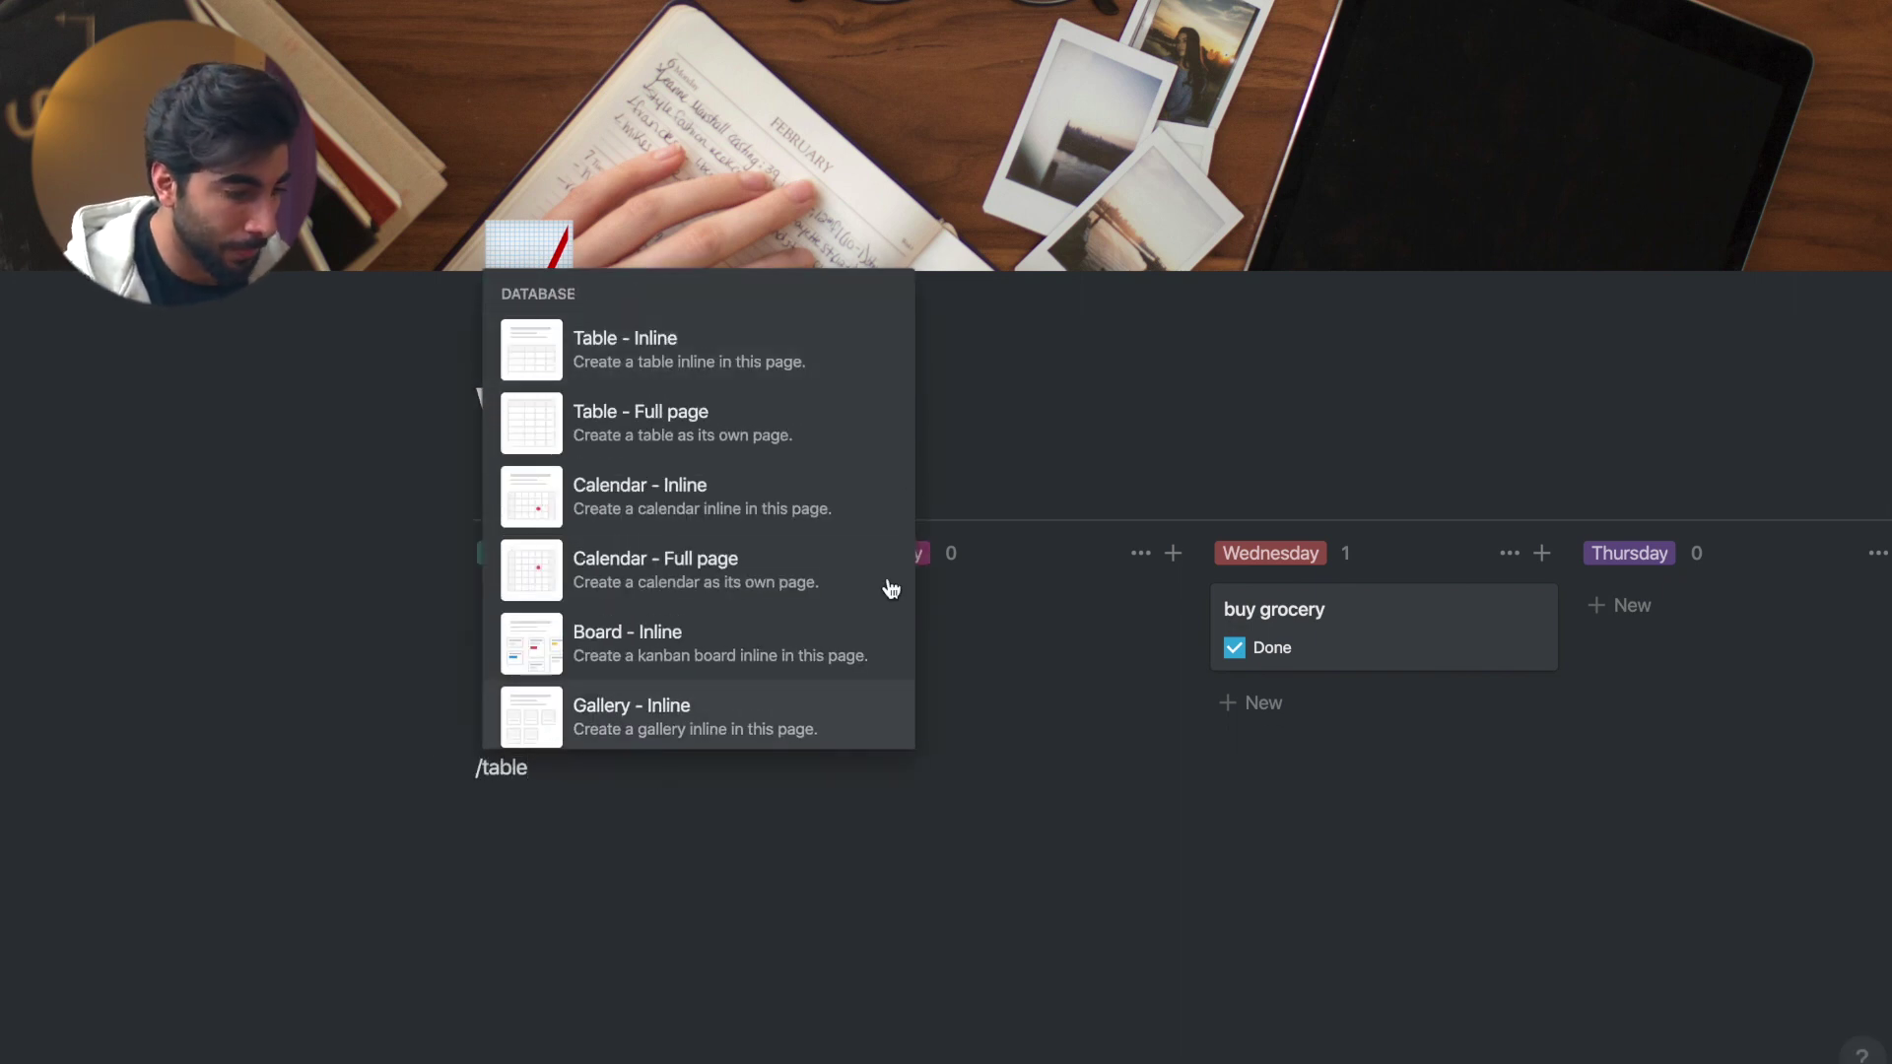
left_click(800, 370)
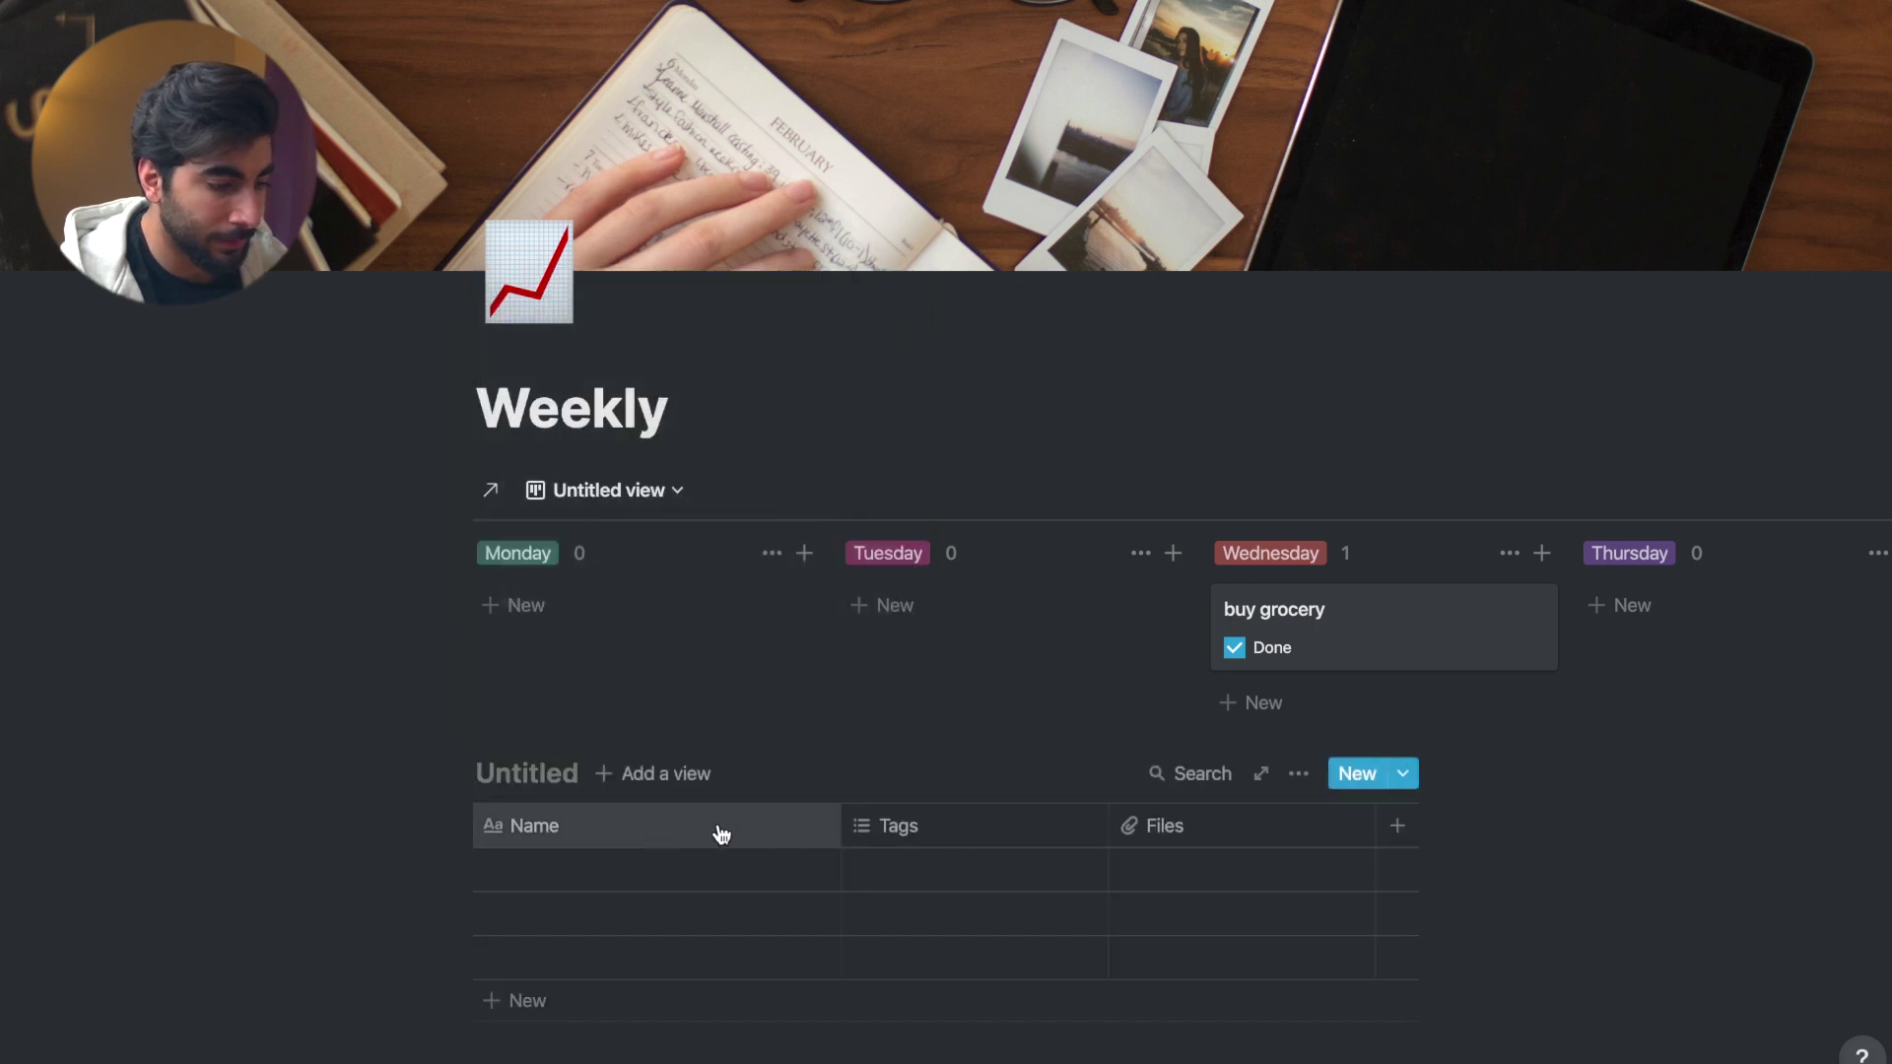
left_click_drag(843, 810, 630, 824)
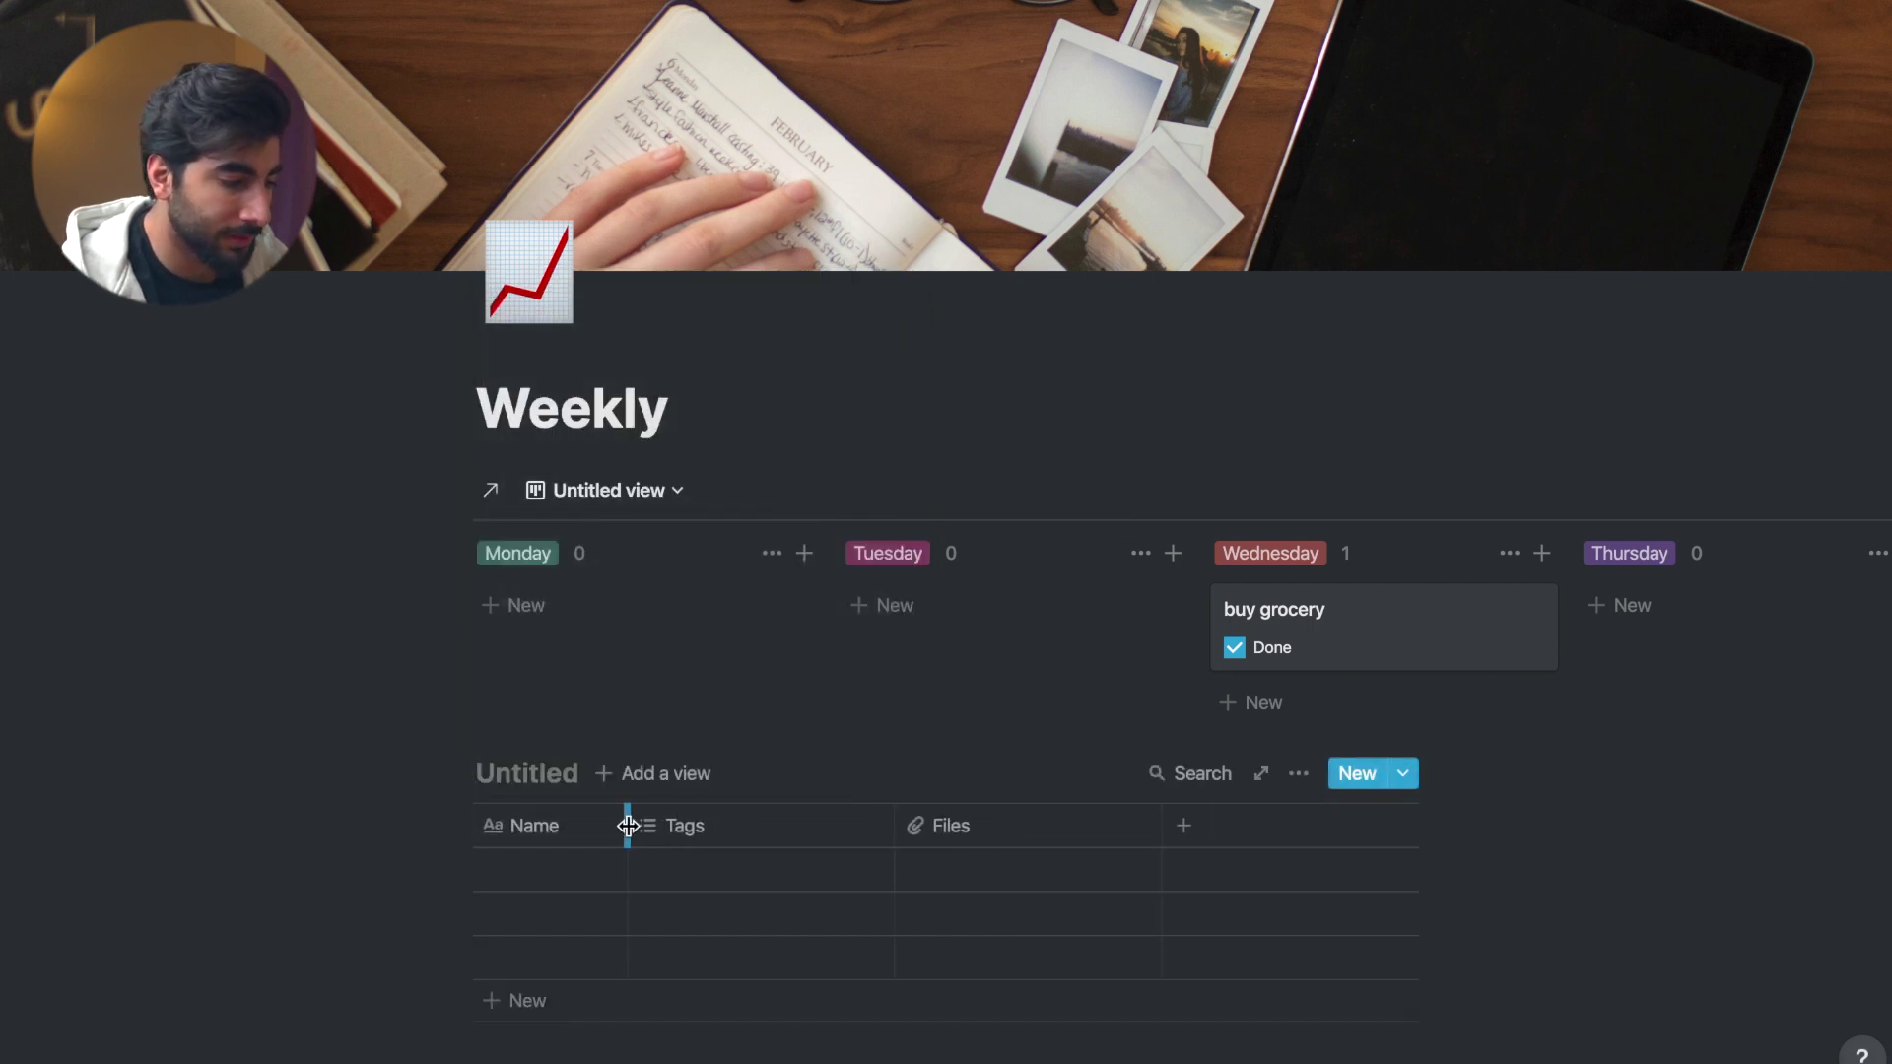
left_click(549, 773)
left_click(571, 838)
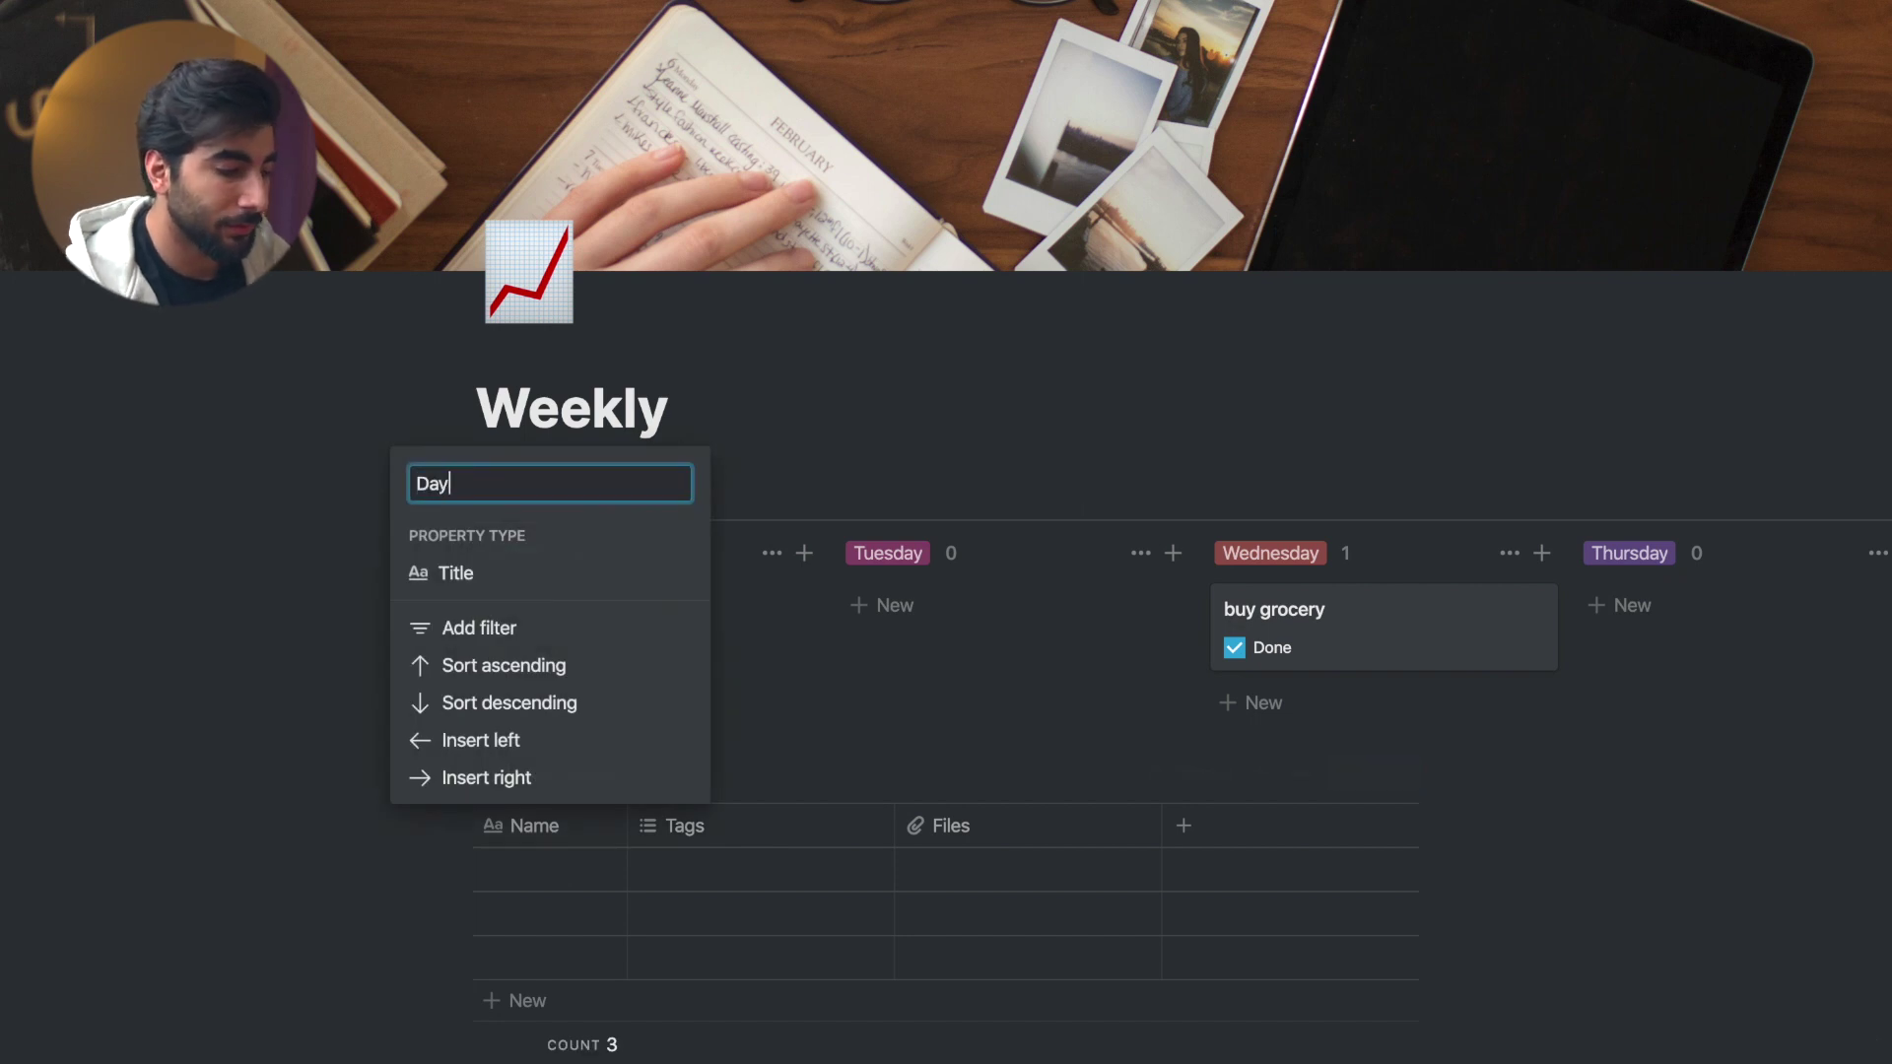
key("Return")
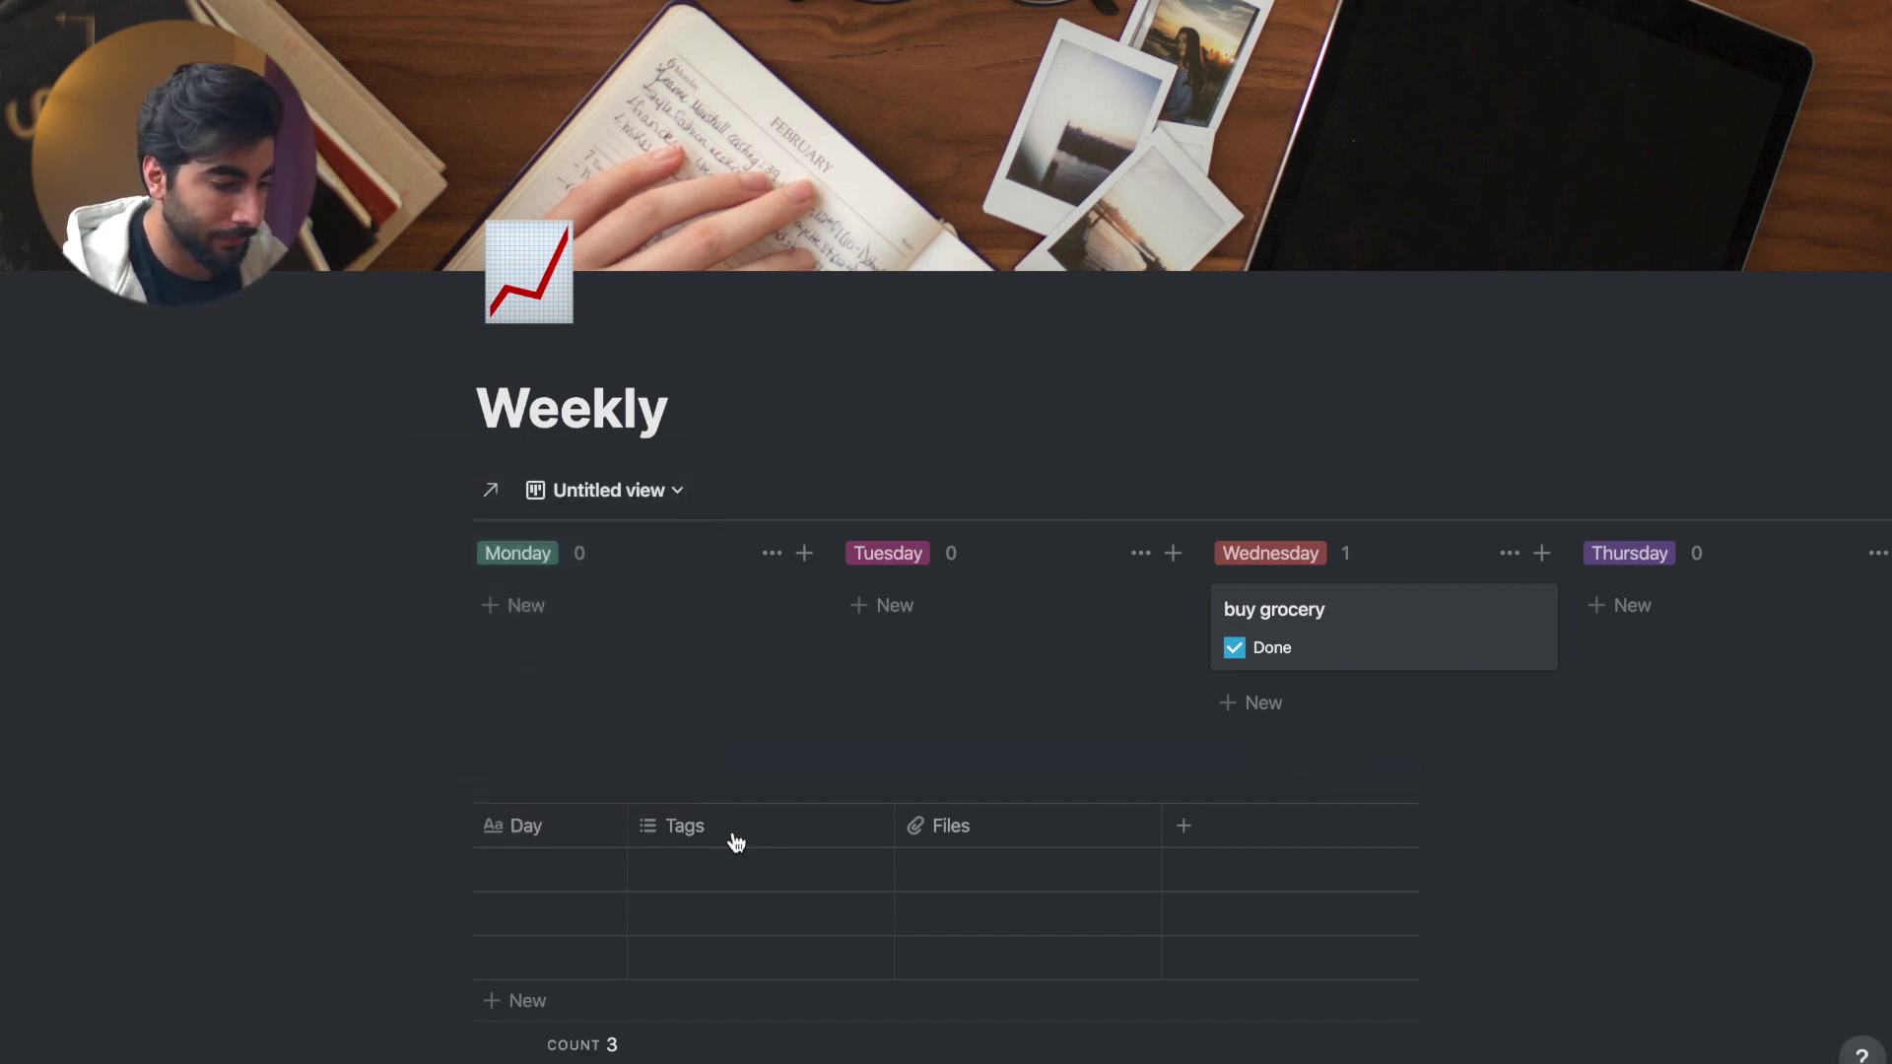
- Turn the Tags column into a checkbox column named Sleep 7+hrs
left_click(734, 834)
mouse_move(708, 443)
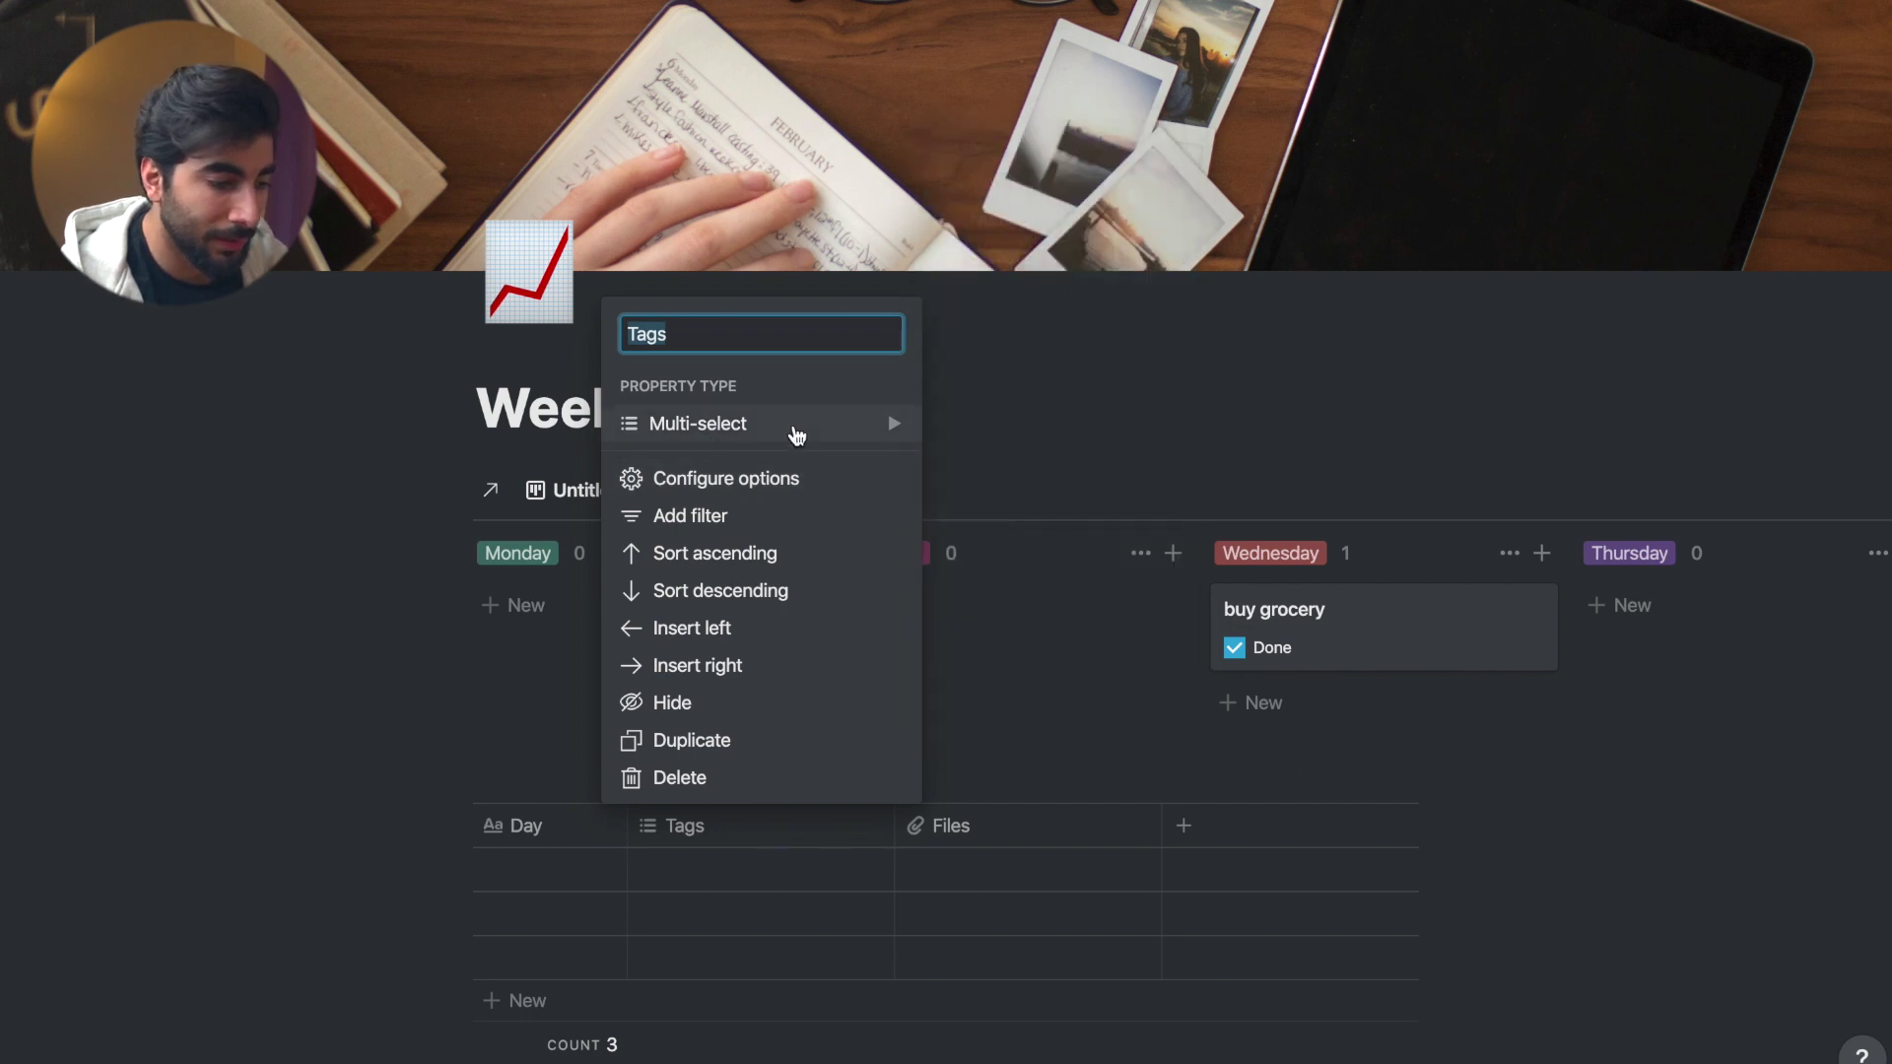
mouse_move(796, 434)
left_click(1020, 440)
type("Done")
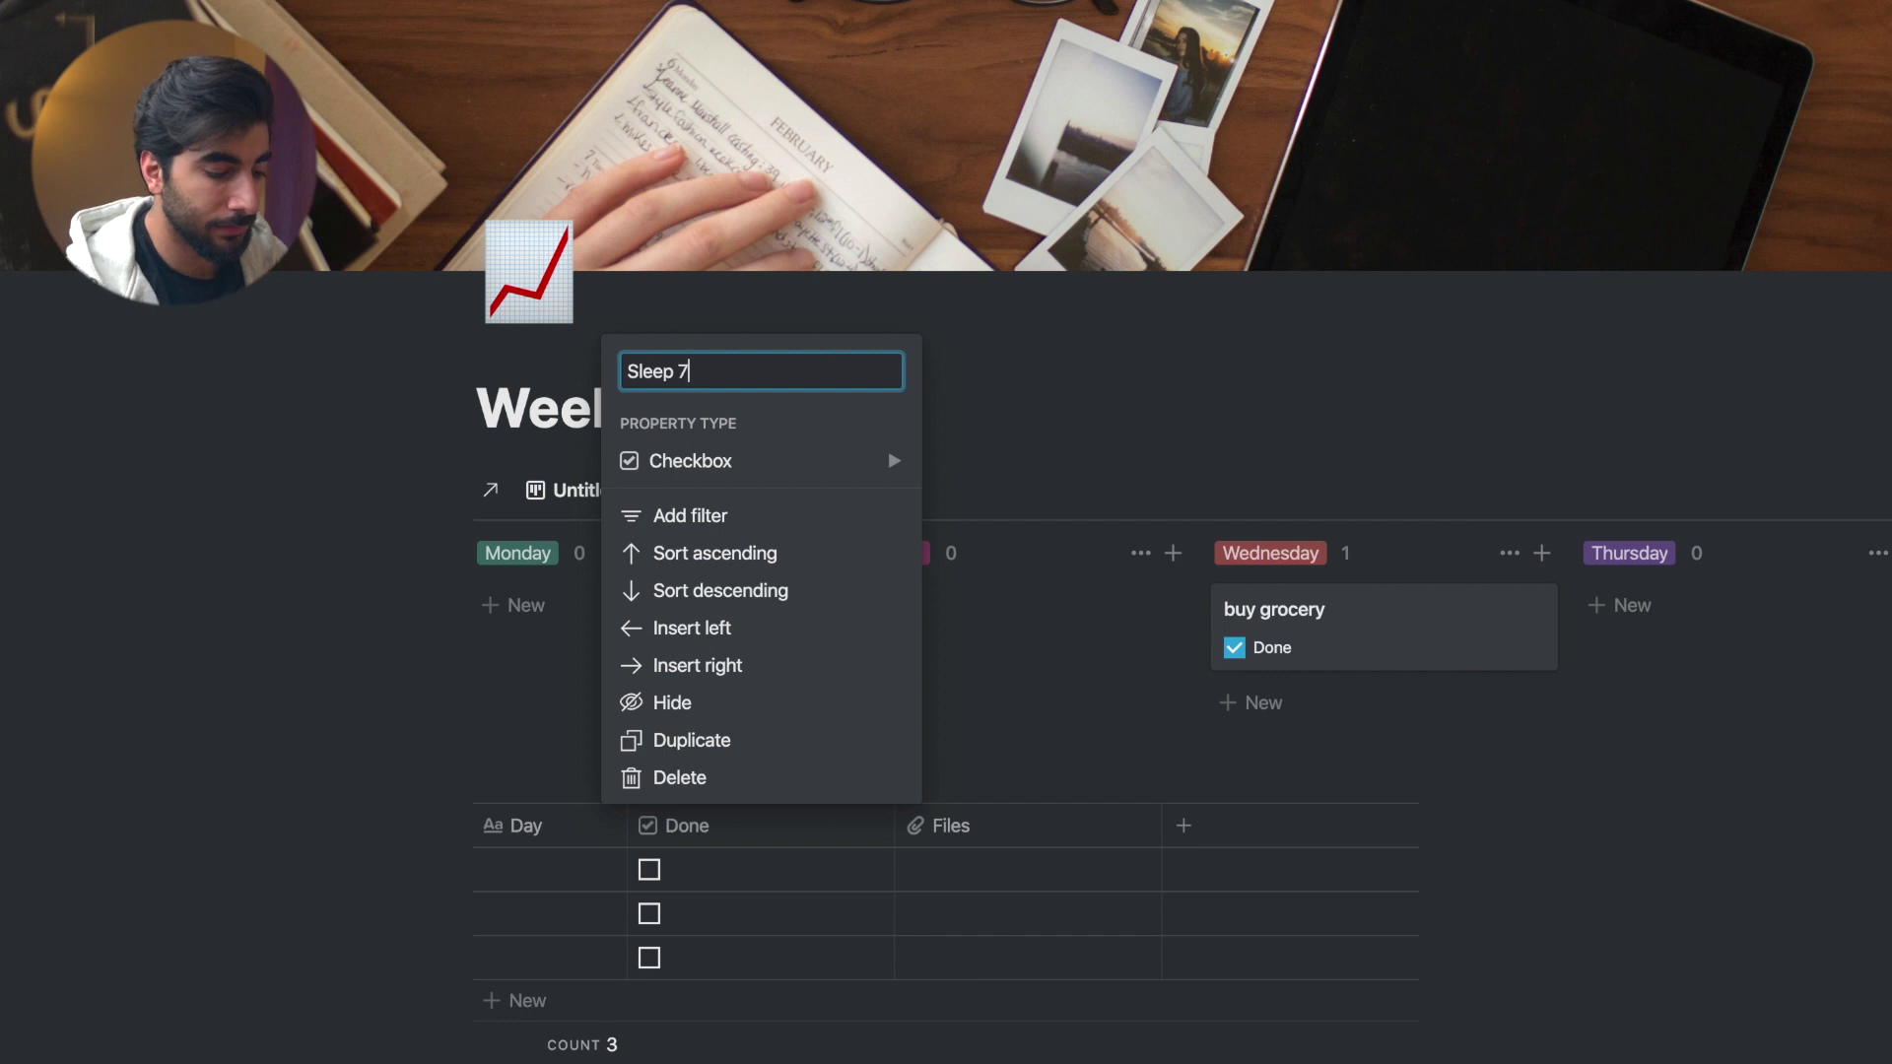
type("+hrs")
key("Return")
- Make the Files column a checkbox column named Chores
left_click(951, 826)
type("c")
key("Return")
left_click(715, 826)
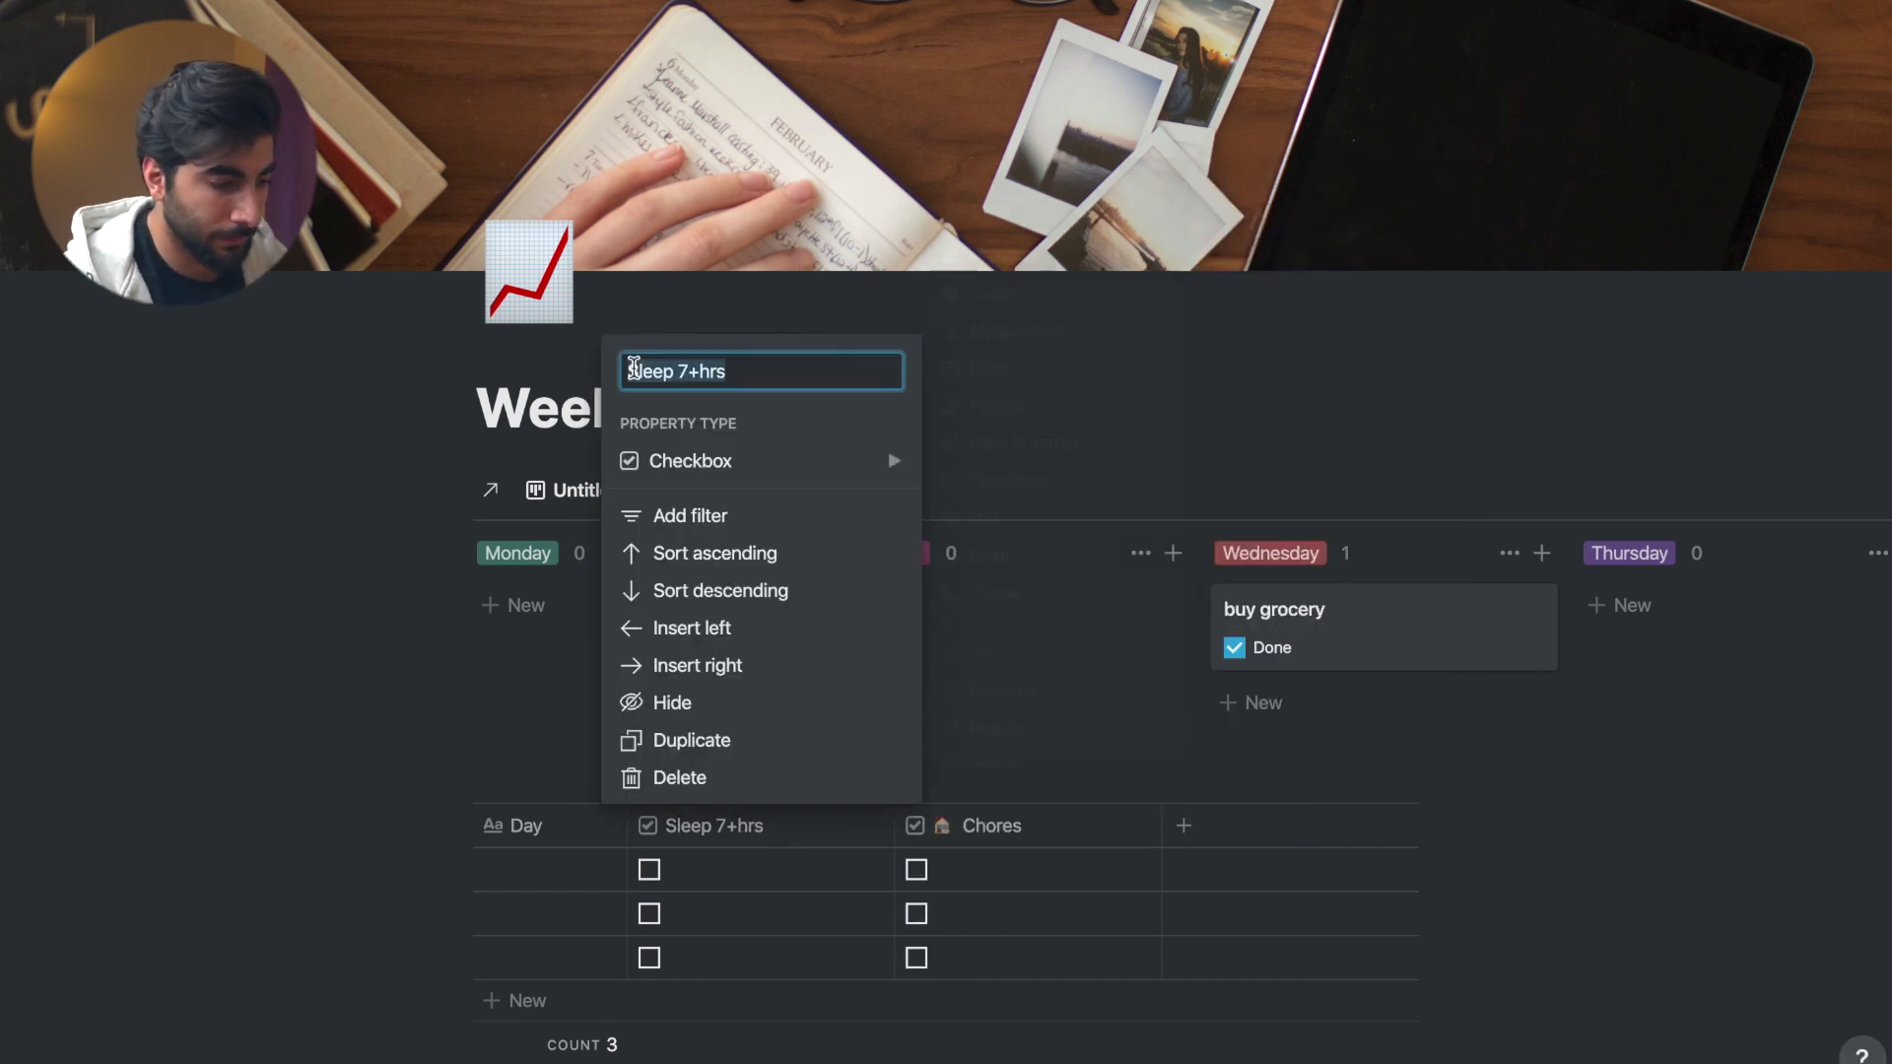
key("Escape")
- Add a checkbox column named Work with a 👷 emoji
left_click(1183, 826)
left_click(951, 457)
left_click(1268, 477)
type("Work")
left_click(937, 372)
type("👷")
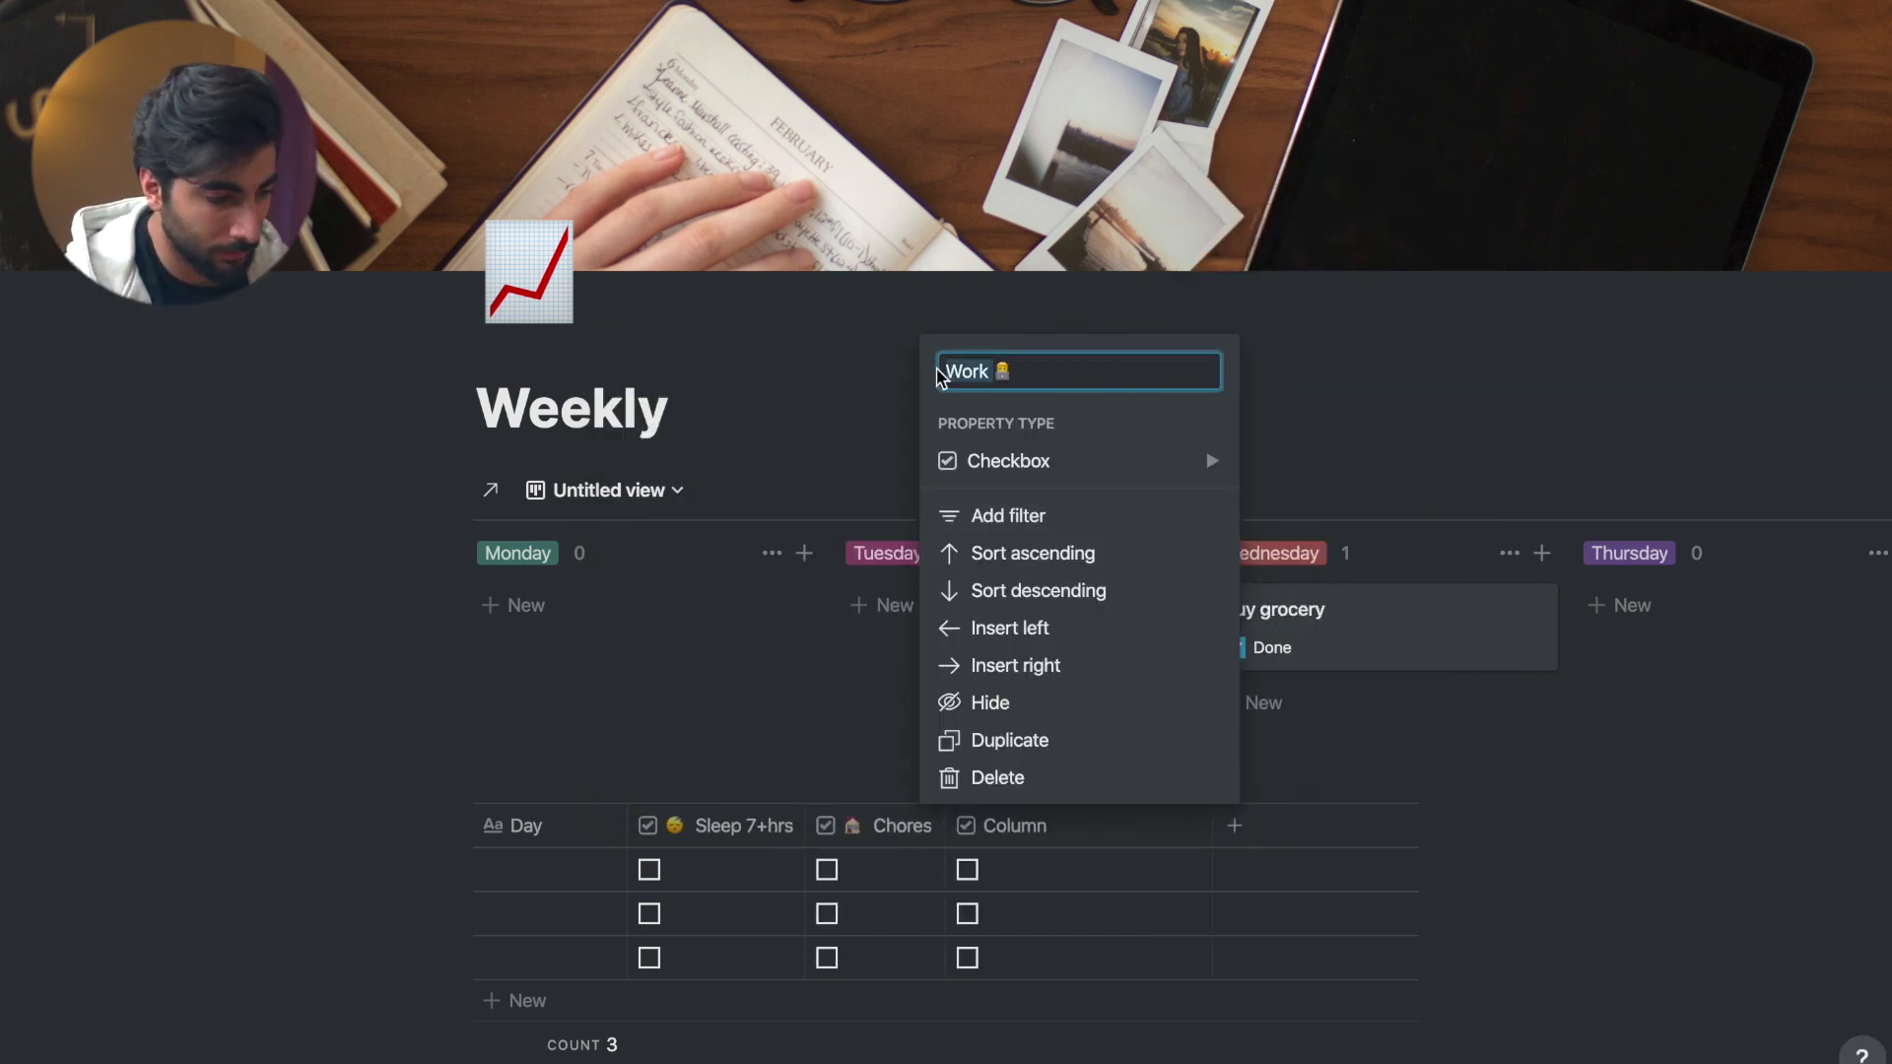
- Add a checkbox column named '📖 Reading' and narrow the Work column
left_click(1235, 826)
left_click(1281, 456)
left_click(1655, 482)
left_click(1271, 380)
type("📖 Reading")
key("Return")
left_click_drag(1086, 826, 1082, 826)
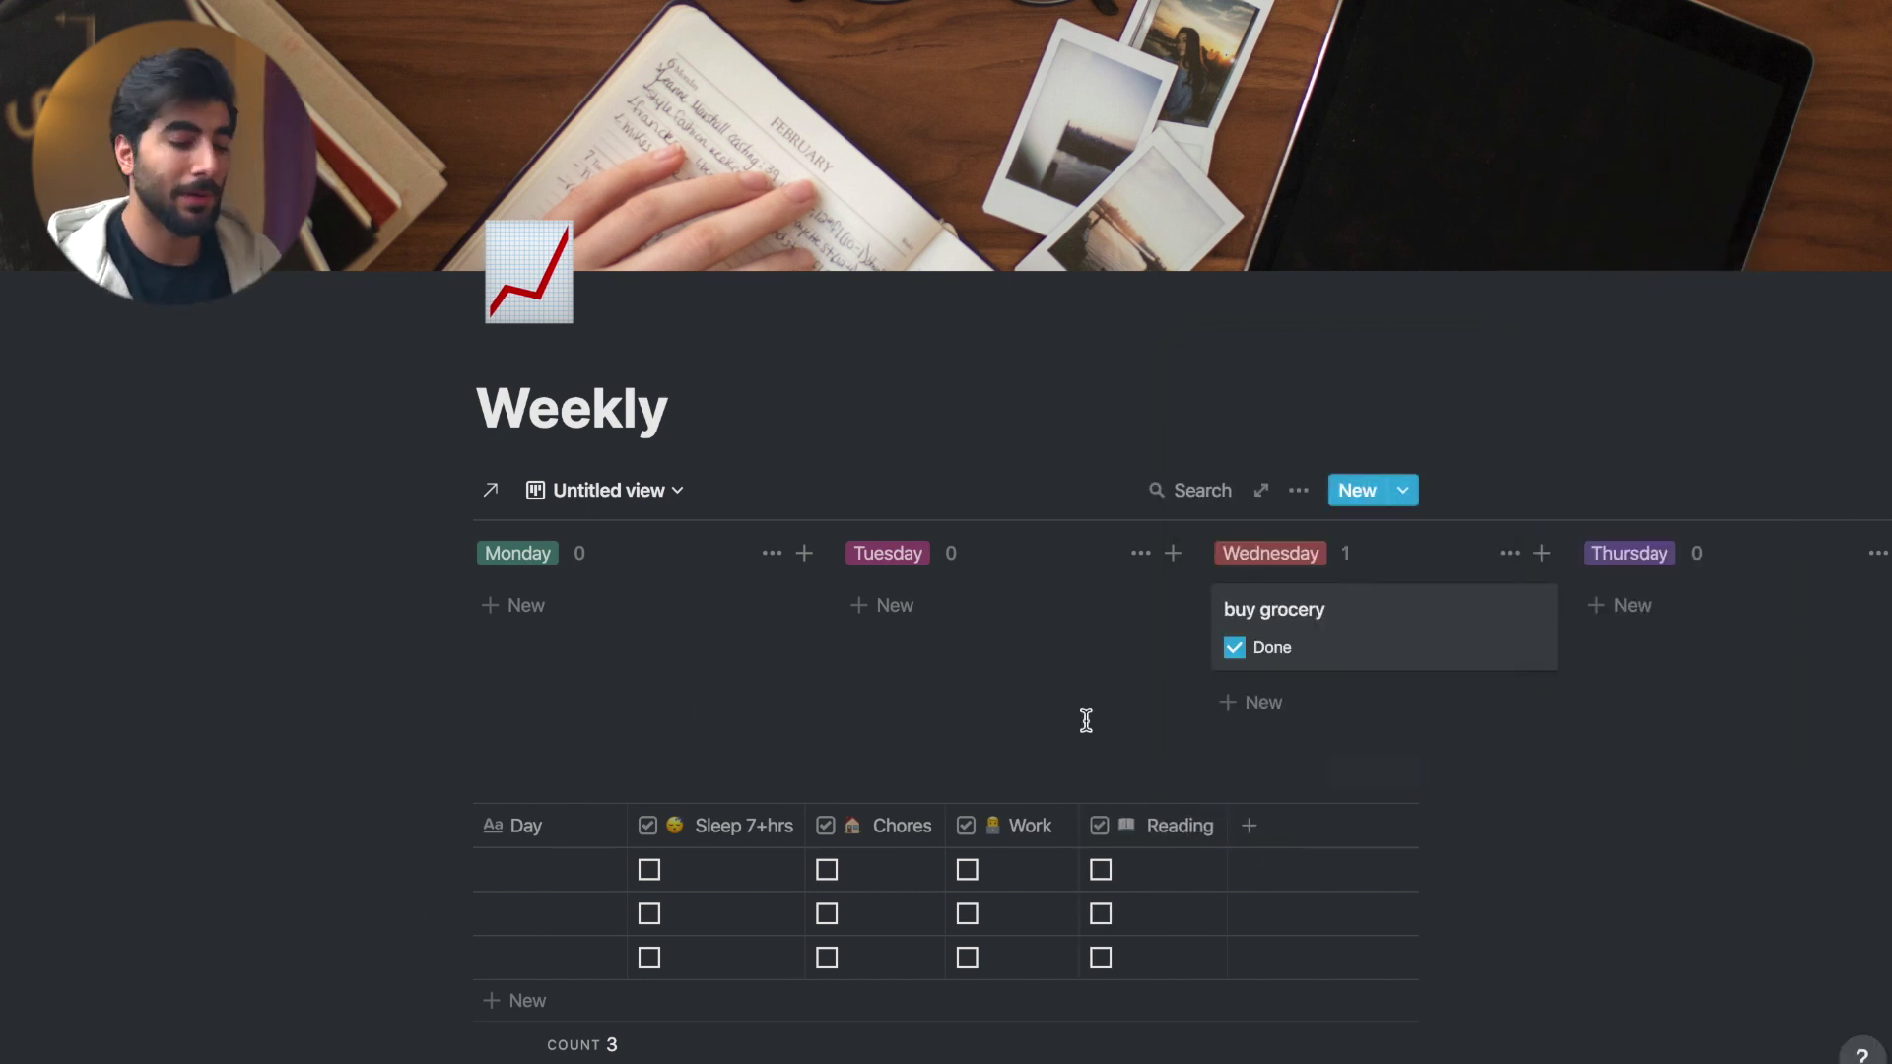
- Add a Date column and move it right after Day
left_click(1300, 826)
left_click(1267, 457)
left_click(1567, 367)
key("Escape")
left_click_drag(1311, 826, 749, 833)
- Add a Screen Time number column after Reading
left_click(1388, 826)
type("Scre")
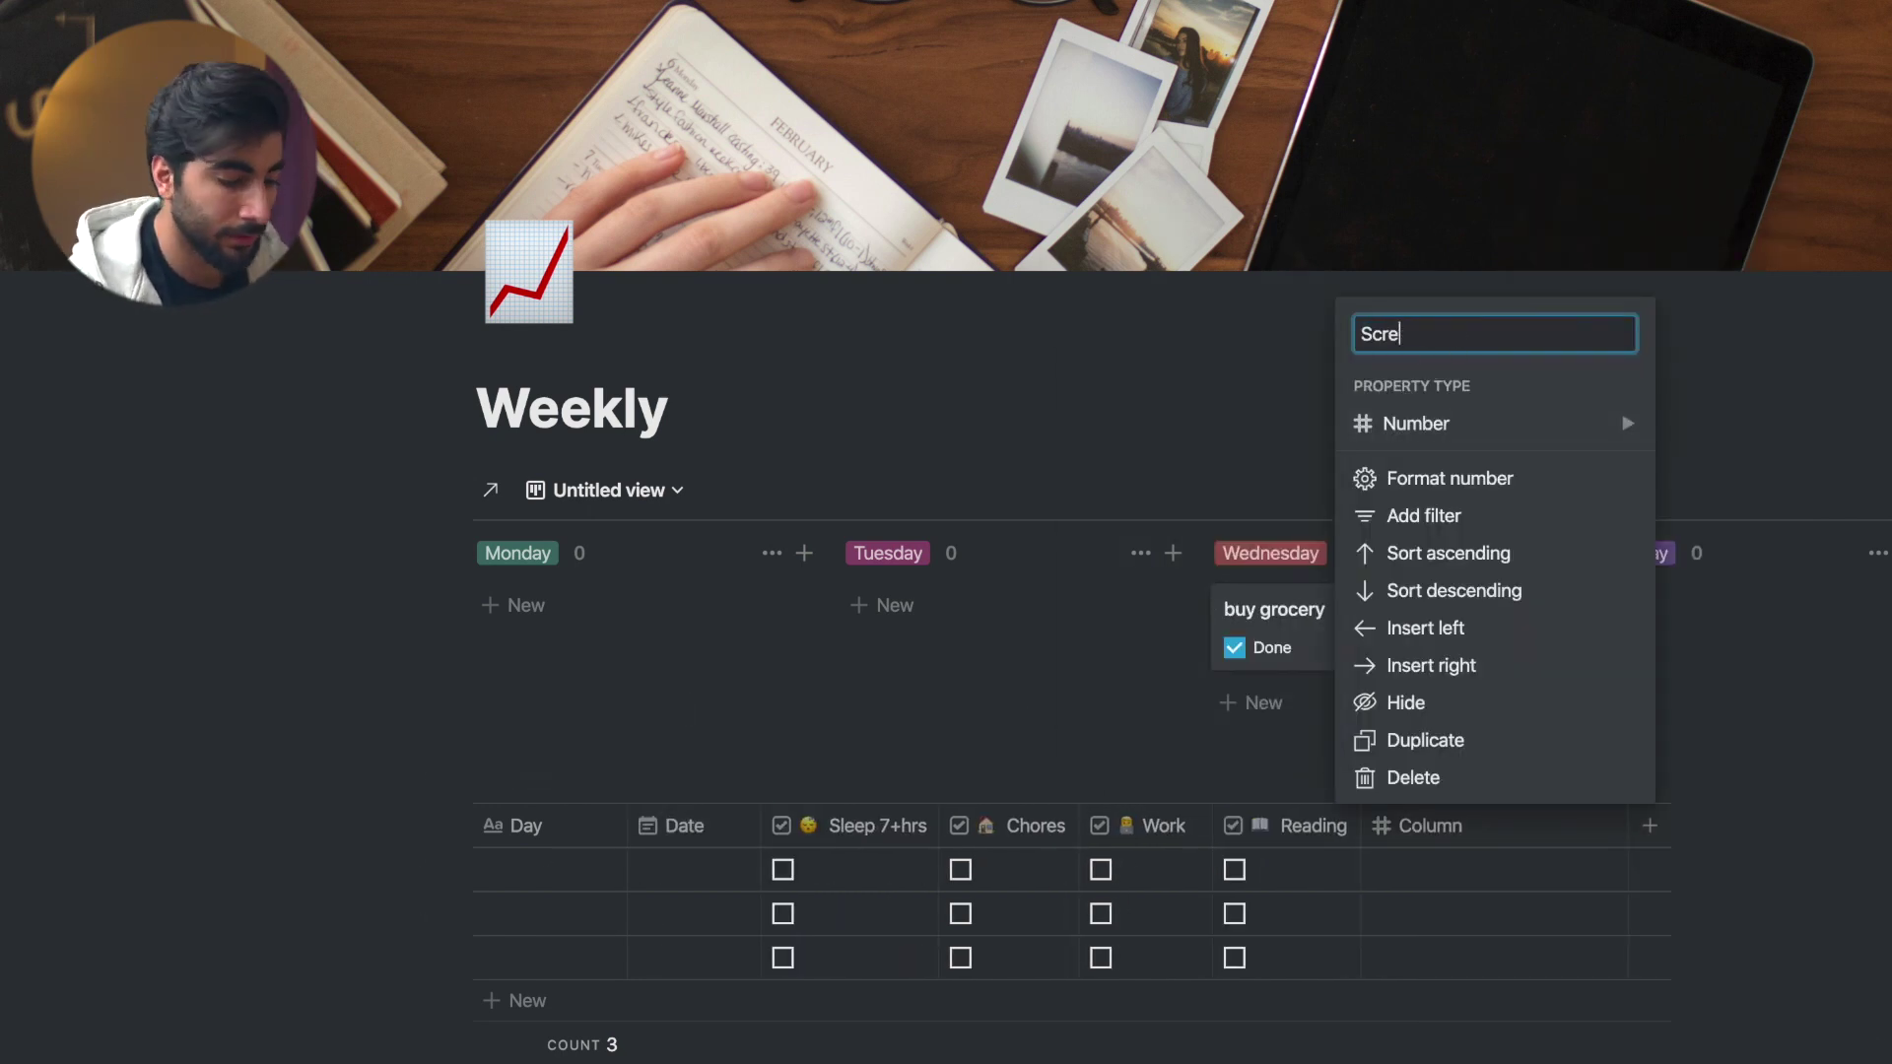
type("en Time")
key("Return")
scroll(986, 887, "down", 1)
left_click(552, 913)
- Fill the Day cells with Tuesday, Wednesday and Thursday
type("Tuesday")
left_click(552, 909)
type("Wednesday")
left_click(551, 954)
type("Thursday")
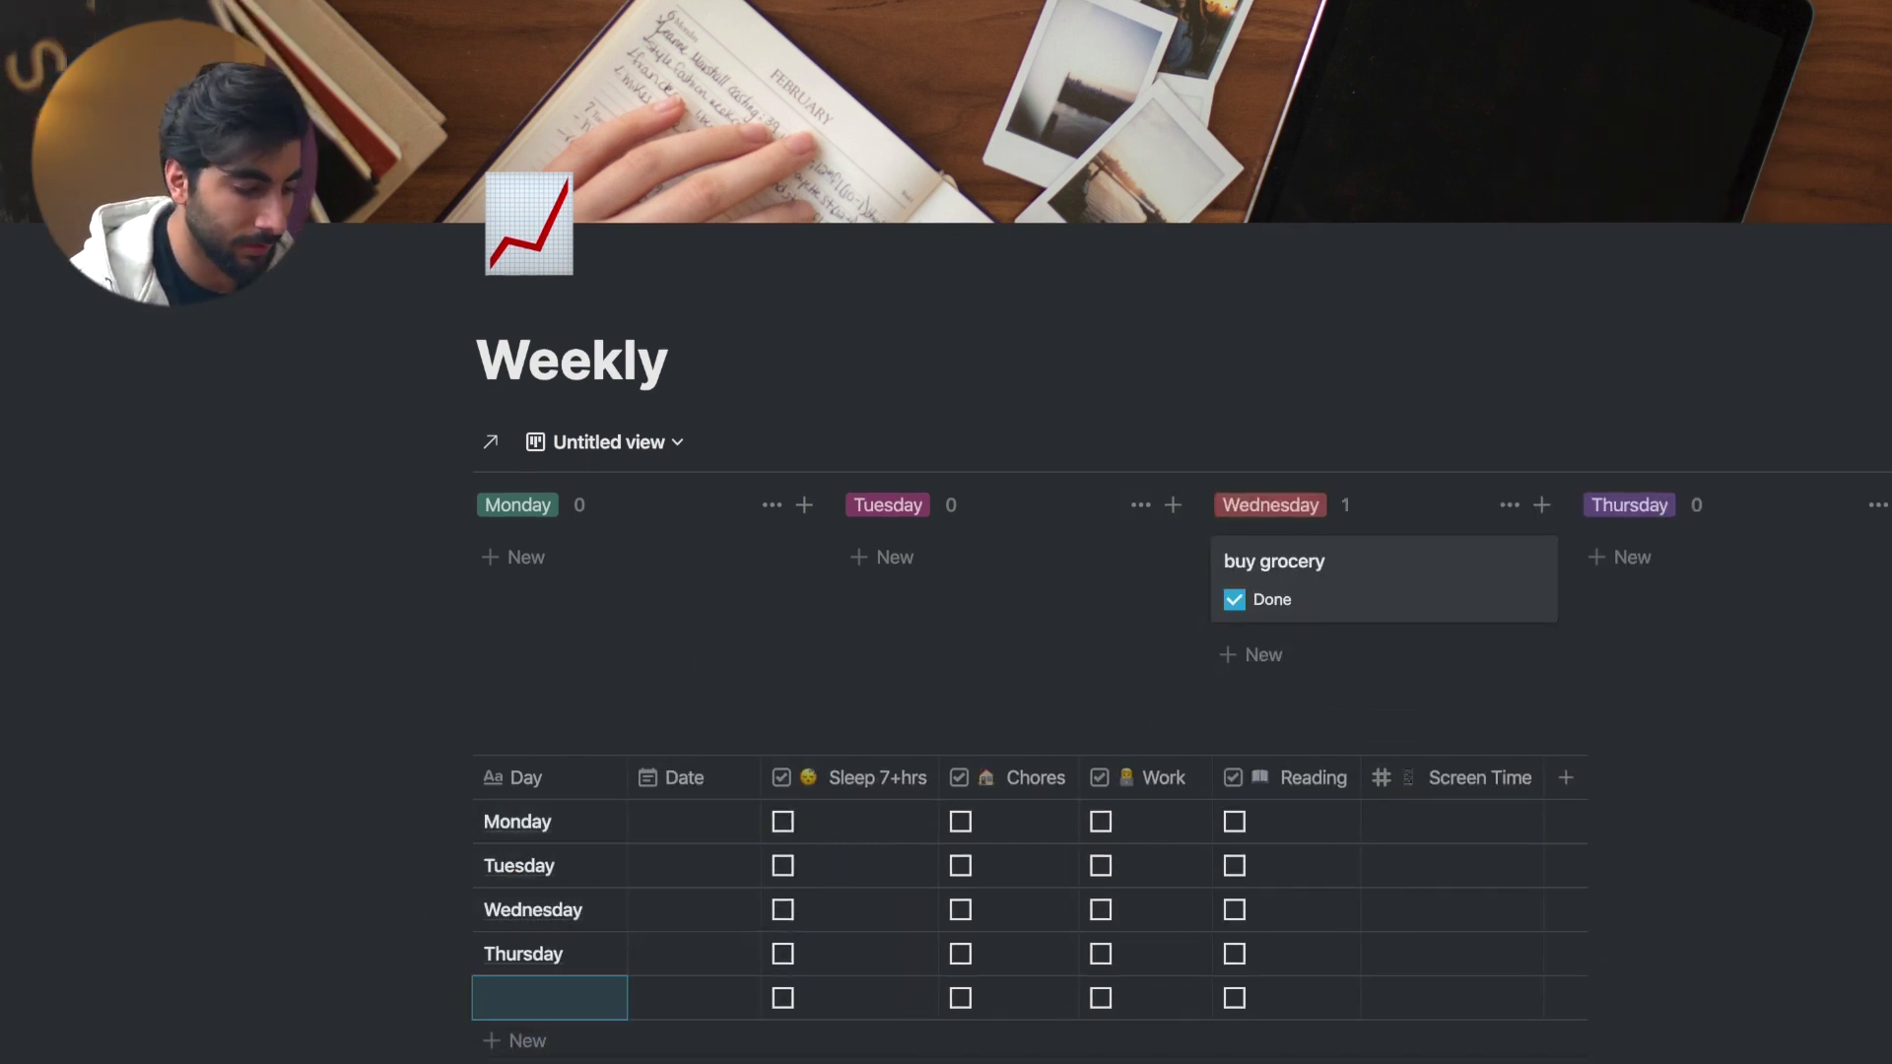
scroll(986, 887, "down", 1)
- Set the rows' dates to May 25–31, 2020 using the date picker
left_click(690, 922)
left_click(794, 514)
left_click(690, 921)
left_click(837, 558)
left_click(689, 966)
left_click(879, 603)
left_click(690, 996)
left_click(926, 633)
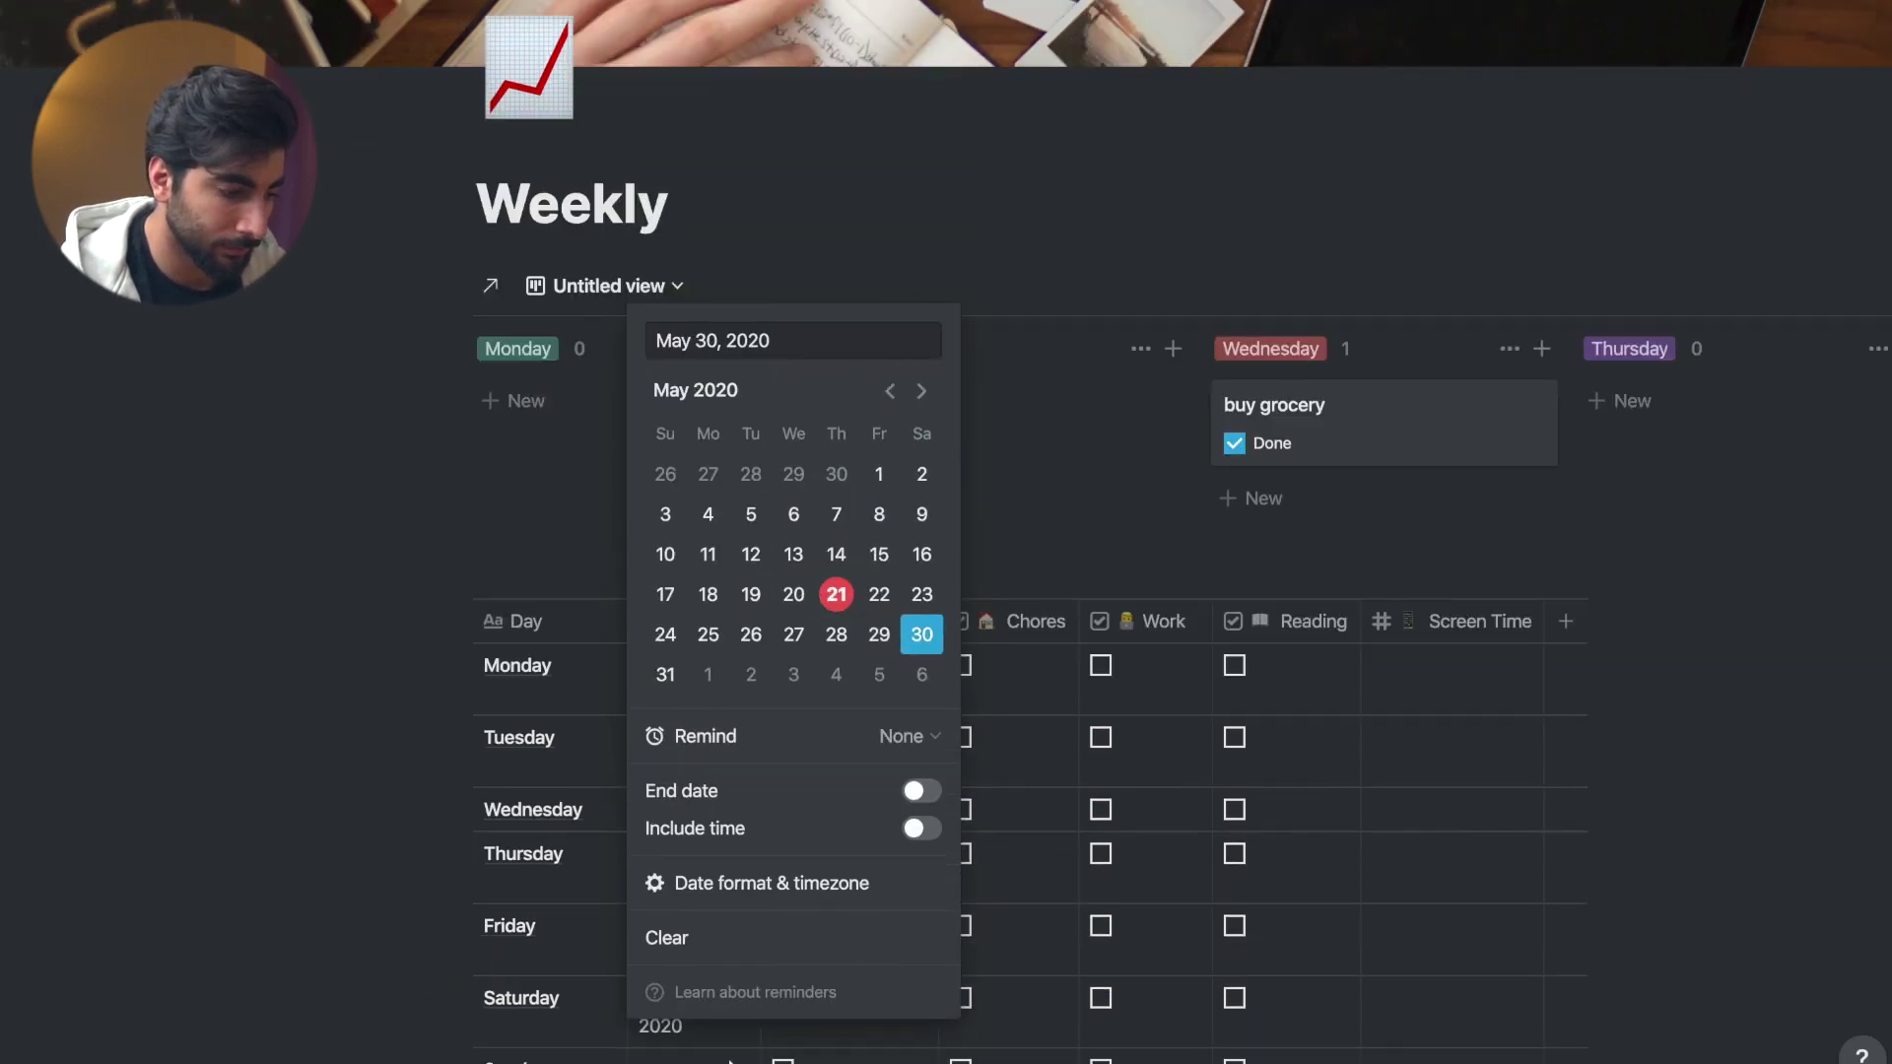
left_click(693, 789)
left_click(665, 487)
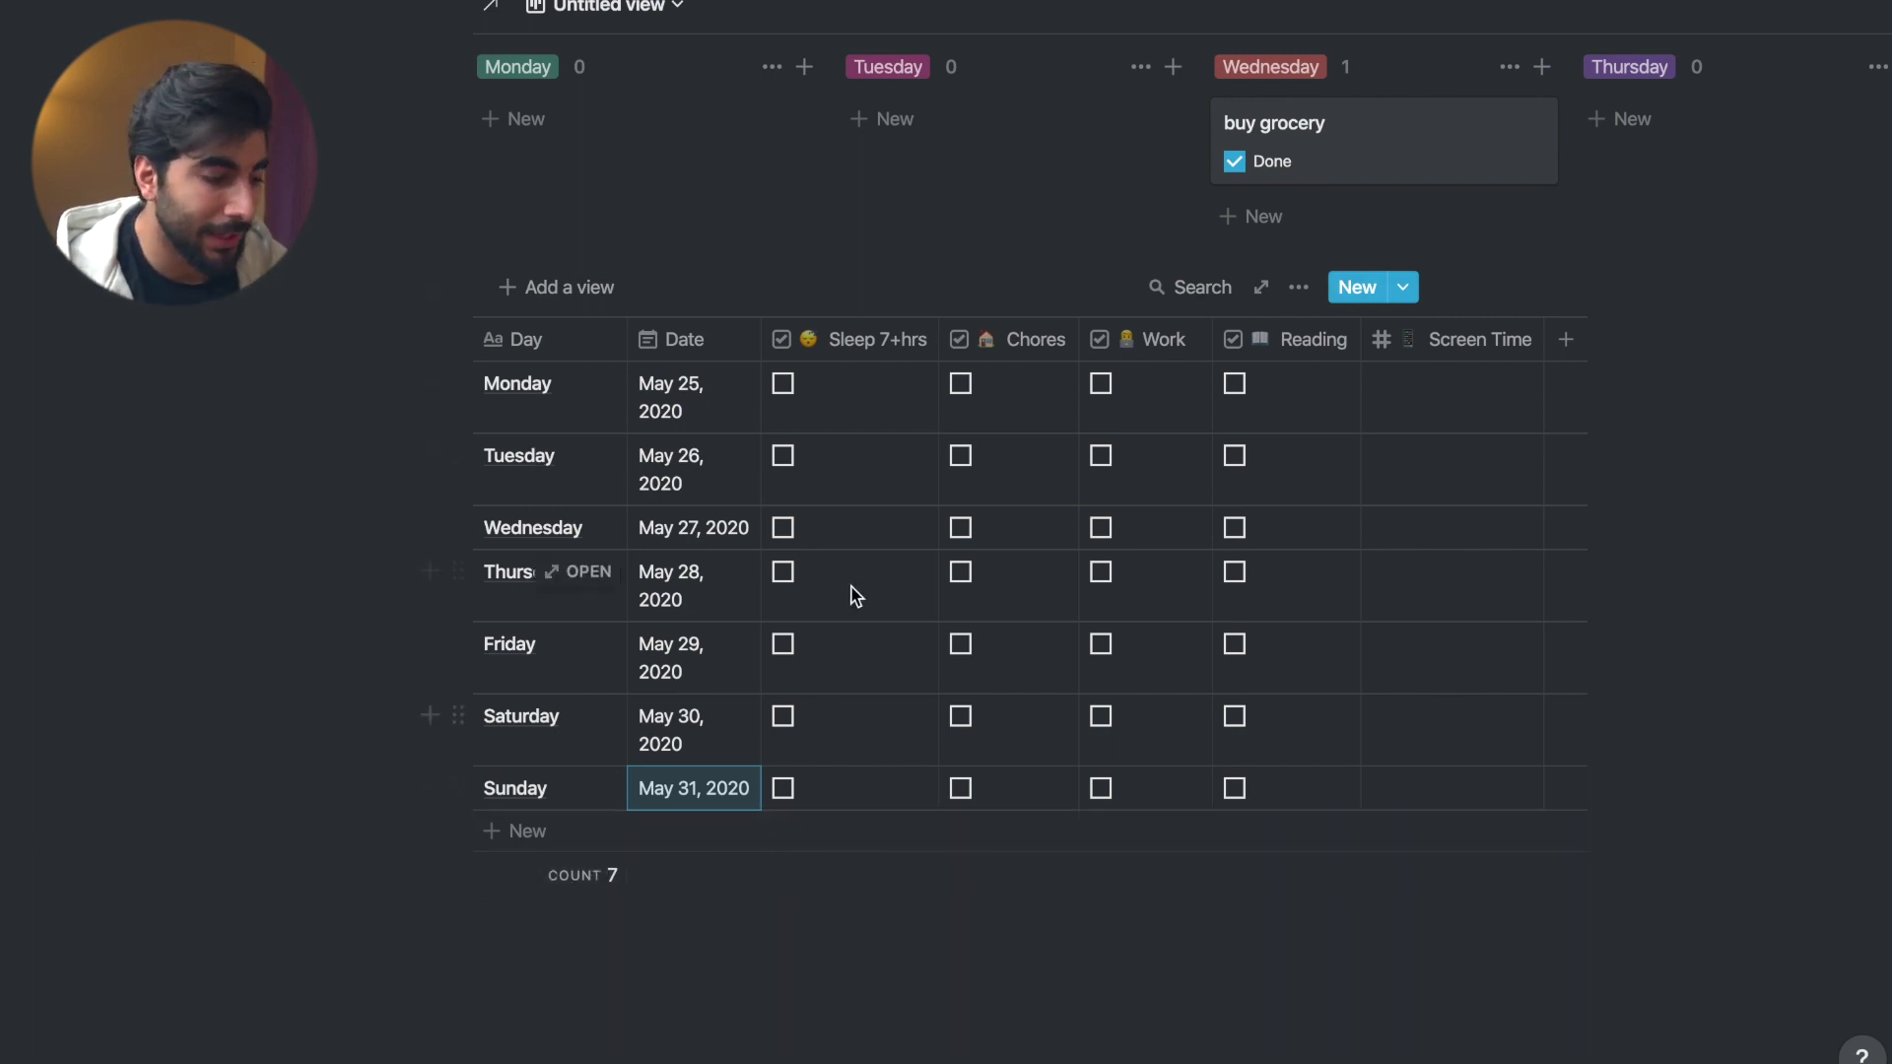
left_click(880, 886)
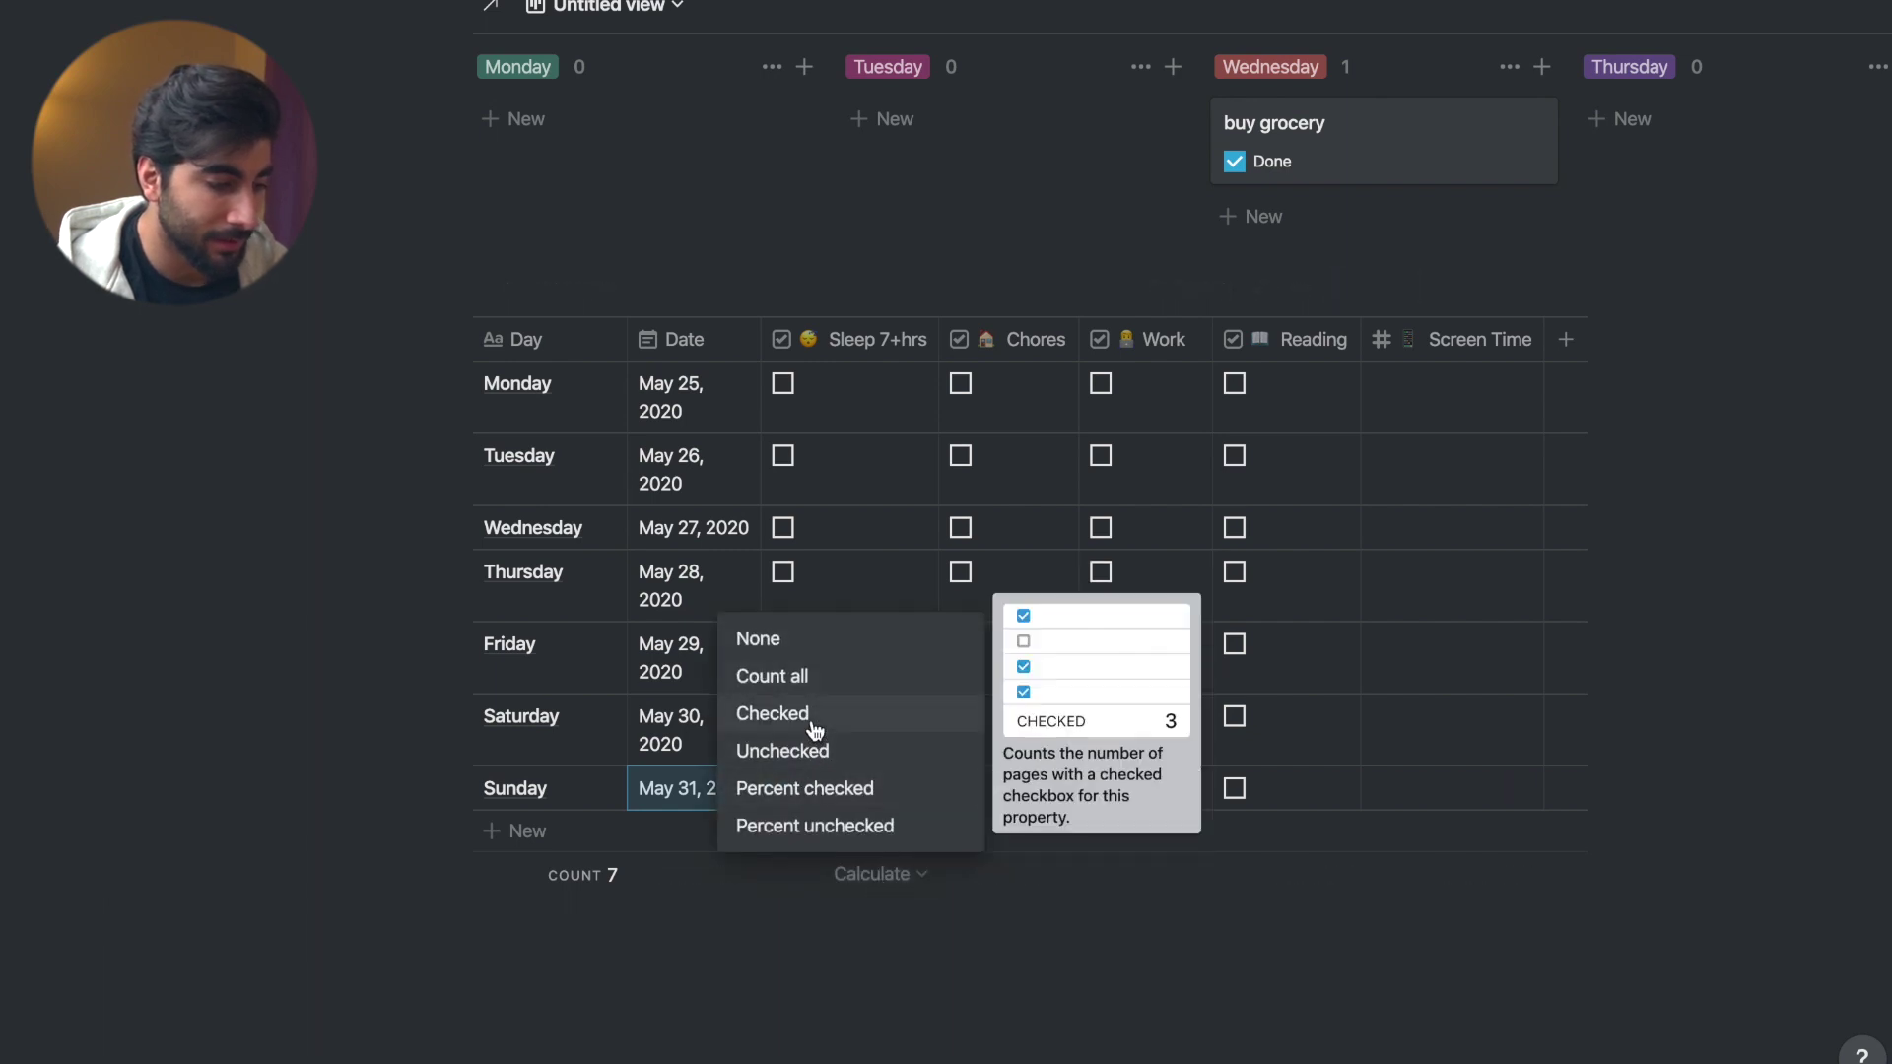
- Show Percent checked under the Sleep 7+hrs, Chores, Work and Reading columns
left_click(826, 793)
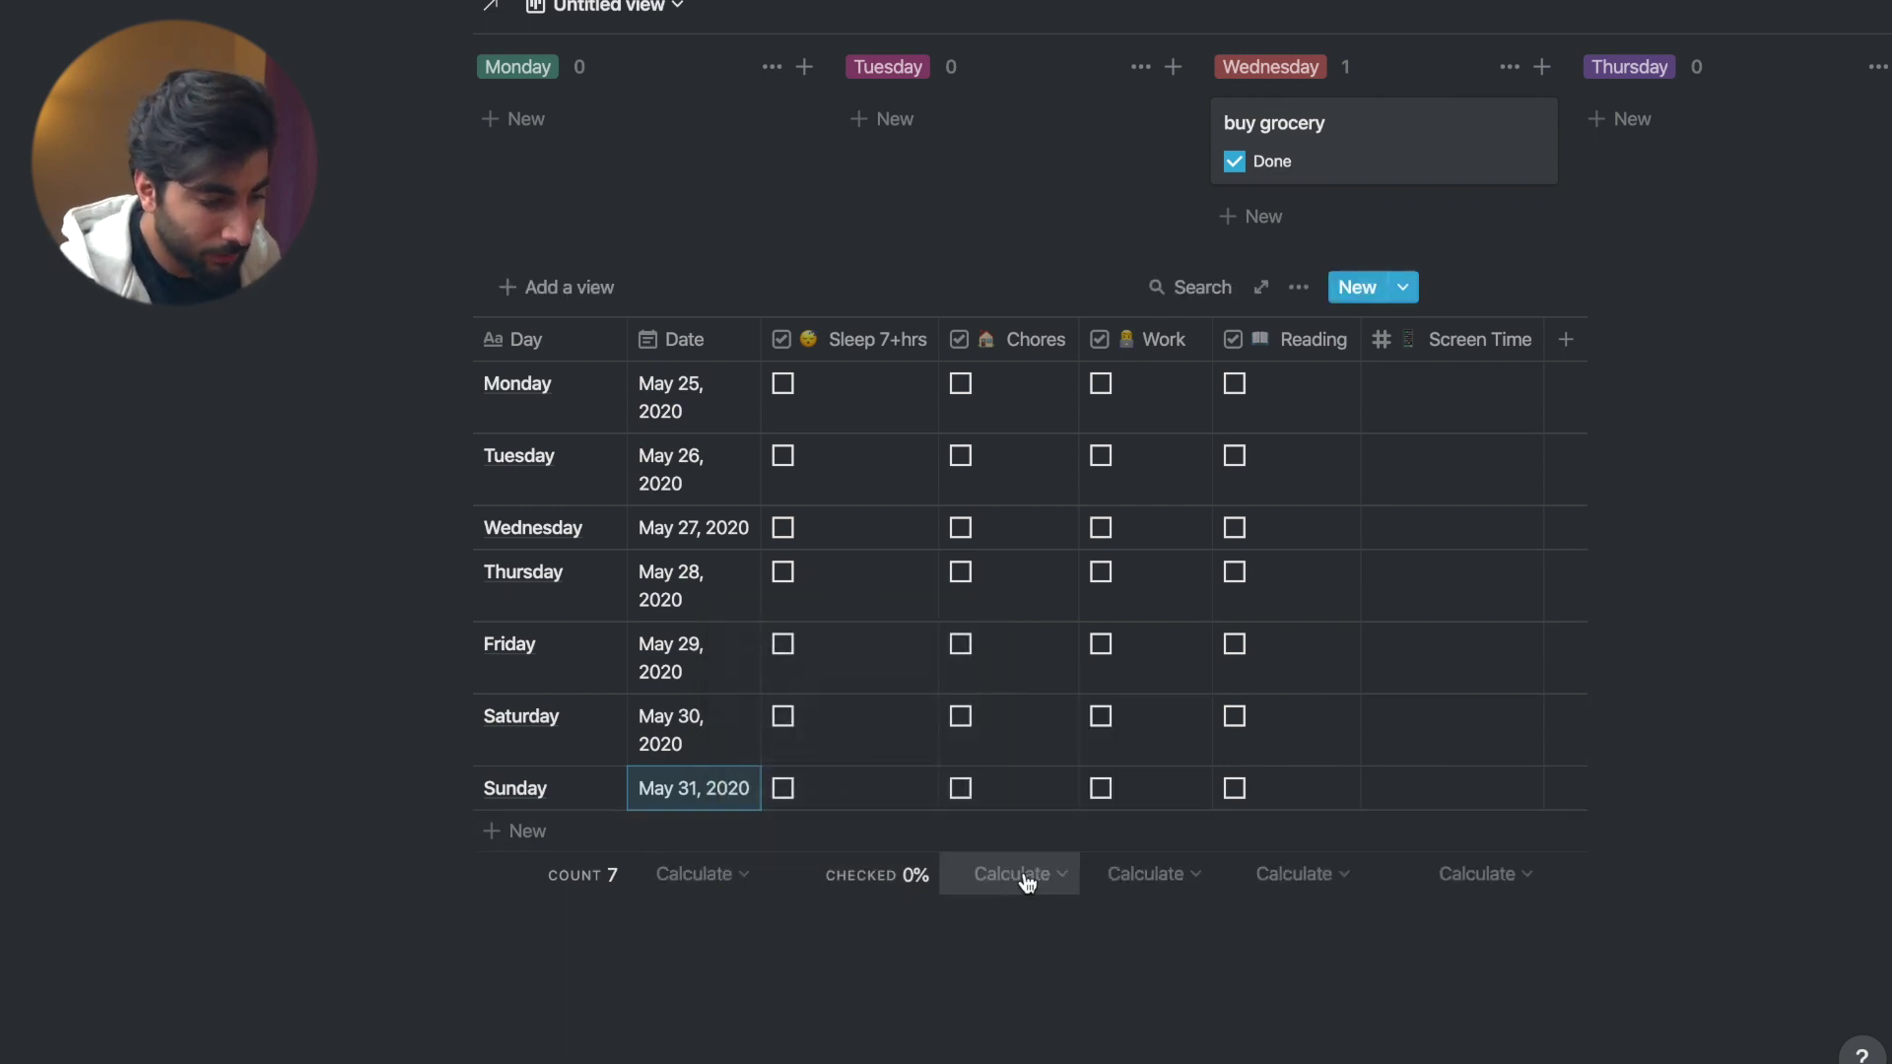
left_click(1015, 874)
left_click(892, 794)
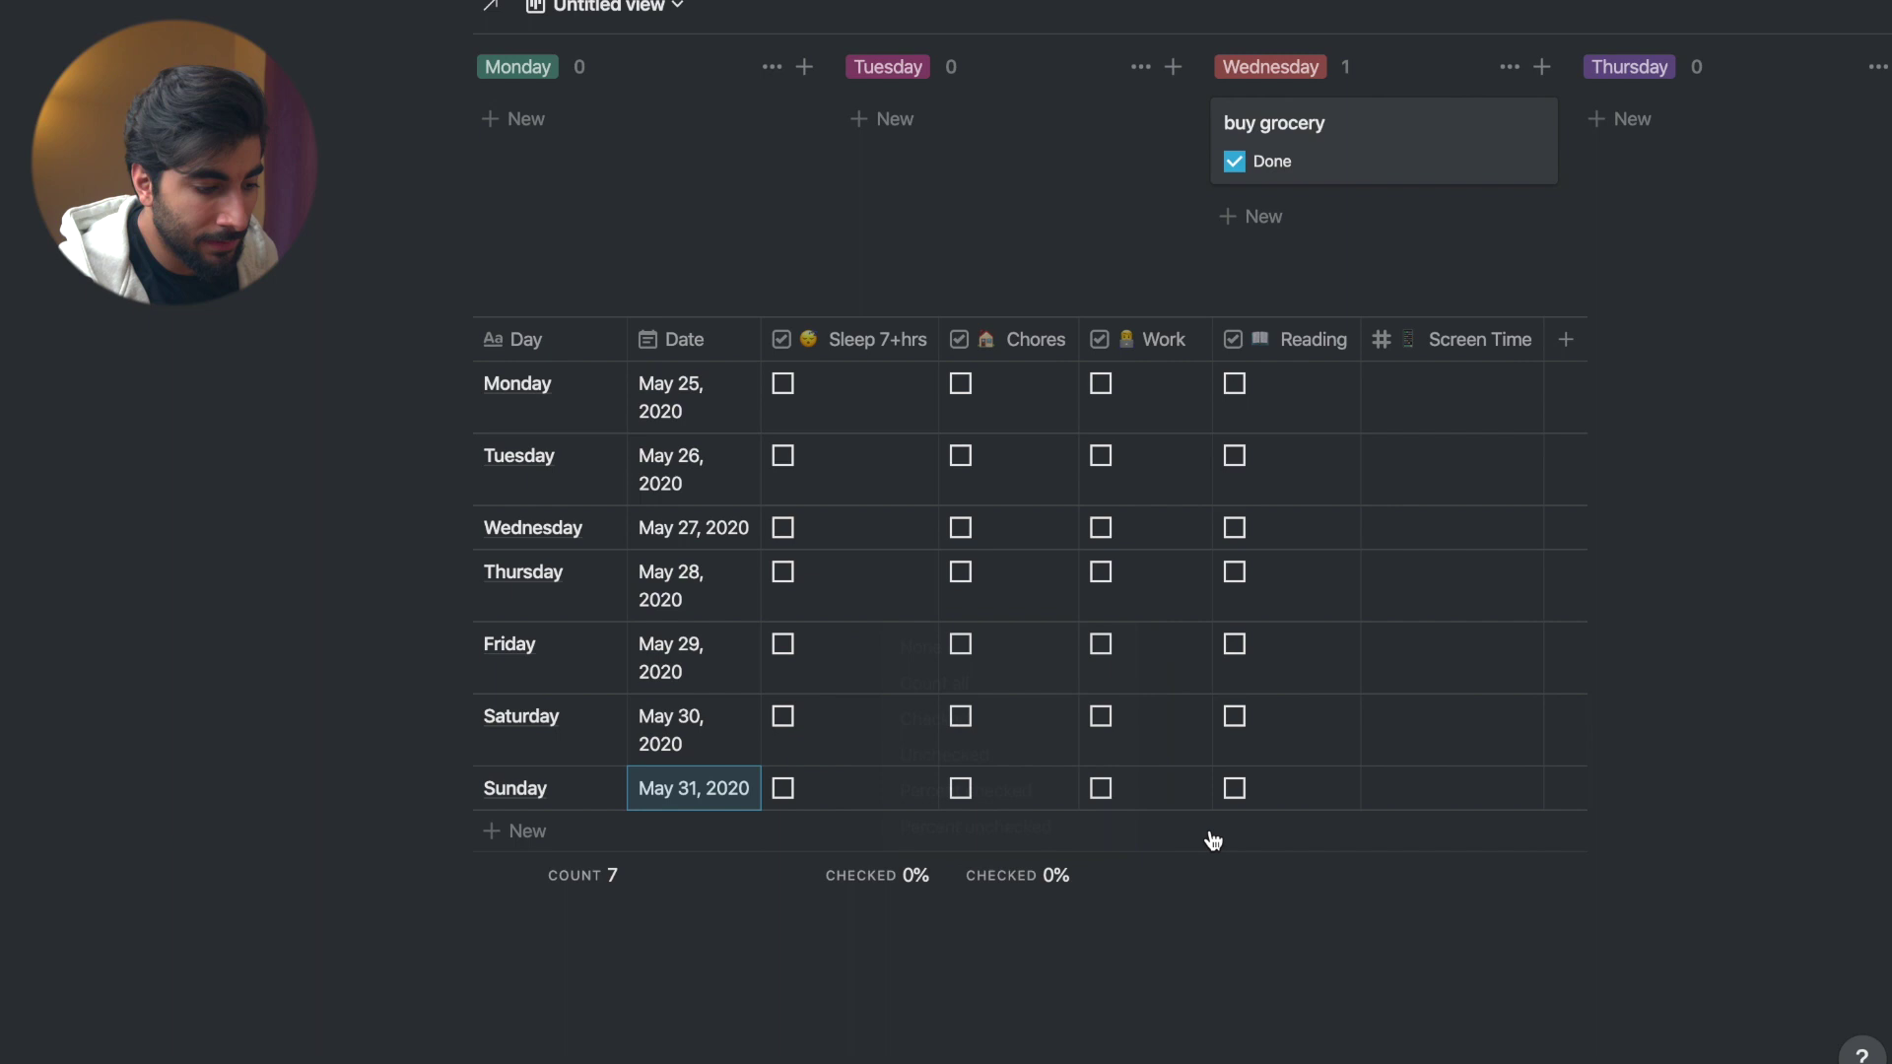
left_click(1146, 874)
left_click(1043, 788)
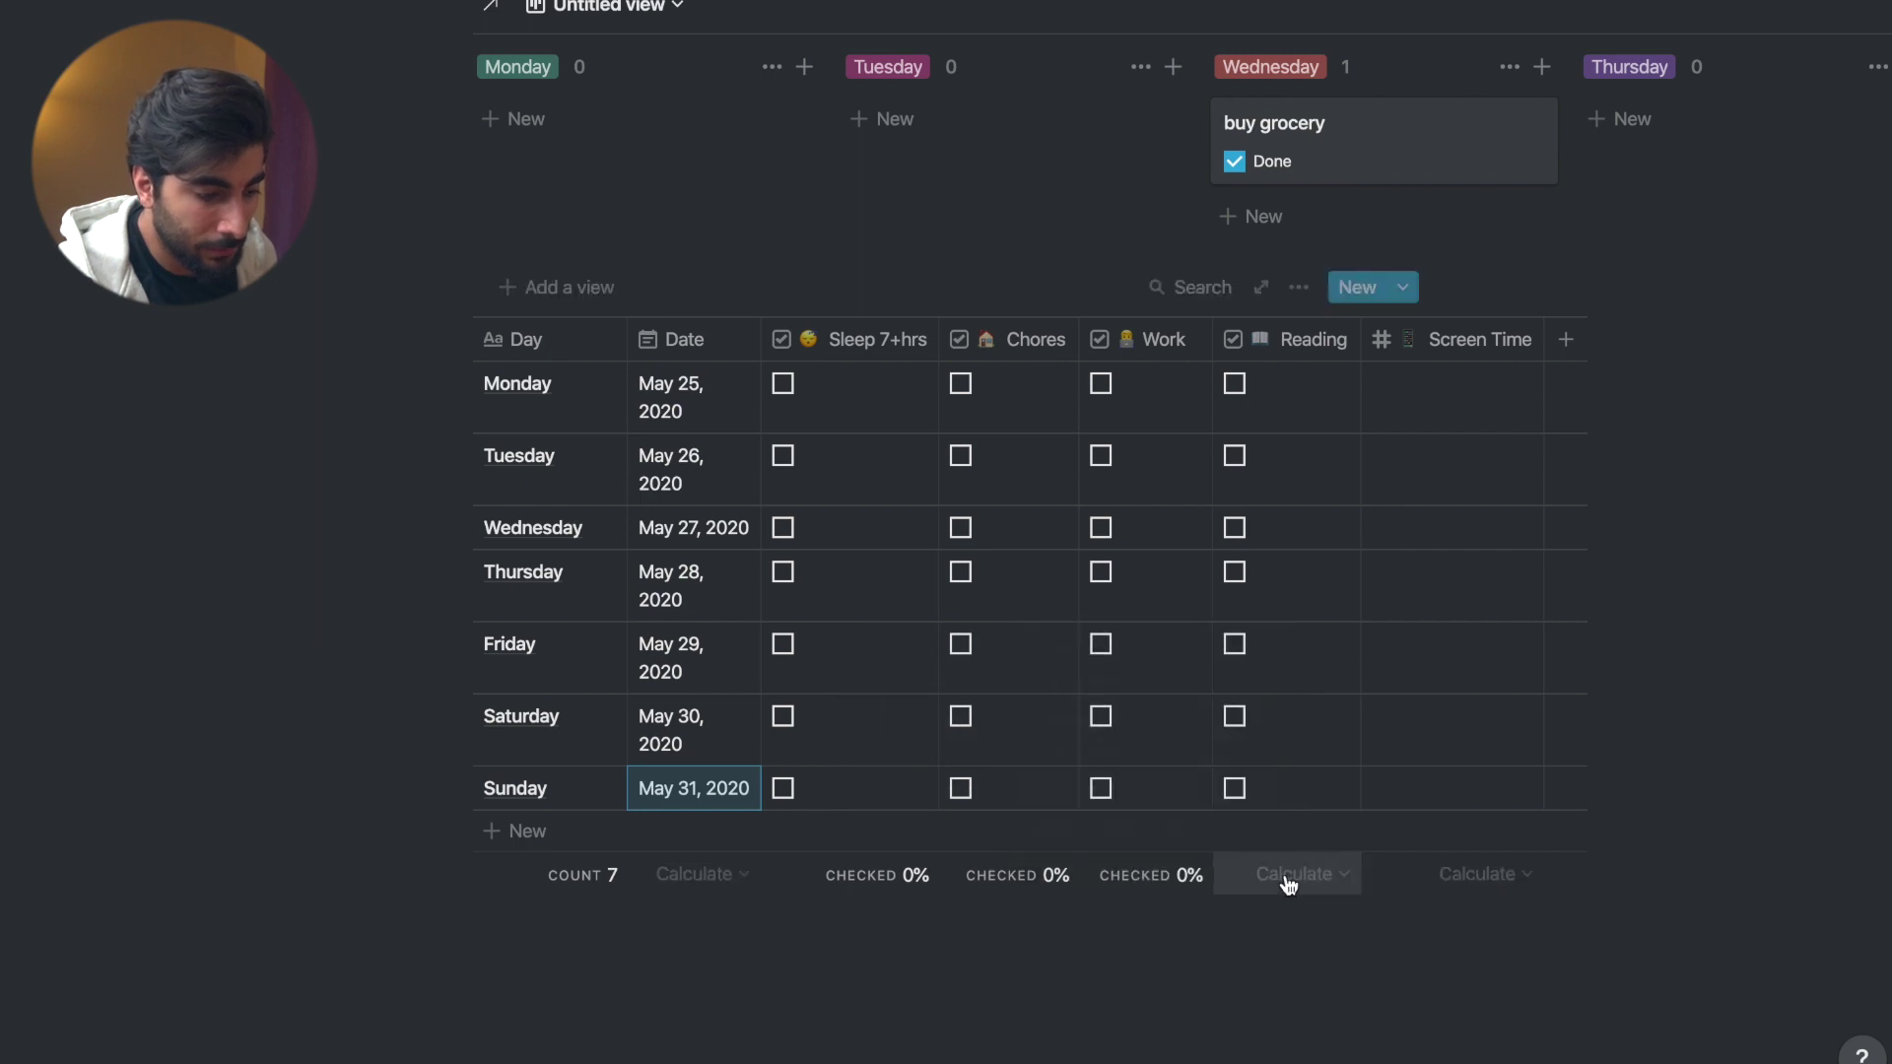
left_click(1272, 873)
left_click(1244, 790)
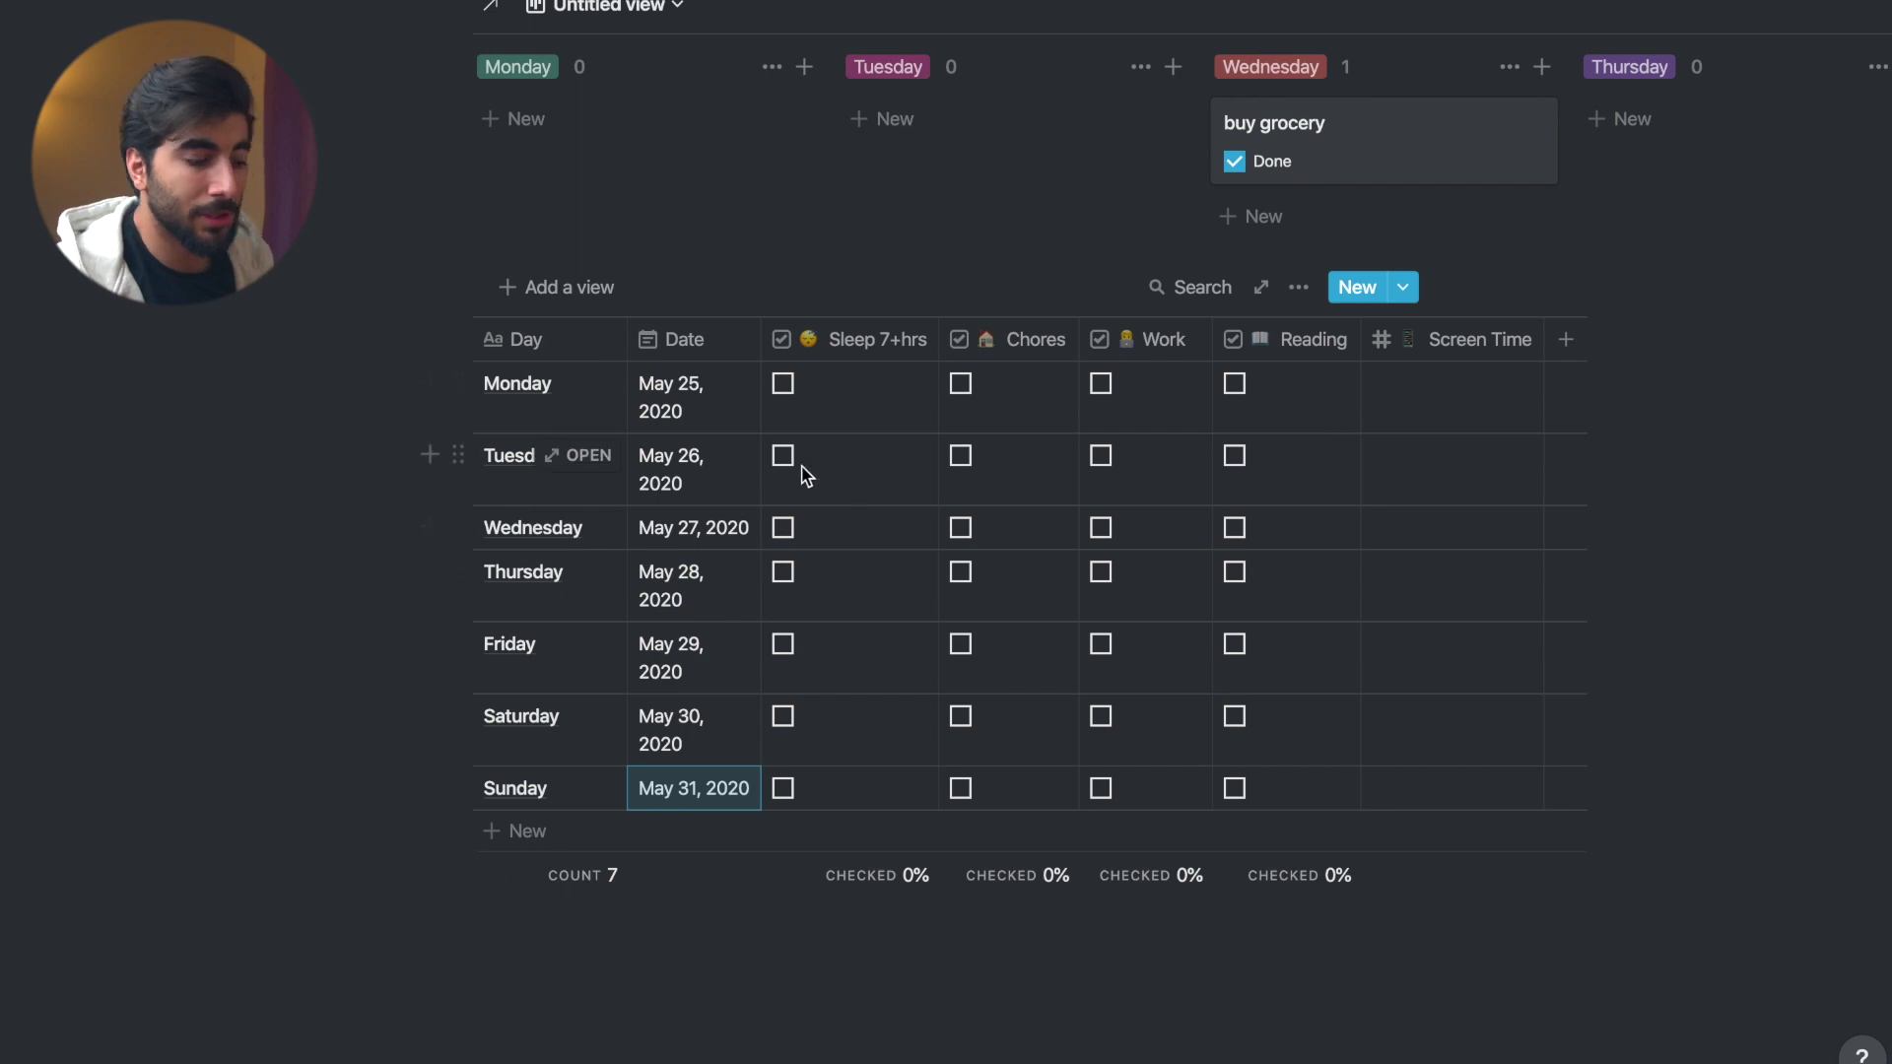
- Tick three Sleep, two Chores, two Work and four Reading habit checkboxes
left_click(784, 384)
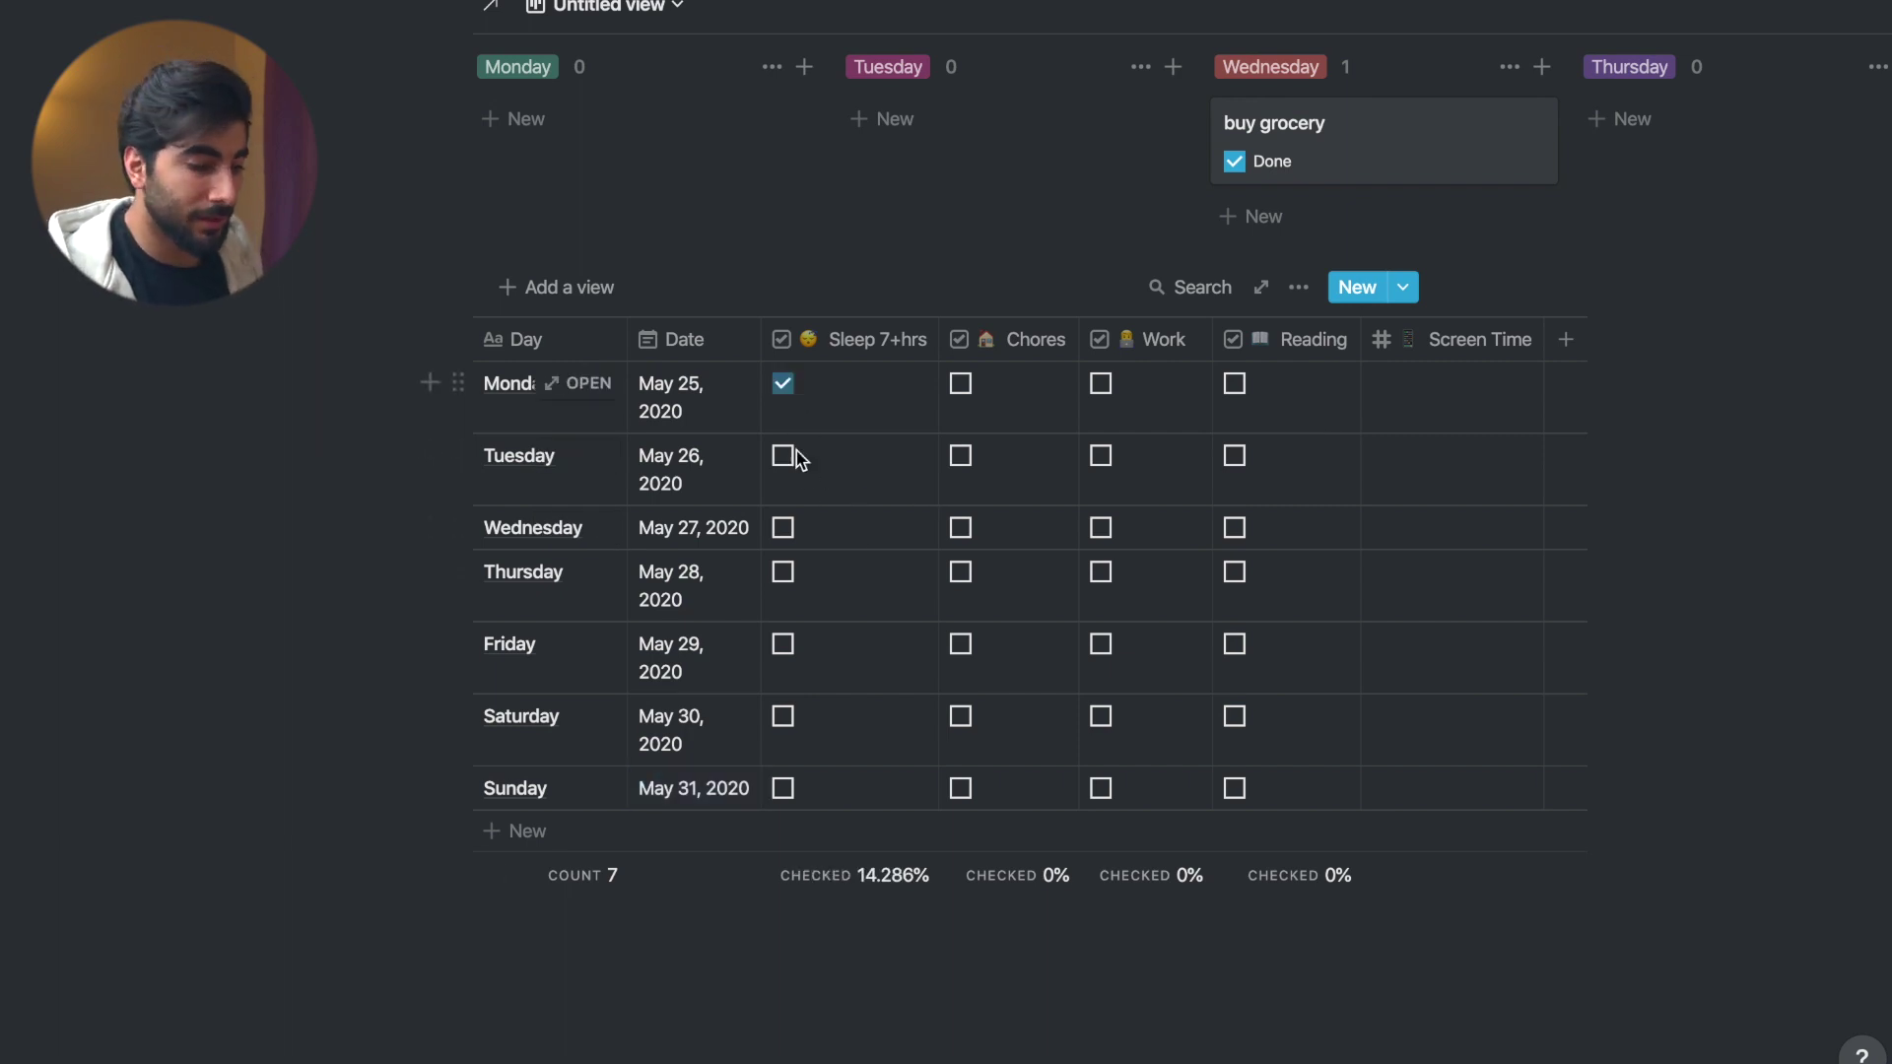
left_click(783, 573)
left_click(783, 716)
left_click(961, 528)
left_click(960, 645)
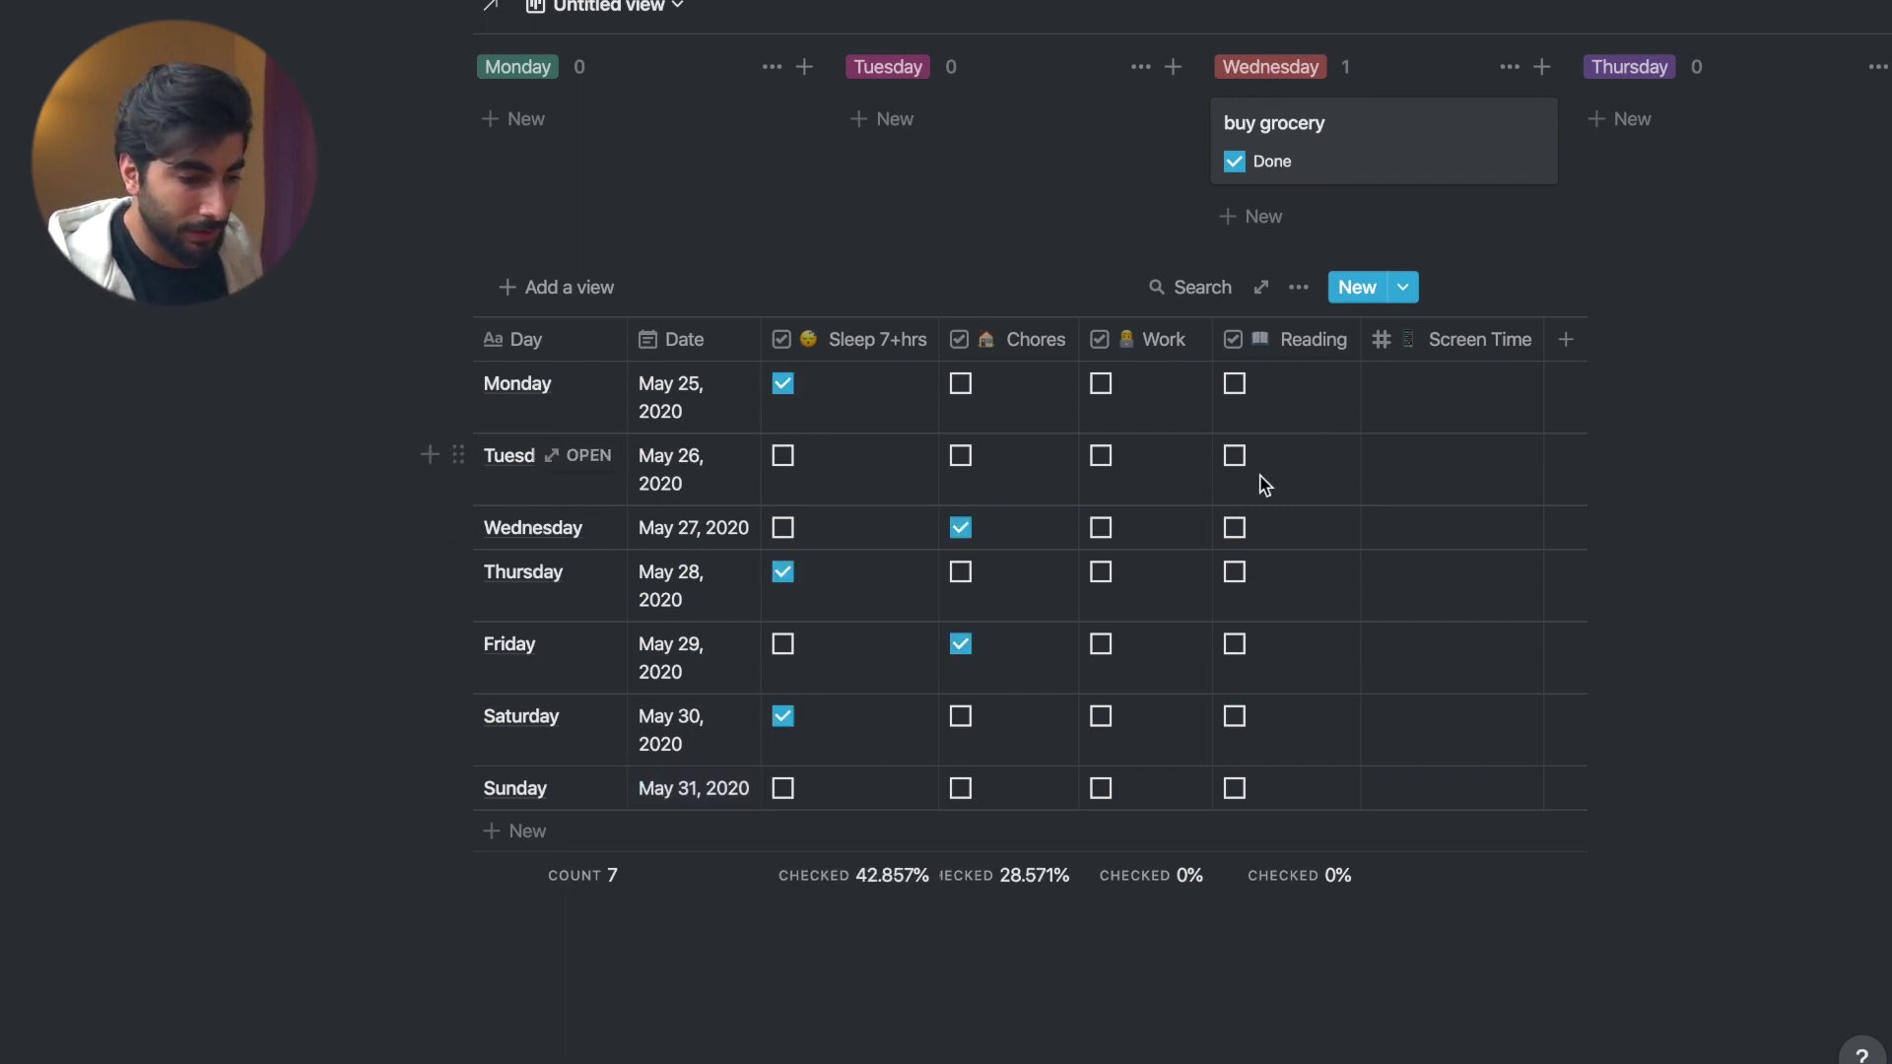
left_click(1101, 456)
left_click(1101, 717)
left_click(1235, 573)
left_click(1235, 528)
left_click(1234, 455)
left_click(1234, 385)
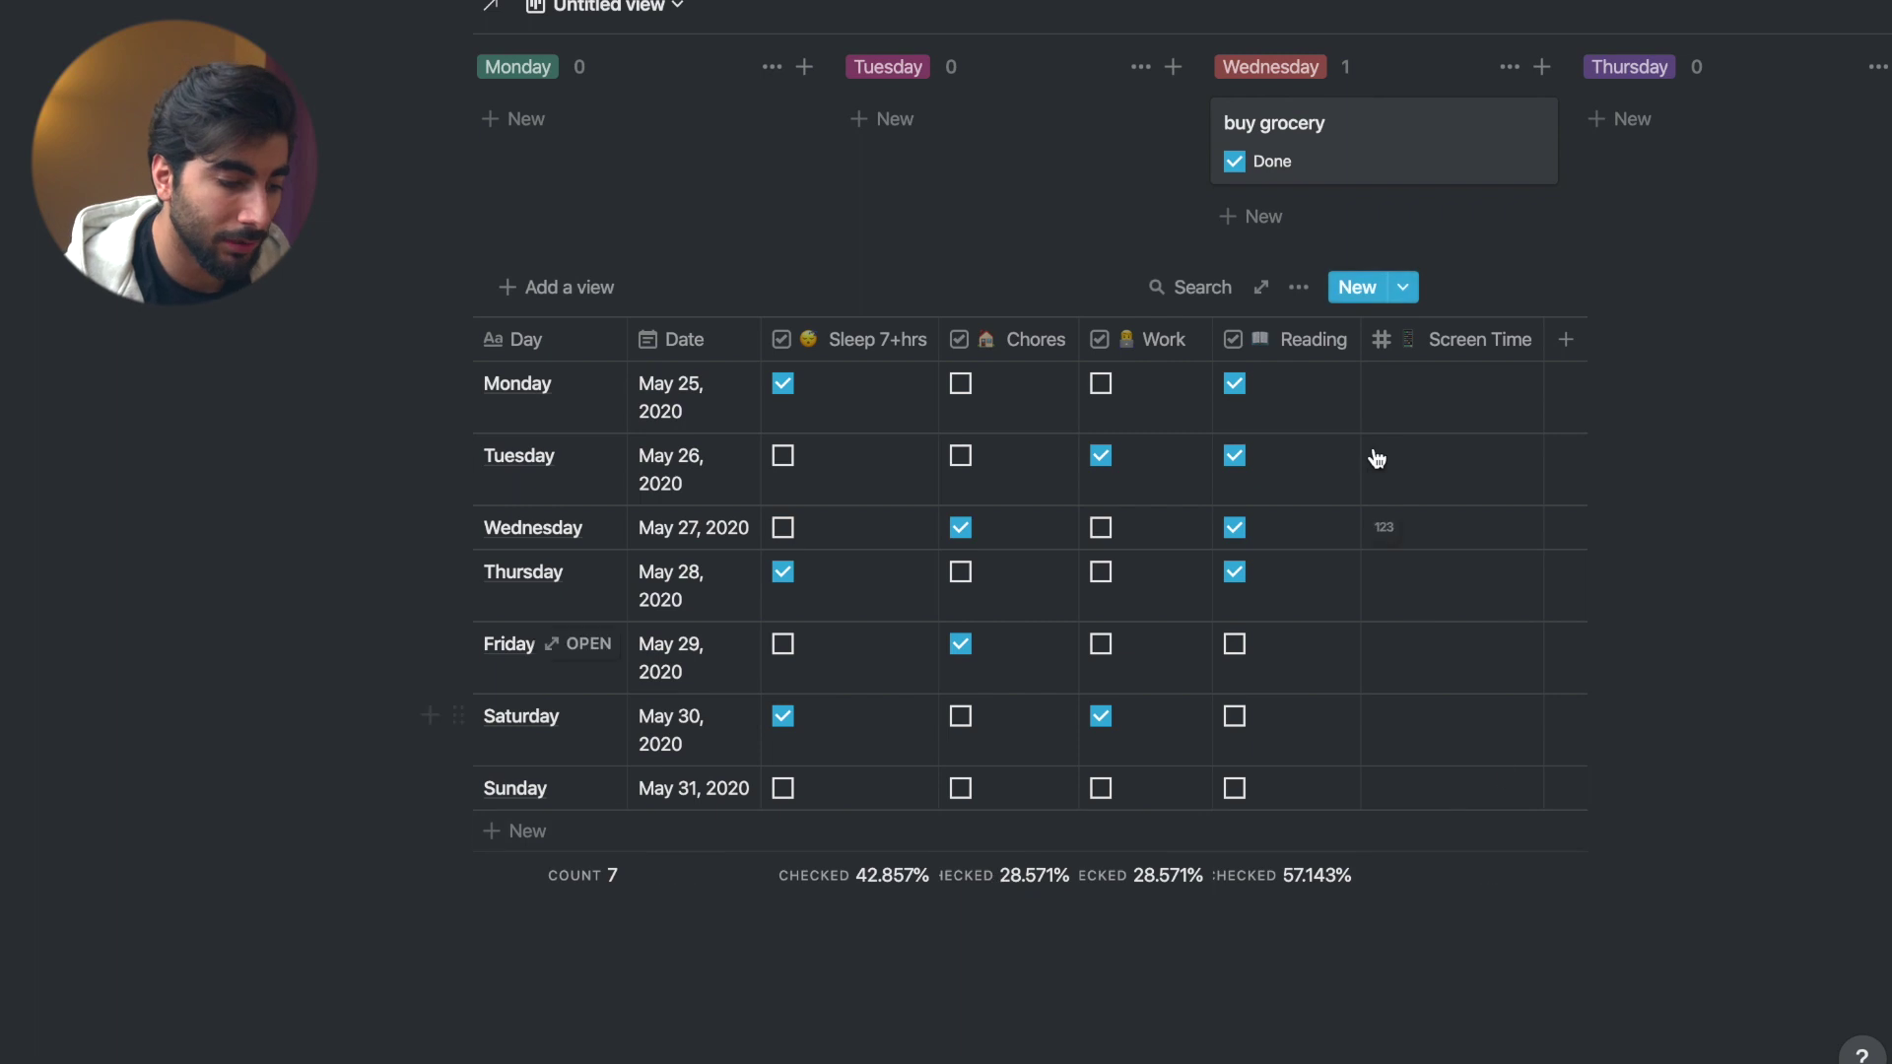
- Show the Screen Time average and enter 5 for Monday
left_click(1478, 876)
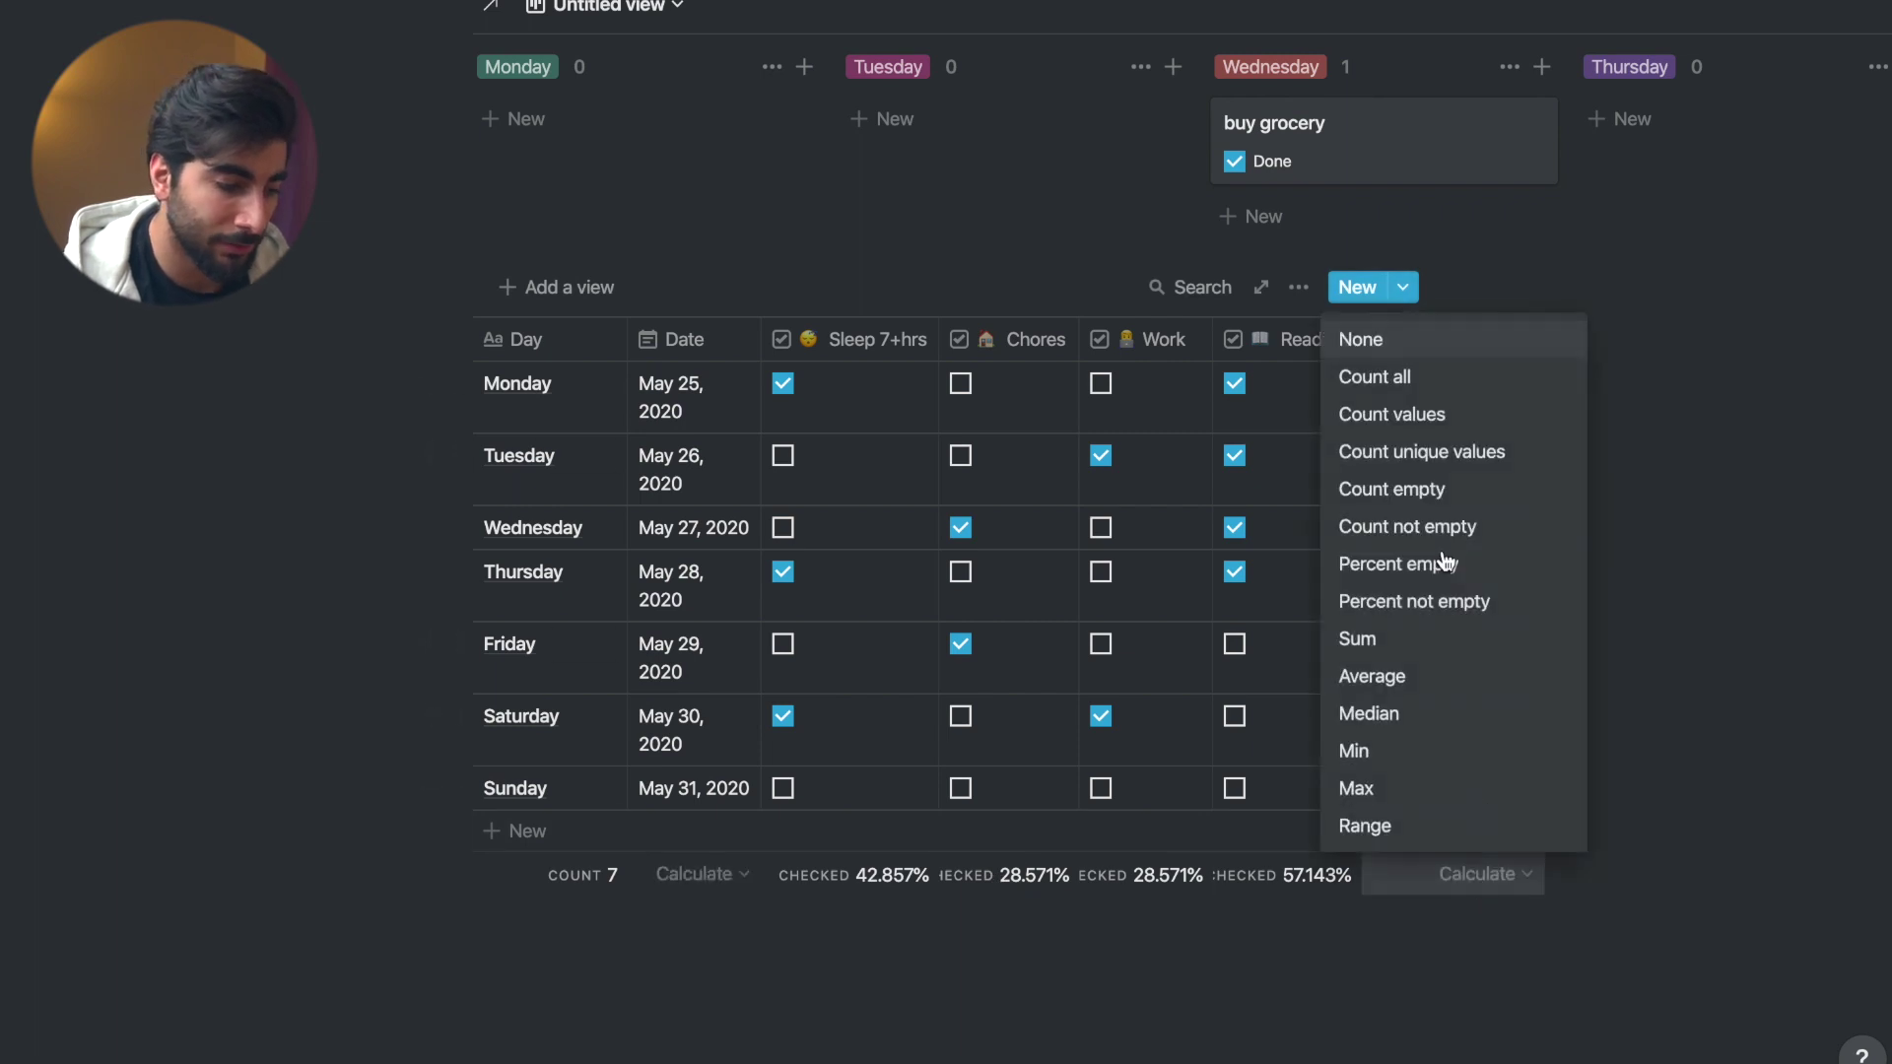
left_click(1389, 678)
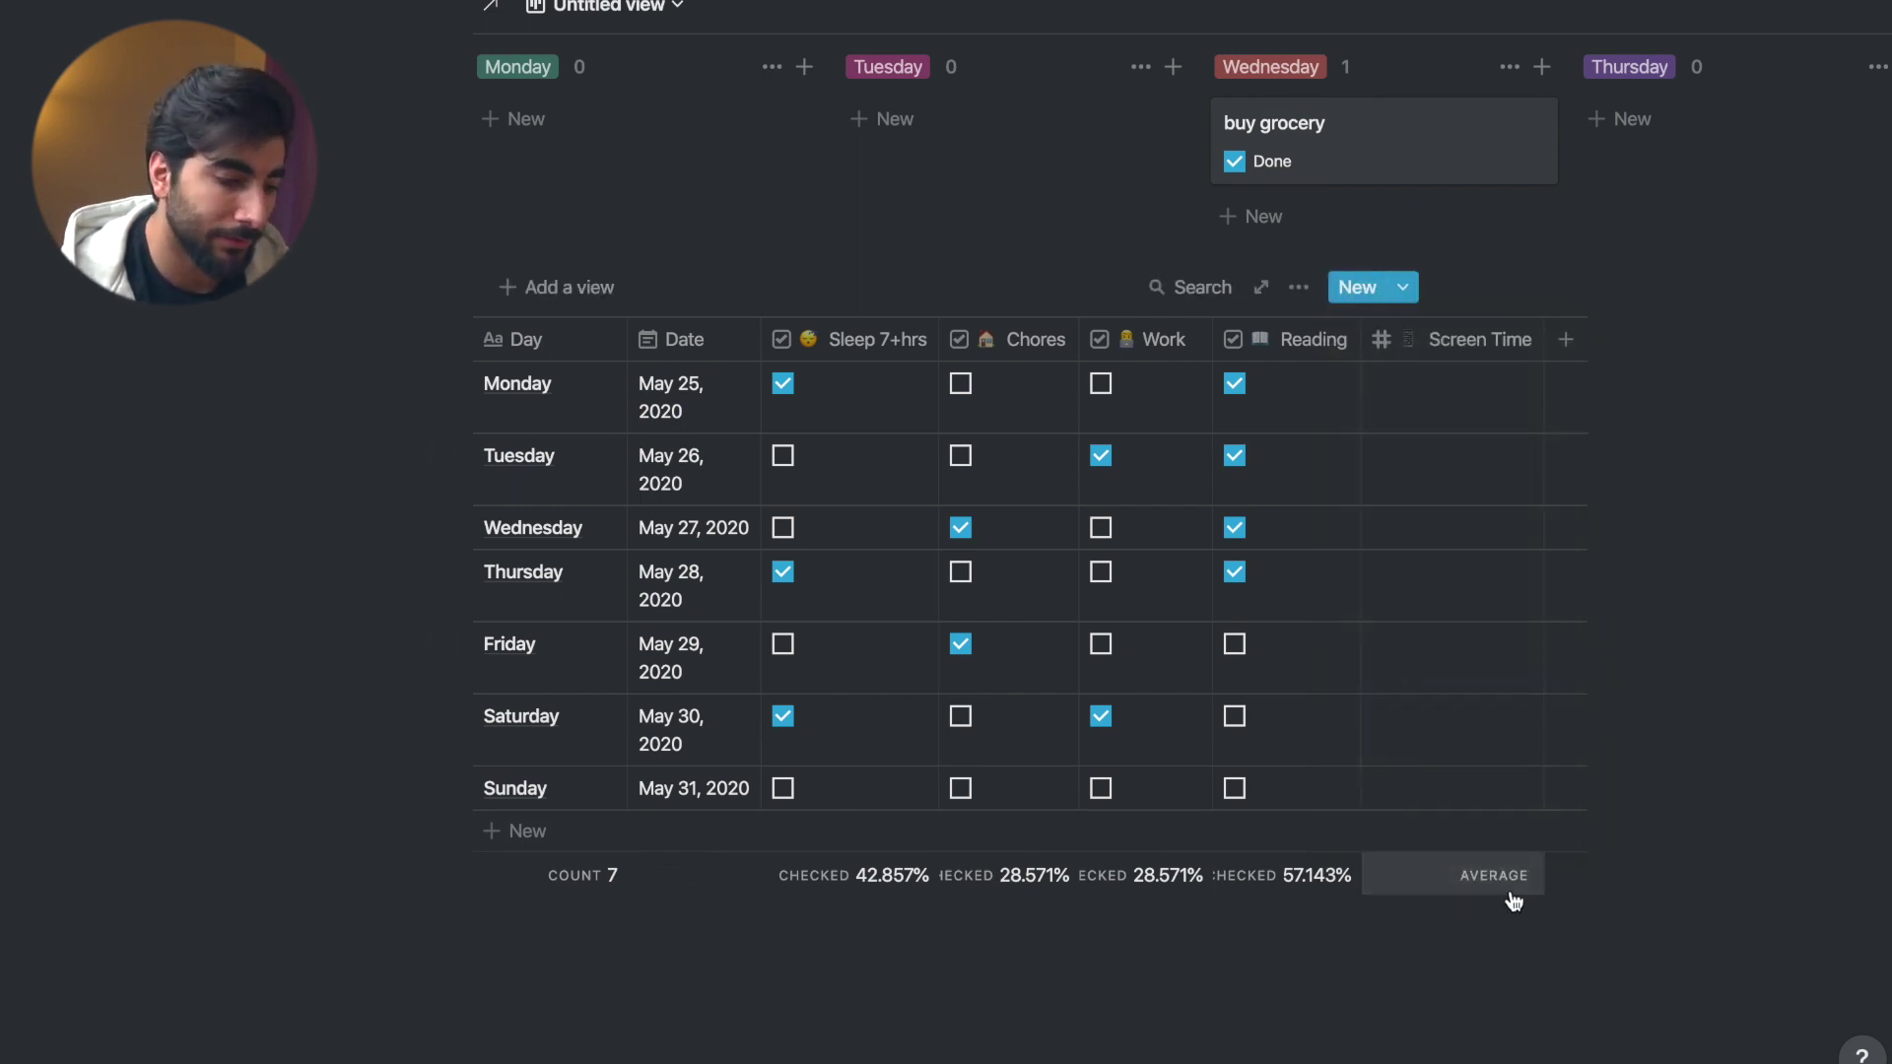
left_click(1481, 423)
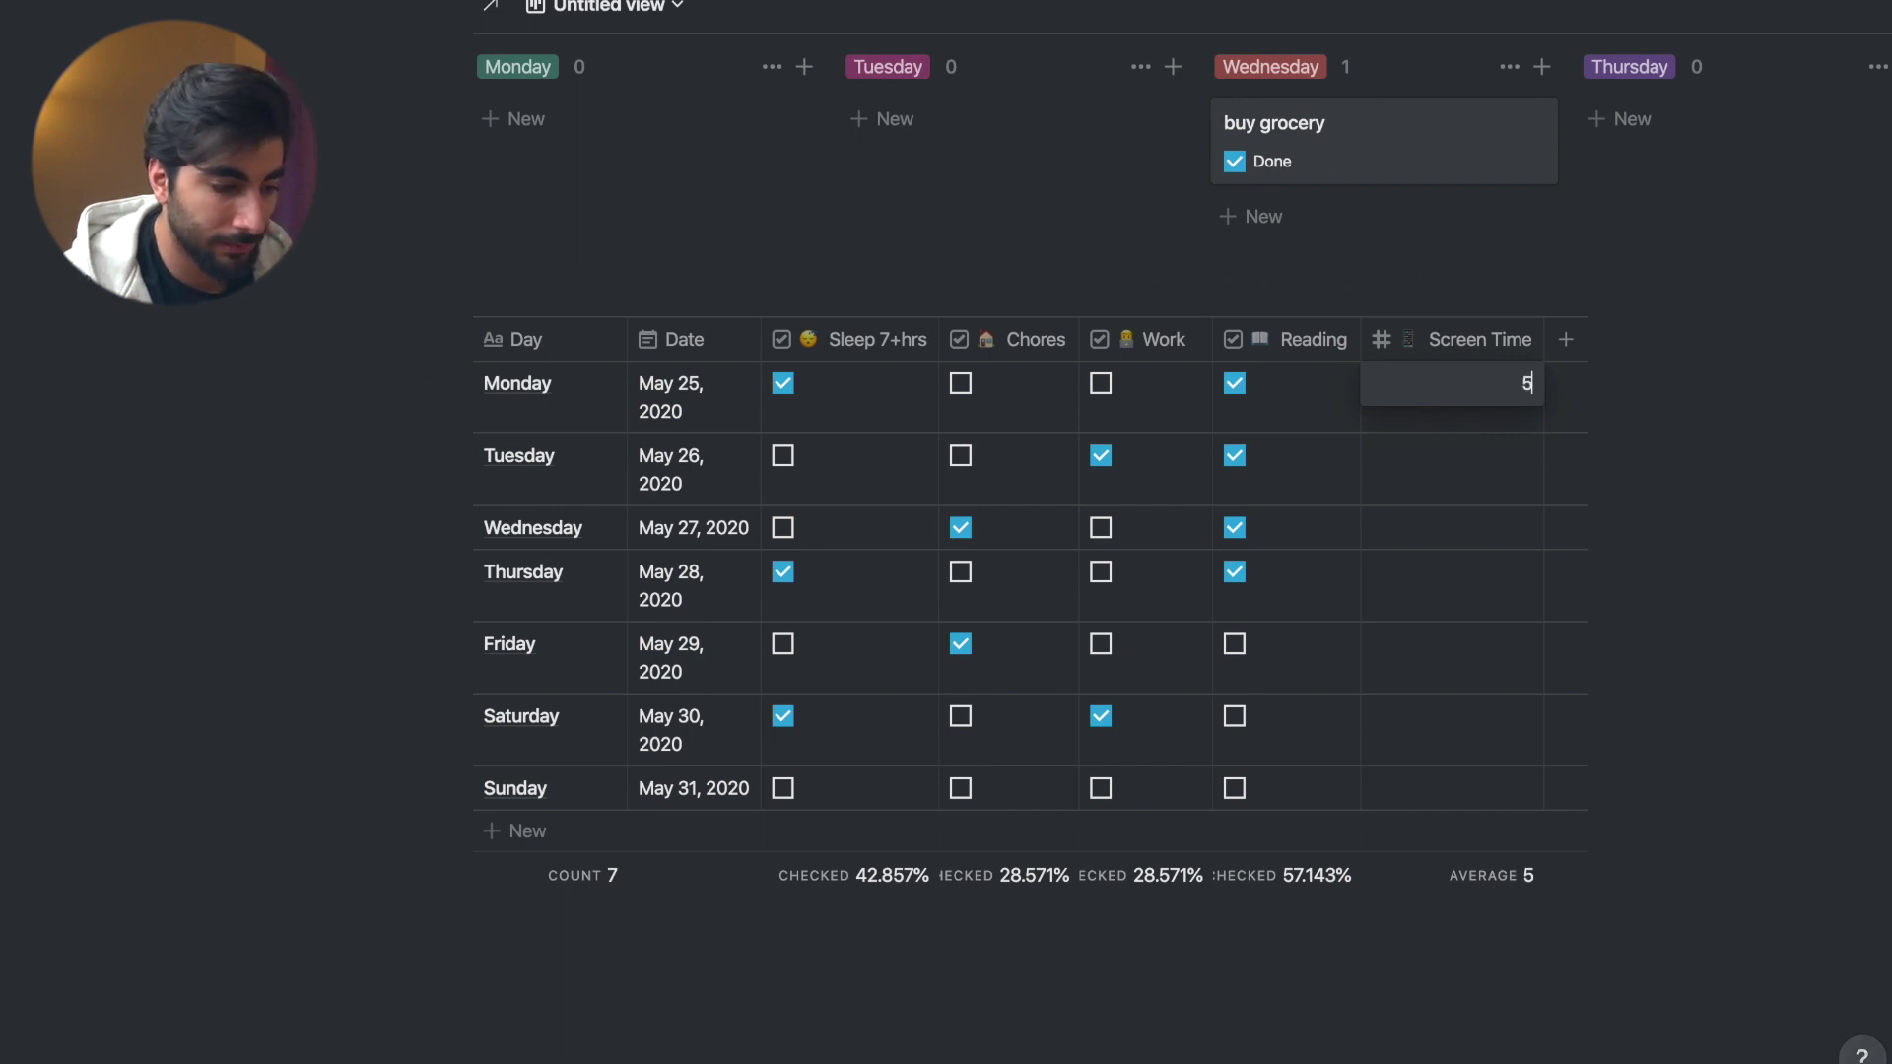
type("5")
key("Return")
- Enter the remaining daily Screen Time values 6, 7, 4, 9, 6 and 7
type("6")
key("Return")
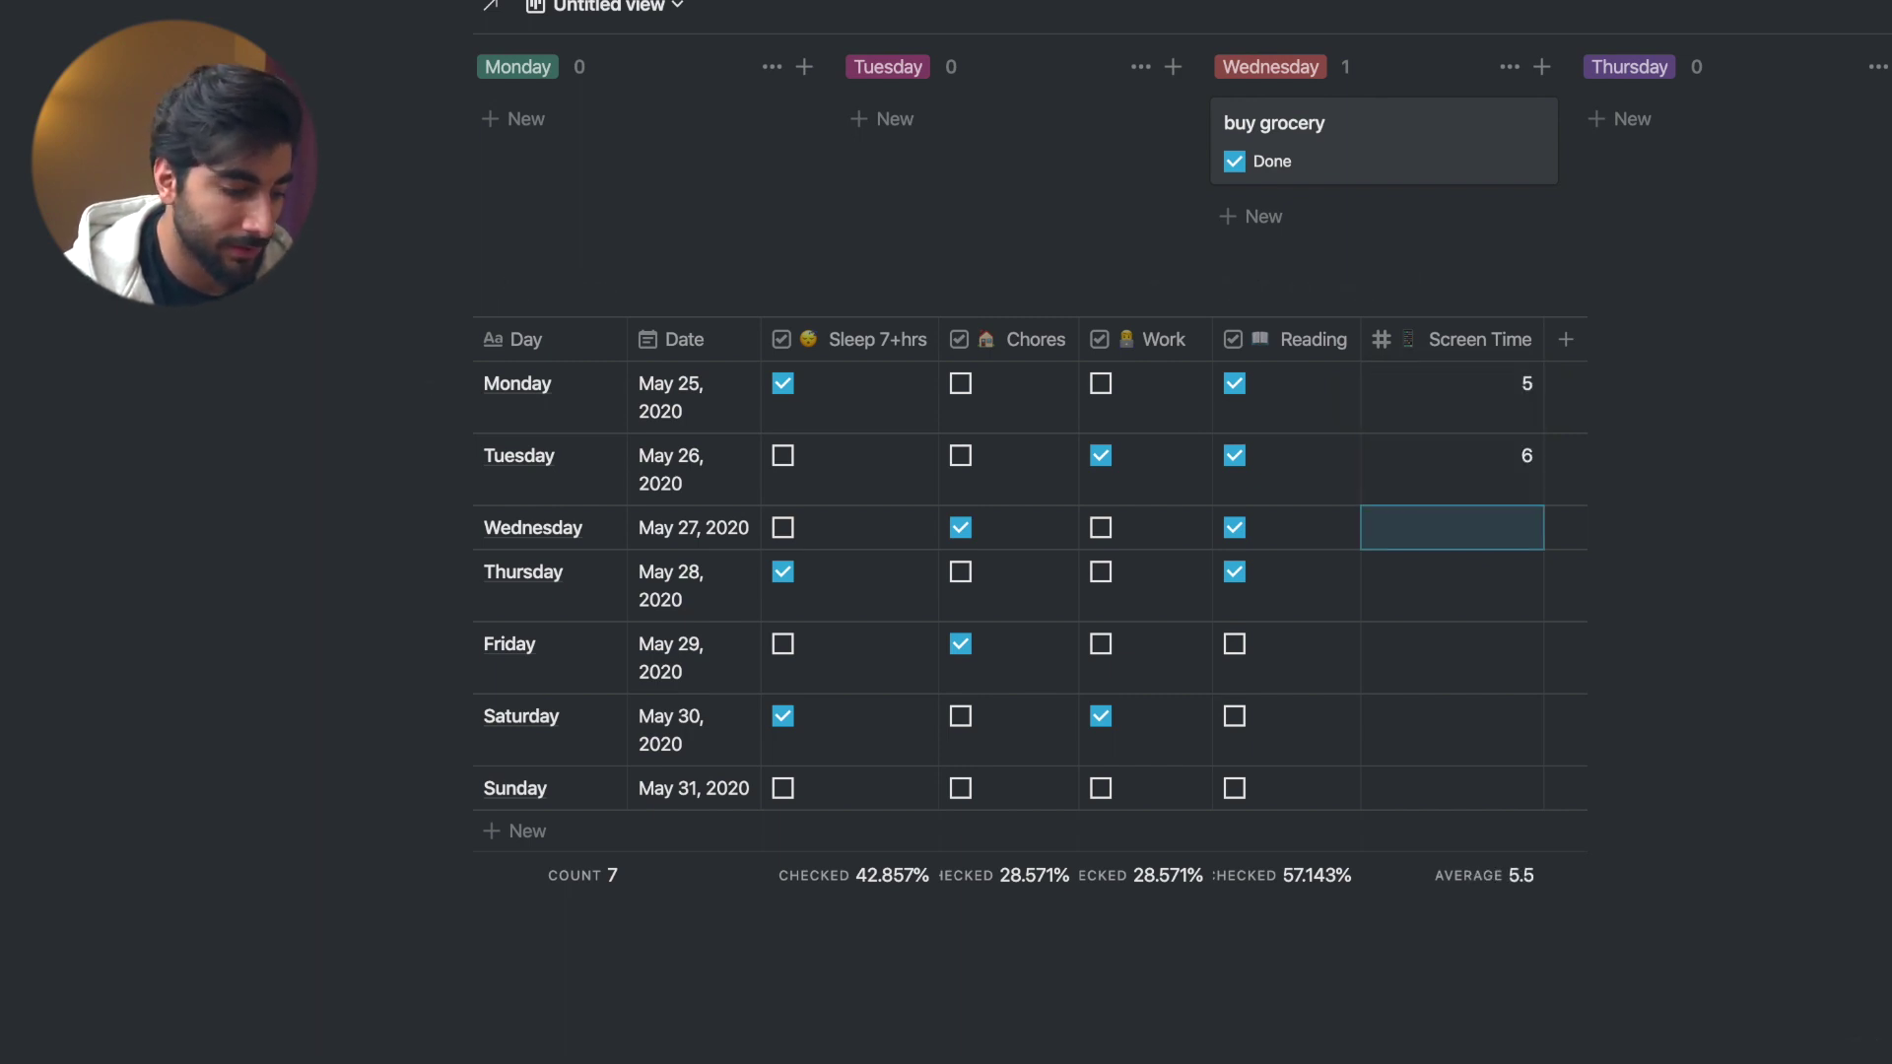
type("7")
key("Return")
type("4")
key("Return")
type("9")
key("Return")
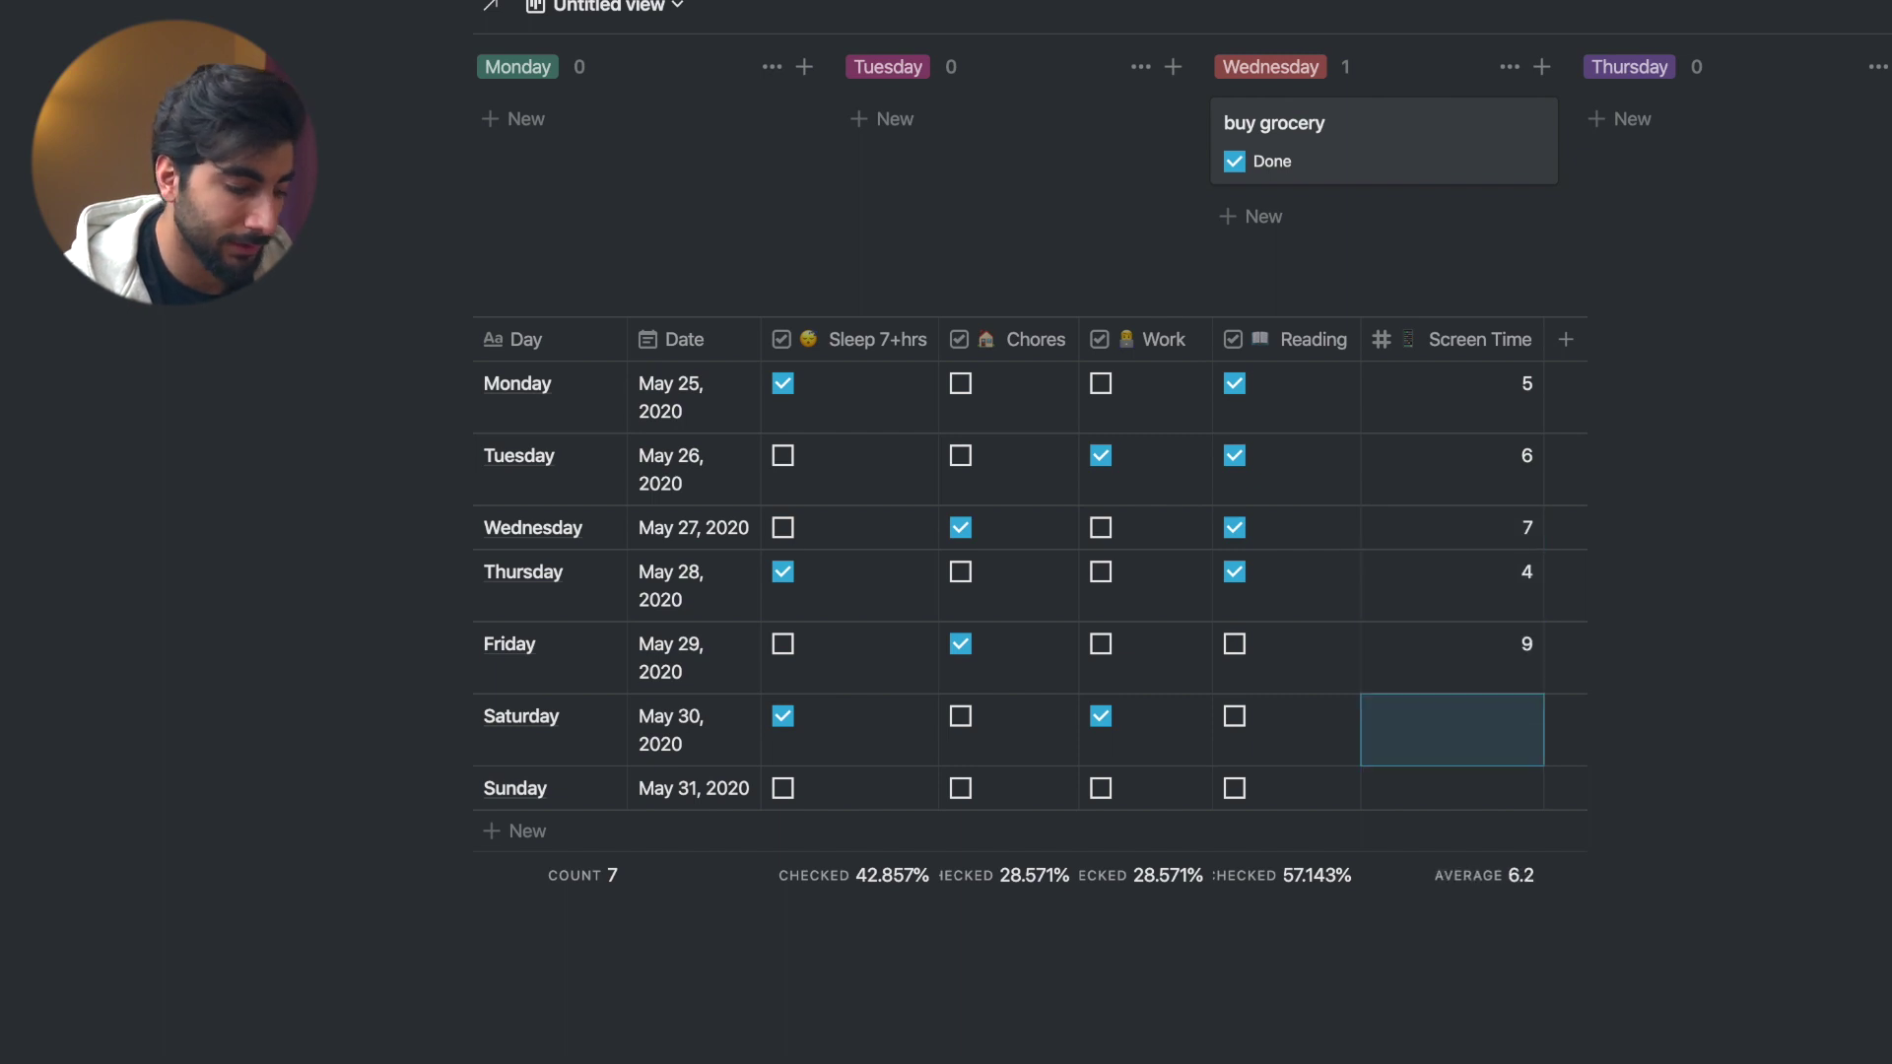
type("5 6")
key("Return")
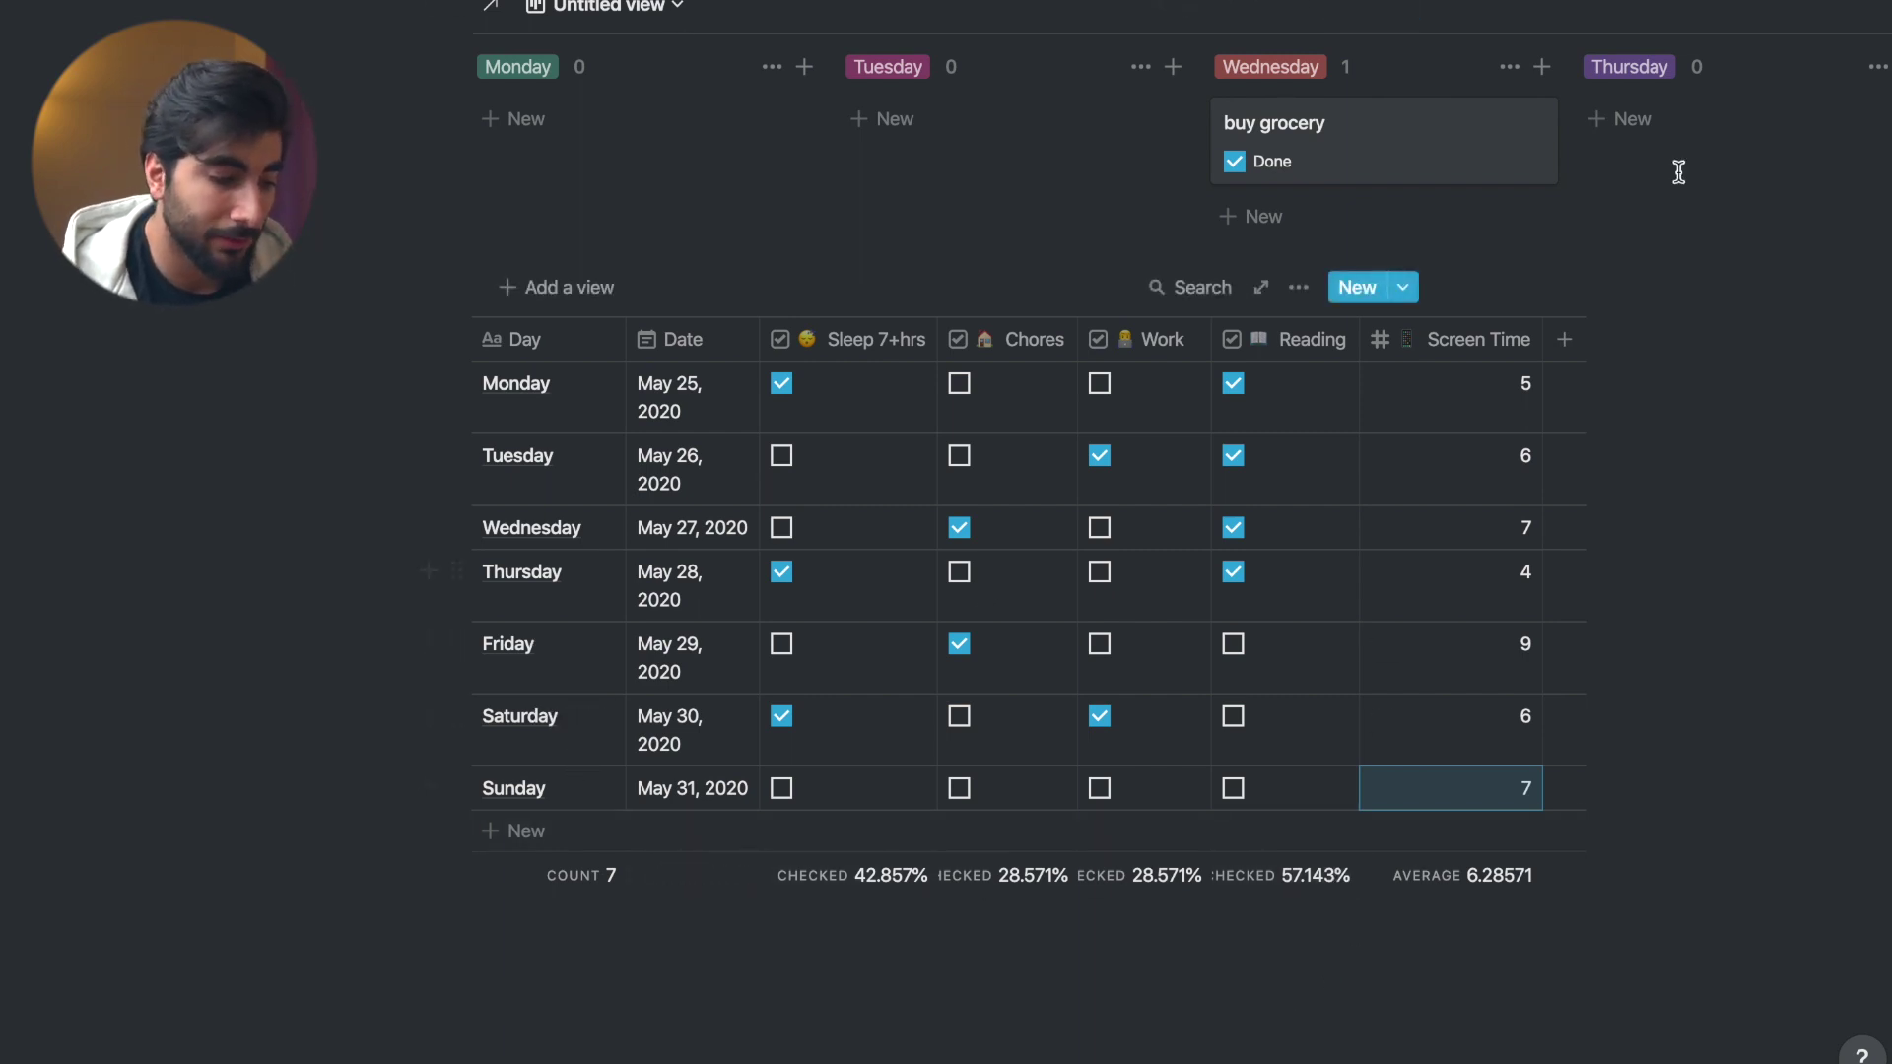
- Add a new formula column to the weekly habit table
left_click(1565, 340)
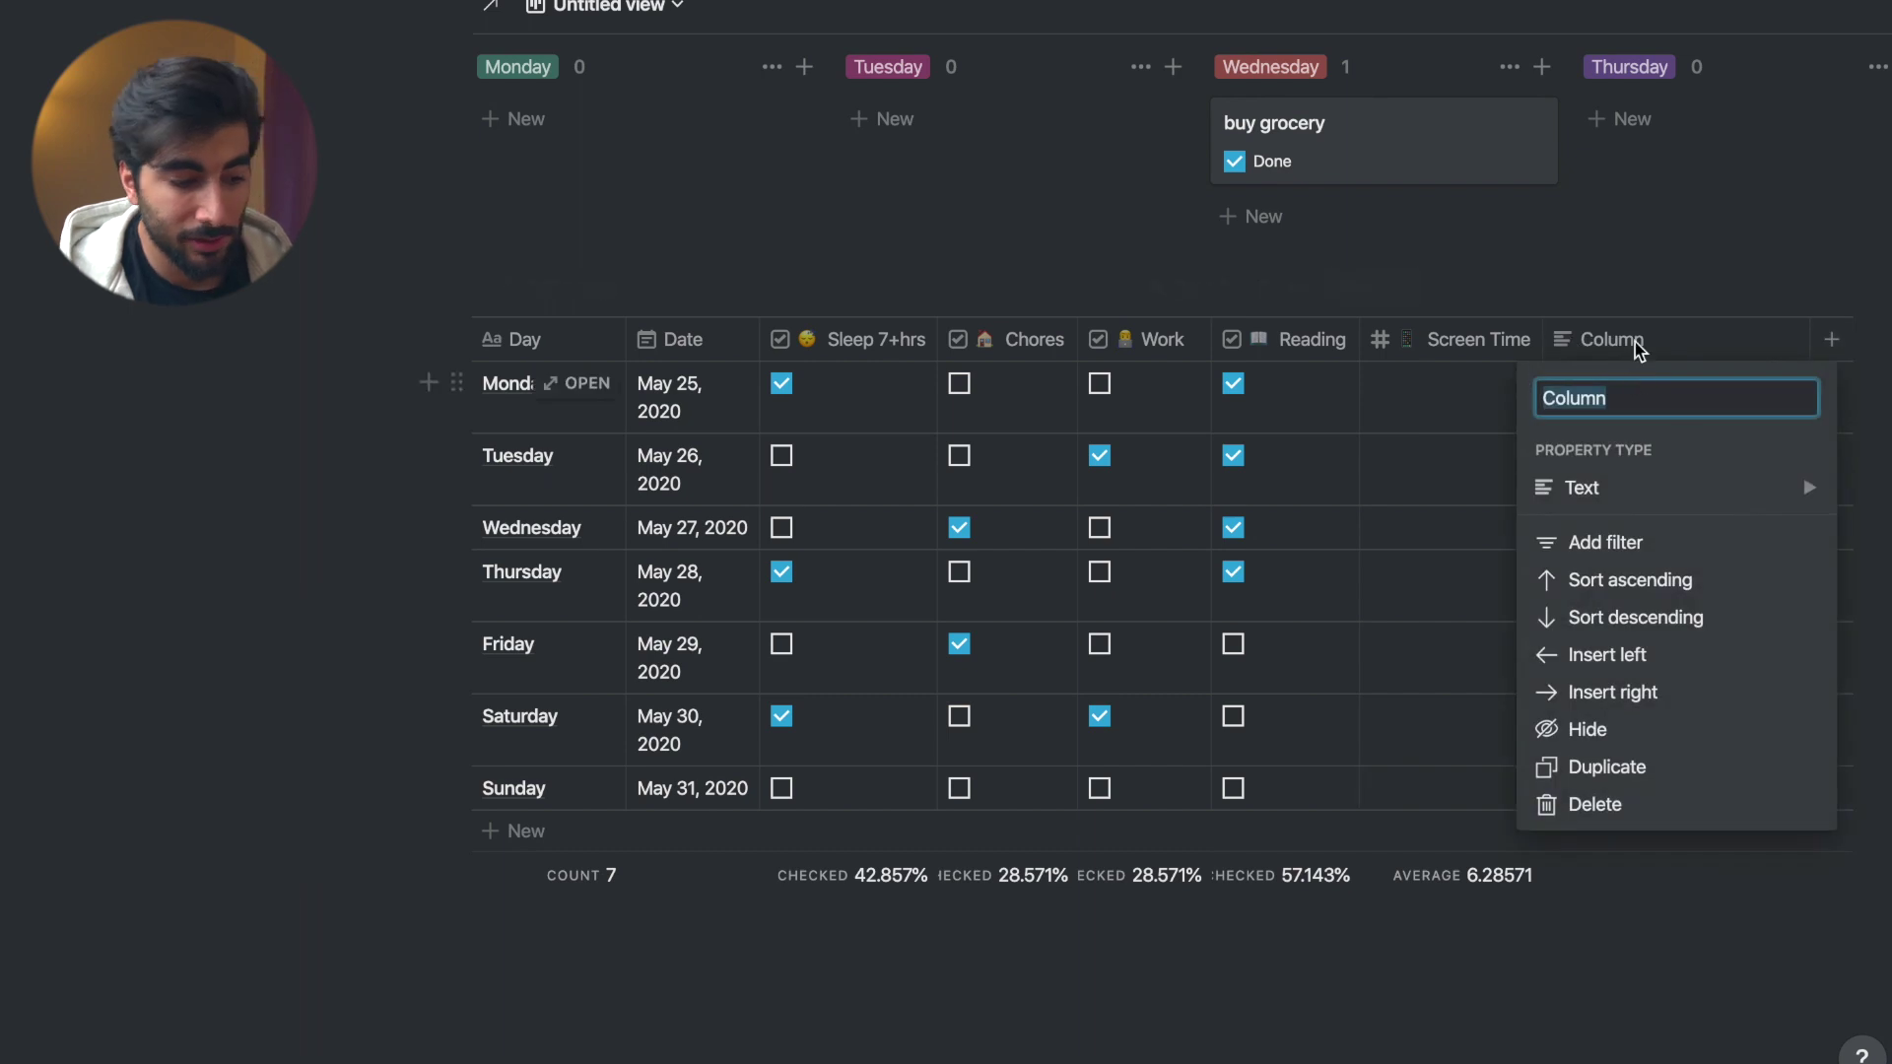
mouse_move(1628, 489)
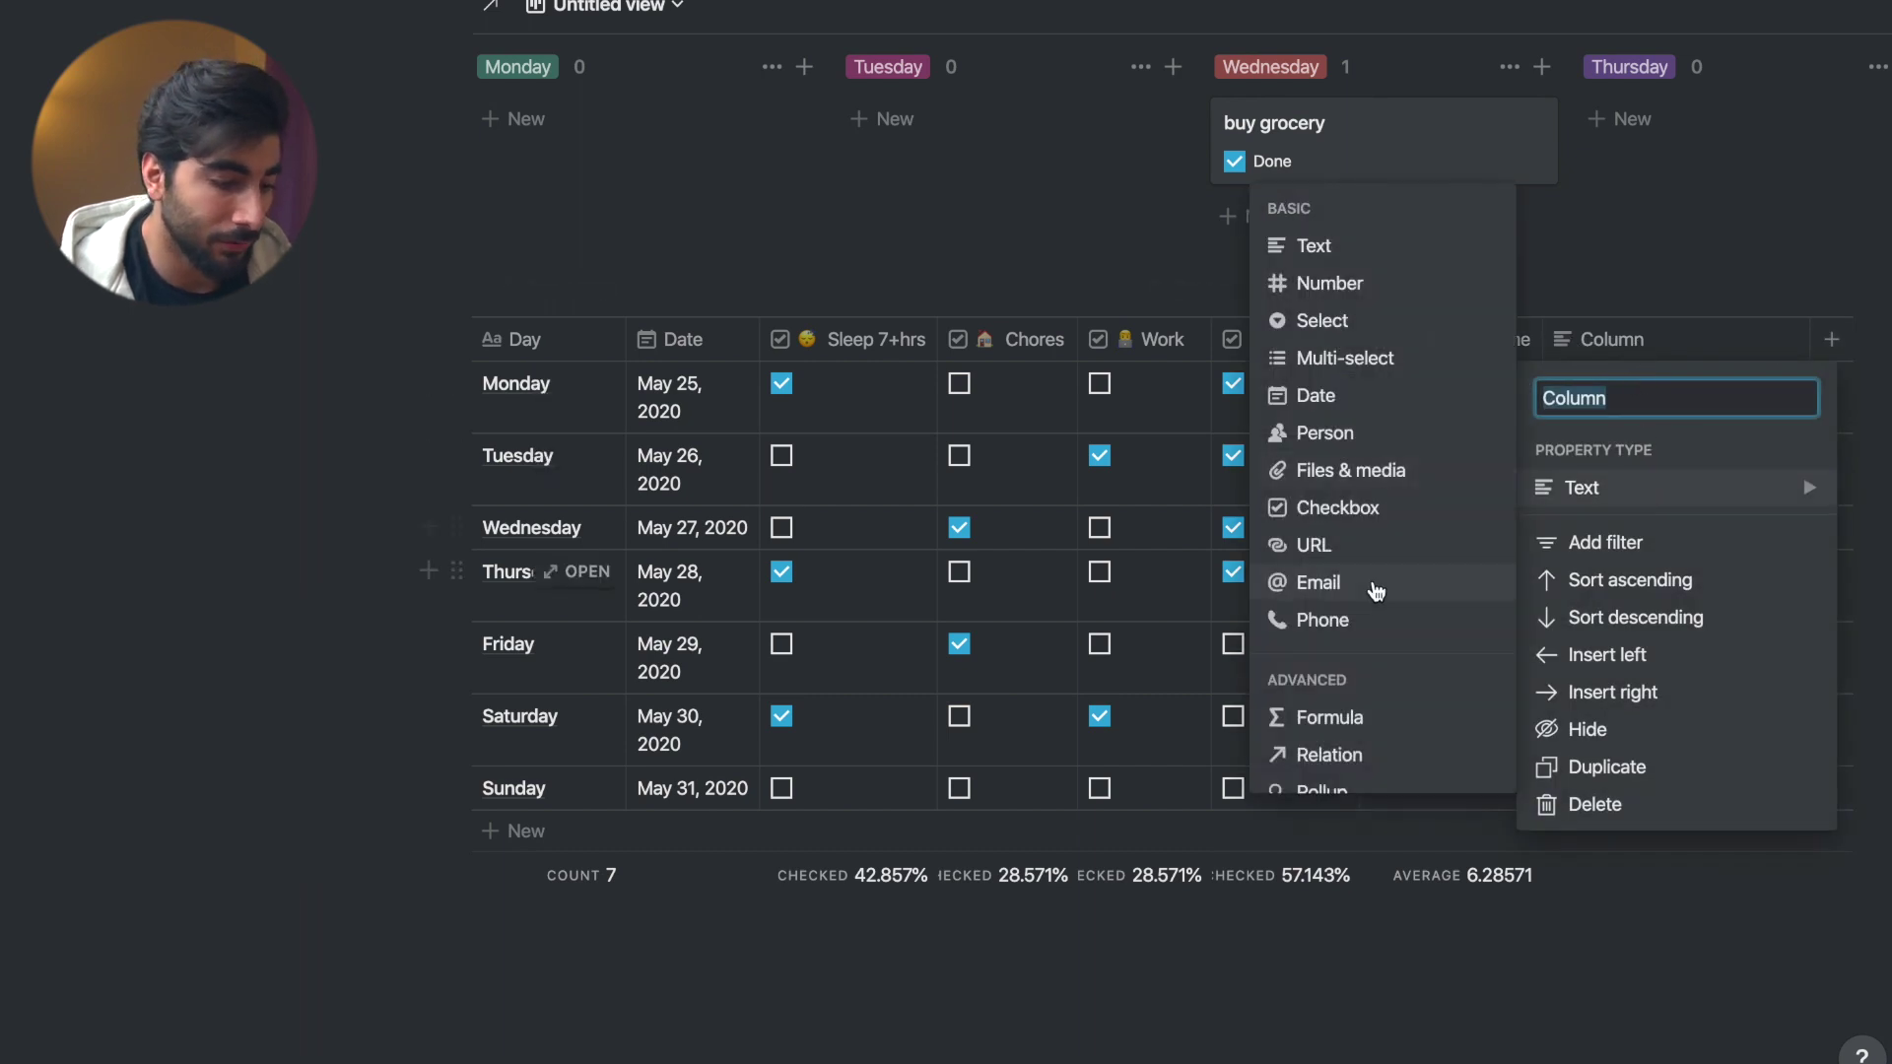
left_click(1329, 717)
left_click(1635, 543)
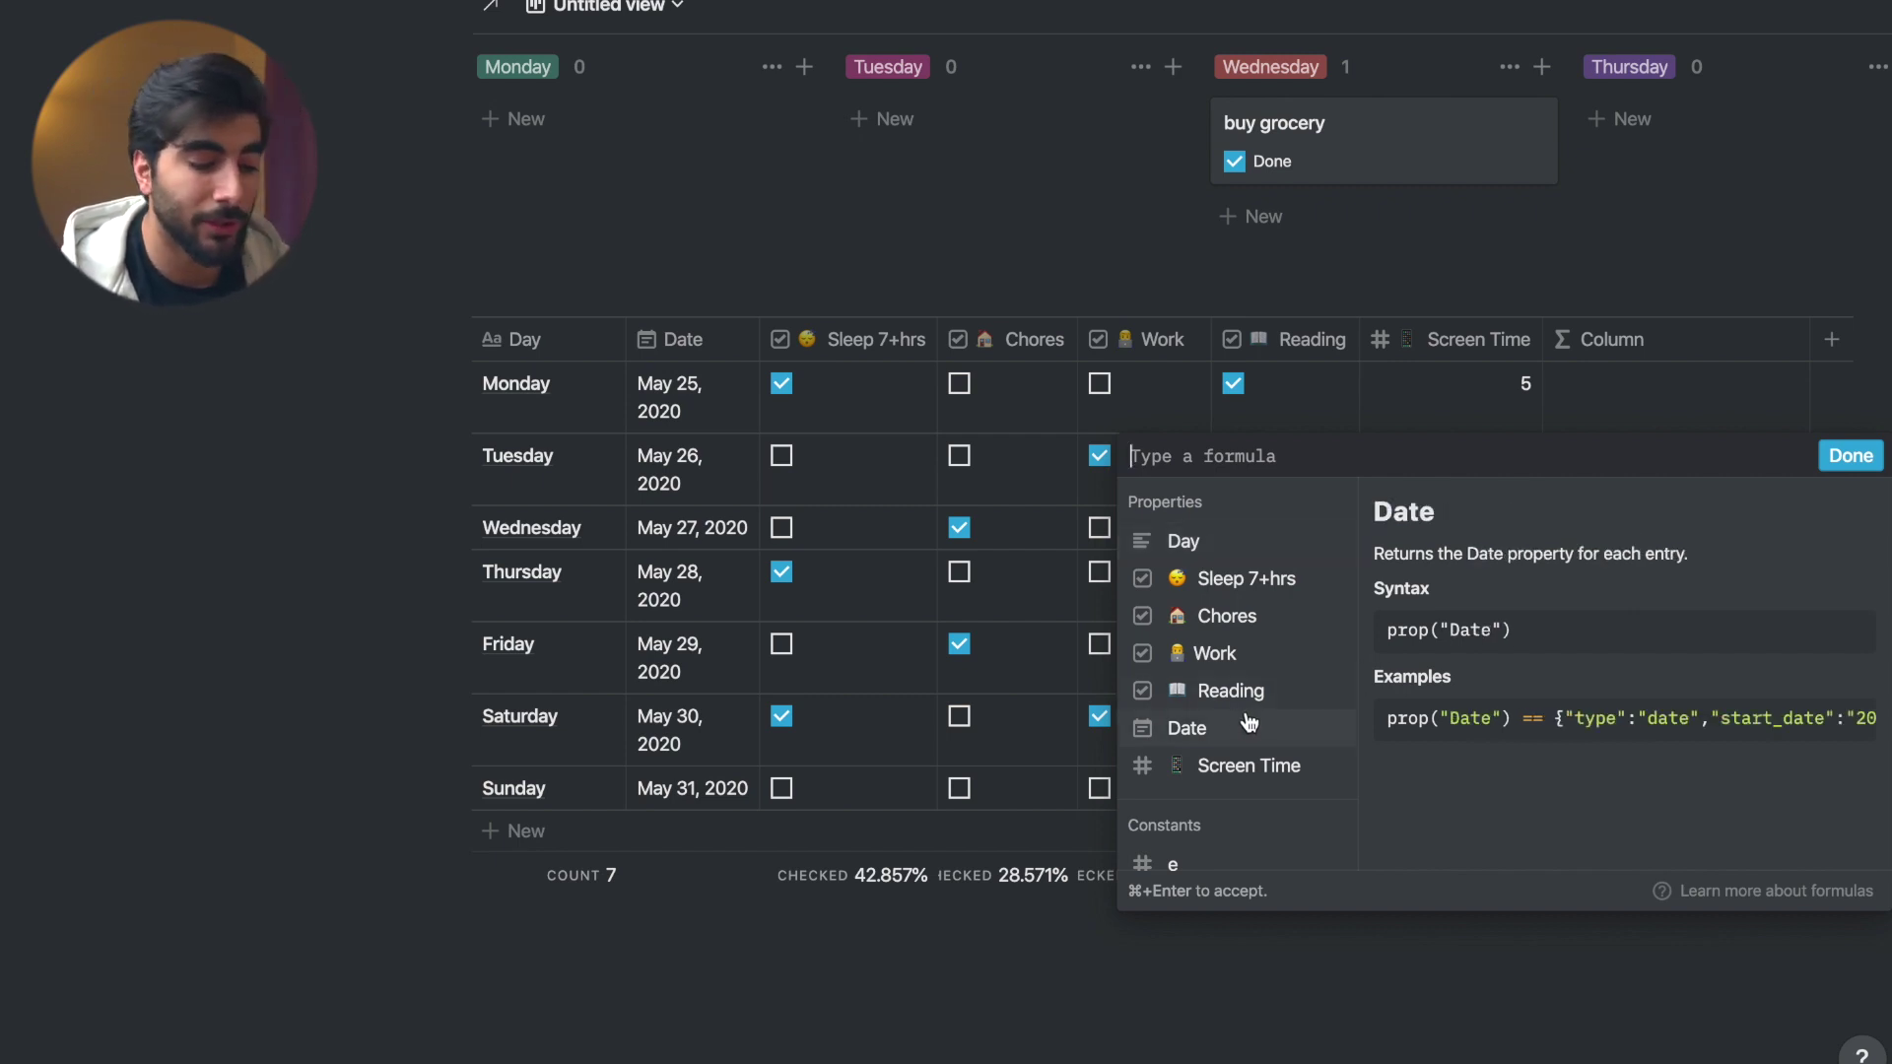
- Enter if(prop(...)==true, 1, 0) for Sleep 7+hrs, Chores, Work and Reading, summed, and save
type("if(")
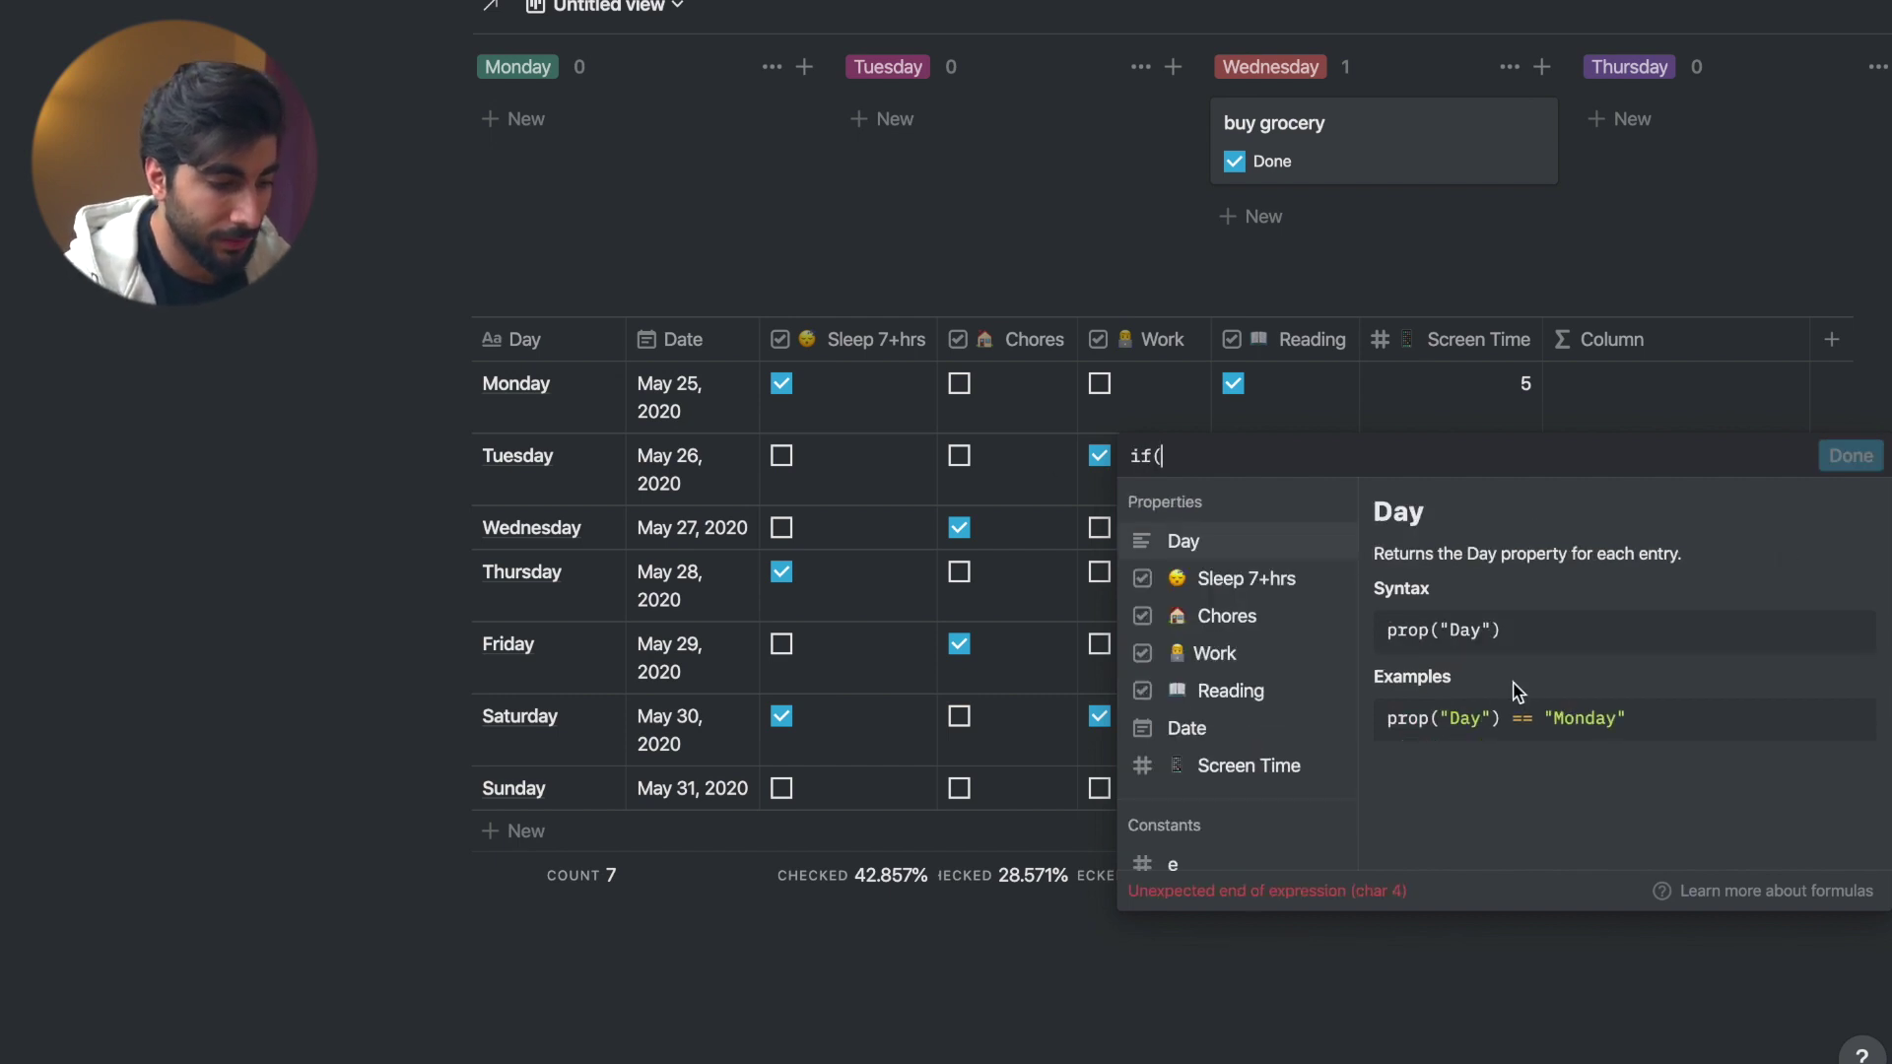
left_click(1288, 579)
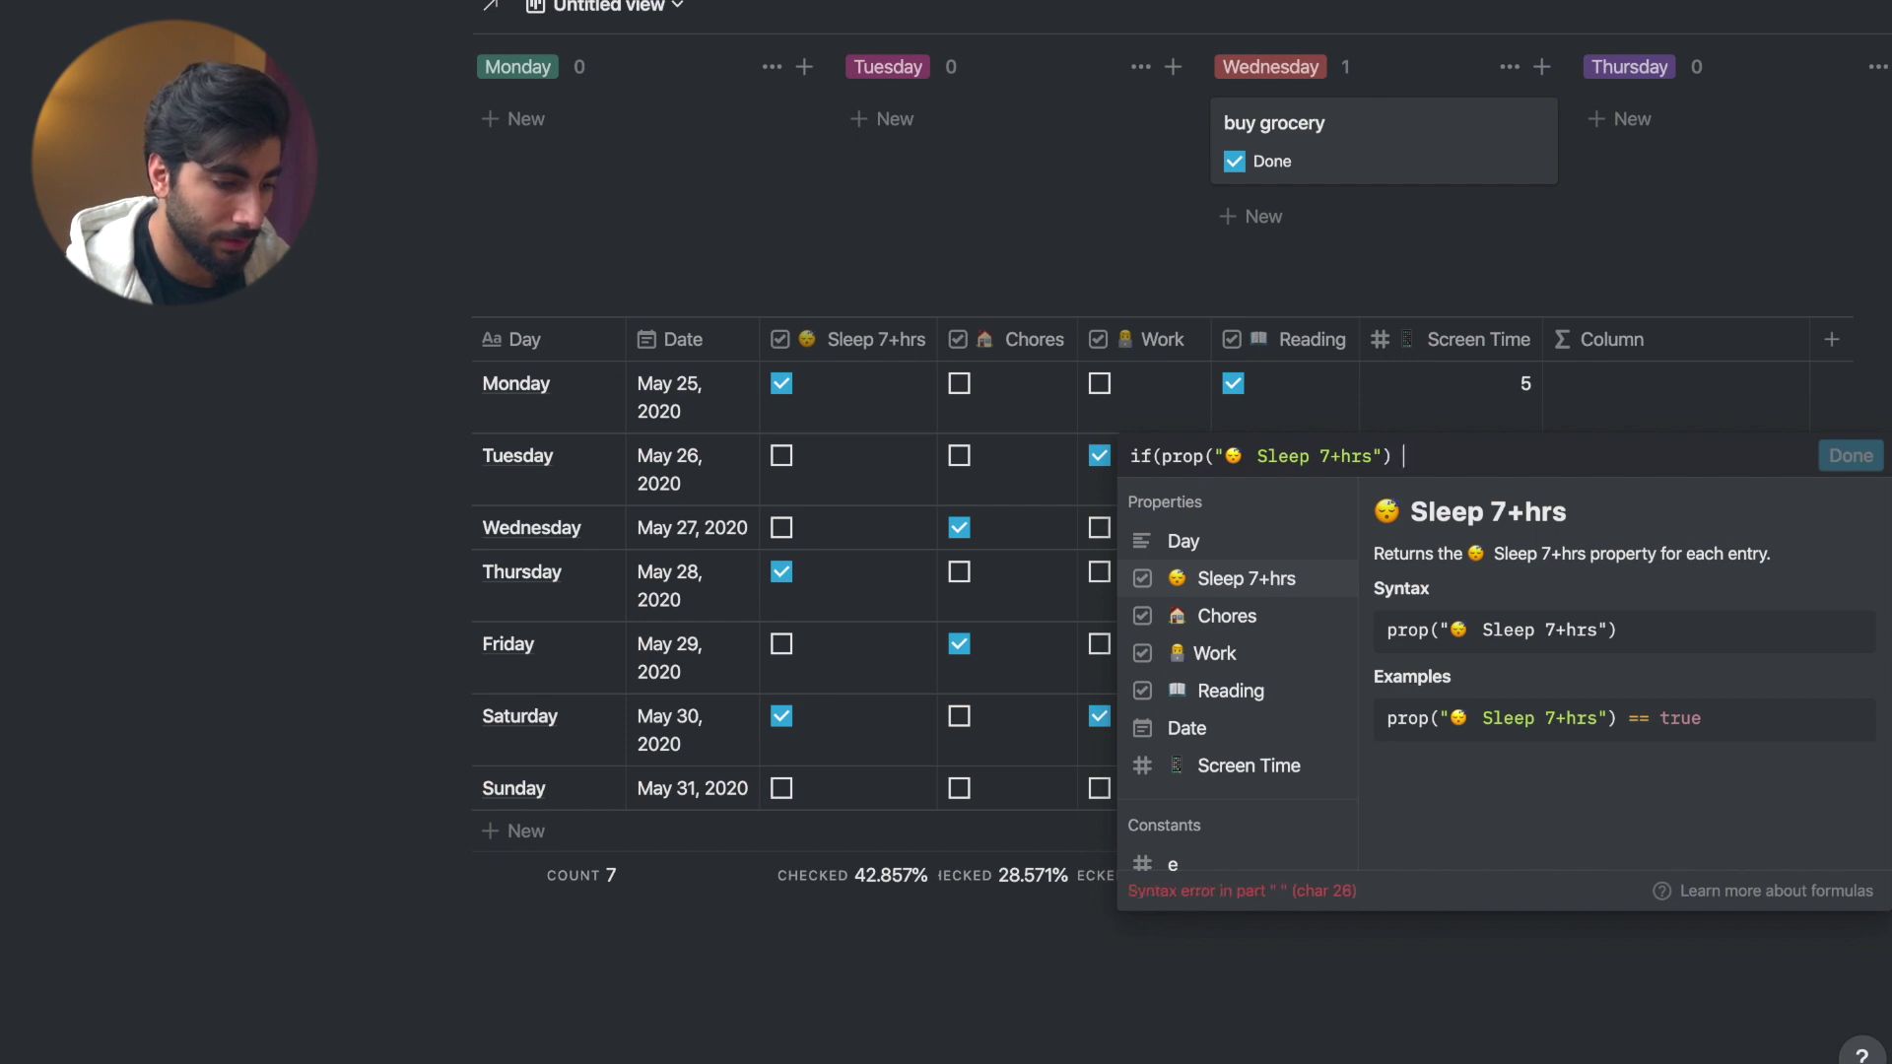
type("== ")
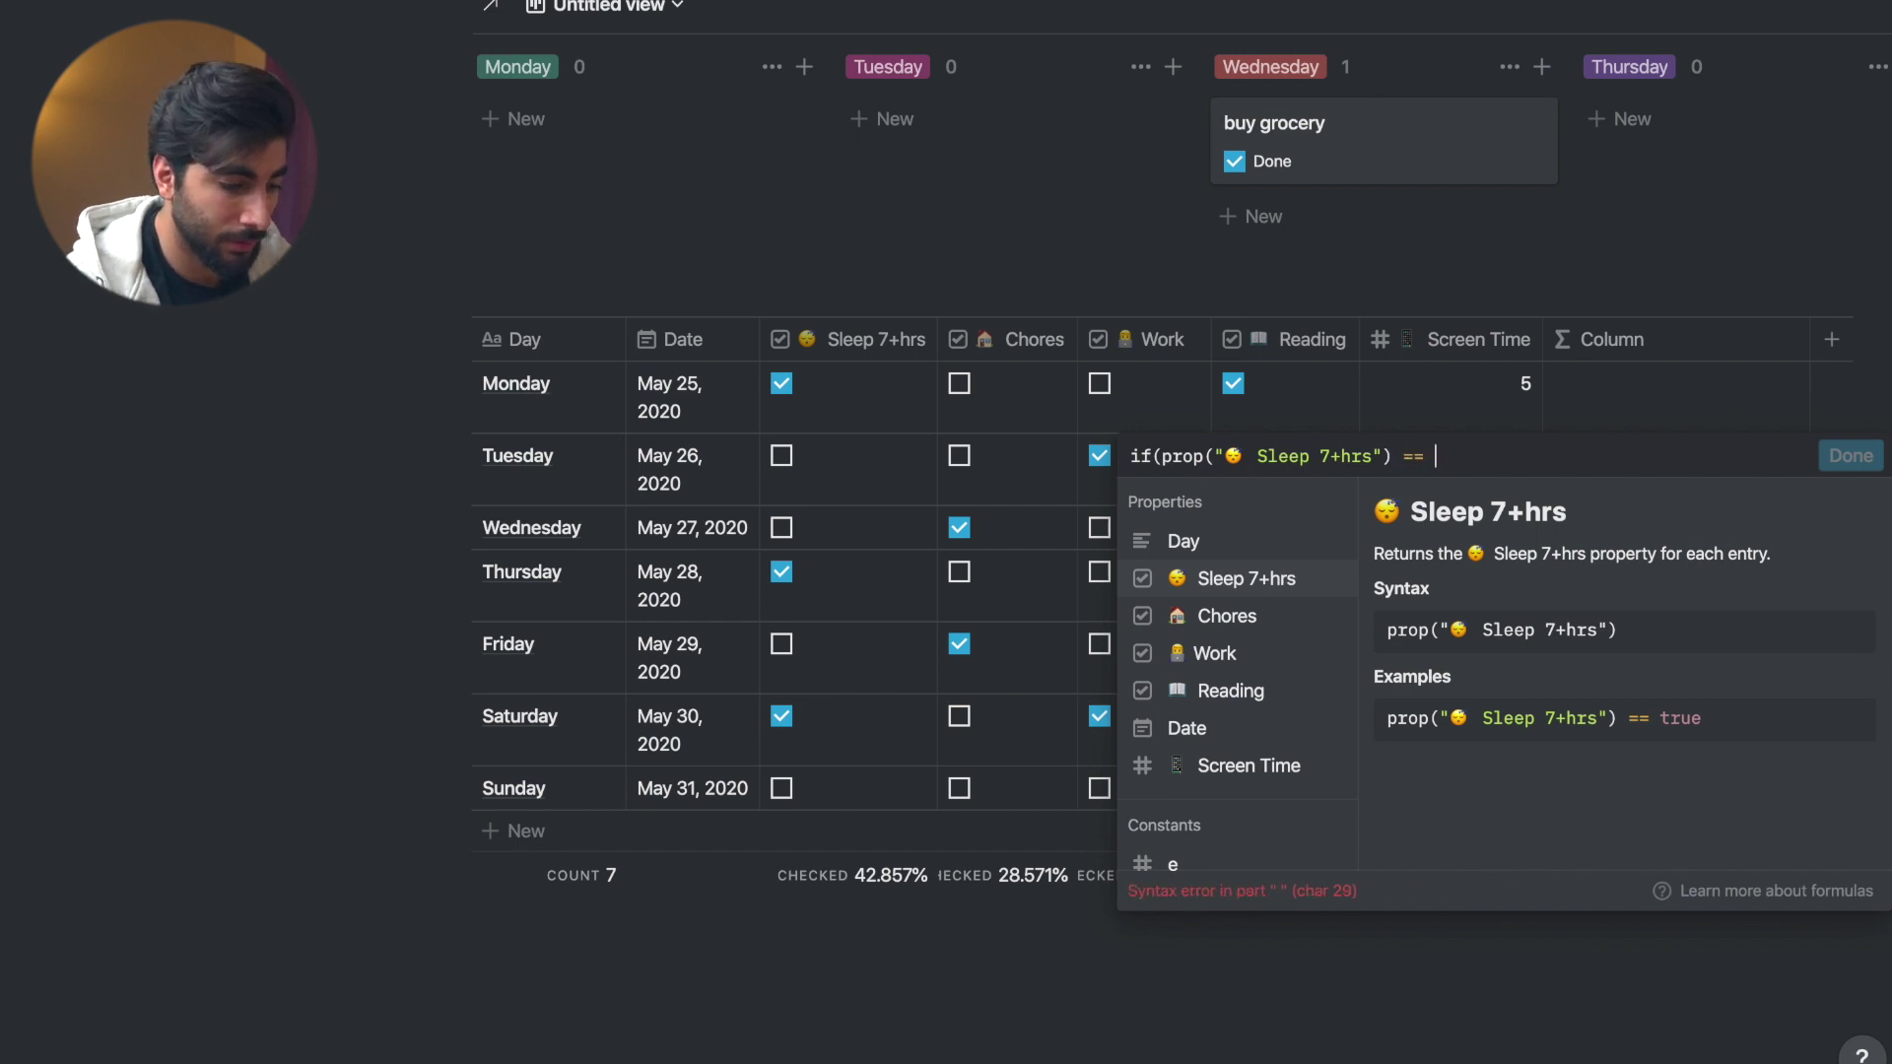
type("true")
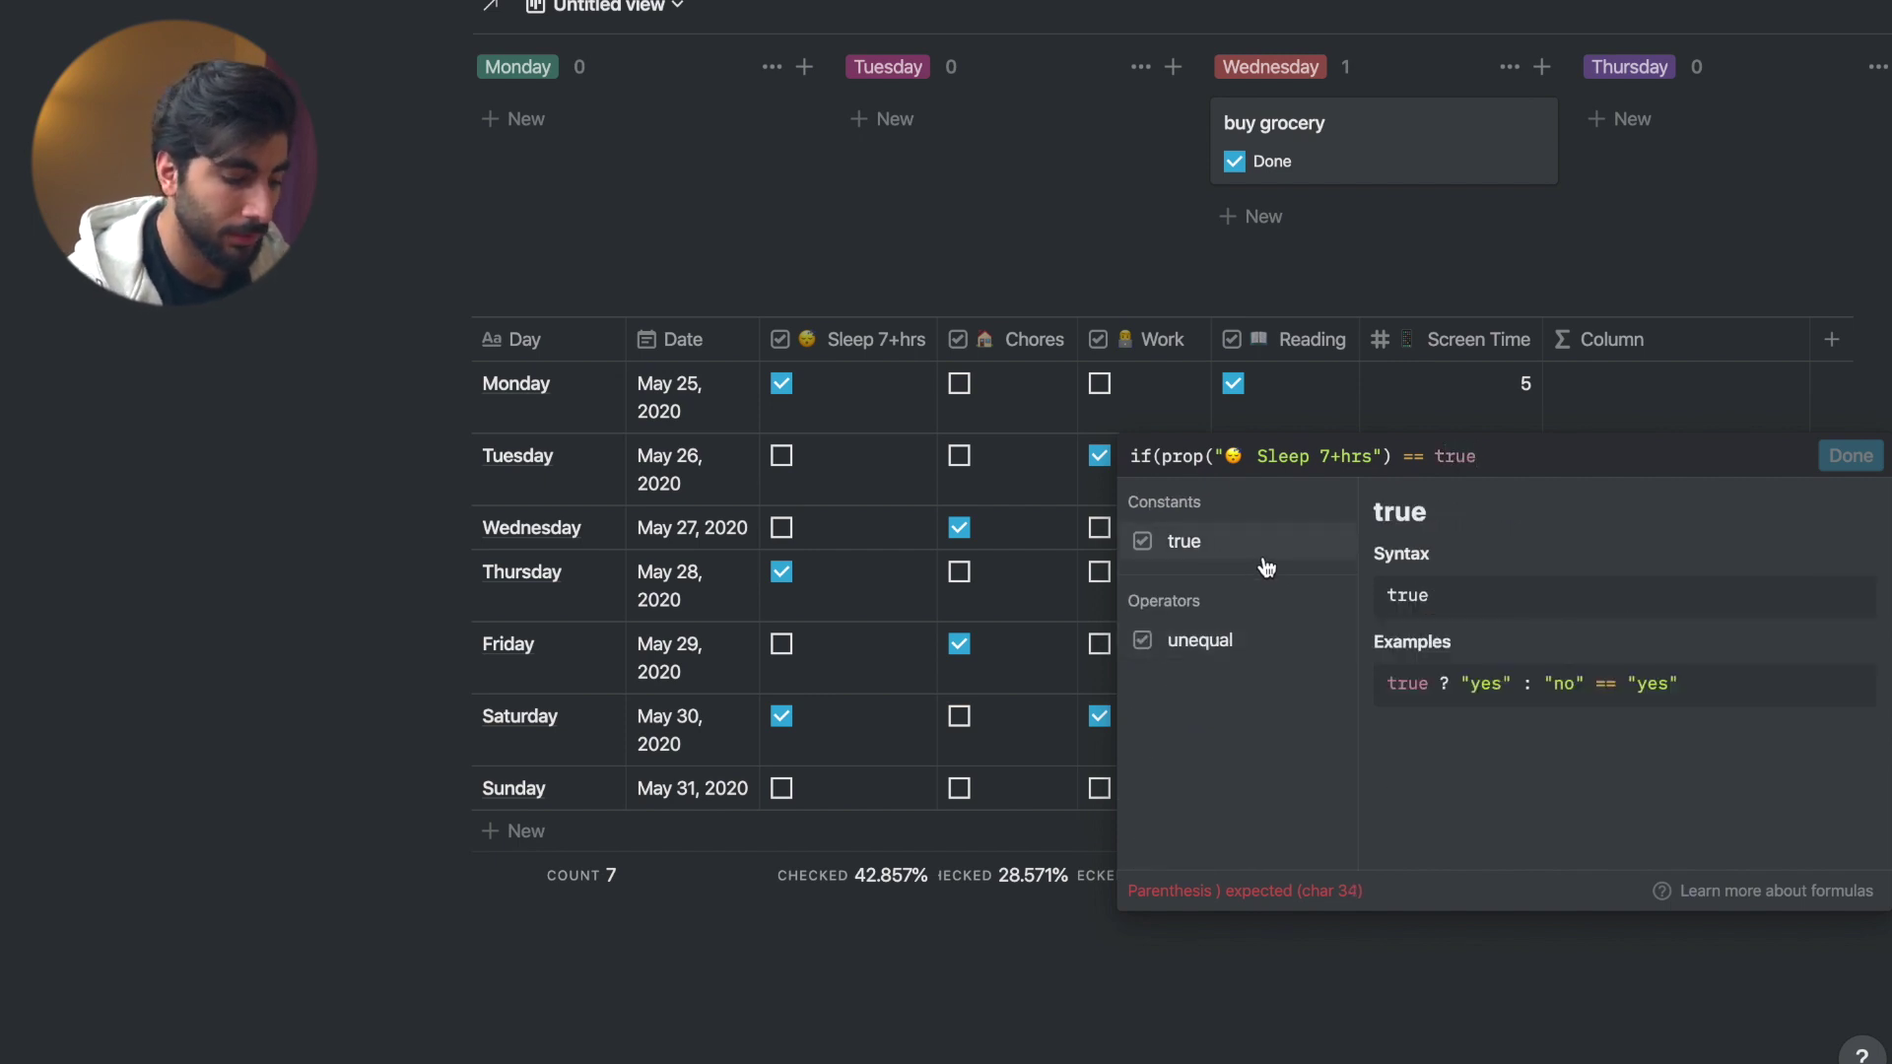
type(", 1")
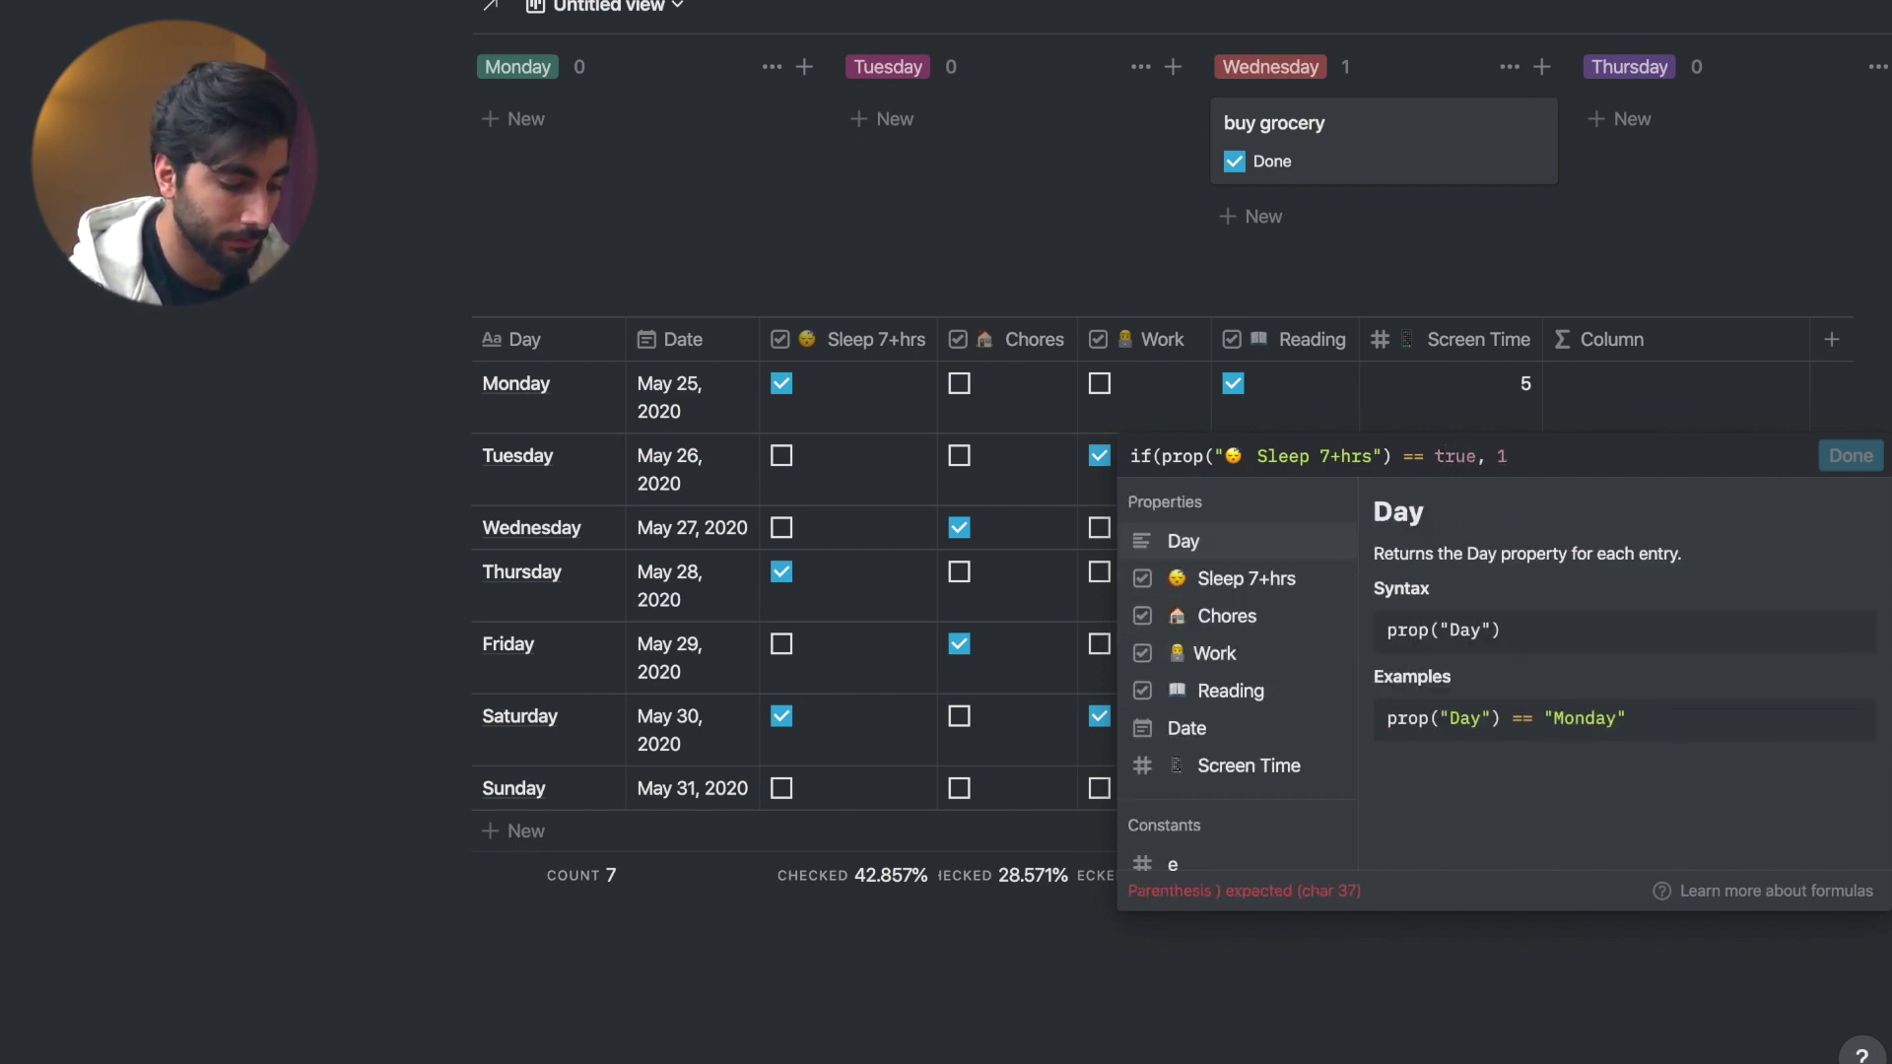
type(", 0")
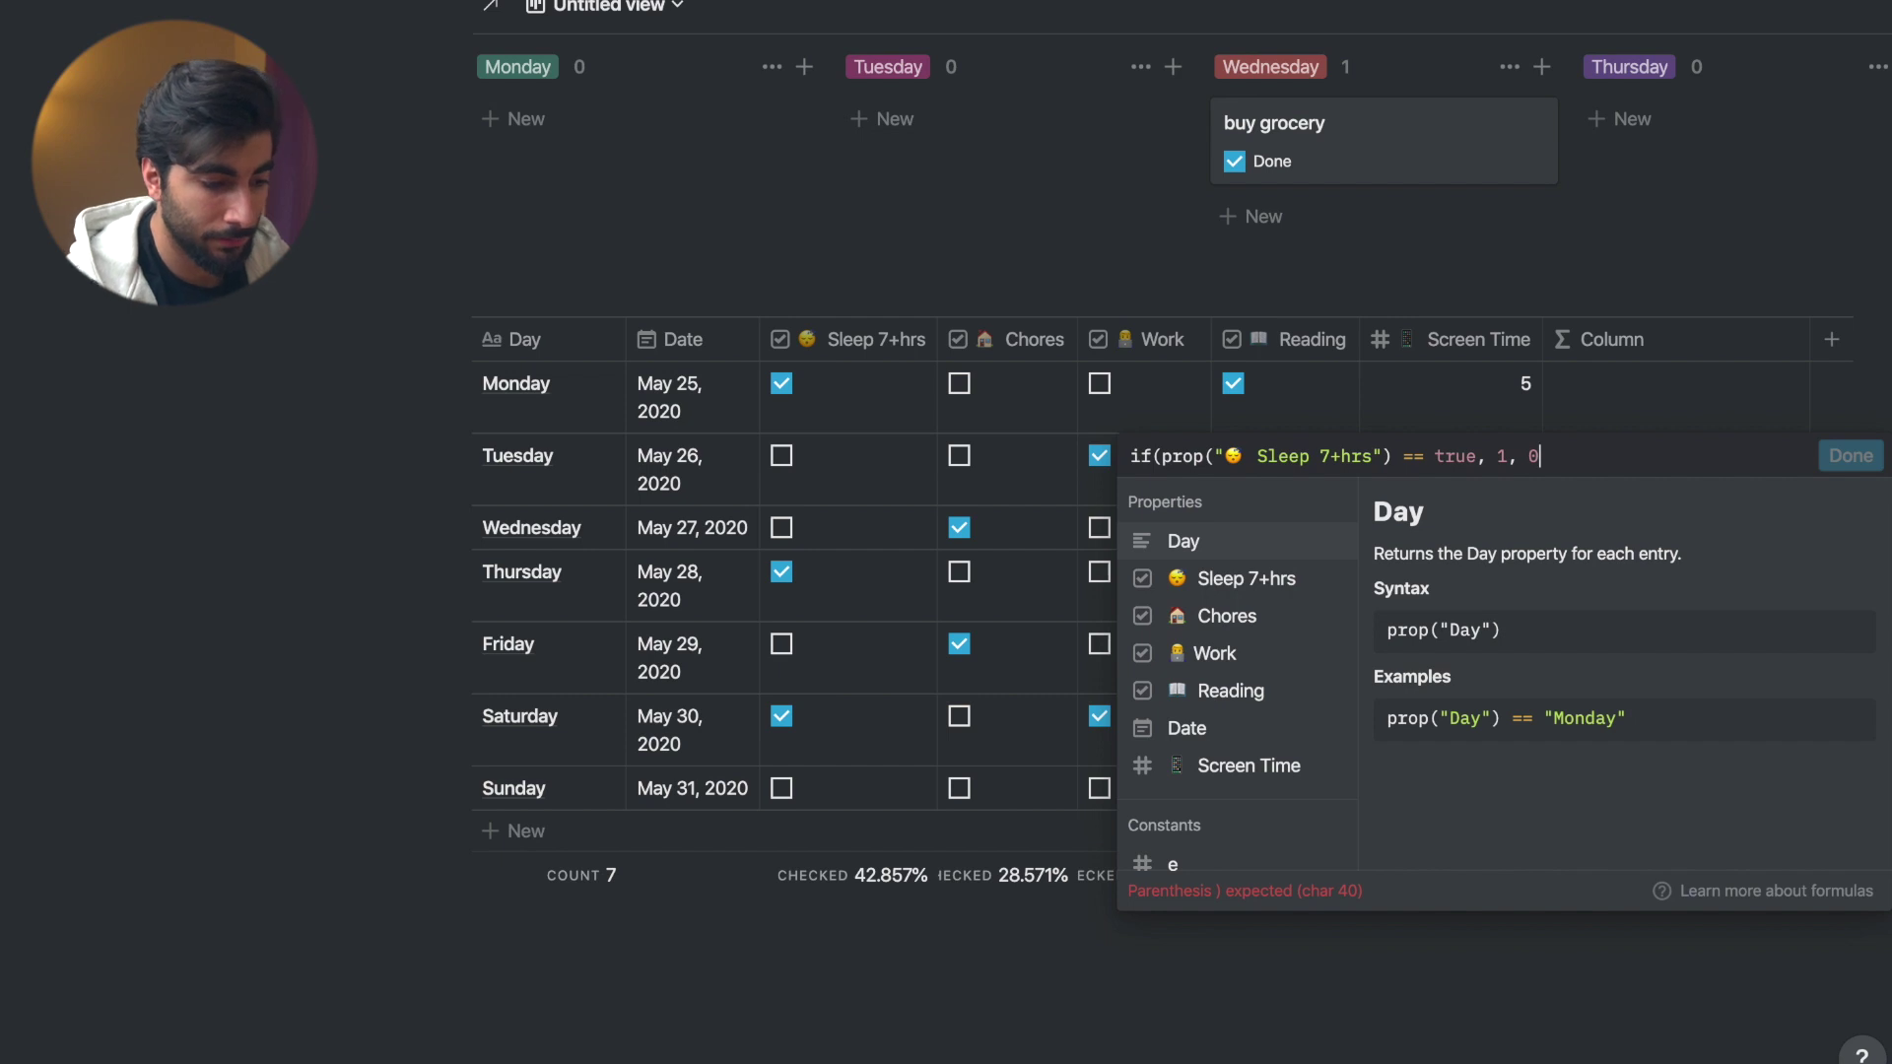
type(")")
type(" + if(")
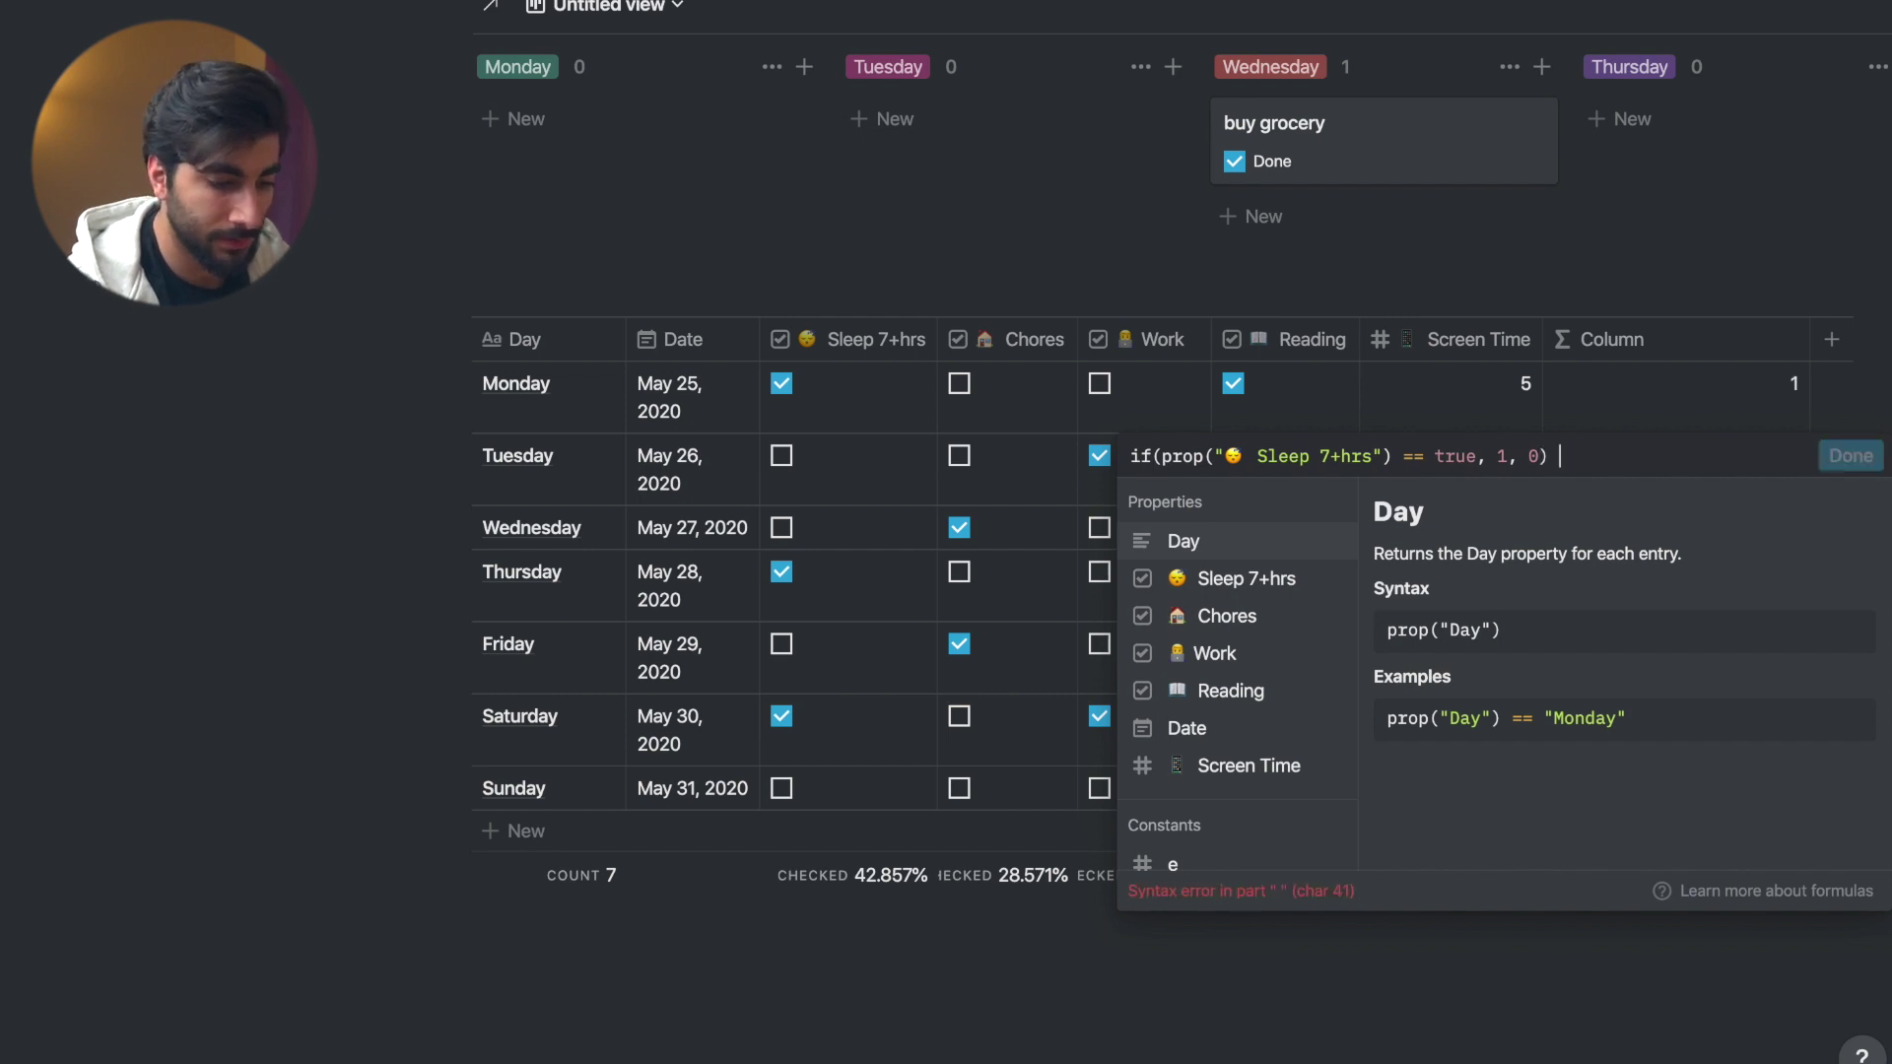
left_click(1226, 616)
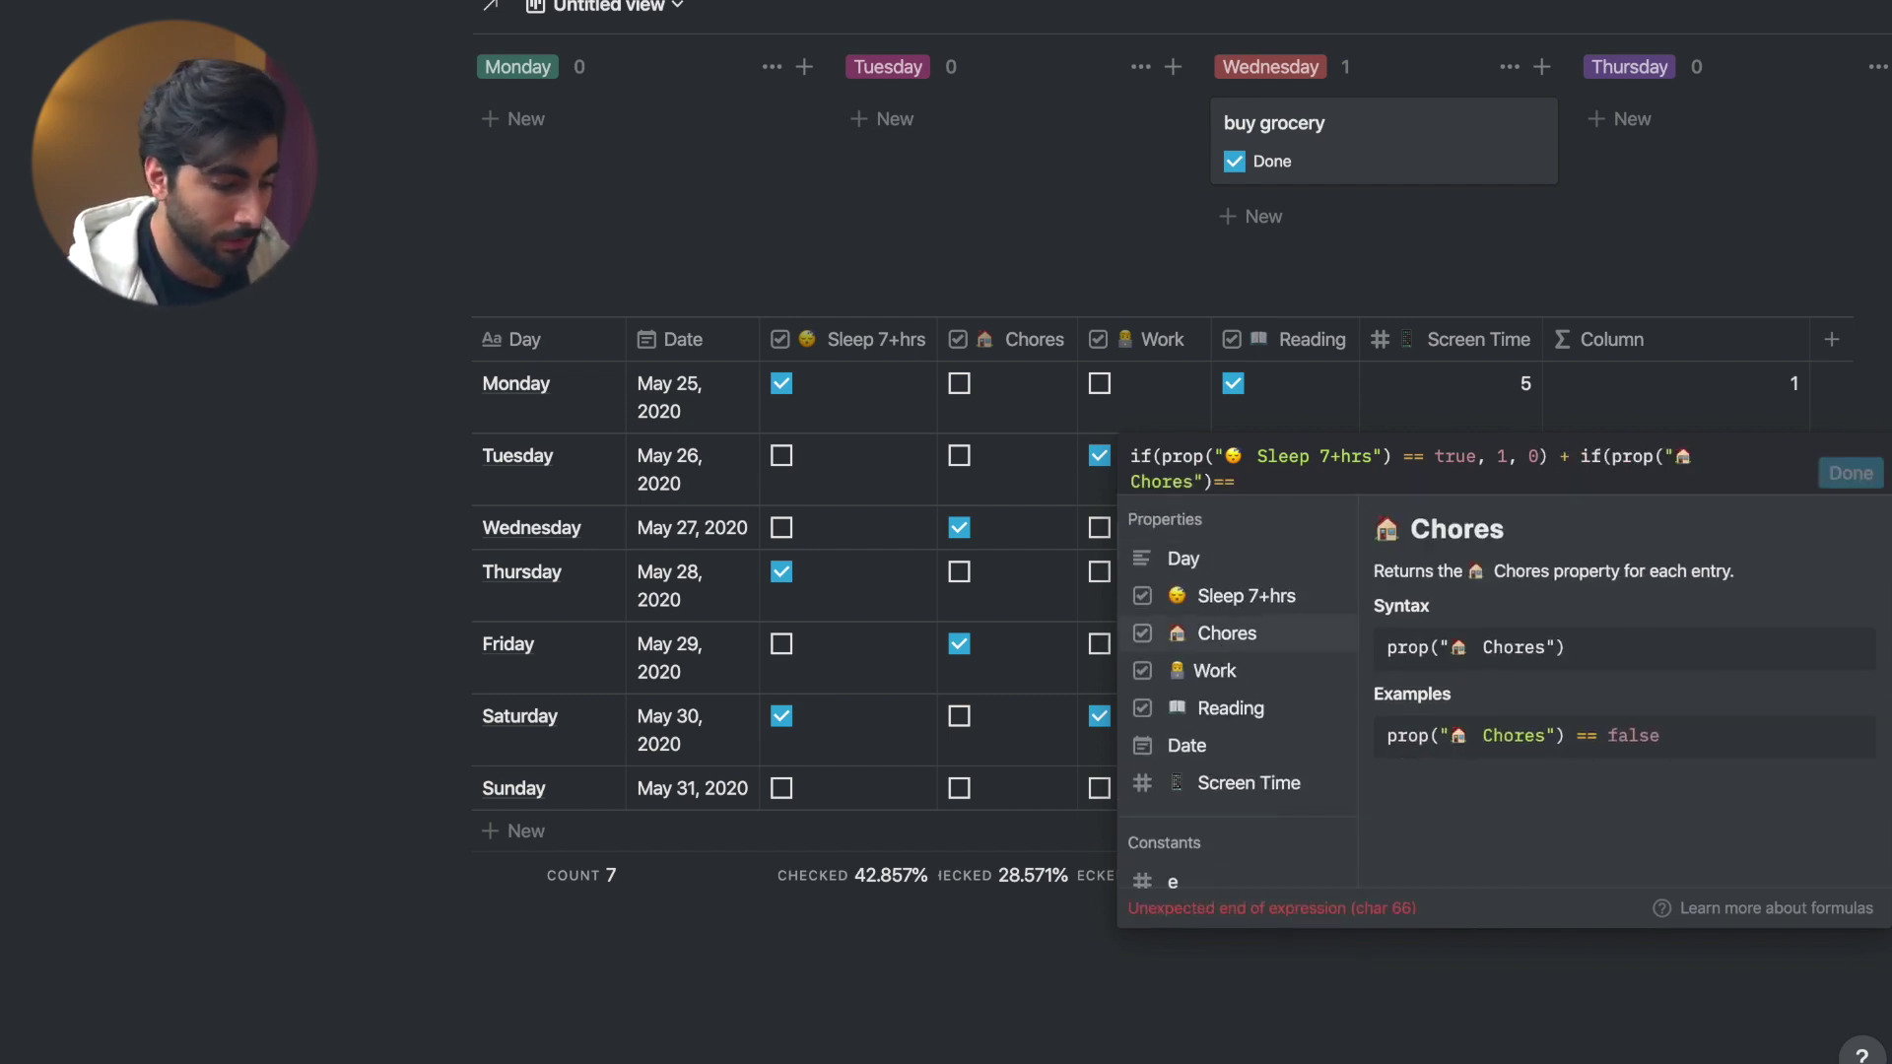
type("==true,1 ,0) + if(")
left_click(1255, 674)
type("==true, 1, 0) +")
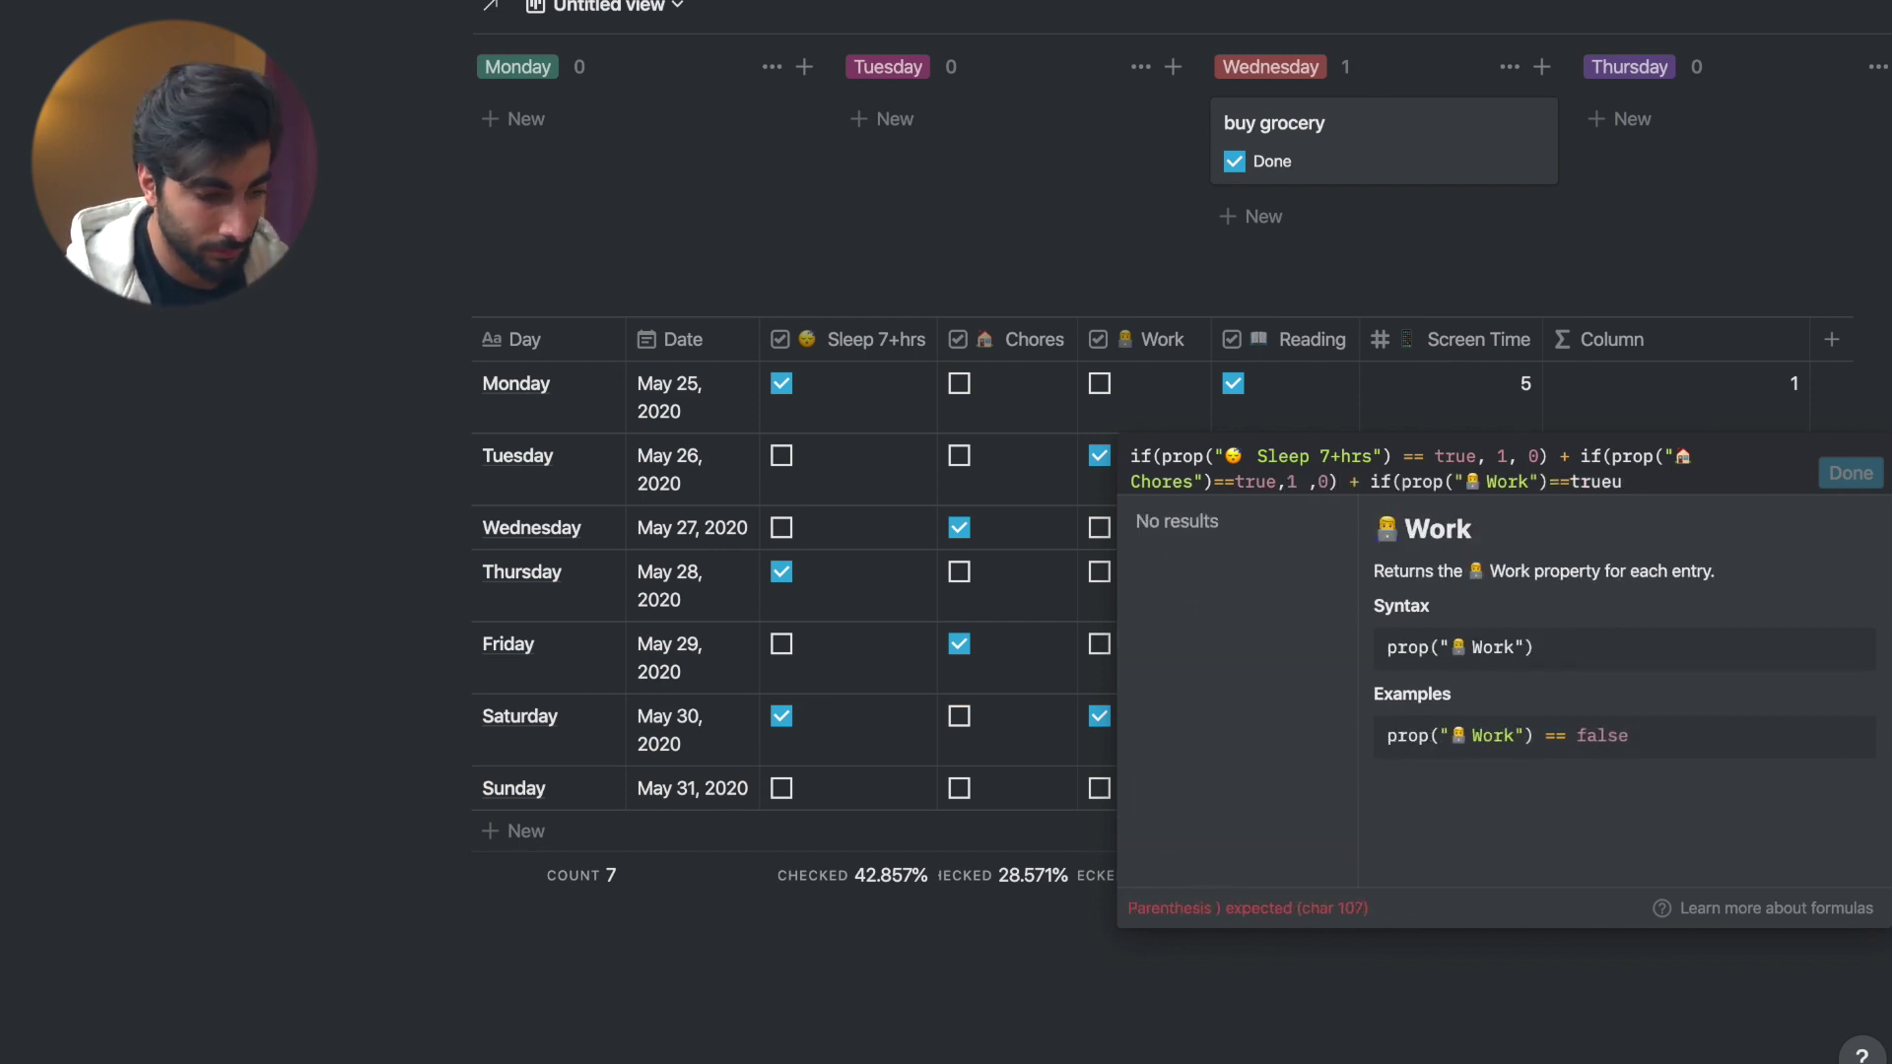
type(" if(")
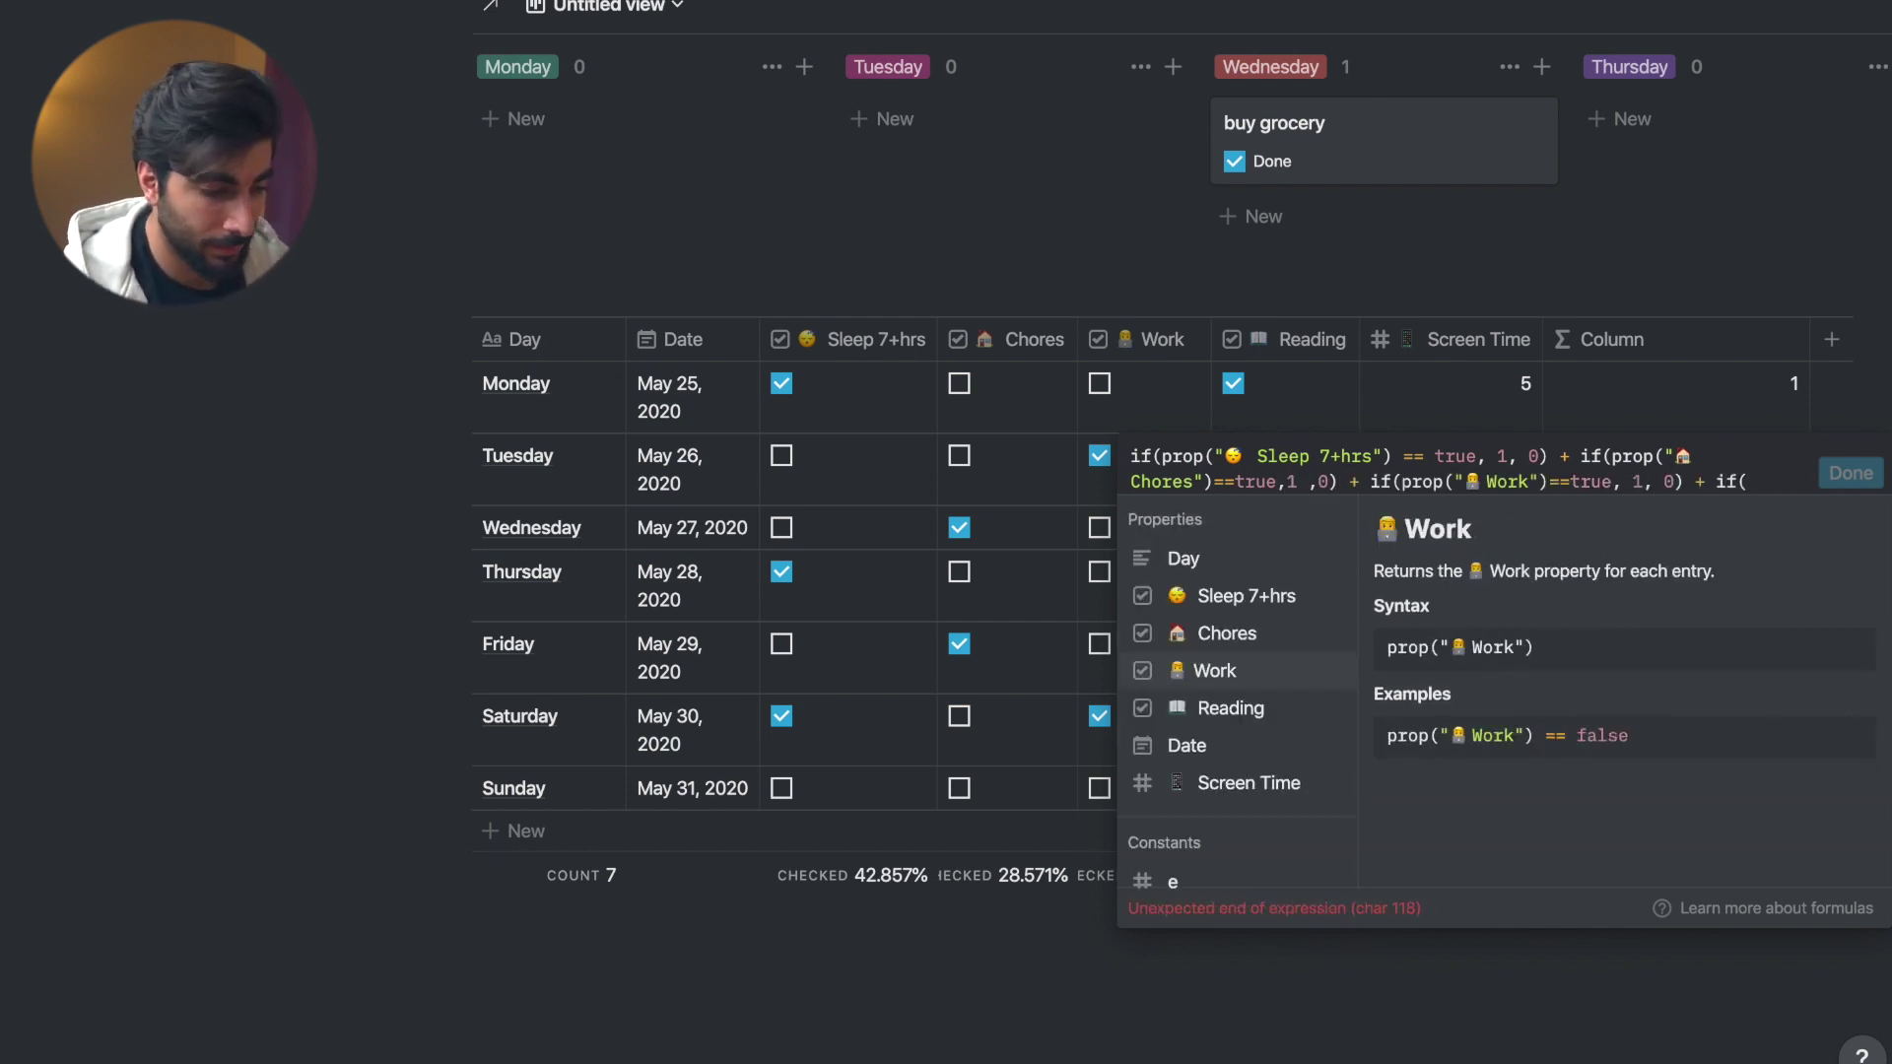
left_click(1230, 708)
type("==true, 1, ")
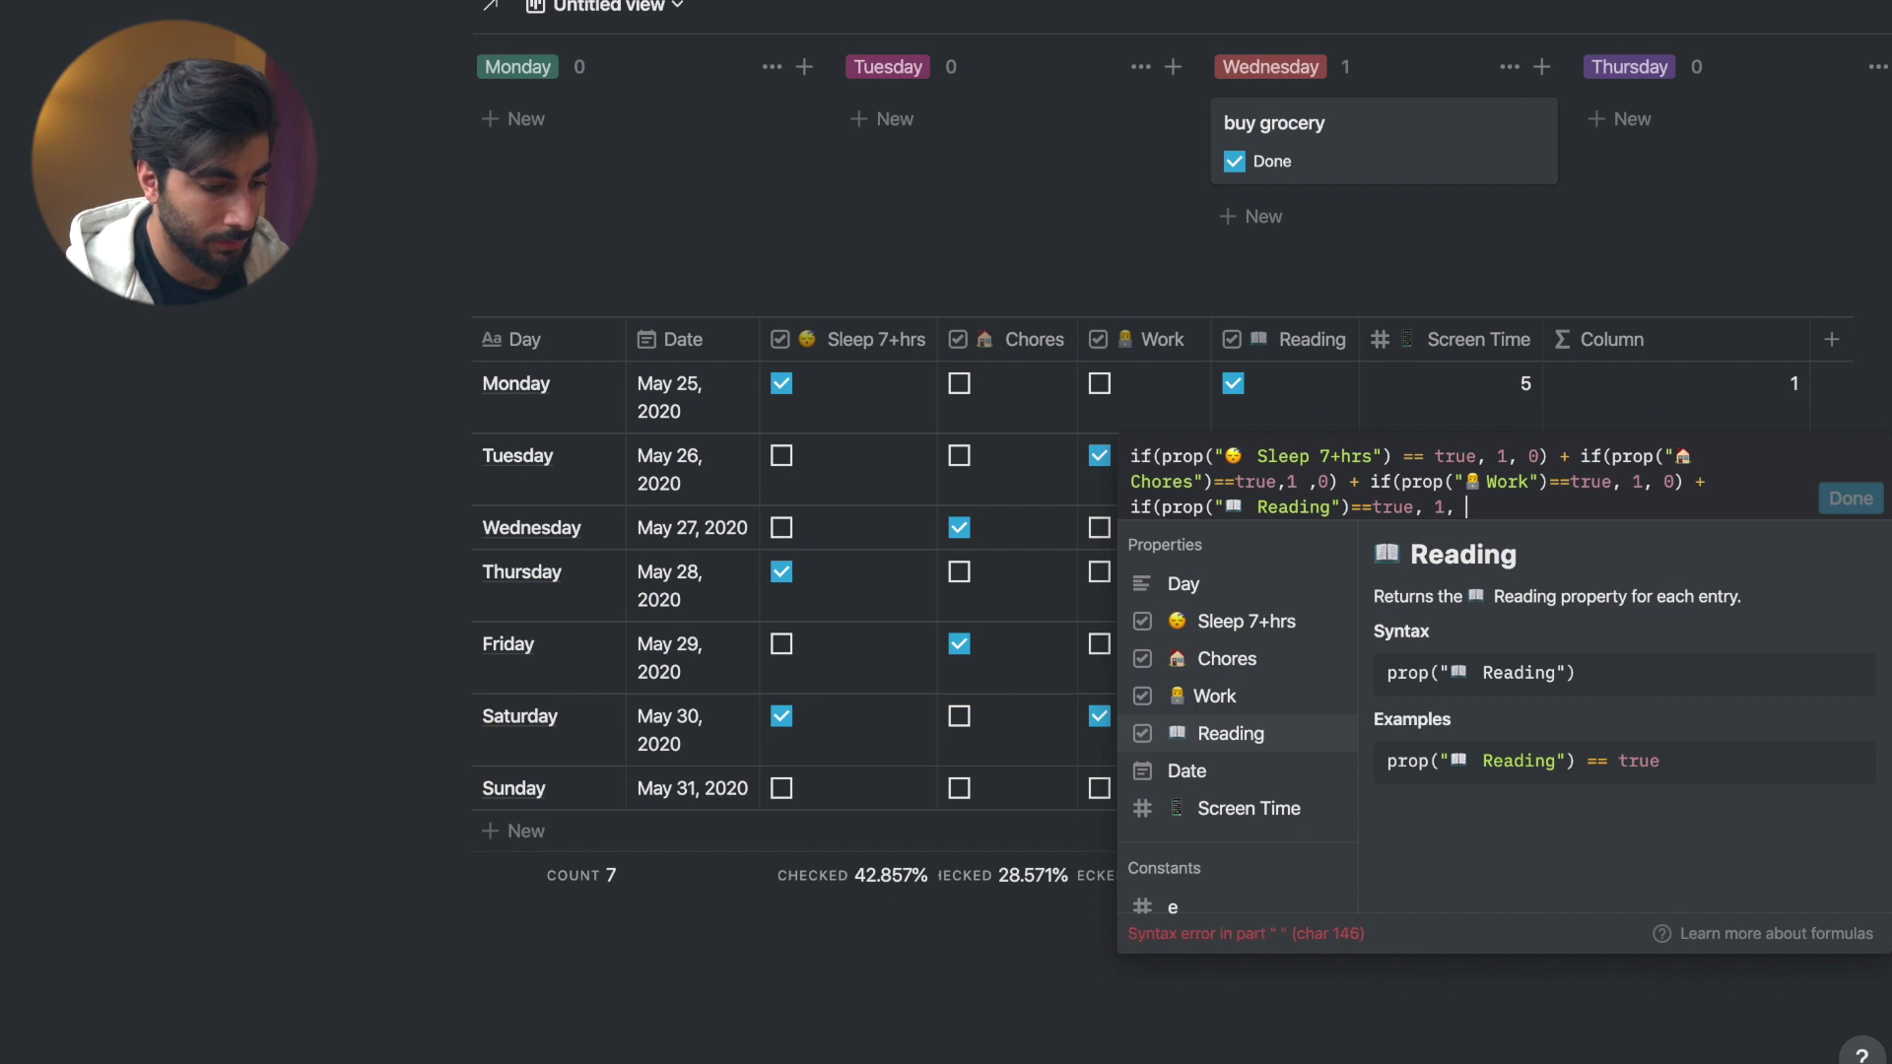
type("0)")
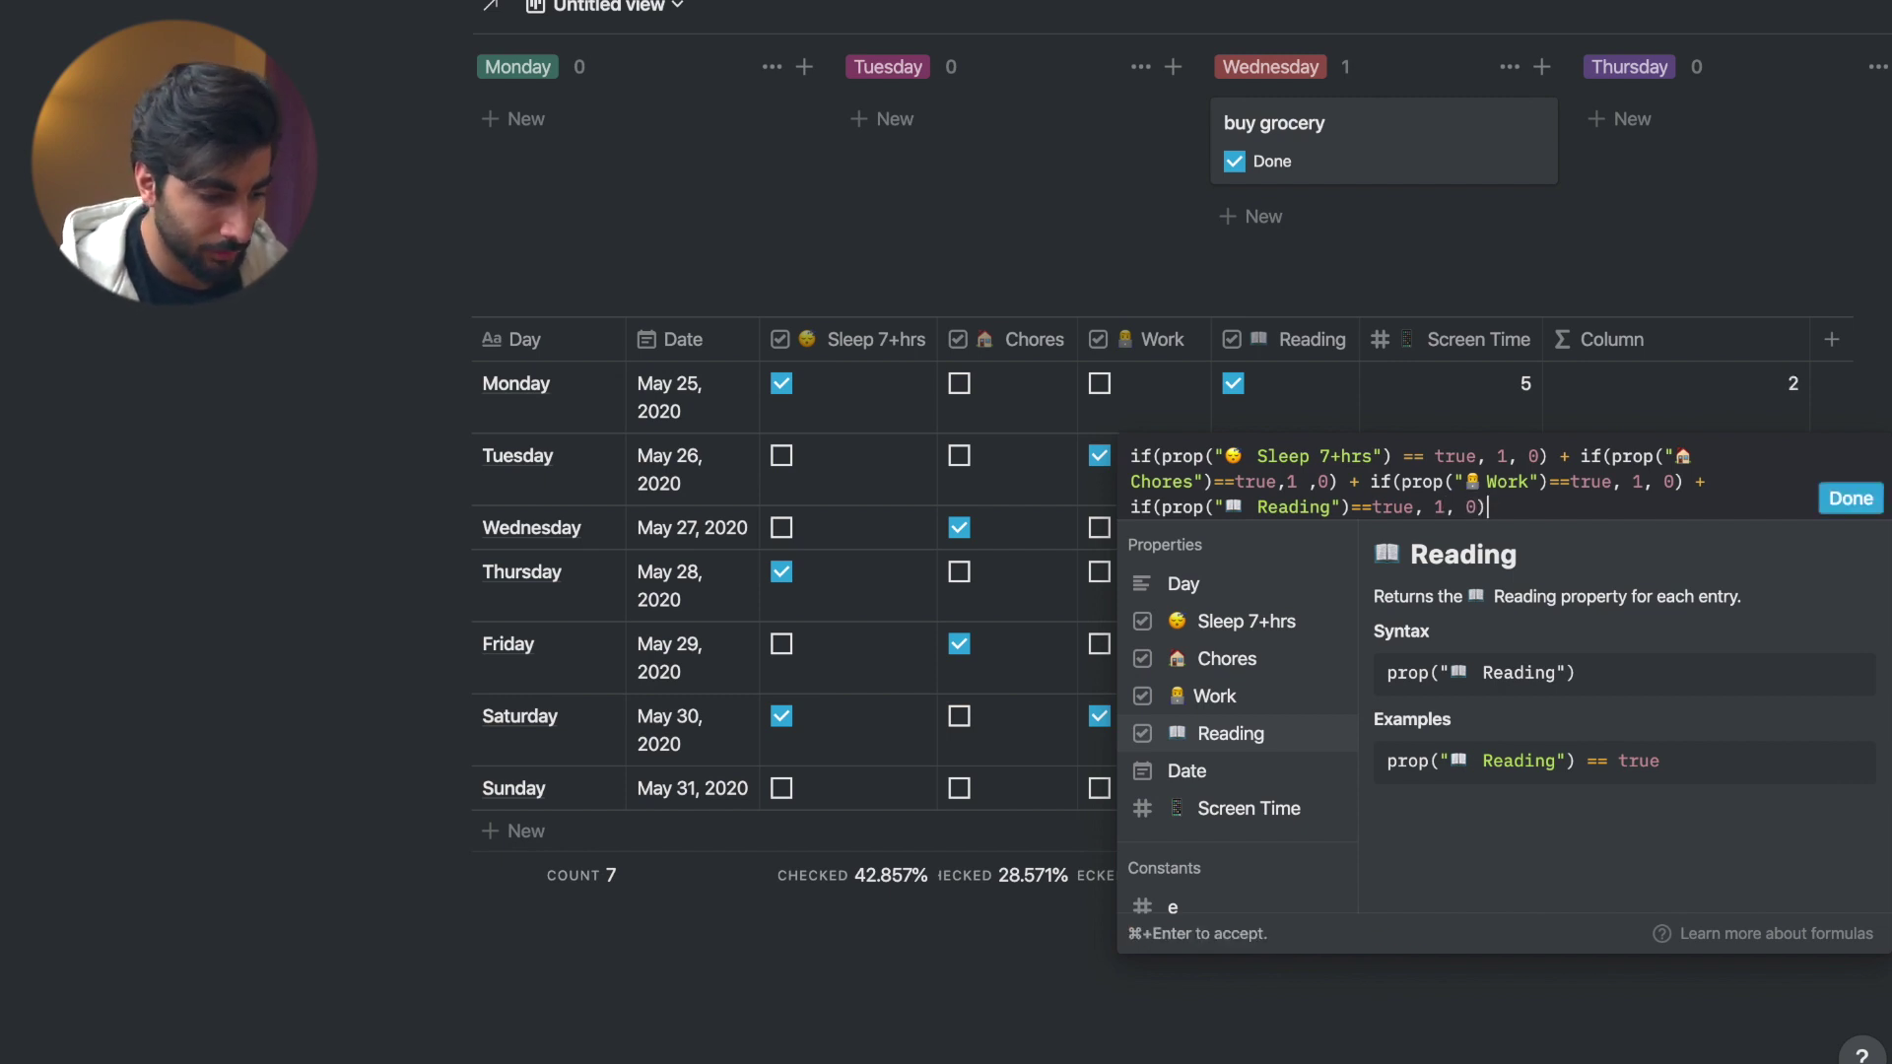
left_click(1841, 502)
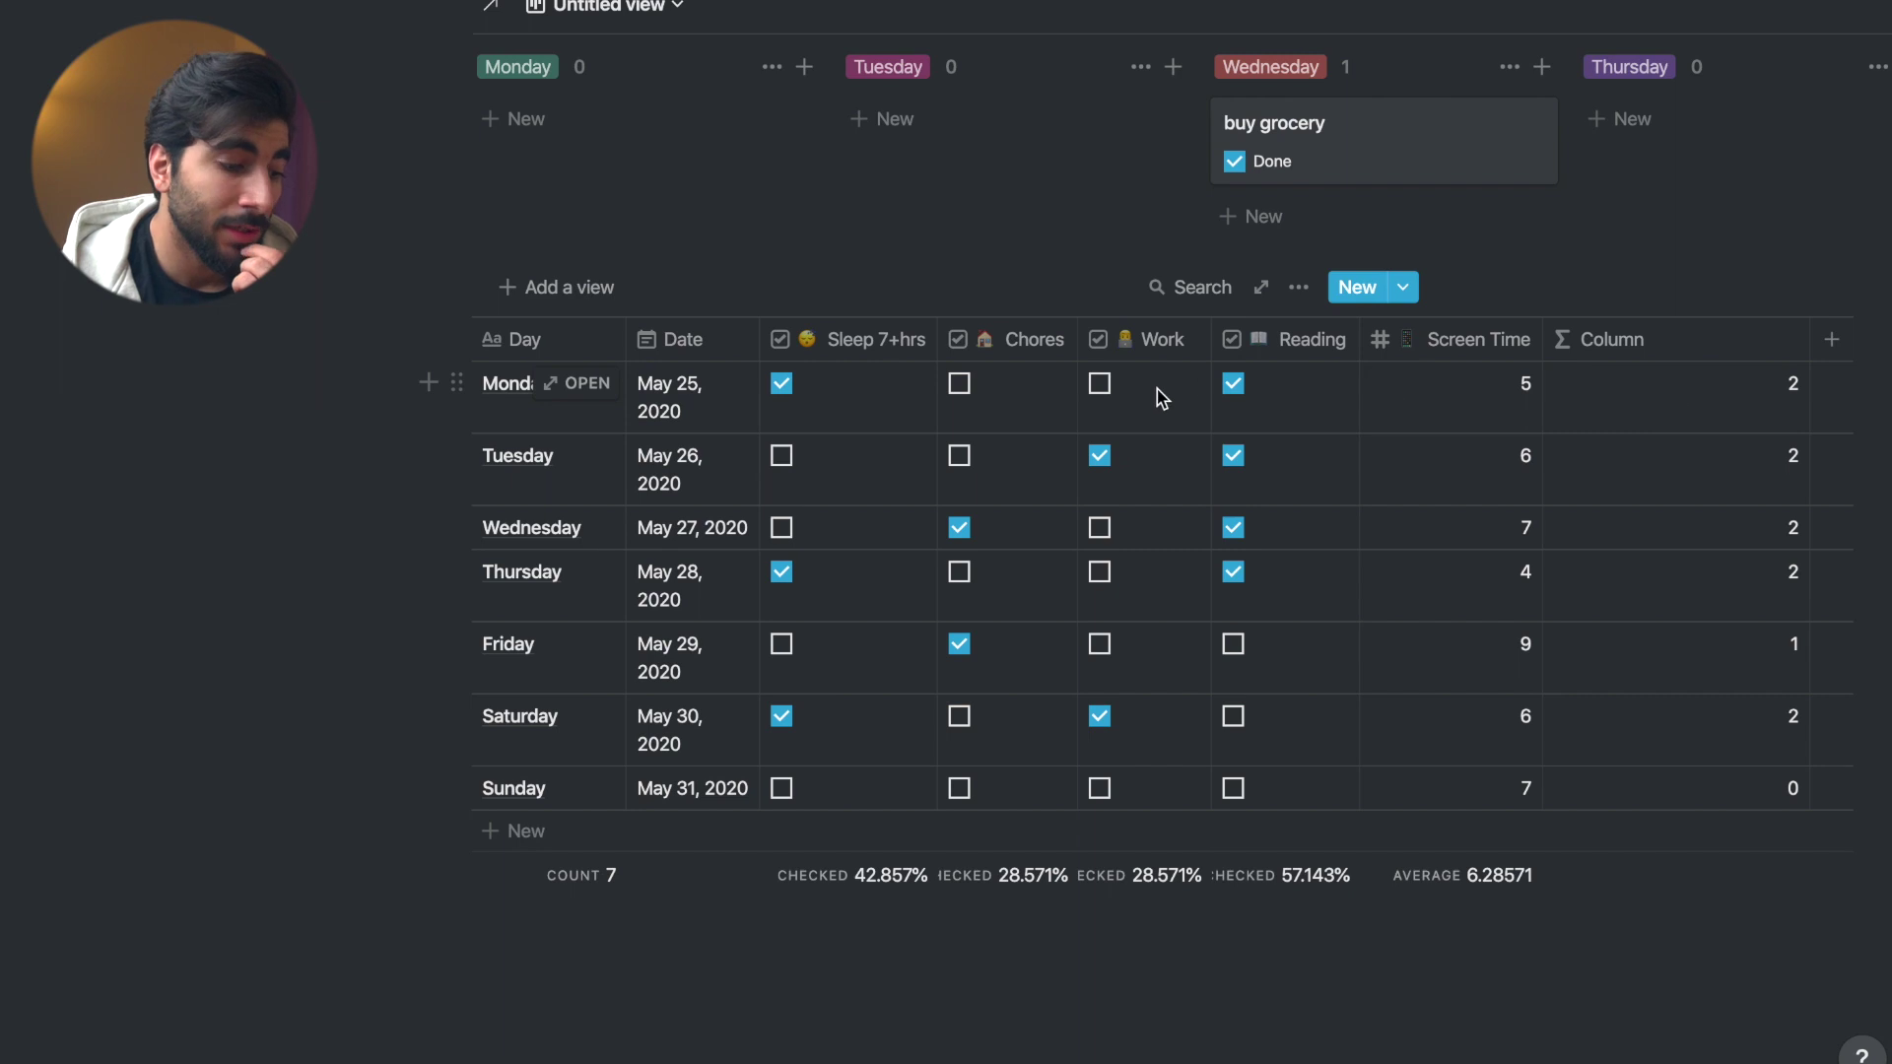
- Tick Monday's Work and Chores habits and set the Column footer to Average
left_click(1102, 387)
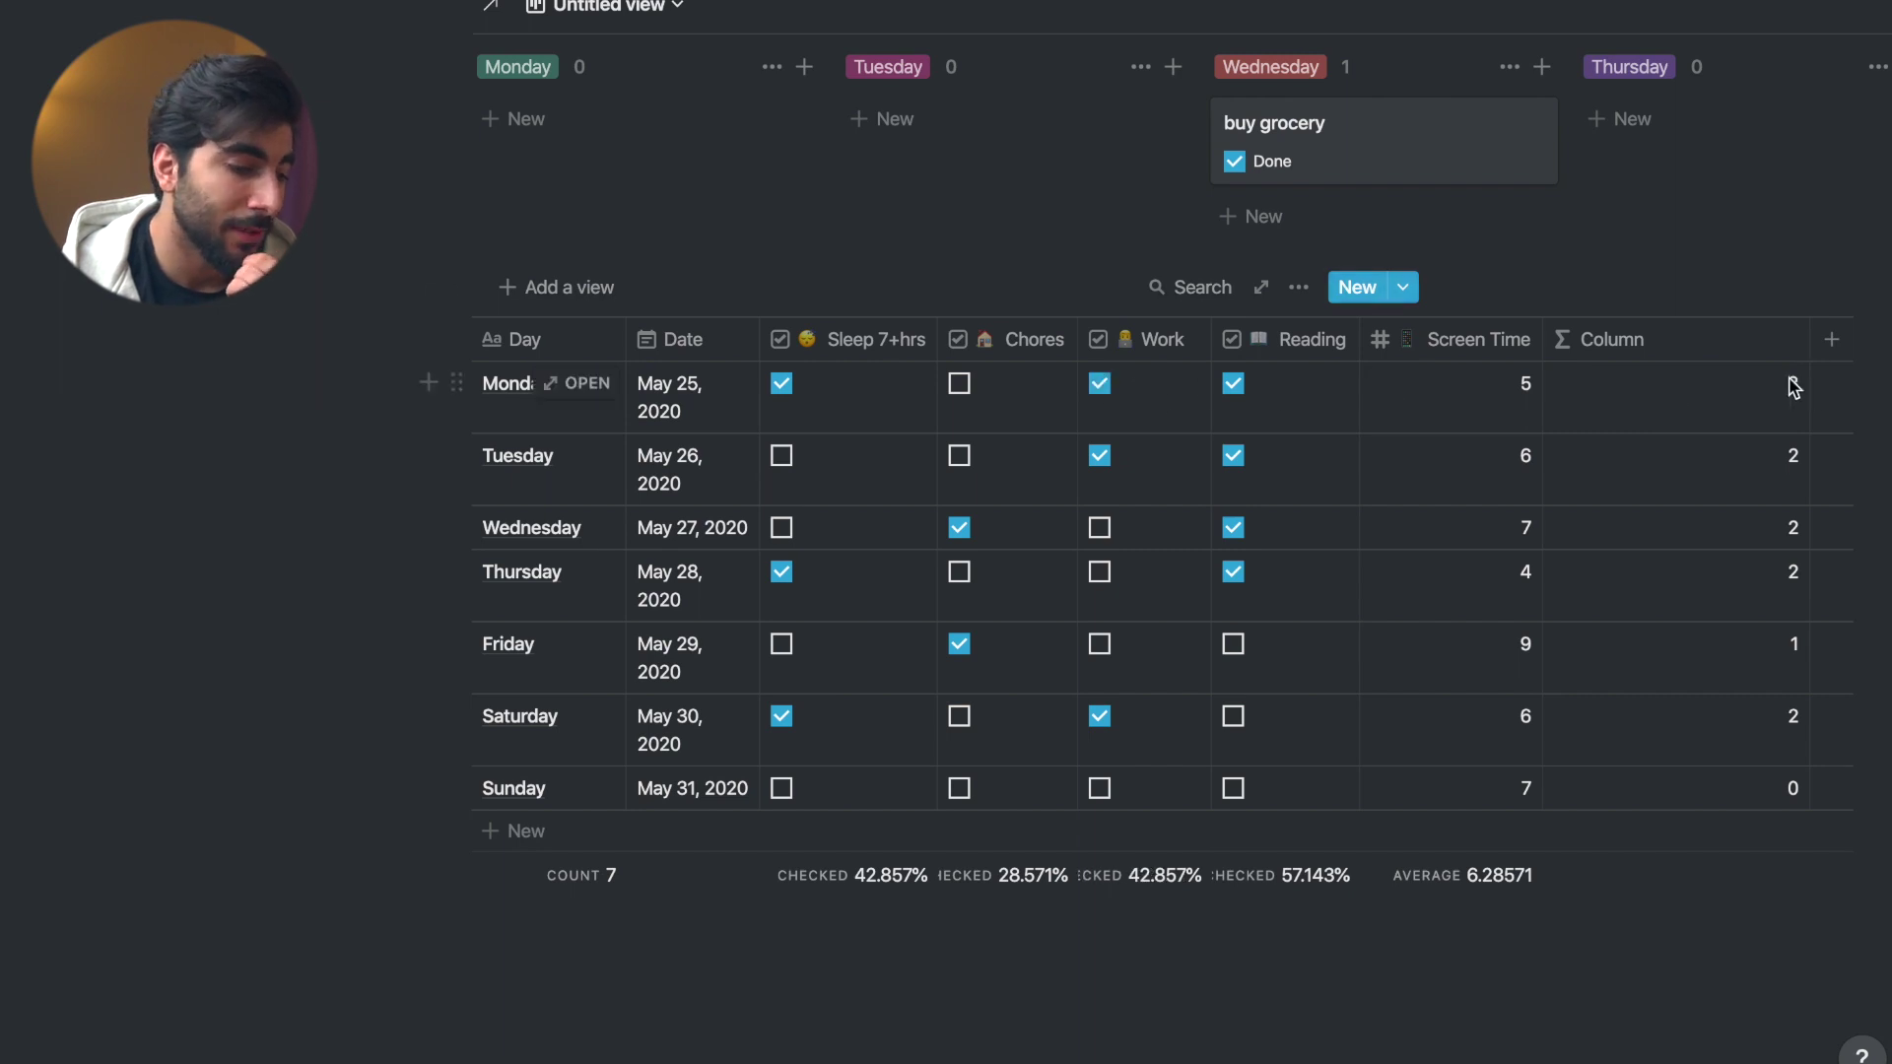
left_click(960, 384)
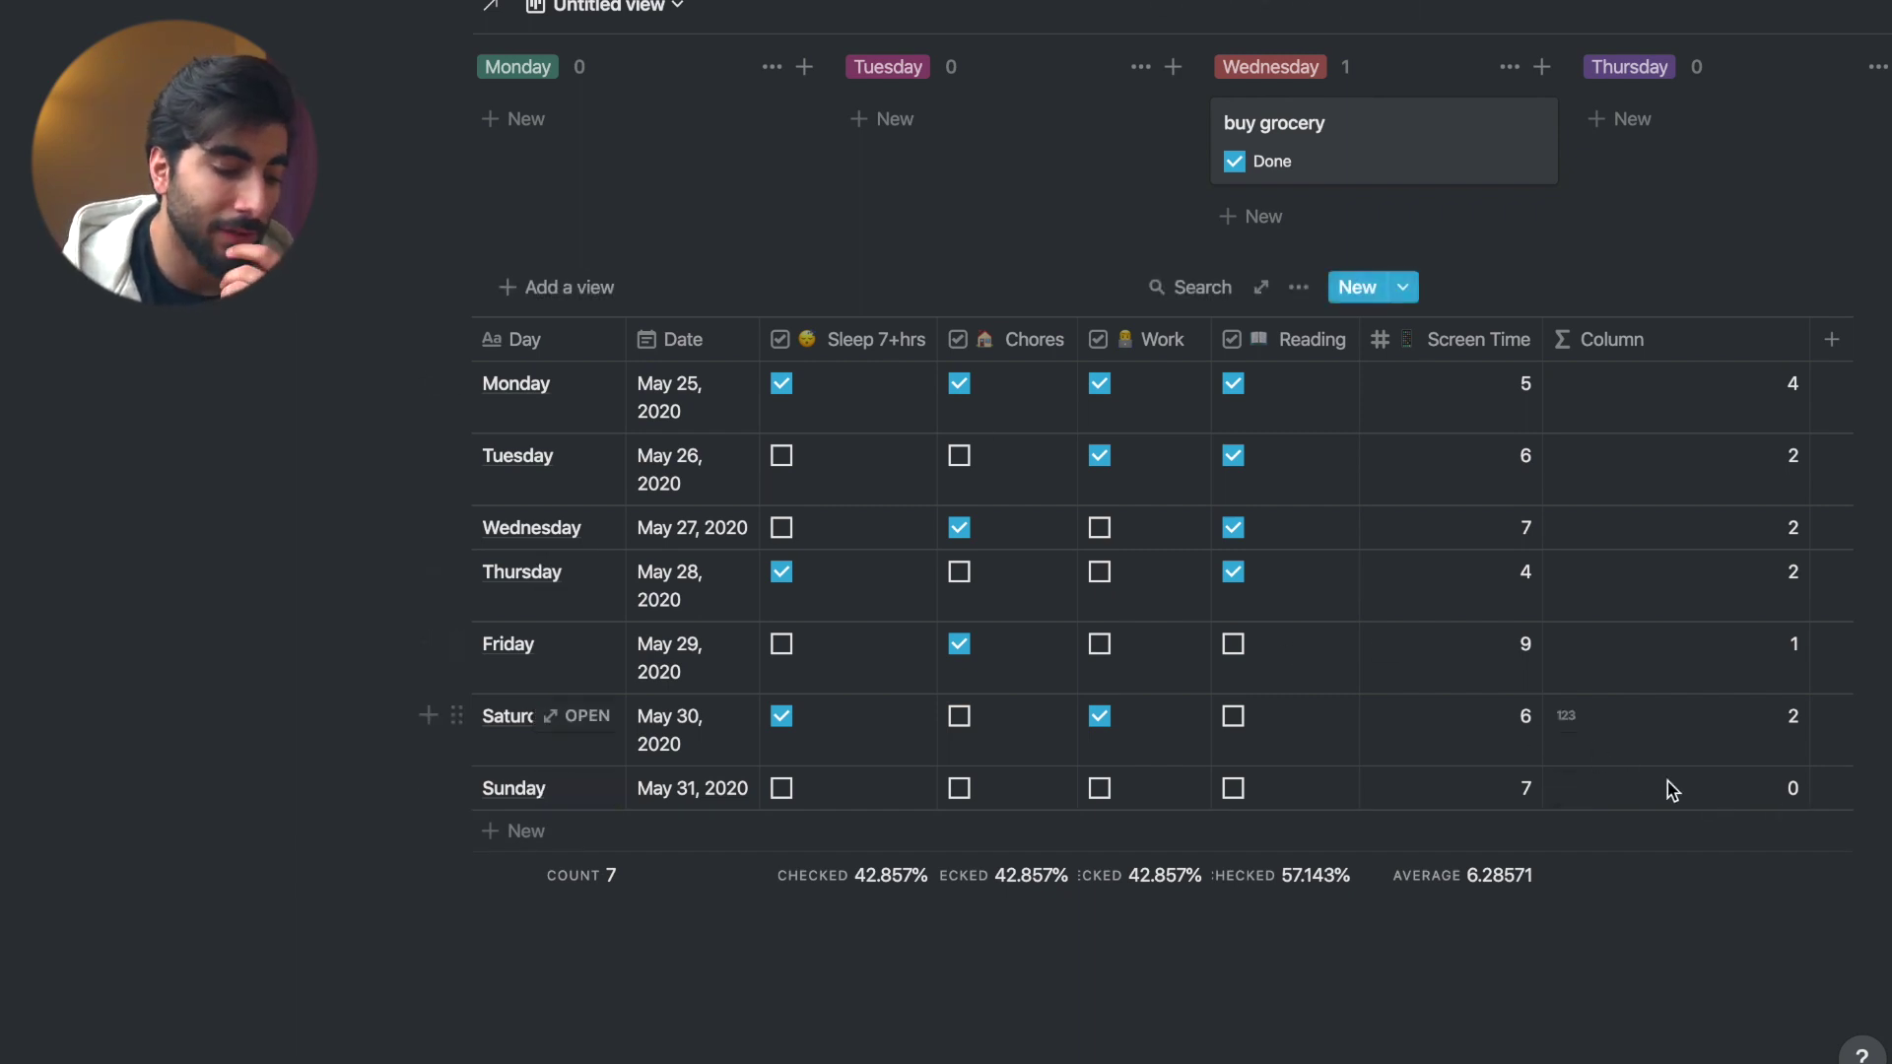
left_click(1750, 891)
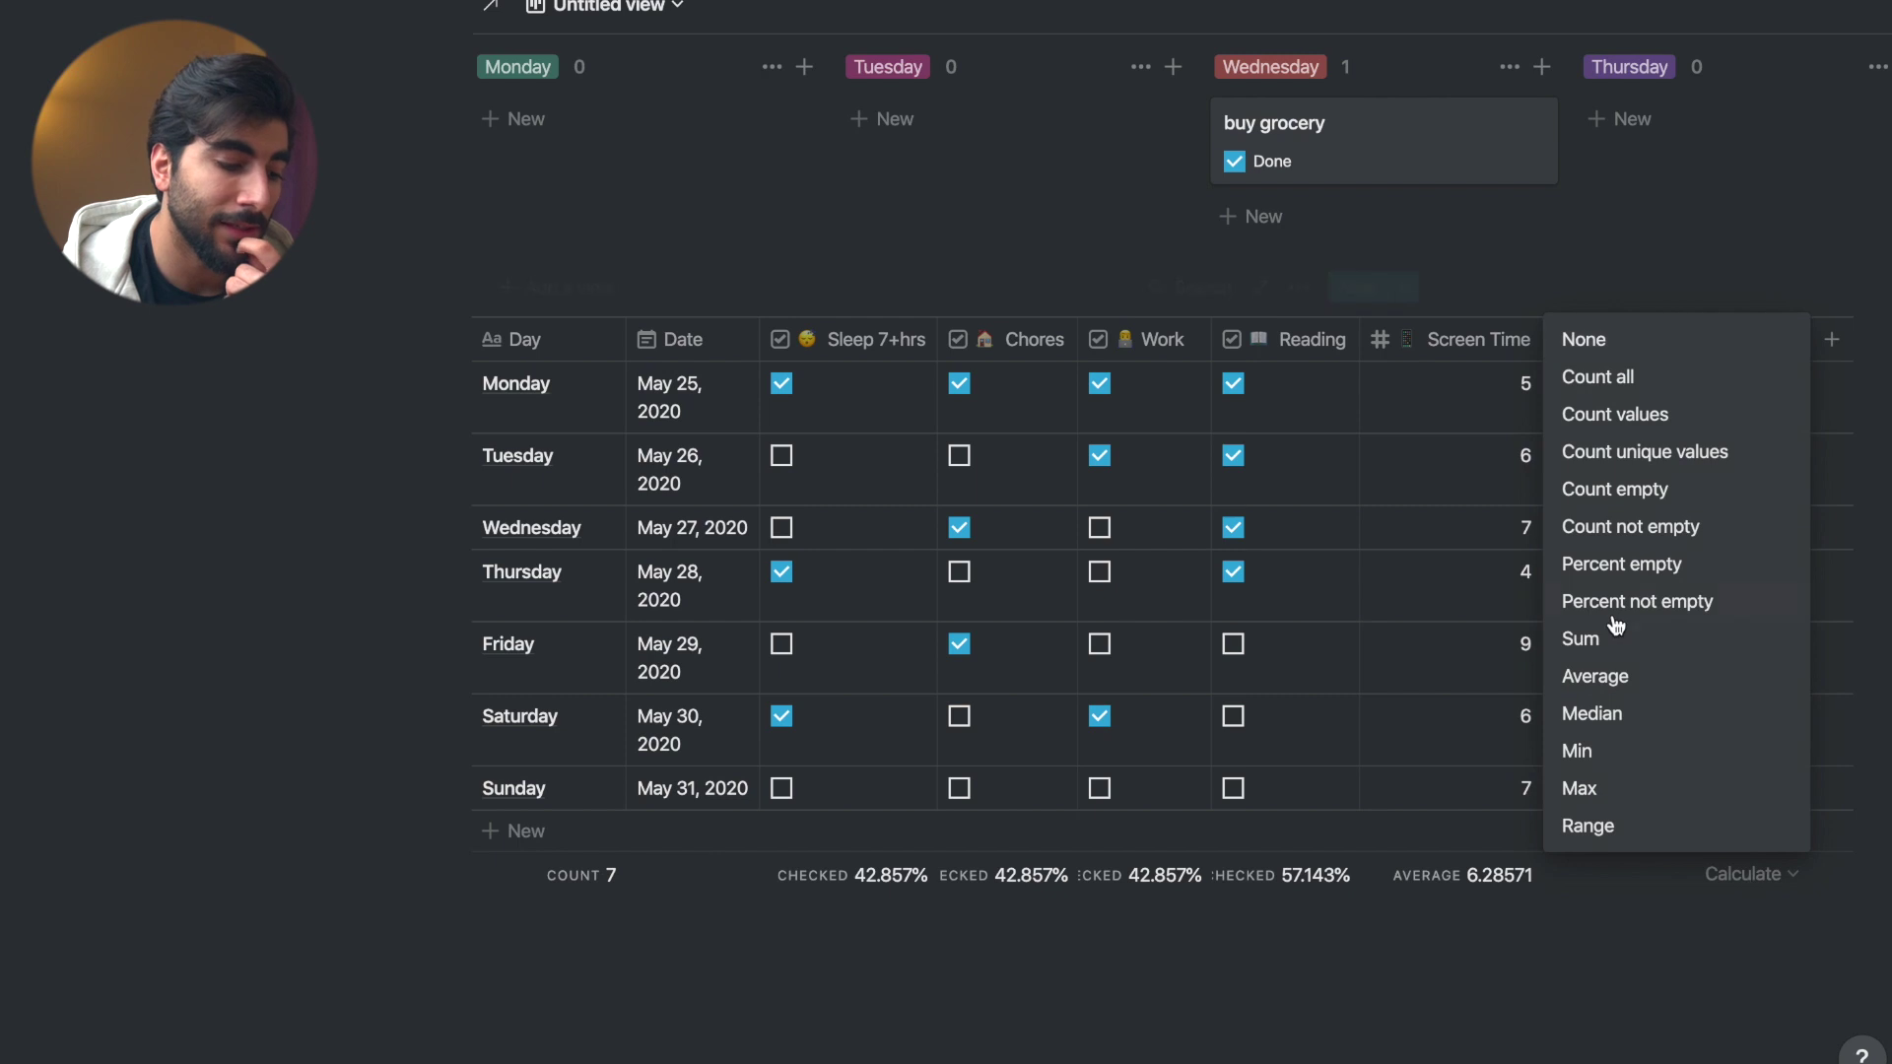
left_click(1612, 682)
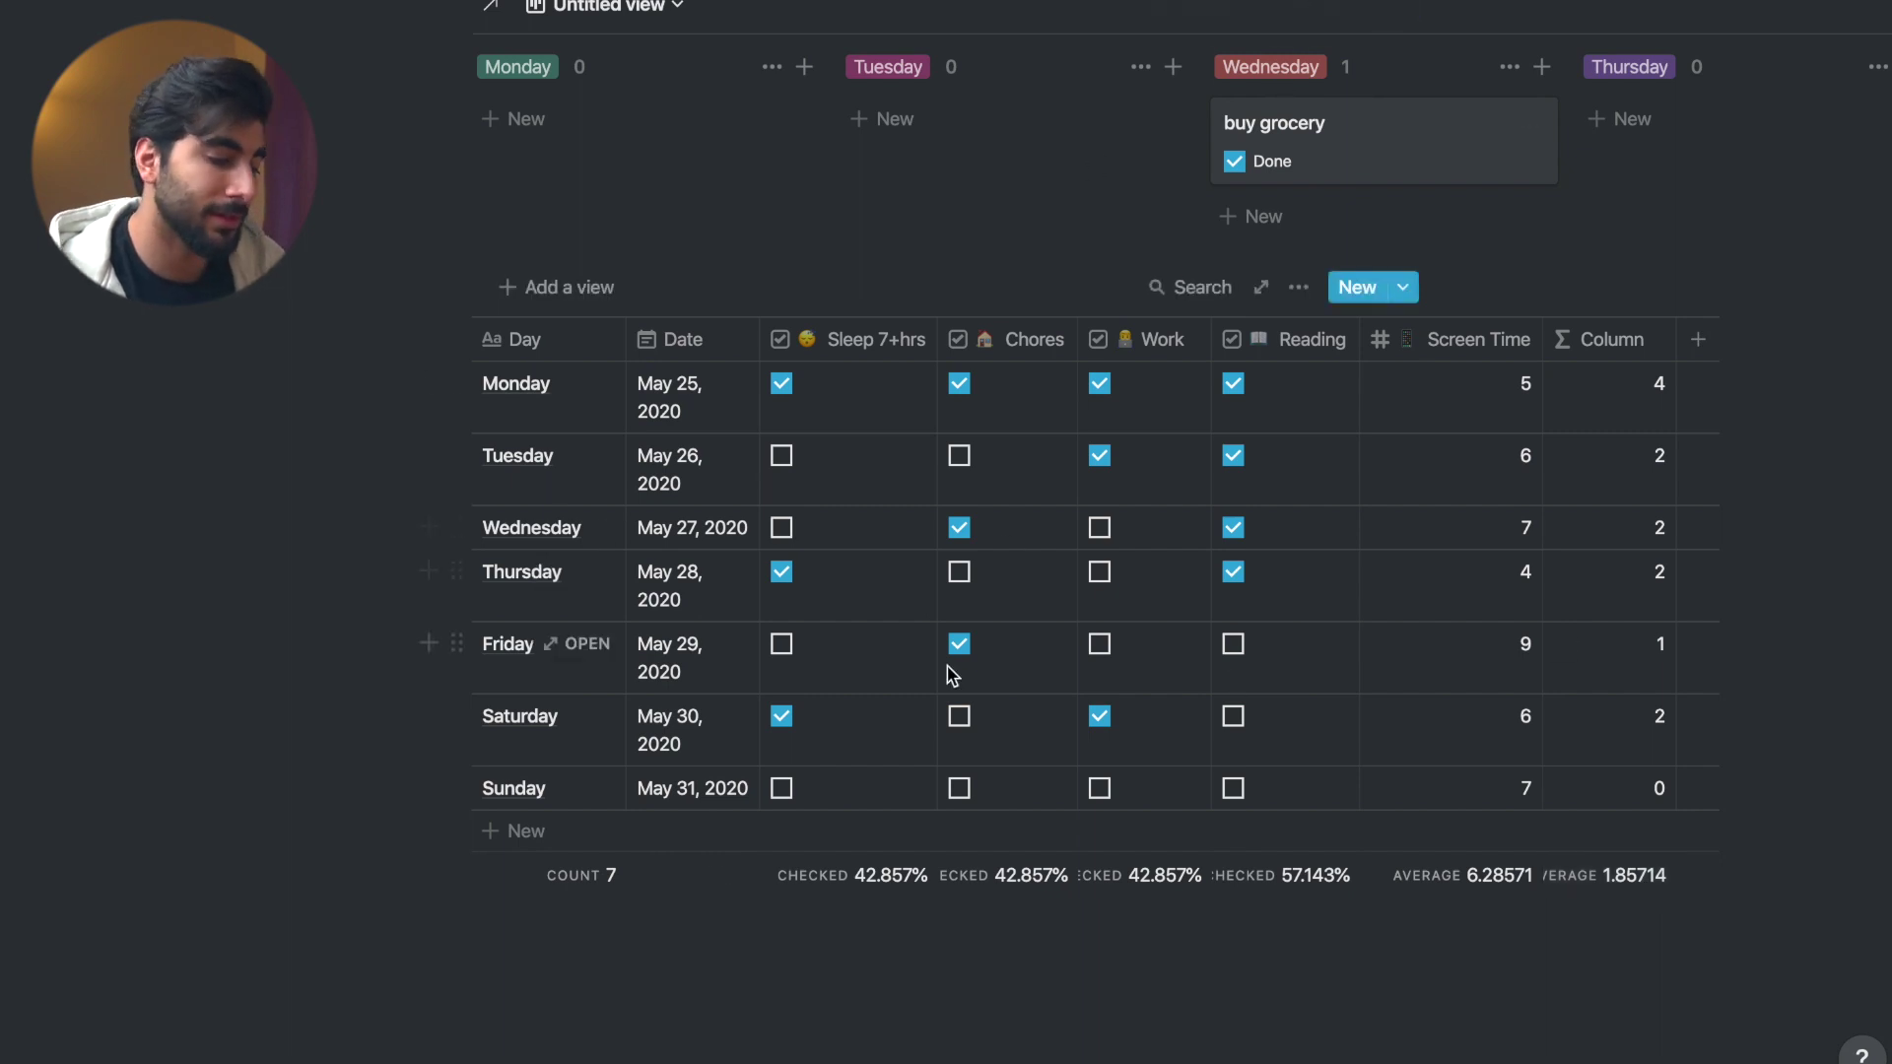
- Tick Wednesday's Work habit and add an empty block below the table
left_click(1099, 527)
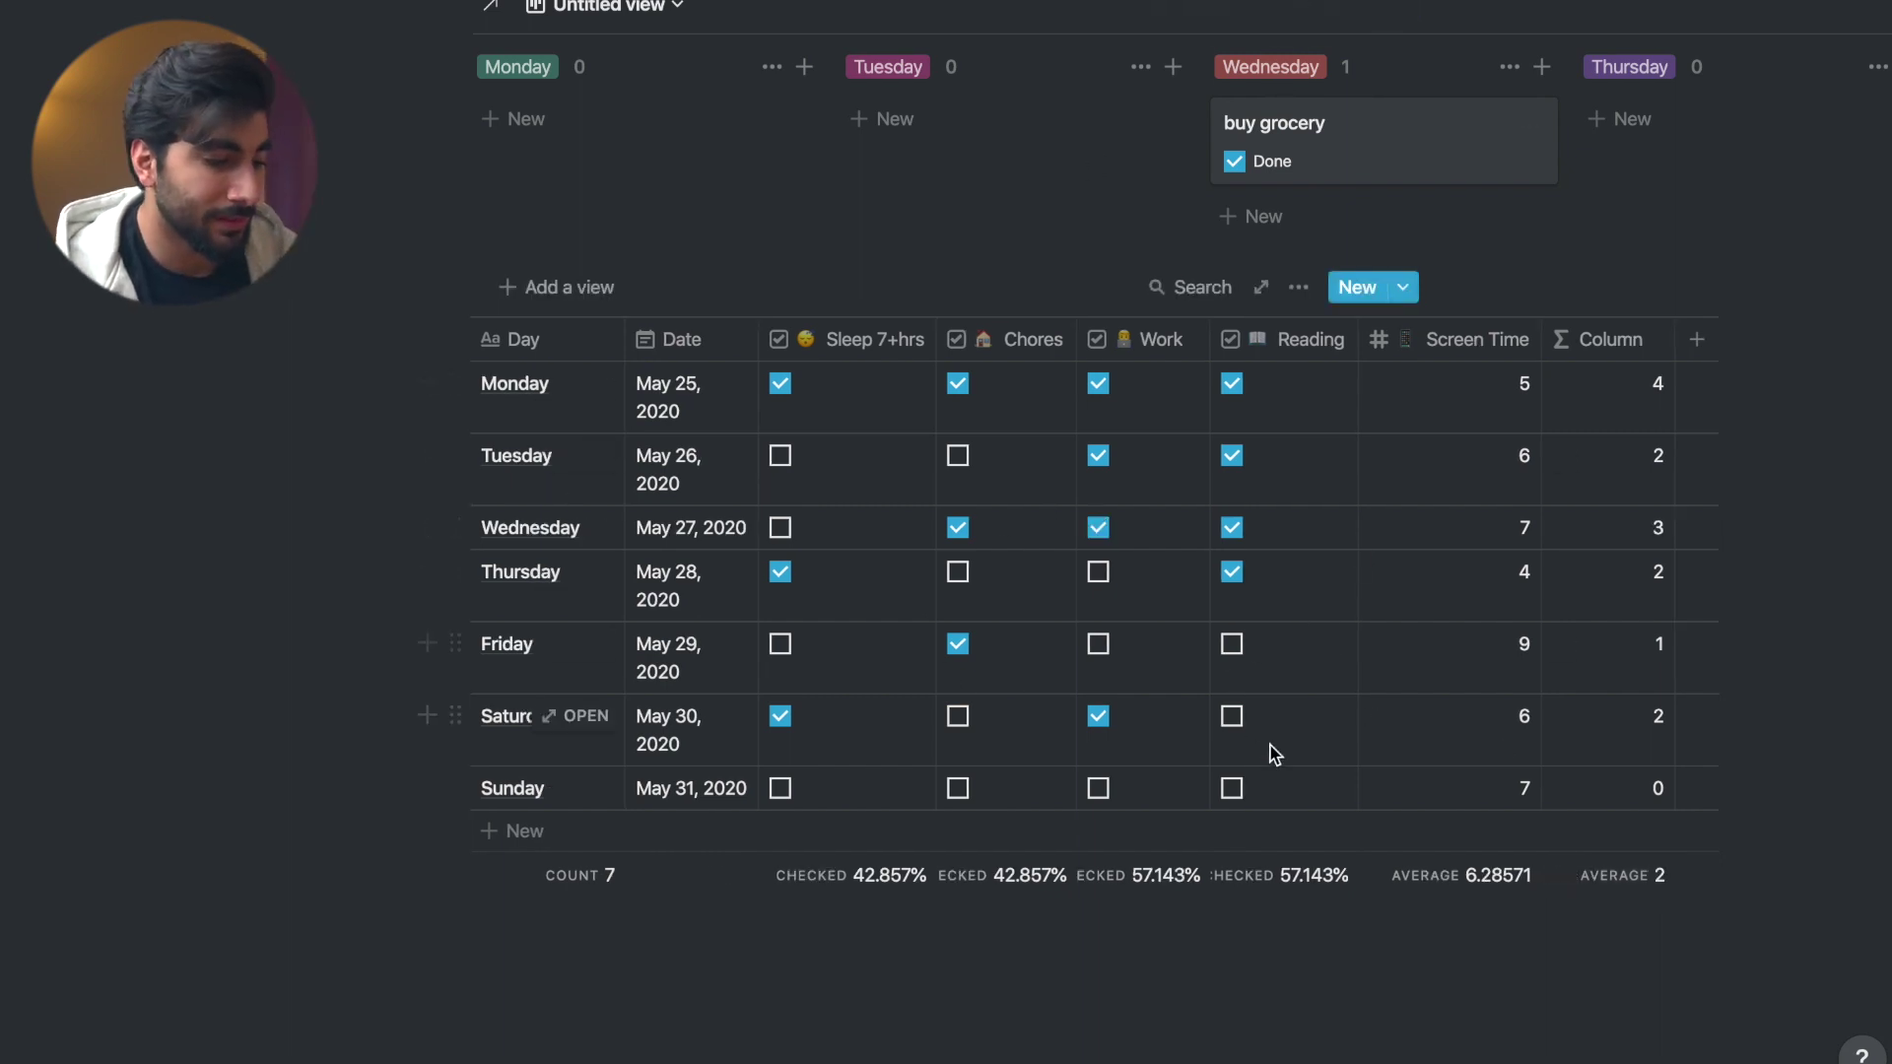
scroll(1119, 645, "down", 2)
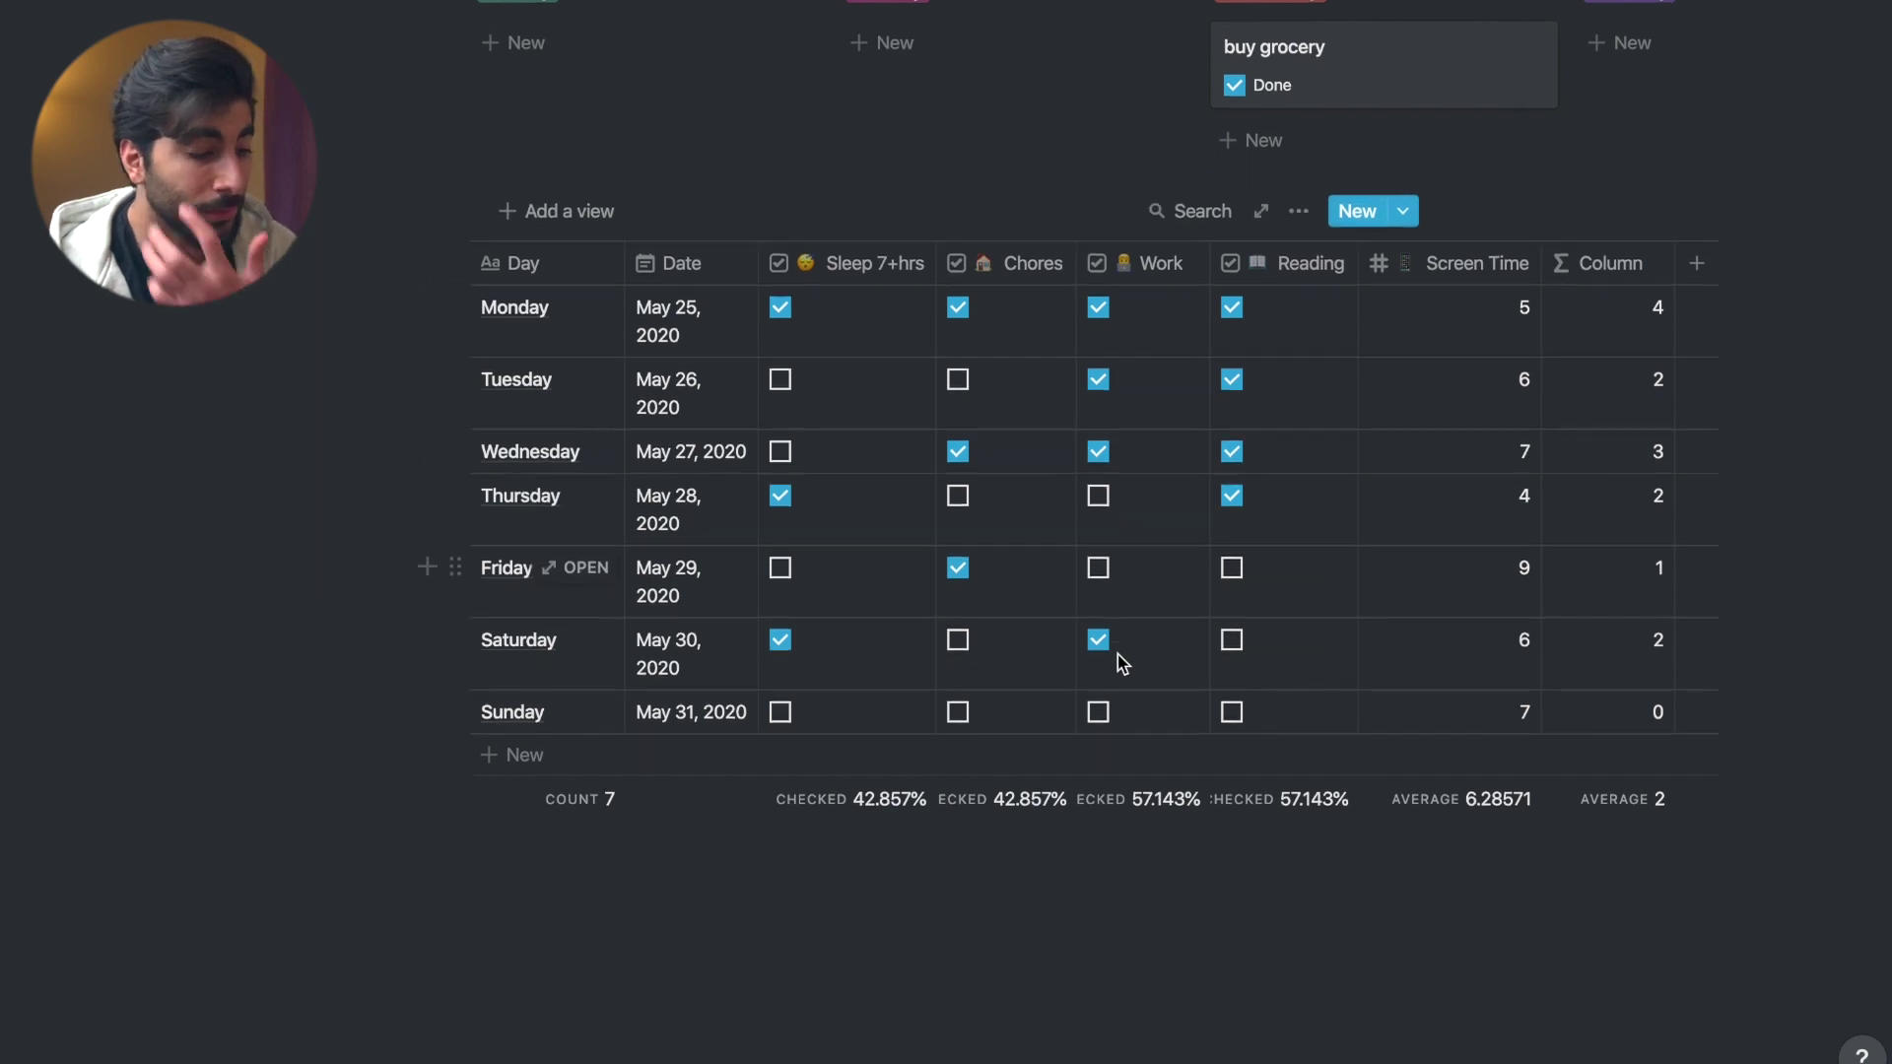
scroll(1117, 660, "down", 1)
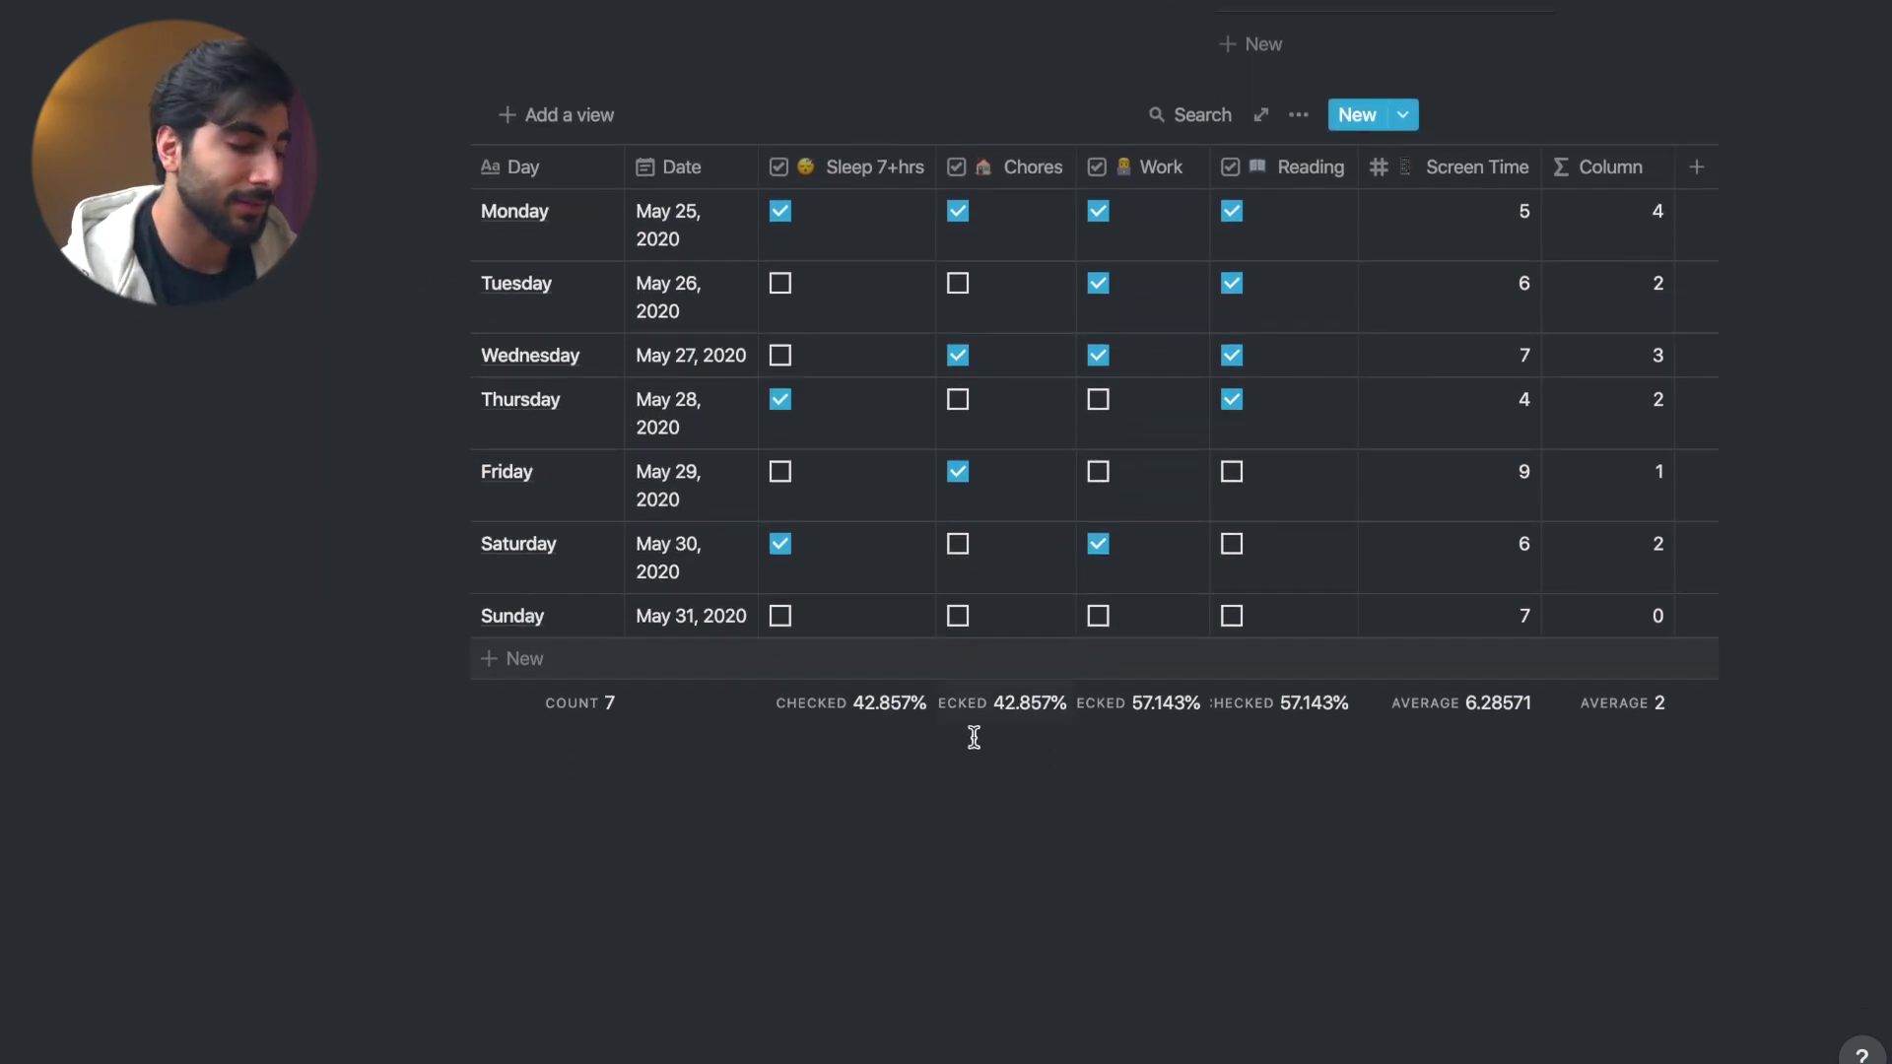
left_click(904, 782)
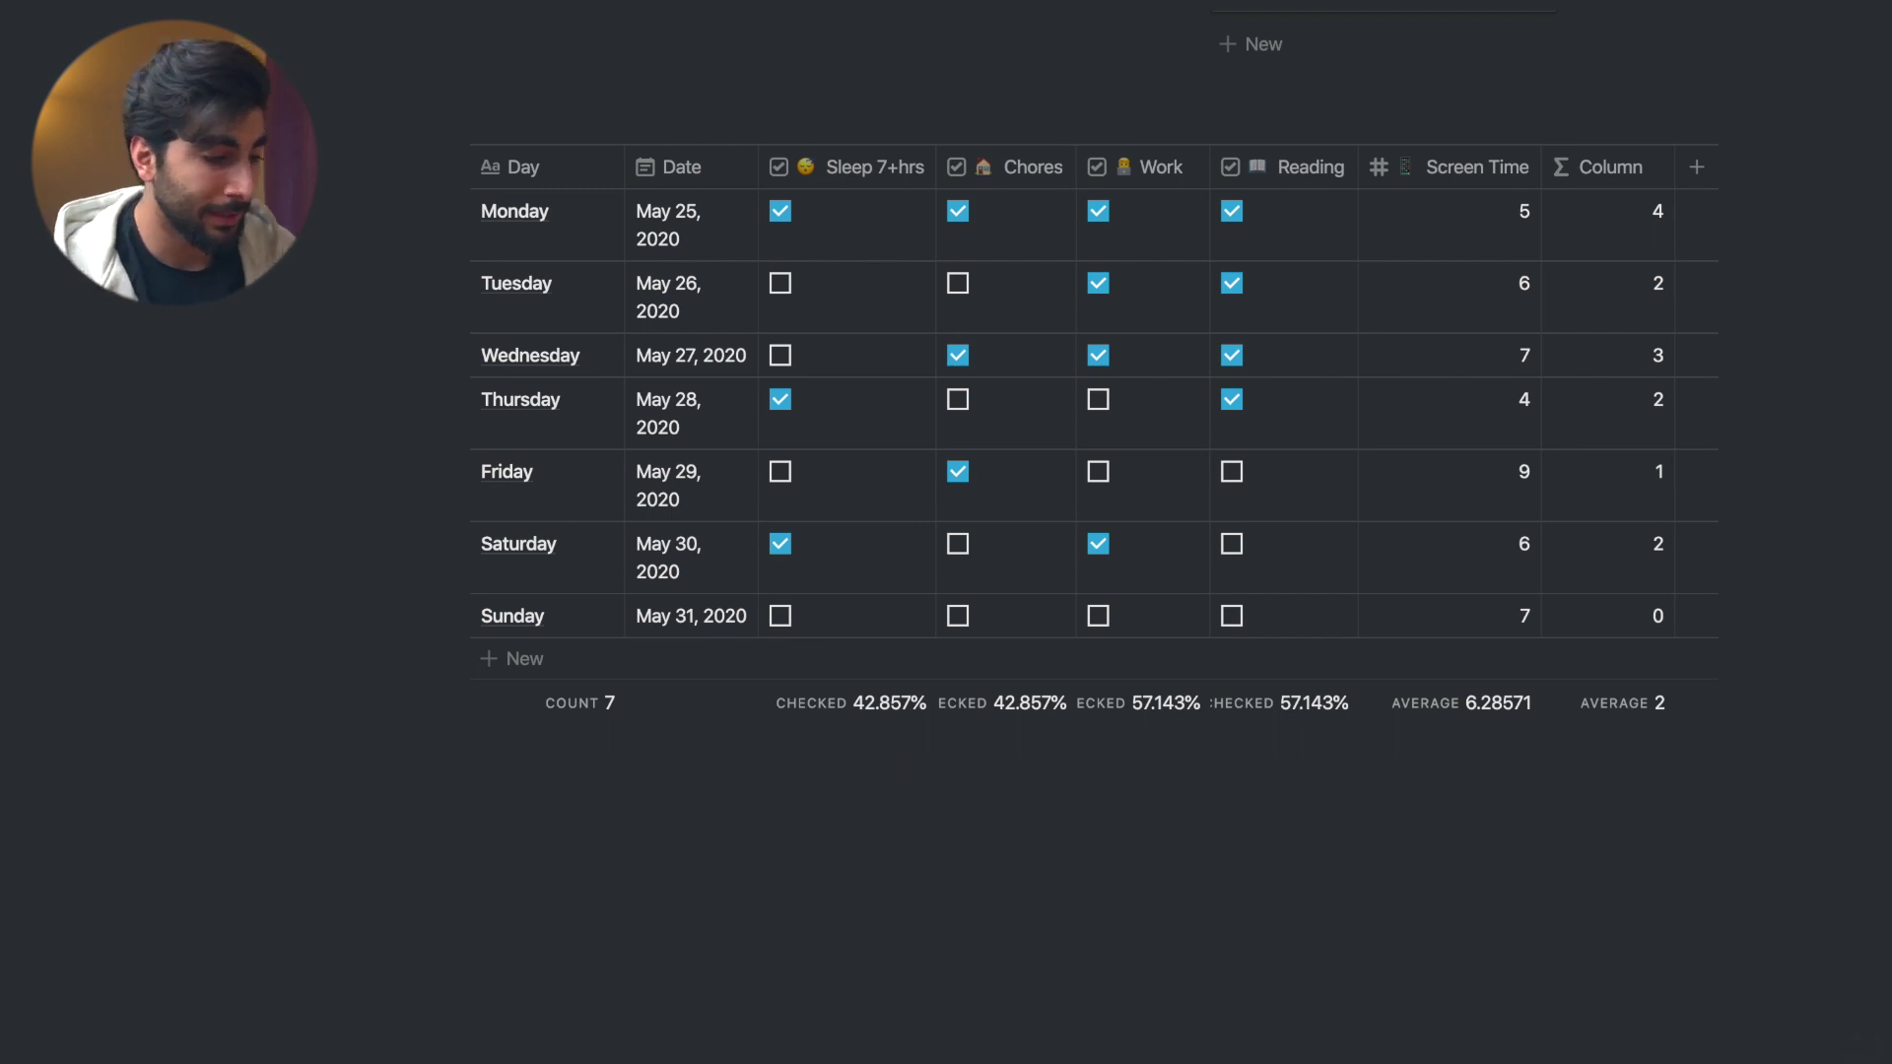
- Scroll back up the Notion weekly page
scroll(870, 676, "up", 3)
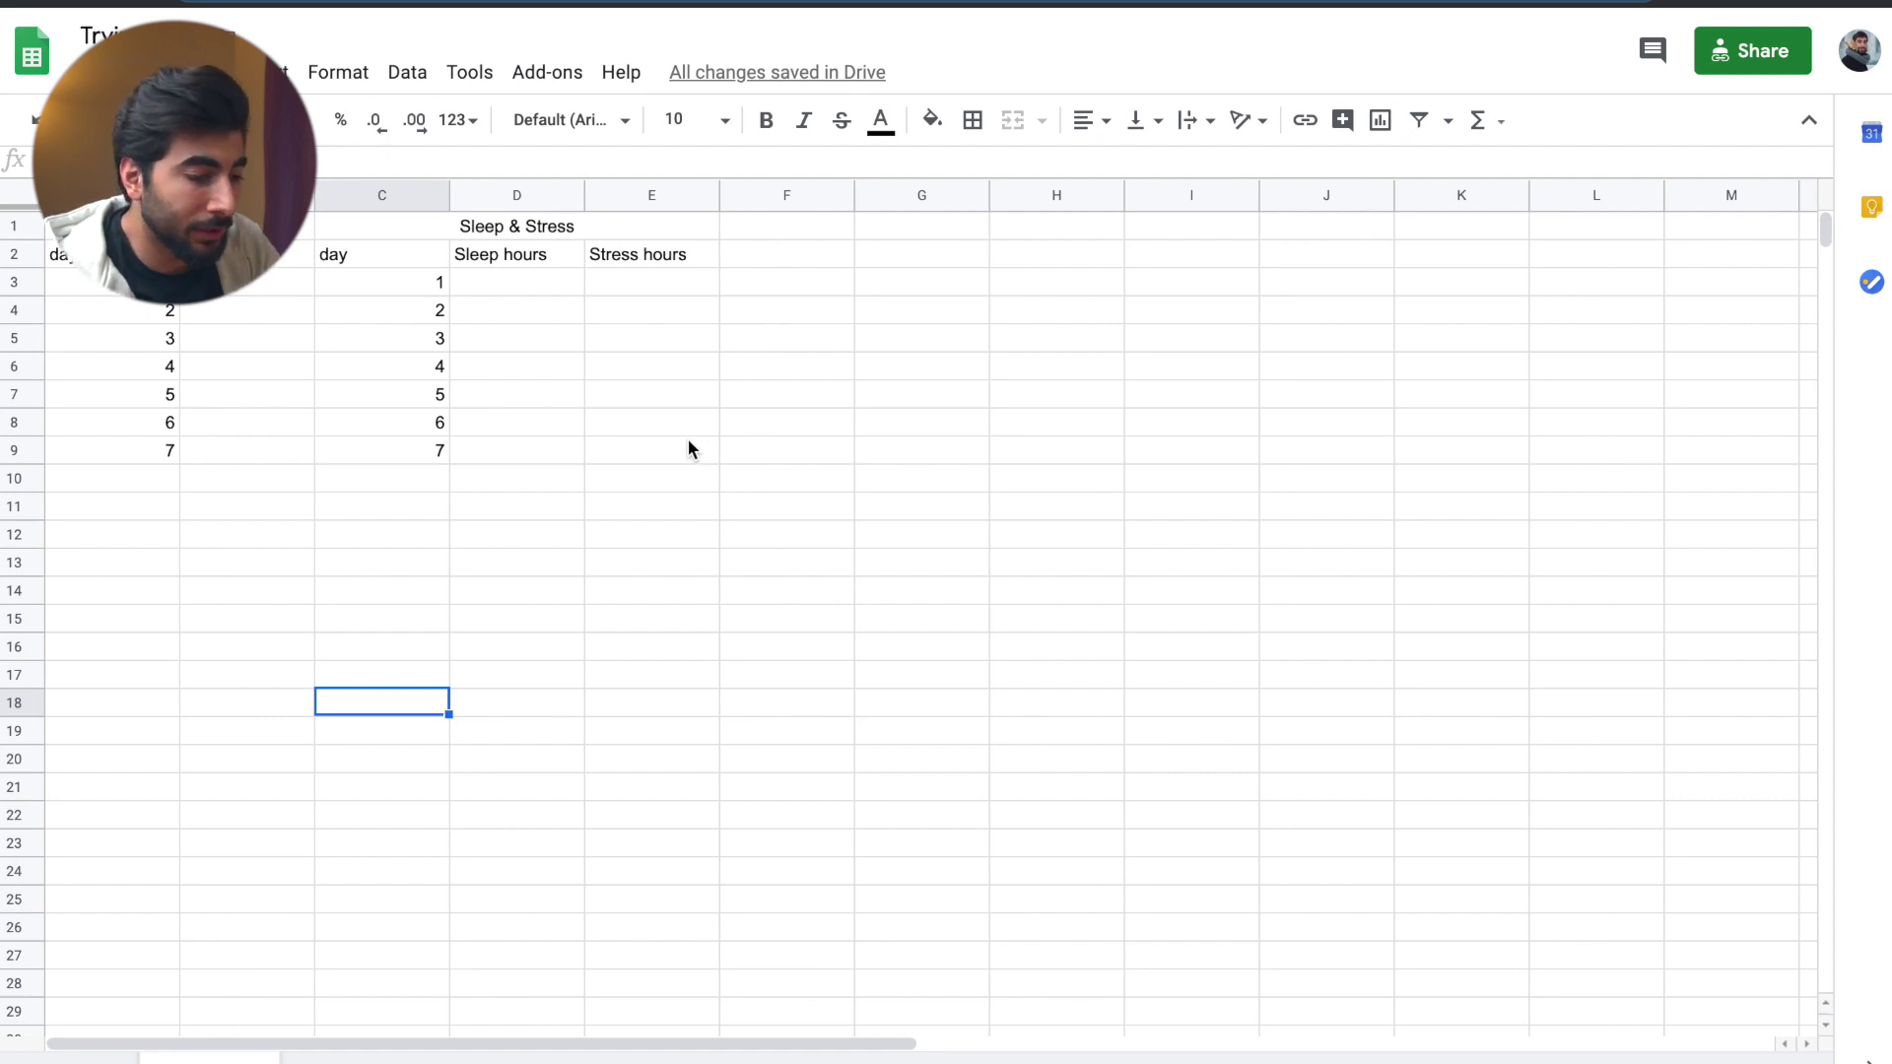
- Enter sleep hours 7, 6, 9, 8, 7, 5, 4 down column D from D3
left_click(540, 286)
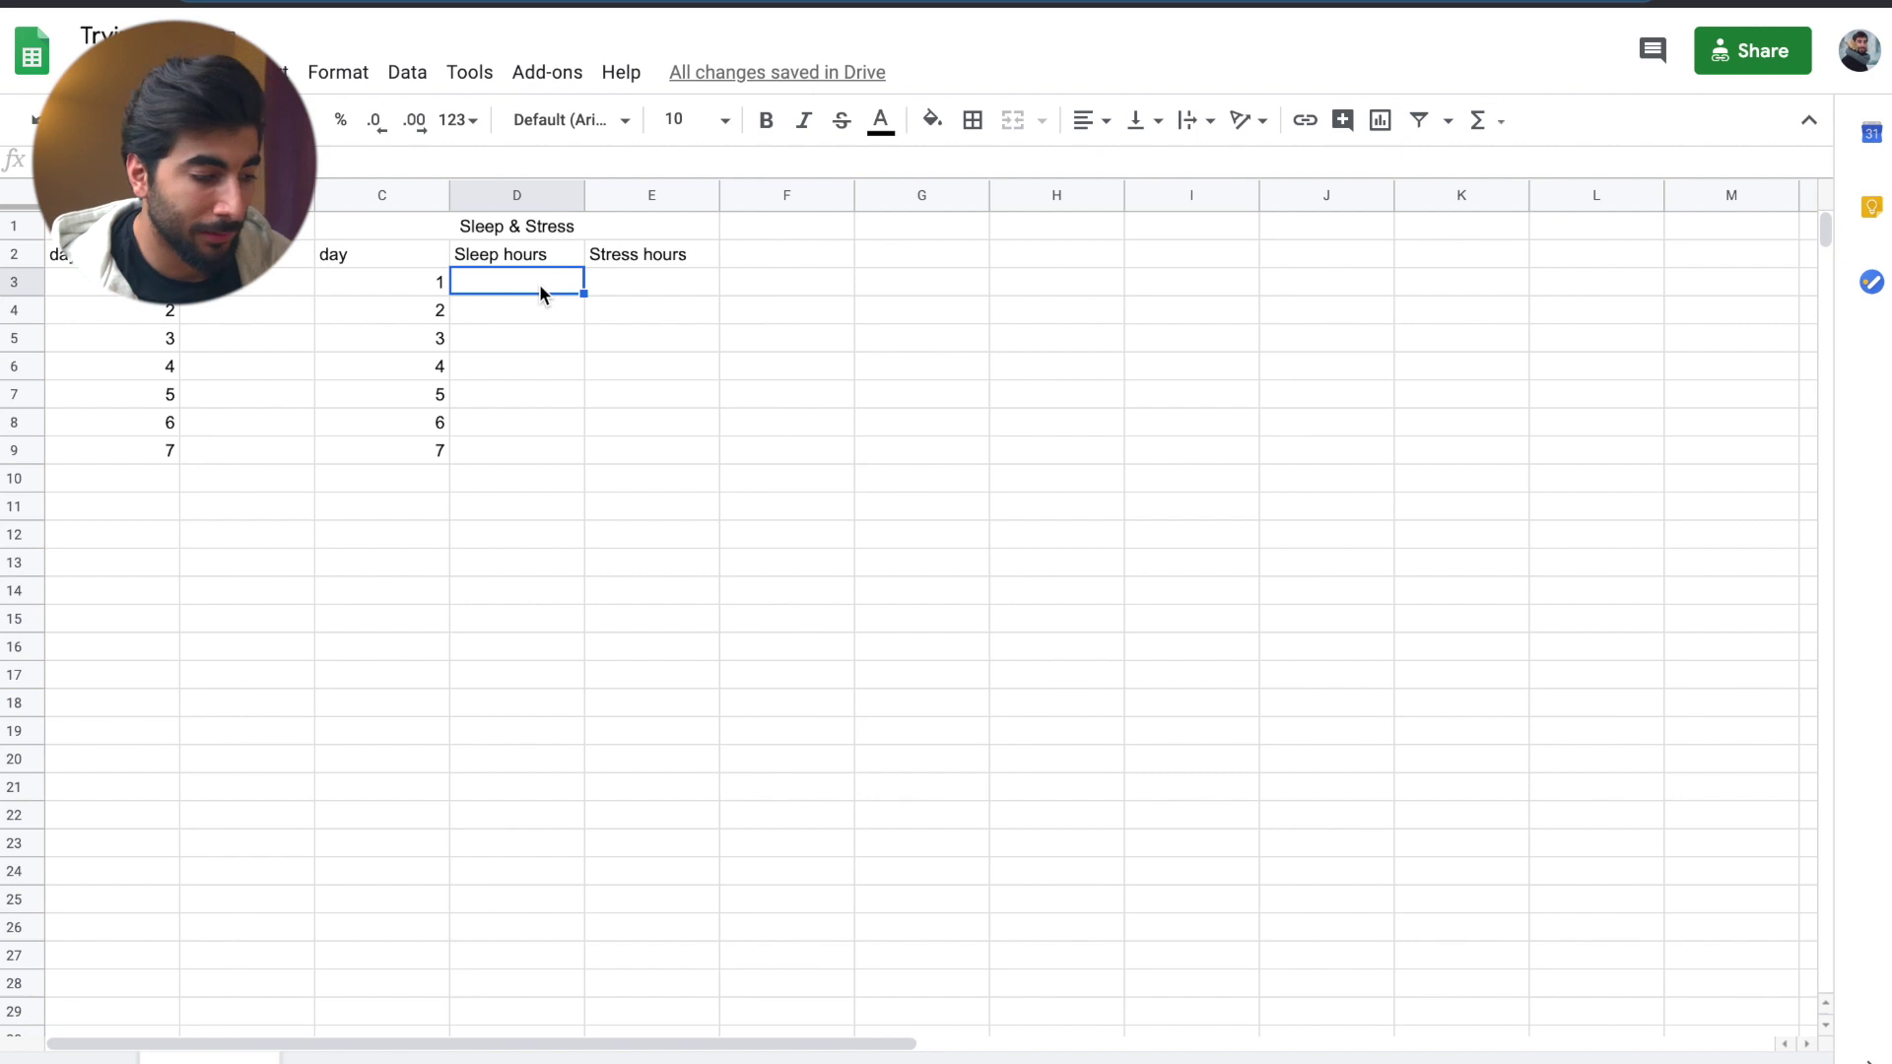
type("2")
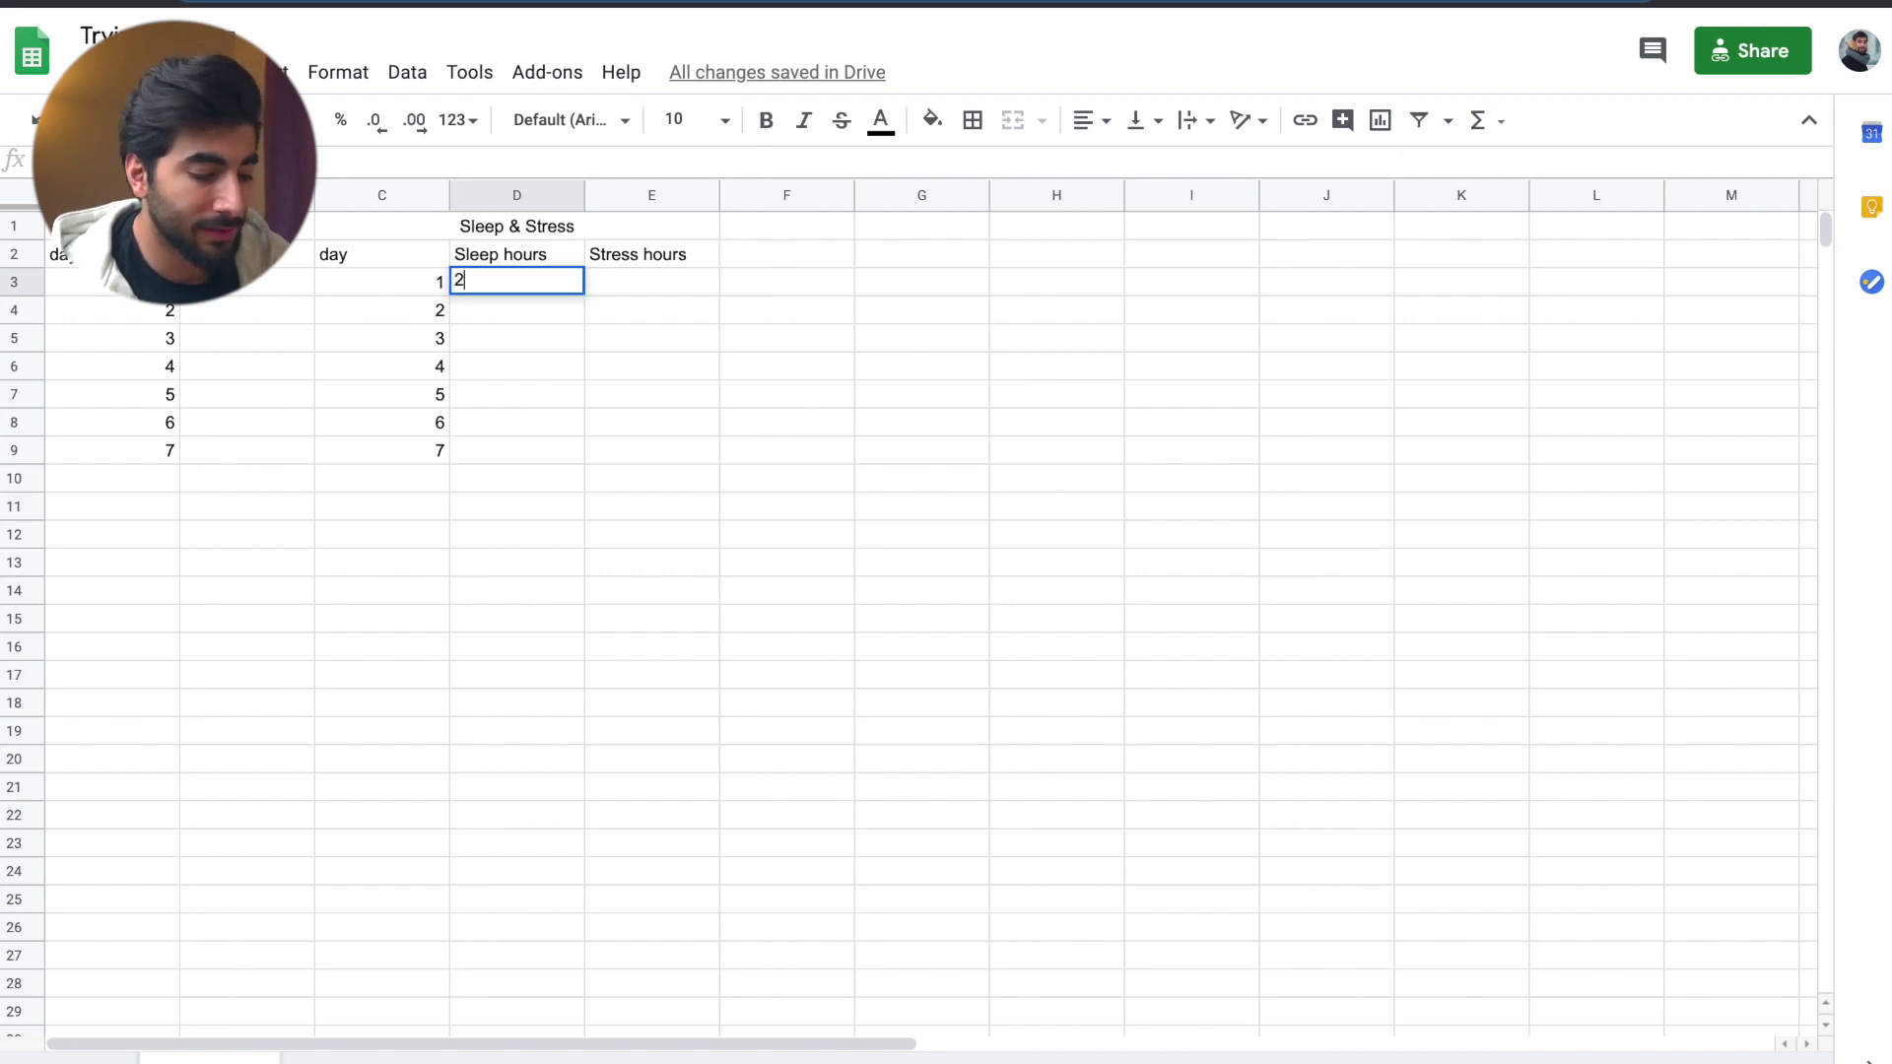
key("BackSpace")
key("Return")
type("\\")
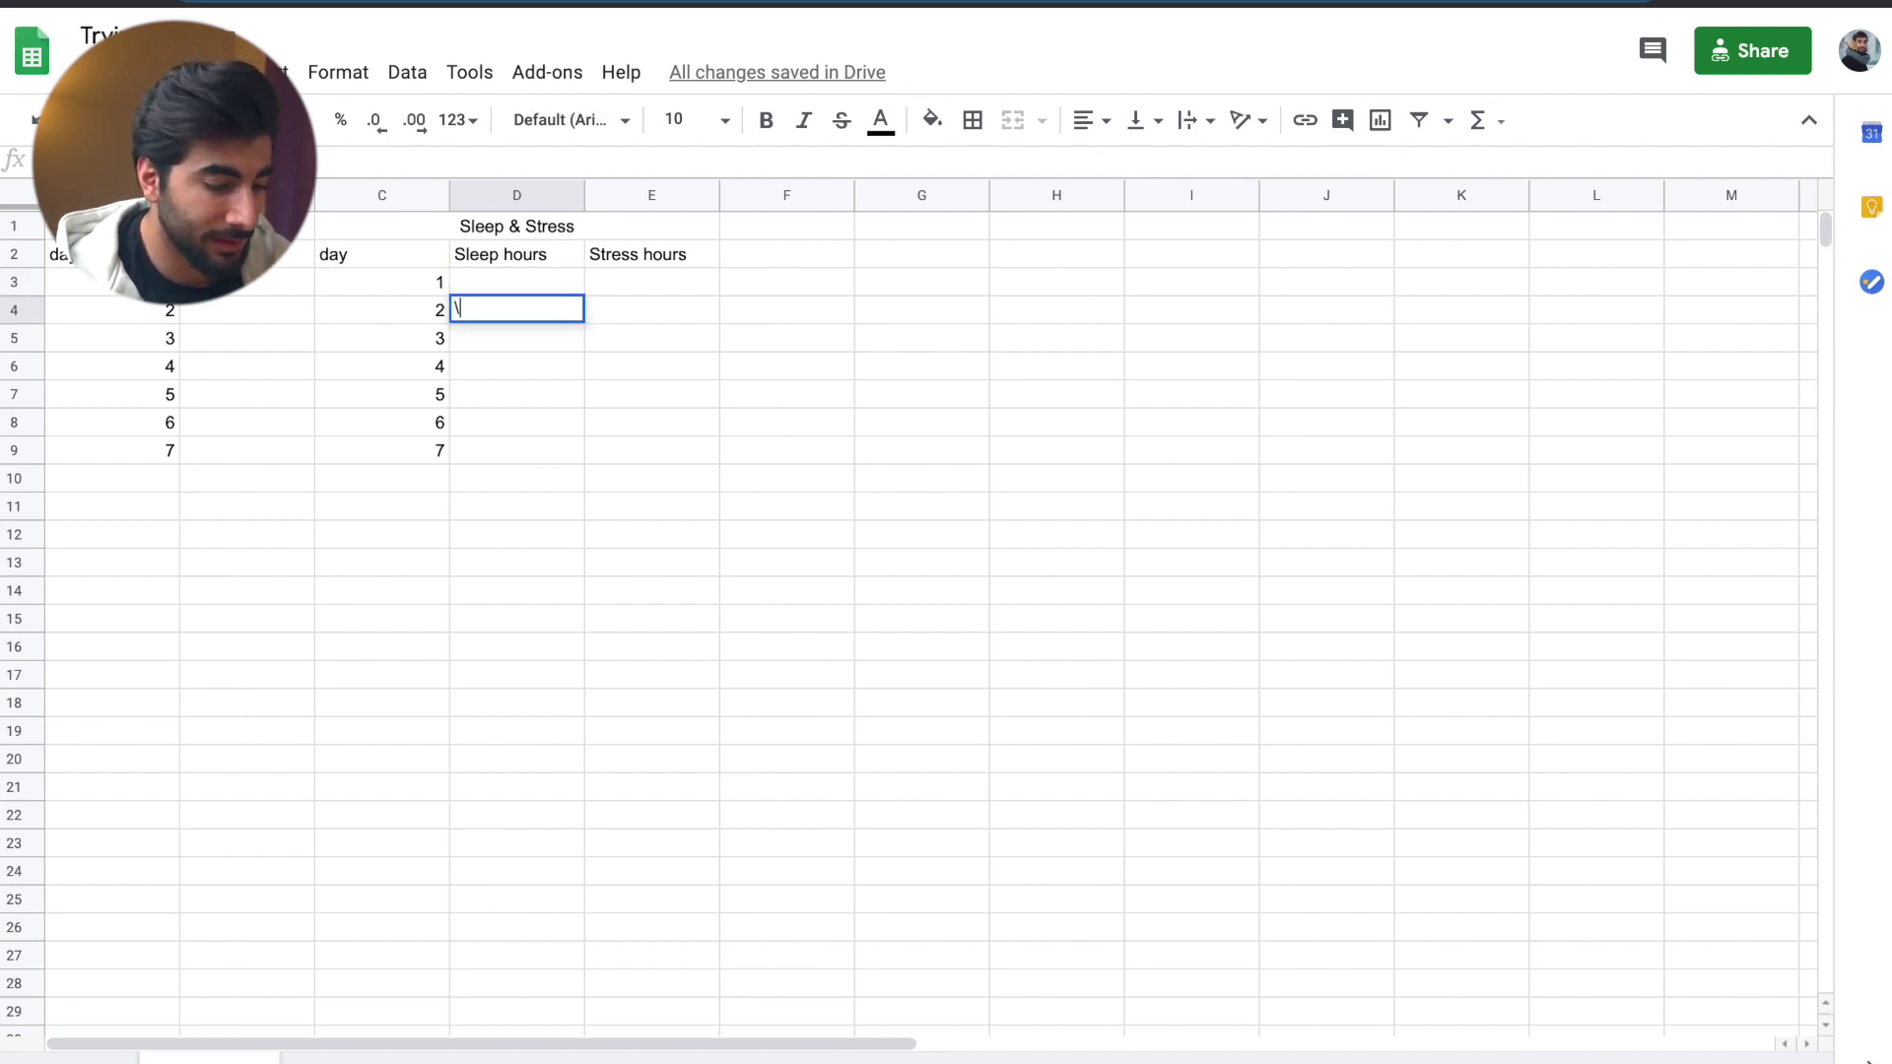
key("BackSpace")
left_click(517, 281)
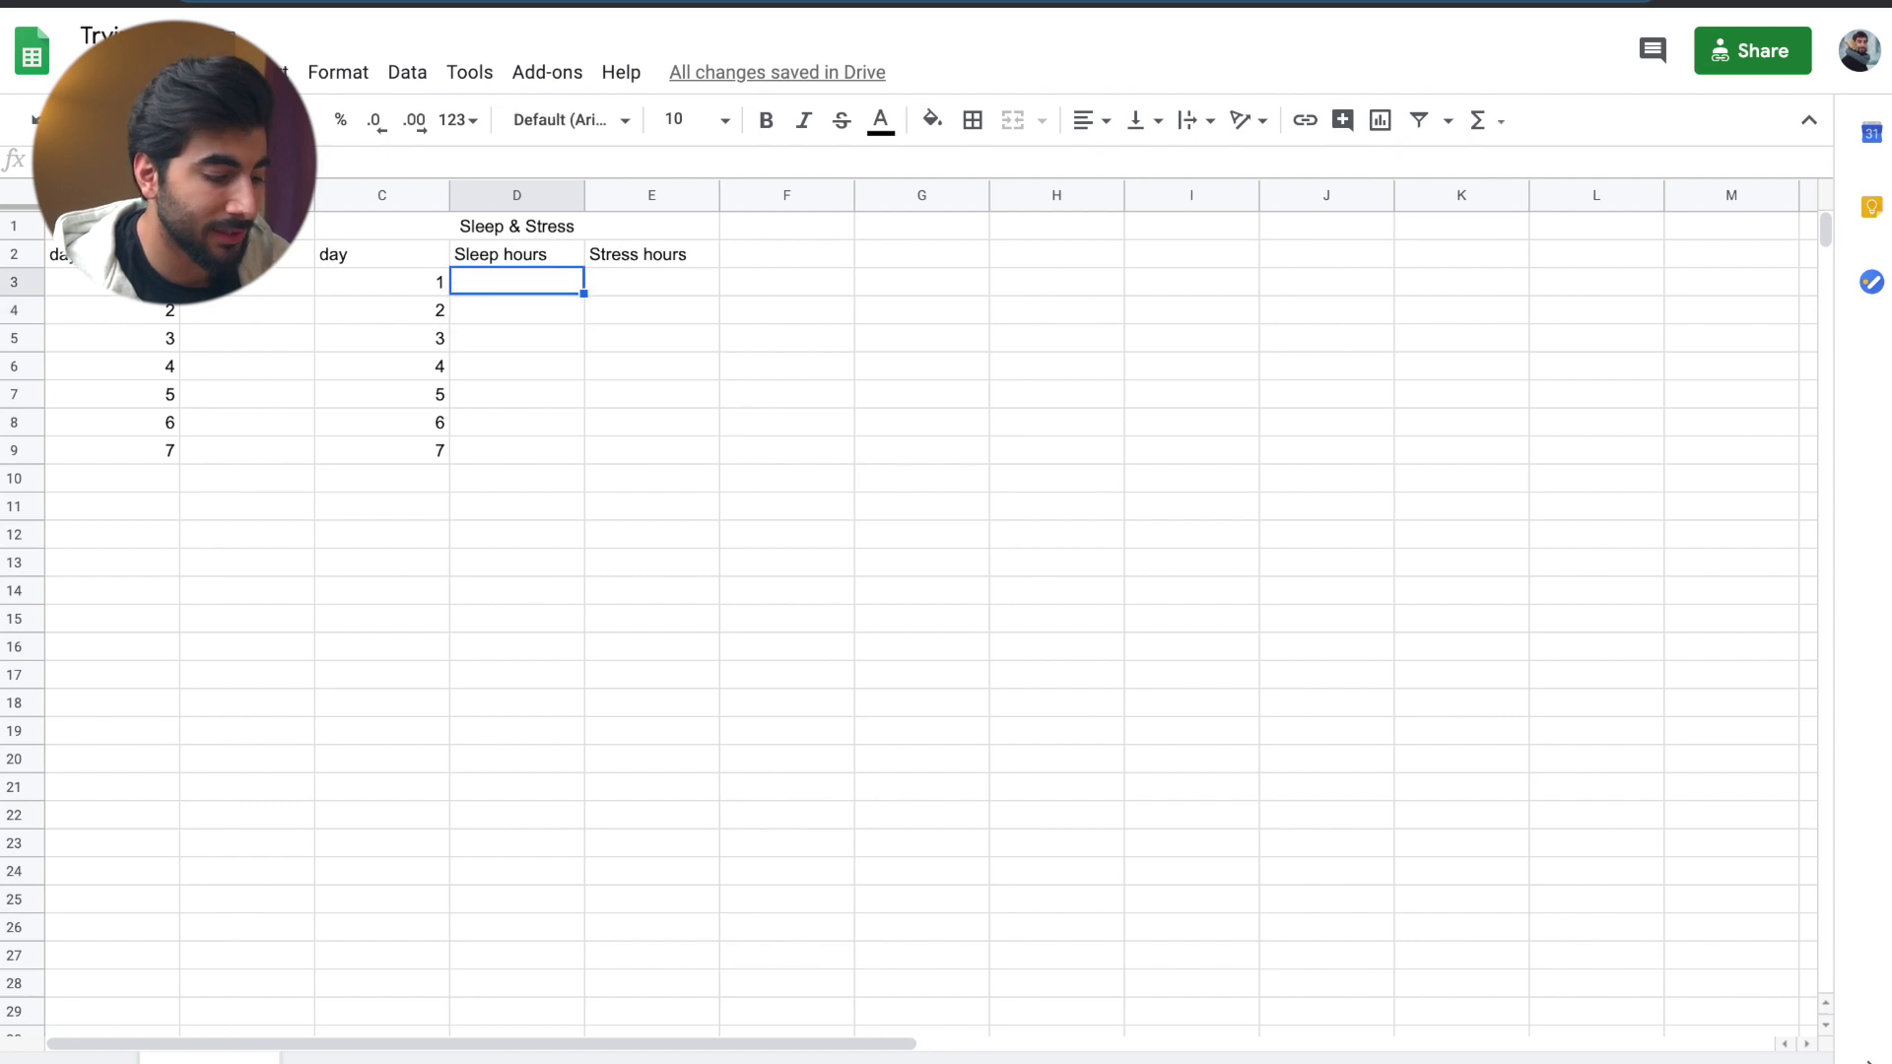
type("7 6 9 8 7 5 4")
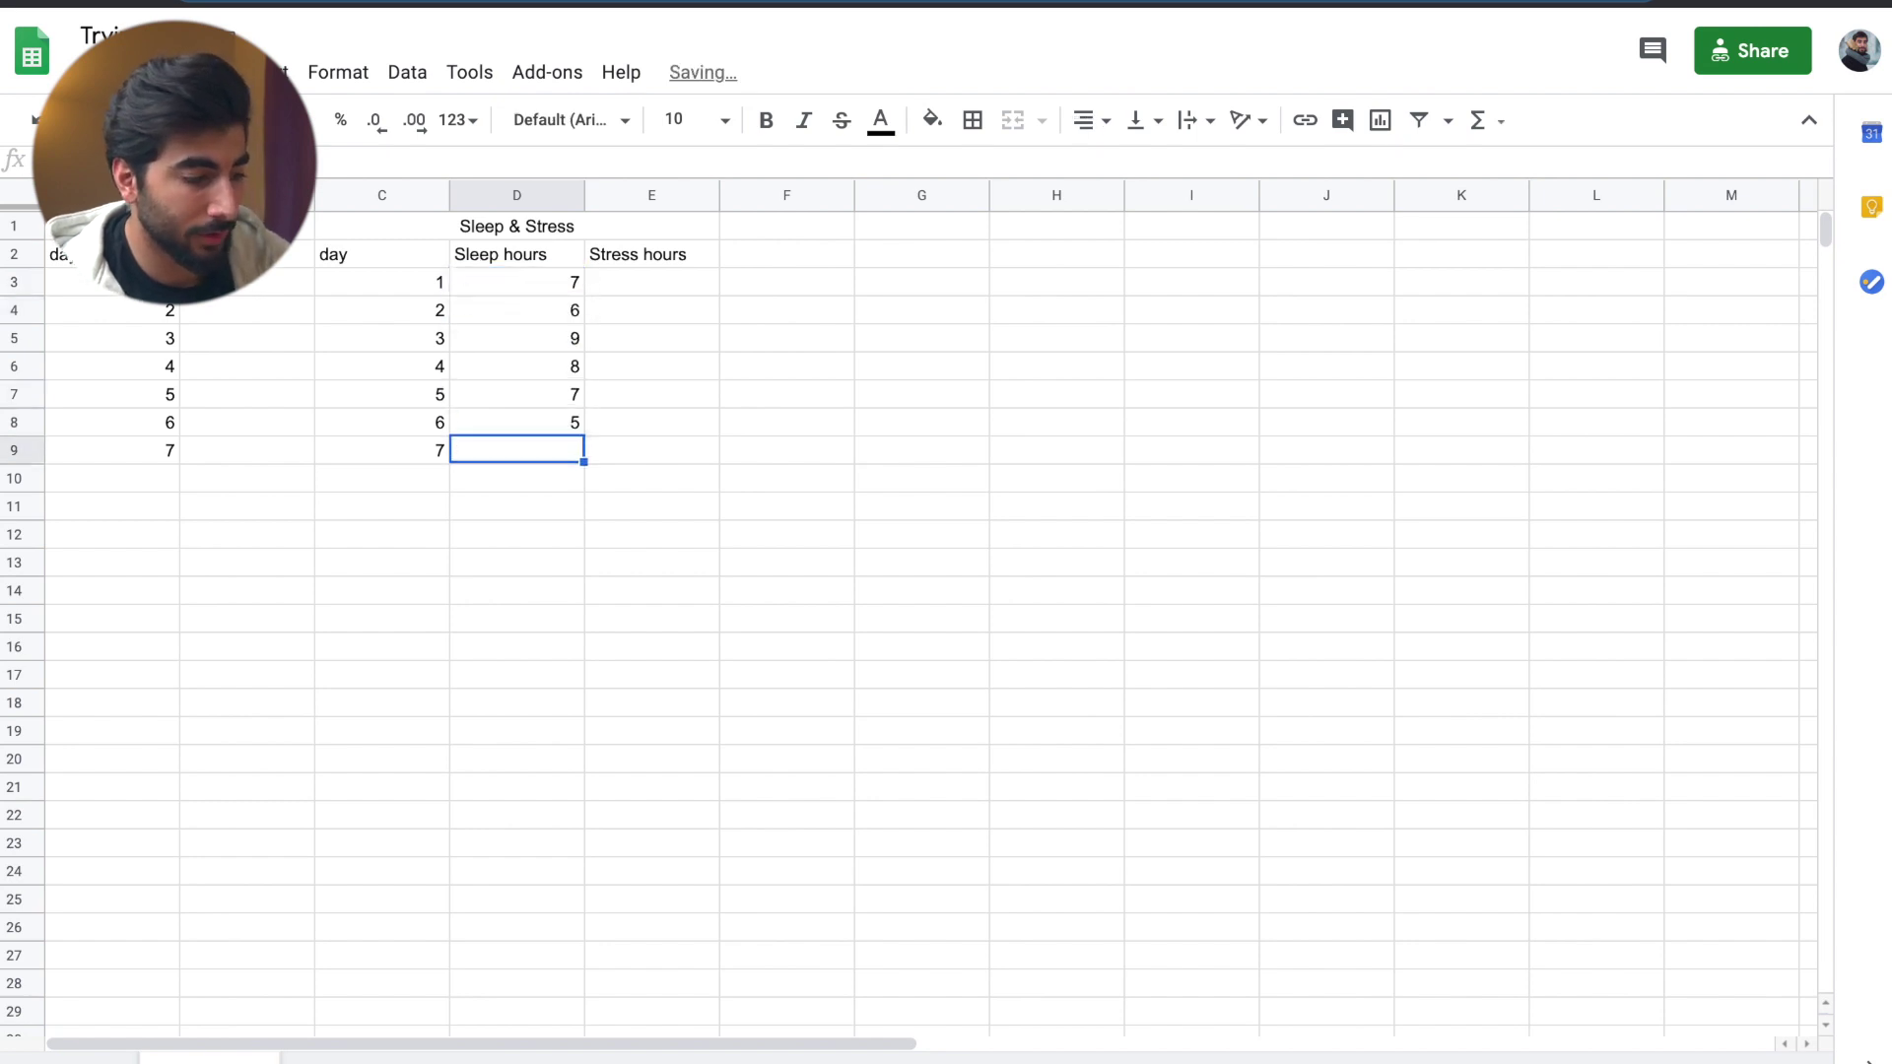
- Rename the E2 header to 'Stress level' and enter stress scores 5, 2, 6, 3, 8
double_click(651, 253)
key("BackSpace")
key("BackSpace")
key("BackSpace")
key("BackSpace")
key("BackSpace")
key("BackSpace")
type("level")
left_click(678, 294)
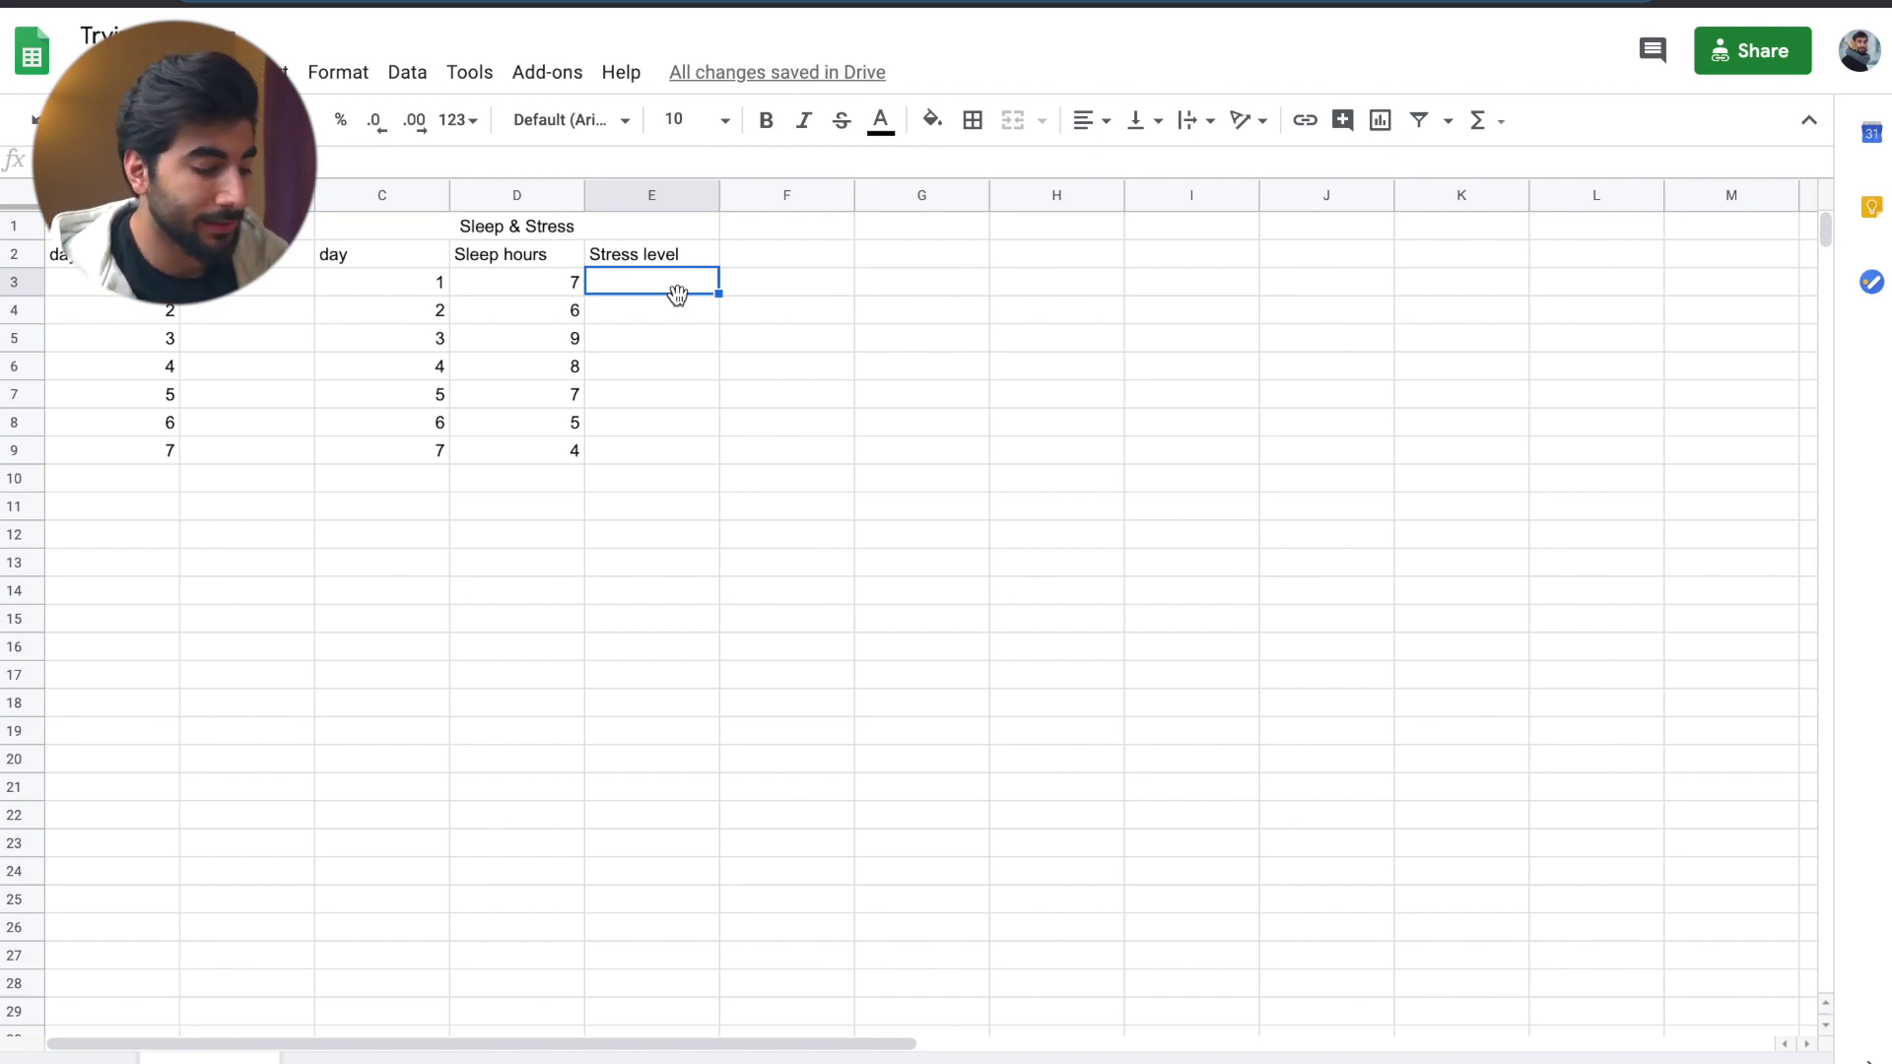
type("5 2 6 ")
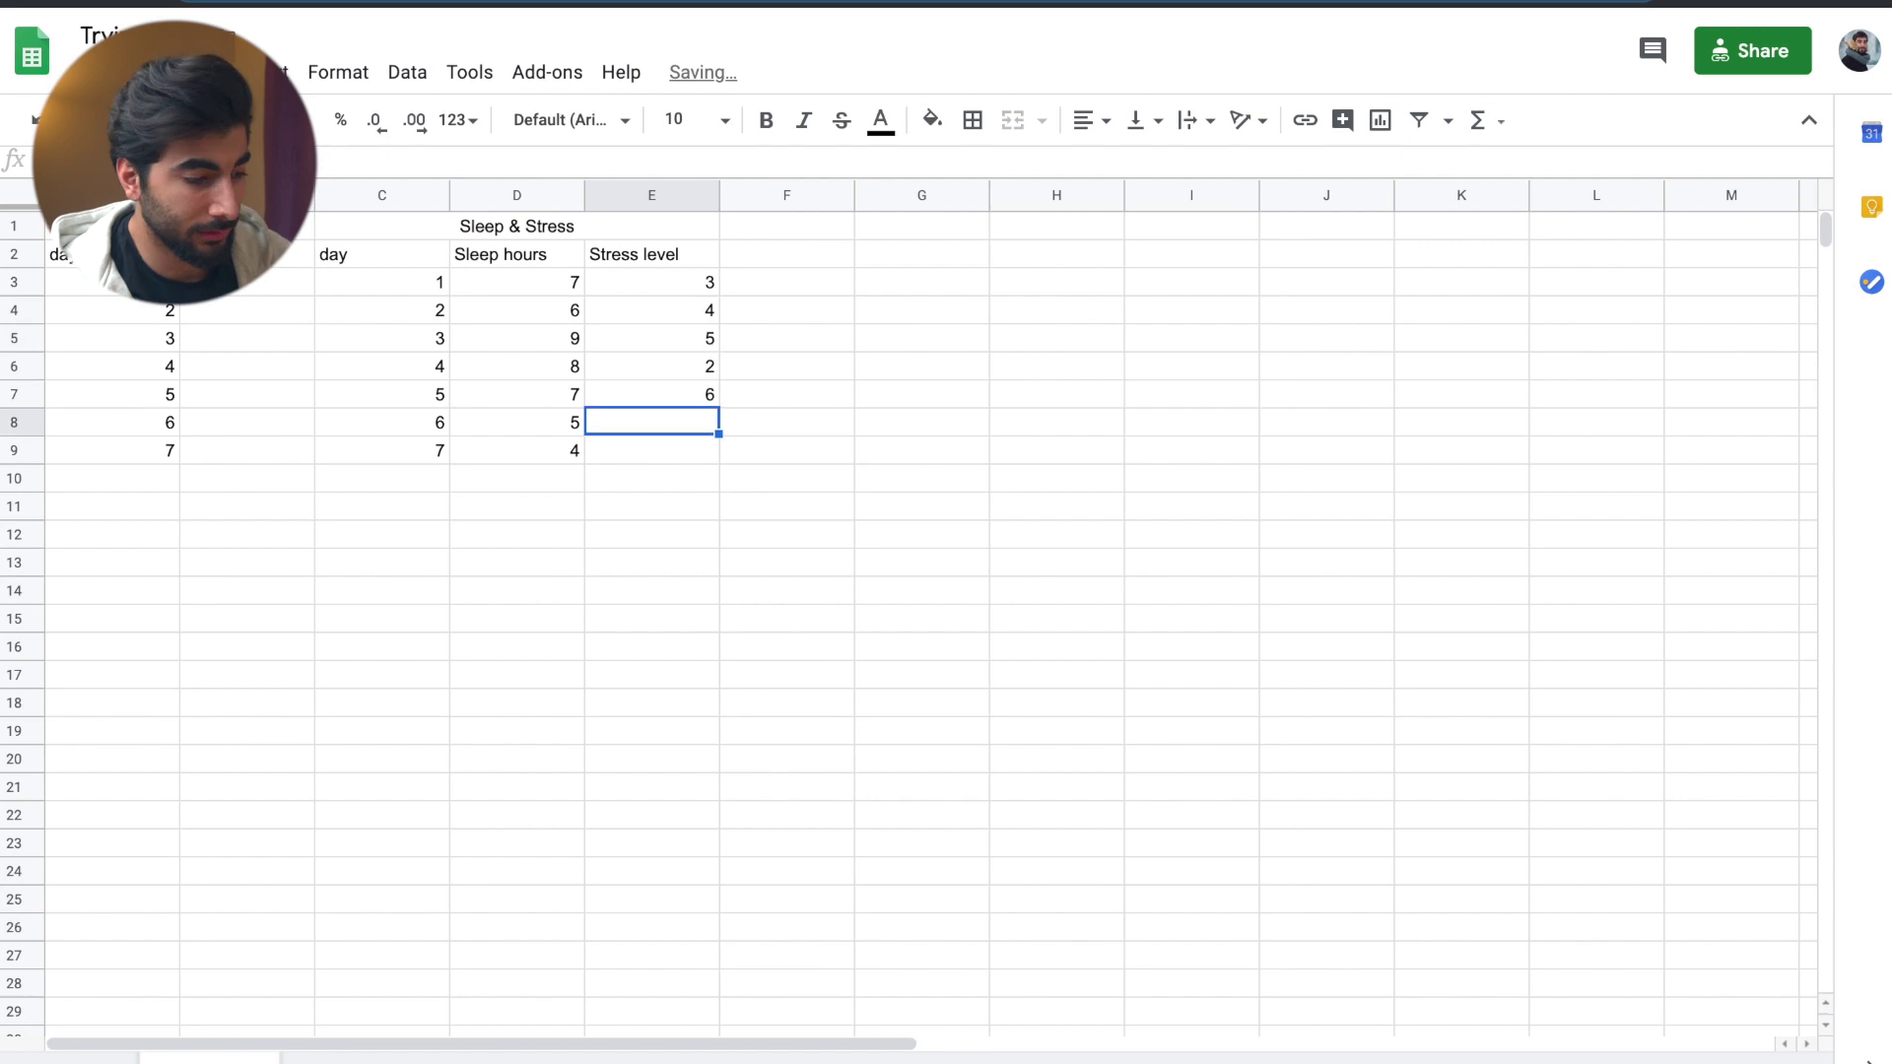
type("3 8")
left_click(246, 282)
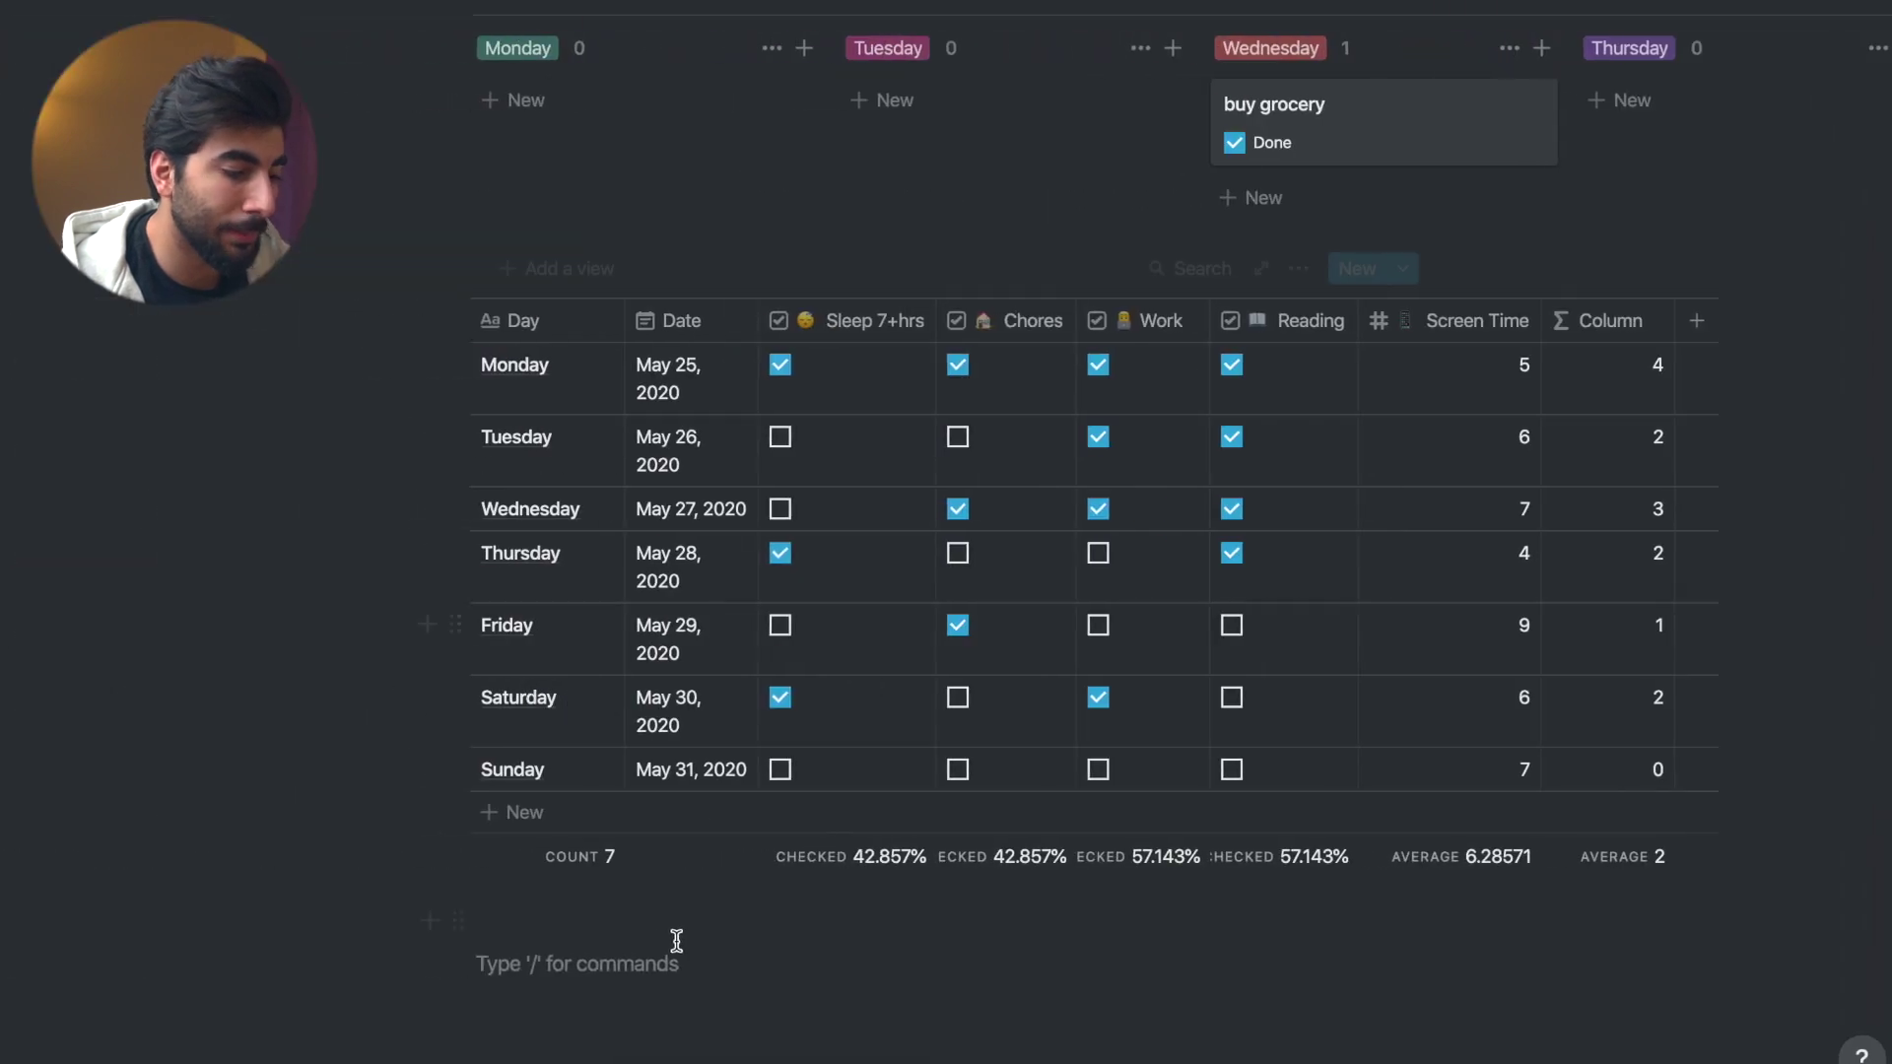
- Scroll down the Notion weekly page
scroll(664, 934, "down", 3)
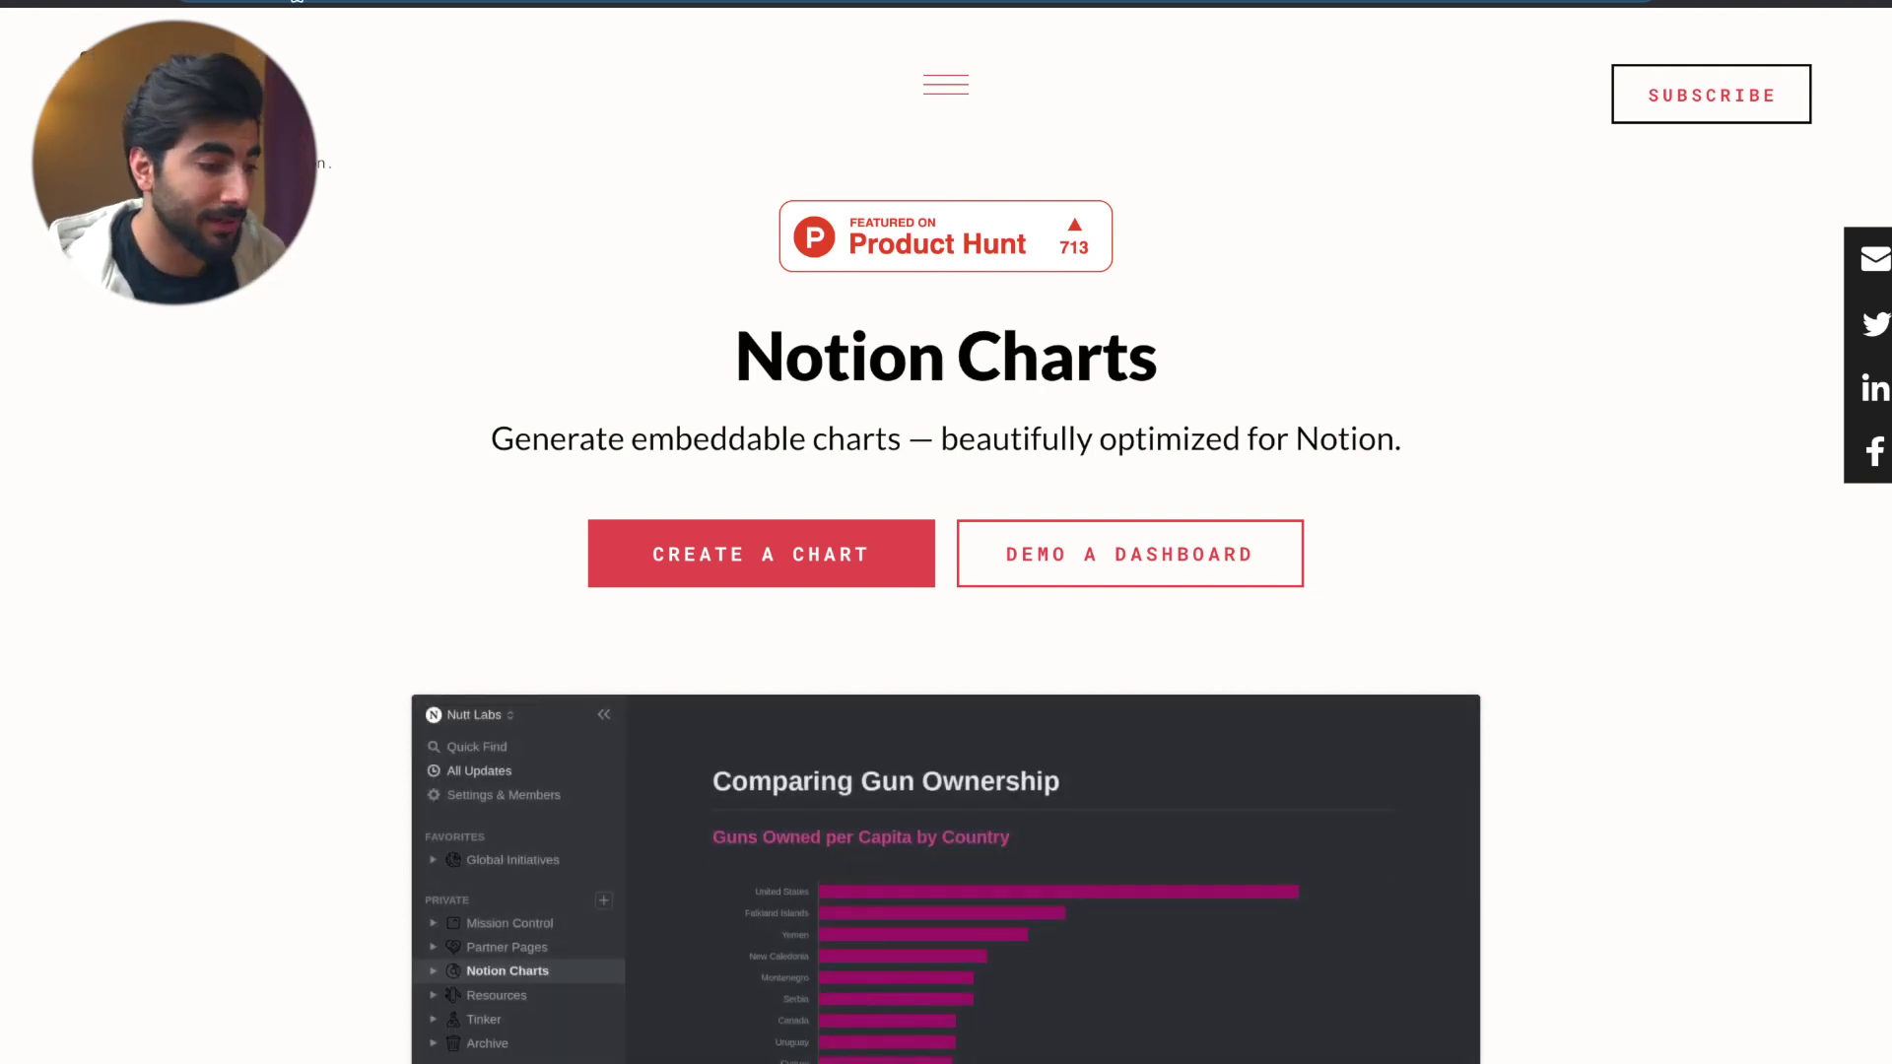
- Open the Notion Charts form from the notion.vip menu, browse it, then return to the spreadsheet
left_click(945, 84)
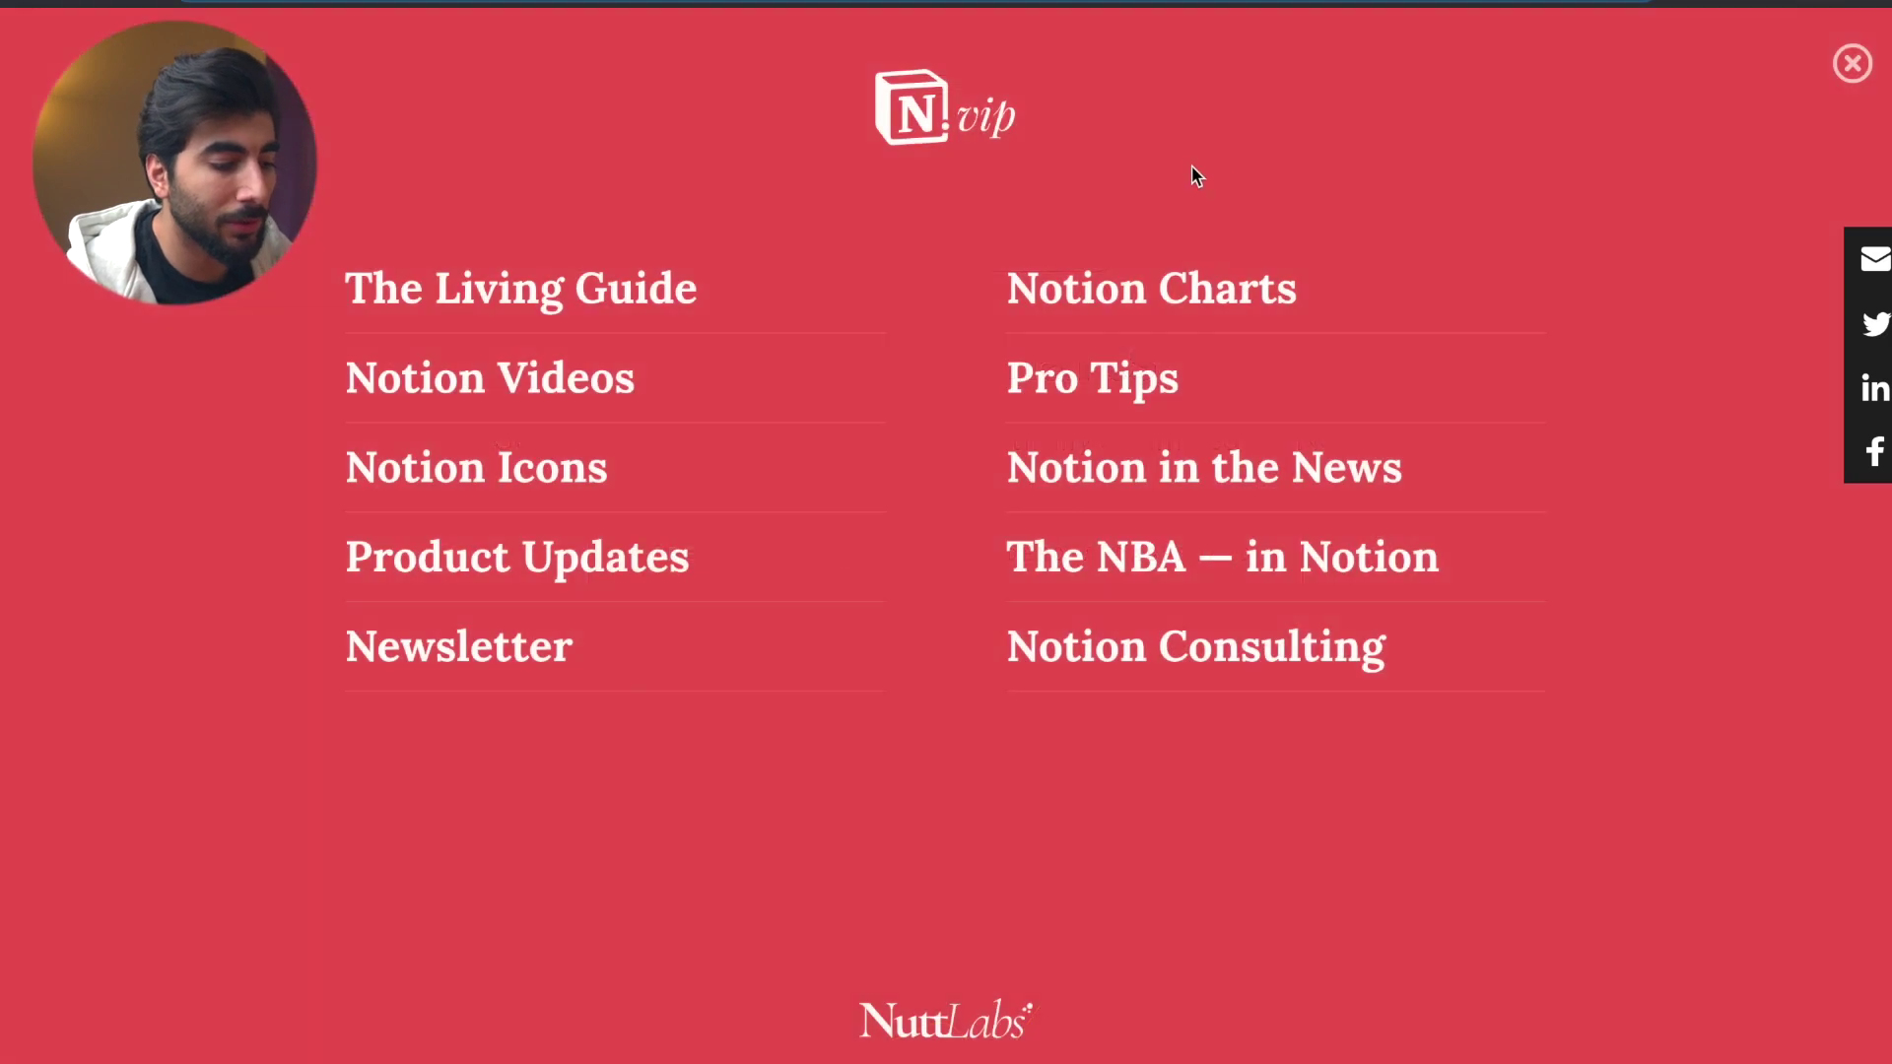
left_click(1109, 299)
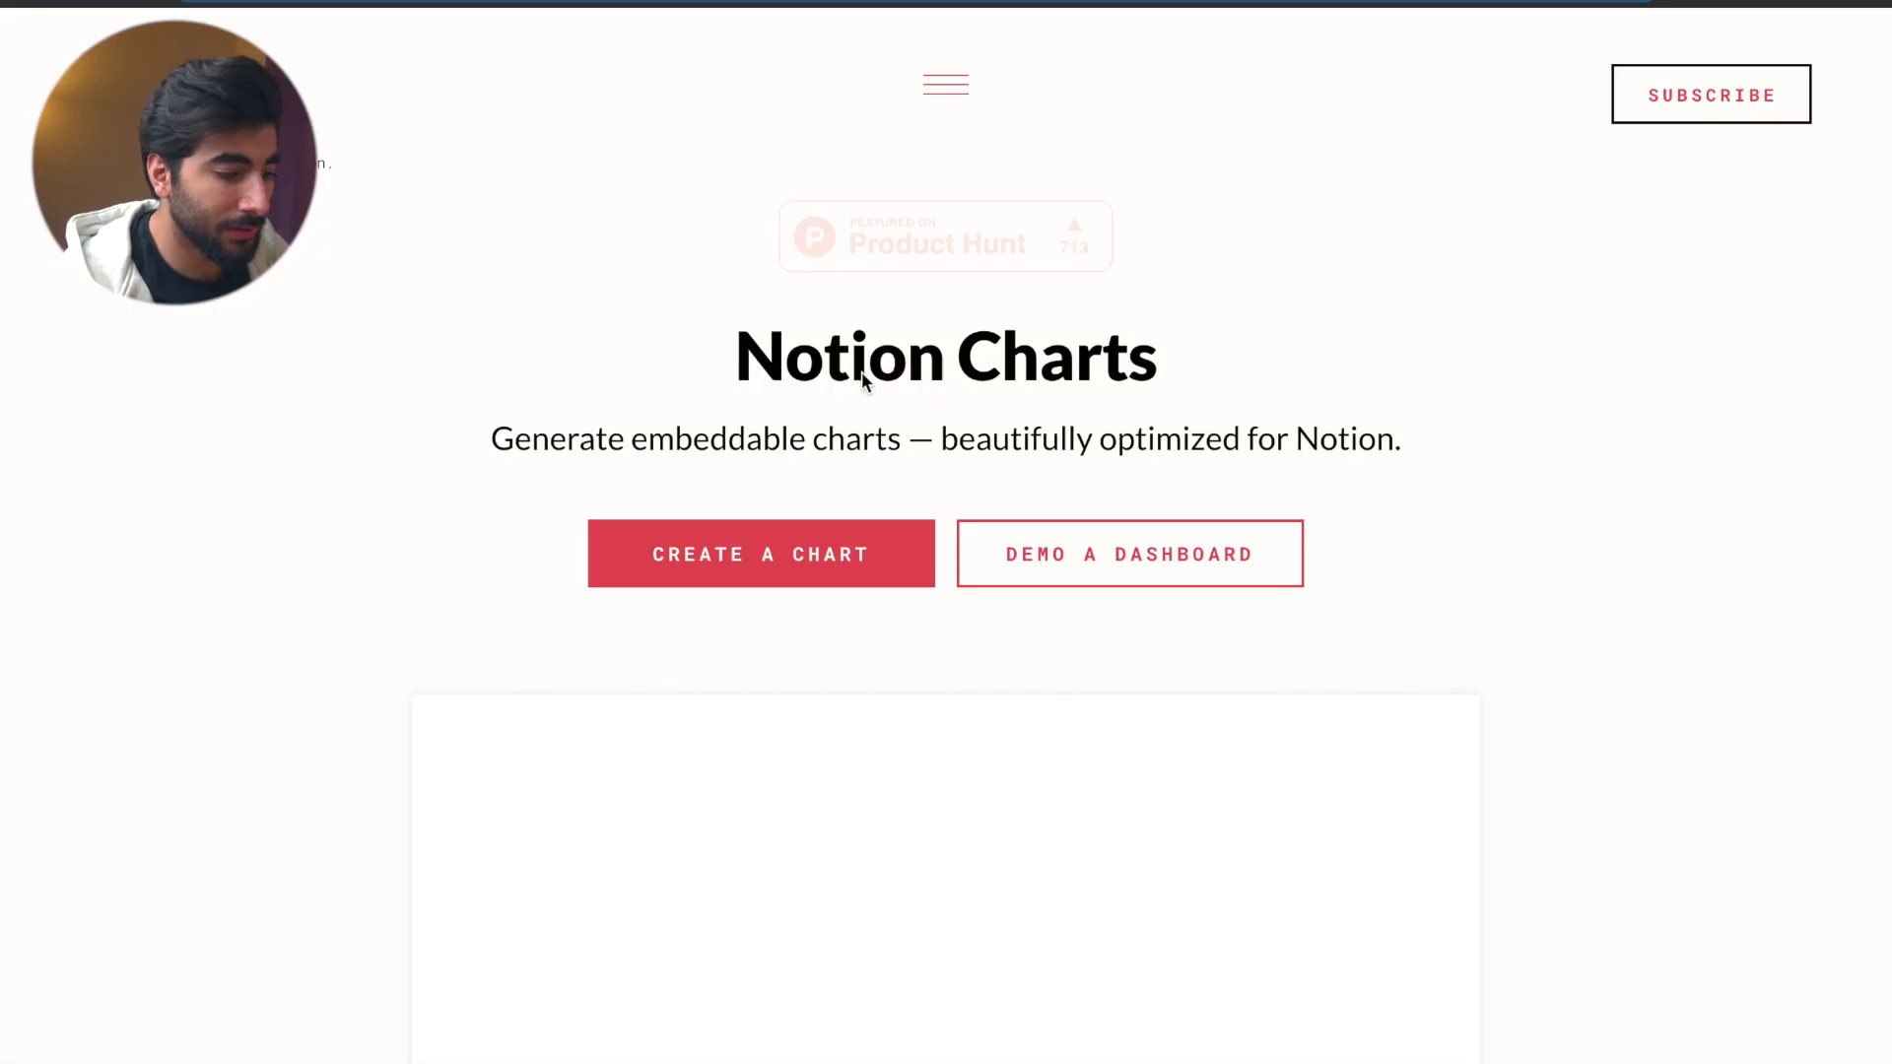
scroll(868, 369, "down", 10)
scroll(873, 366, "down", 10)
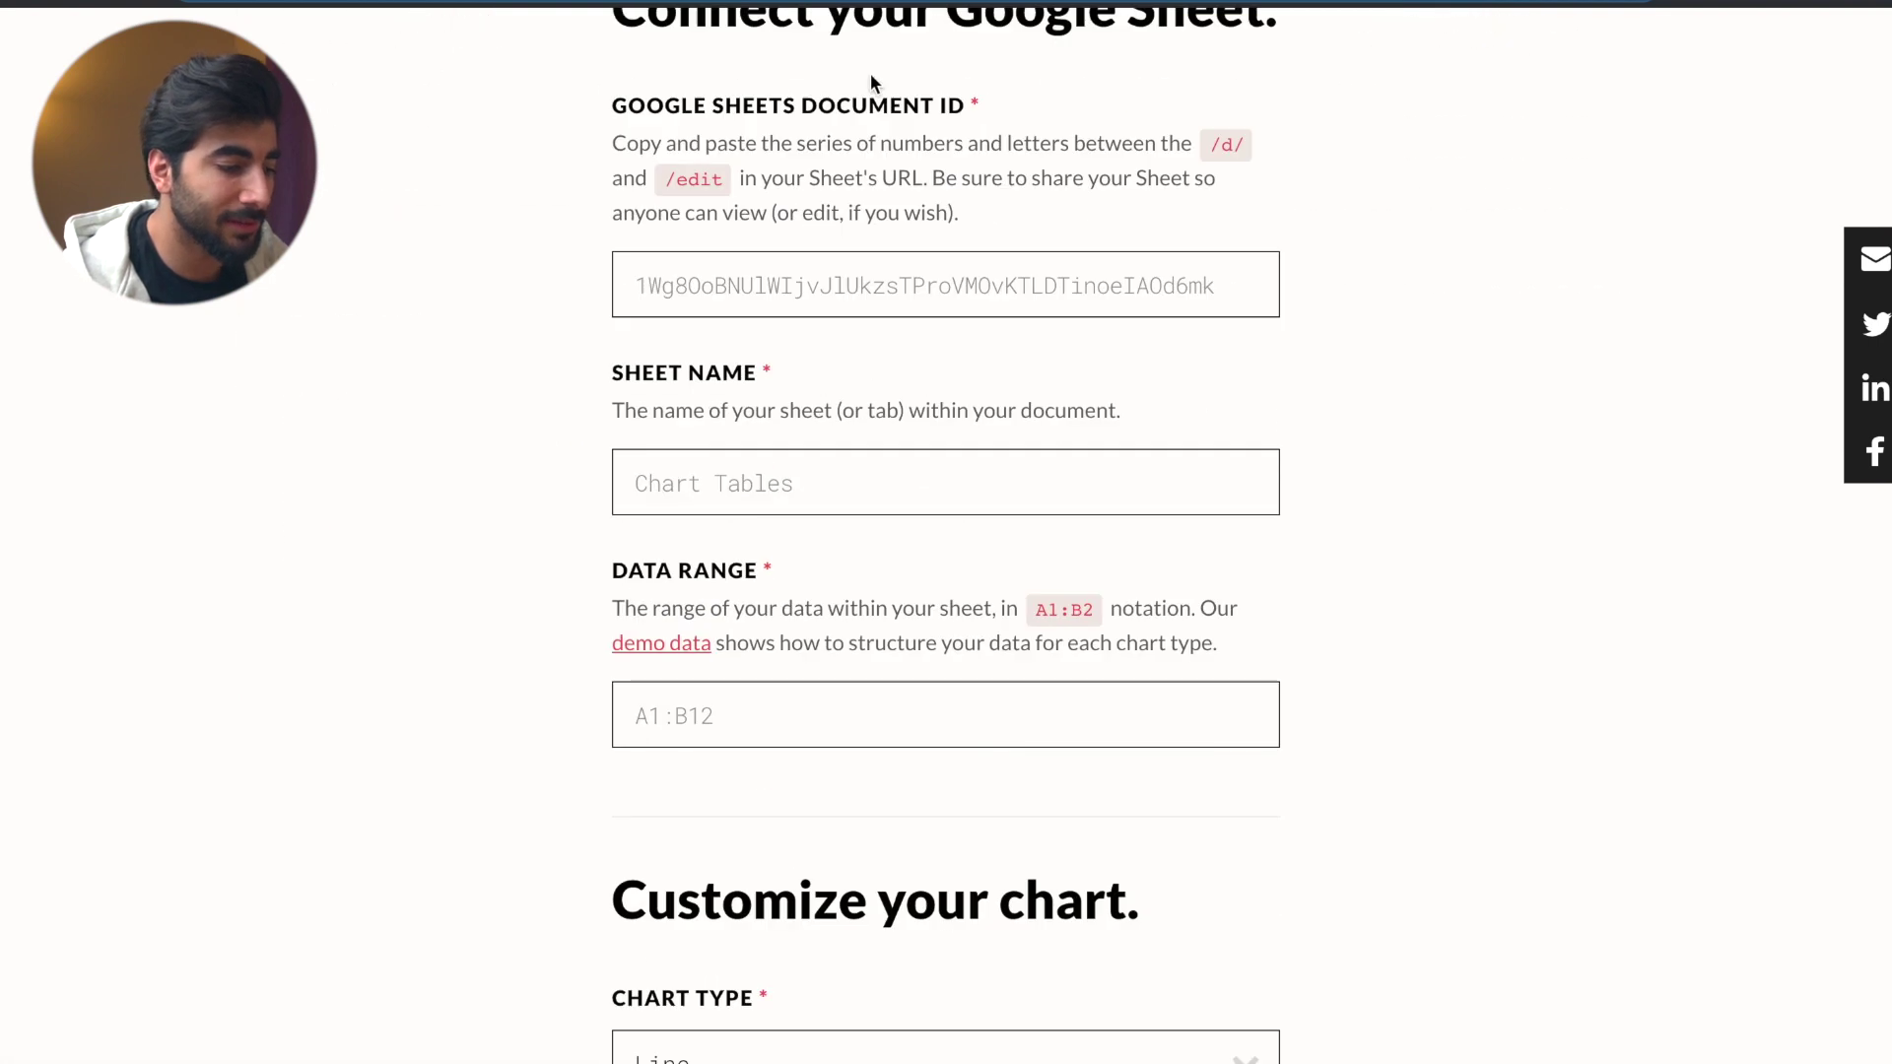
scroll(900, 439, "down", 15)
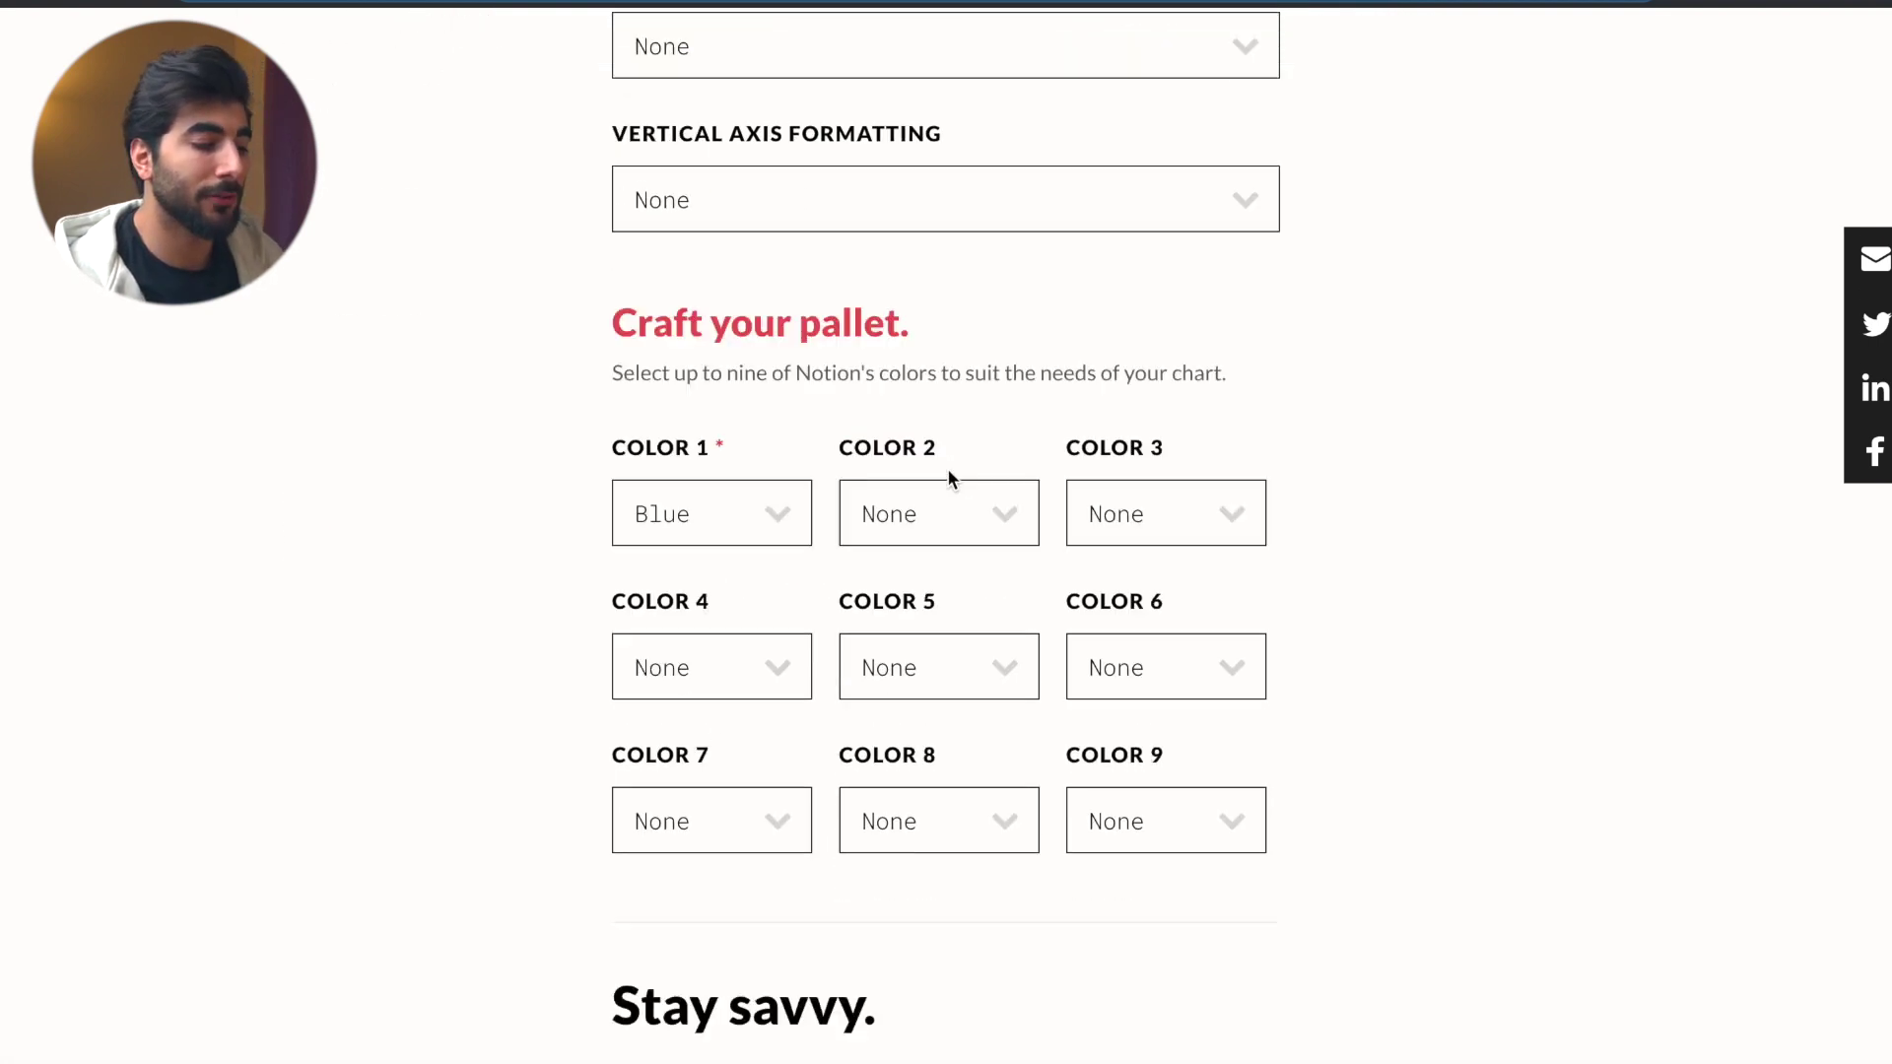
scroll(922, 398, "down", 2)
scroll(926, 400, "up", 16)
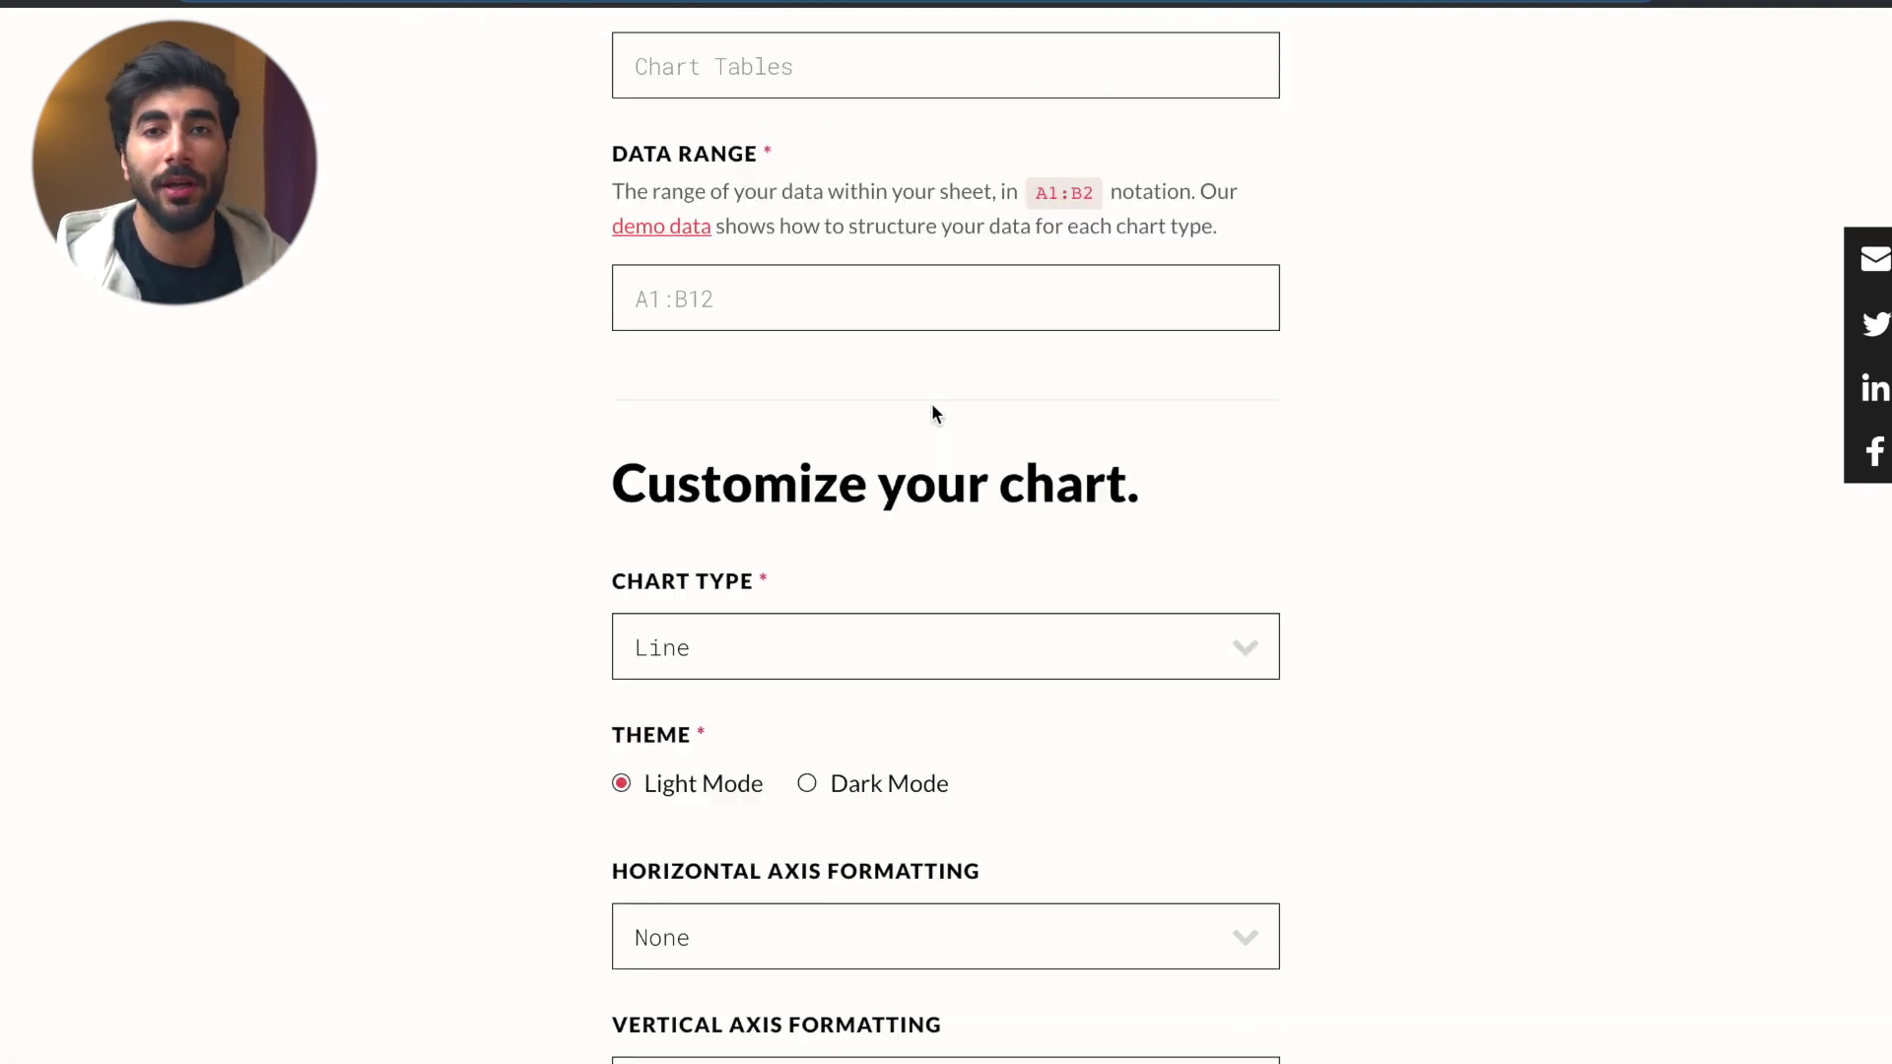
scroll(972, 402, "up", 10)
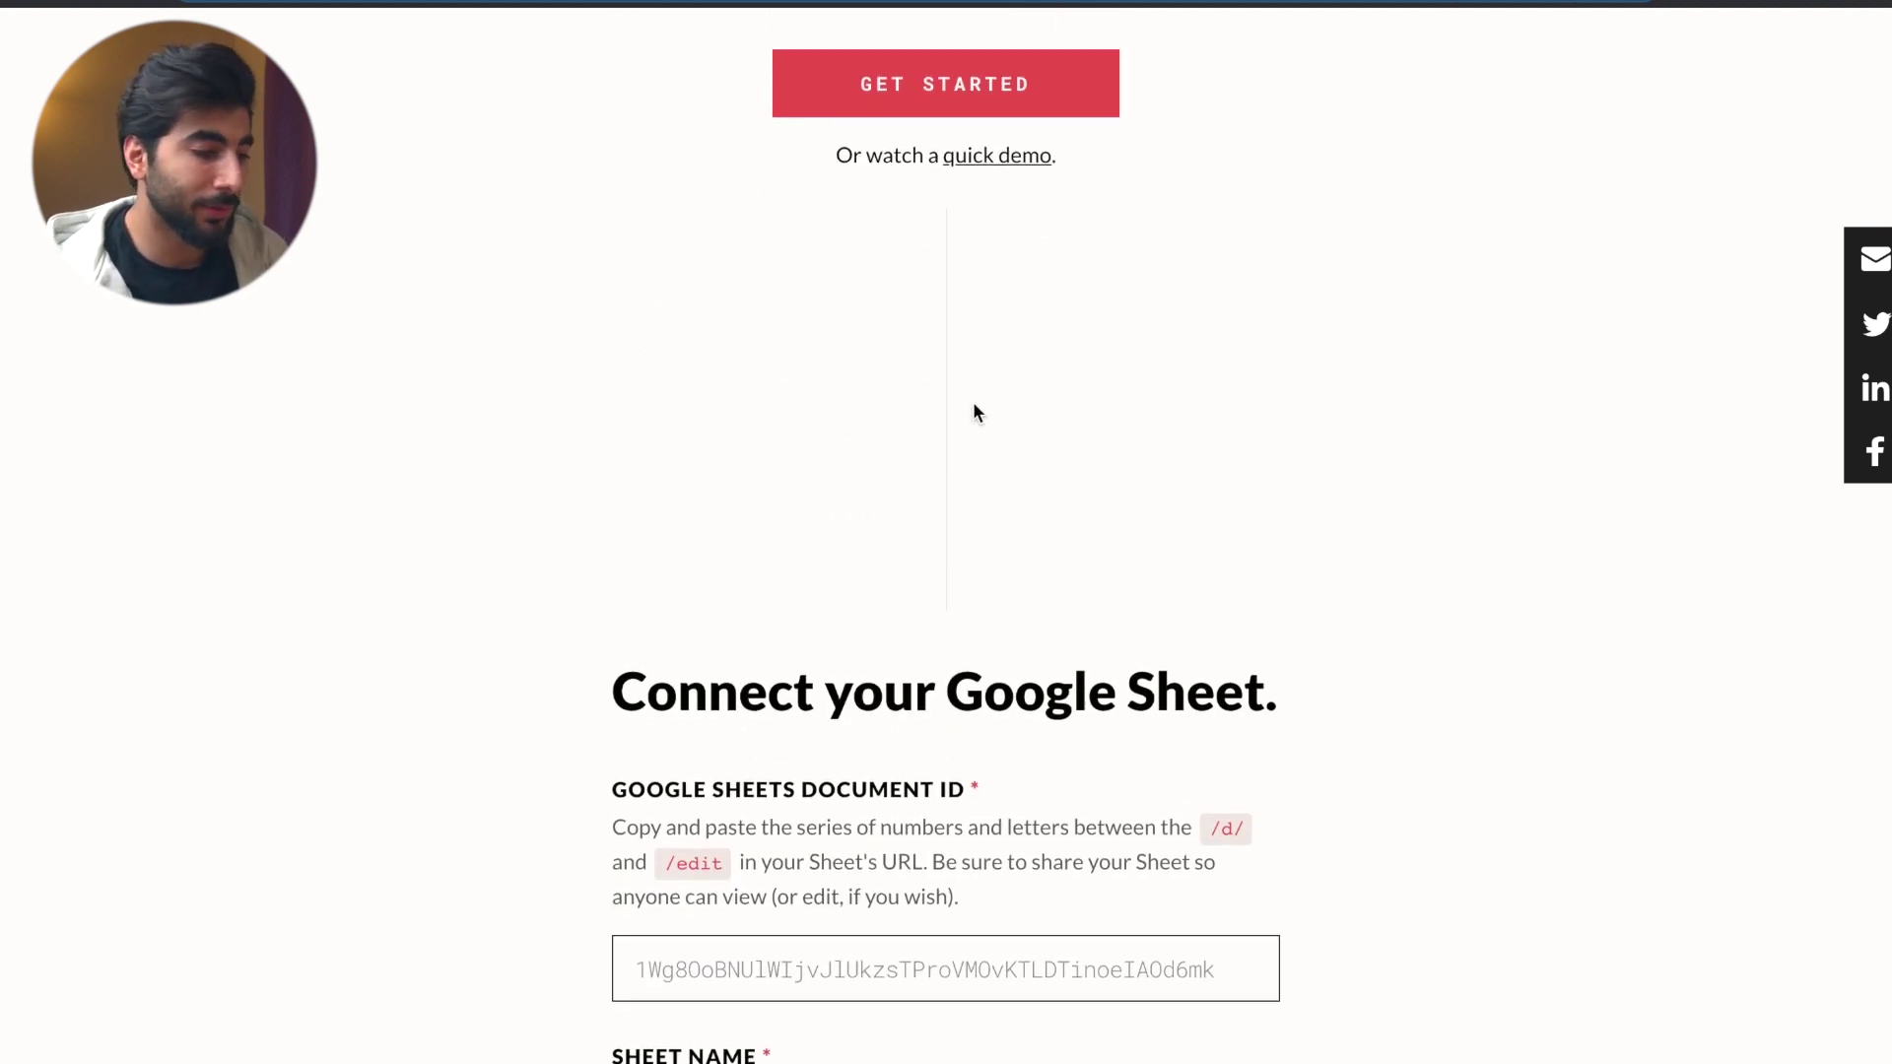
scroll(1005, 522, "down", 3)
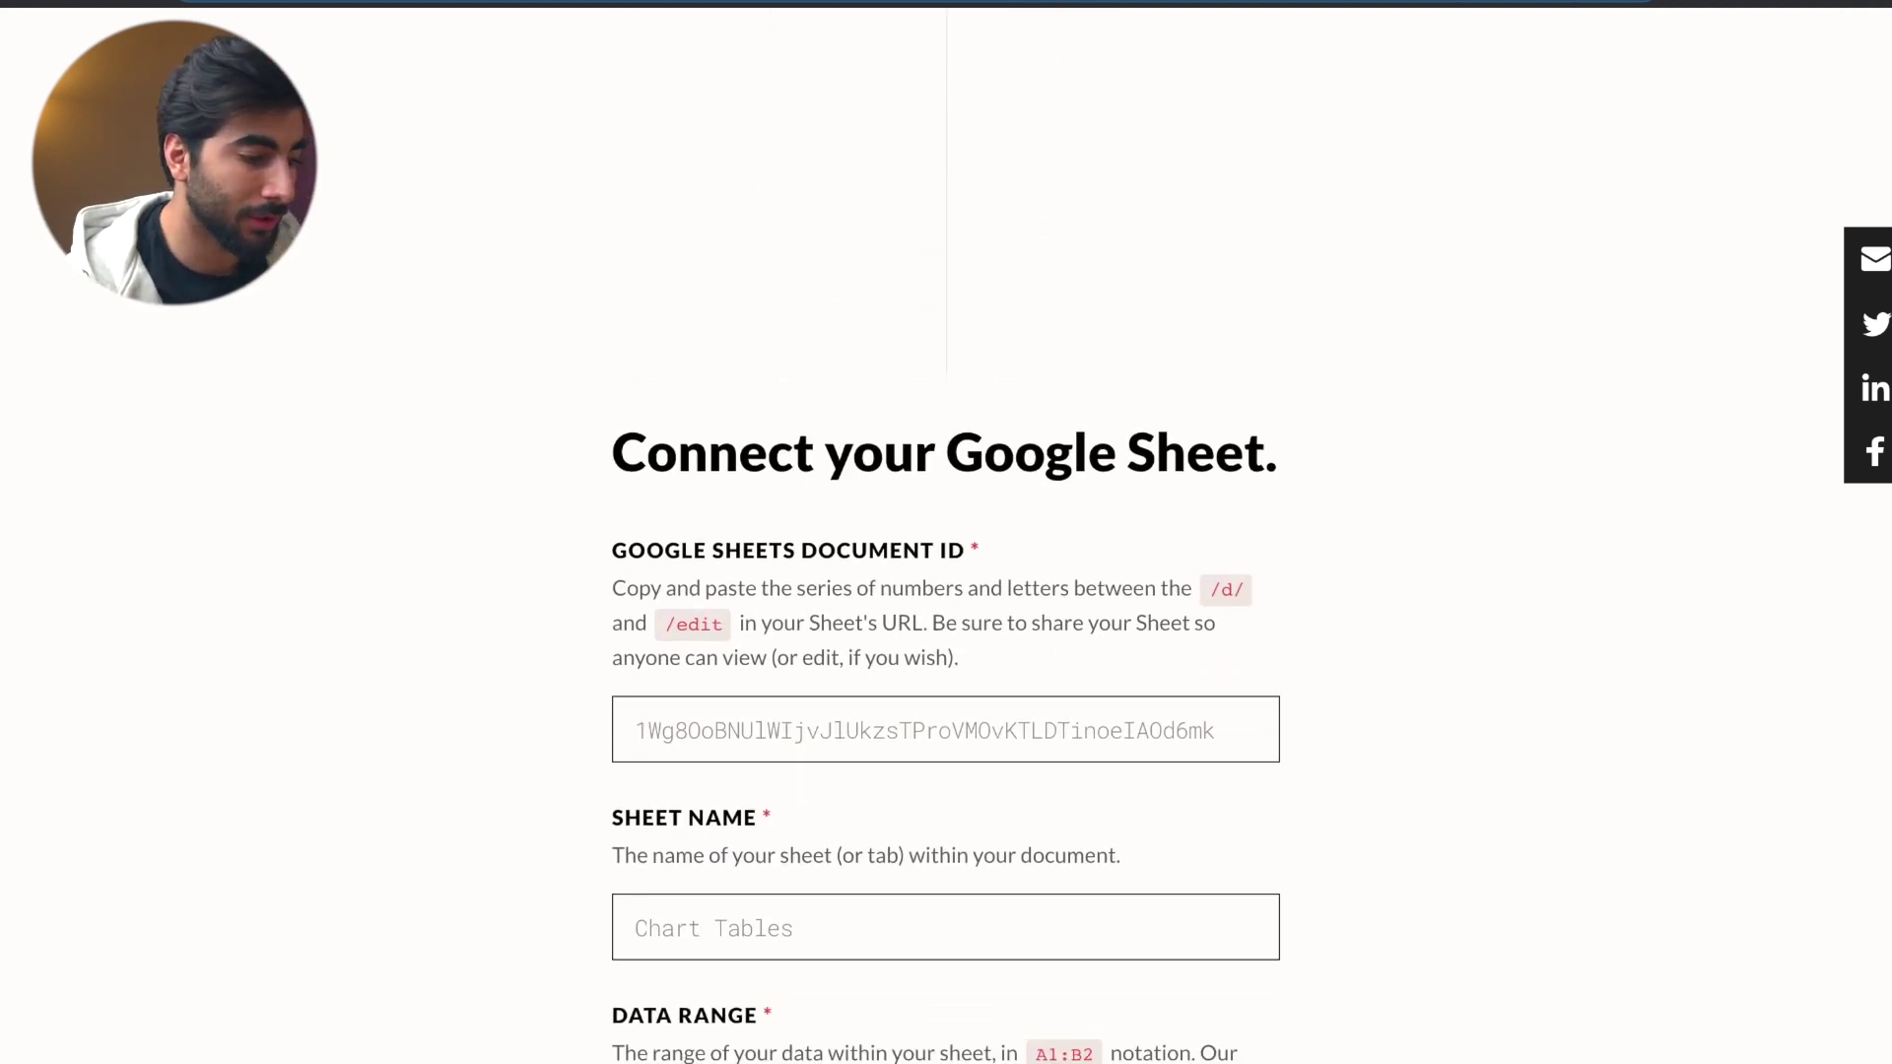
key("ctrl+Tab")
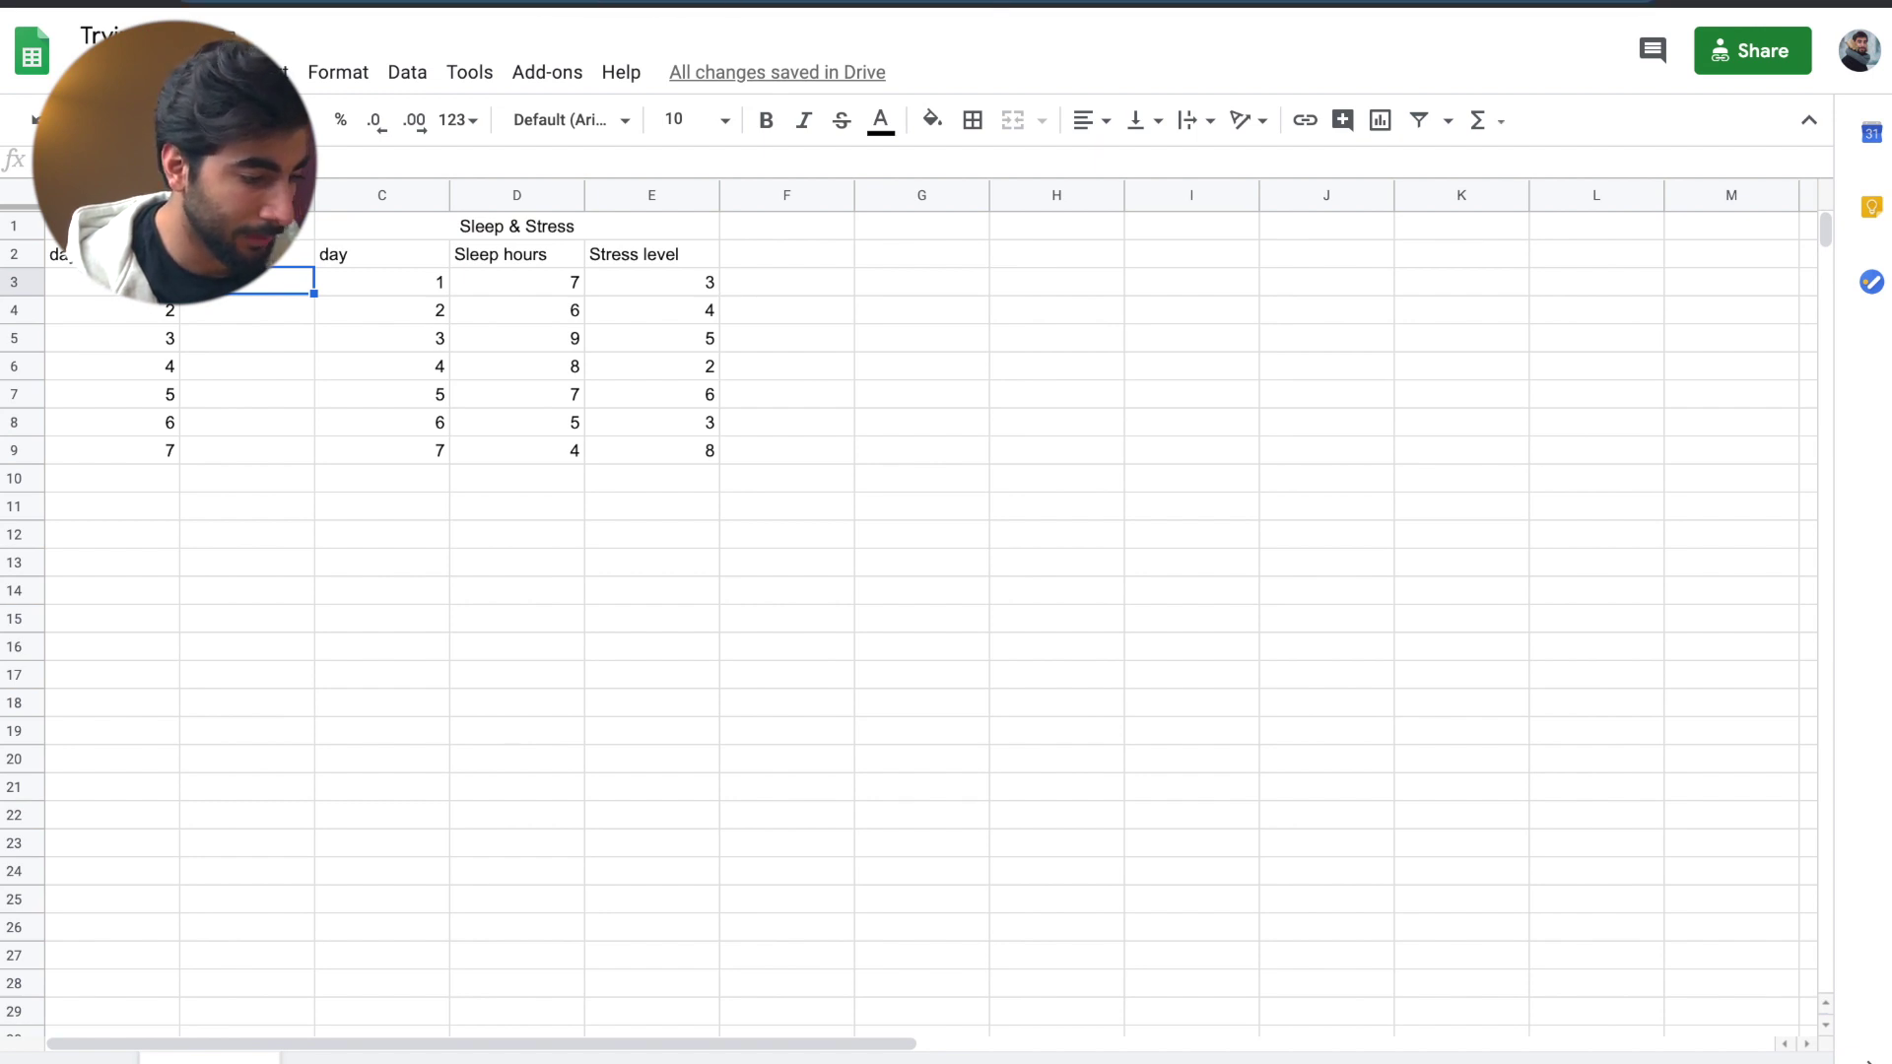
- Paste the spreadsheet's ID into the Google Sheets Document ID field
key("ctrl+Tab")
left_click(680, 714)
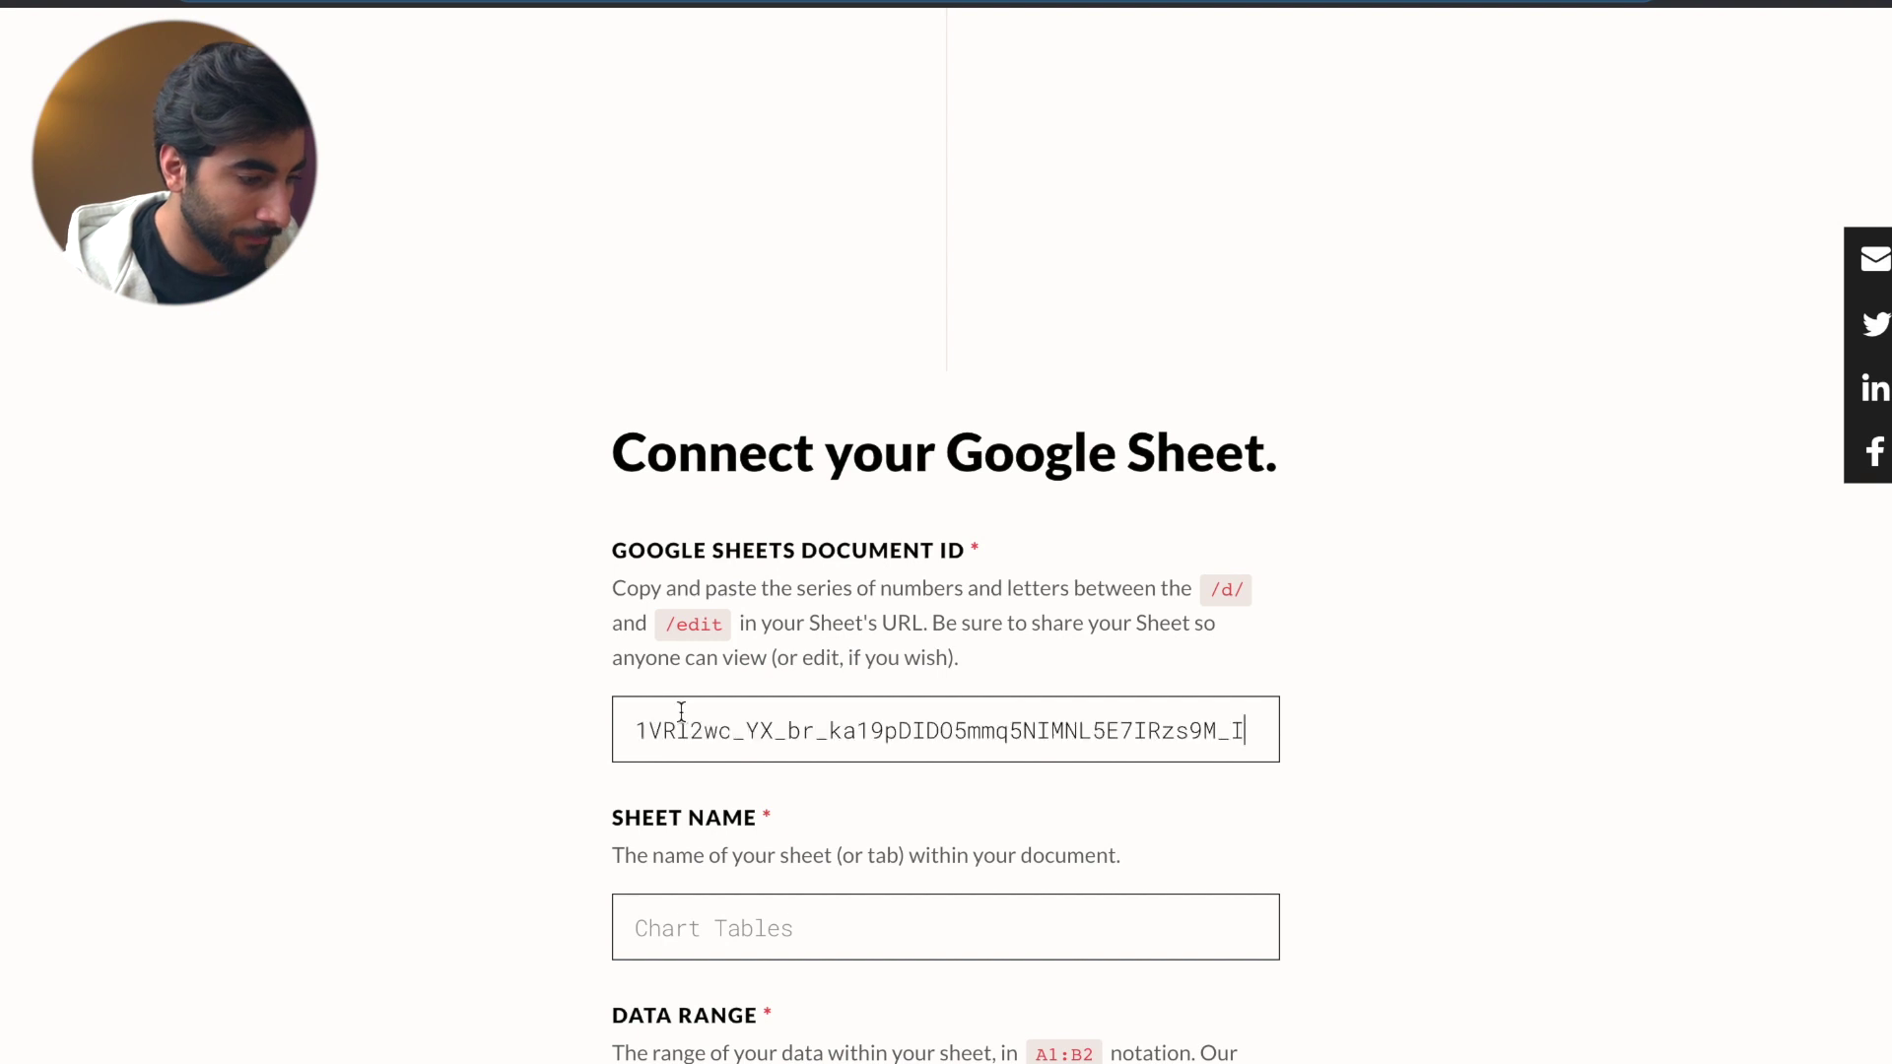
scroll(680, 723, "down", 3)
- Enter 'January' as the Sheet Name
left_click(685, 543)
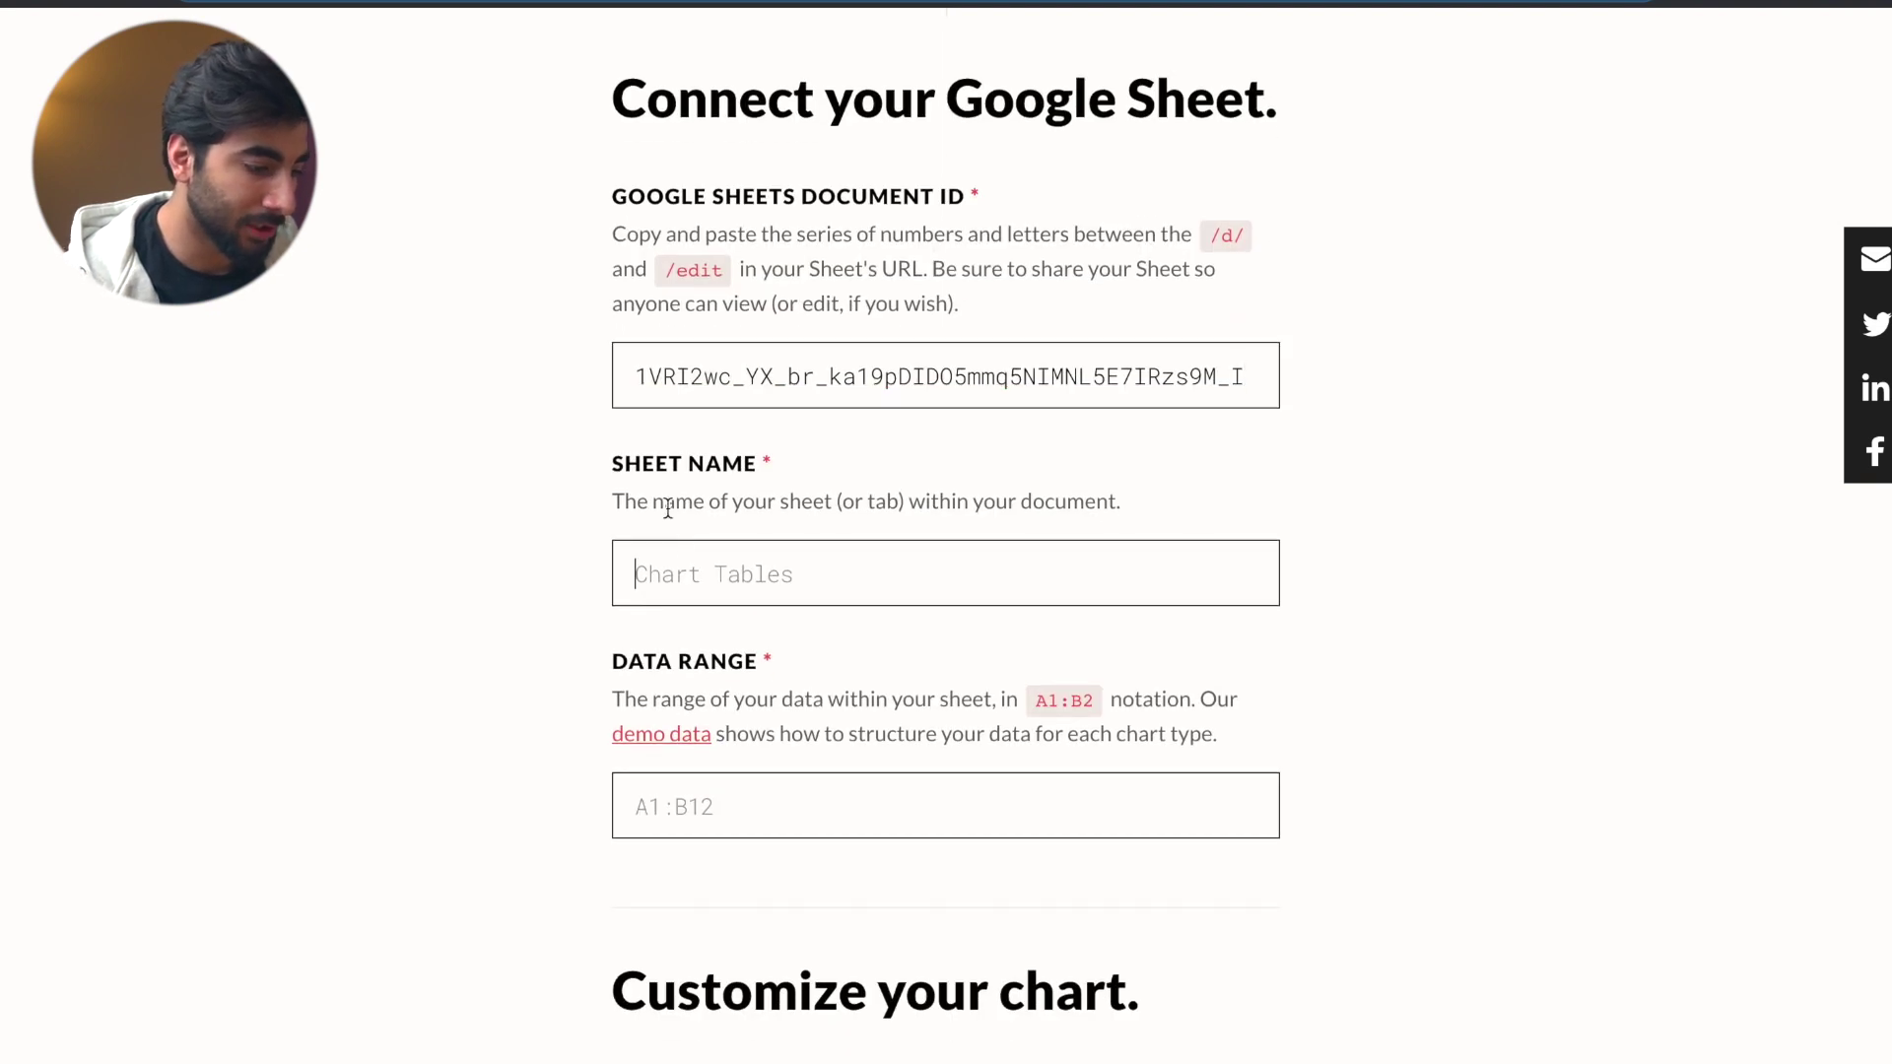
key("ctrl+shift+Tab")
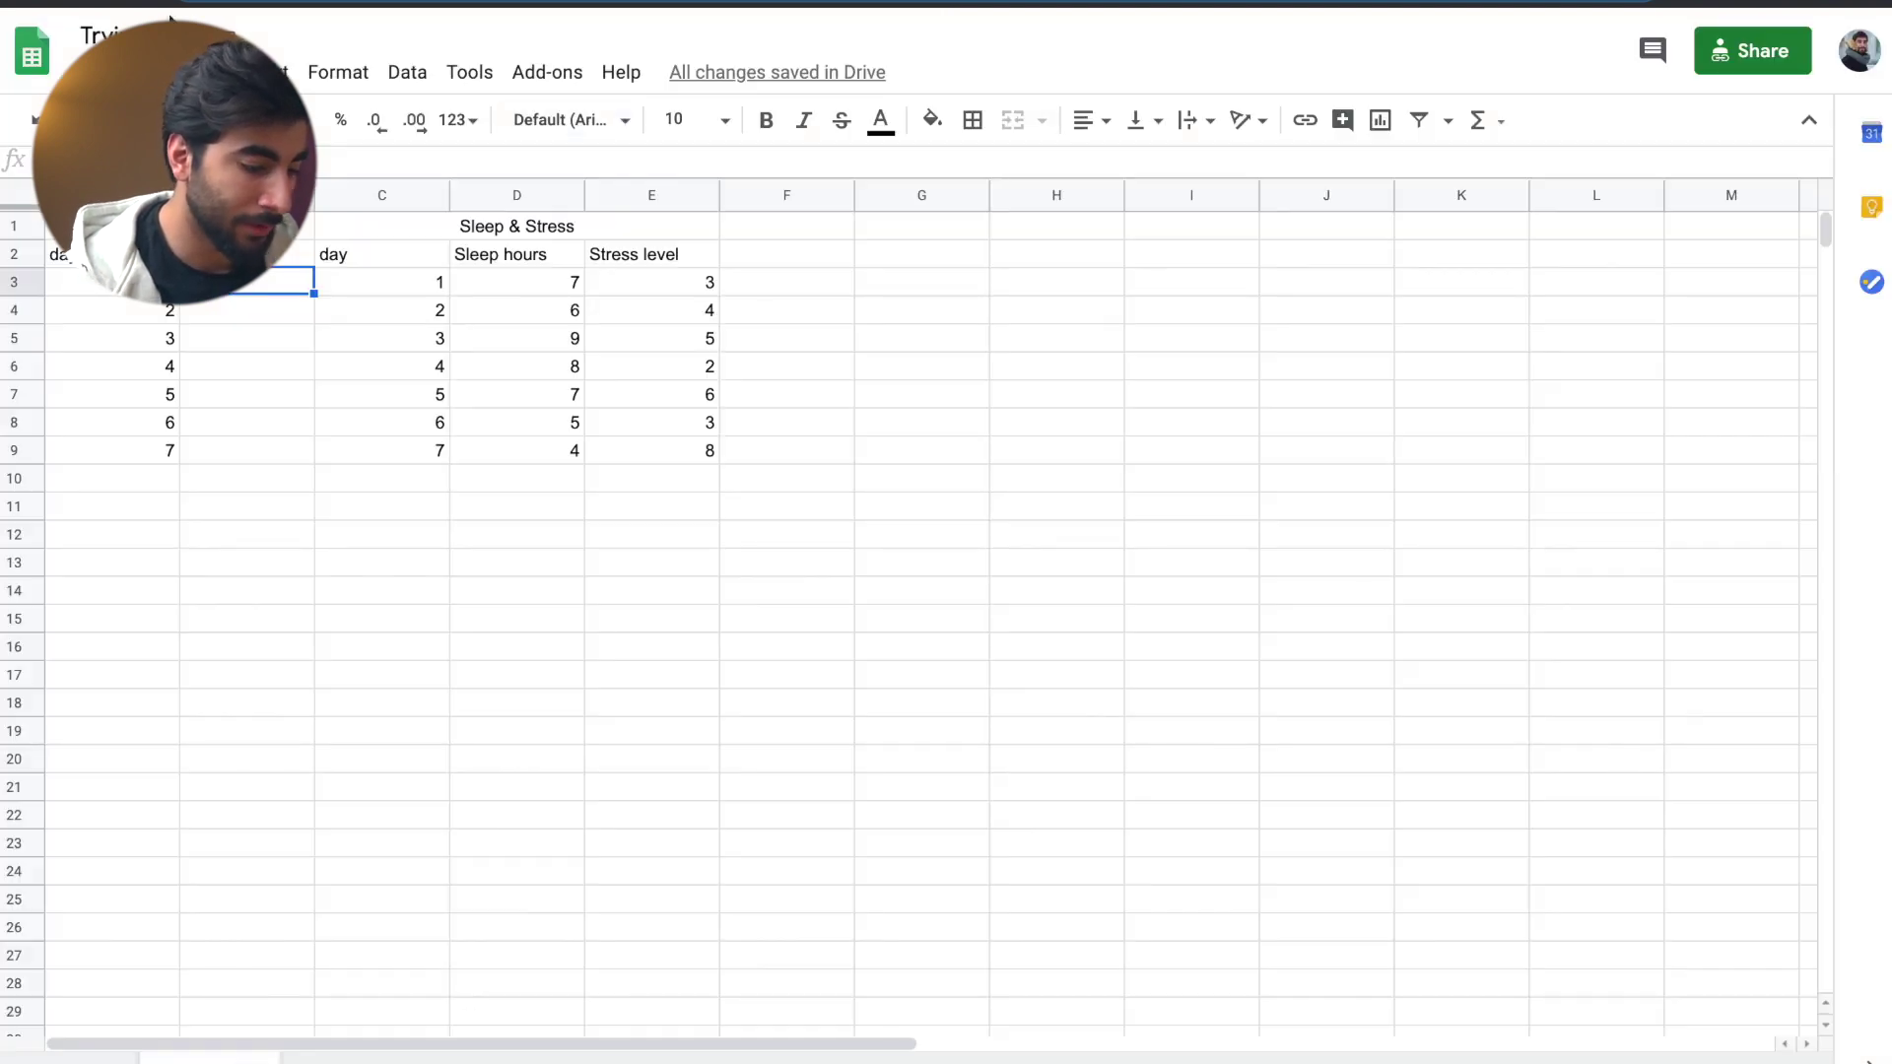
key("ctrl+Tab")
type("January")
scroll(630, 908, "down", 1)
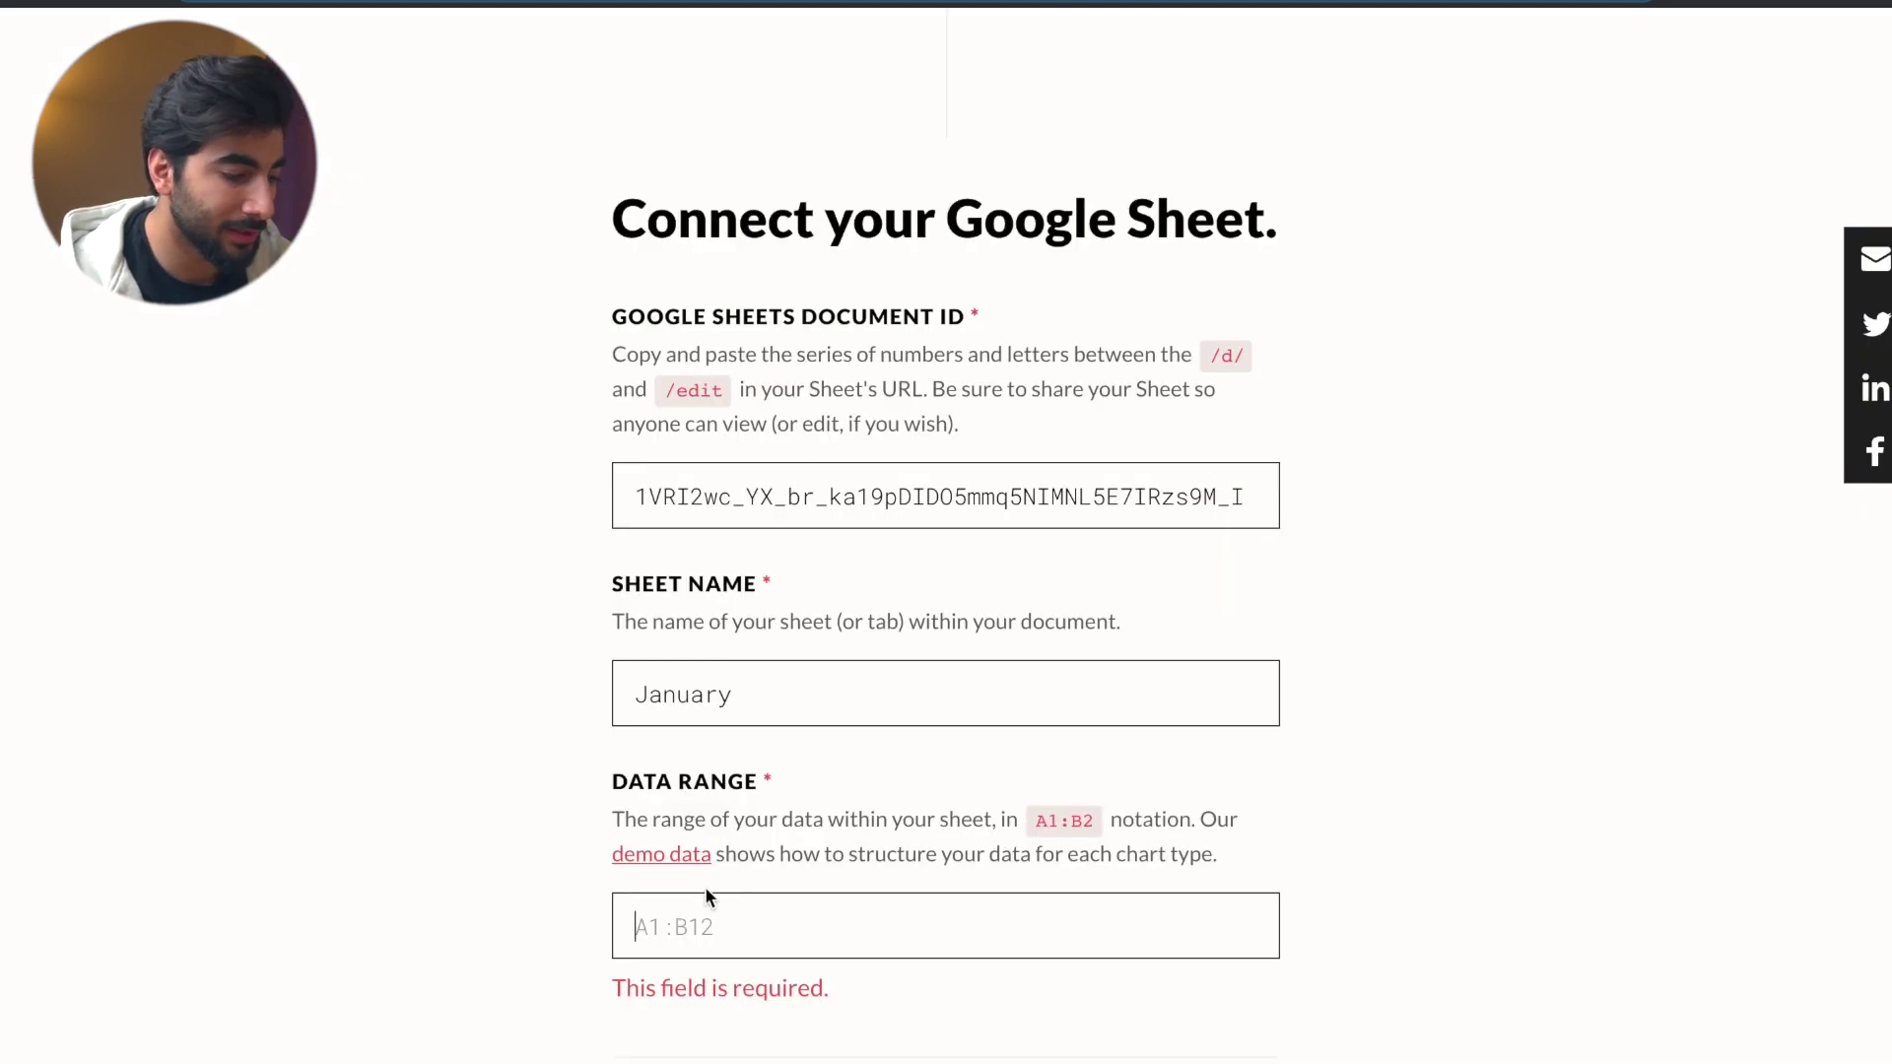
- Enter C2:E8 as the Data Range
left_click(752, 920)
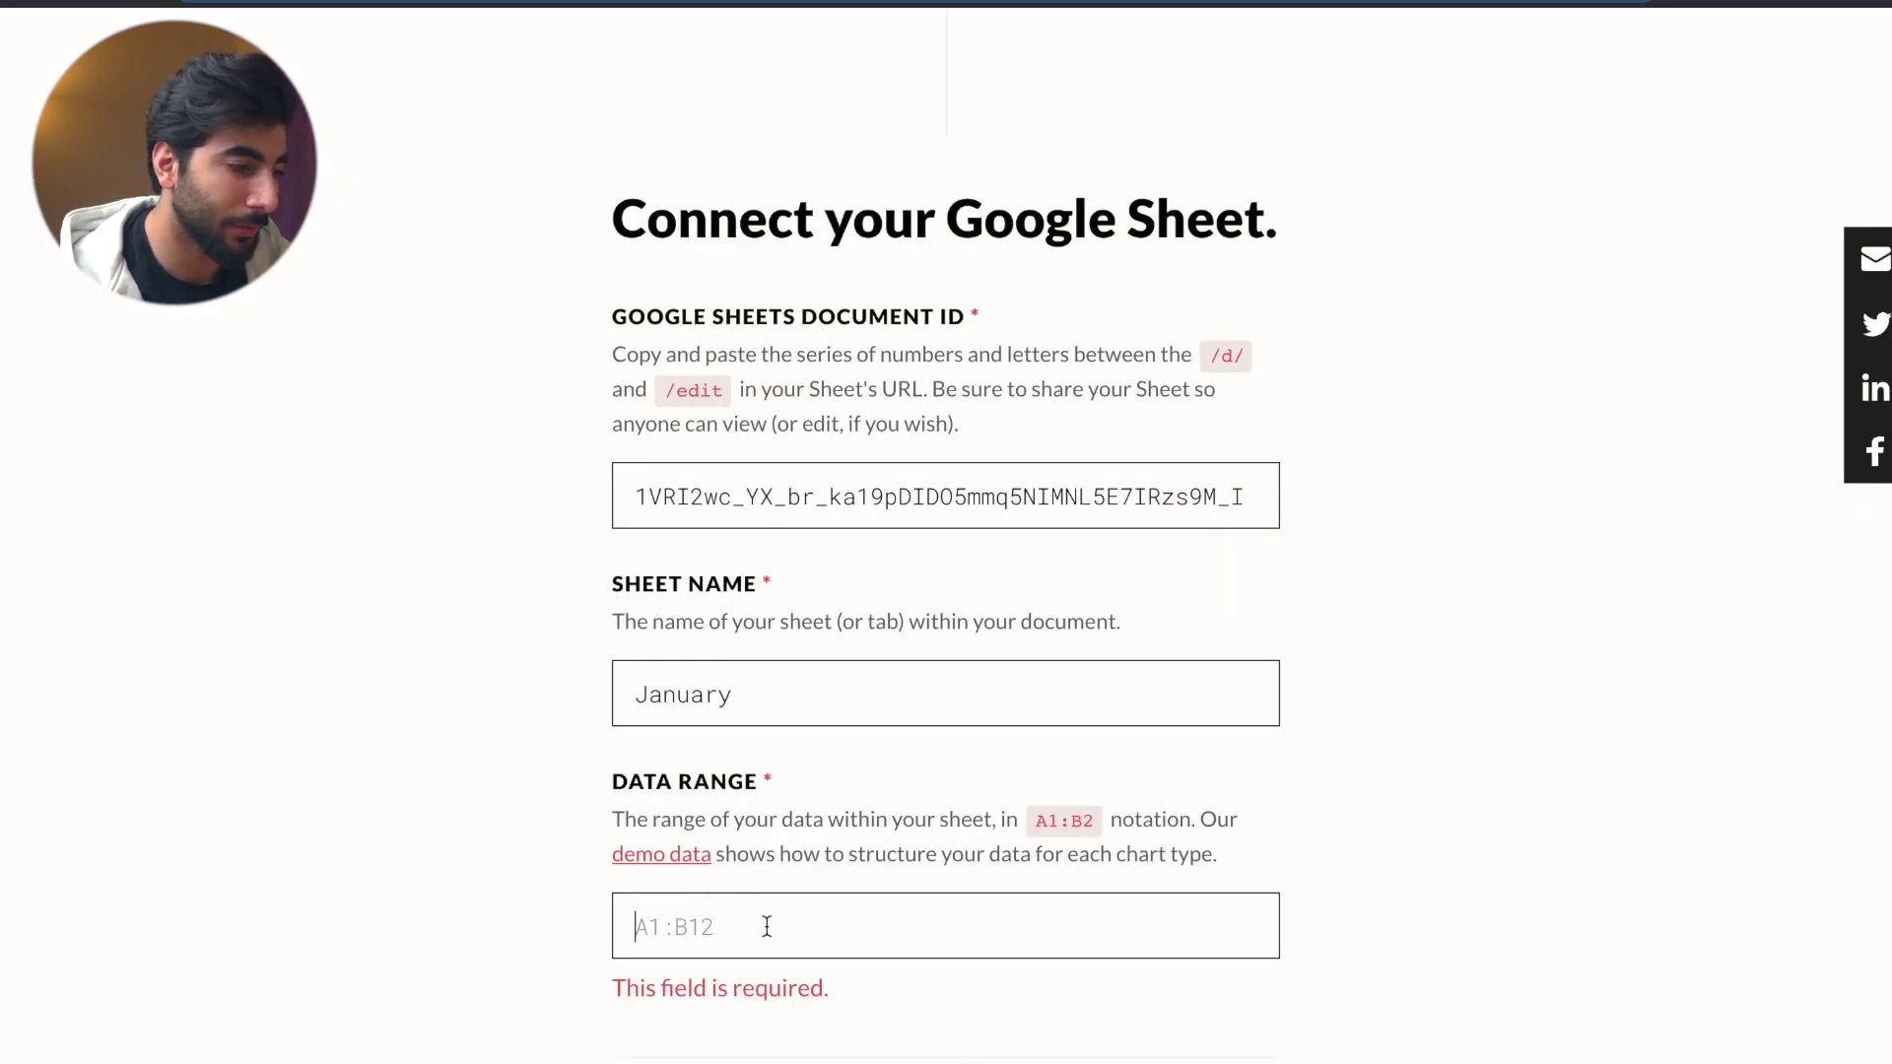
key("ctrl+shift+Tab")
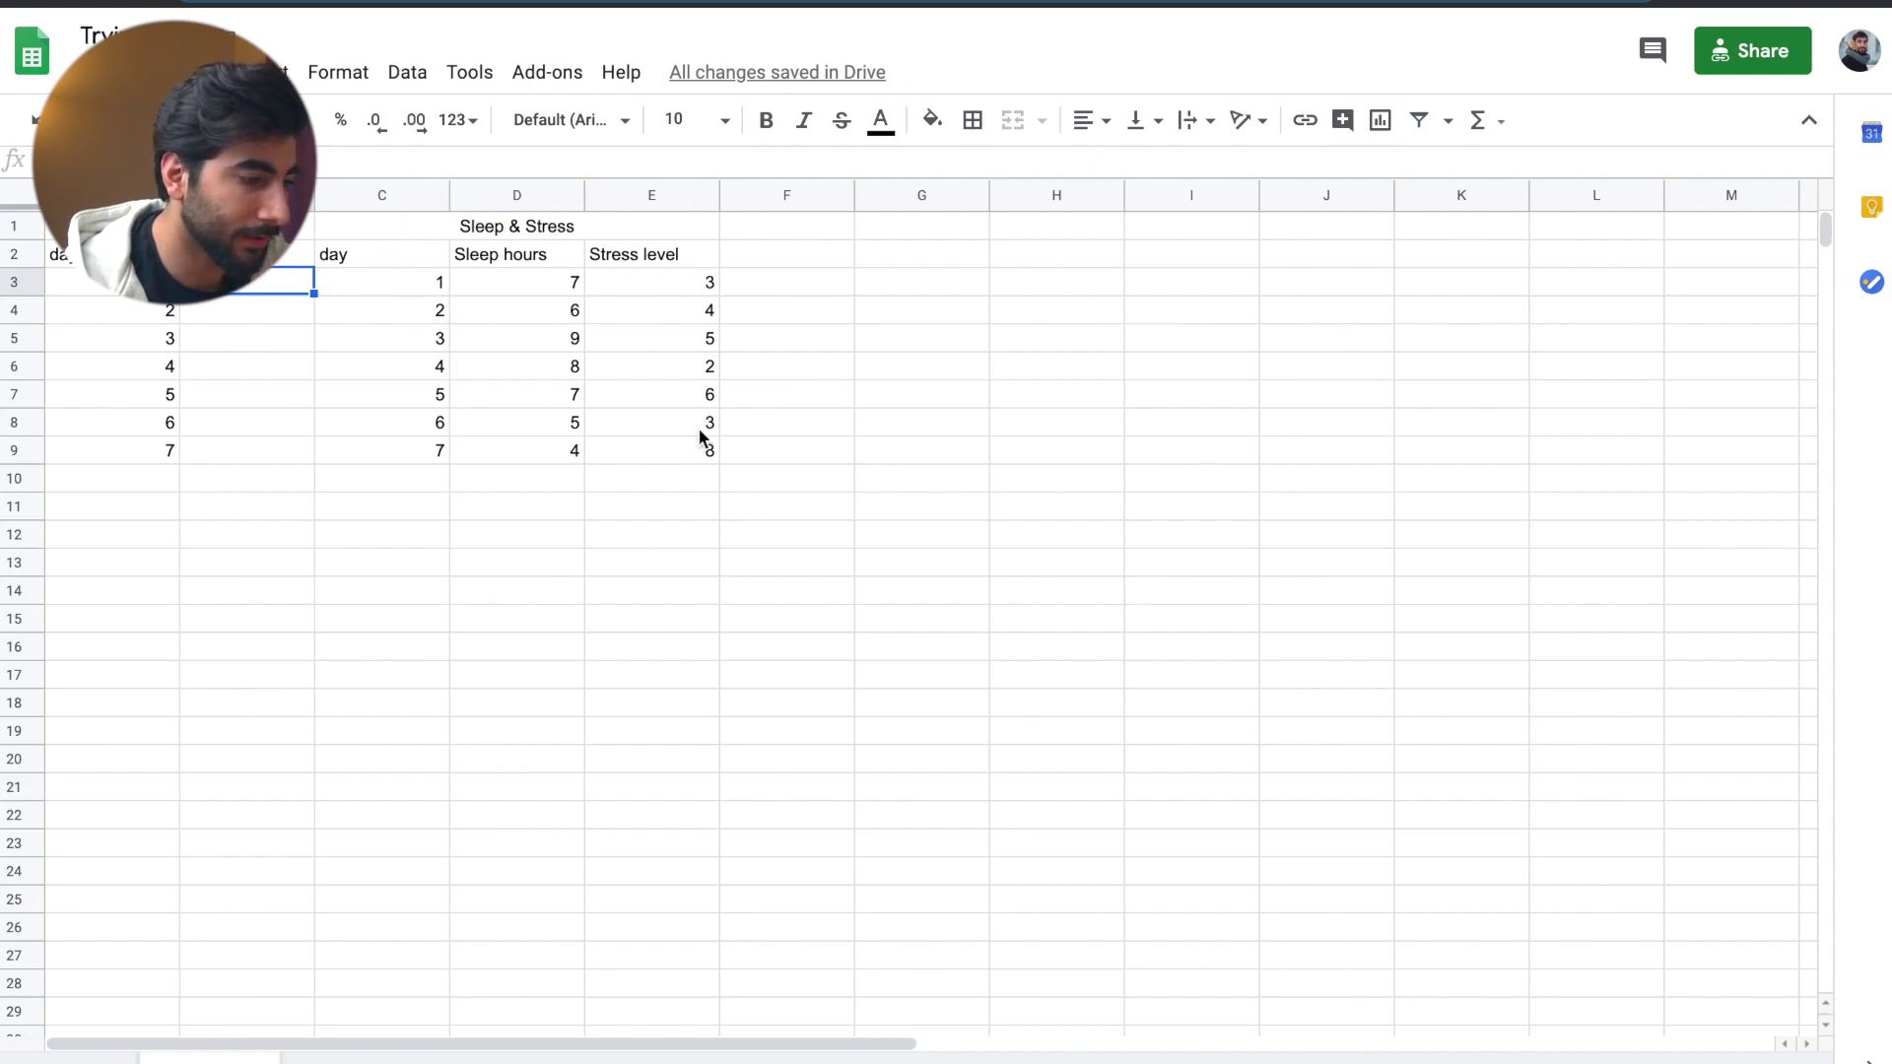
key("ctrl+Tab")
type("C2:")
key("ctrl+Tab")
key("ctrl+Tab")
type("E8")
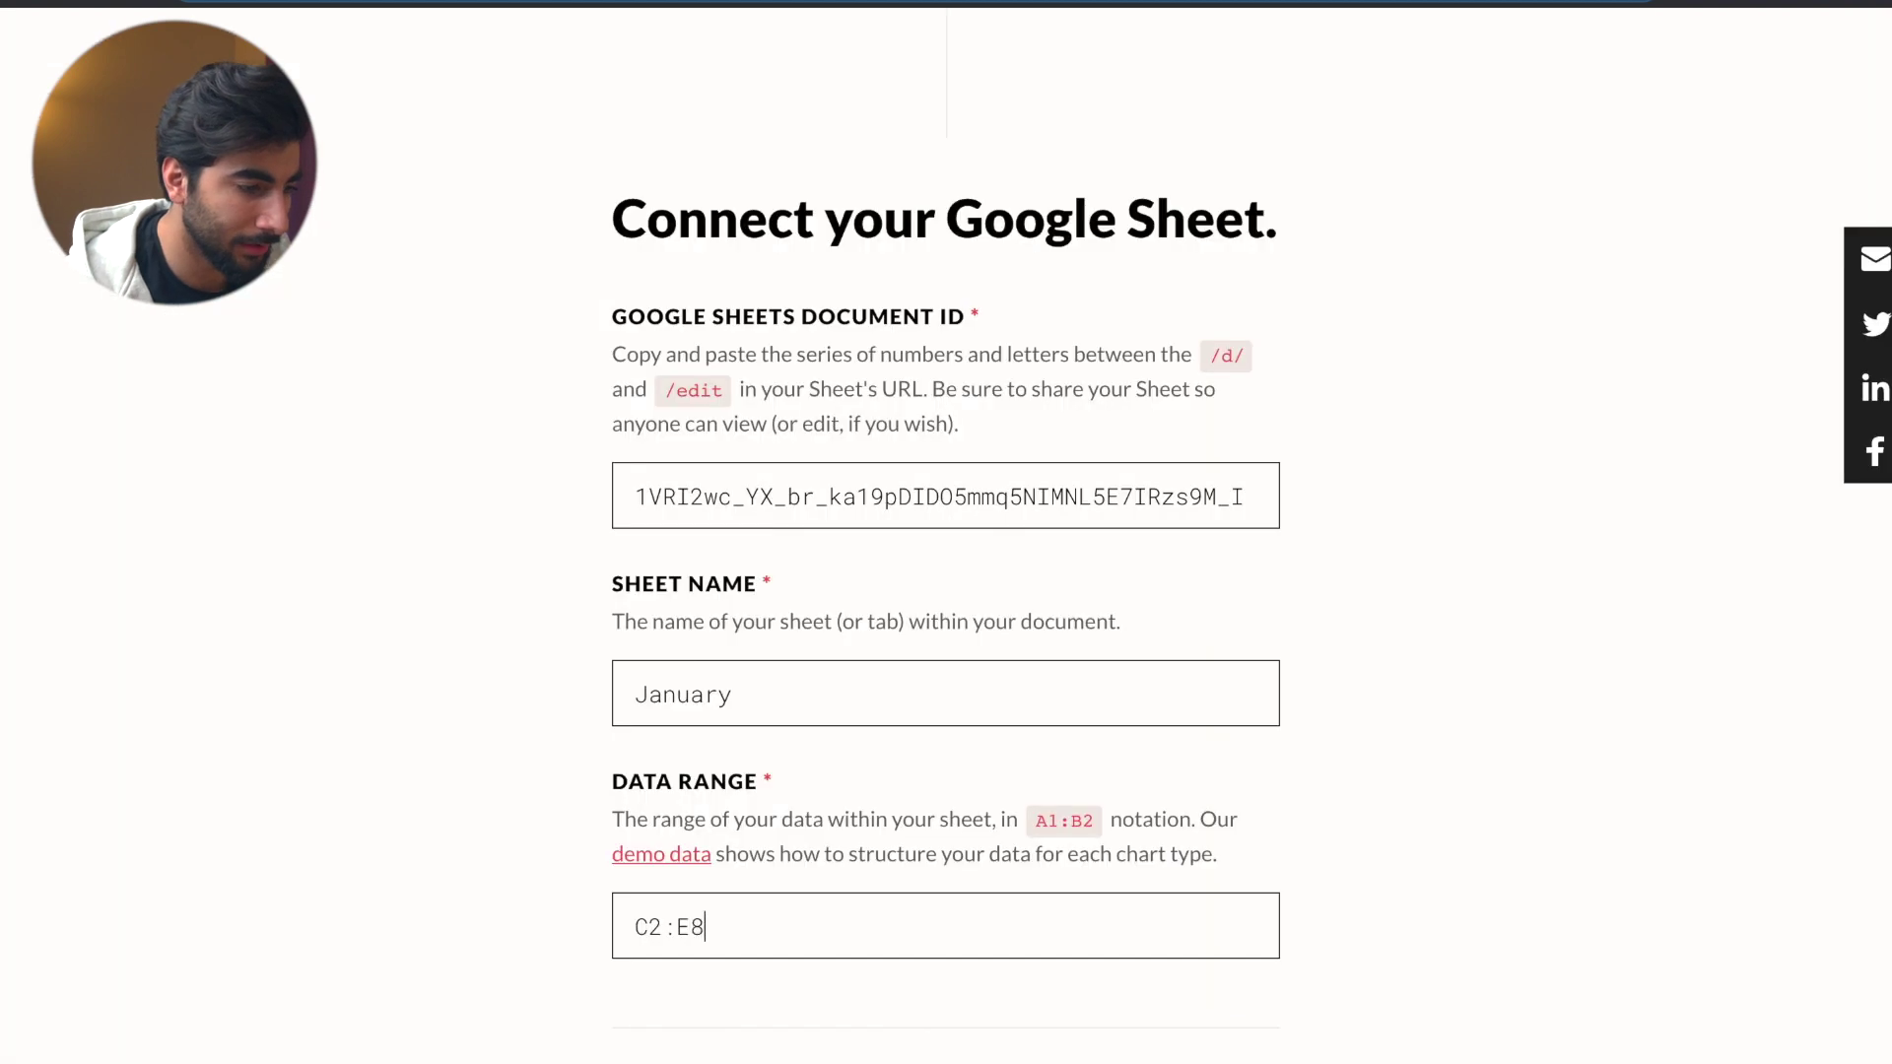
scroll(685, 712, "down", 2)
scroll(685, 712, "down", 6)
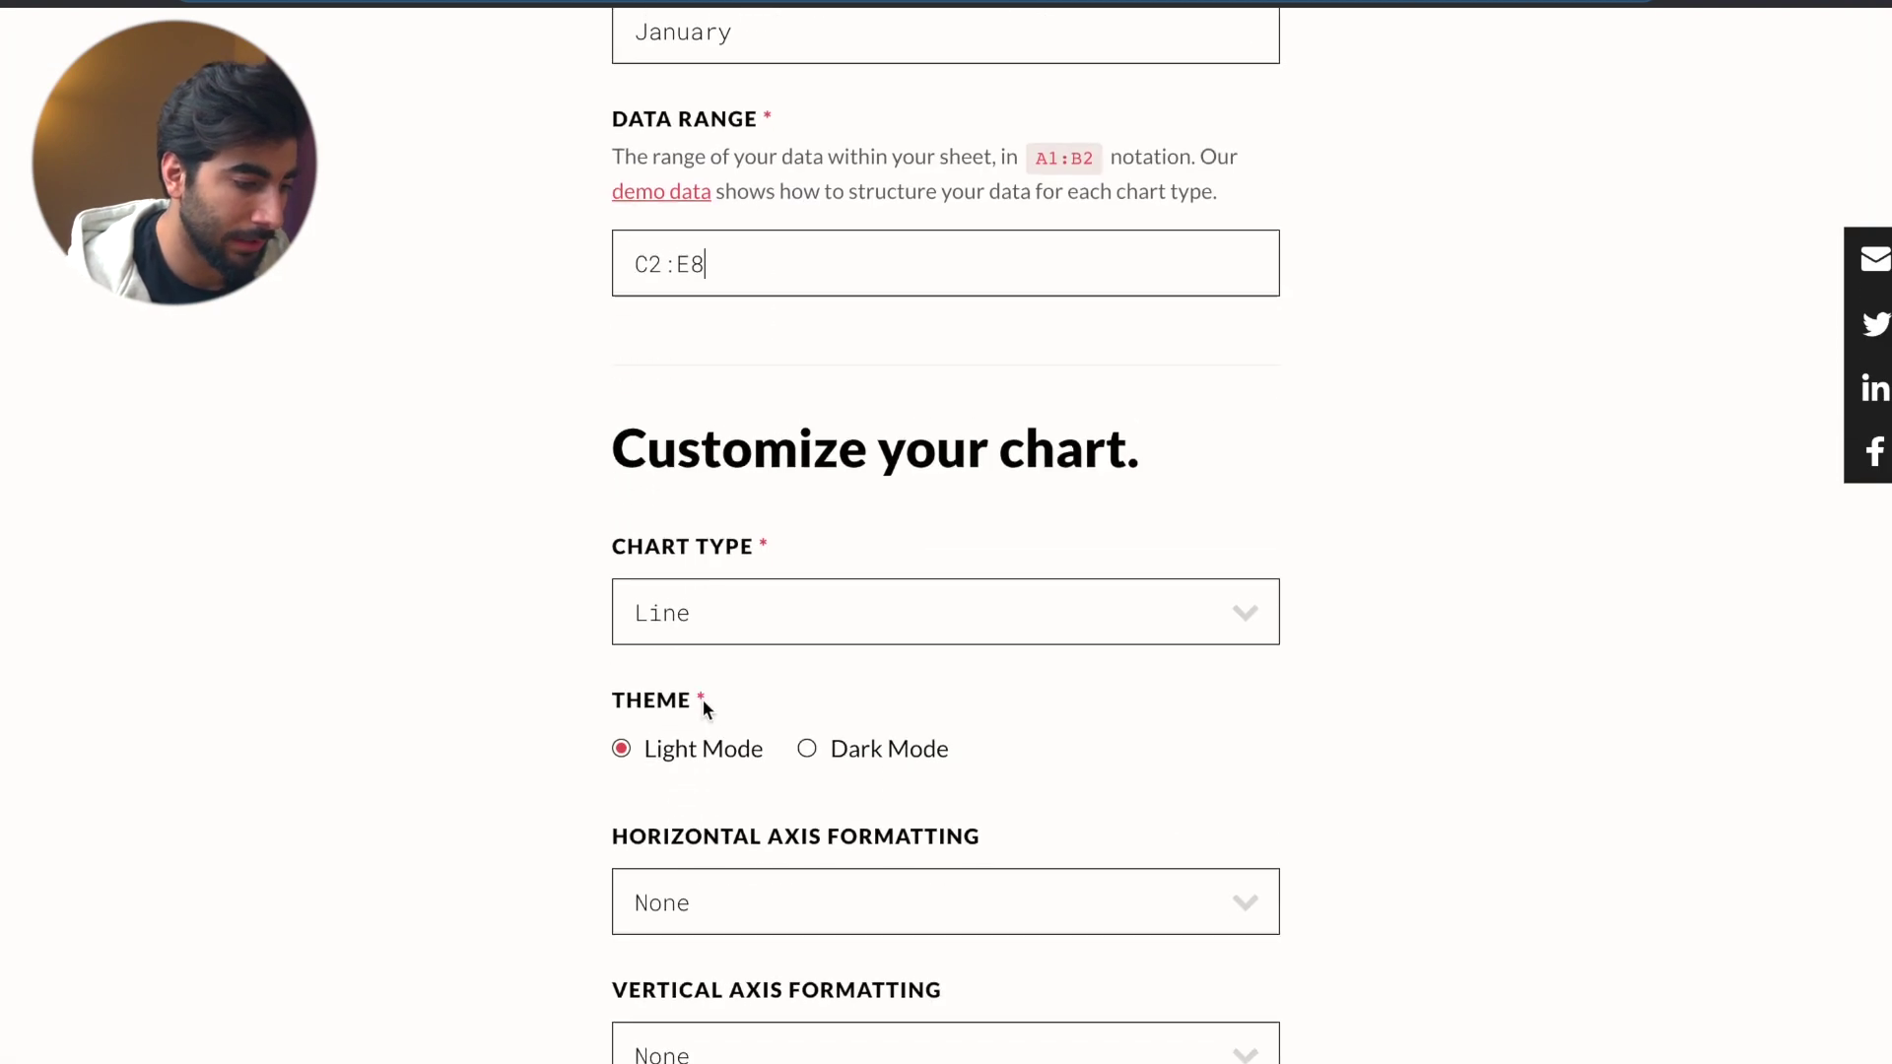
- Choose Dark Mode and format both horizontal and vertical axes as Whole Number
left_click(807, 735)
scroll(814, 737, "down", 4)
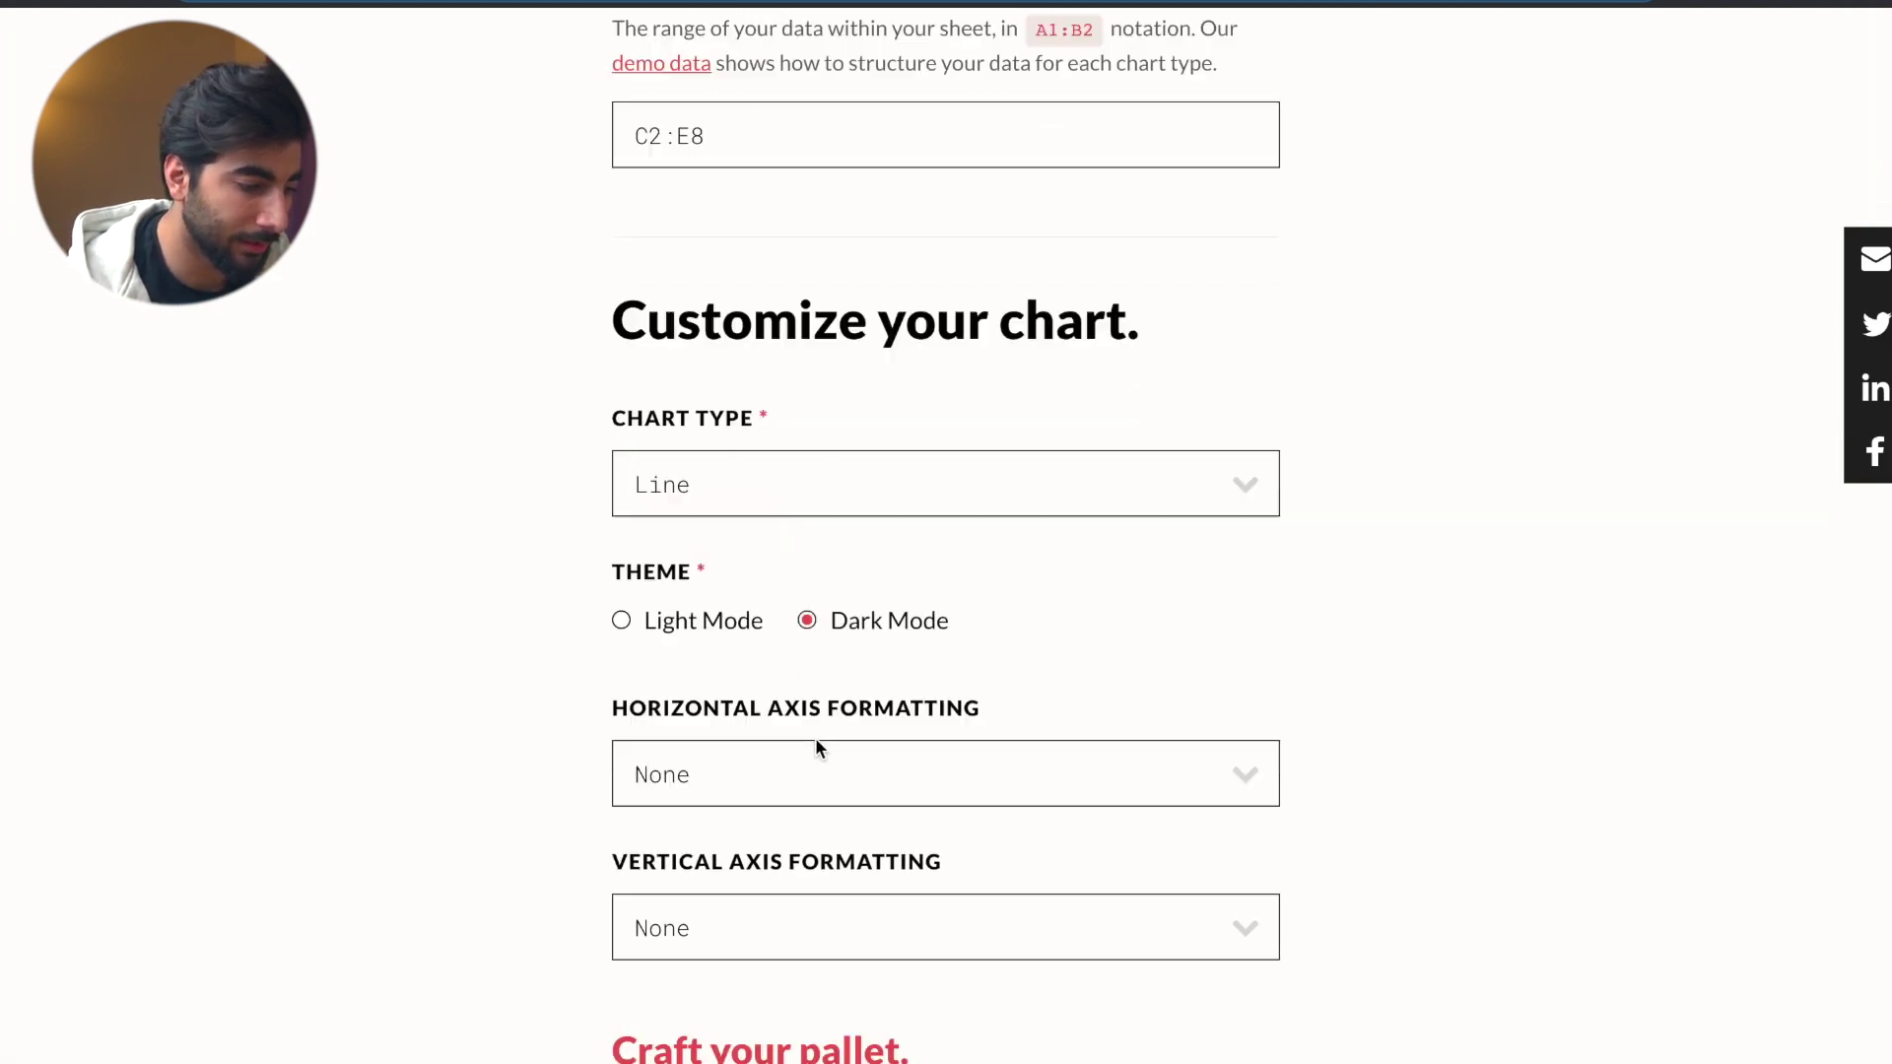
left_click(744, 538)
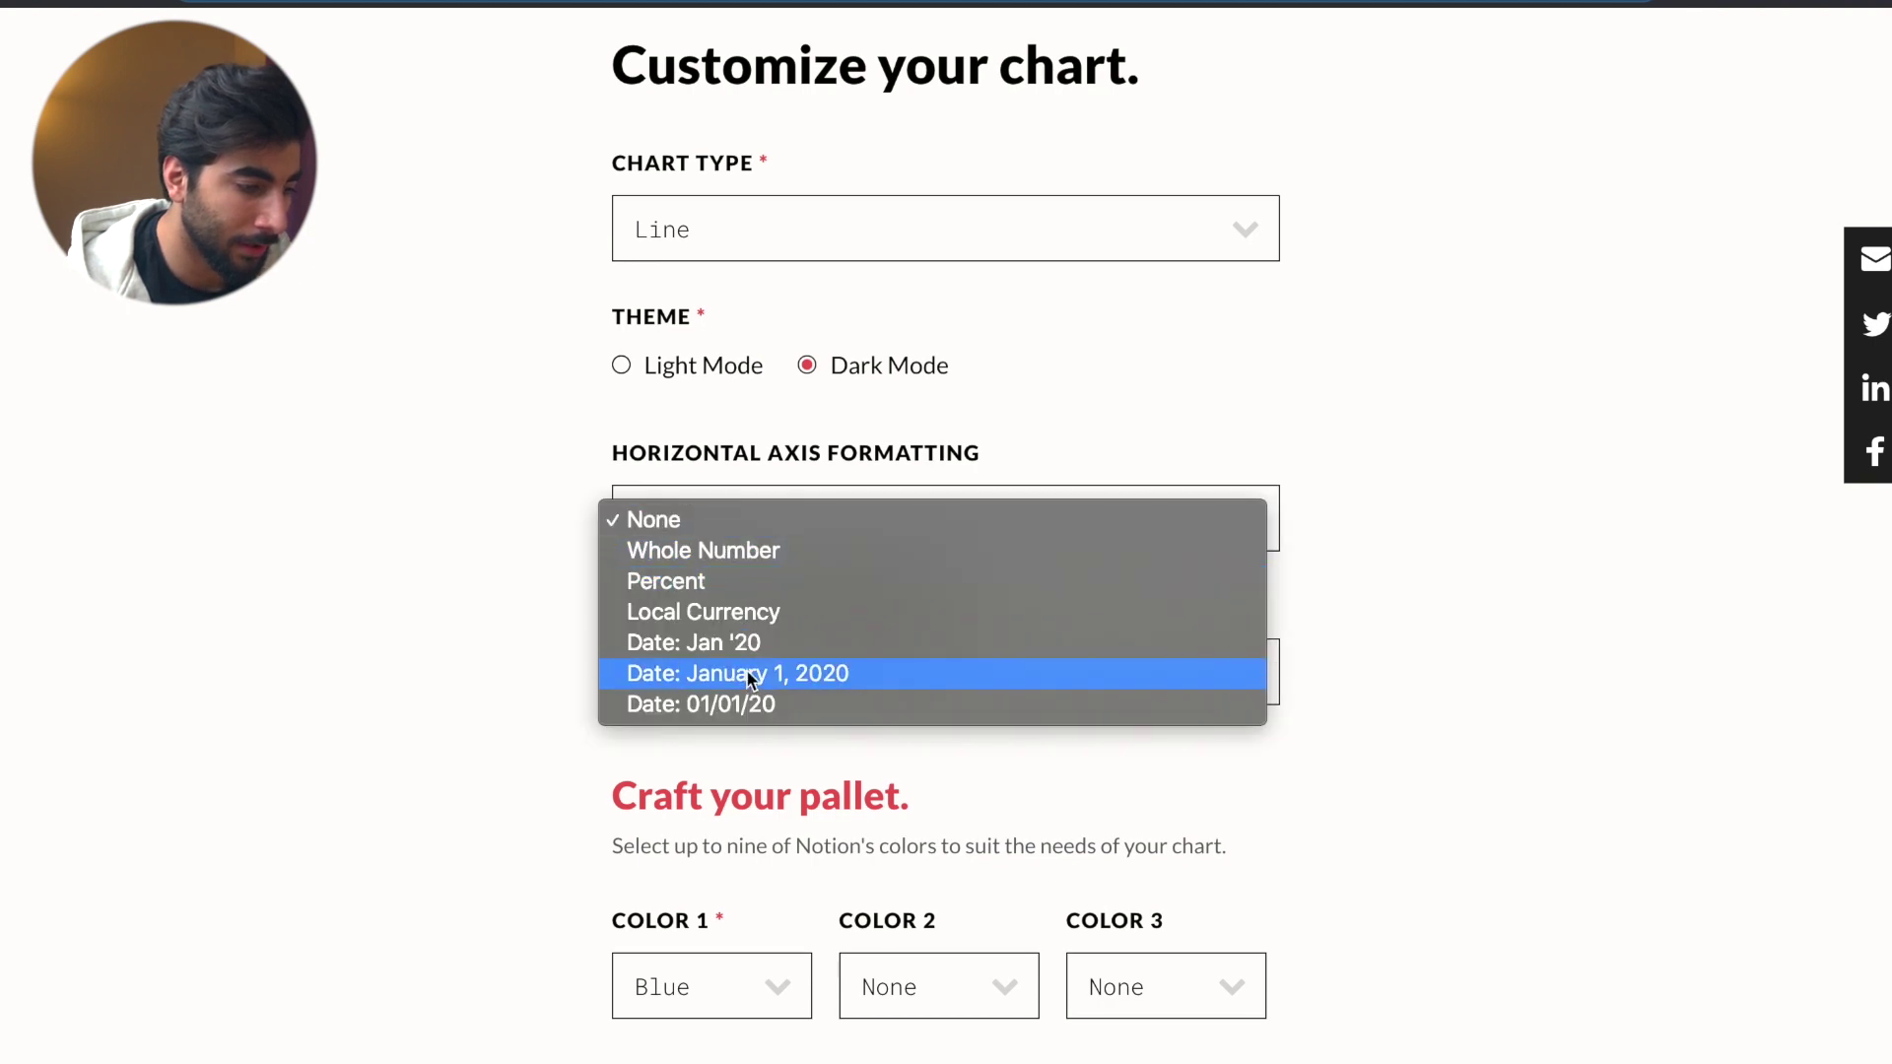
left_click(735, 557)
left_click(798, 692)
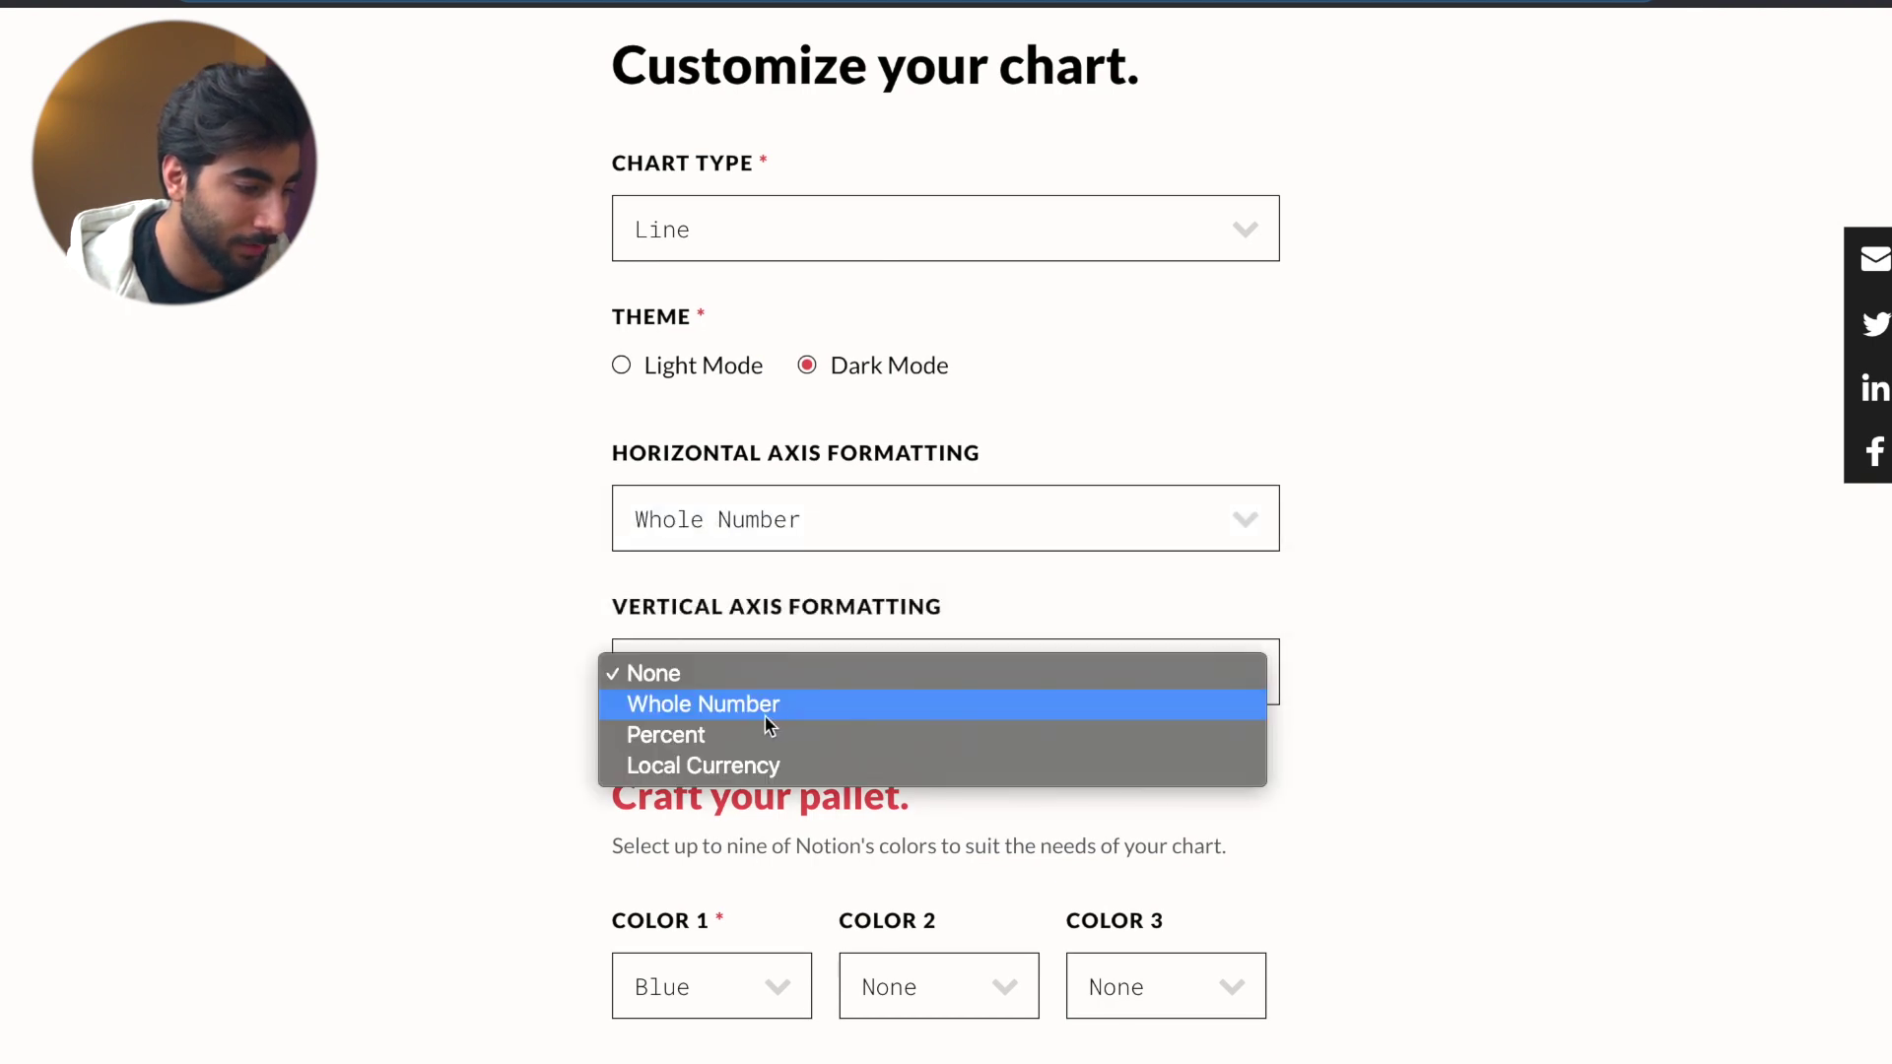
left_click(778, 703)
scroll(781, 741, "down", 3)
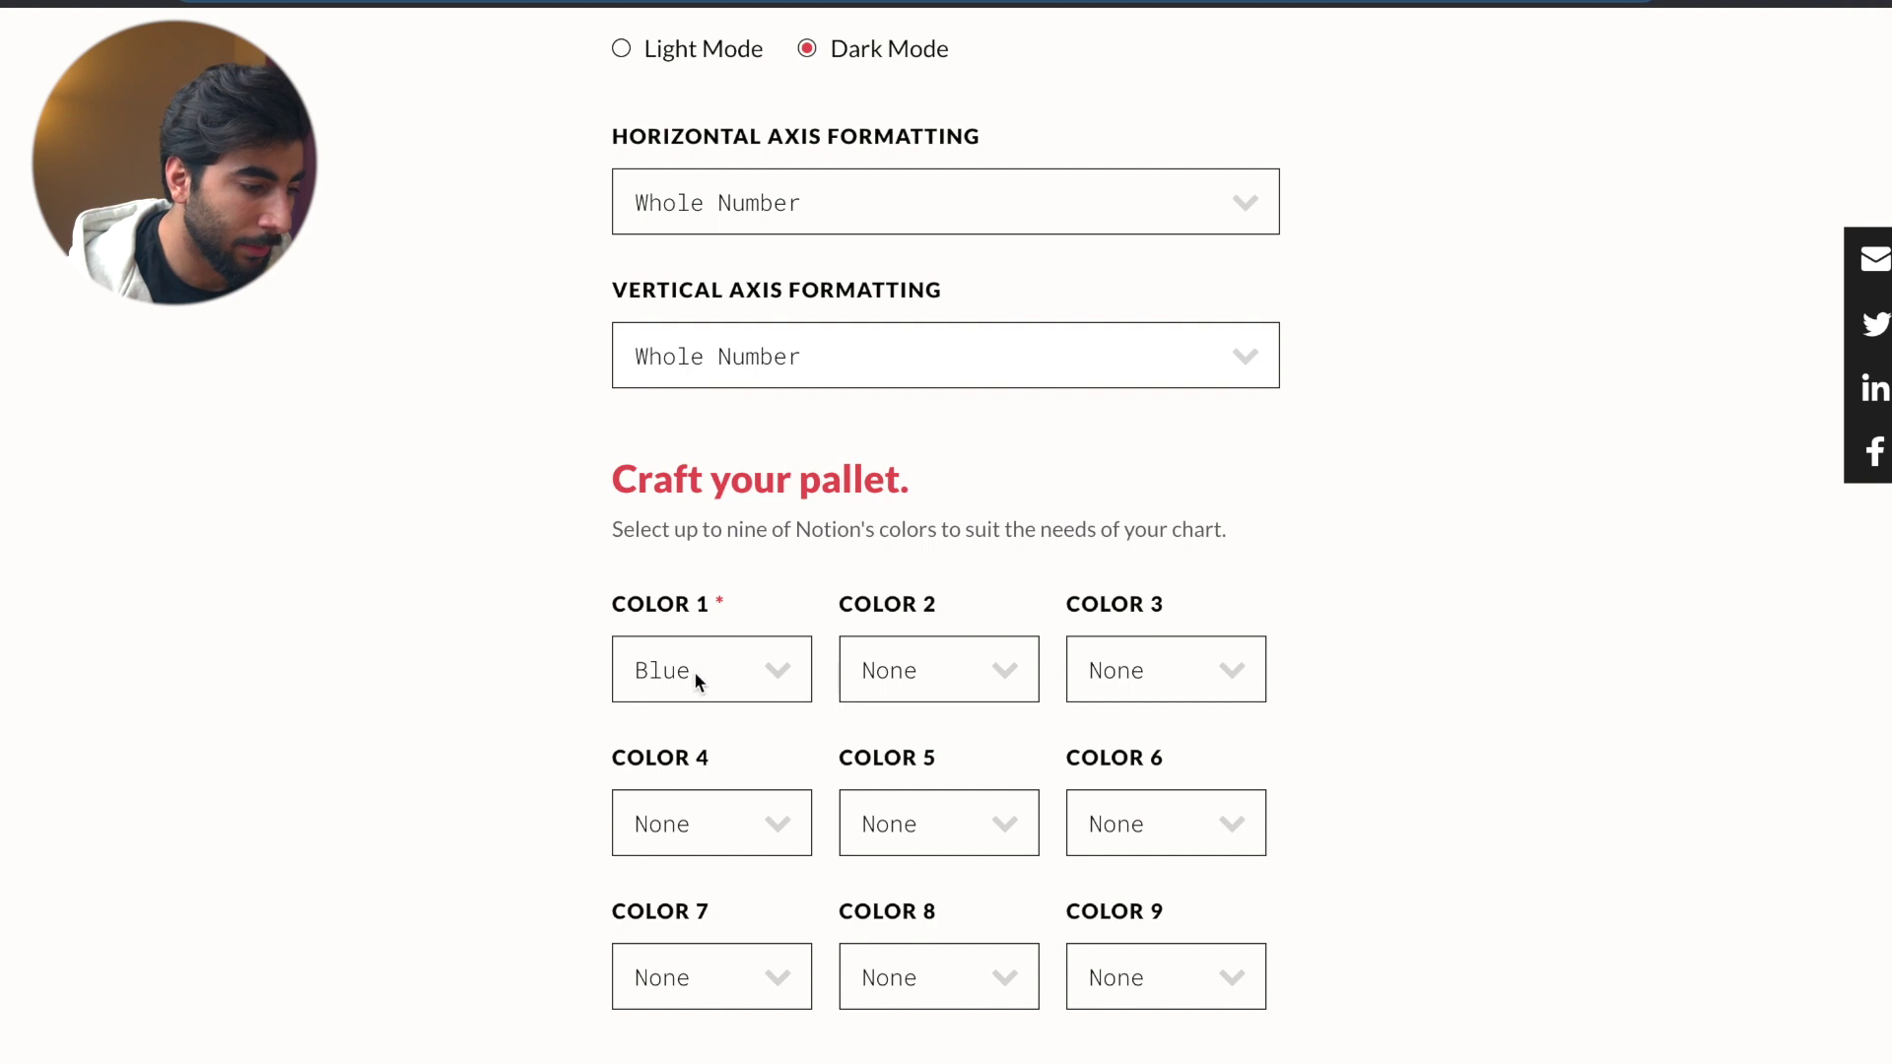
- Set Color 2 to Orange, generate the chart and copy its embed URL
left_click(897, 670)
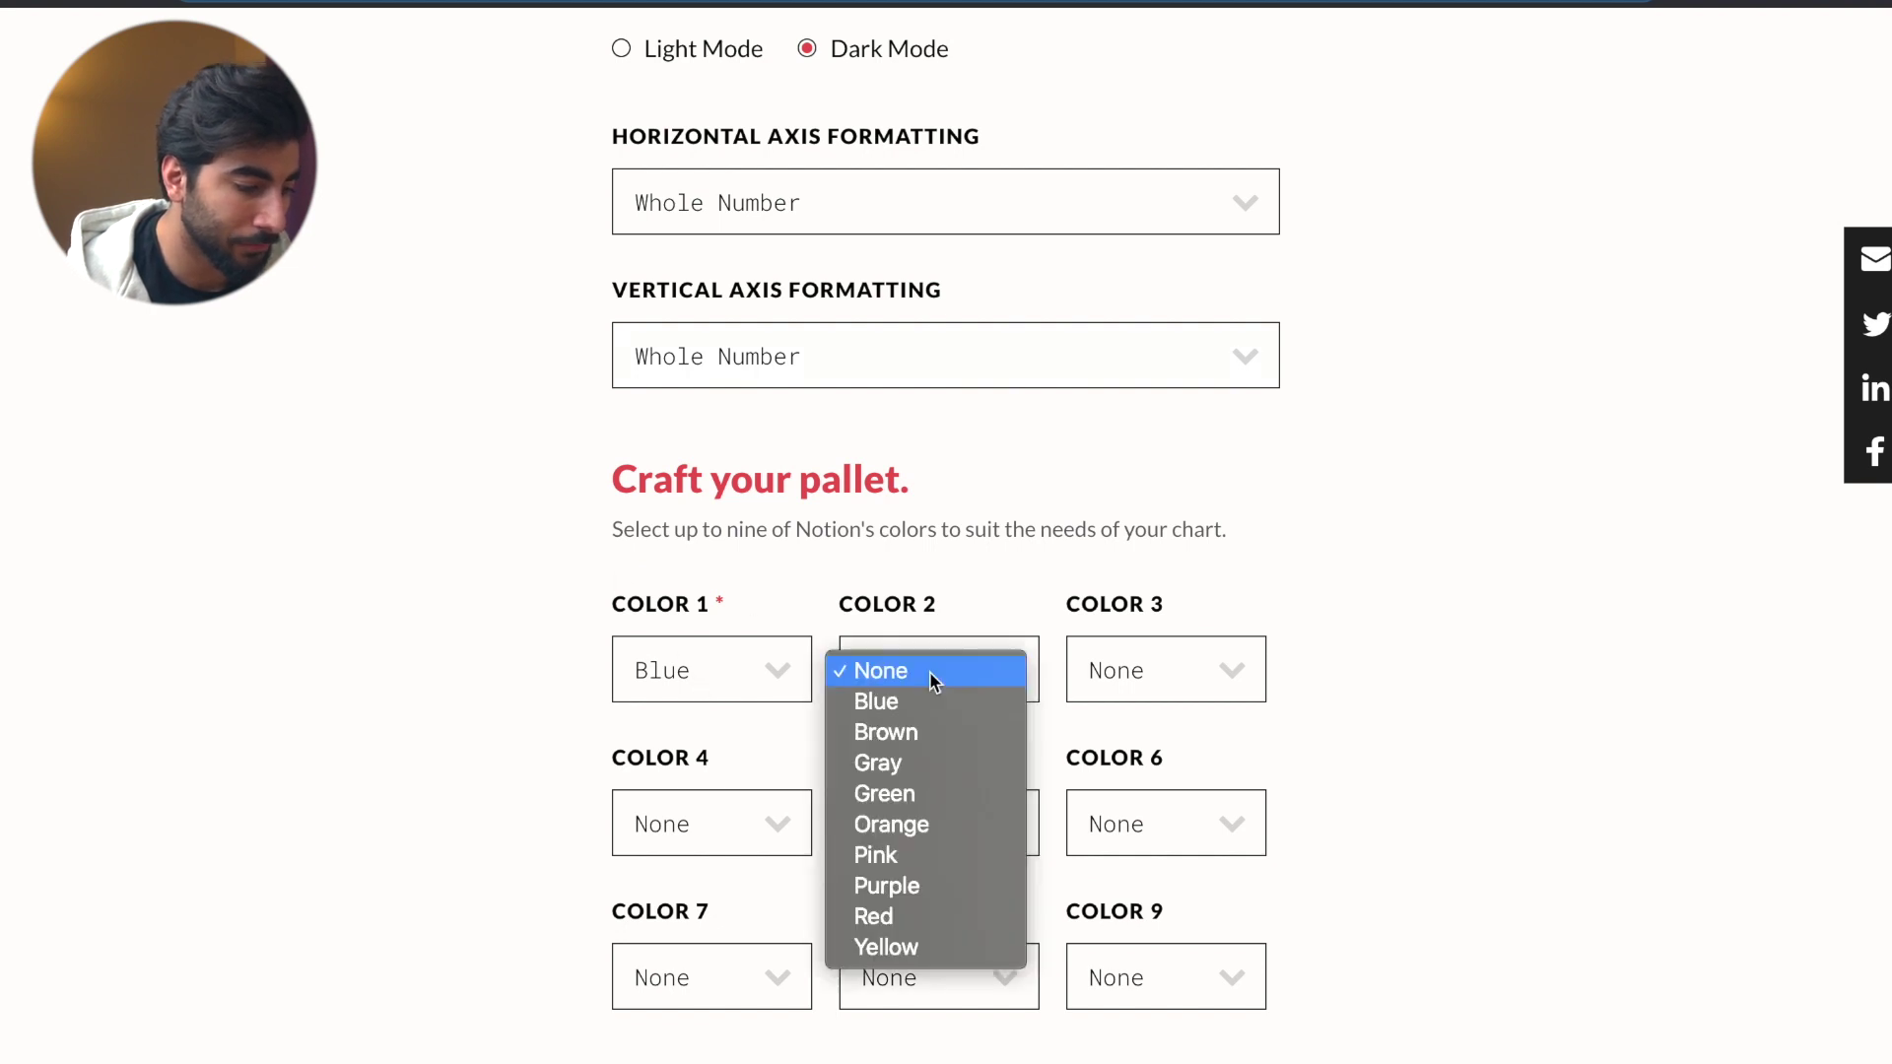
left_click(701, 475)
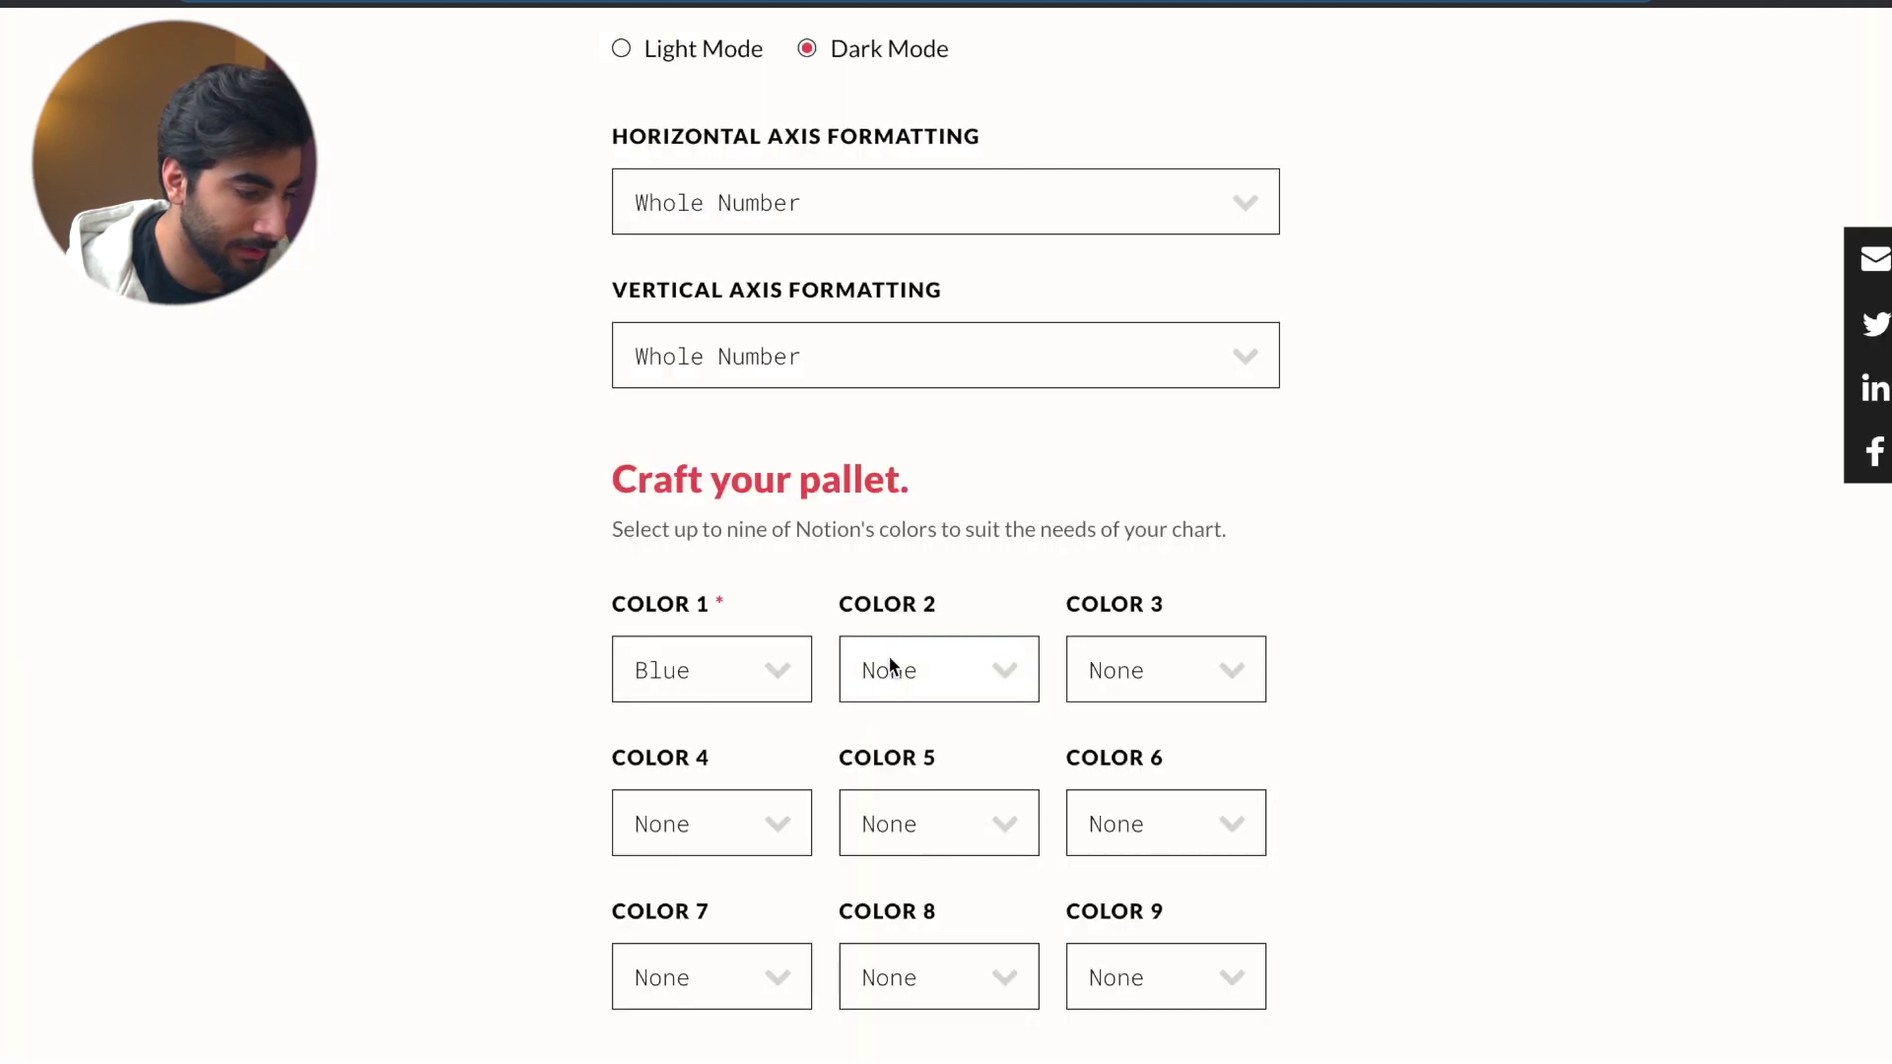
left_click(888, 656)
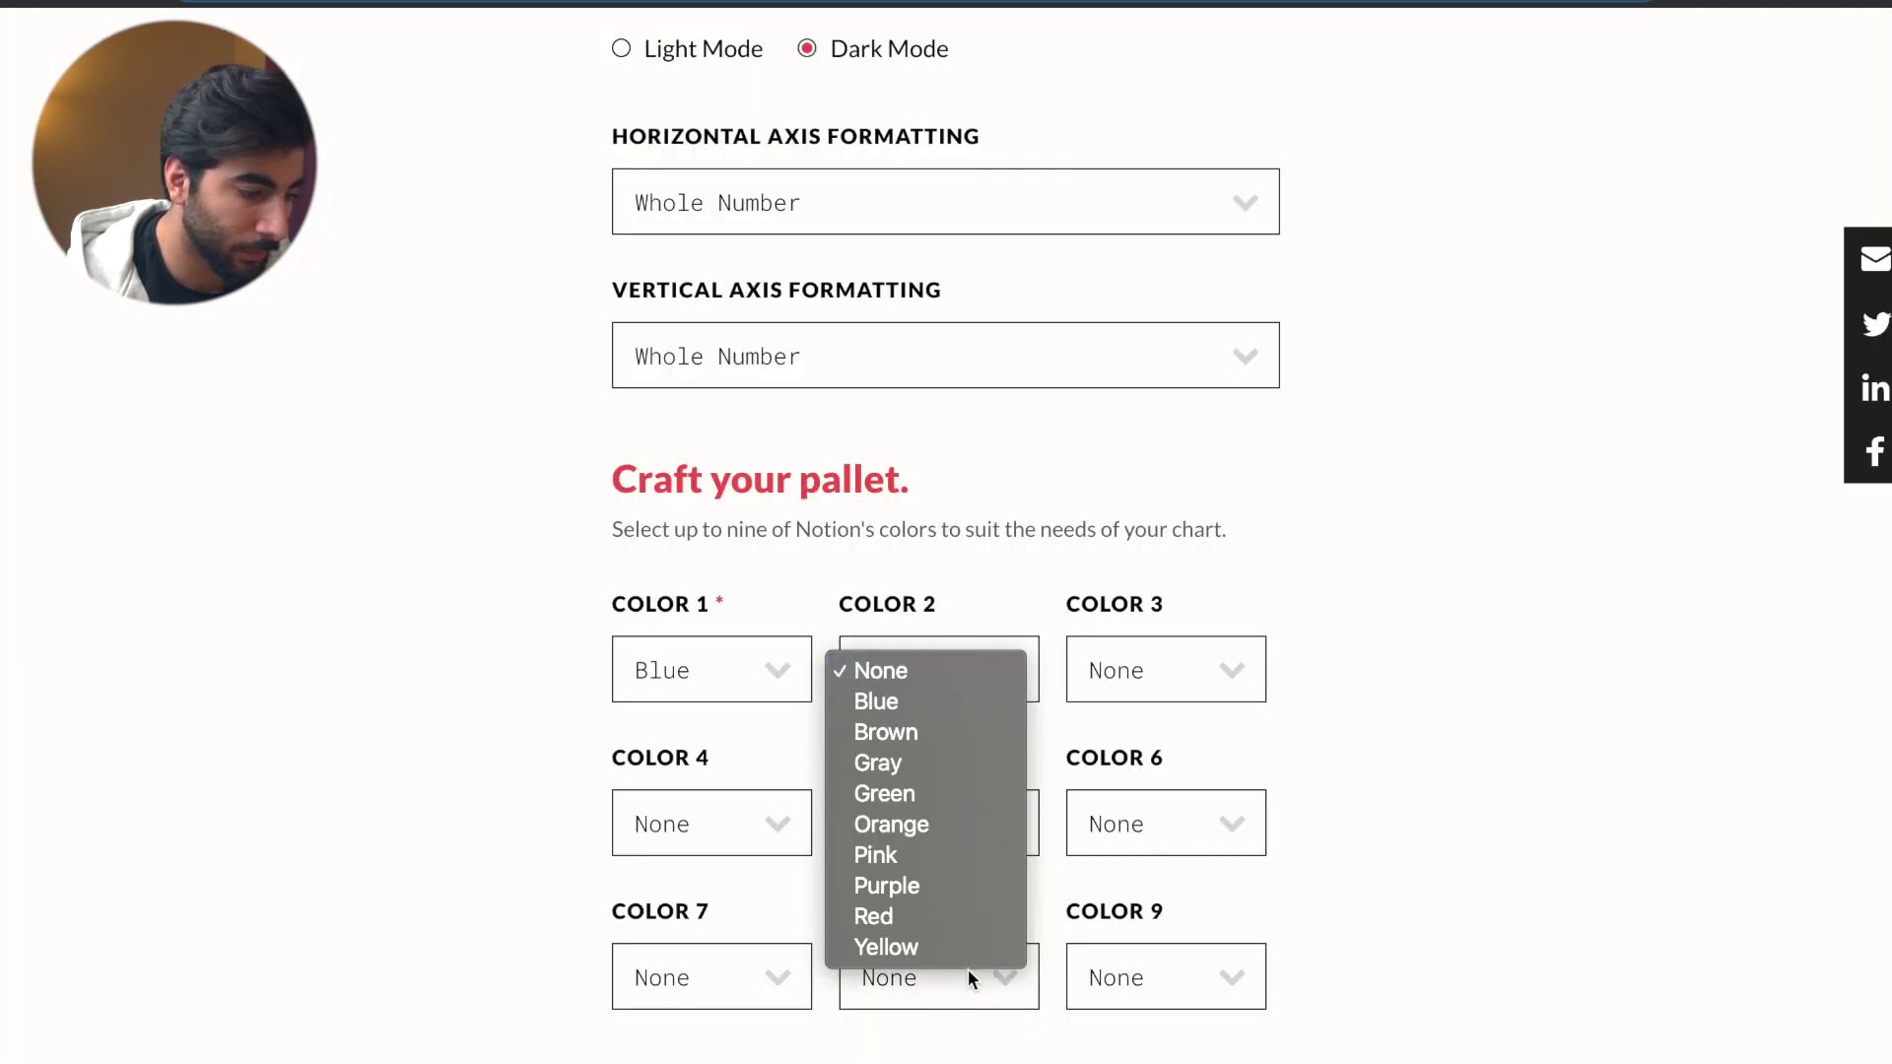
left_click(944, 826)
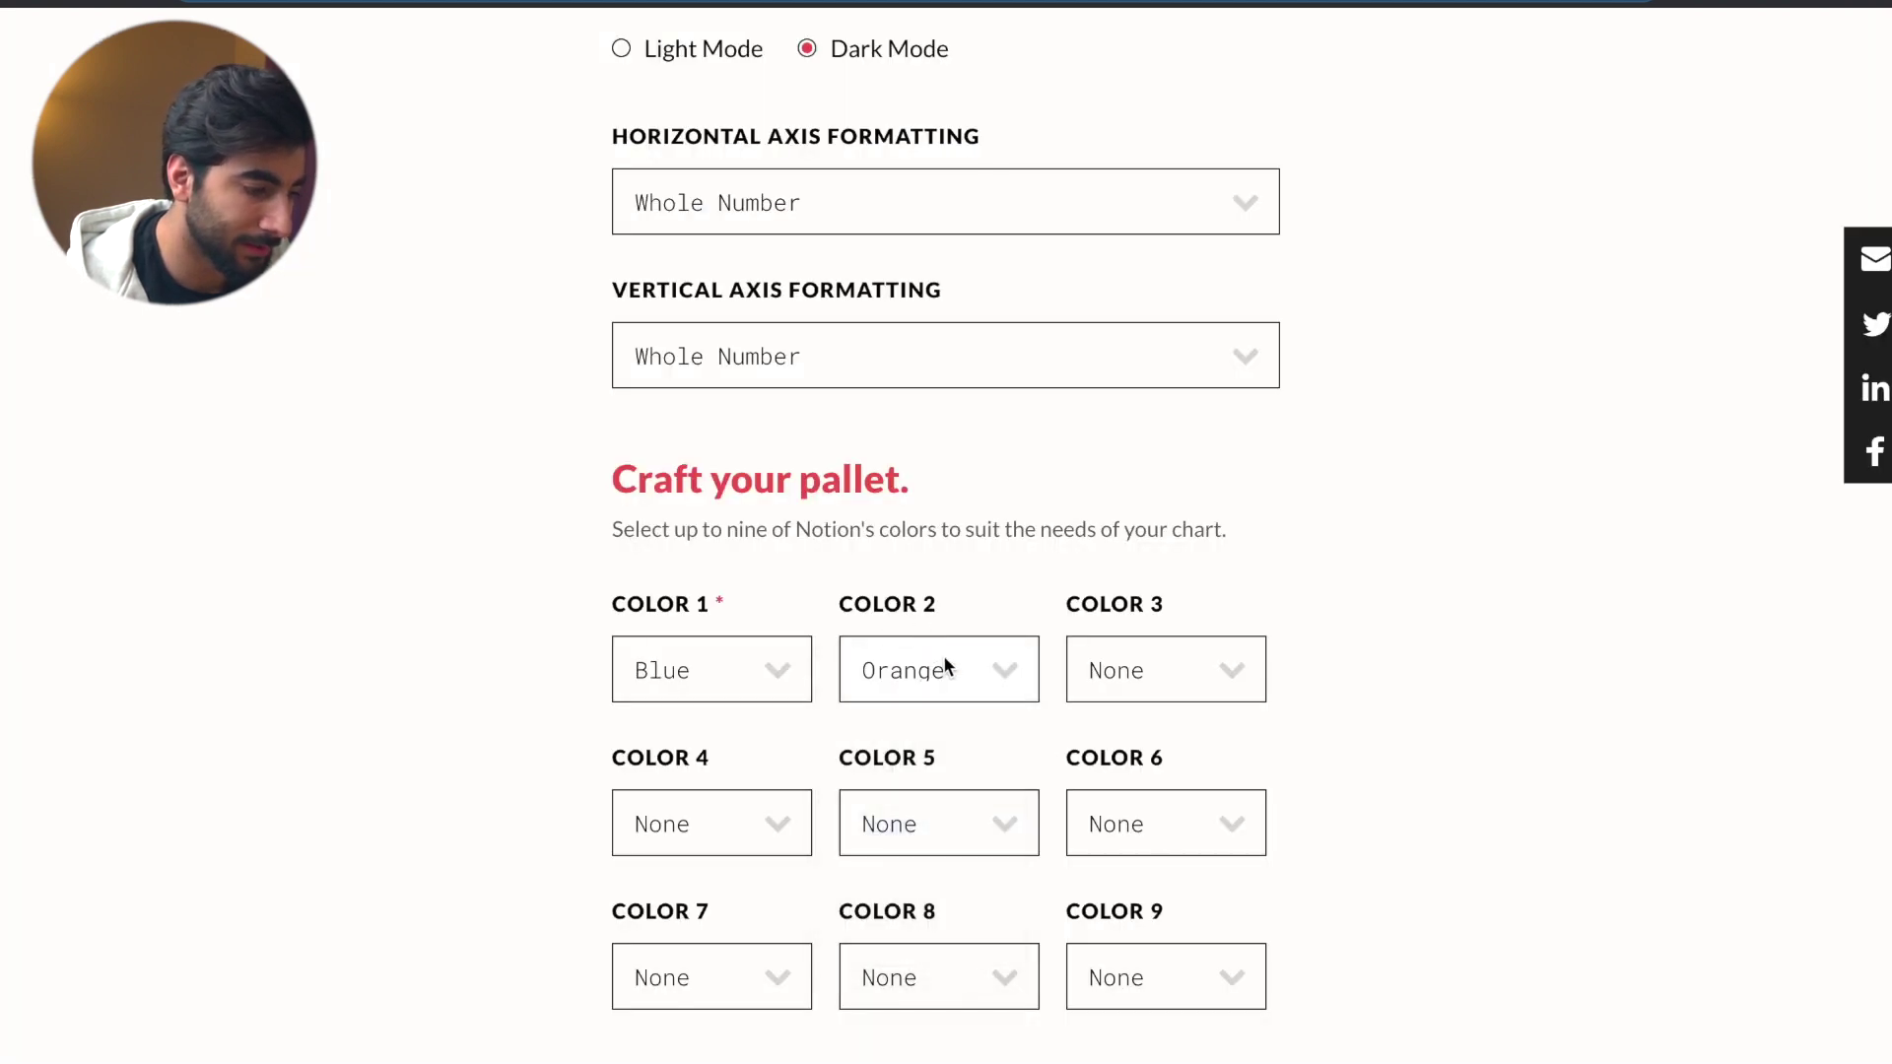
scroll(749, 660, "down", 5)
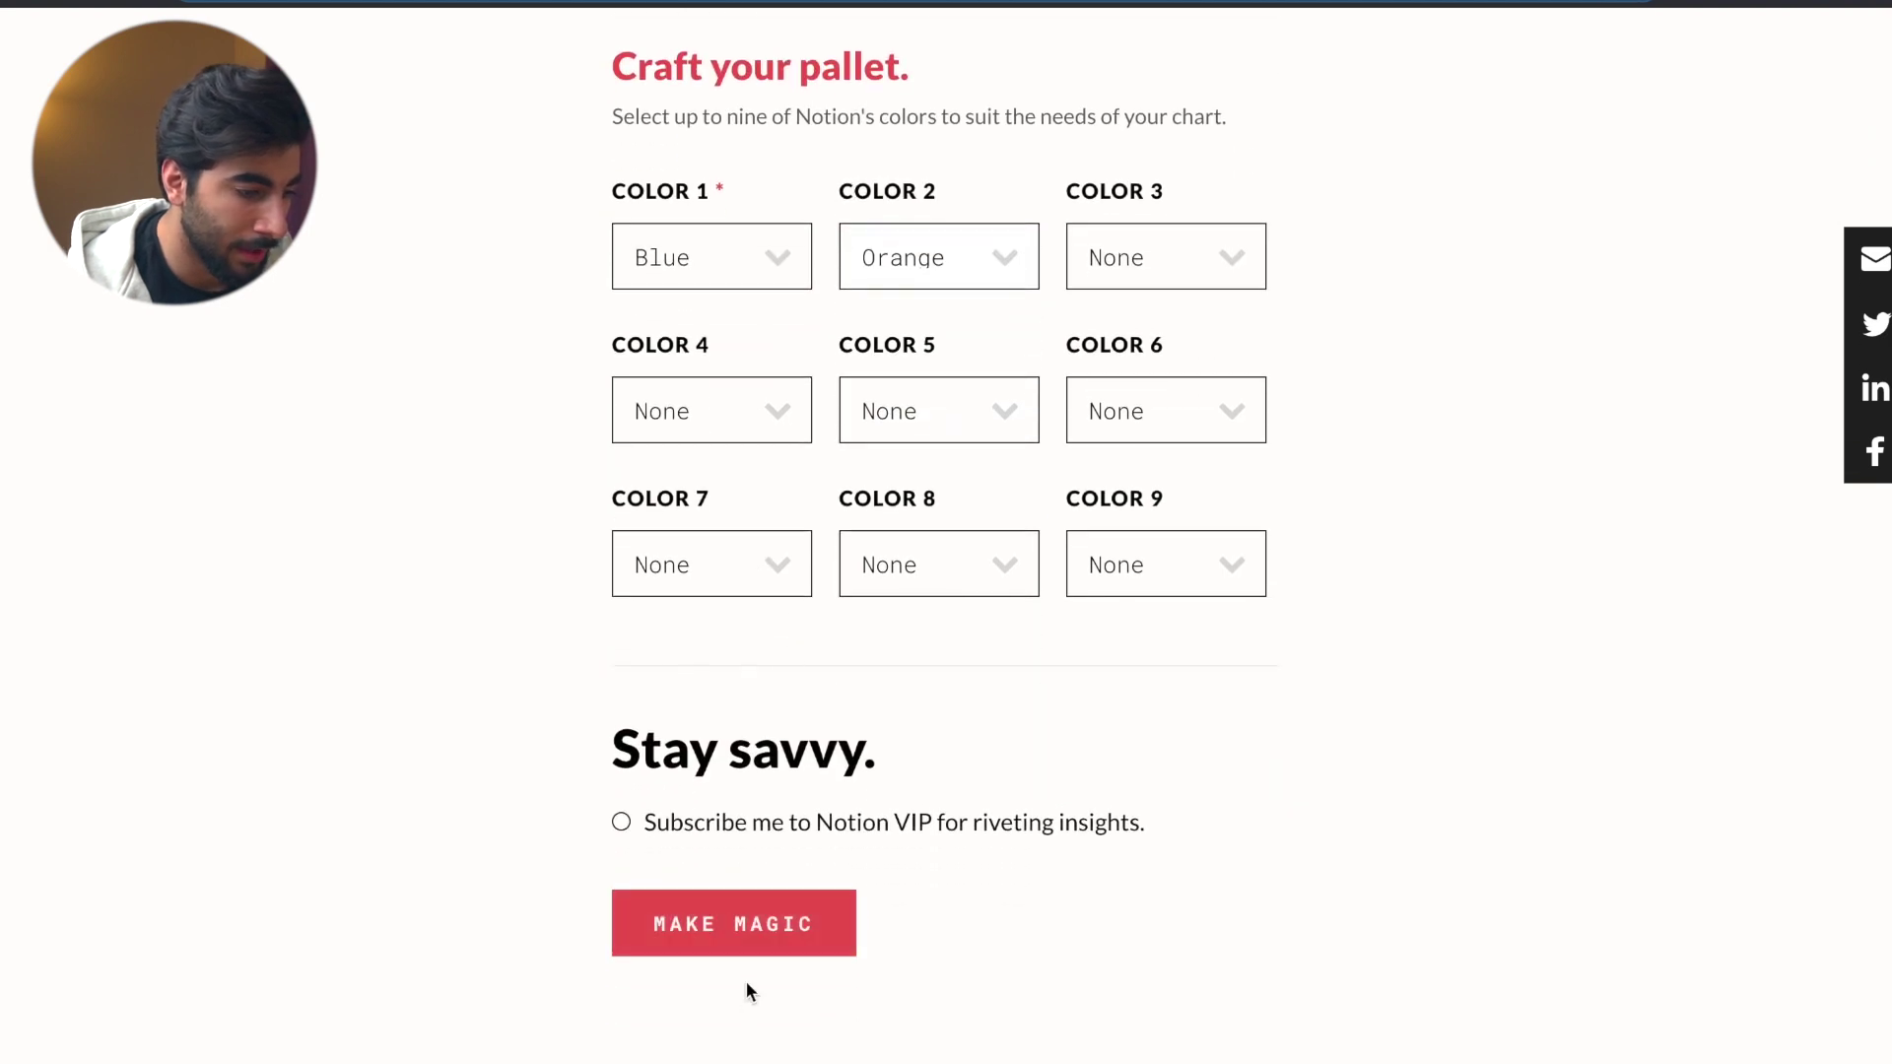
left_click(764, 952)
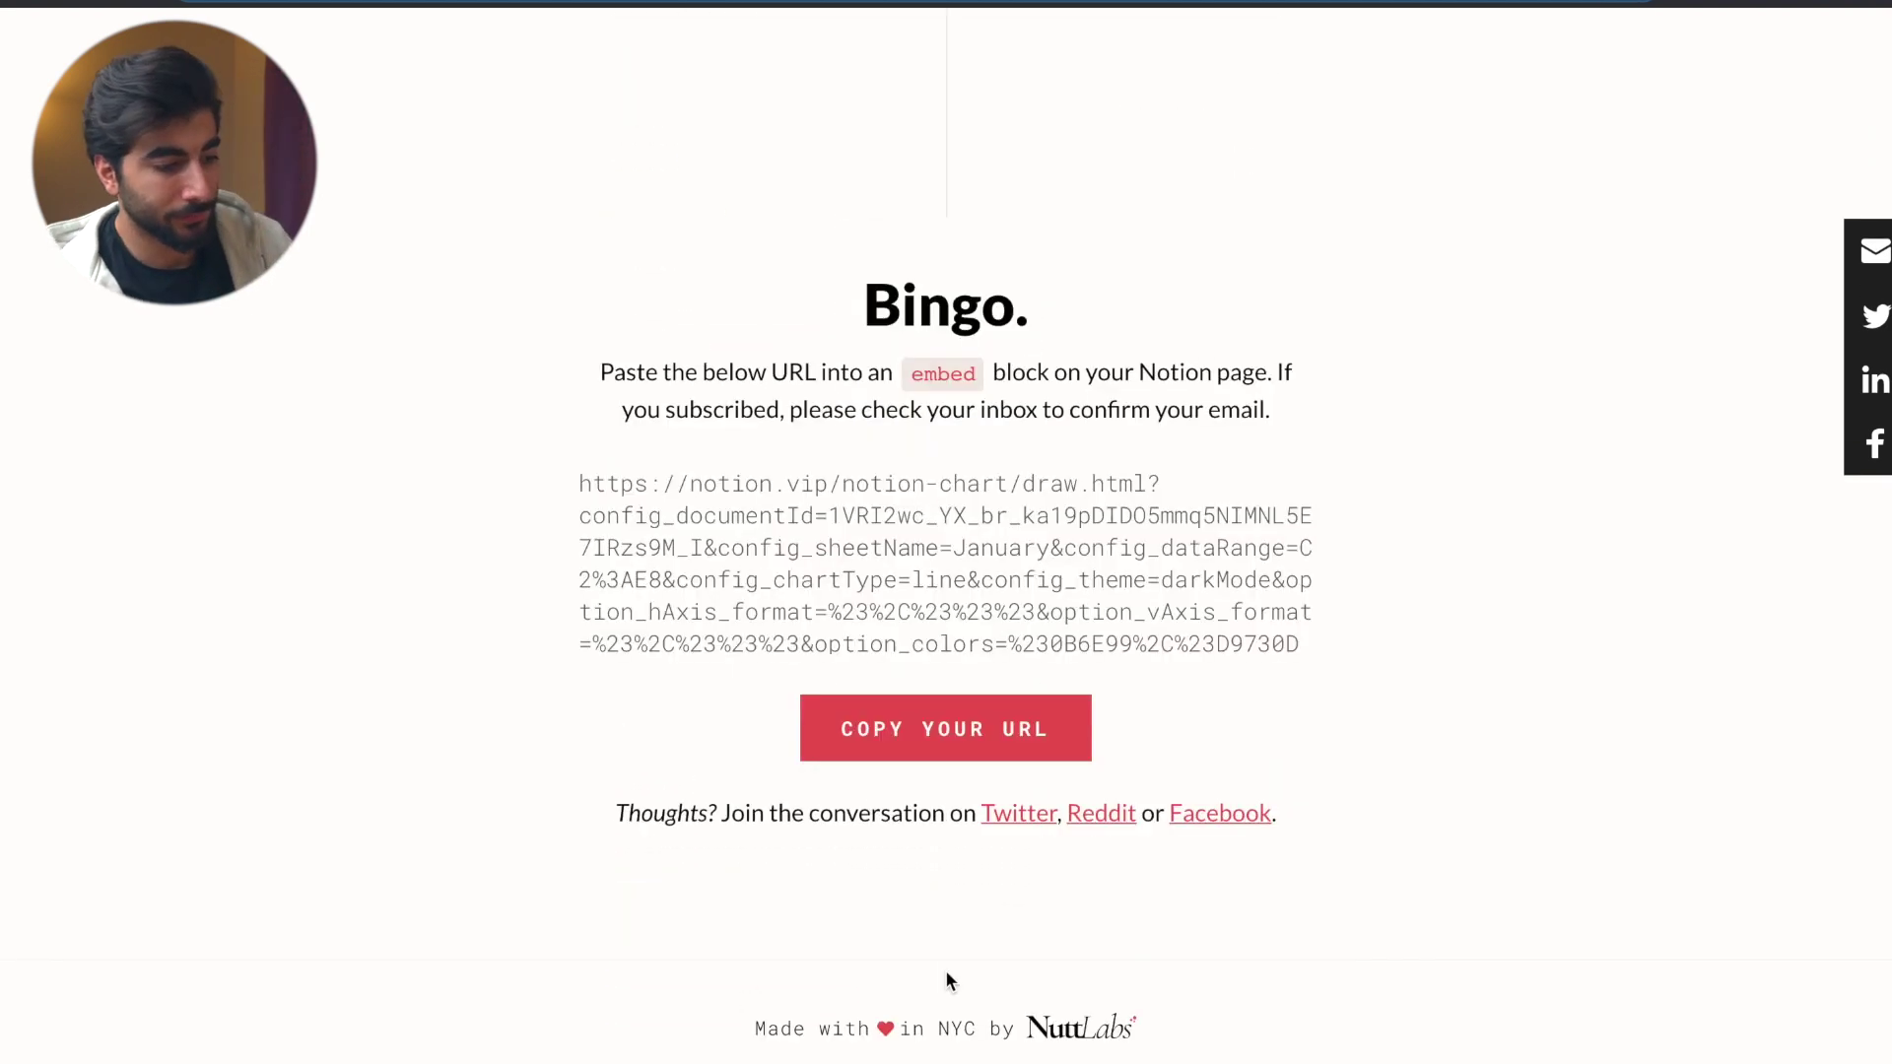
left_click(908, 733)
key("ctrl+c")
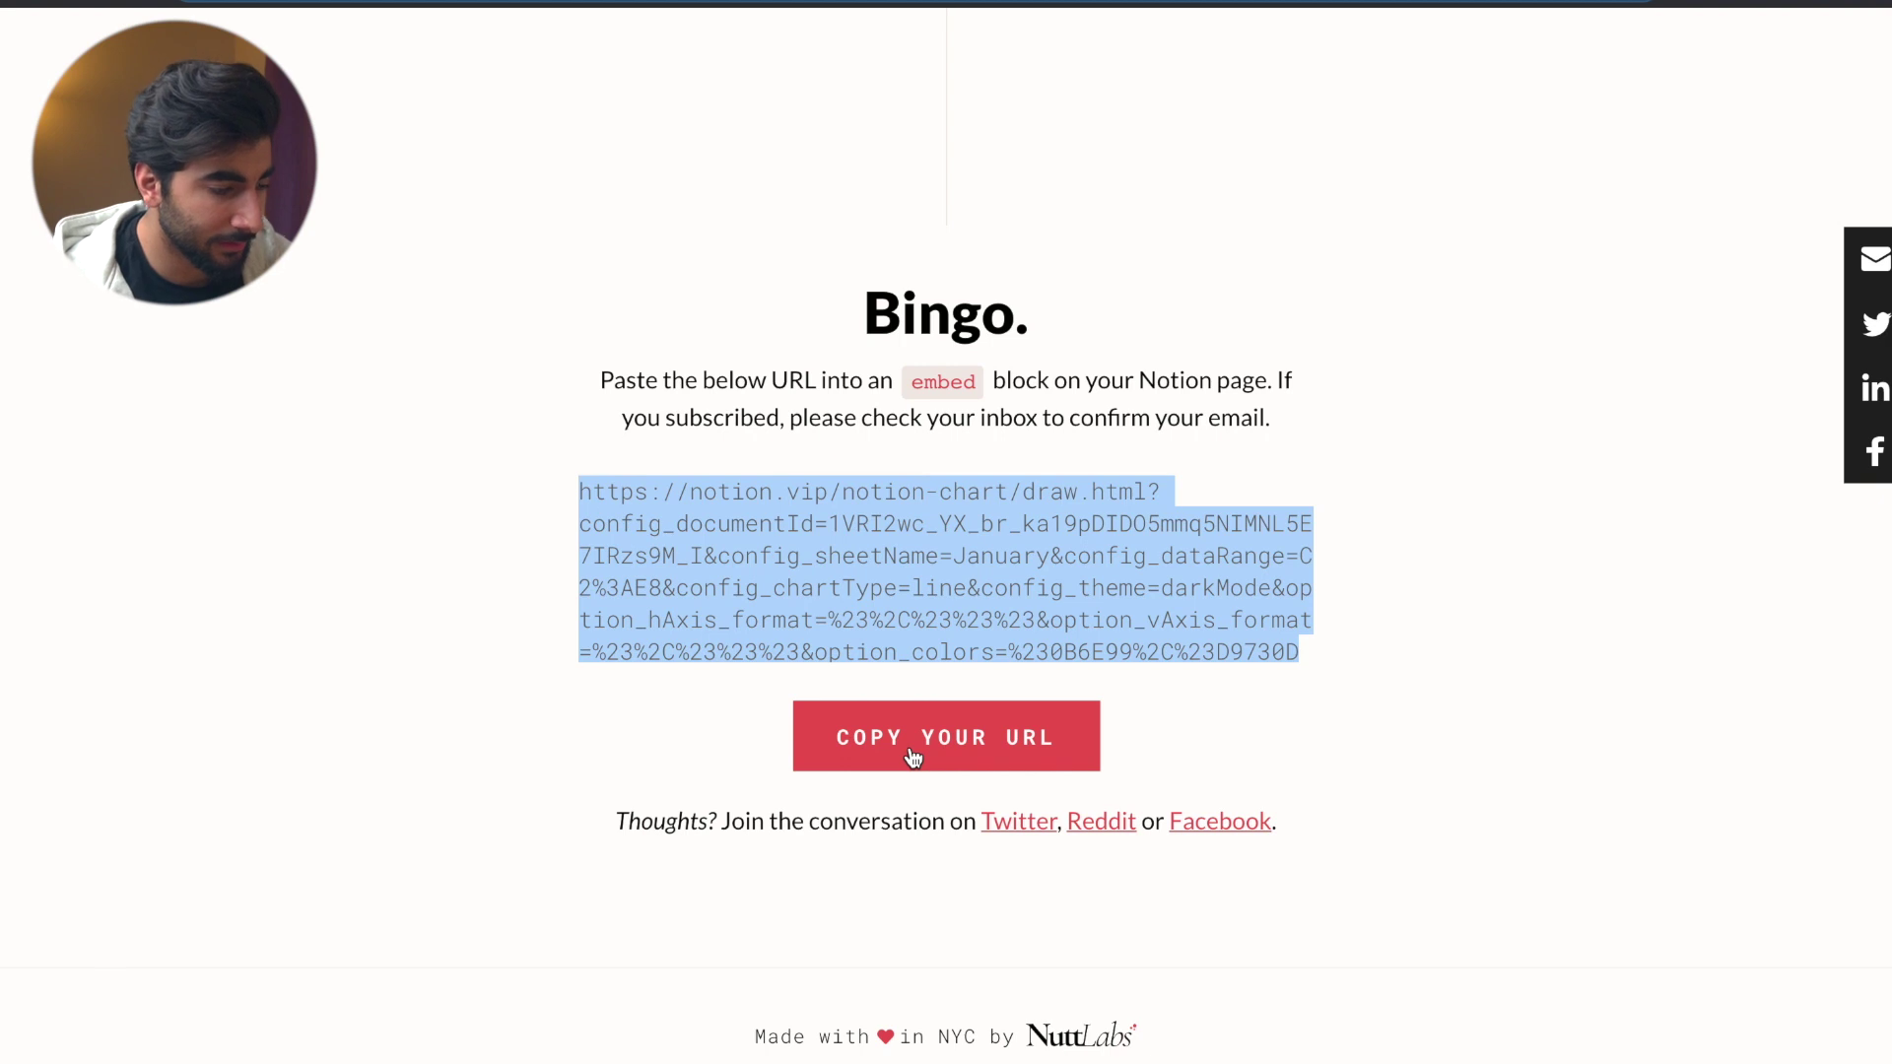
key("alt+Tab")
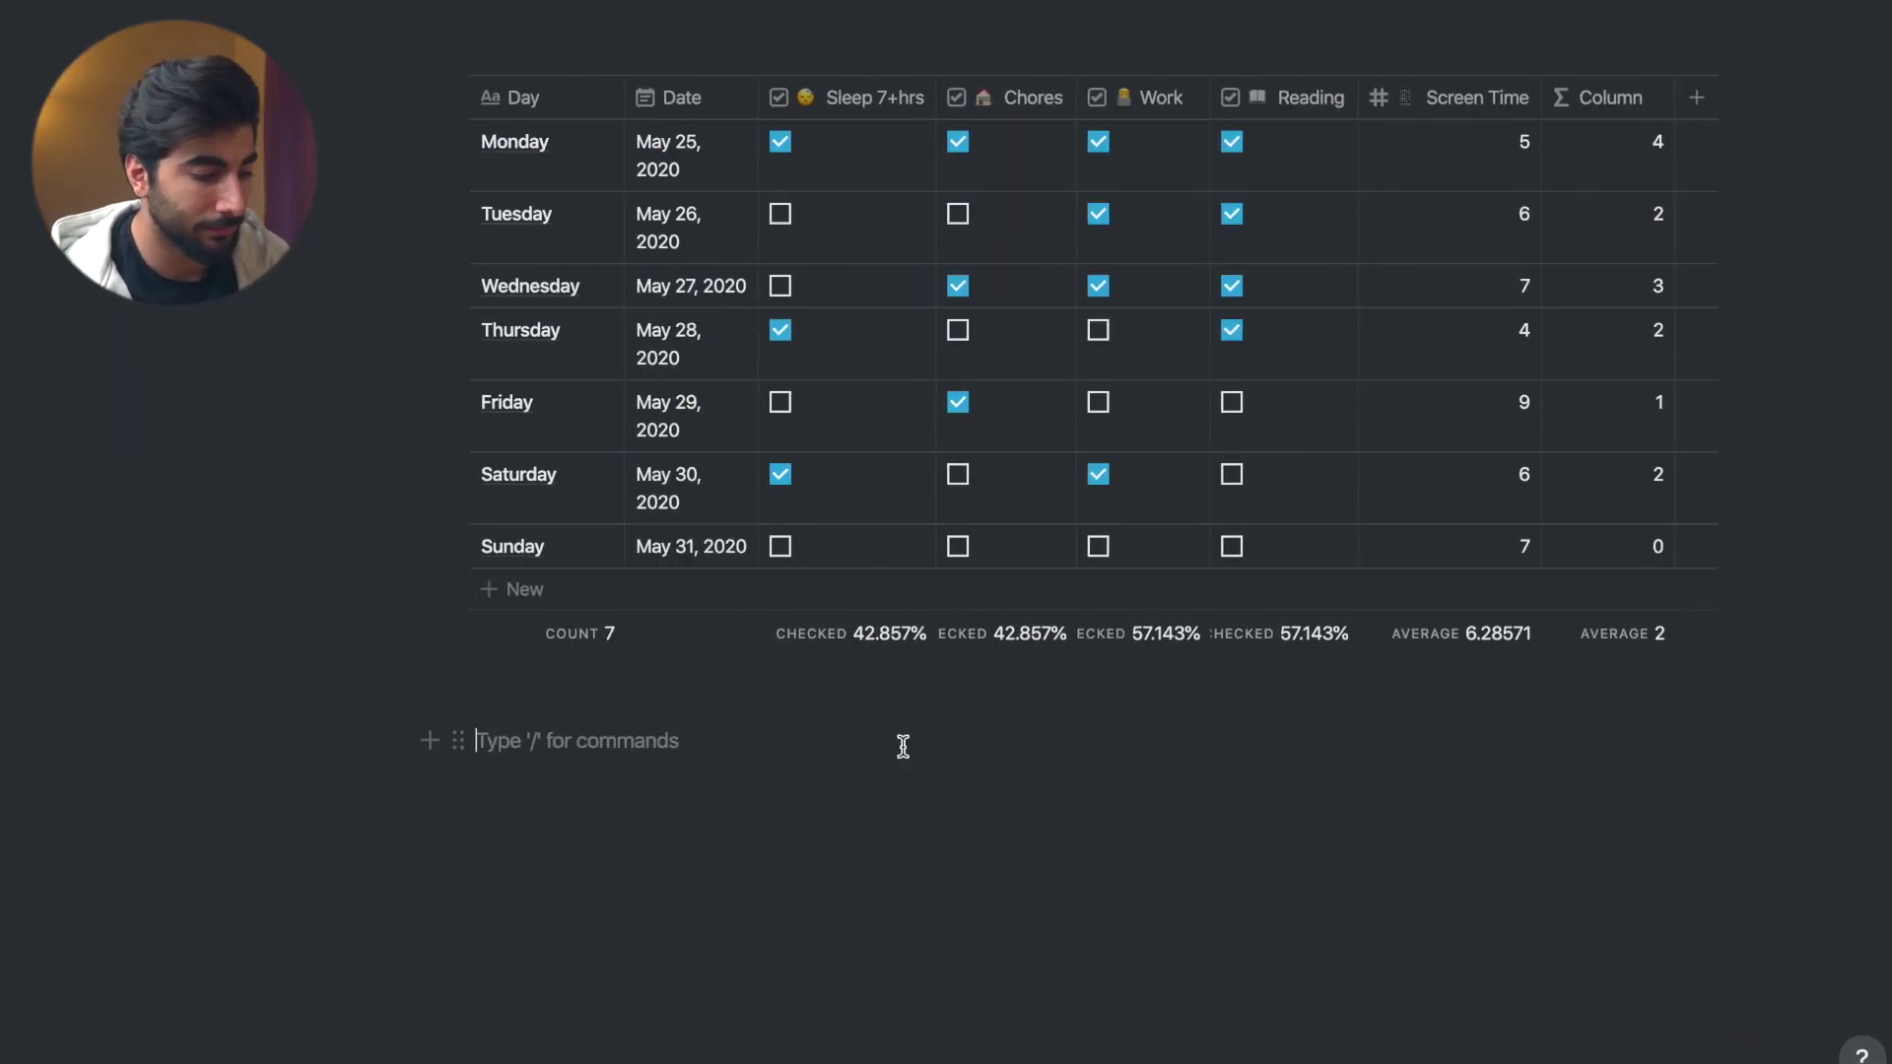
- Embed the copied chart URL in the empty block and widen it across the page
key("ctrl+v")
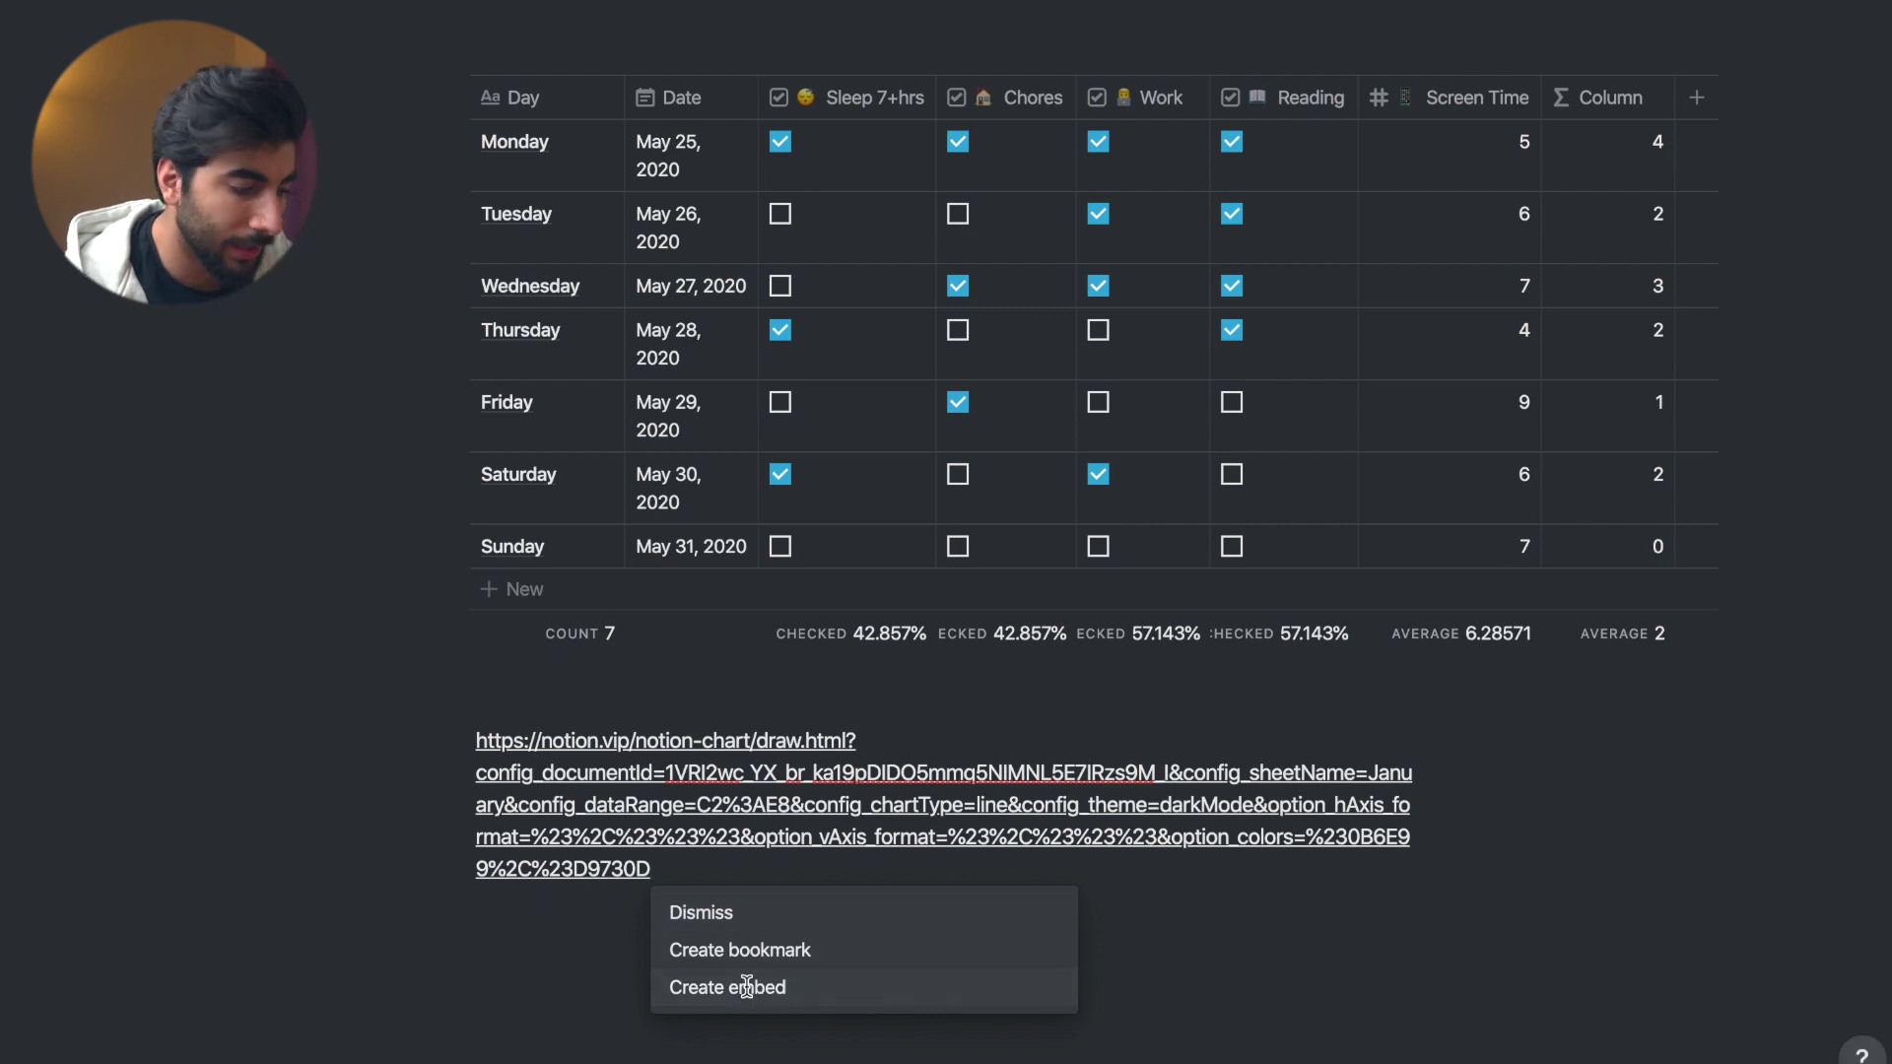
left_click(746, 987)
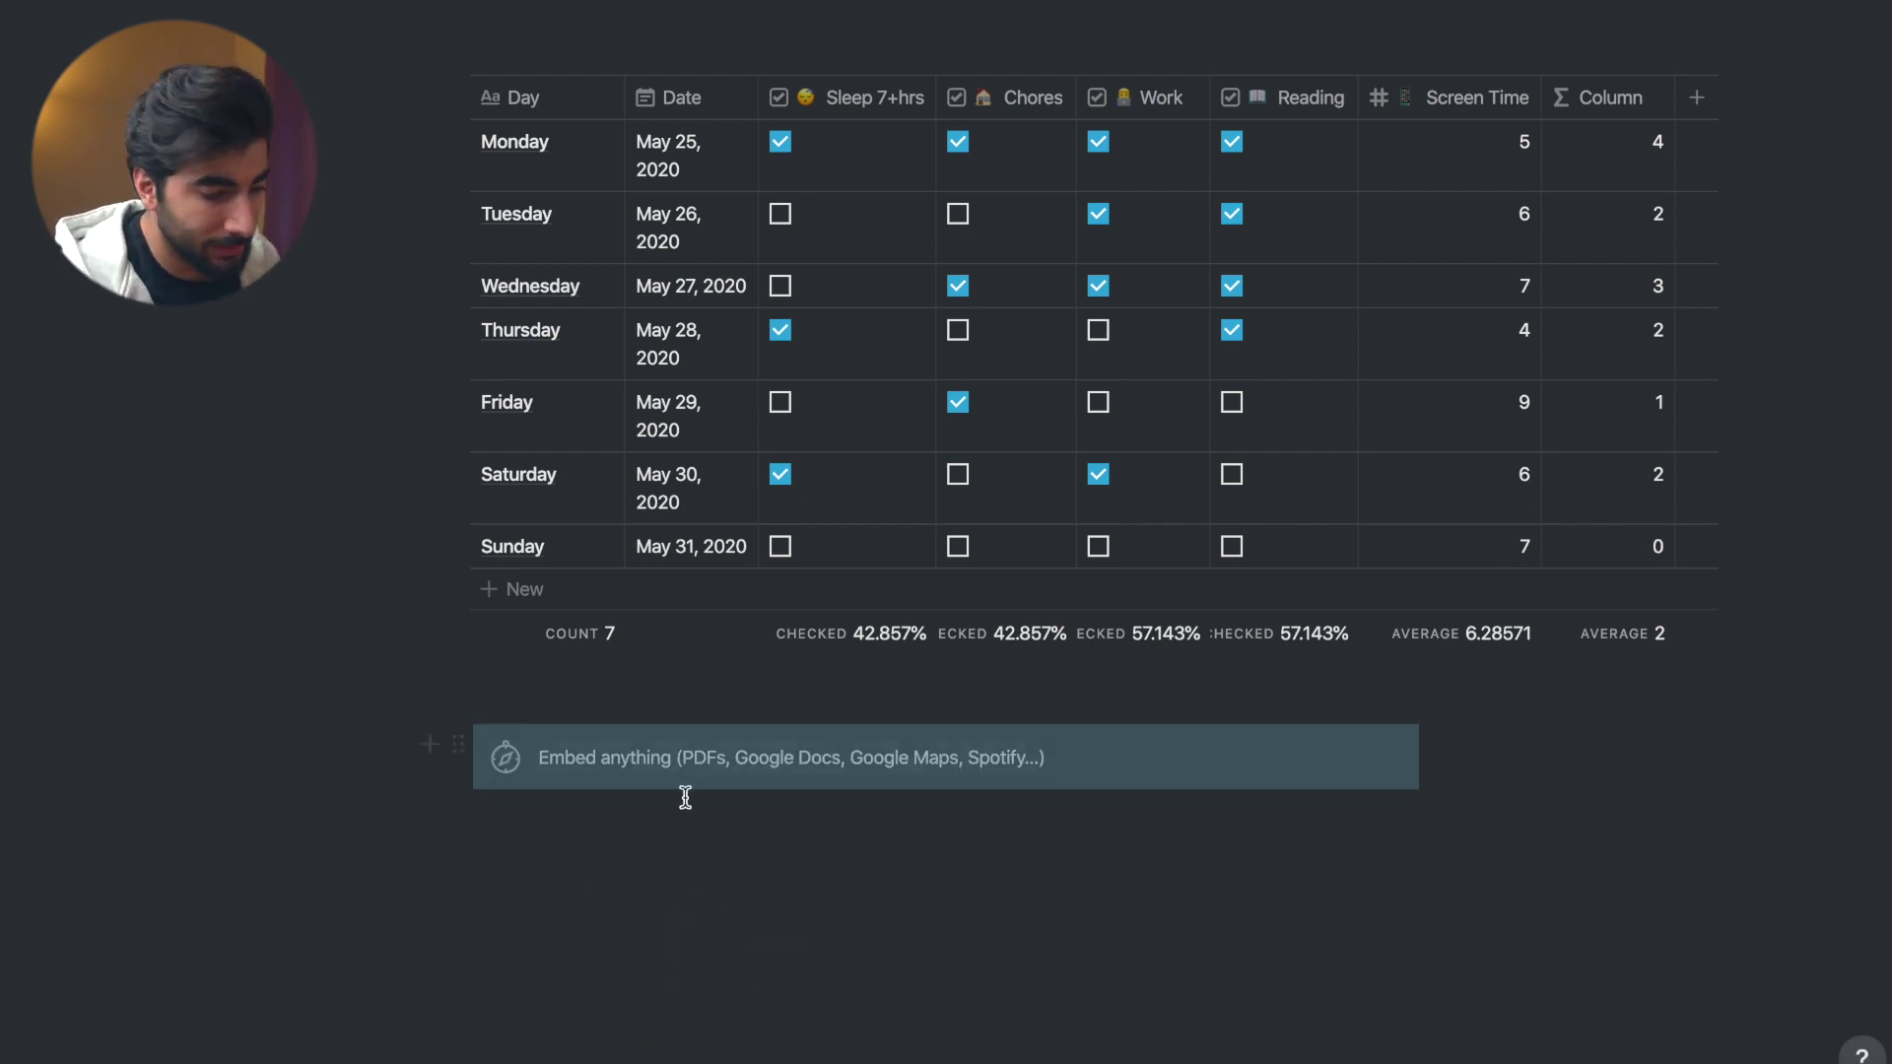
scroll(838, 852, "down", 3)
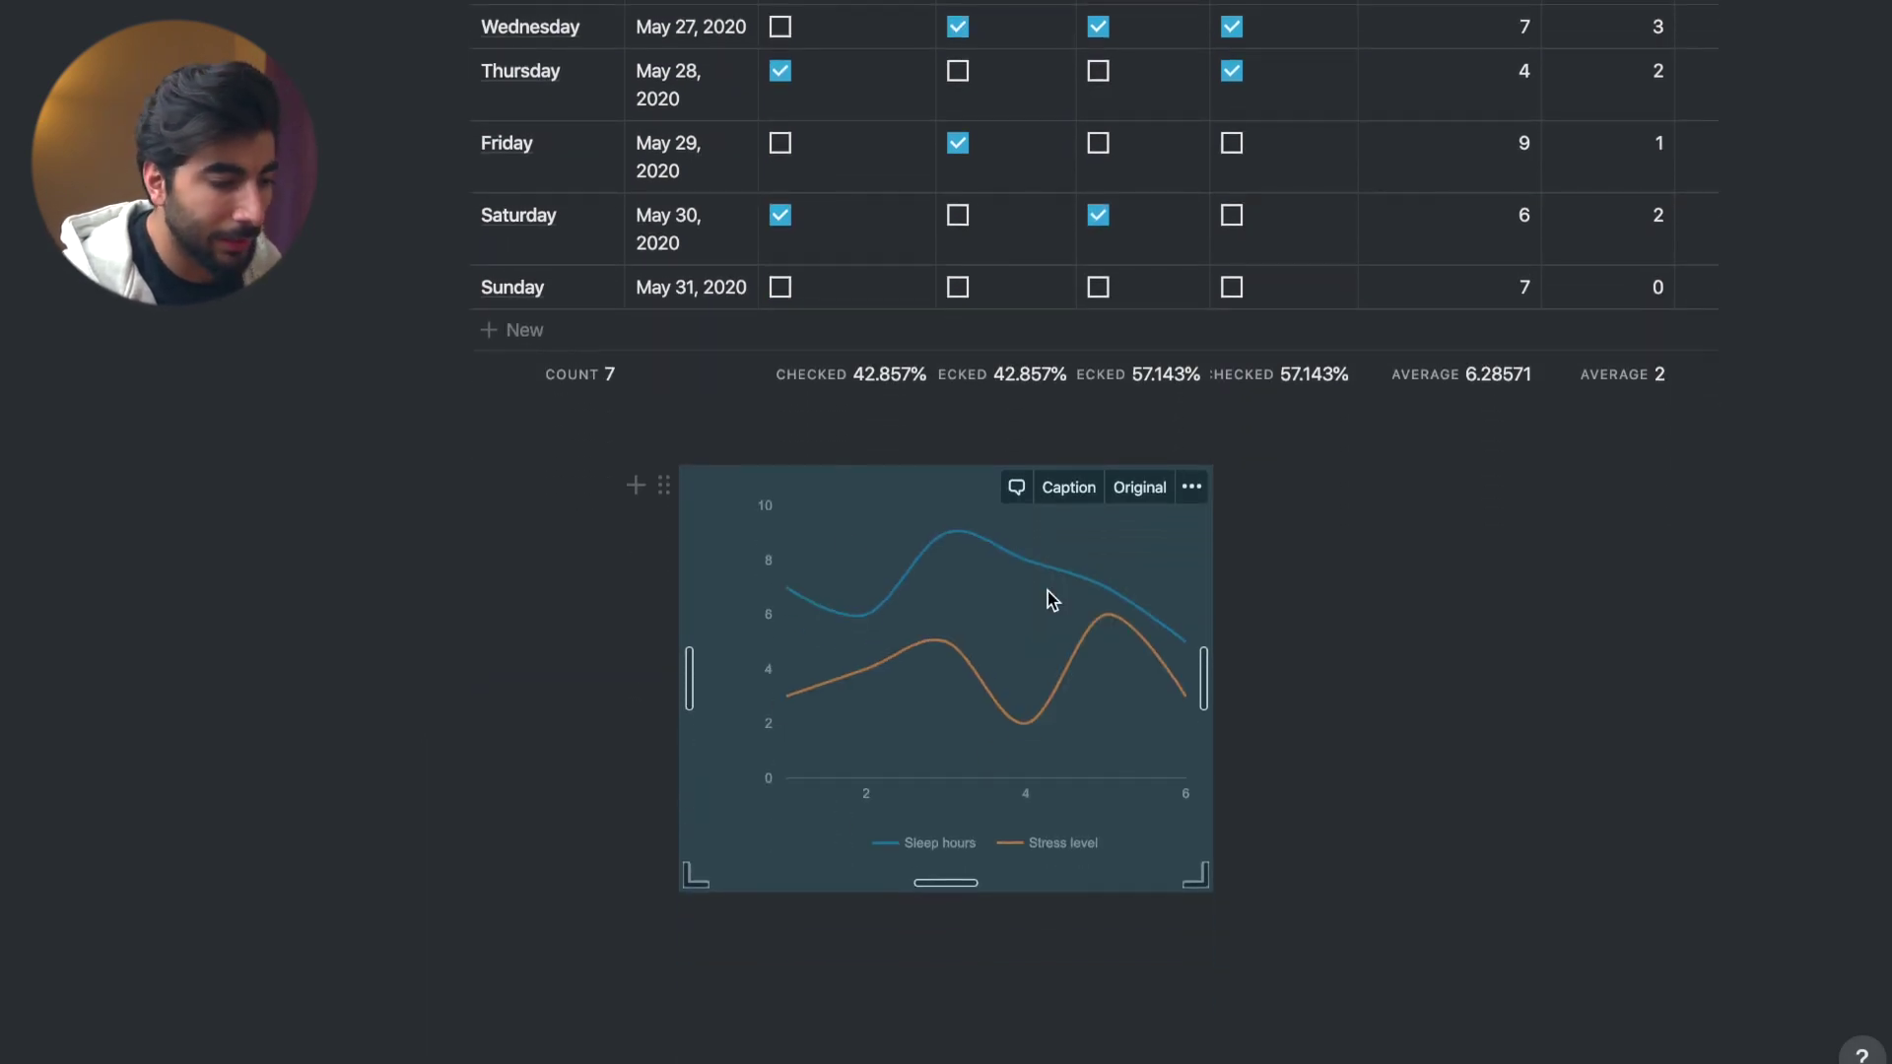
left_click_drag(687, 660, 396, 630)
left_click_drag(1466, 665, 1543, 678)
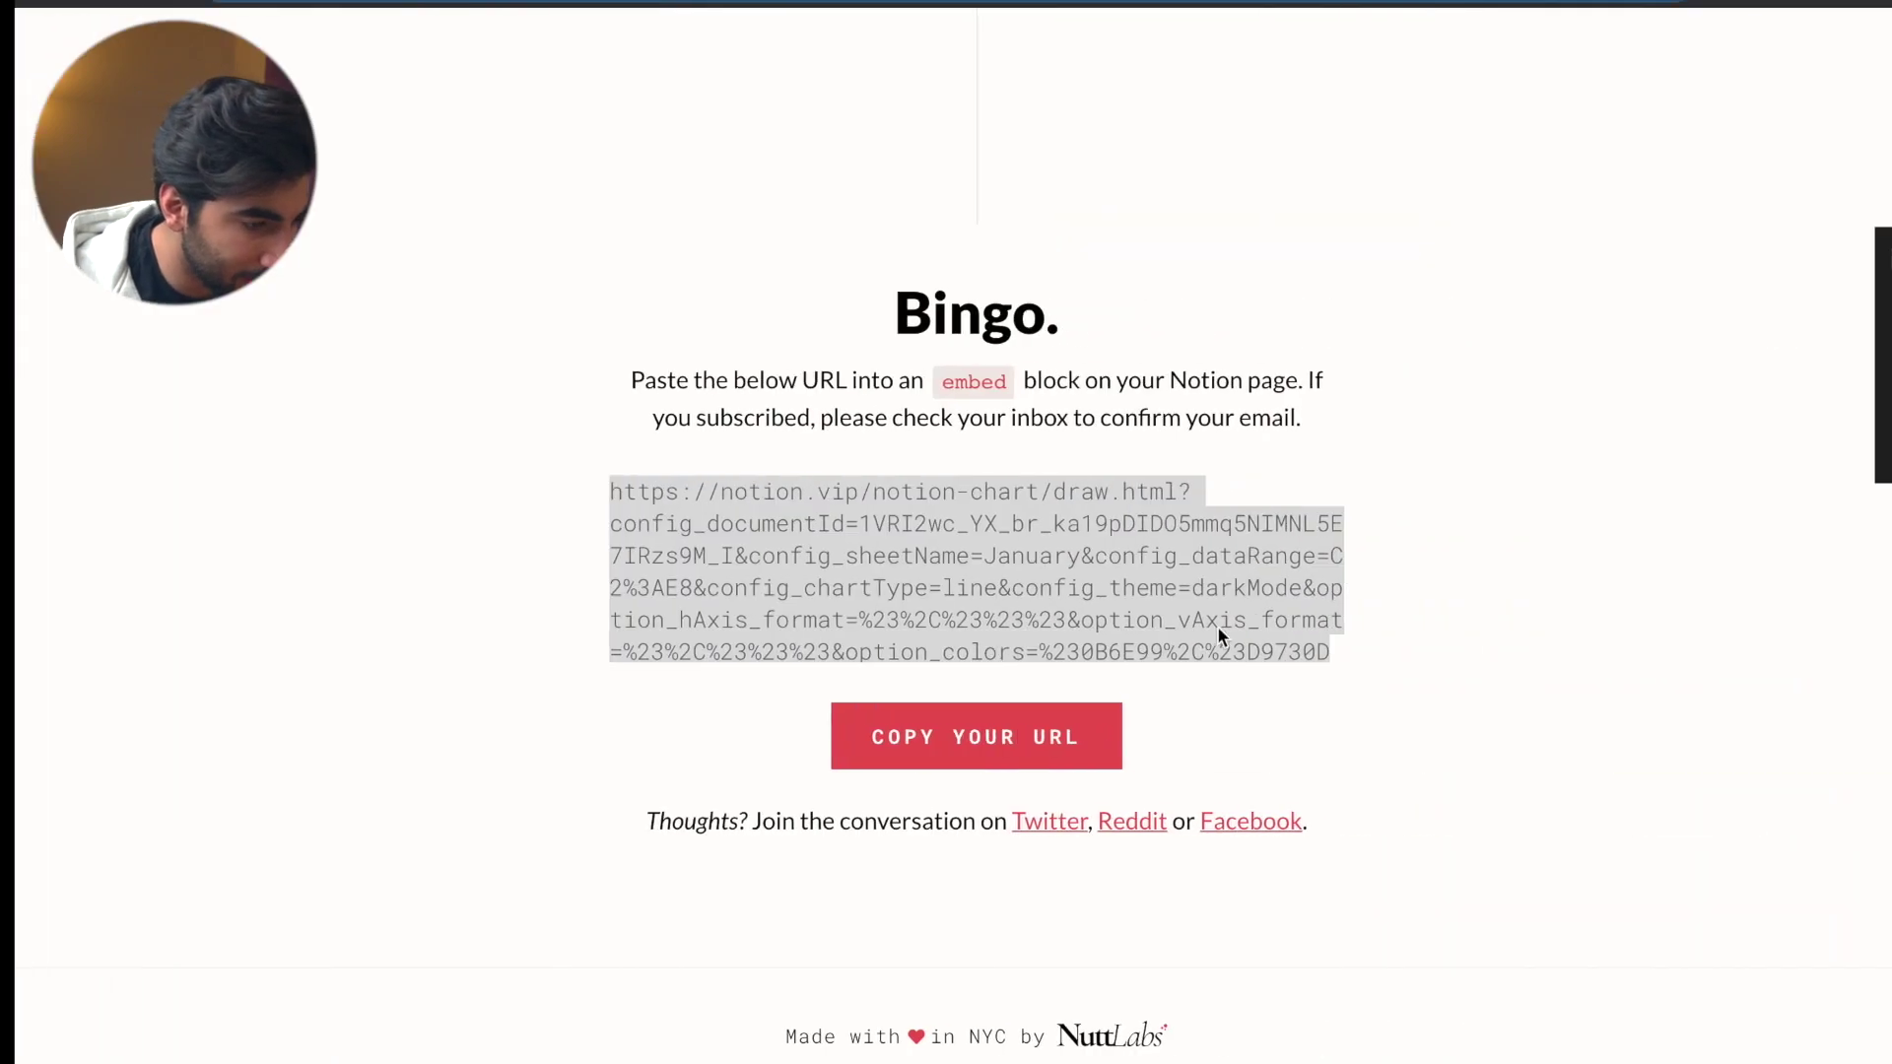
left_click(1016, 489)
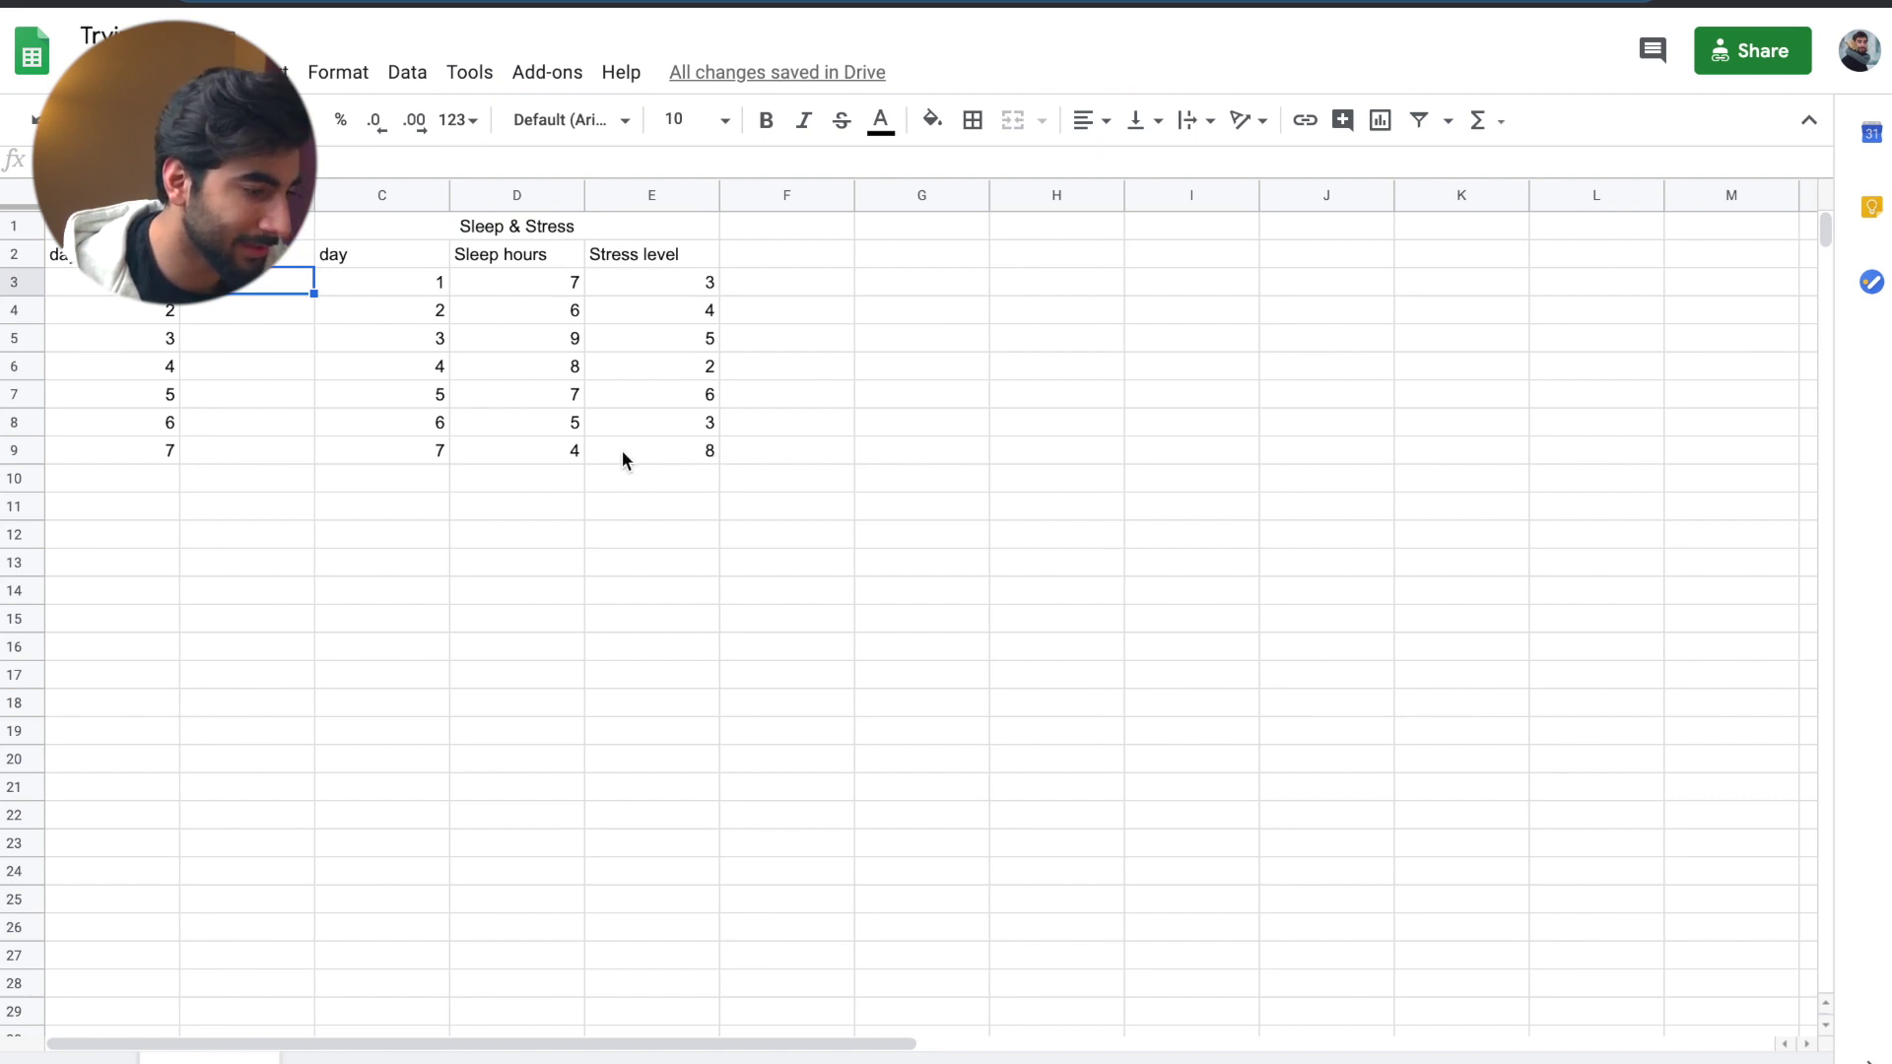
left_click(20, 452)
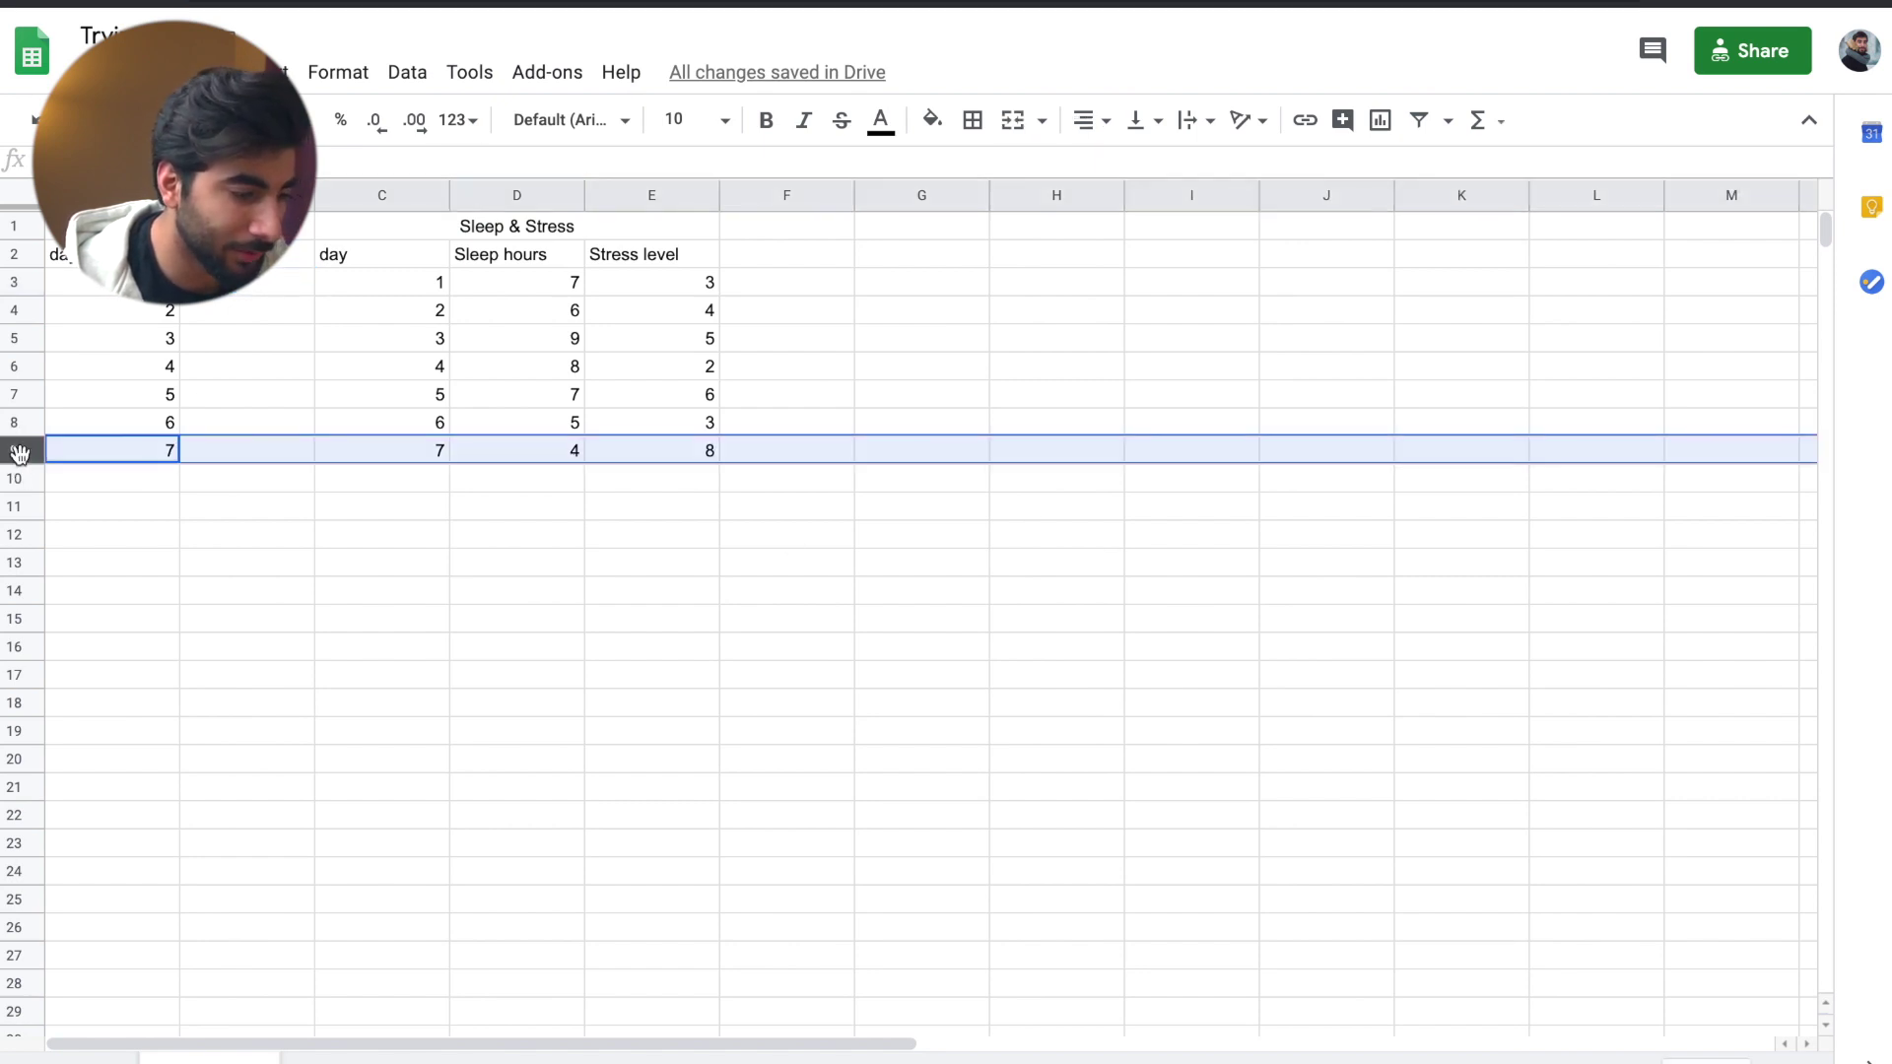
left_click(540, 481)
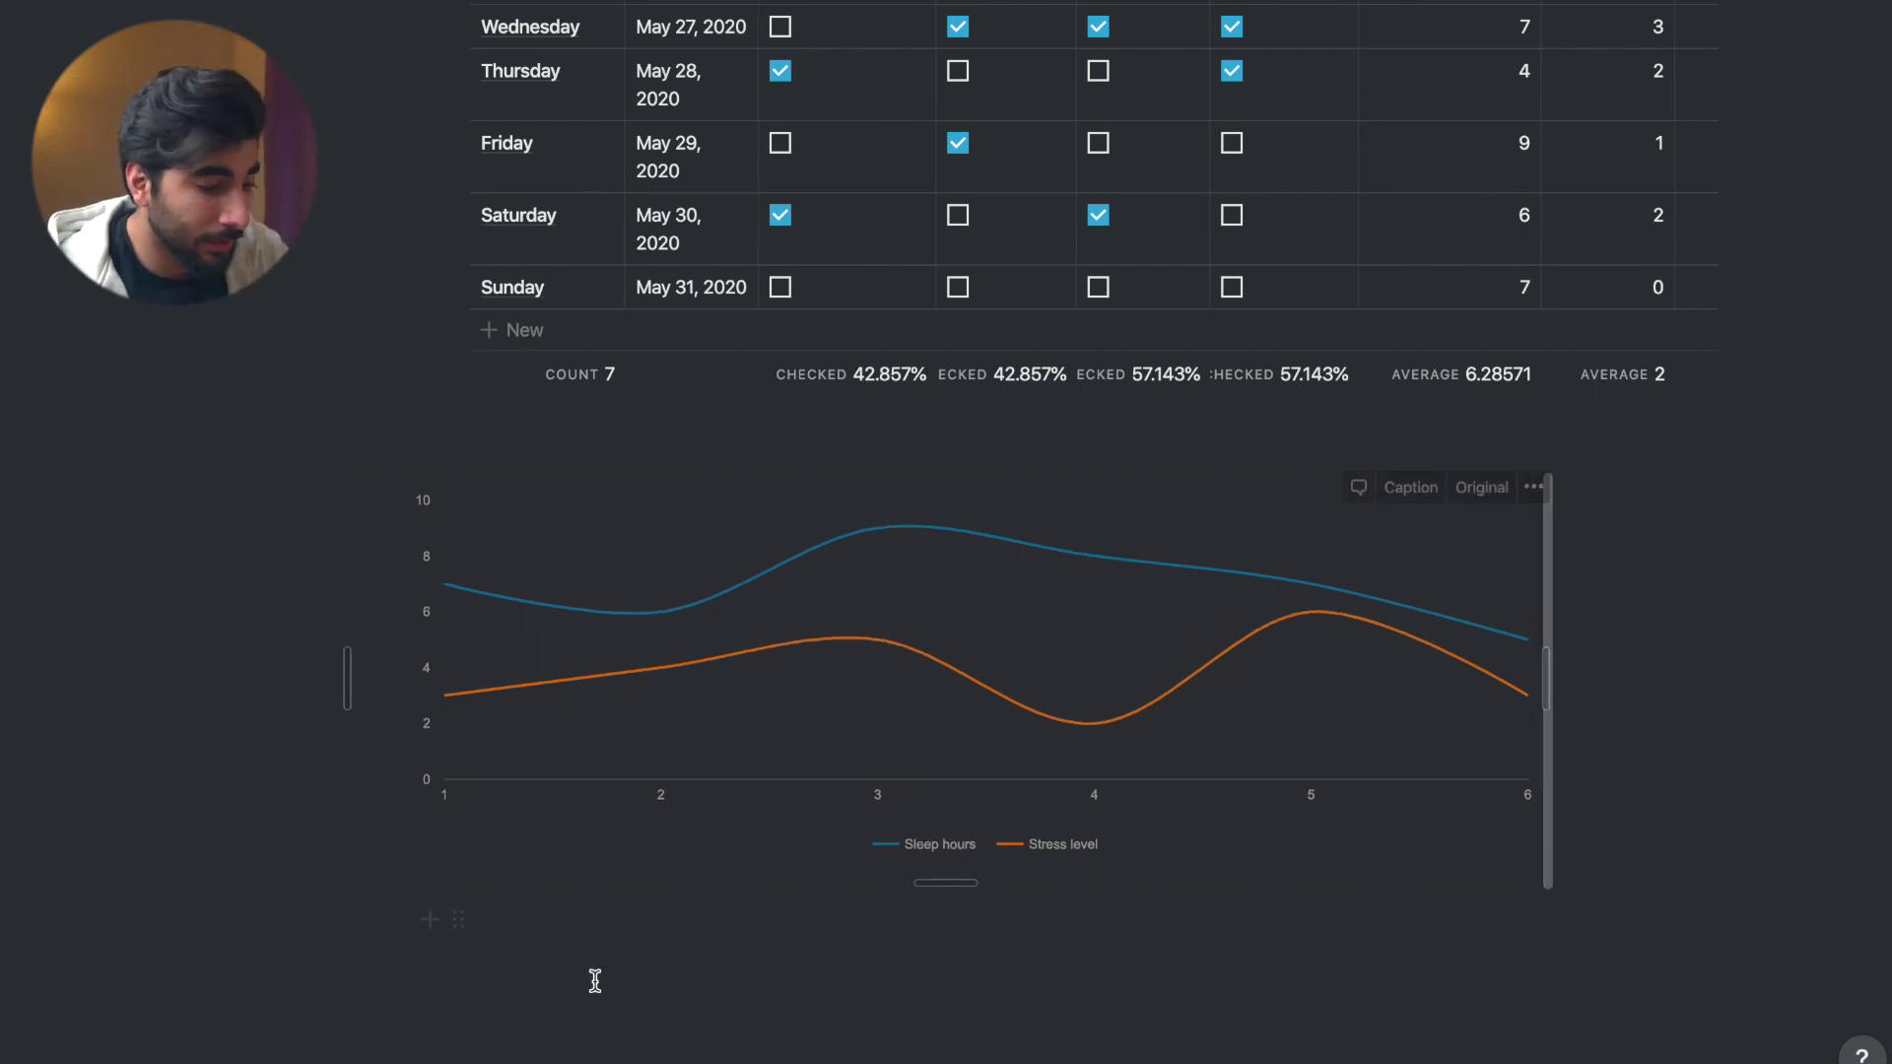
left_click(631, 970)
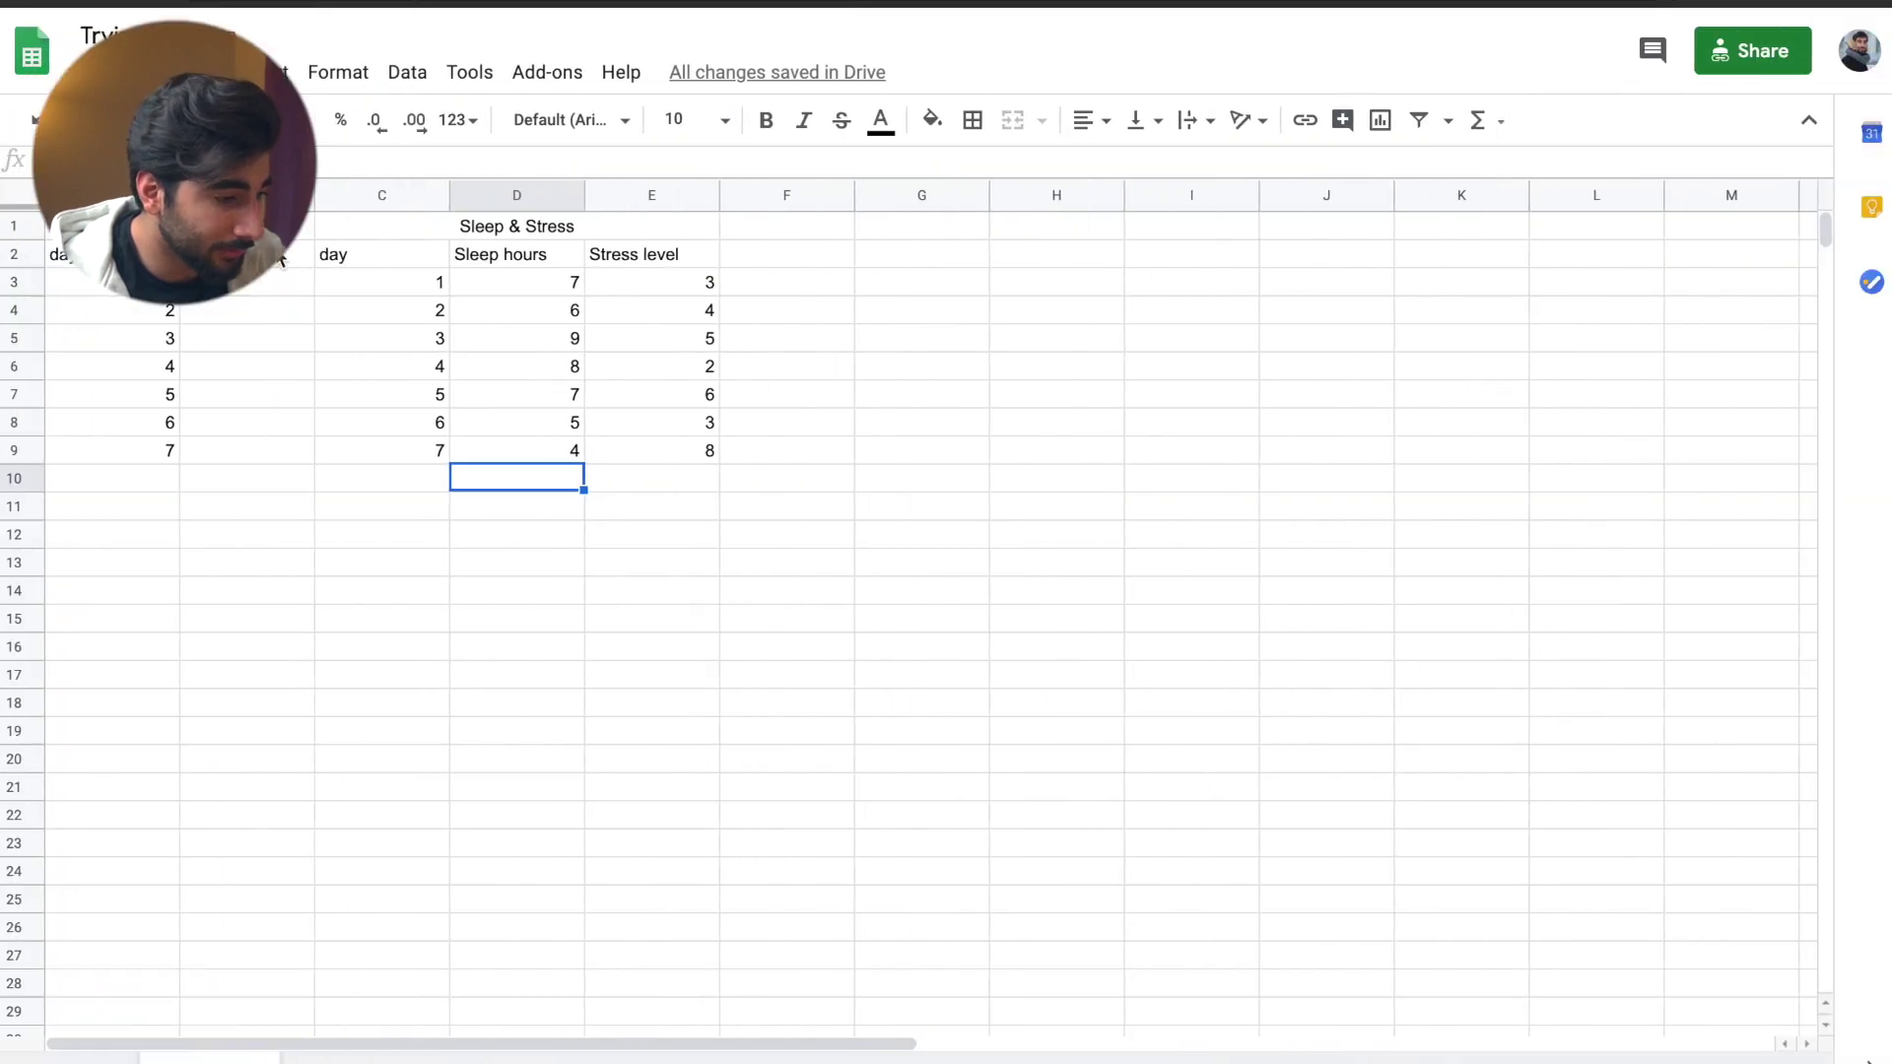
- Enter 3, 4, 2, 5, 7, 1, 2 into cells B3 through B9
left_click(237, 291)
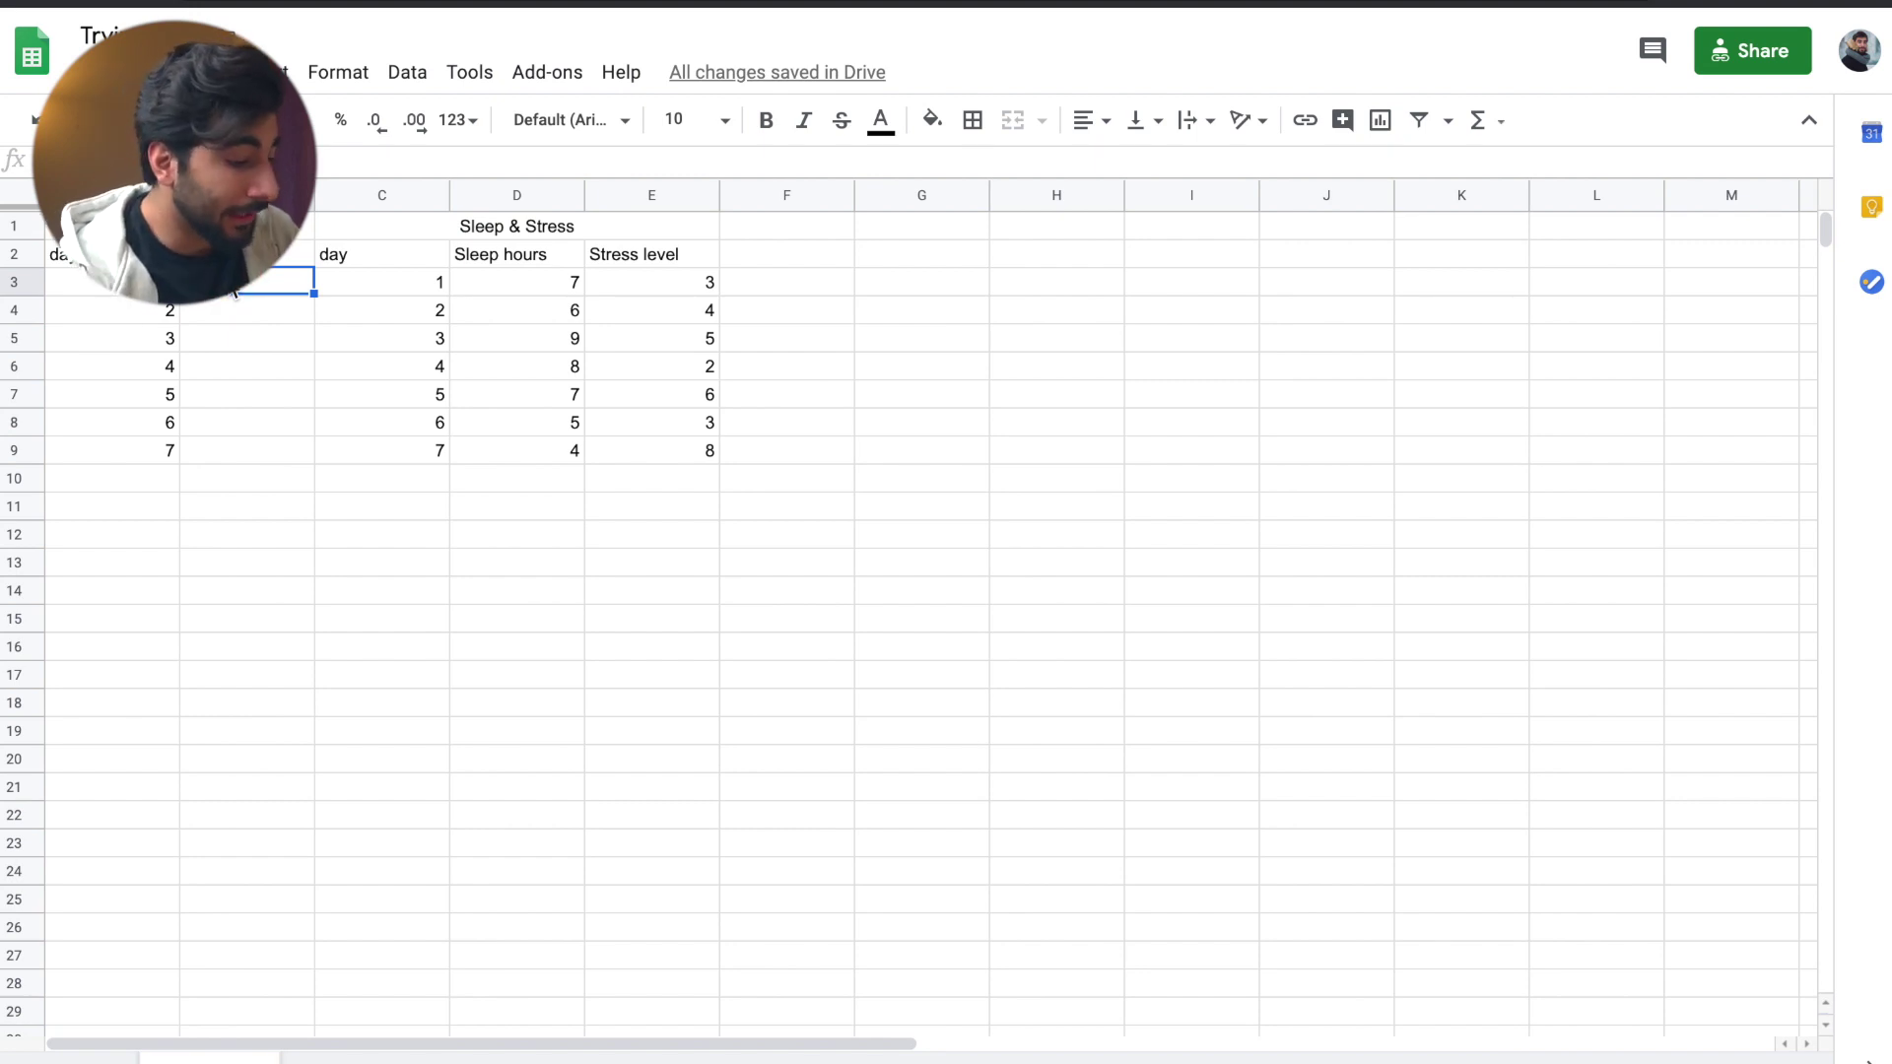
type("3 4 2 5 7 ")
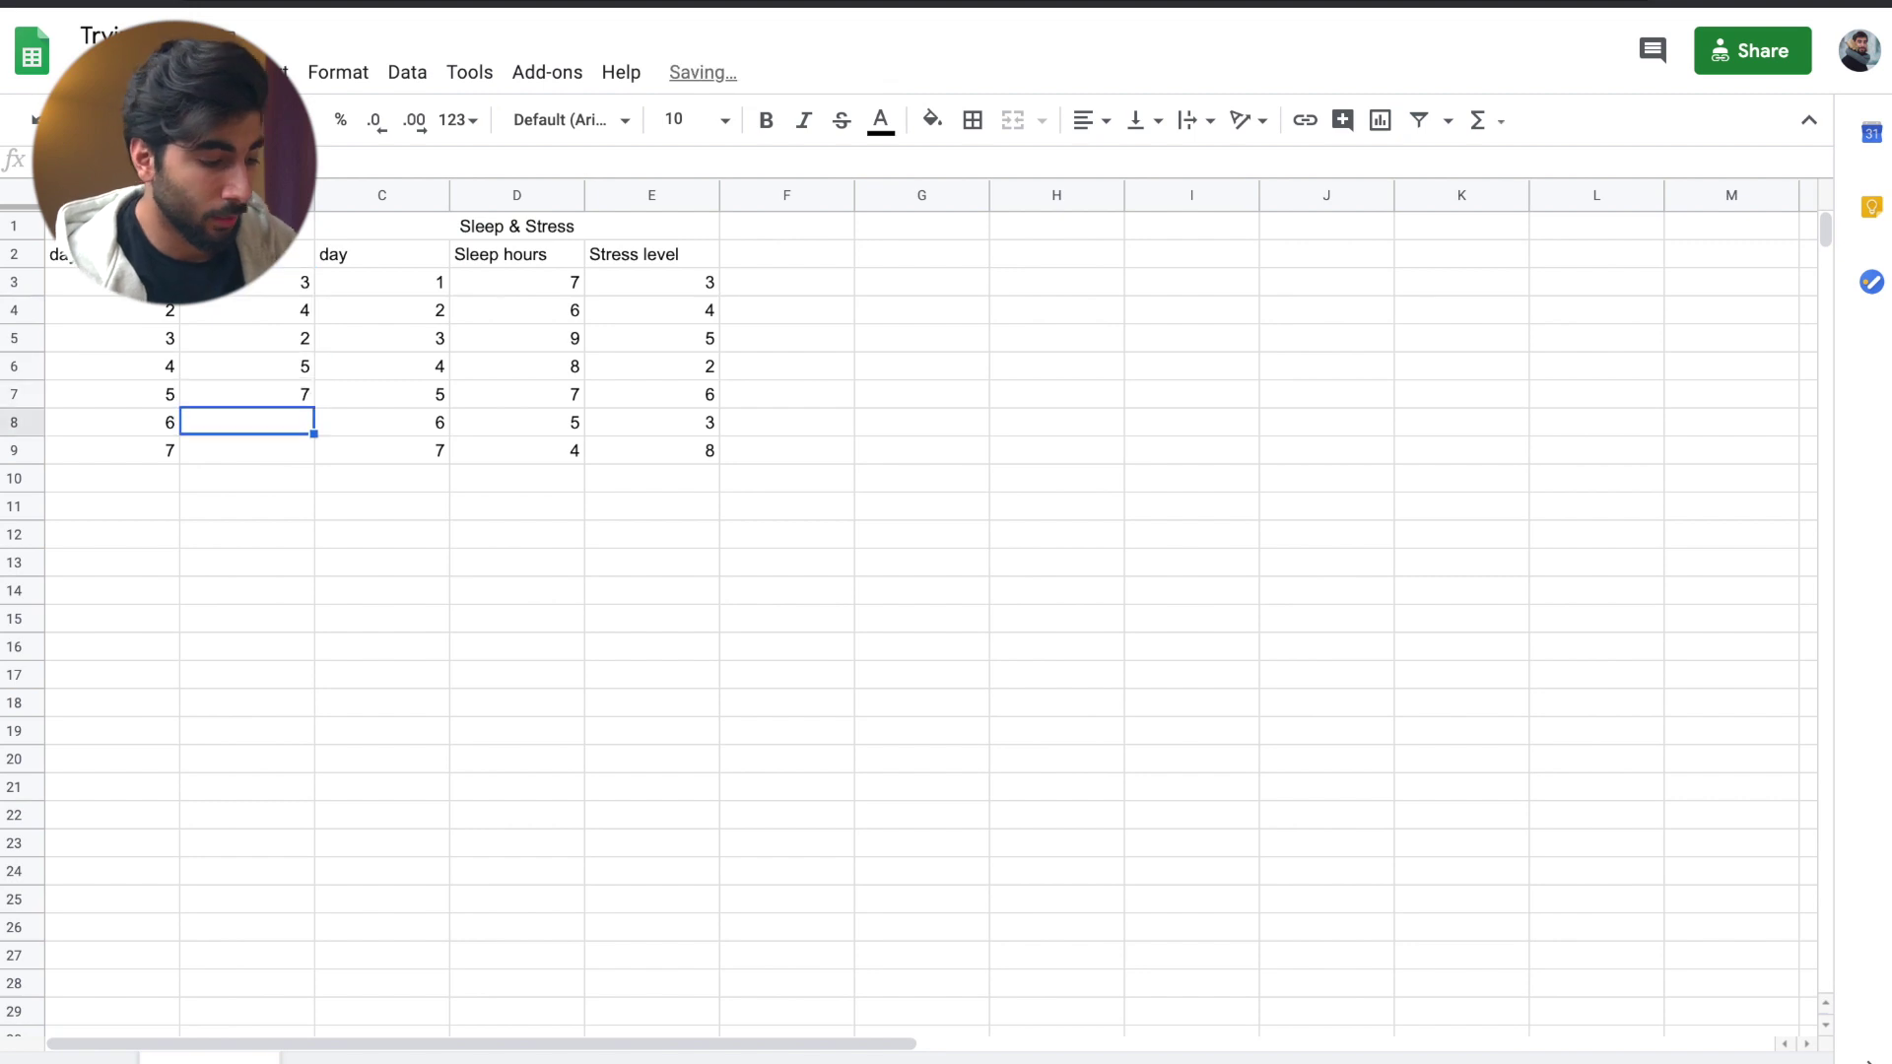
type("1 2")
key("Return")
left_click(247, 589)
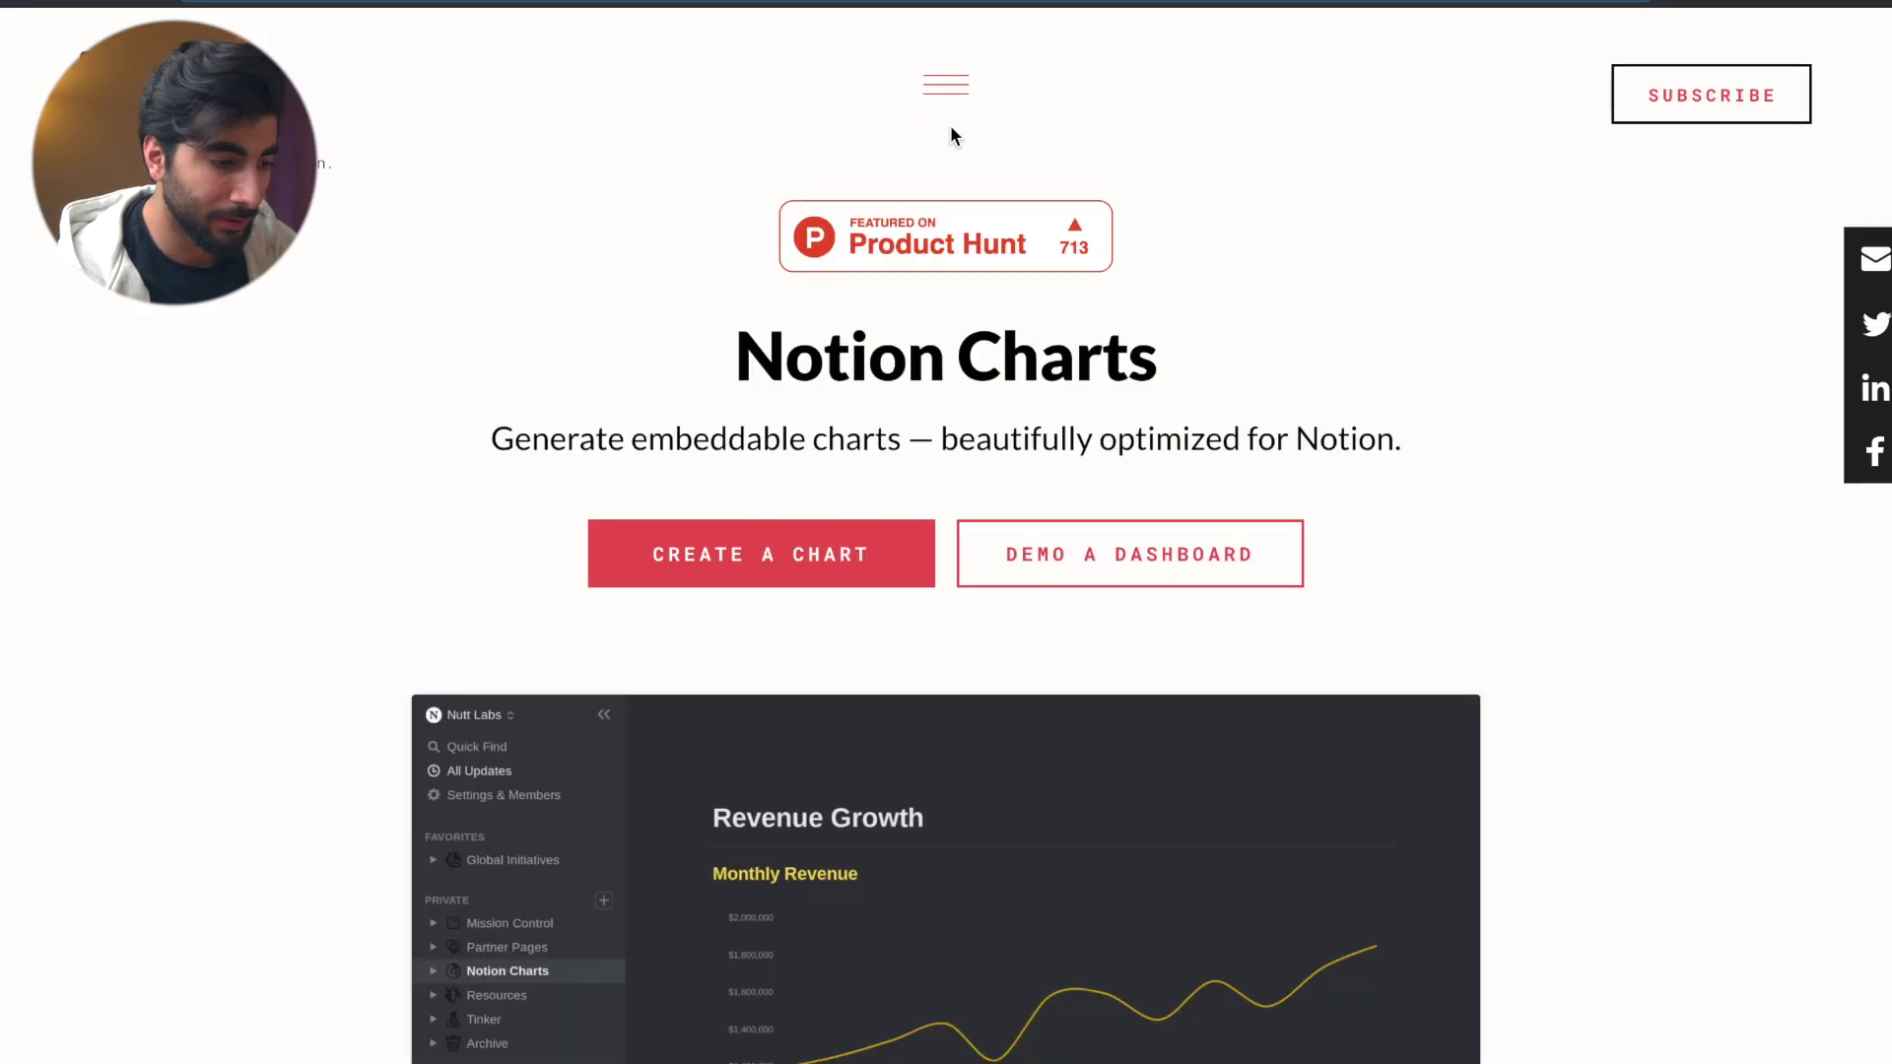
- In the Notion Charts builder, enter sheet name January and data range A2:B9
left_click(948, 83)
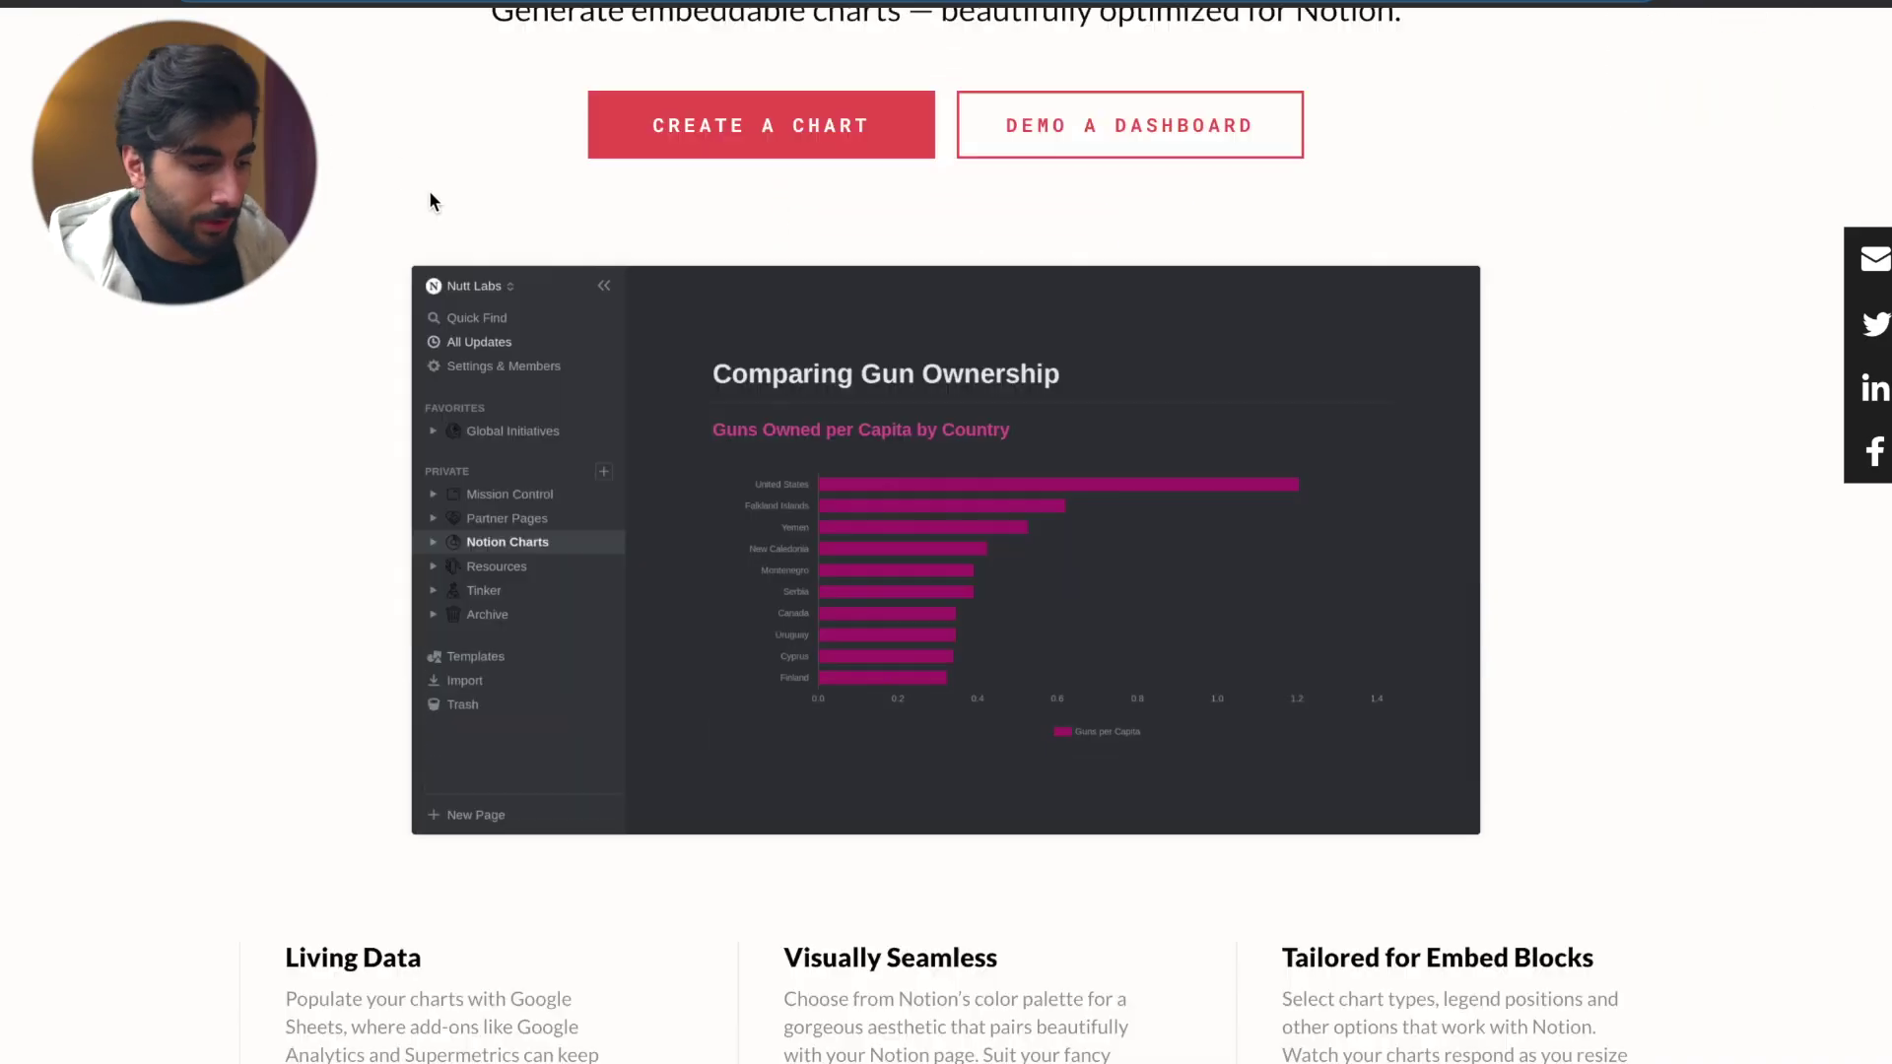
scroll(429, 191, "down", 3)
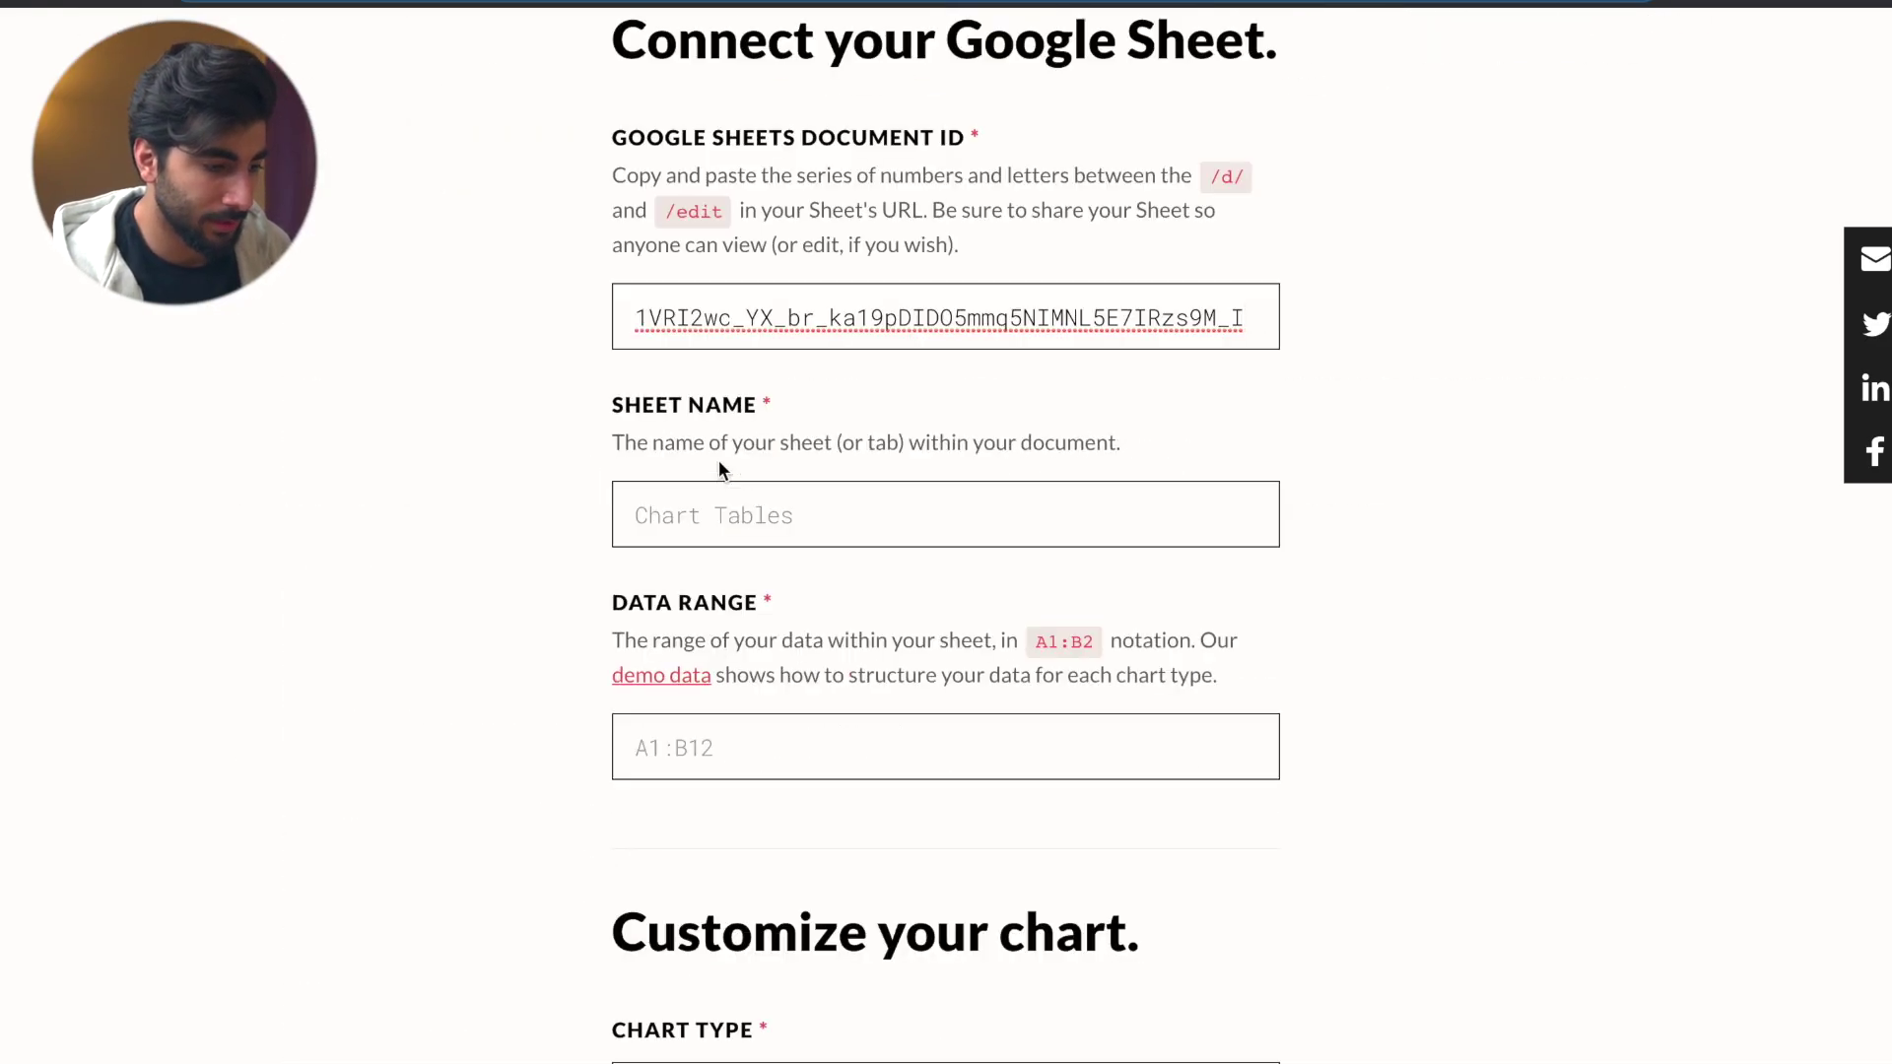
type("Janua")
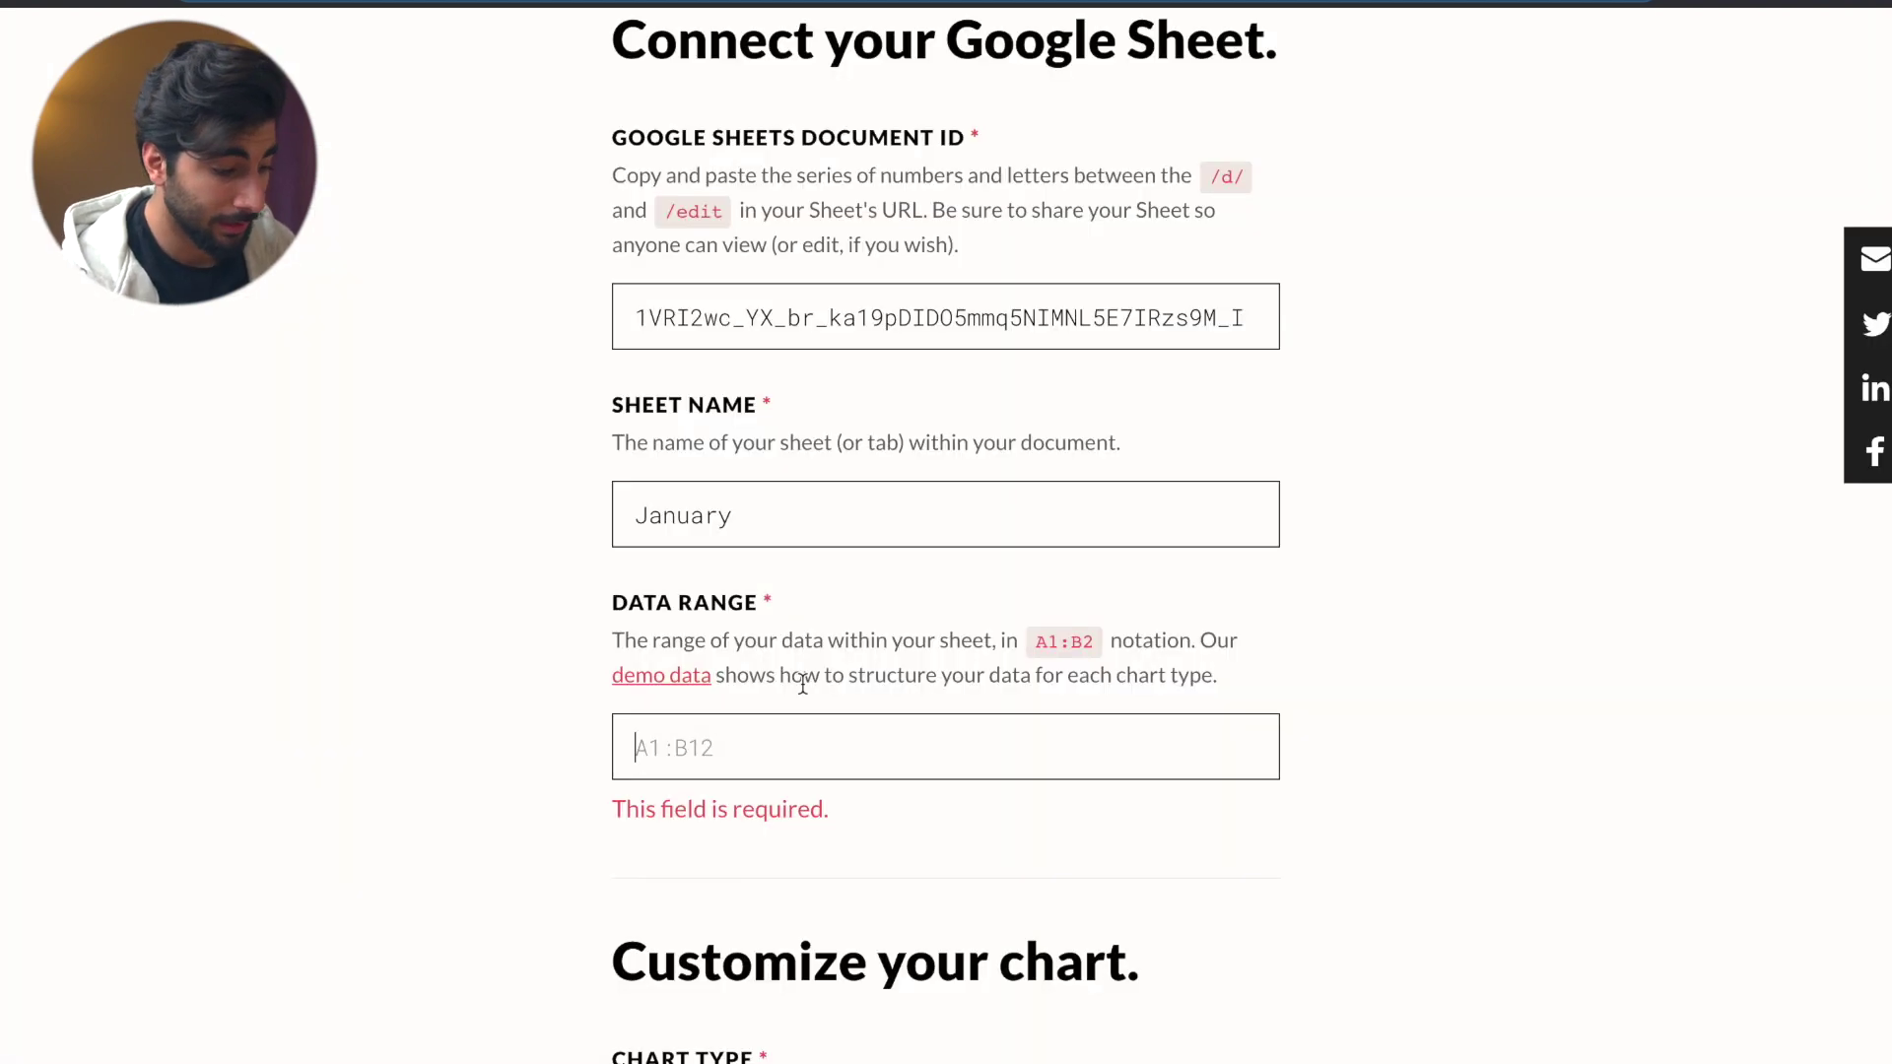
type("A2:B9")
scroll(758, 802, "down", 3)
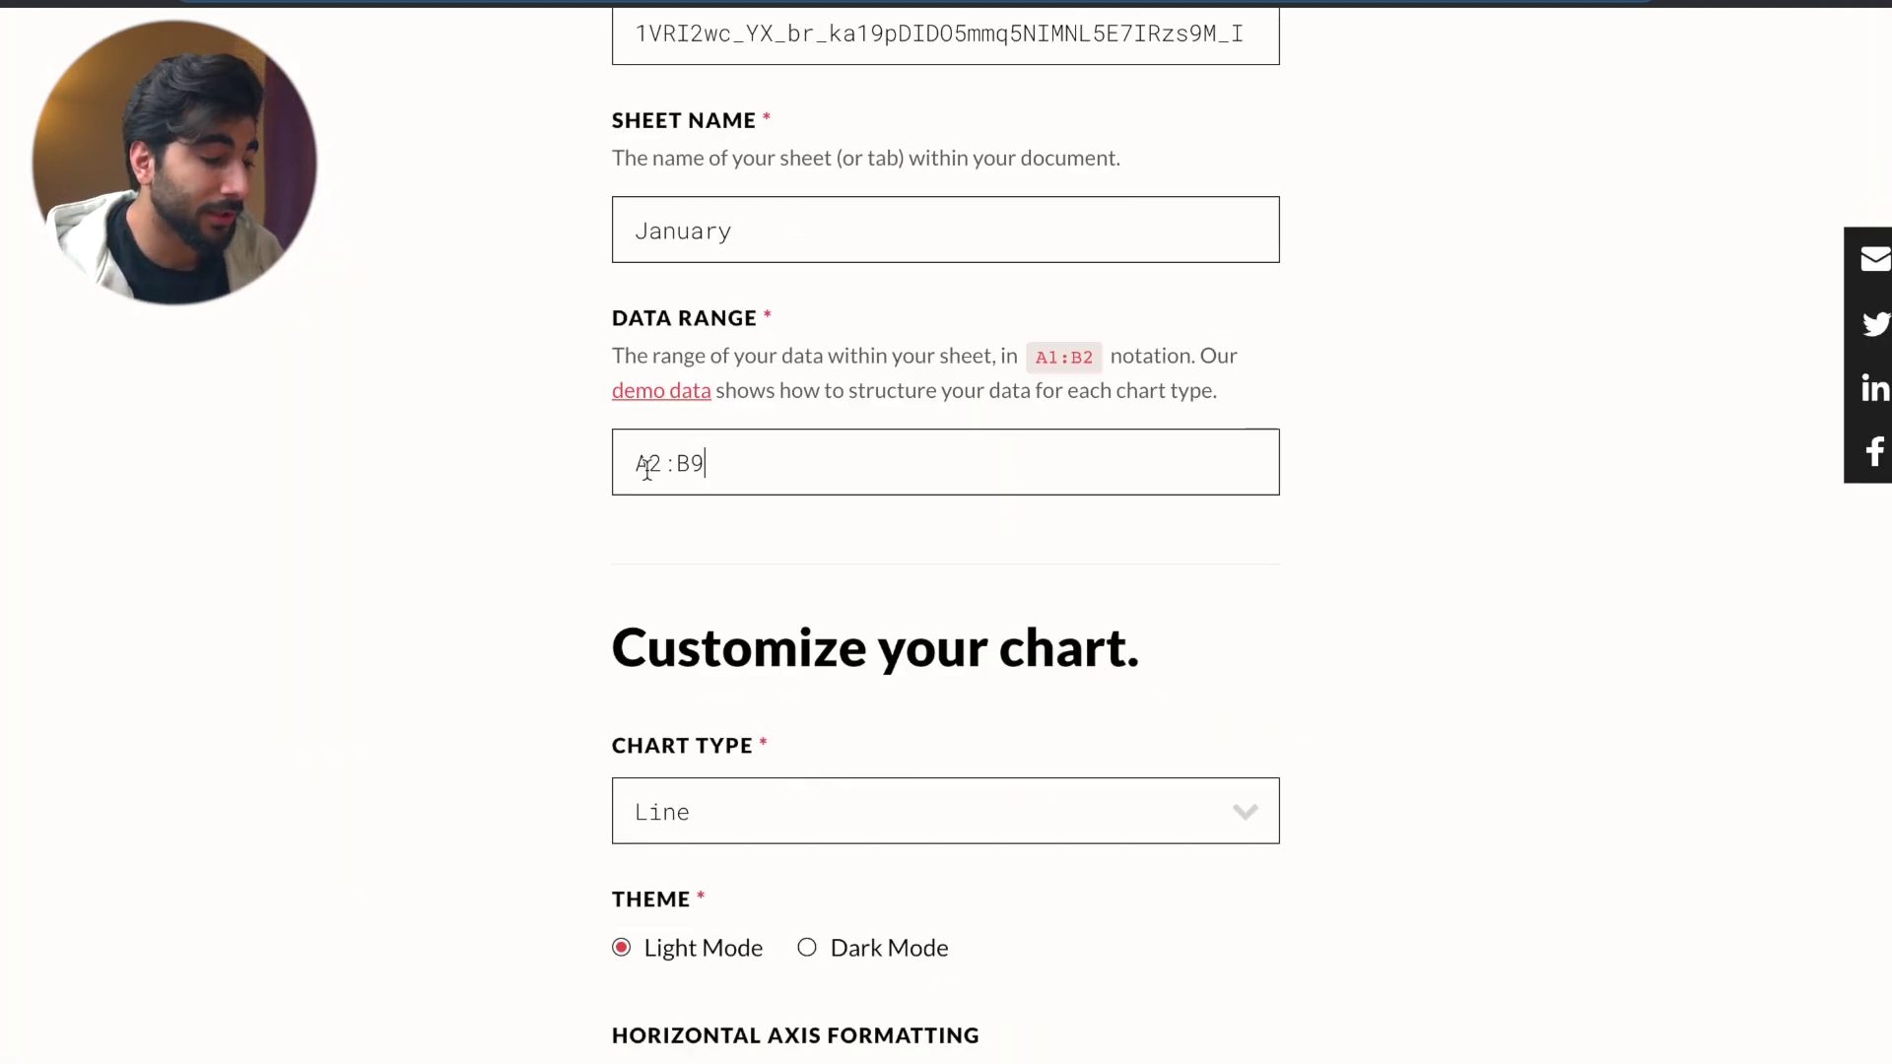
scroll(802, 422, "down", 5)
- Choose a Column (Vertical) chart with Dark Mode and Whole Number formatting on both axes
left_click(795, 390)
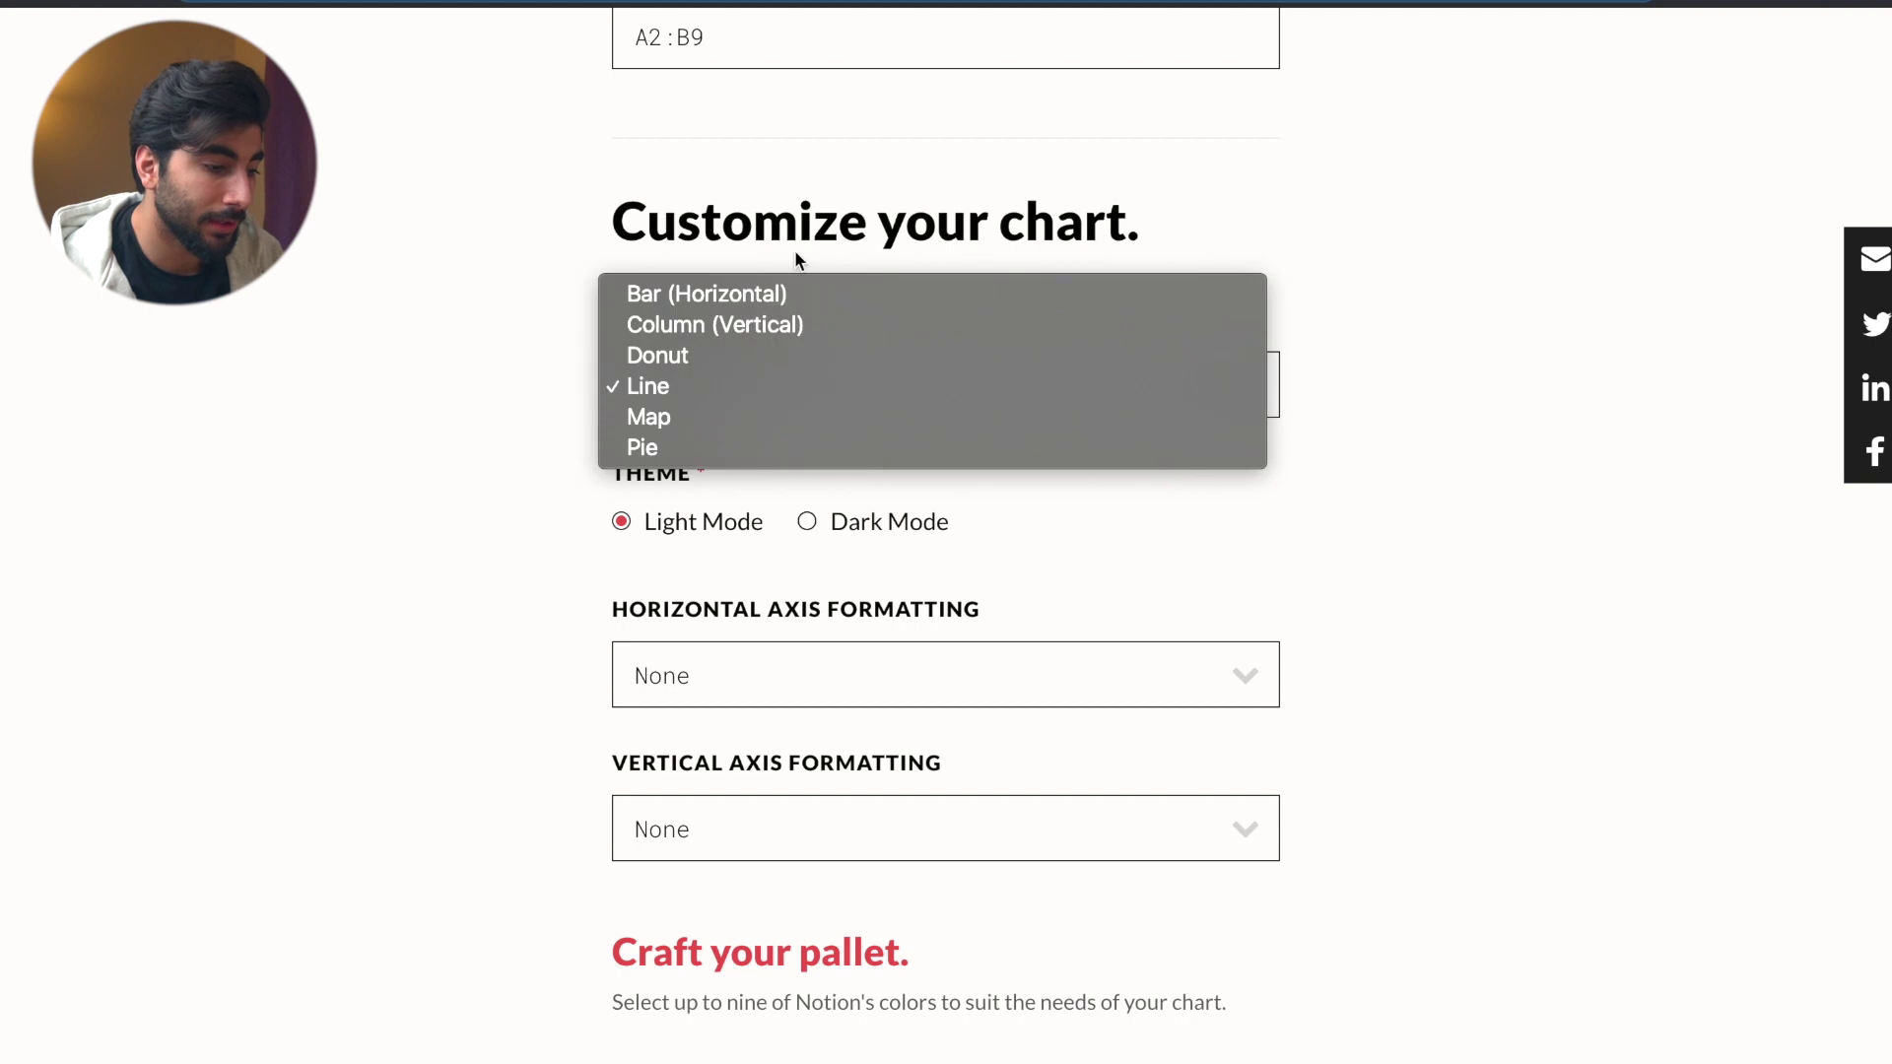
left_click(819, 324)
scroll(792, 471, "down", 3)
left_click(793, 471)
left_click(806, 321)
left_click(795, 506)
left_click(806, 630)
left_click(806, 652)
- Generate the chart with Make Magic and copy its URL
scroll(804, 638, "down", 4)
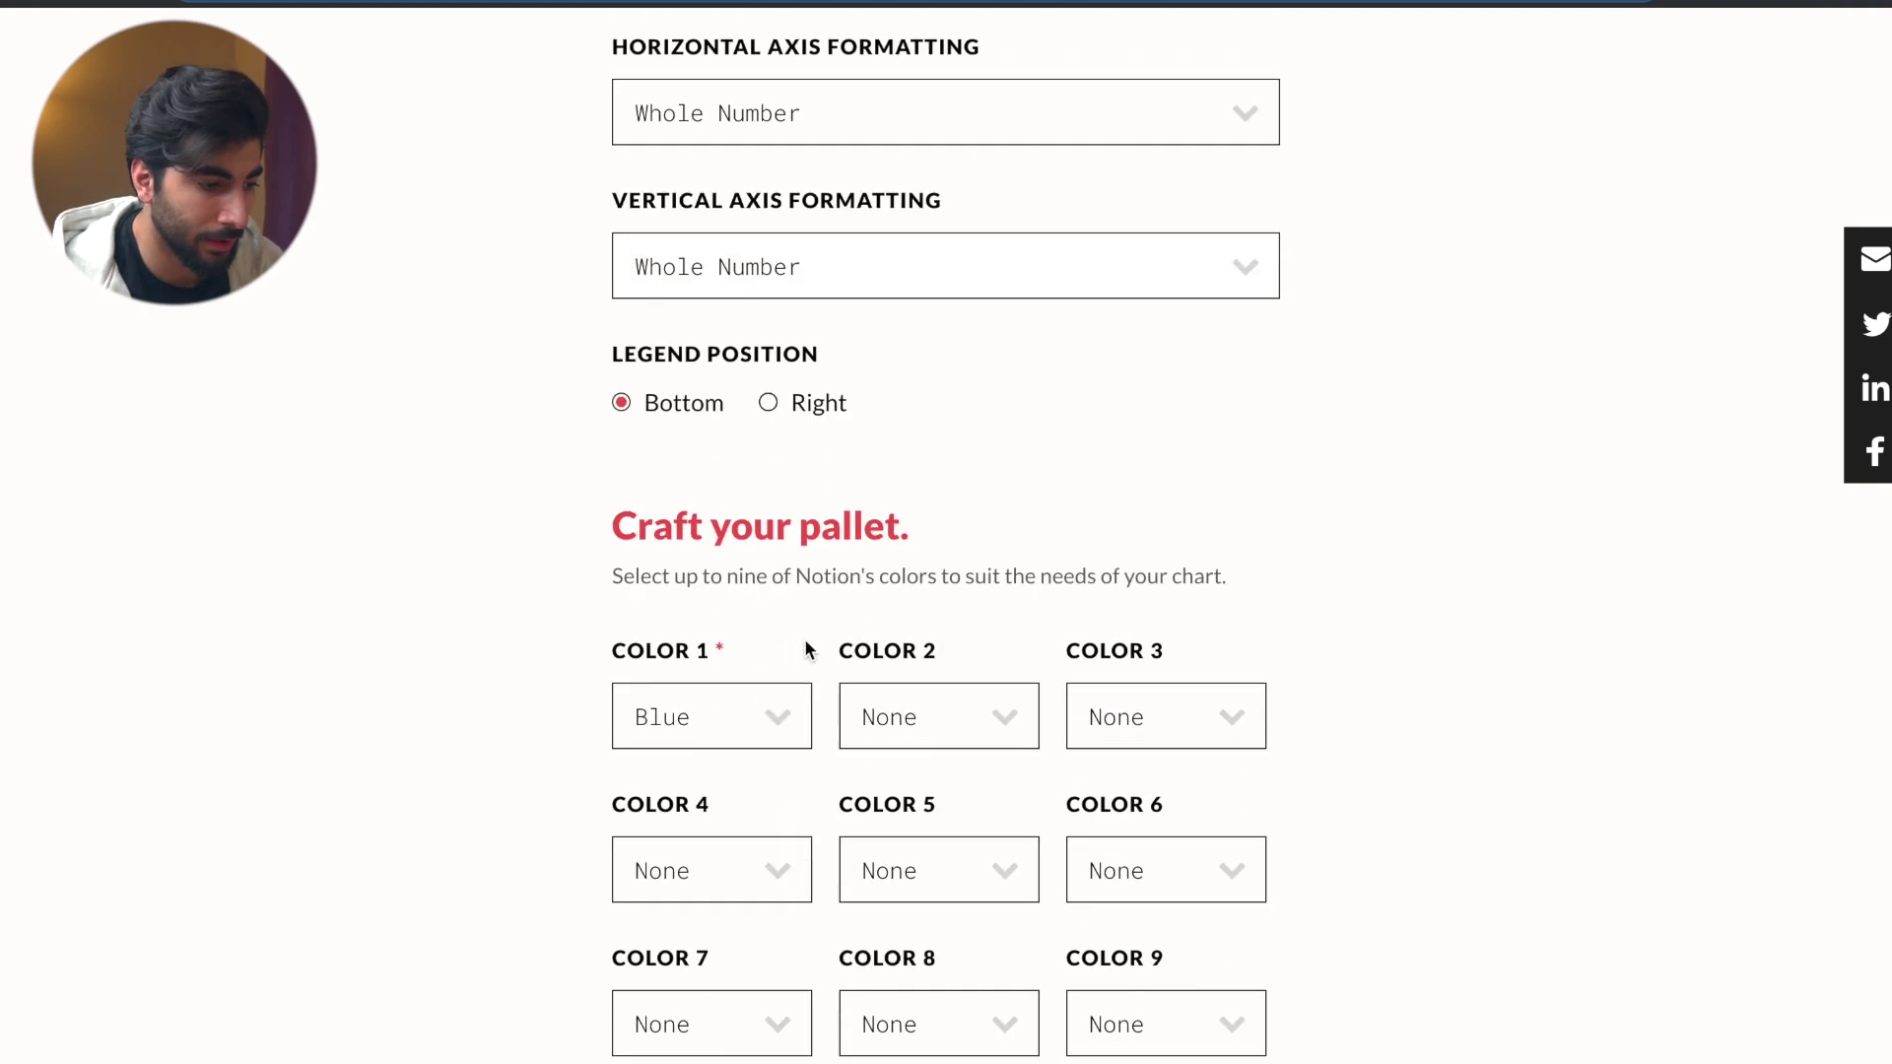
scroll(804, 638, "down", 5)
left_click(714, 818)
left_click(934, 736)
key("super+Tab")
- Embed the pasted column chart URL below the line chart, widen it, and add an empty block beneath
left_click(946, 785)
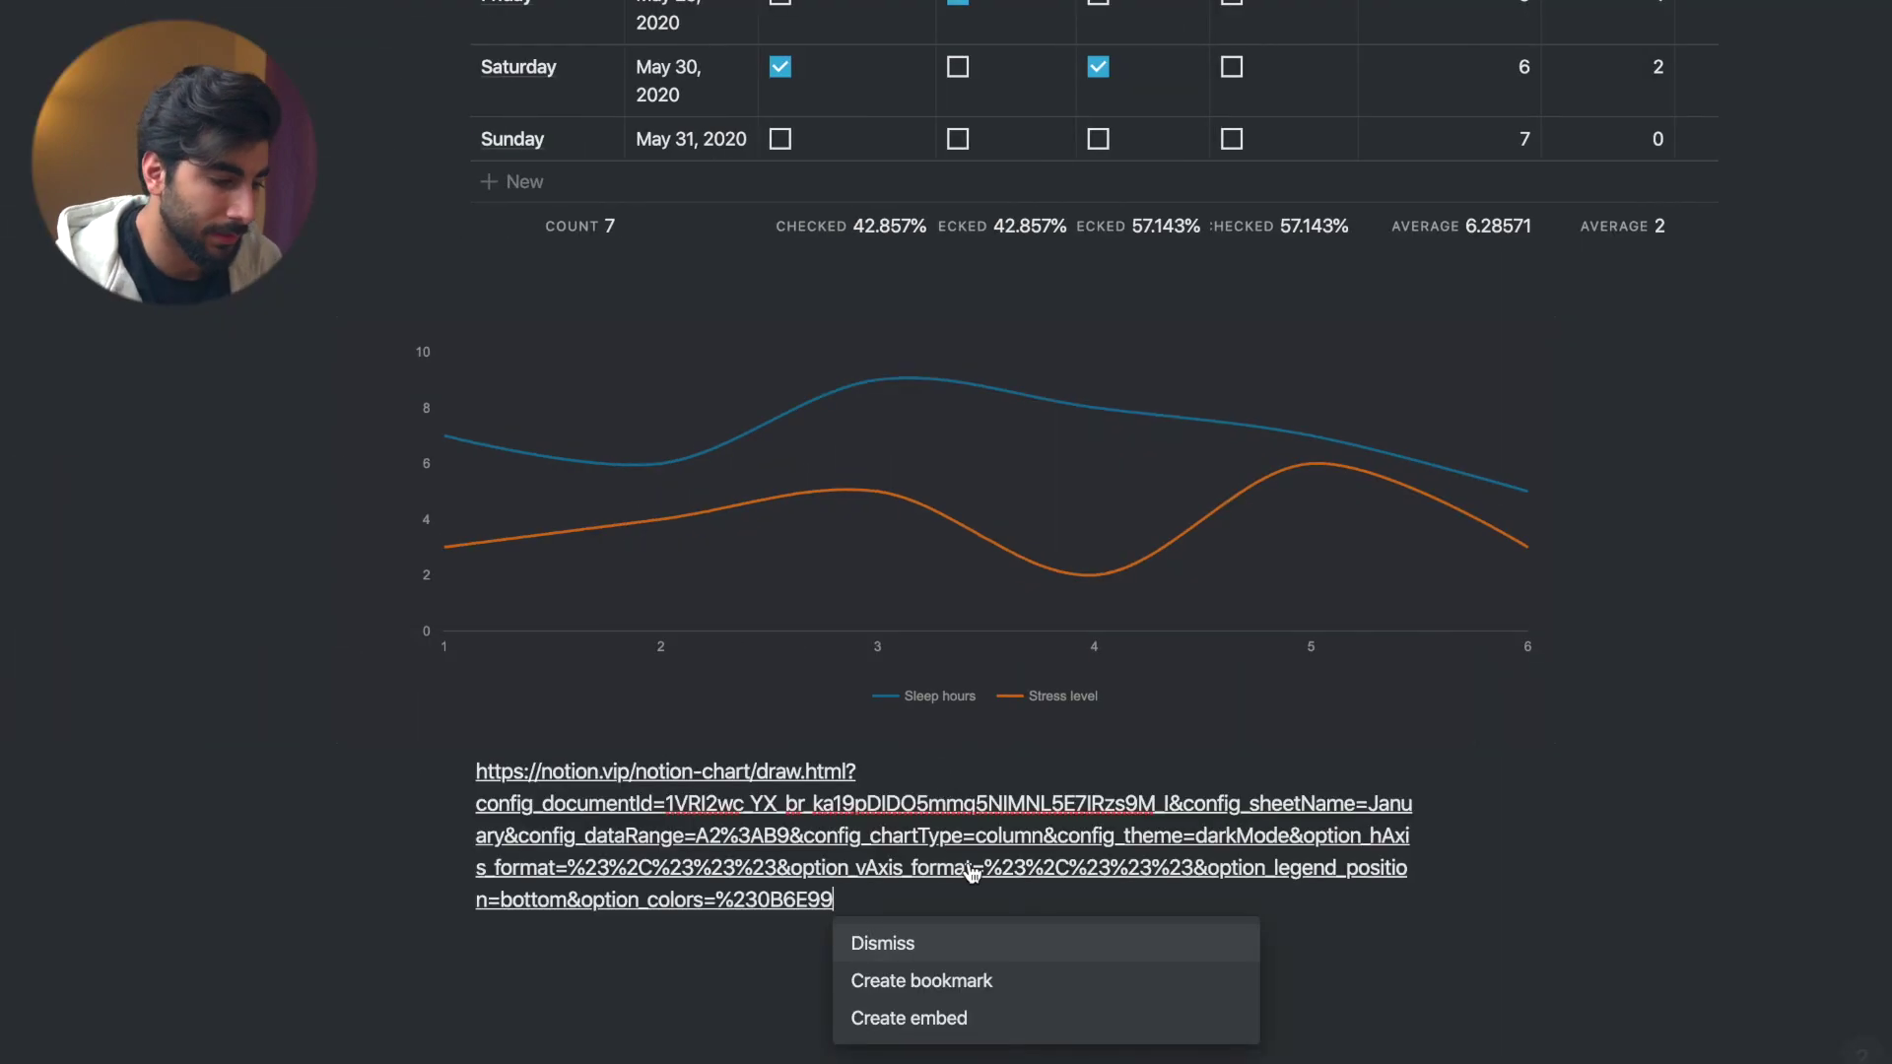
left_click(937, 1013)
left_click_drag(689, 739, 483, 729)
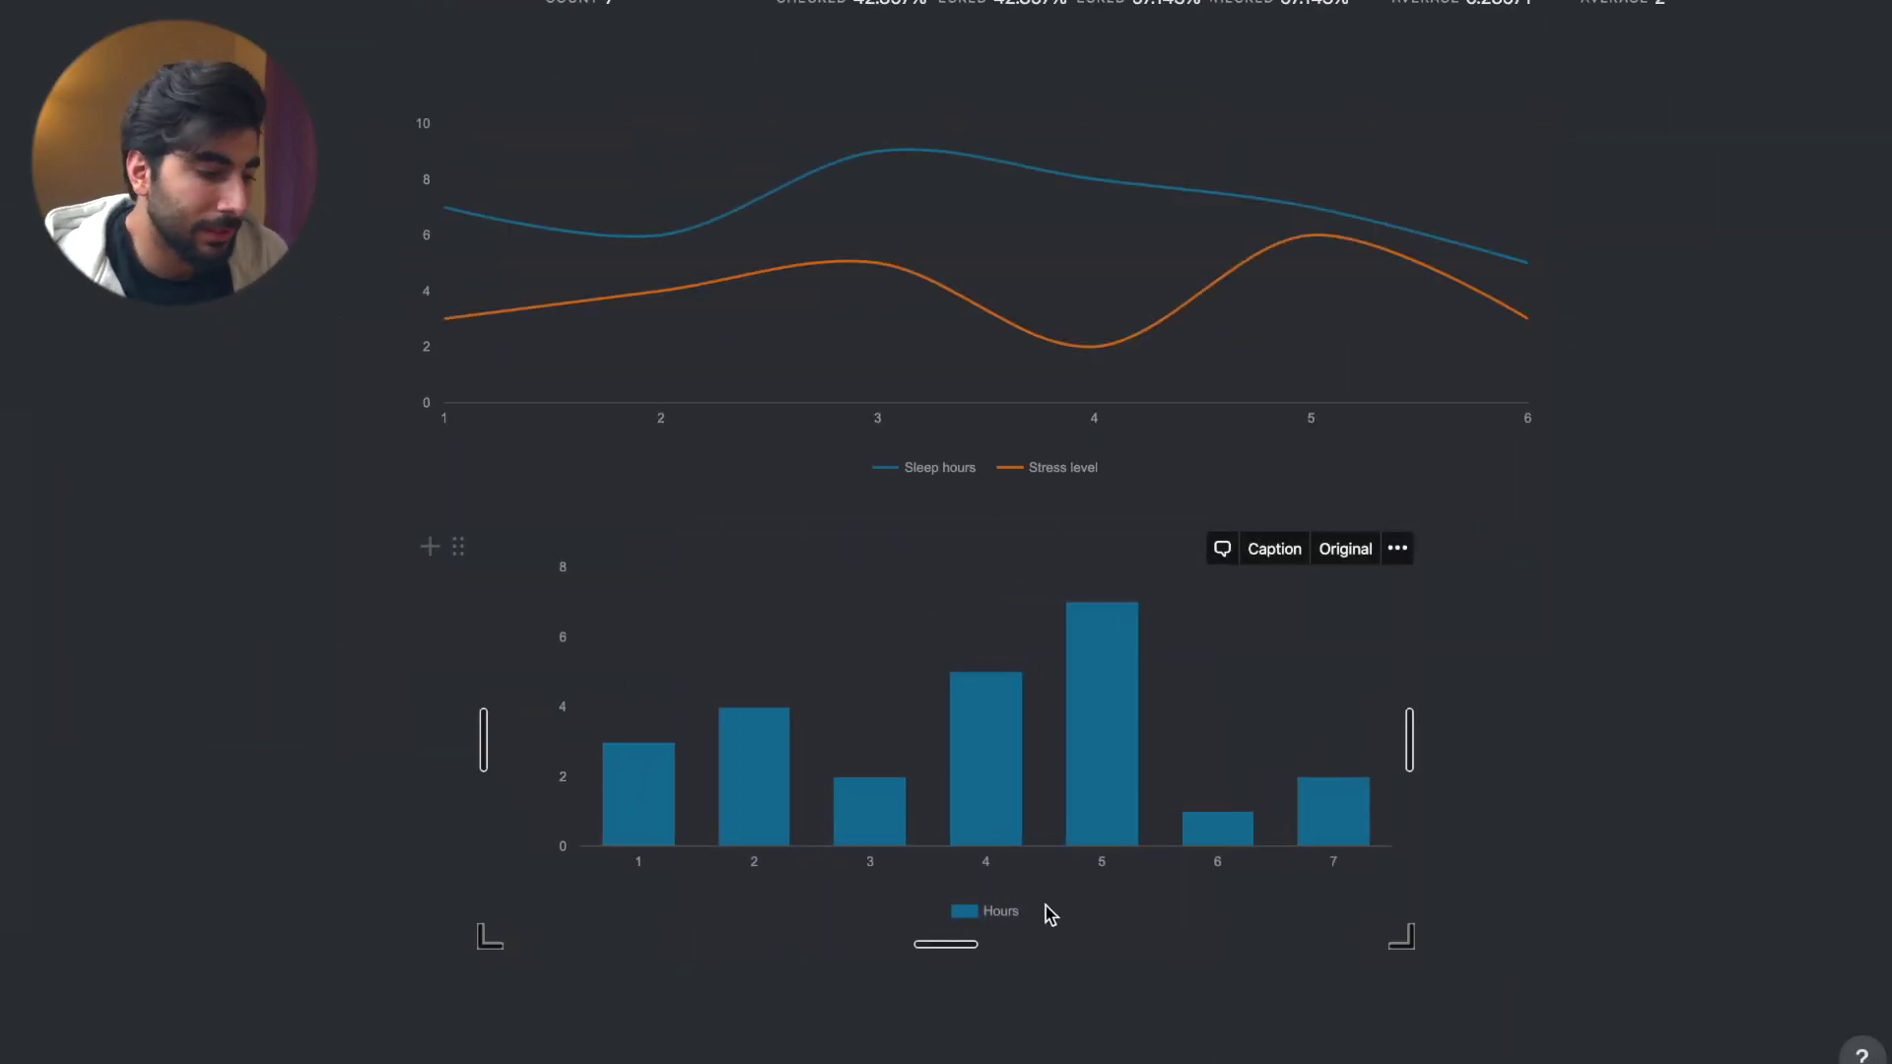
key("Return")
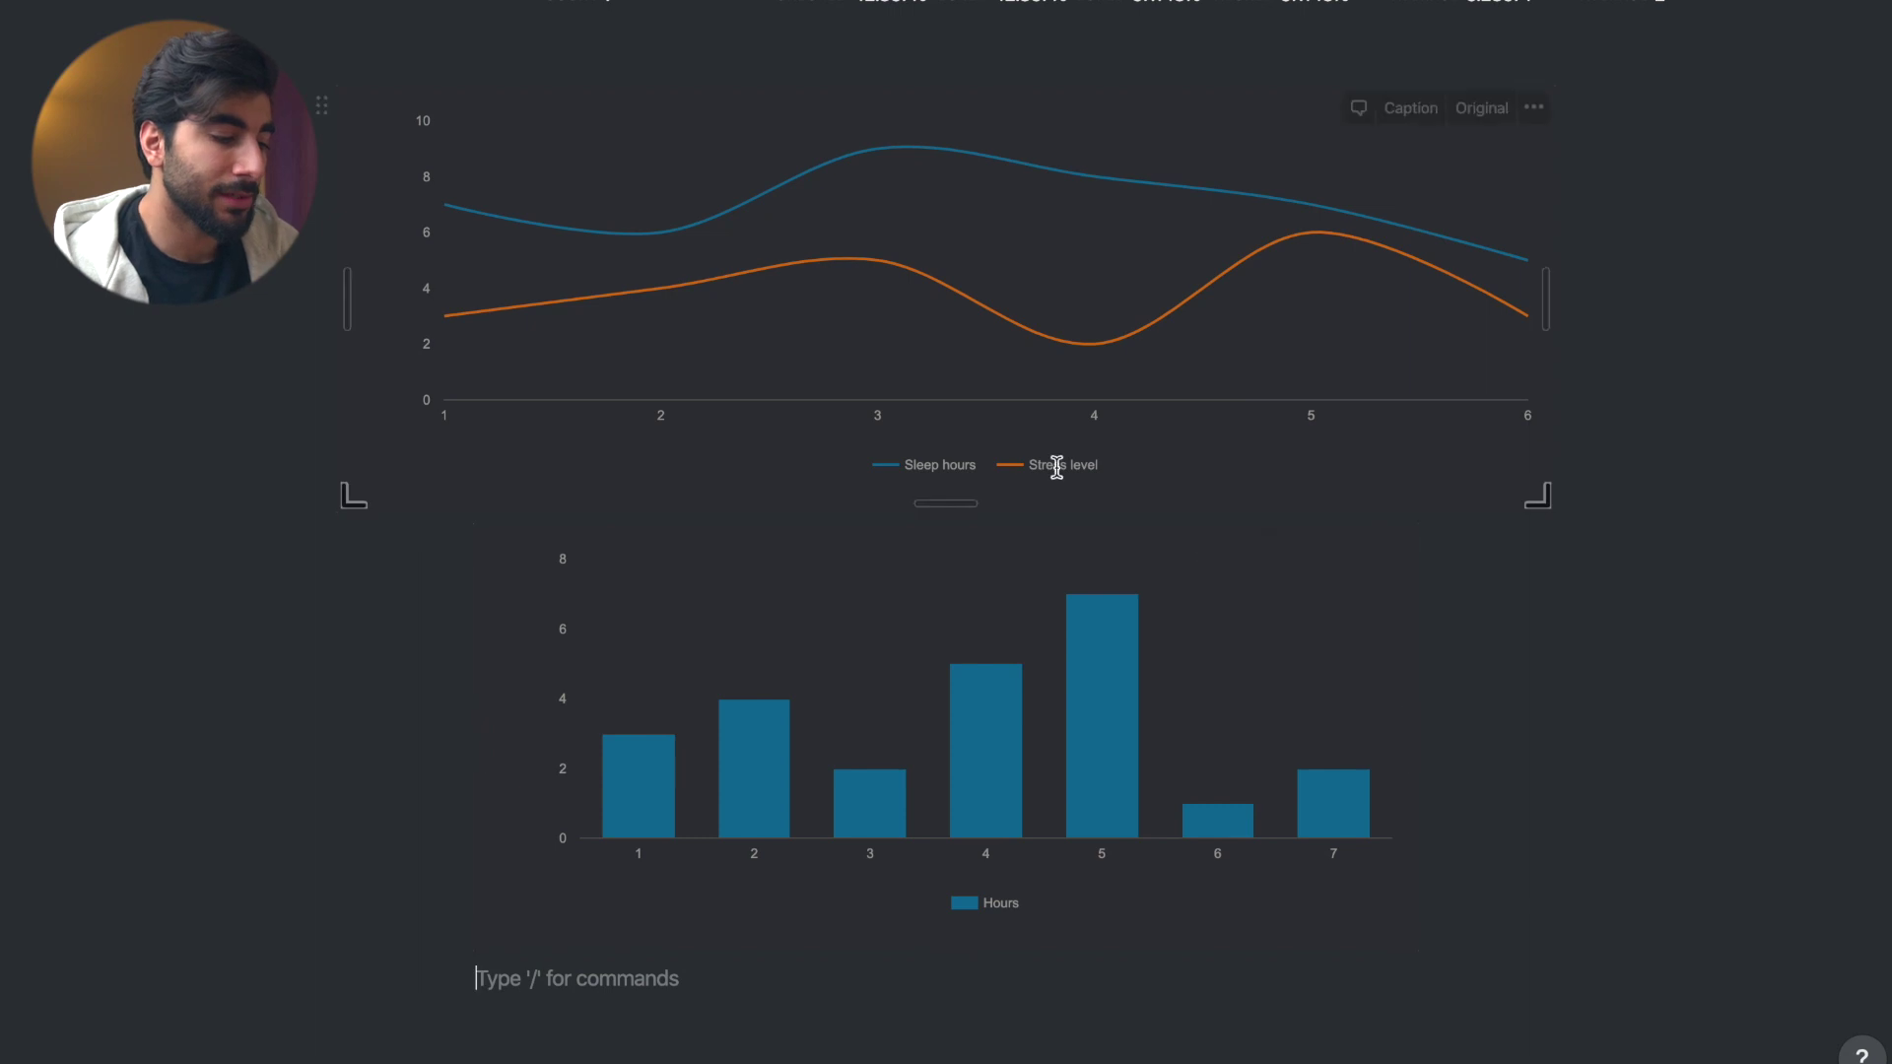
- Revisit the chart URL page and the Sleep & Stress spreadsheet, then return to Notion
key("ctrl+Right")
left_click(1056, 680)
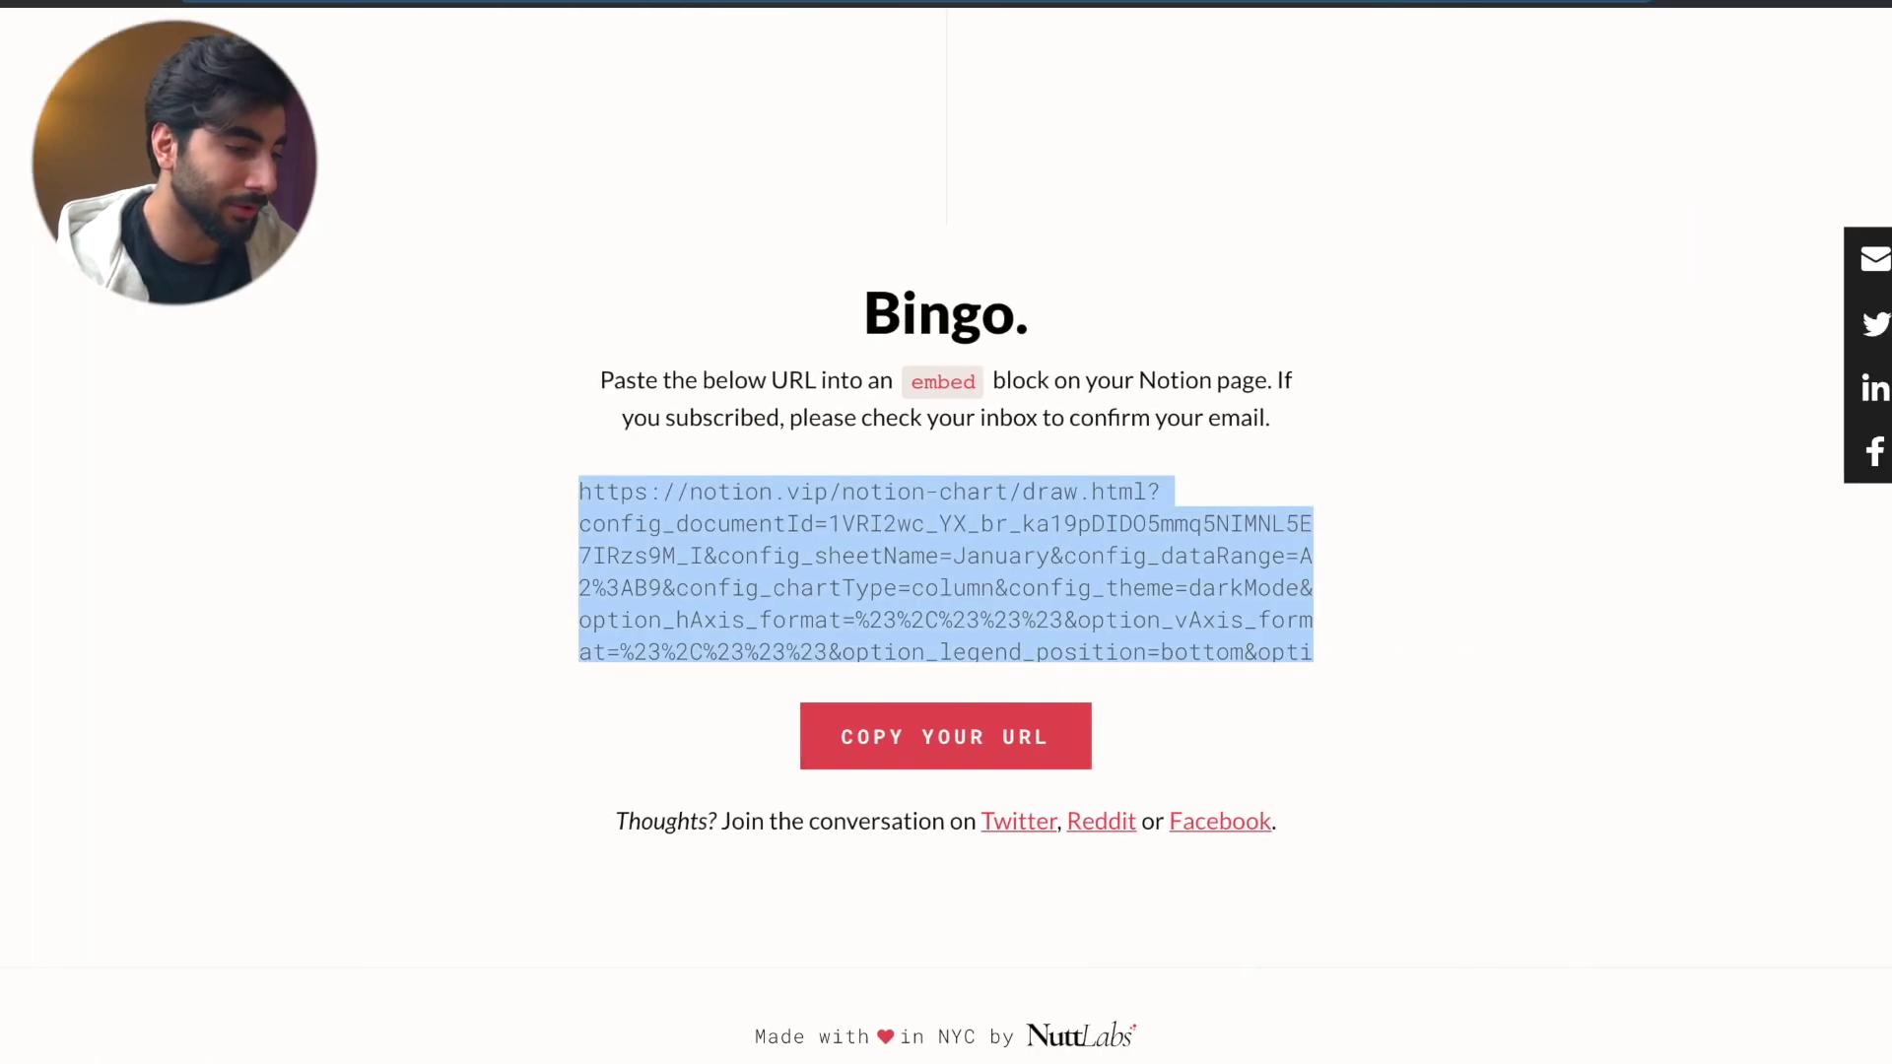
key("ctrl+Tab")
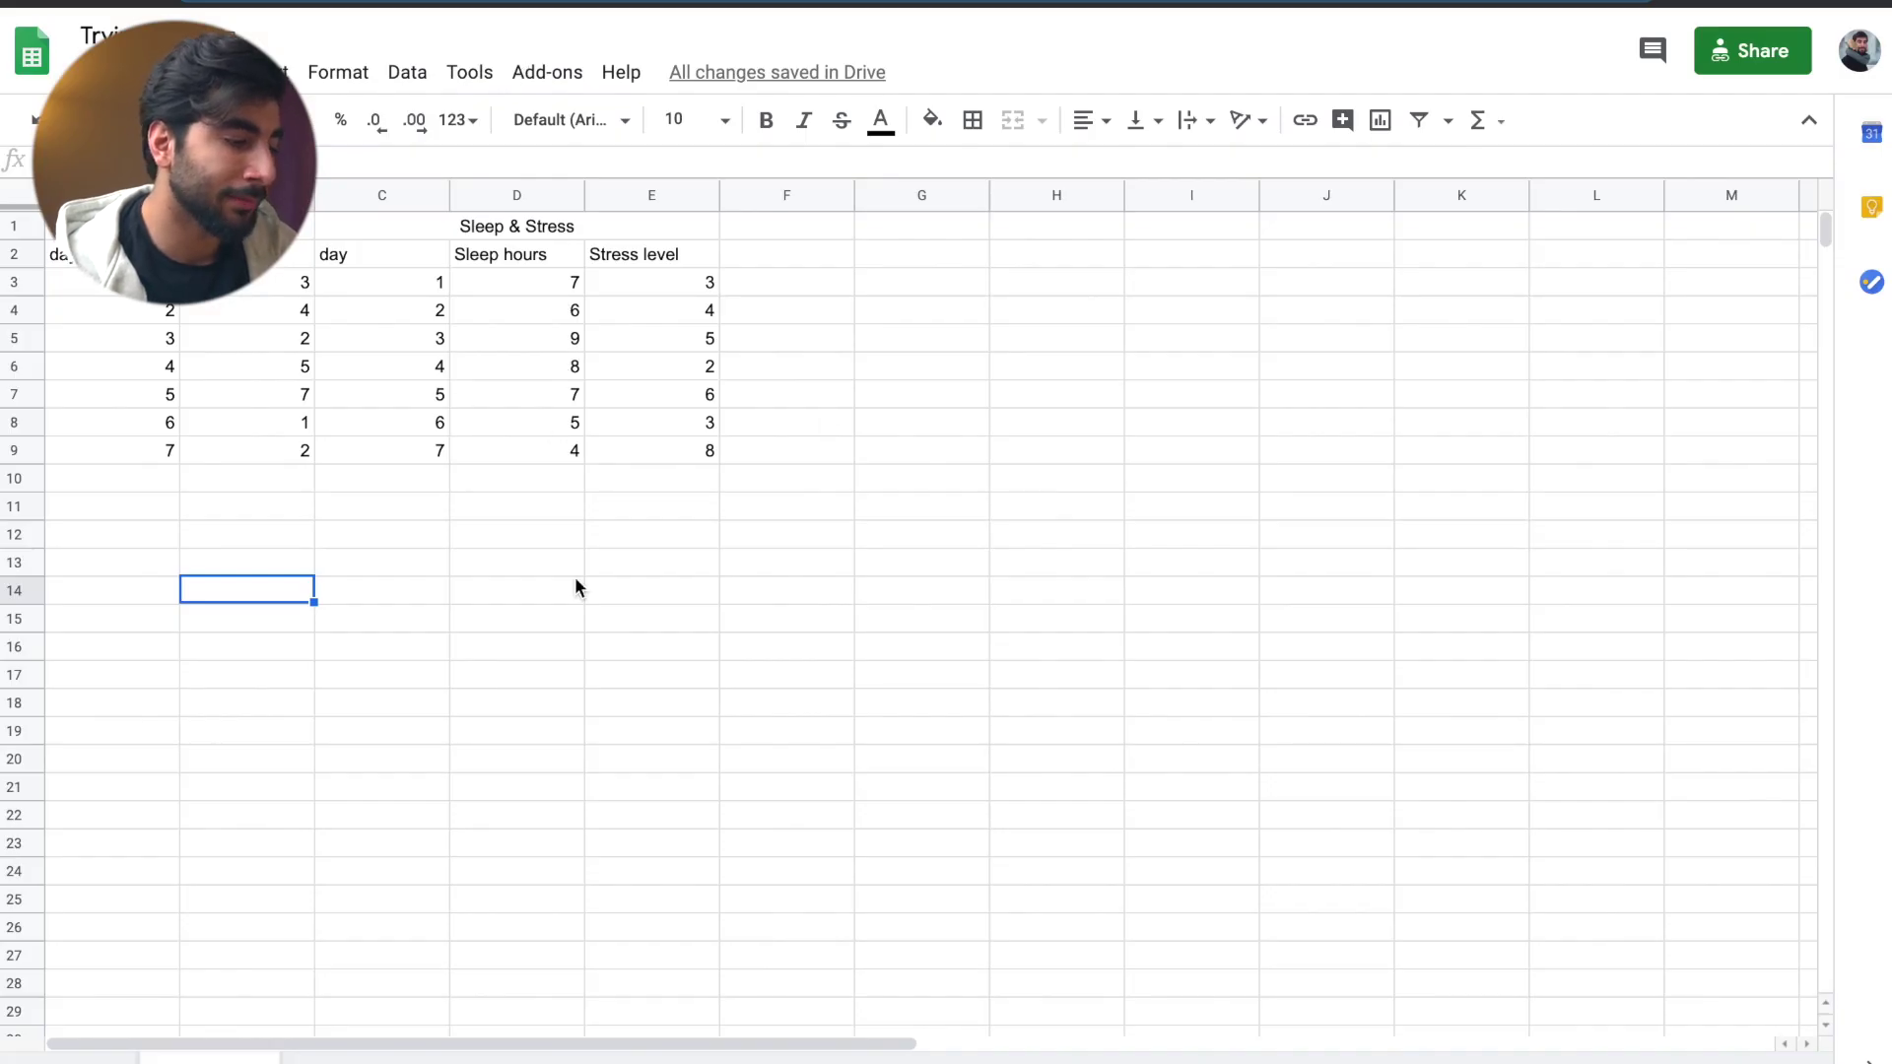
key("ctrl+Left")
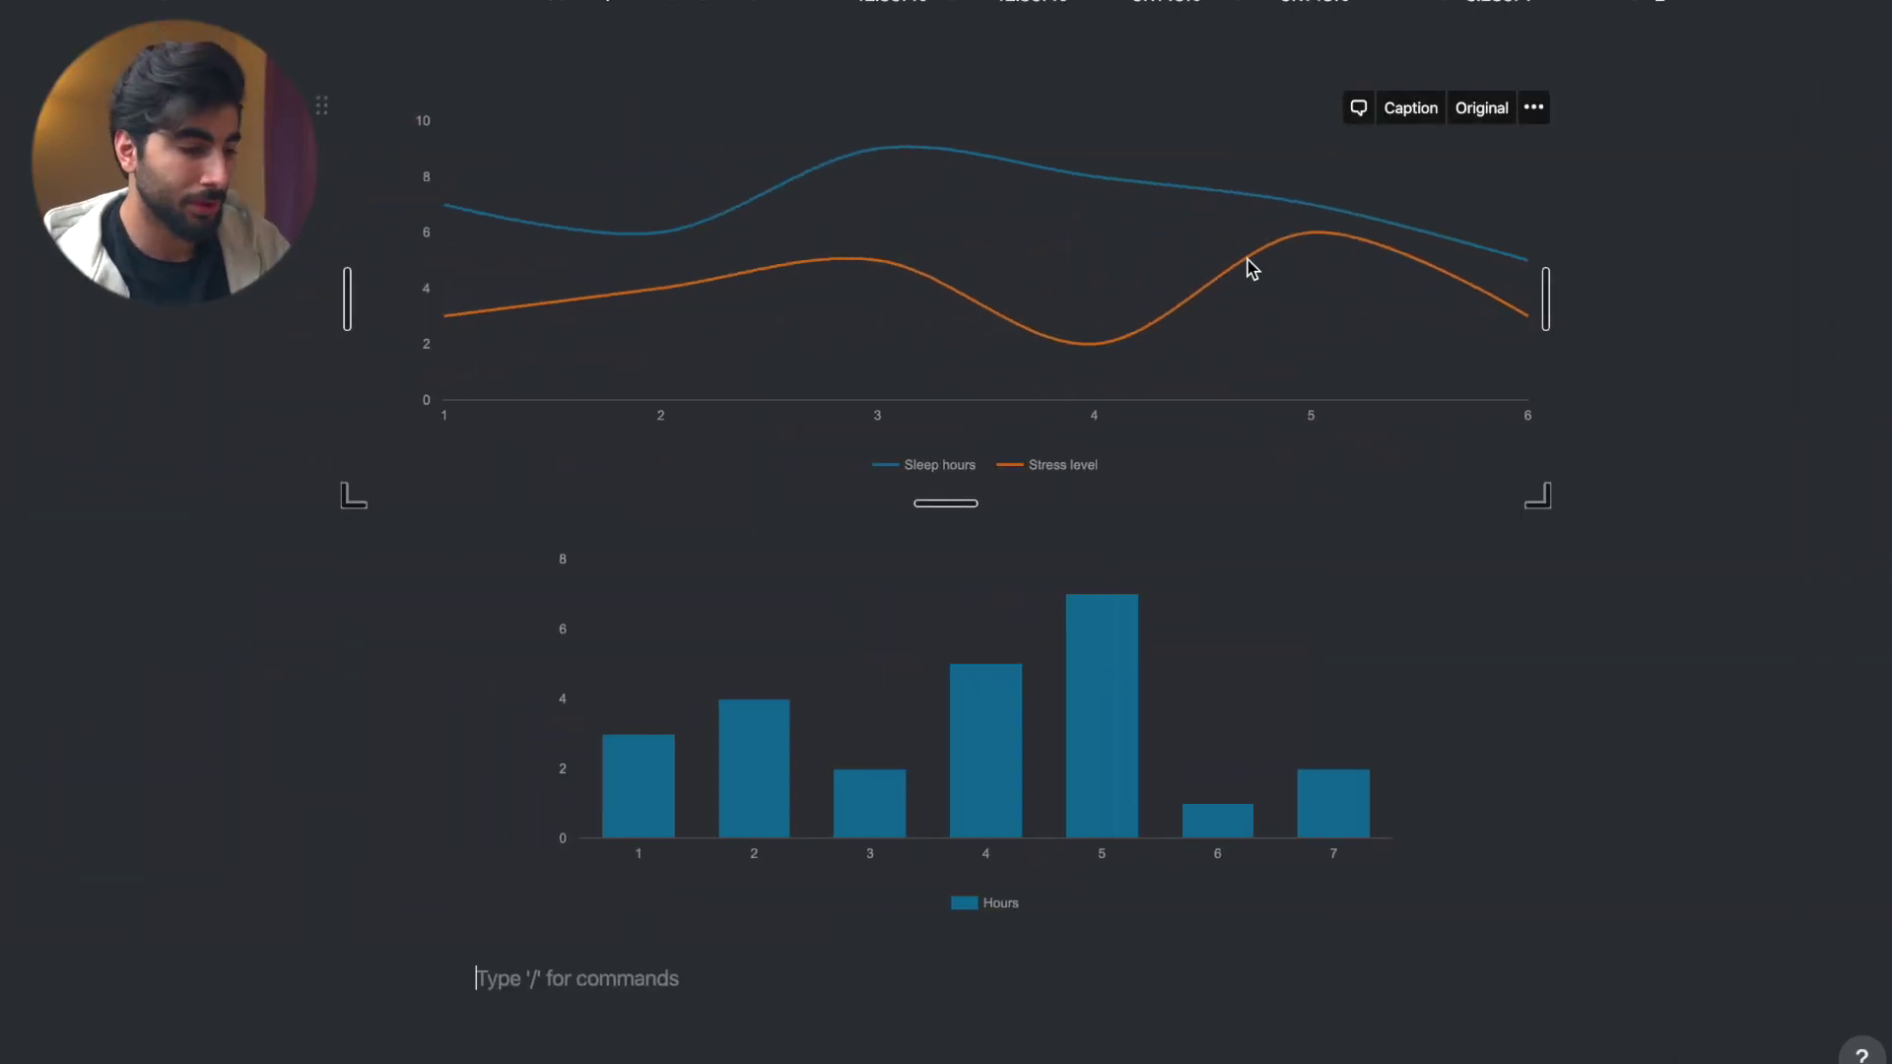
scroll(778, 465, "down", 3)
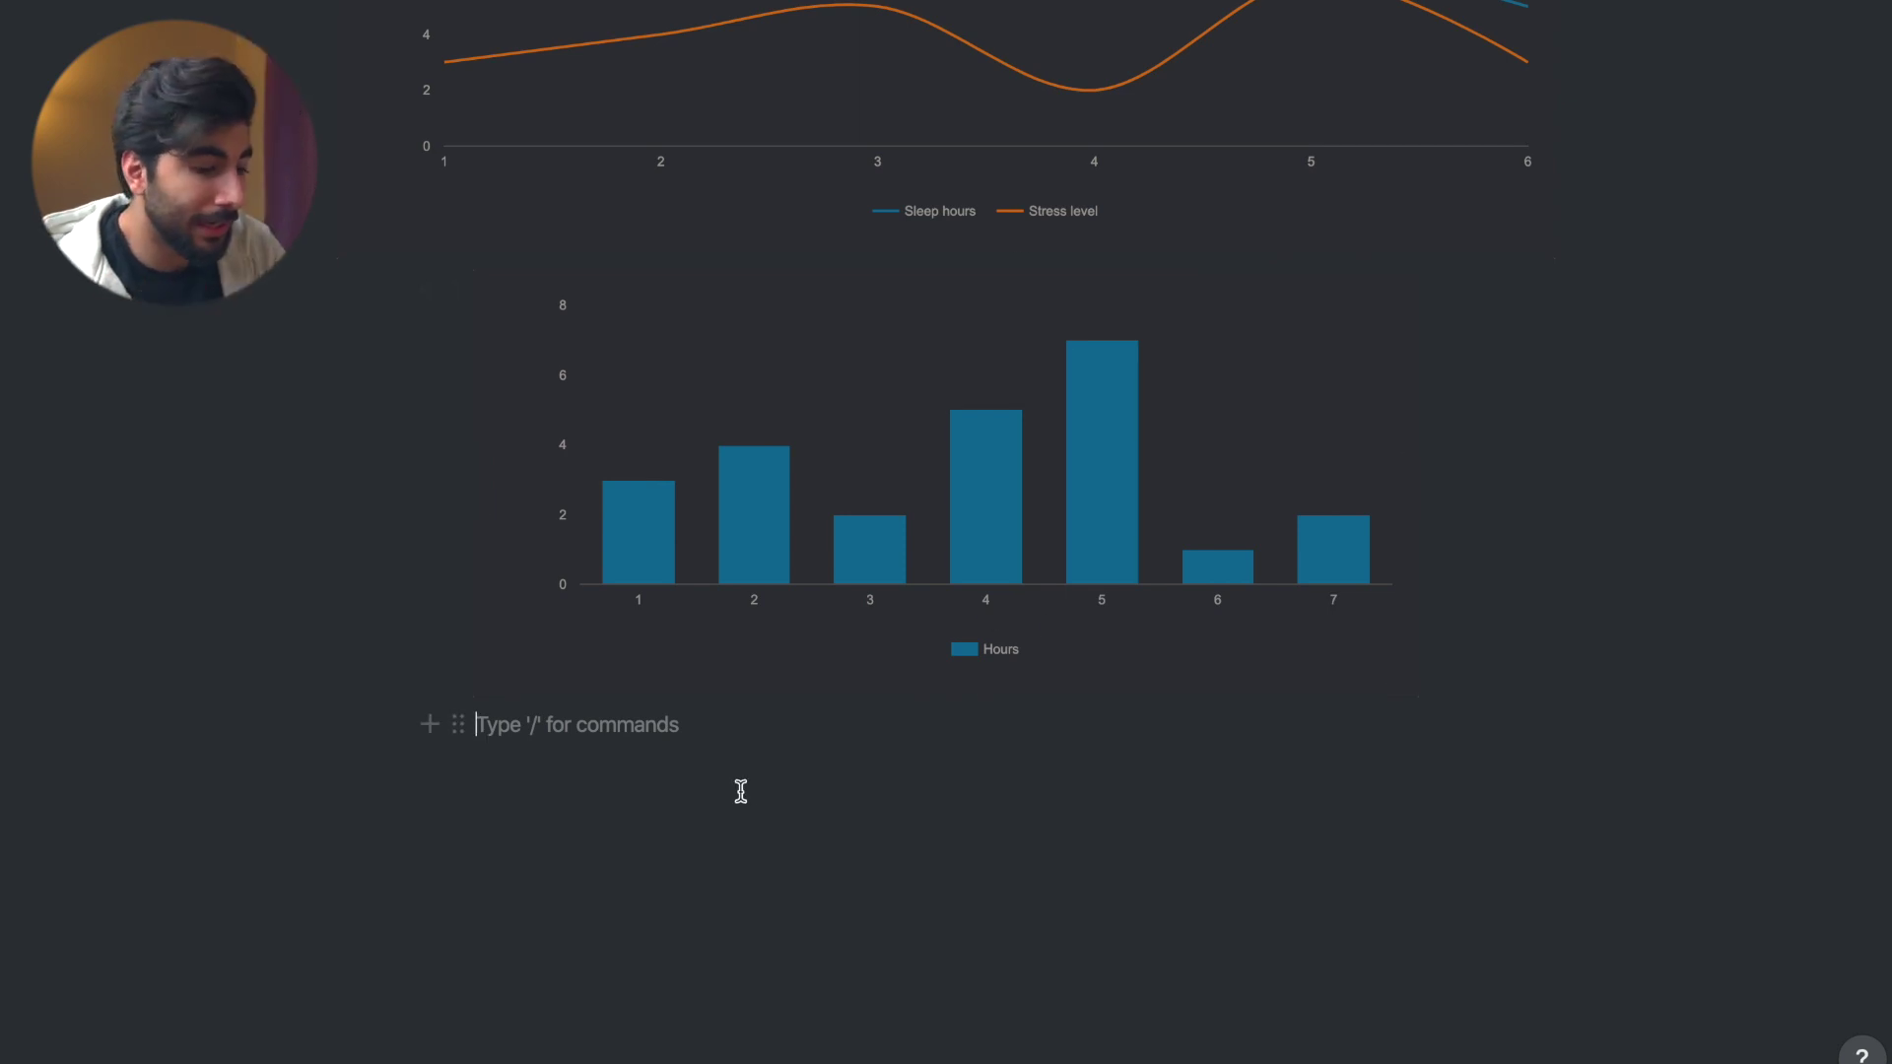
- Insert a lightbulb callout reading 'Thoughts' under the Hours chart, with a new block beneath
type("/")
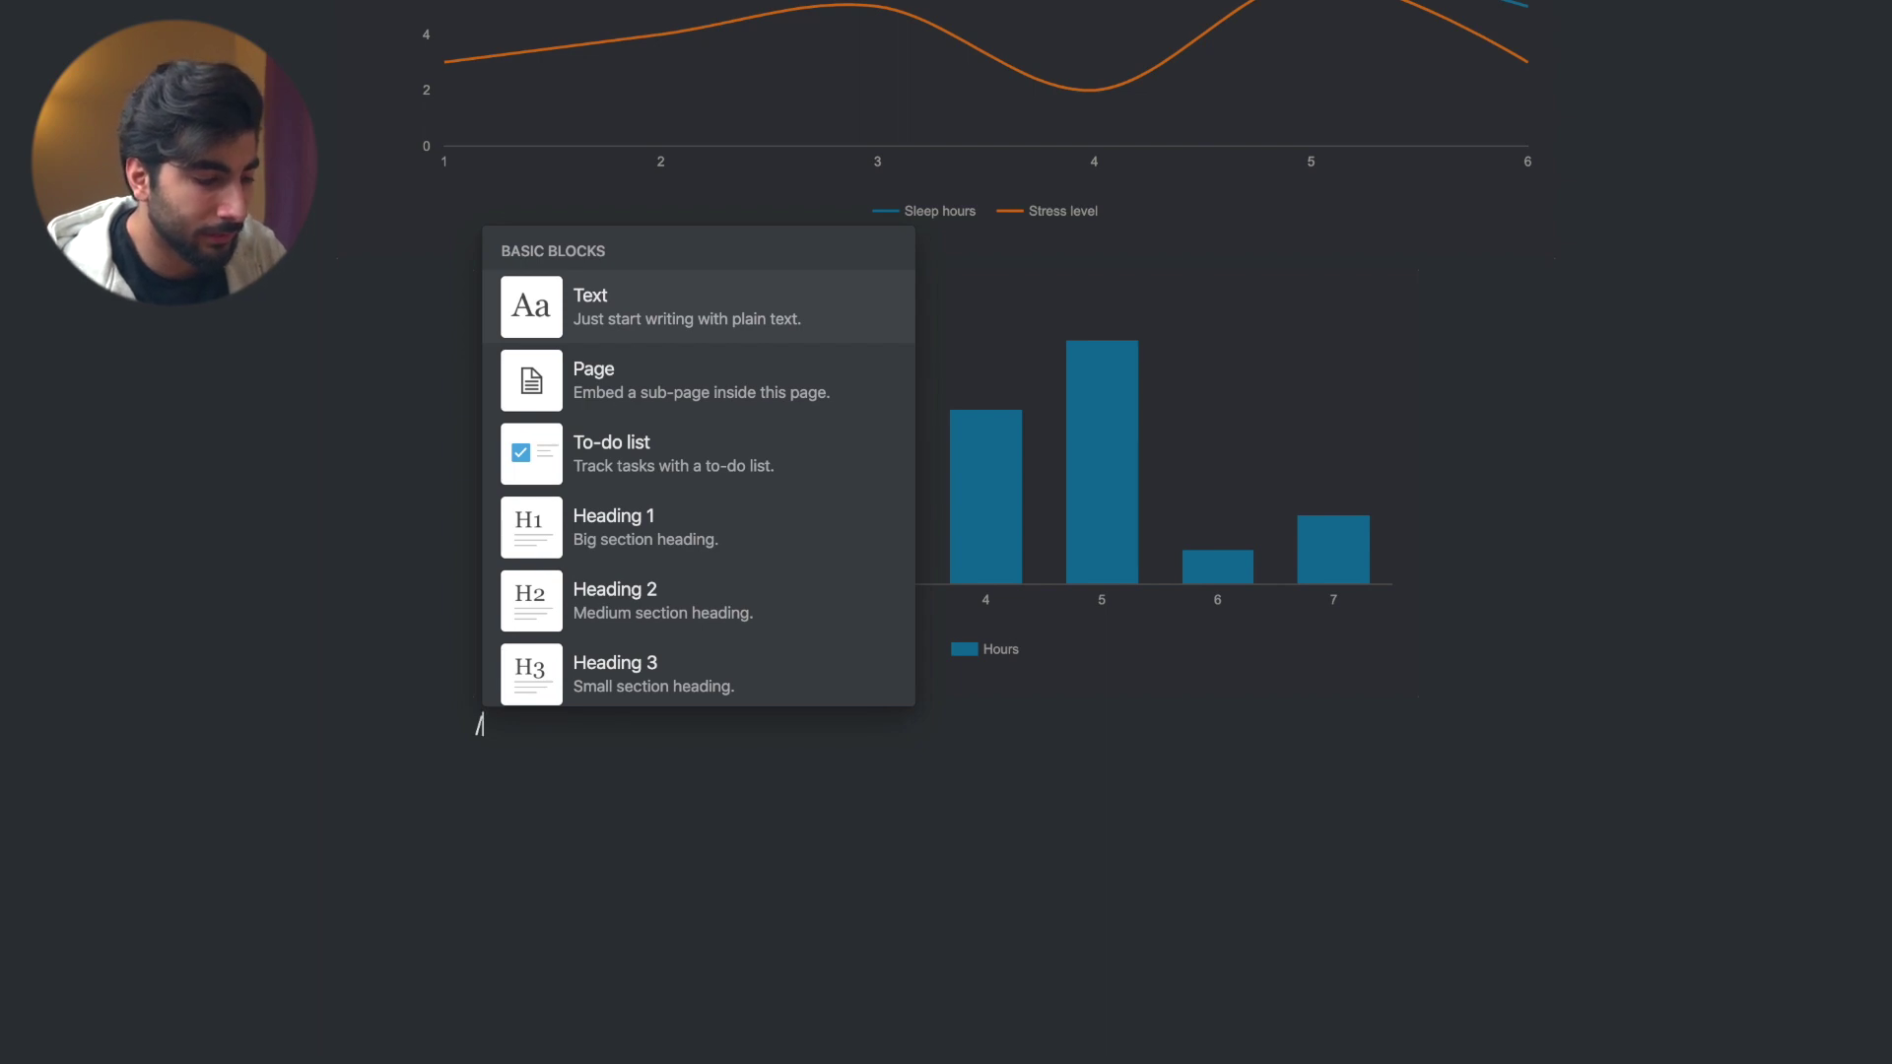
type("ca")
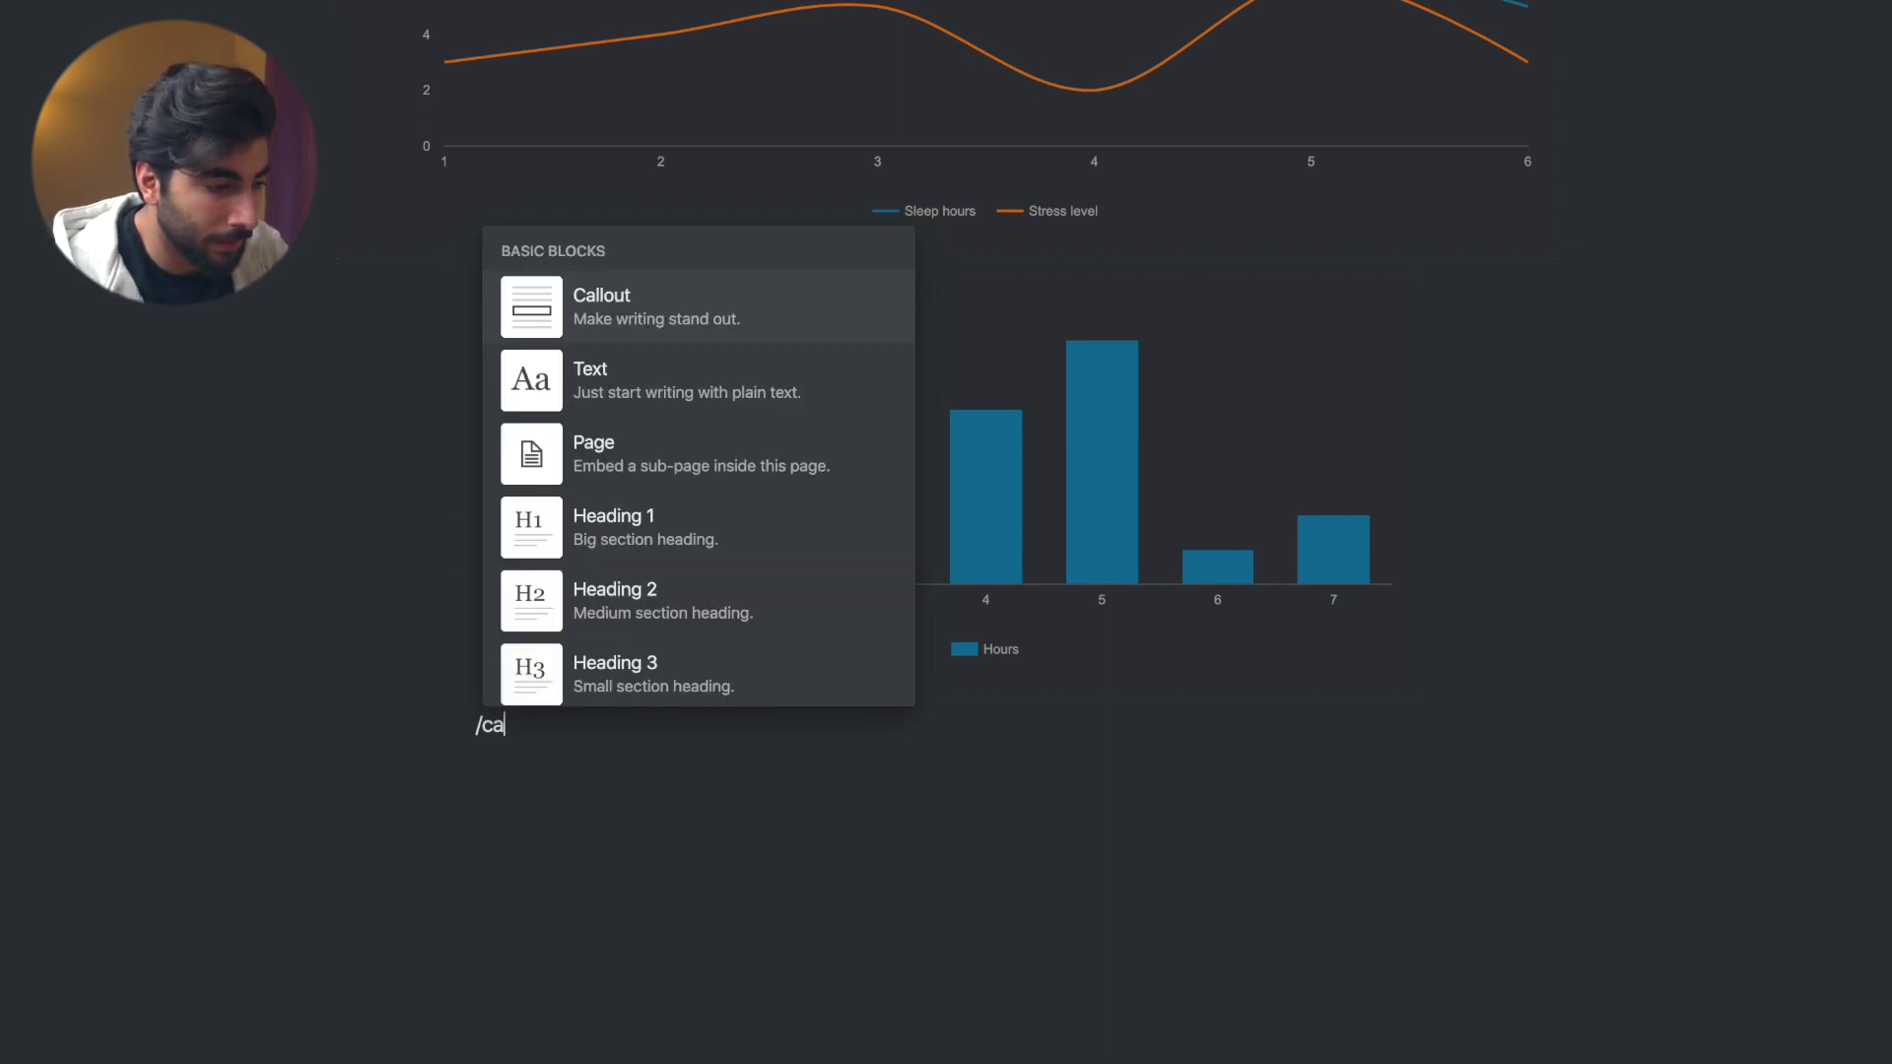
left_click(660, 296)
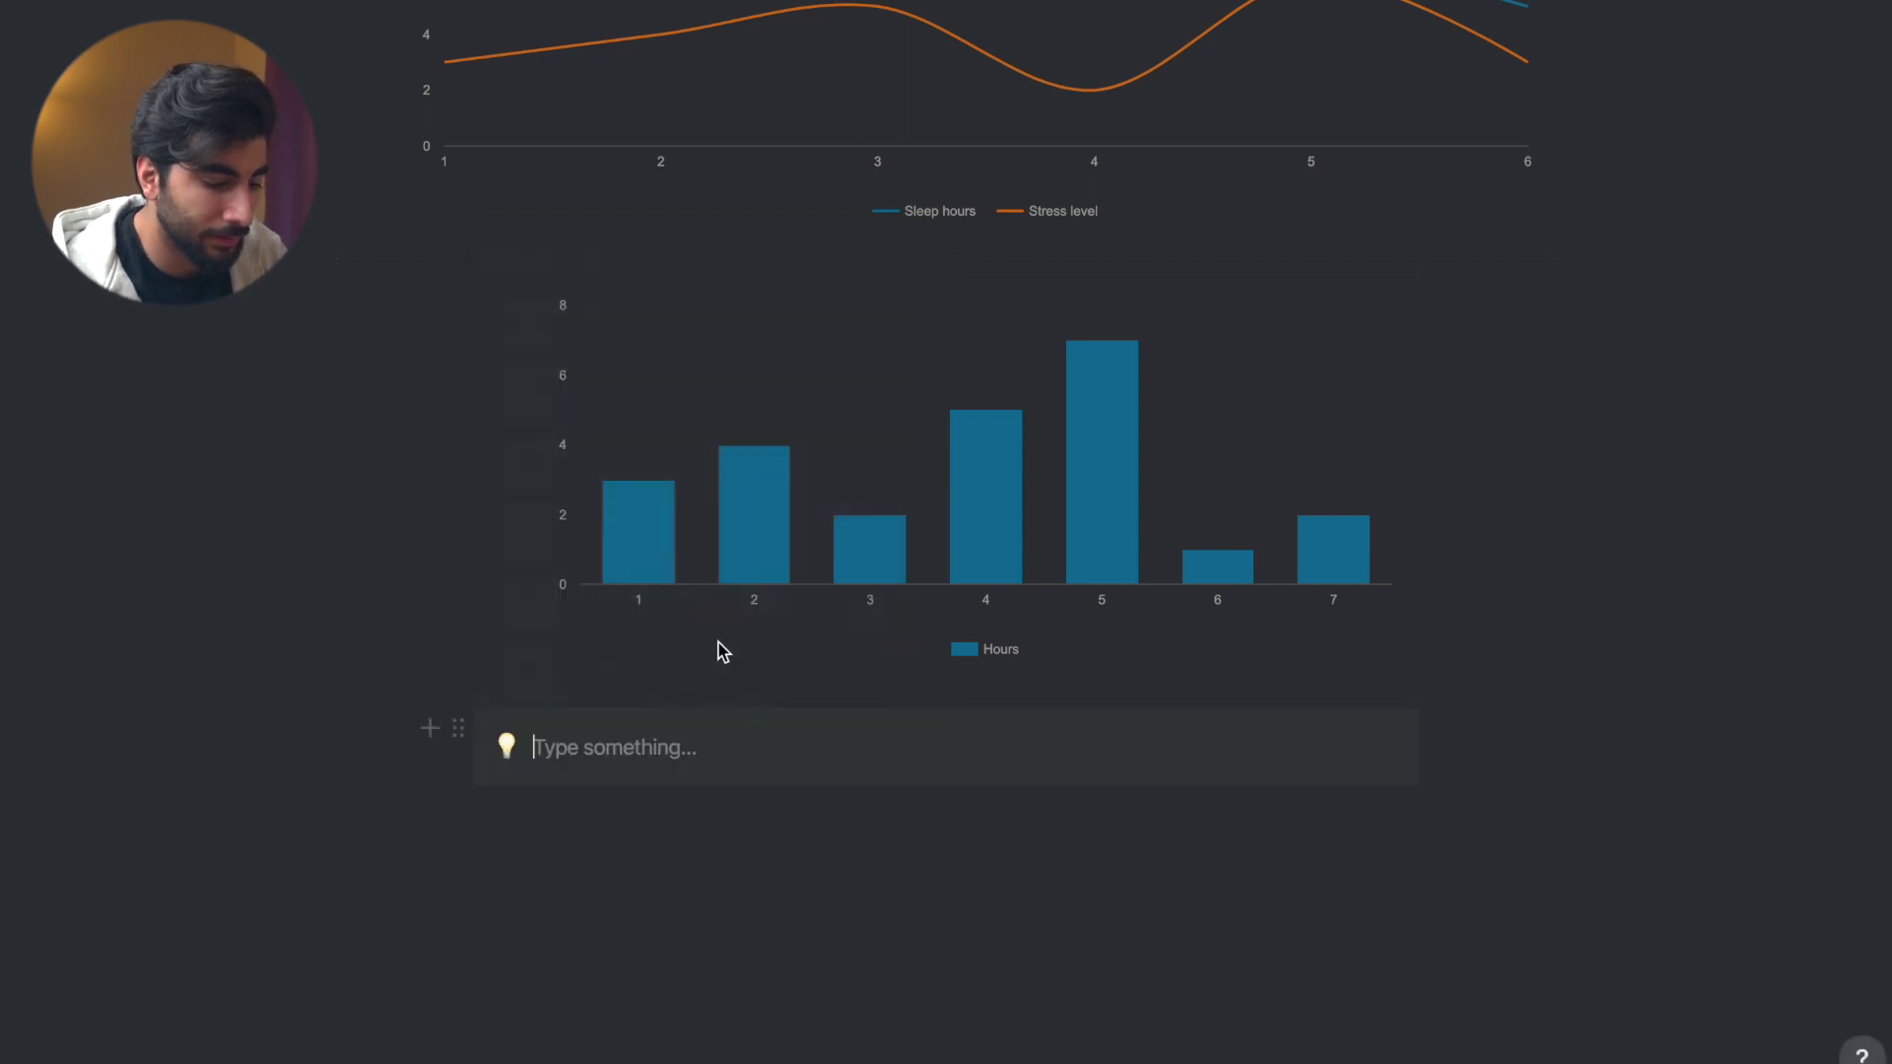
type("Thoughts")
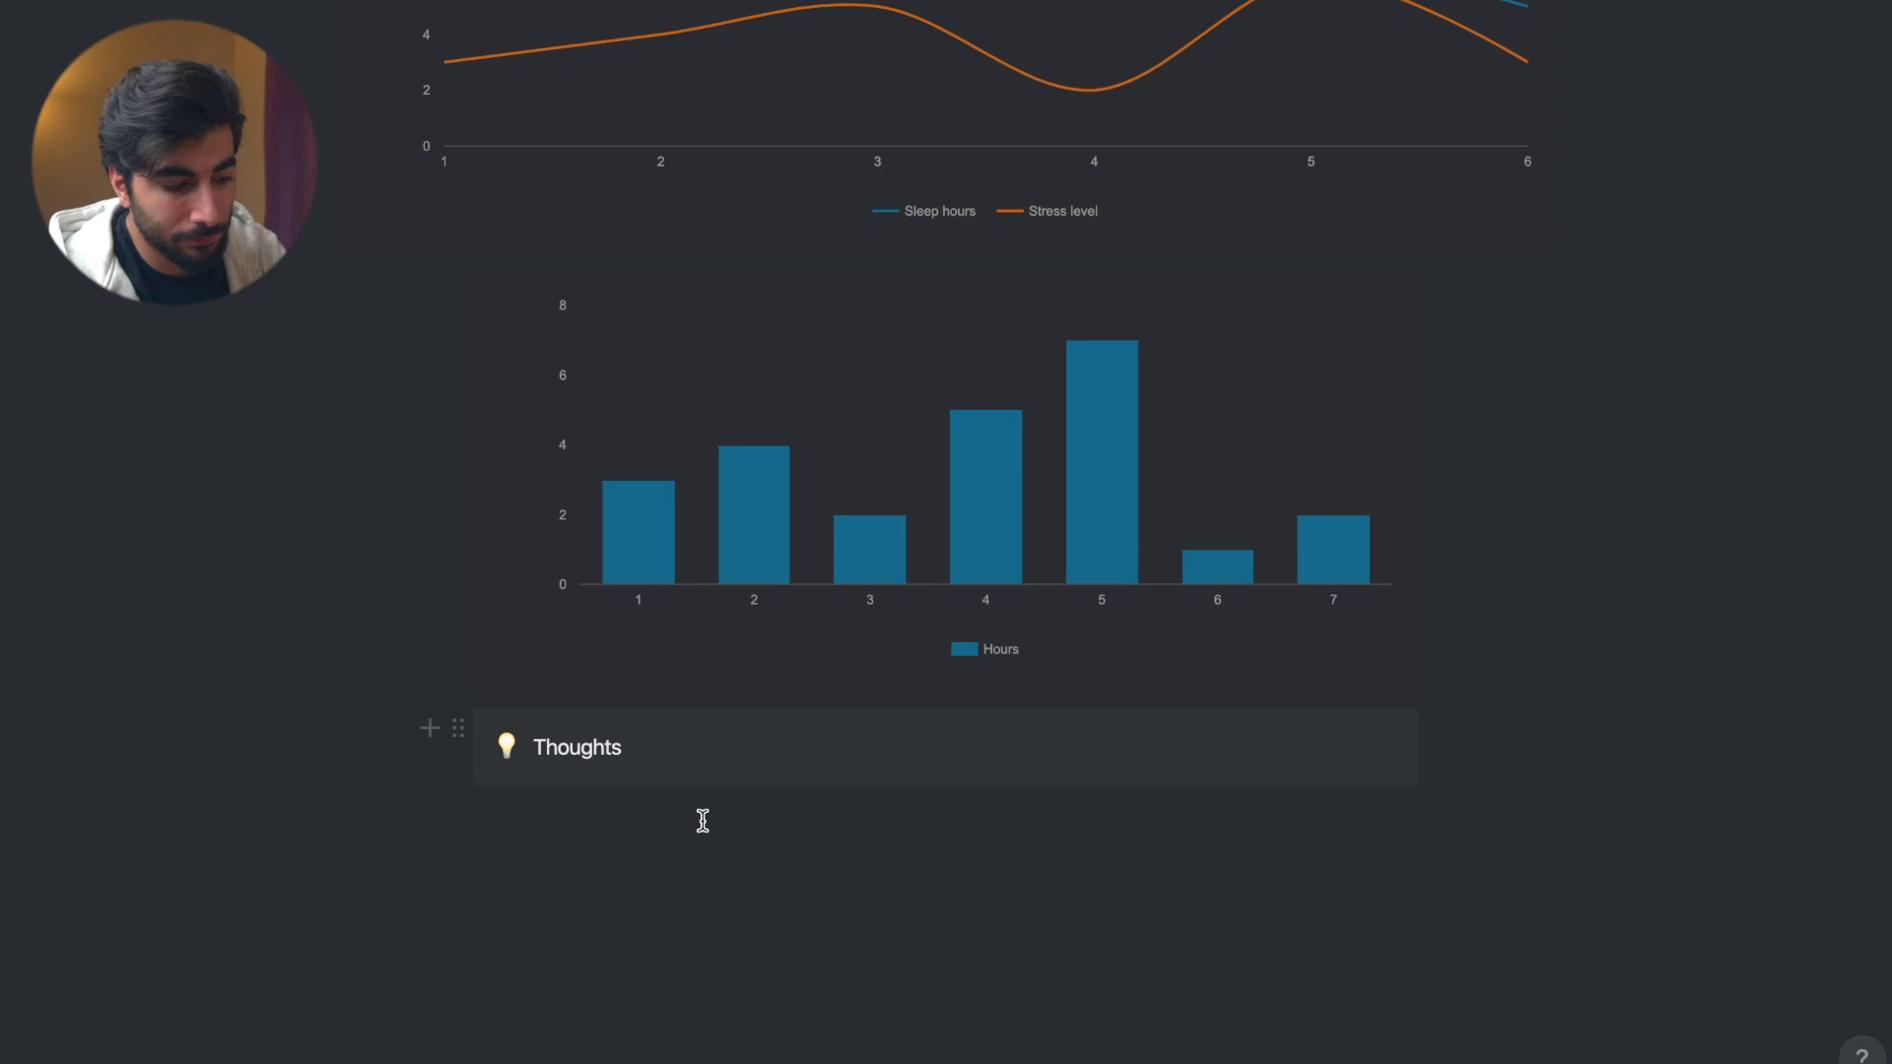
left_click(702, 823)
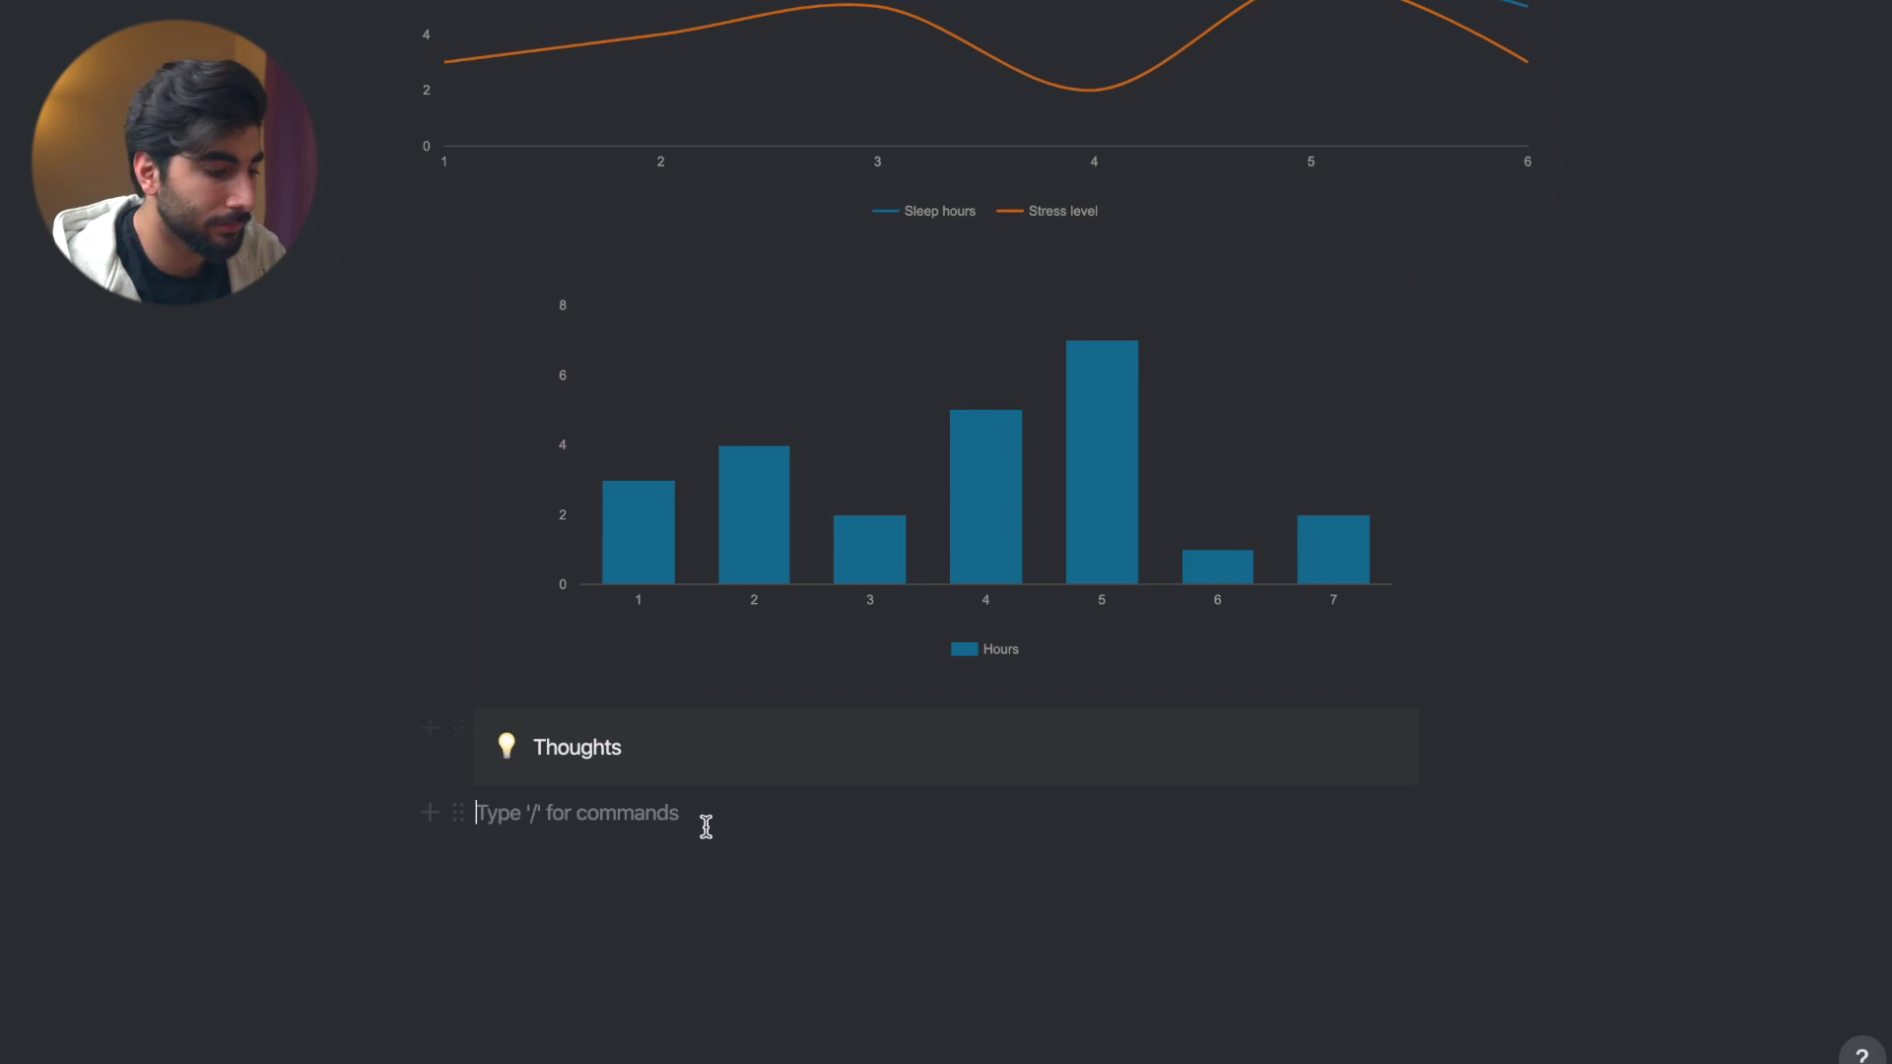
scroll(749, 241, "up", 15)
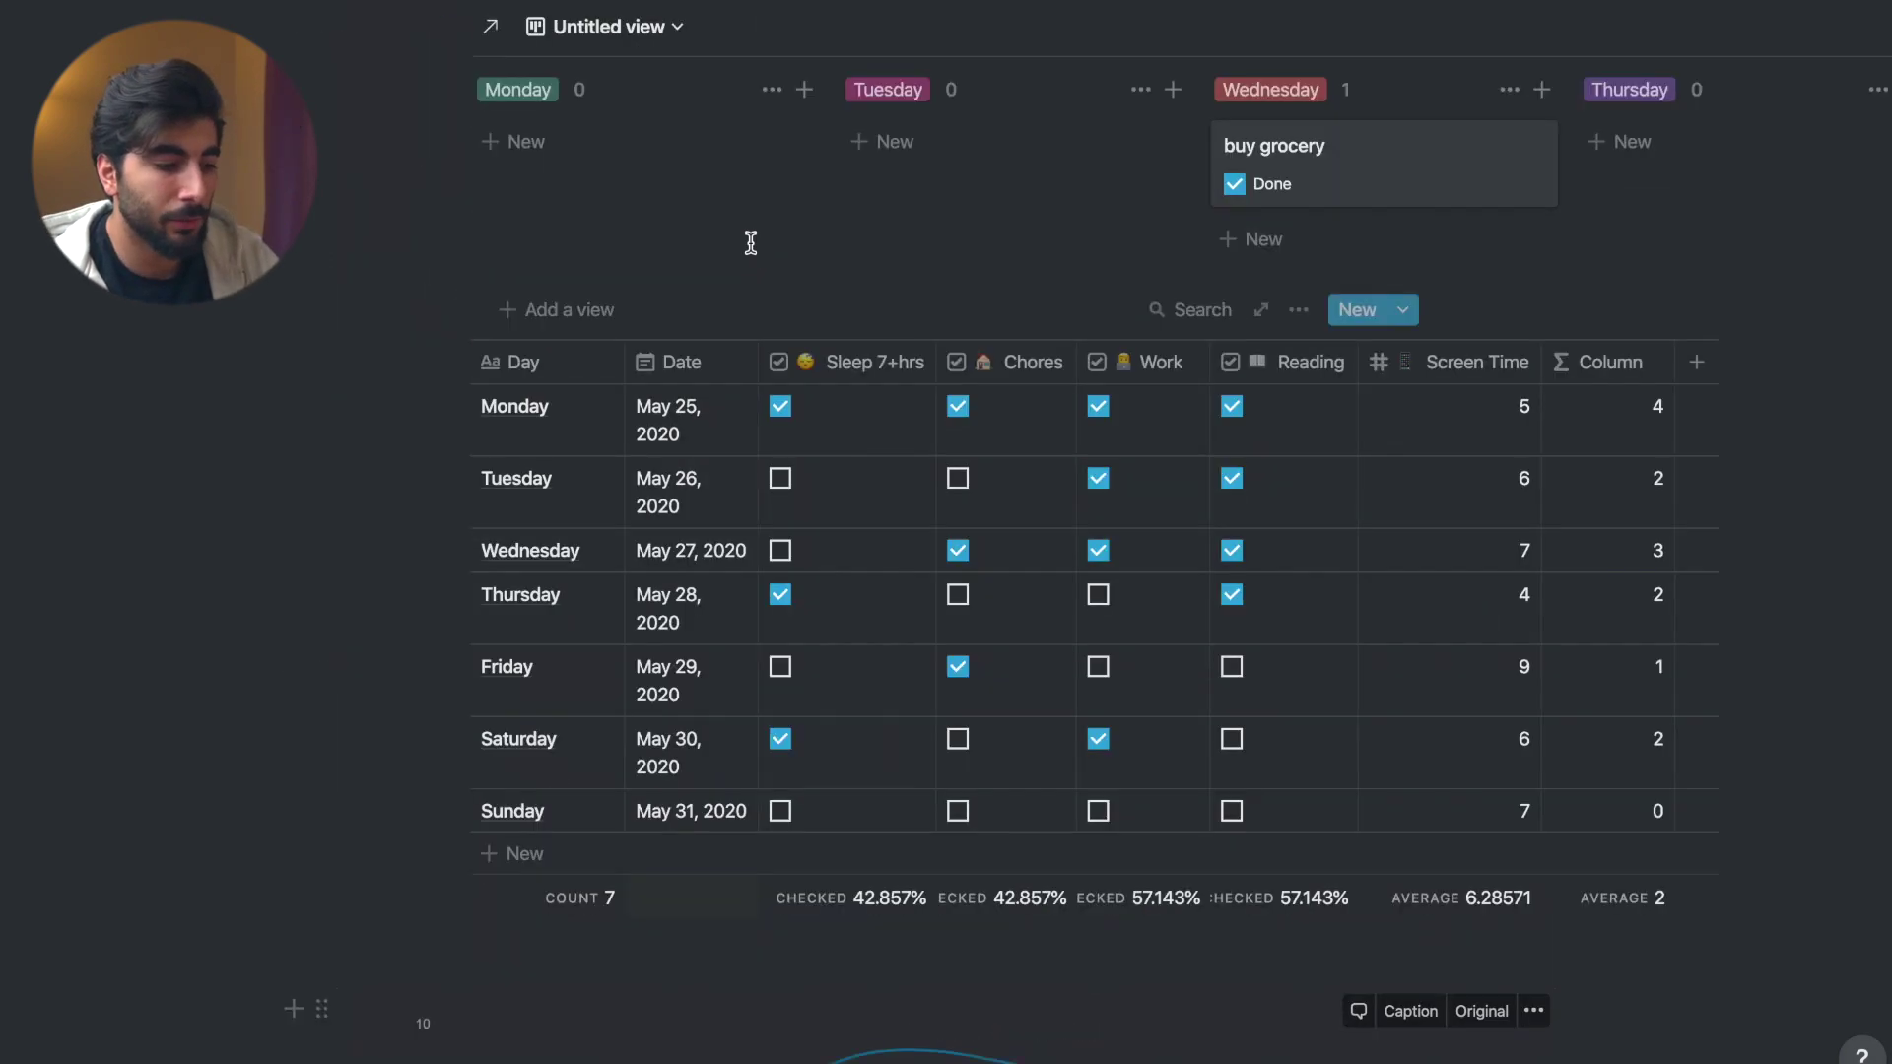
scroll(772, 304, "down", 5)
scroll(773, 304, "down", 10)
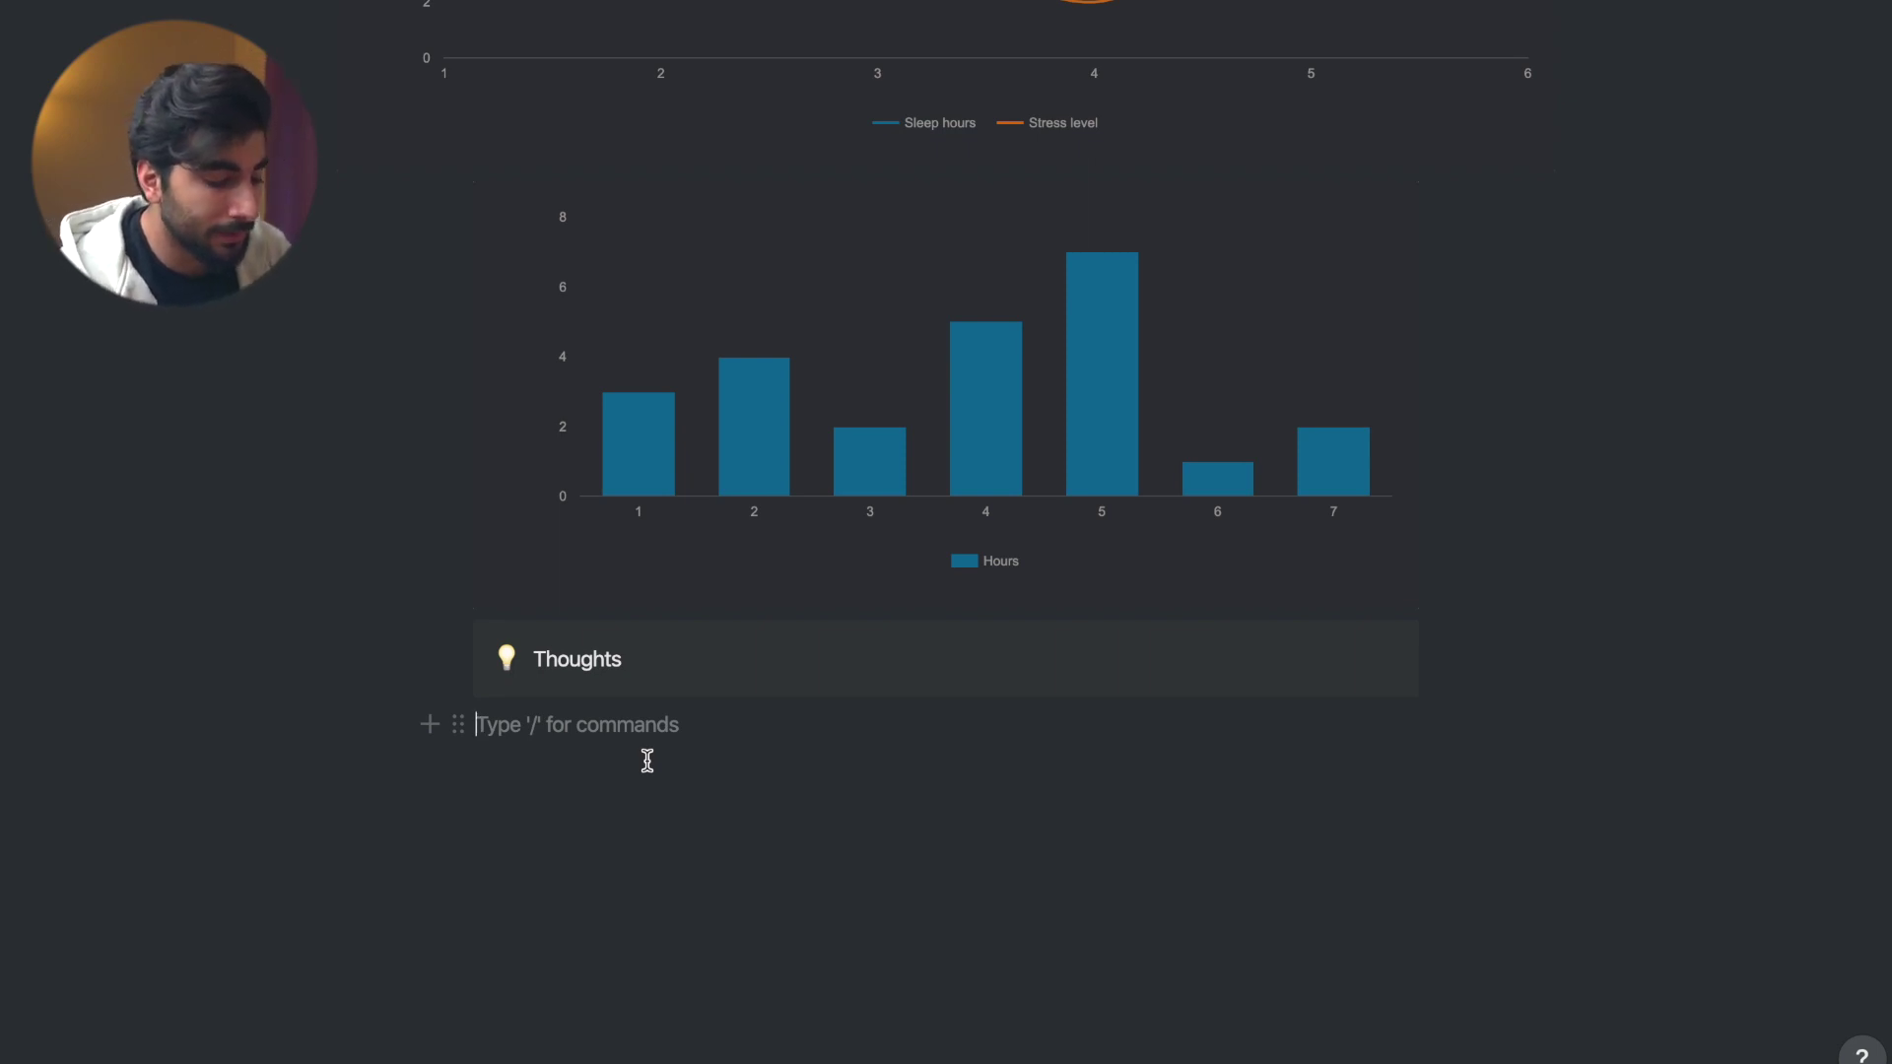
- Write the note 'Not satisfied with the work done.' and make it a bullet
type("Not satisfied with the work doe,")
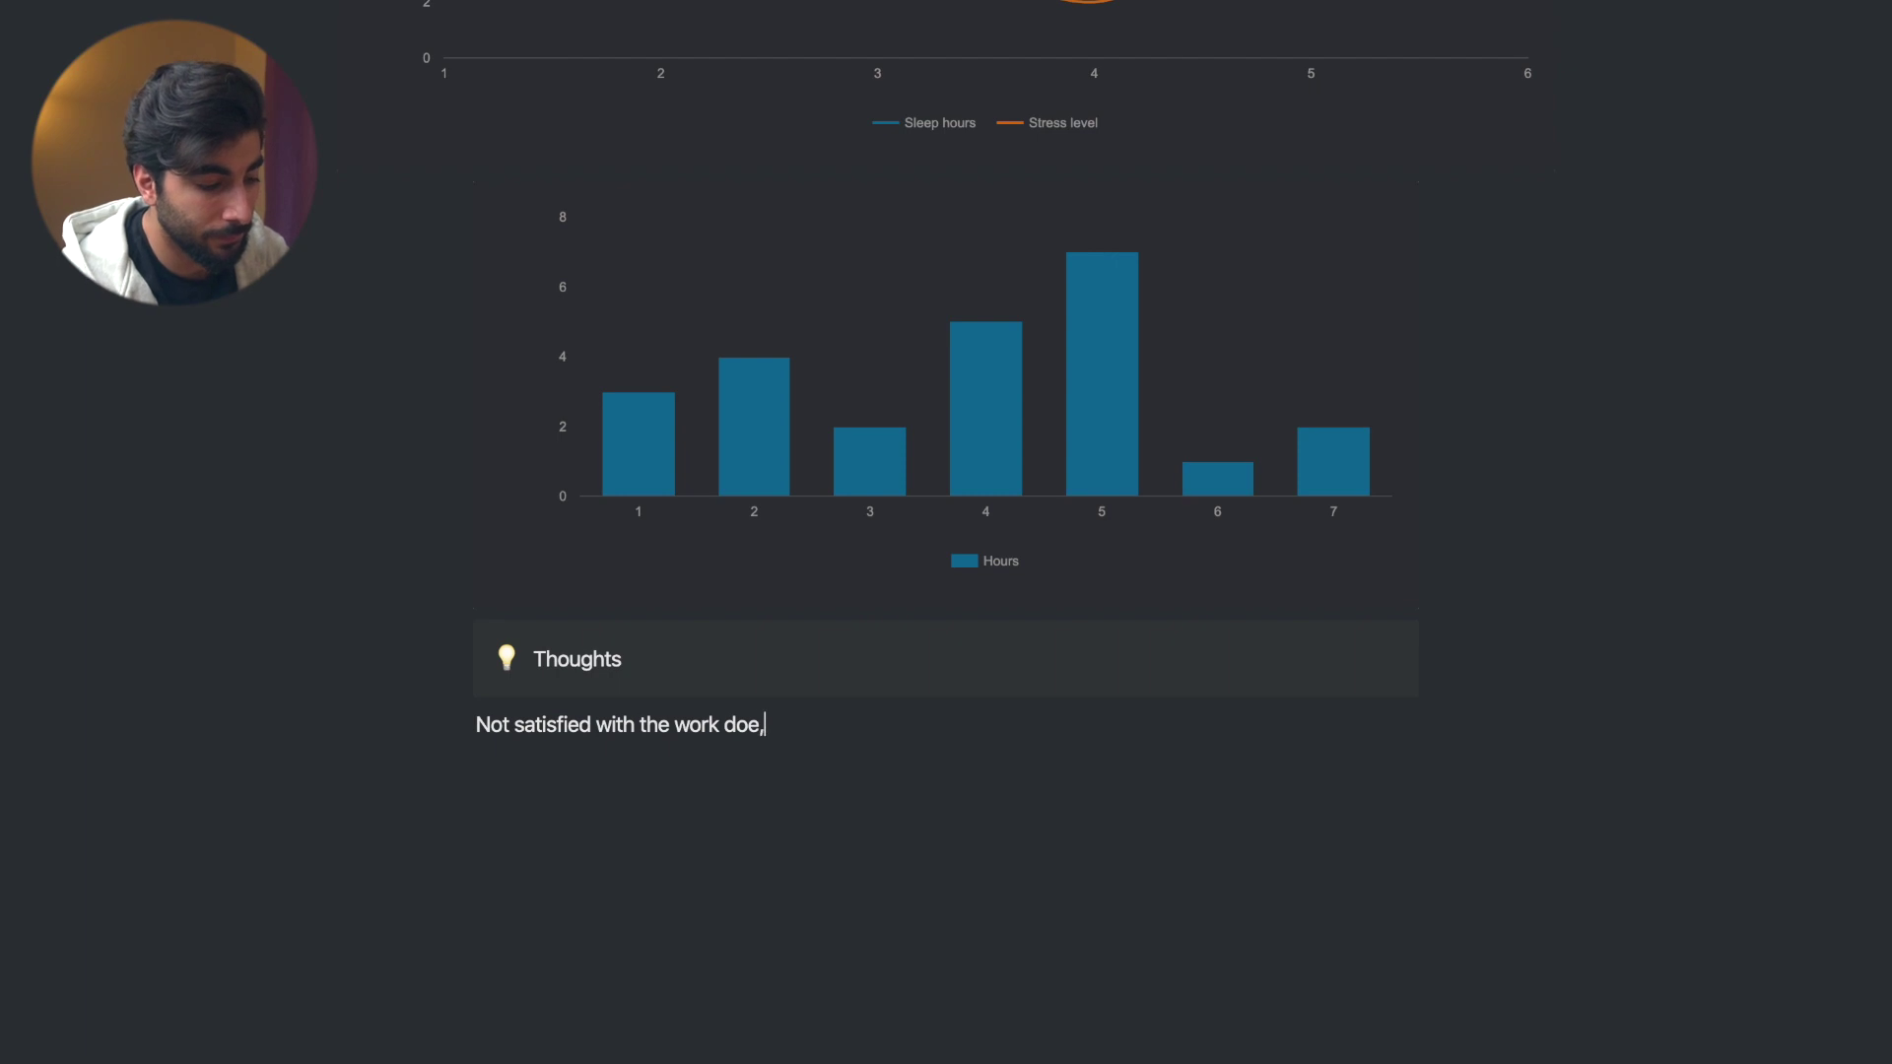
type("ne, I will t")
key("BackSpace")
key("BackSpace")
key("BackSpace")
key("BackSpace")
key("BackSpace")
key("BackSpace")
key("BackSpace")
key("BackSpace")
key("BackSpace")
key("BackSpace")
type(".")
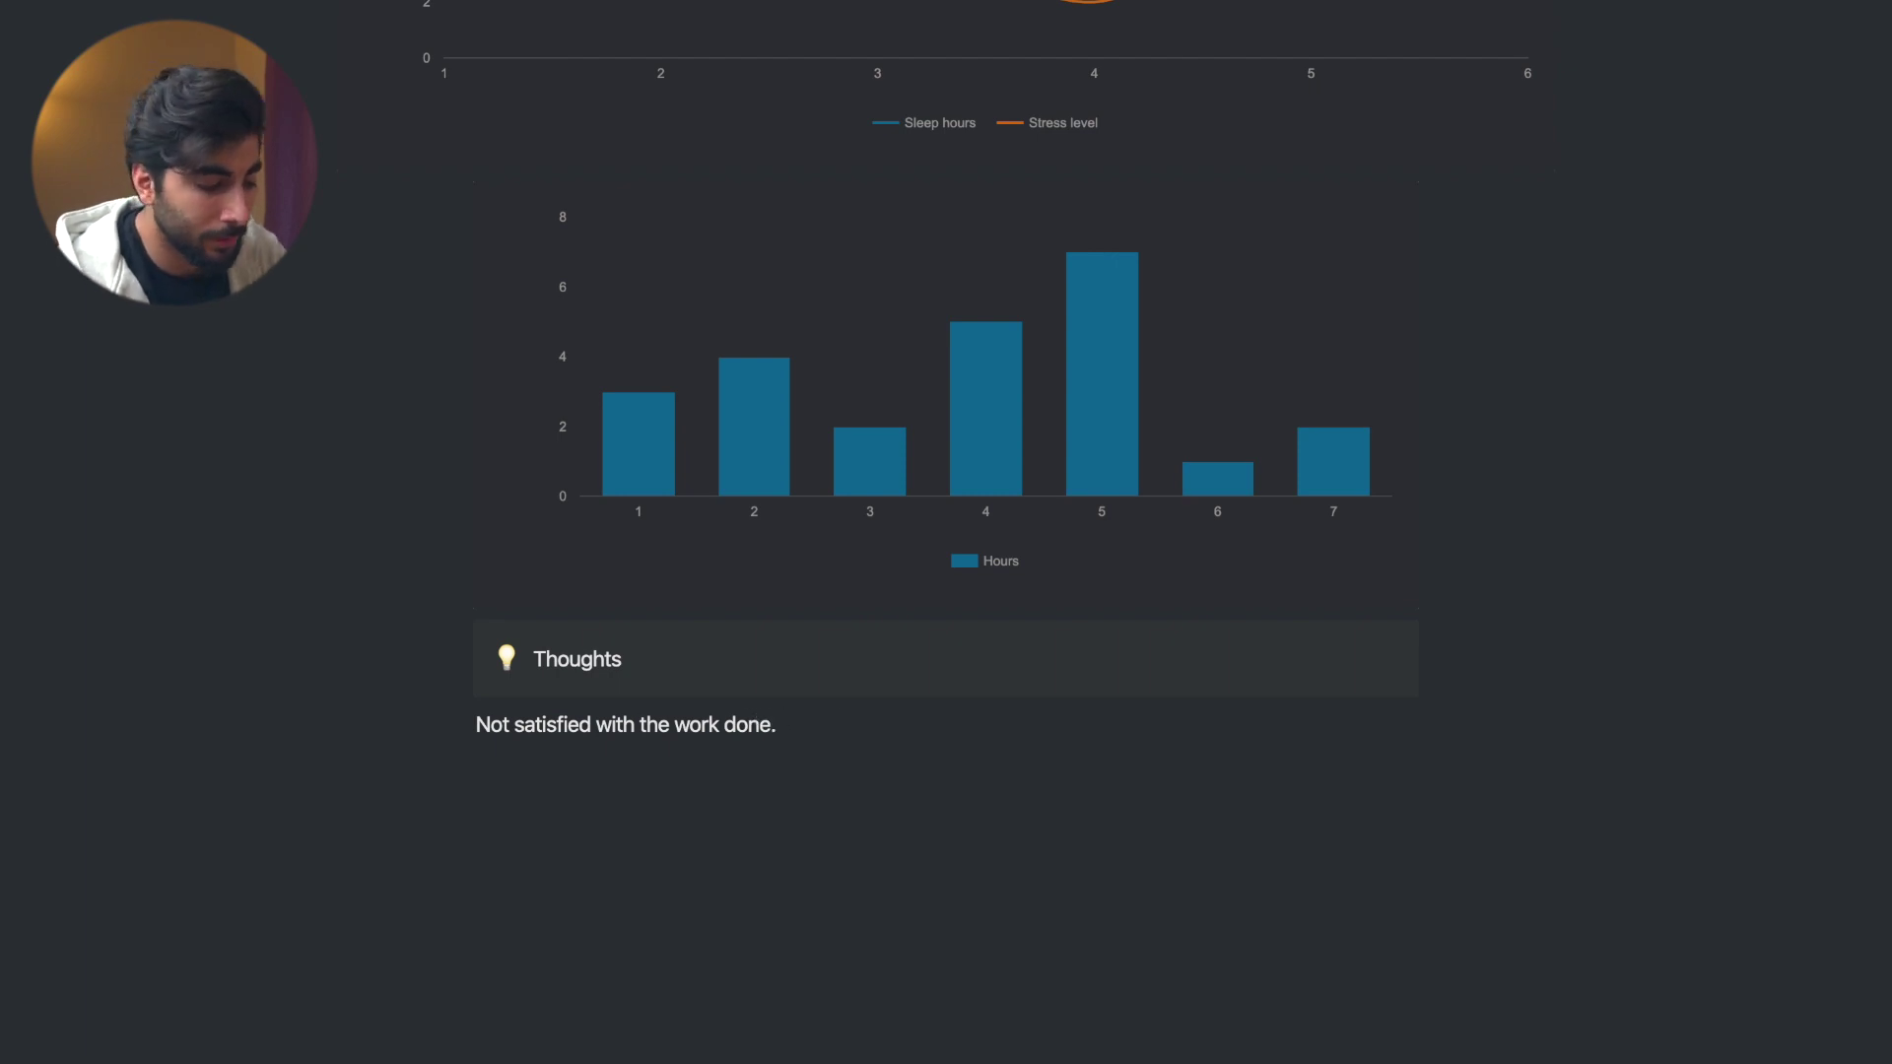
key("ctrl+shift+5")
- Add a second bullet 'Try to sleep better'
key("Return")
type("Try to sleep")
key("BackSpace")
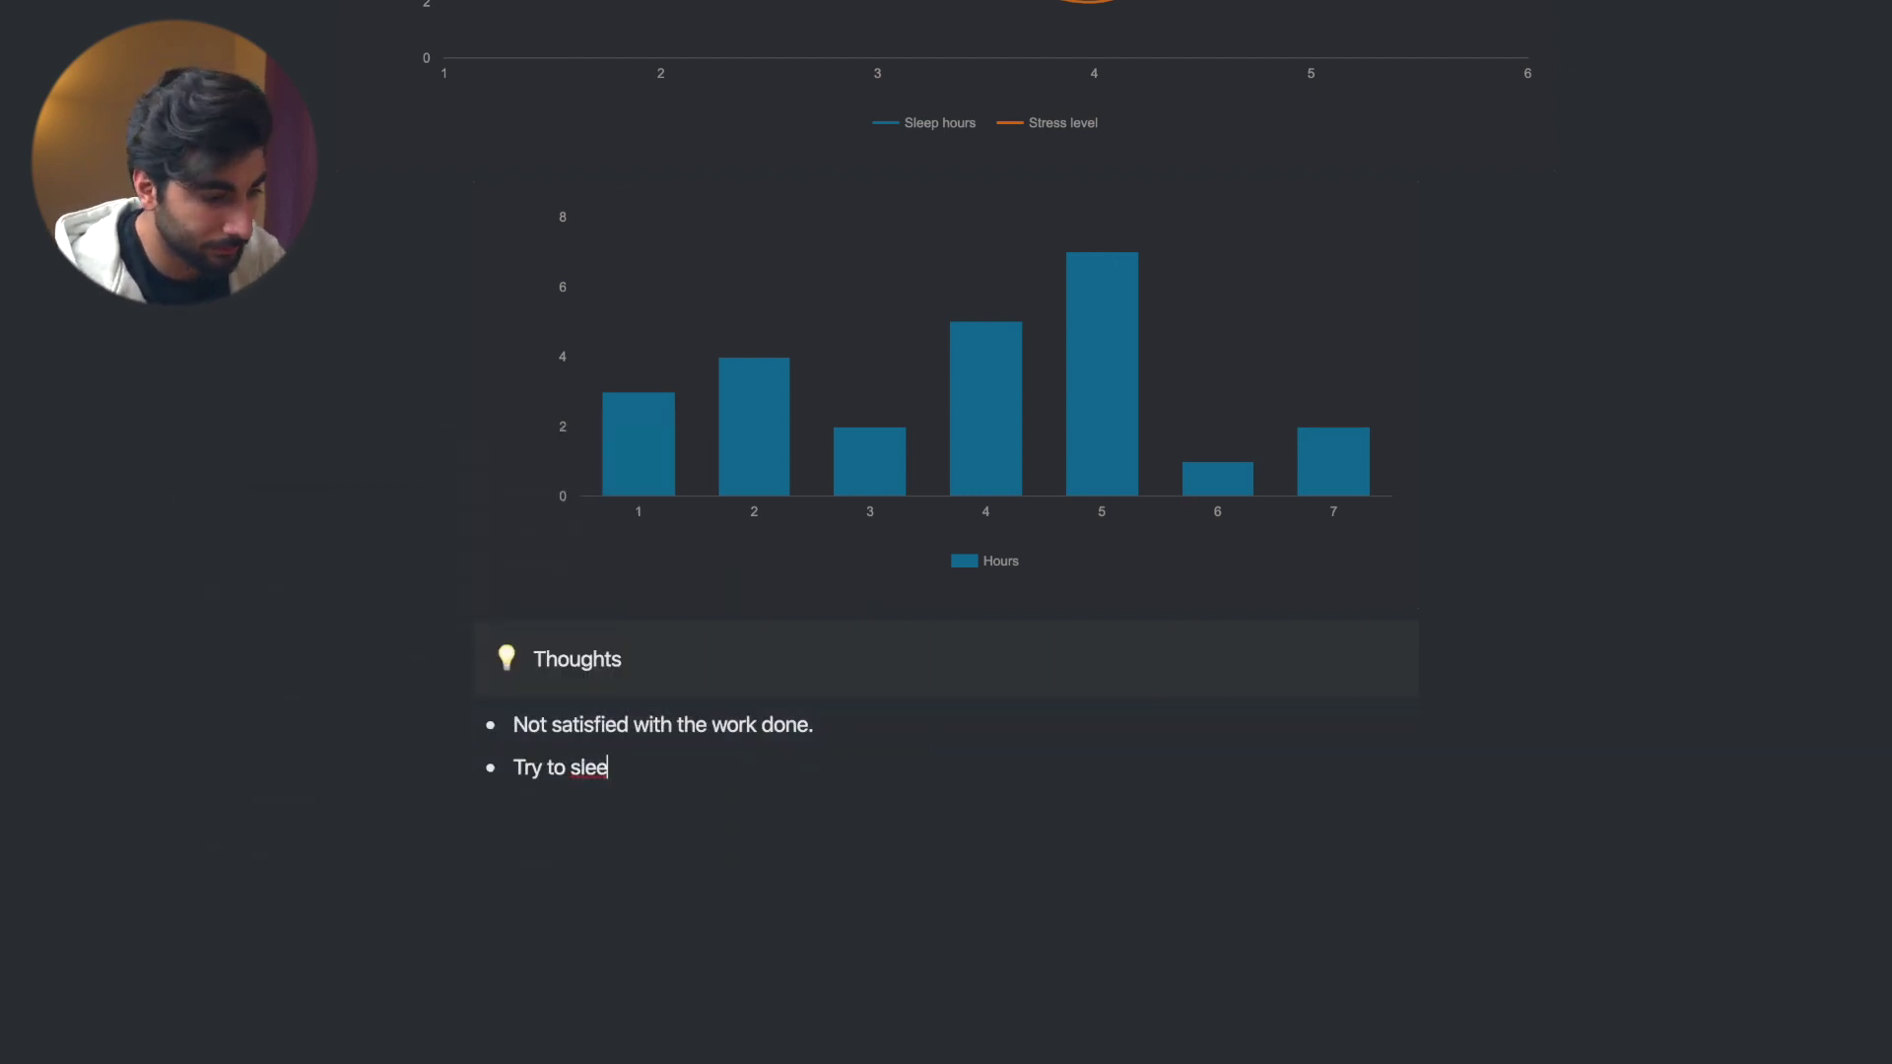
type("p better")
- Add the bullet 'Stress levels are looking good!' and end the list with a plain line
key("Return")
type("Stress label")
key("BackSpace")
key("BackSpace")
key("BackSpace")
key("BackSpace")
key("BackSpace")
key("BackSpace")
key("BackSpace")
key("BackSpace")
key("BackSpace")
key("BackSpace")
key("BackSpace")
key("BackSpace")
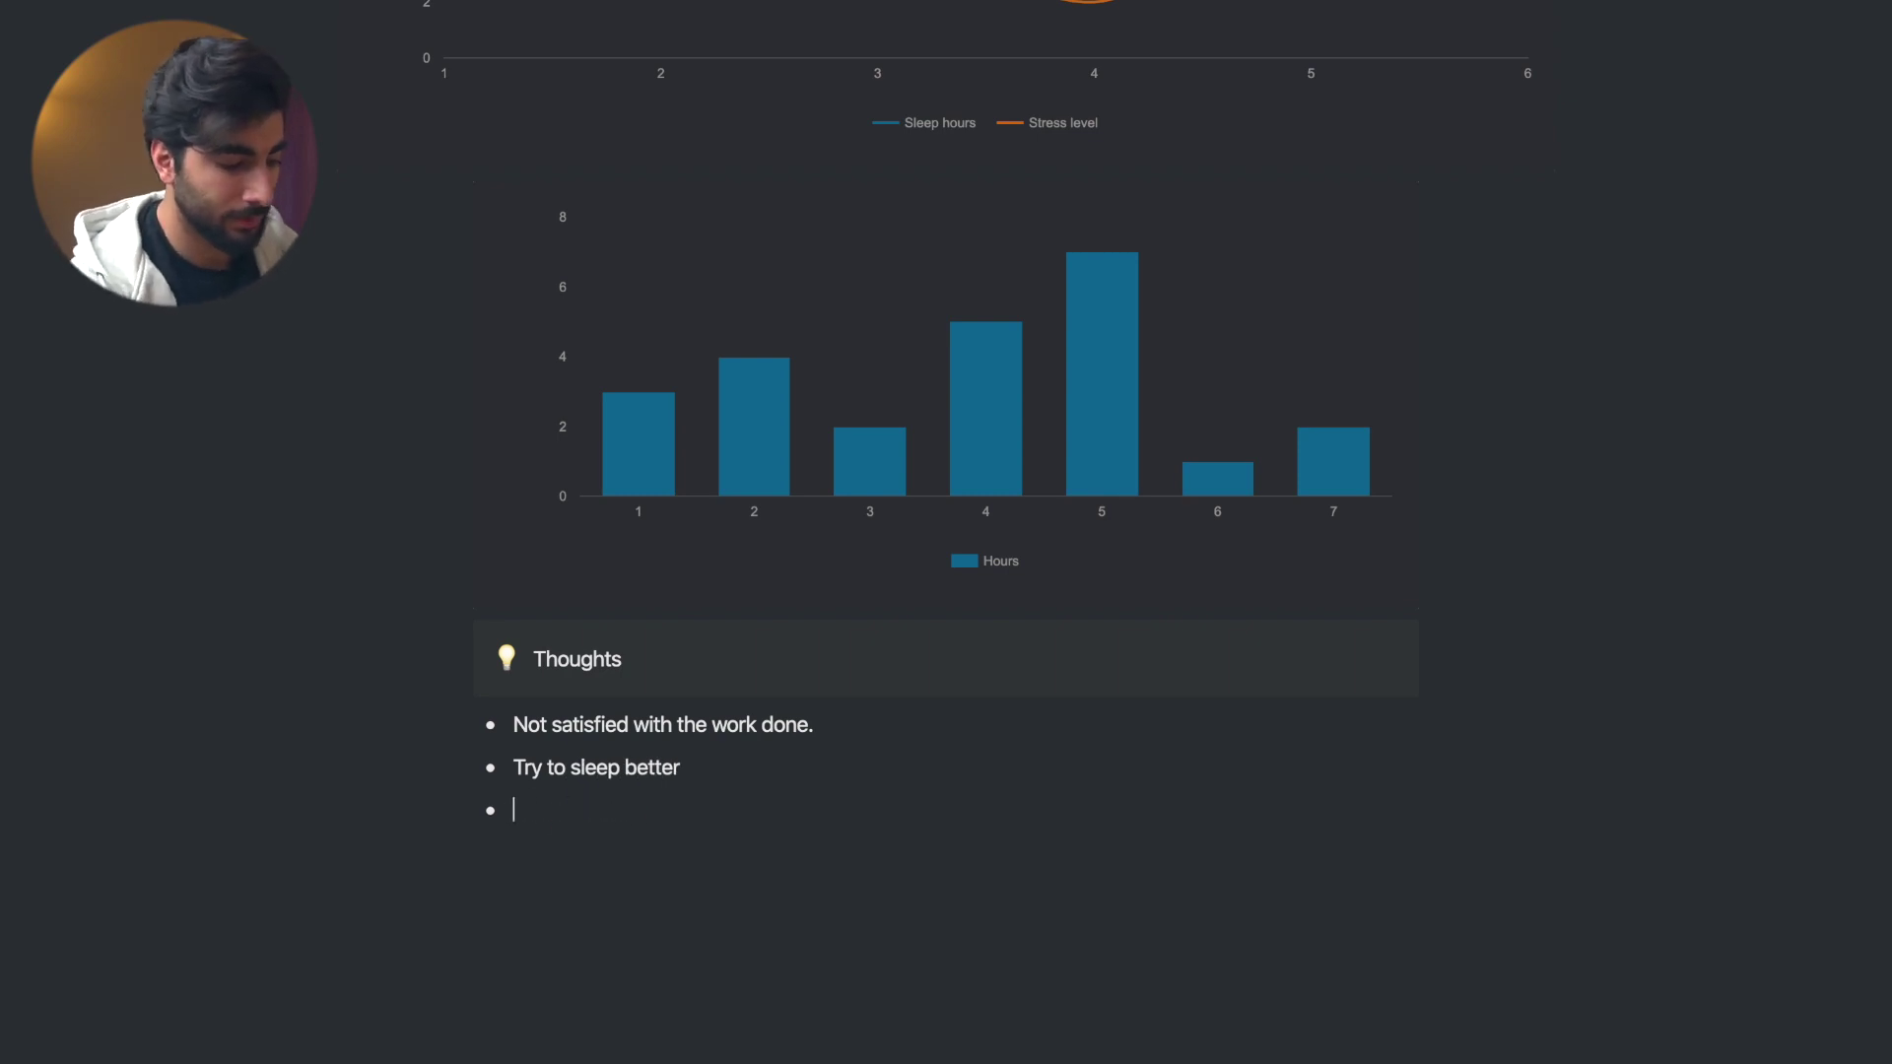
type("Stress levels are looking good!")
key("Return")
key("BackSpace")
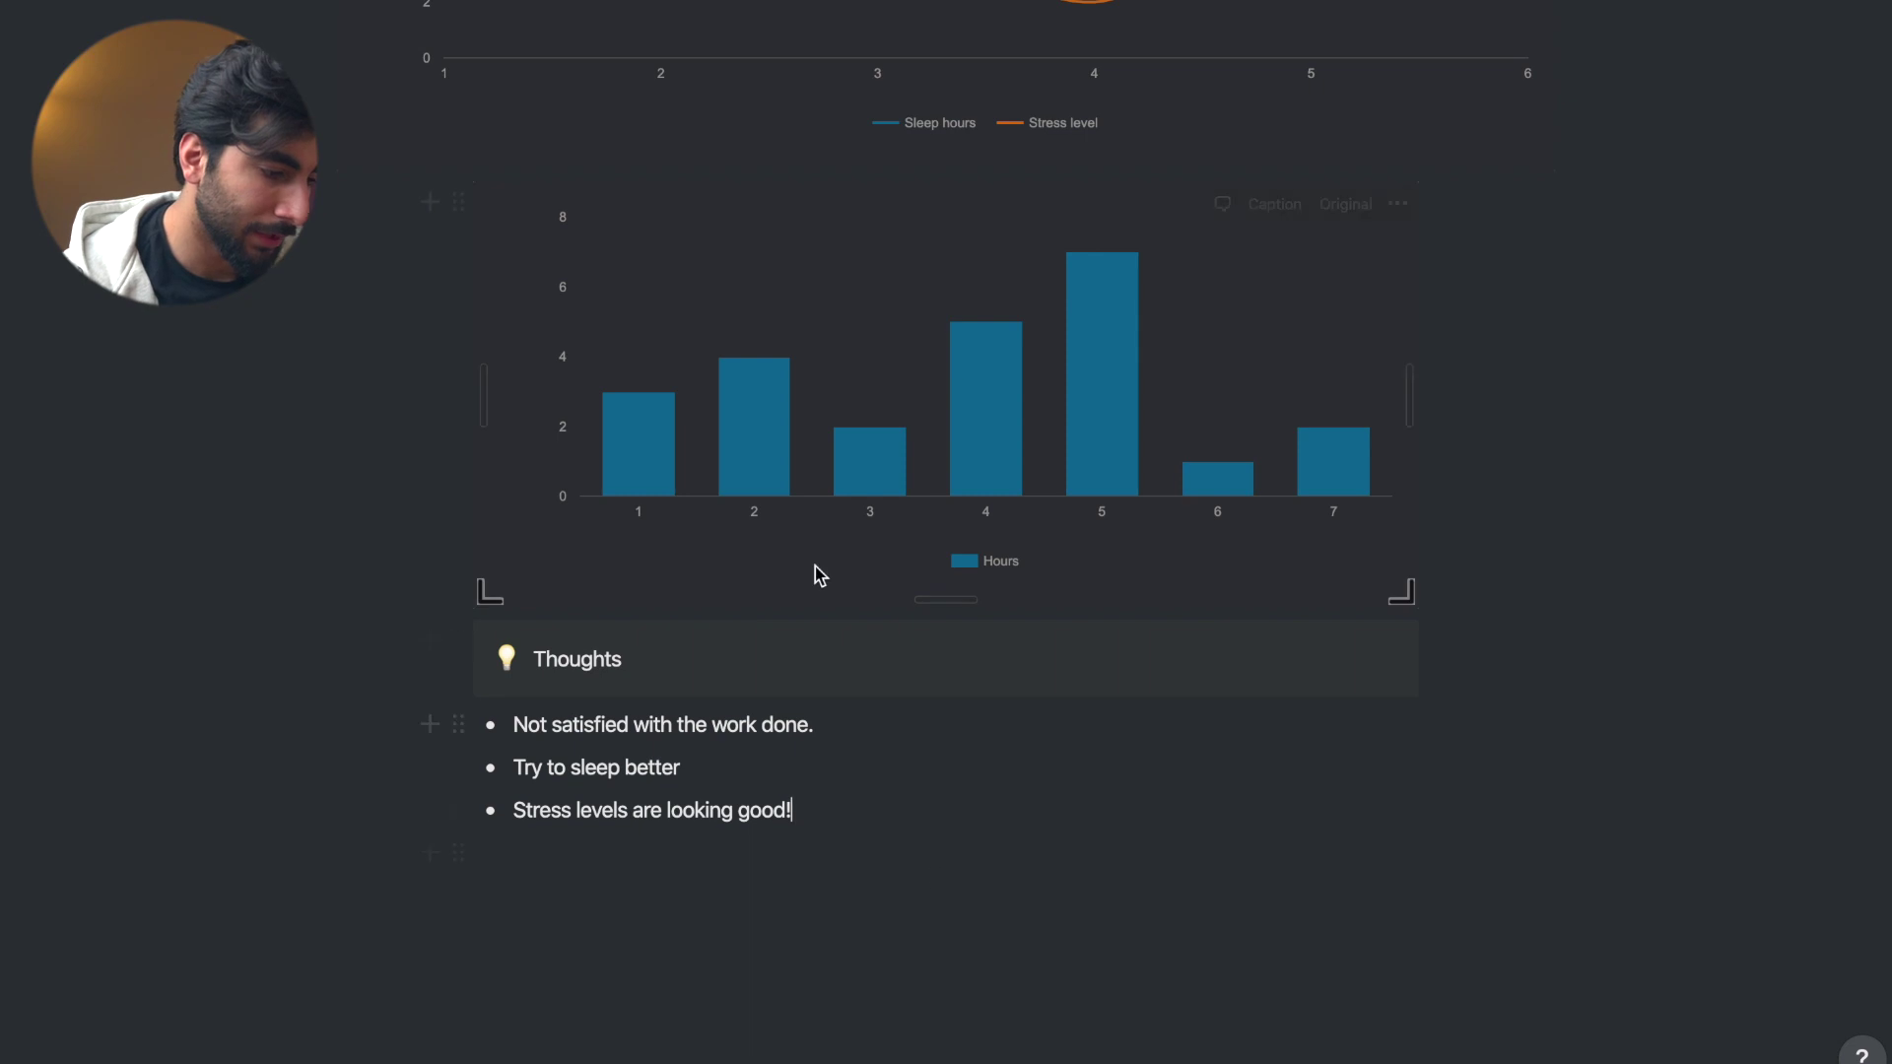
scroll(1003, 505, "up", 5)
scroll(1014, 482, "up", 9)
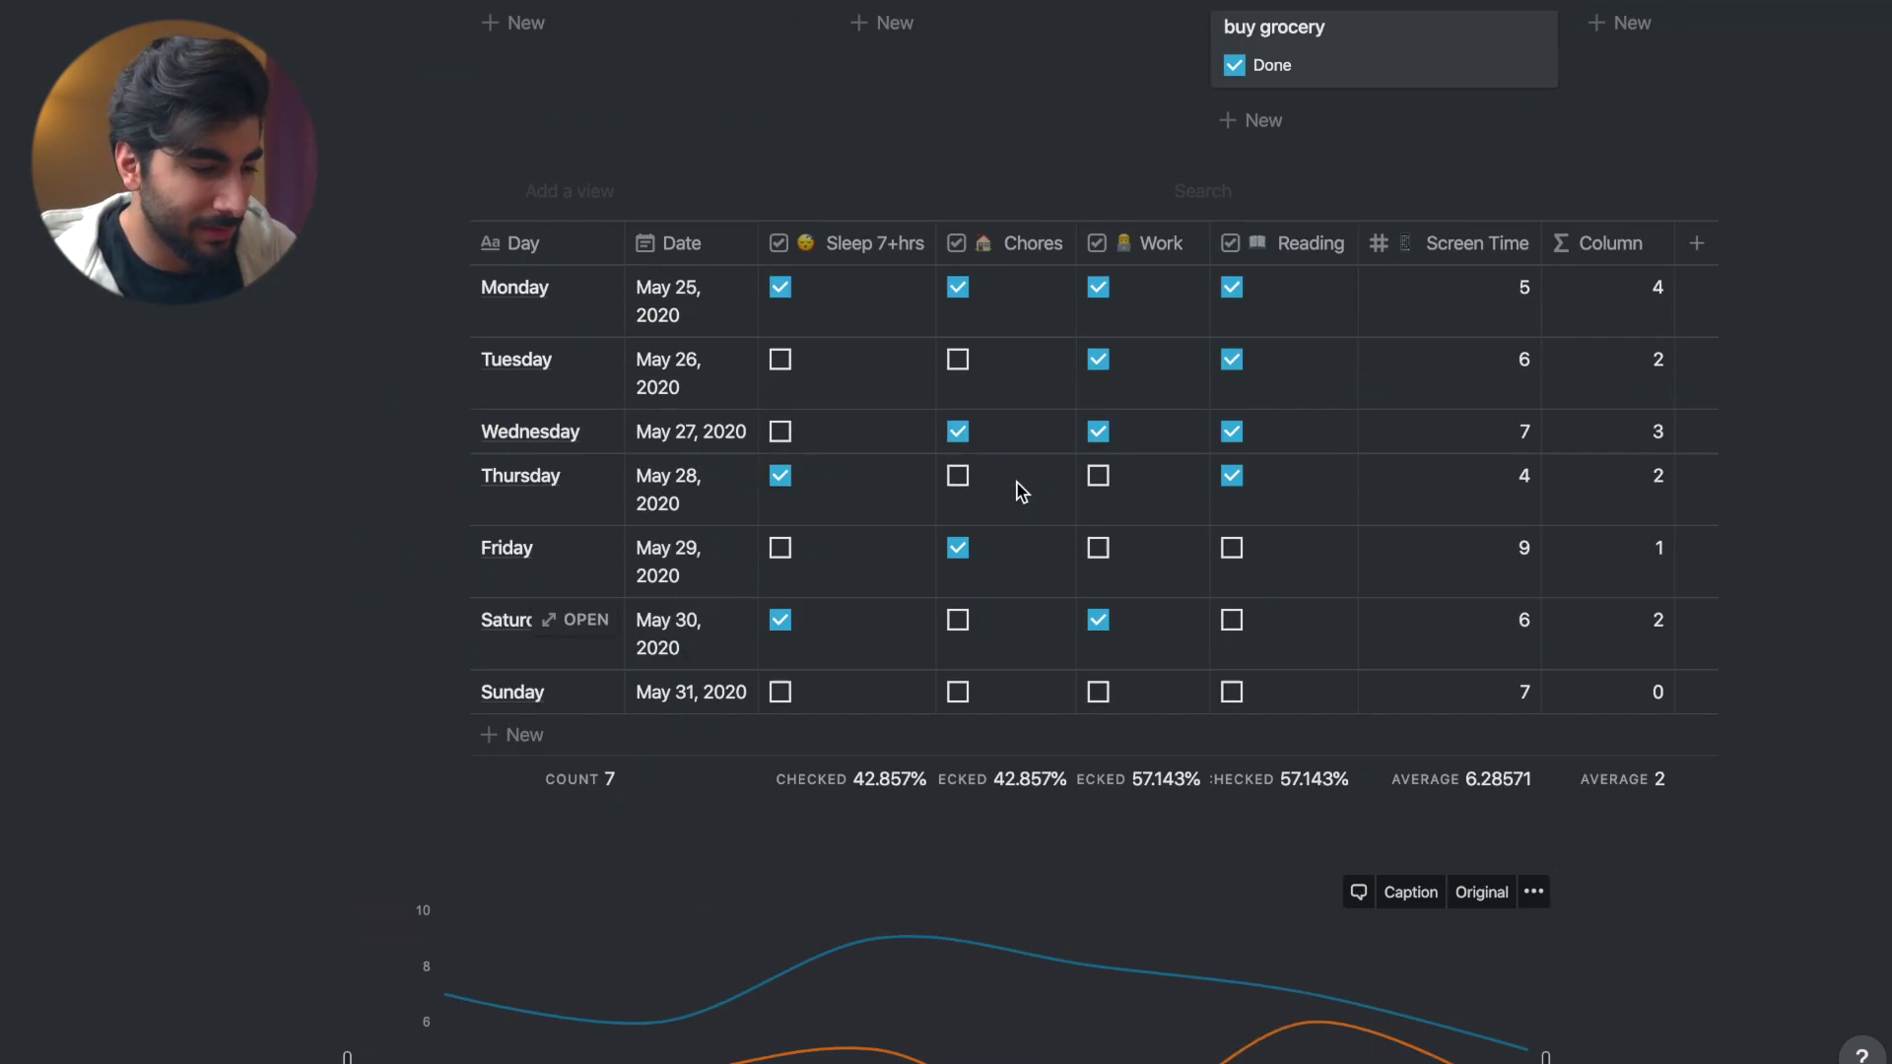
scroll(959, 845, "down", 3)
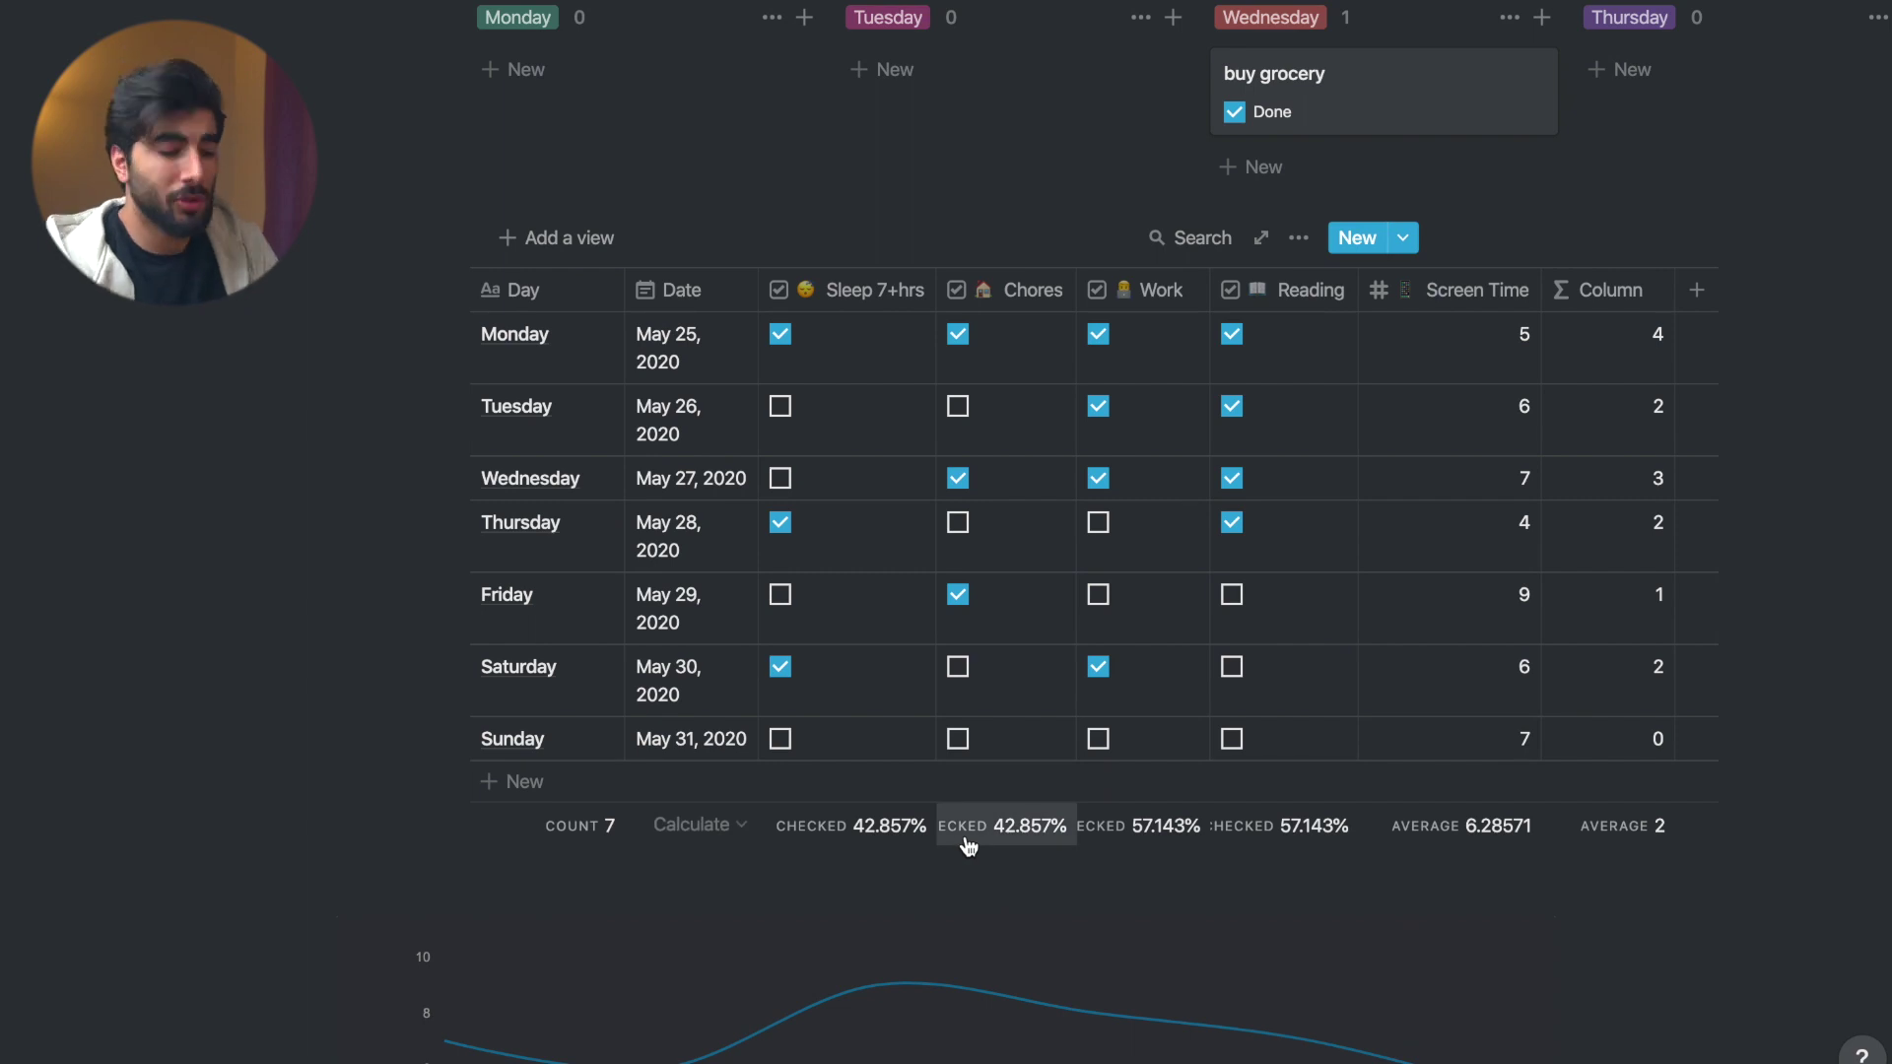
scroll(969, 846, "down", 9)
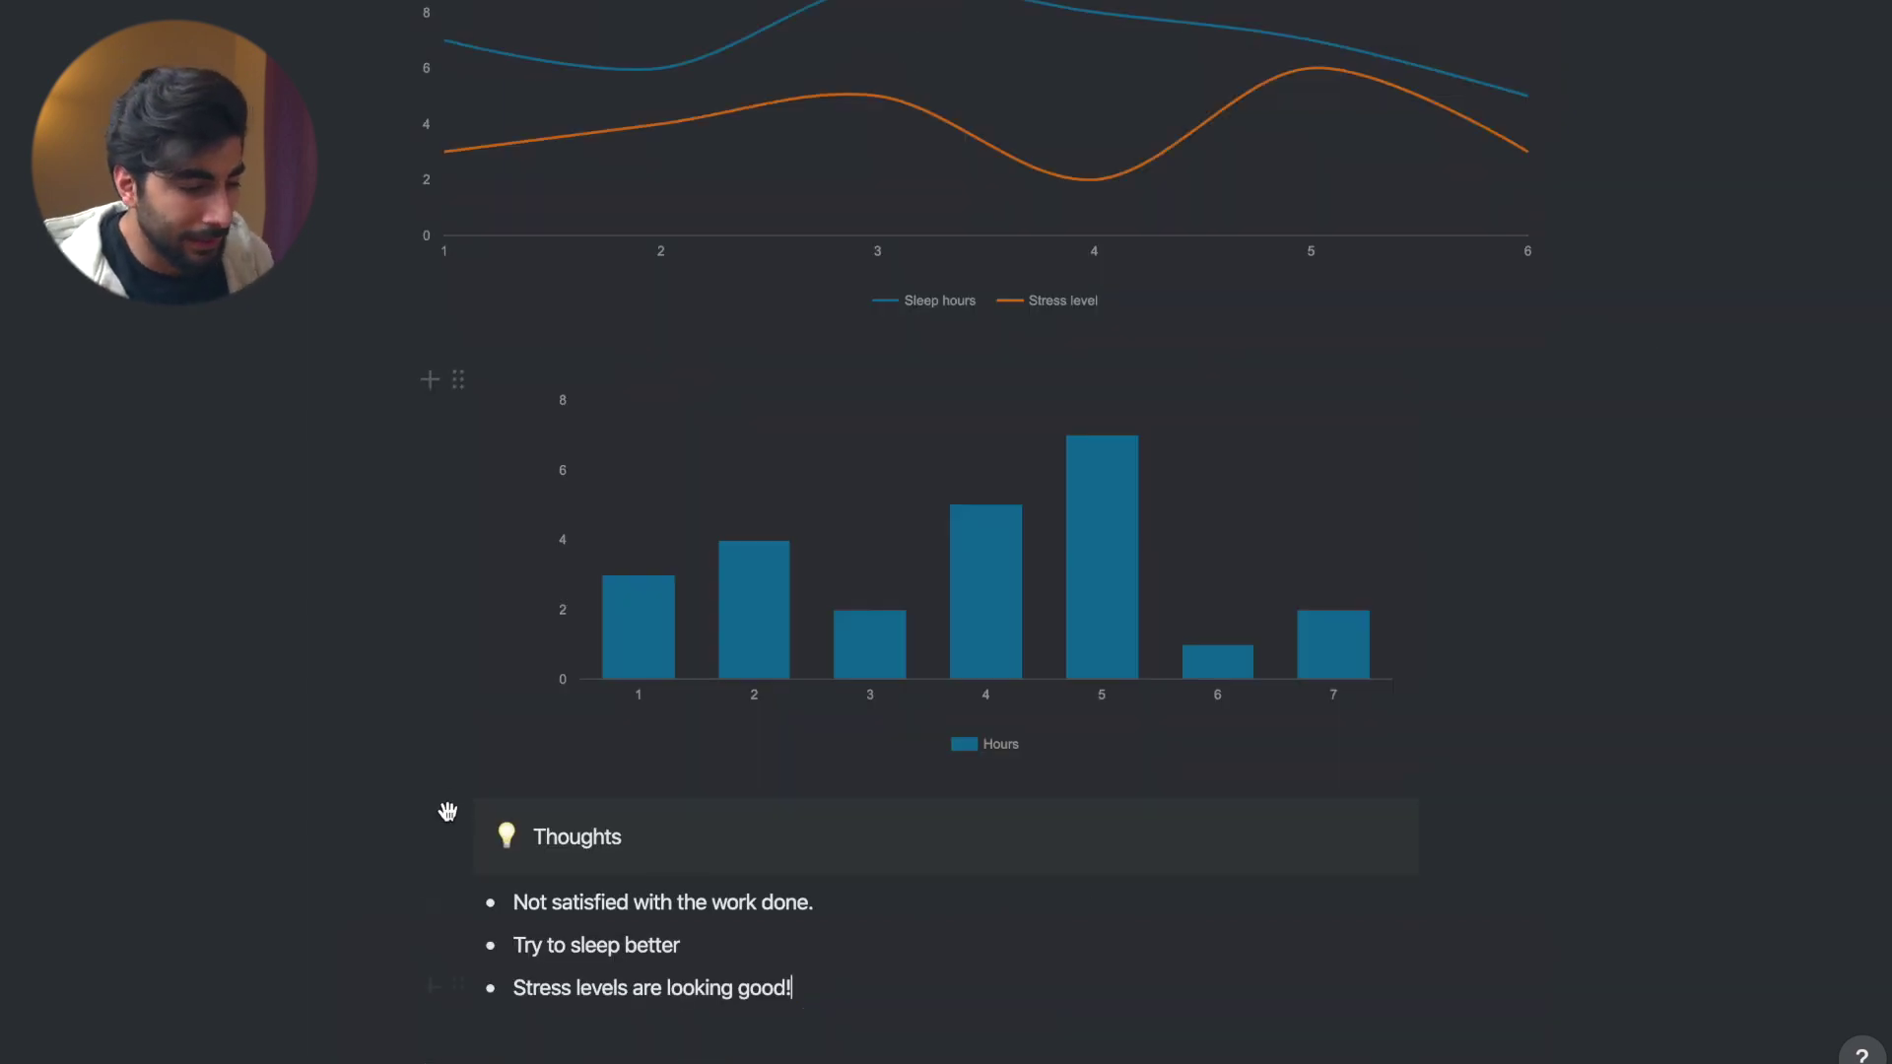
- Insert an inline table below the Thoughts notes and rename its first column Day
key("Return")
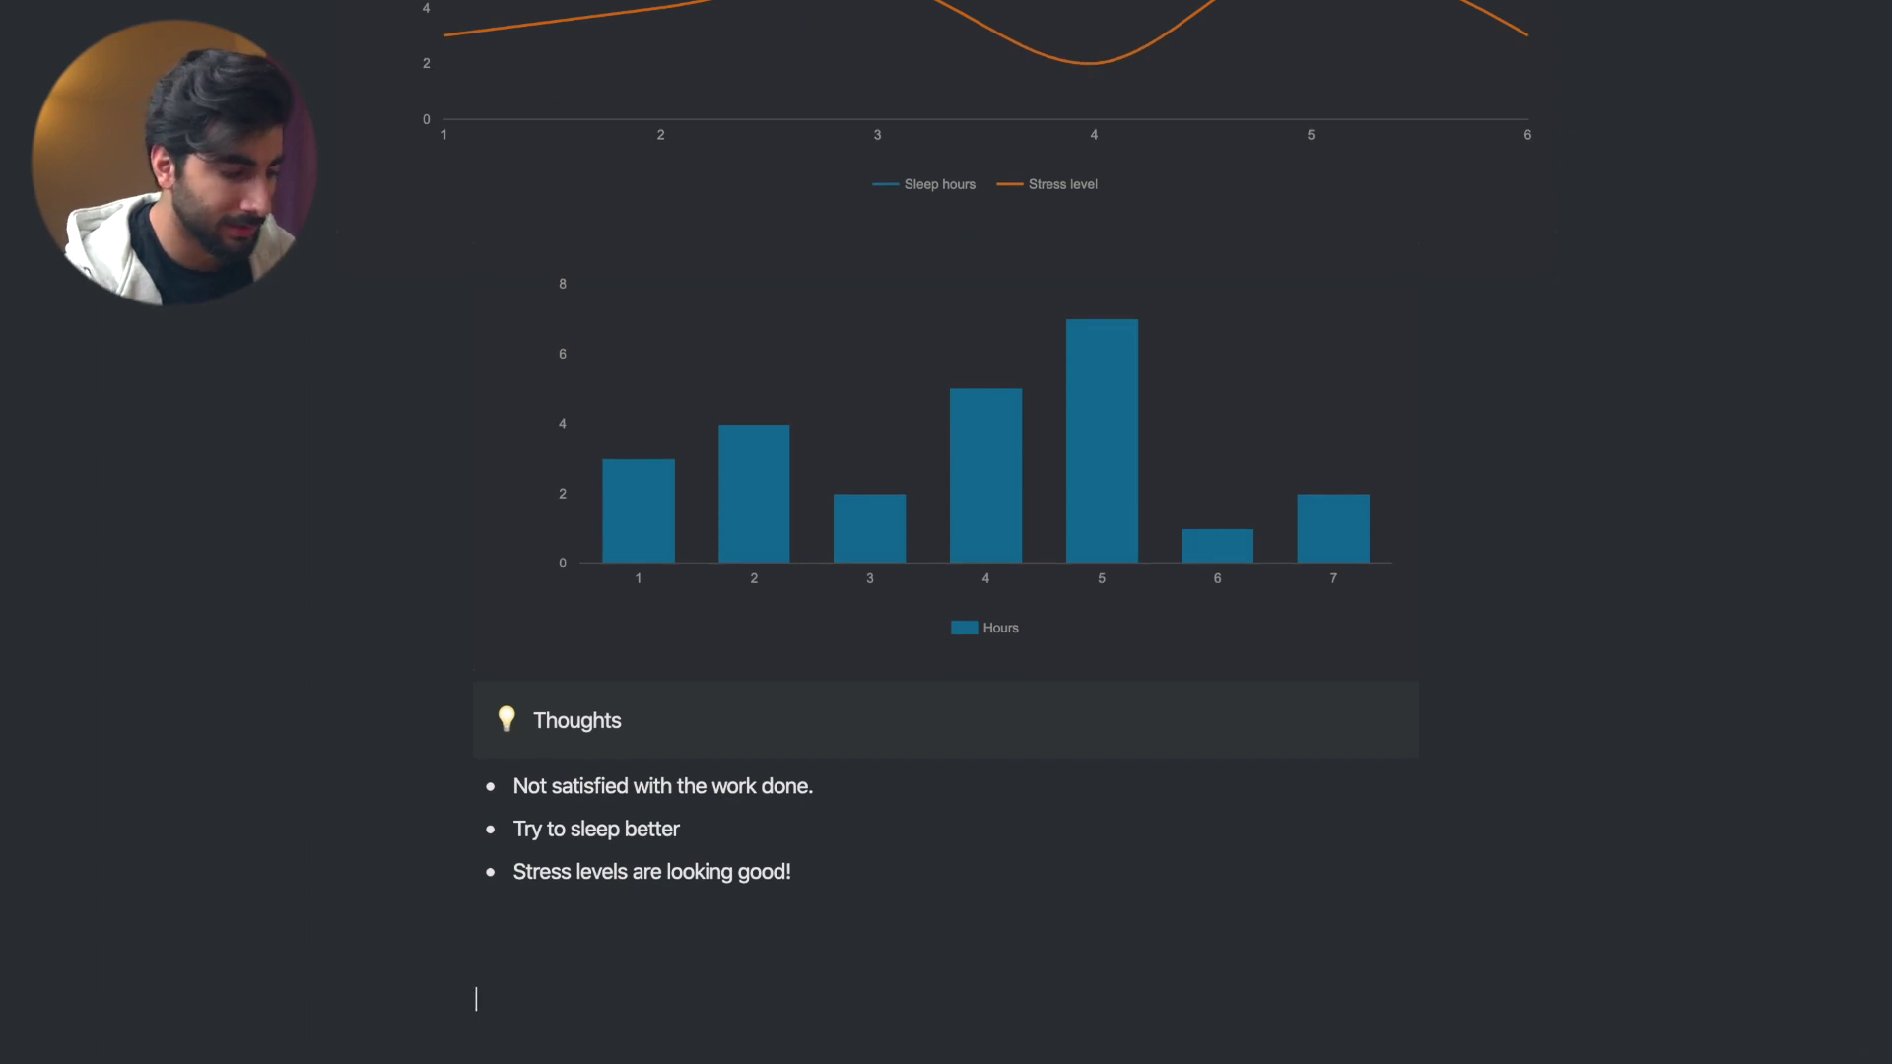
type("/")
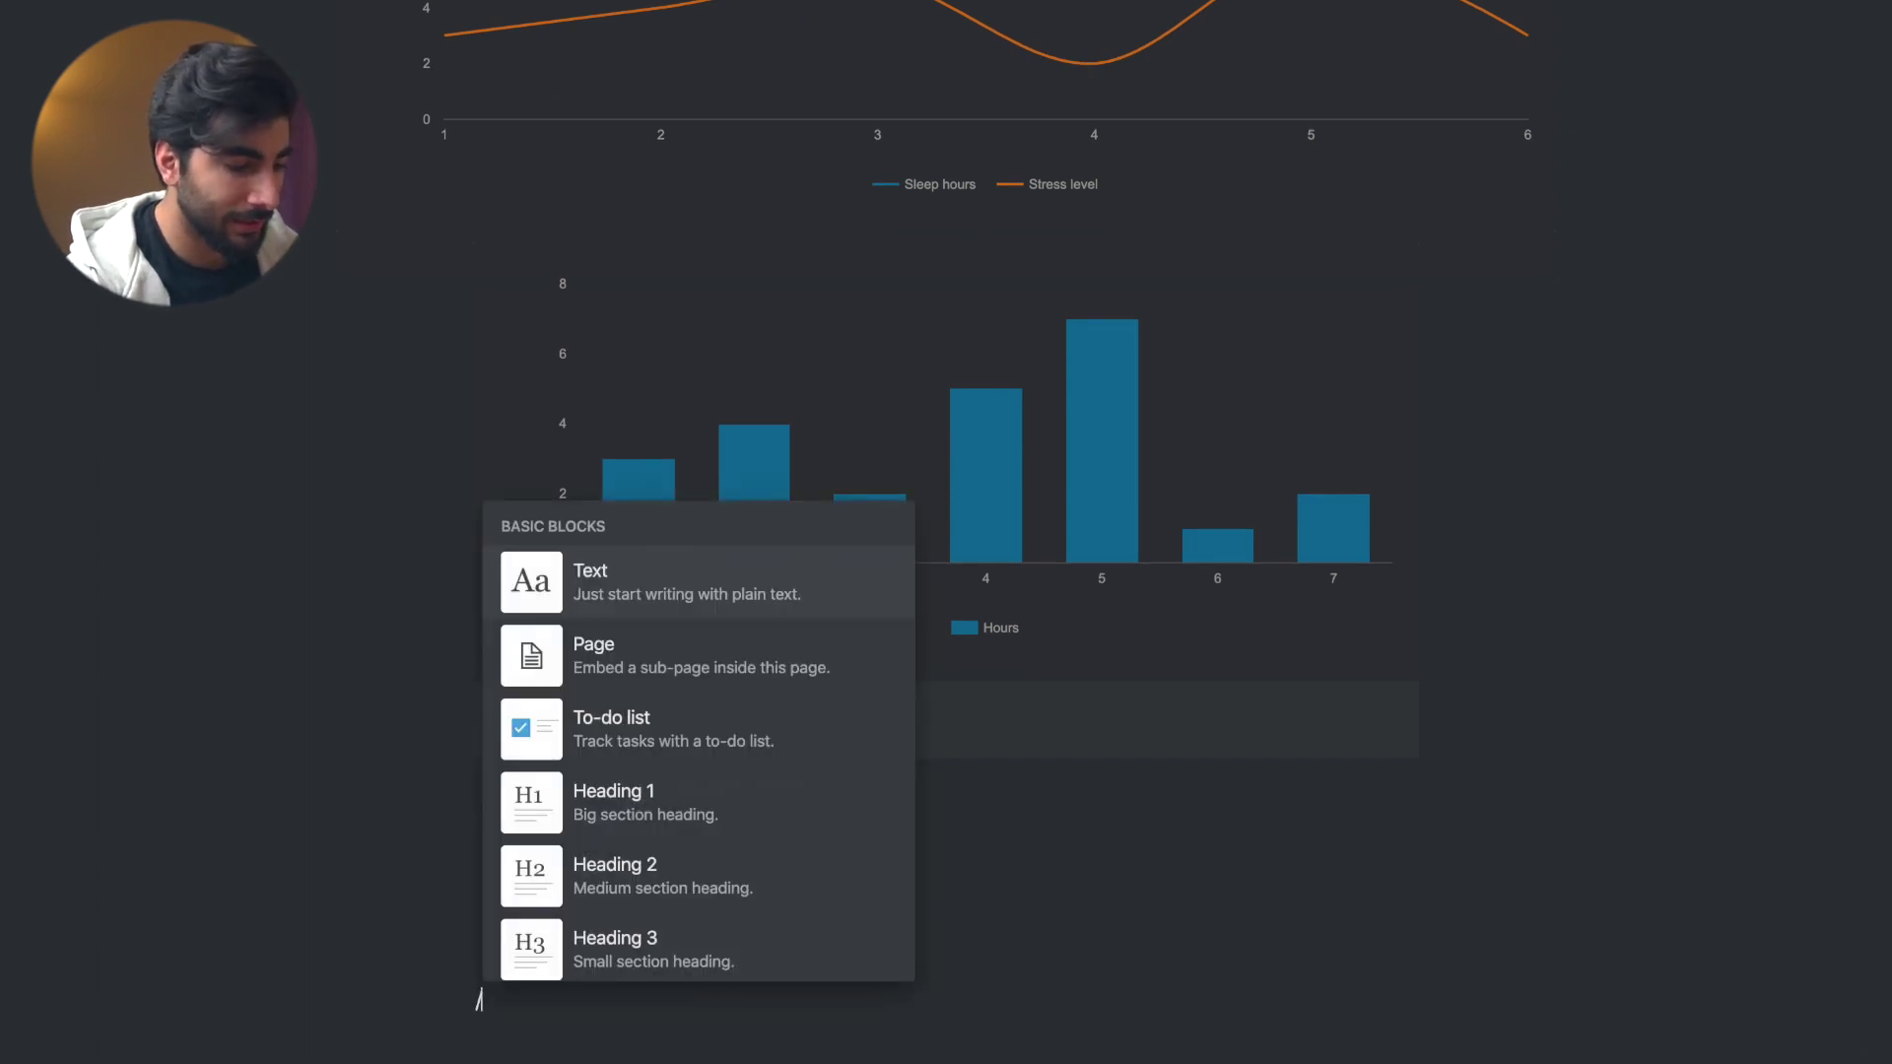
type("table")
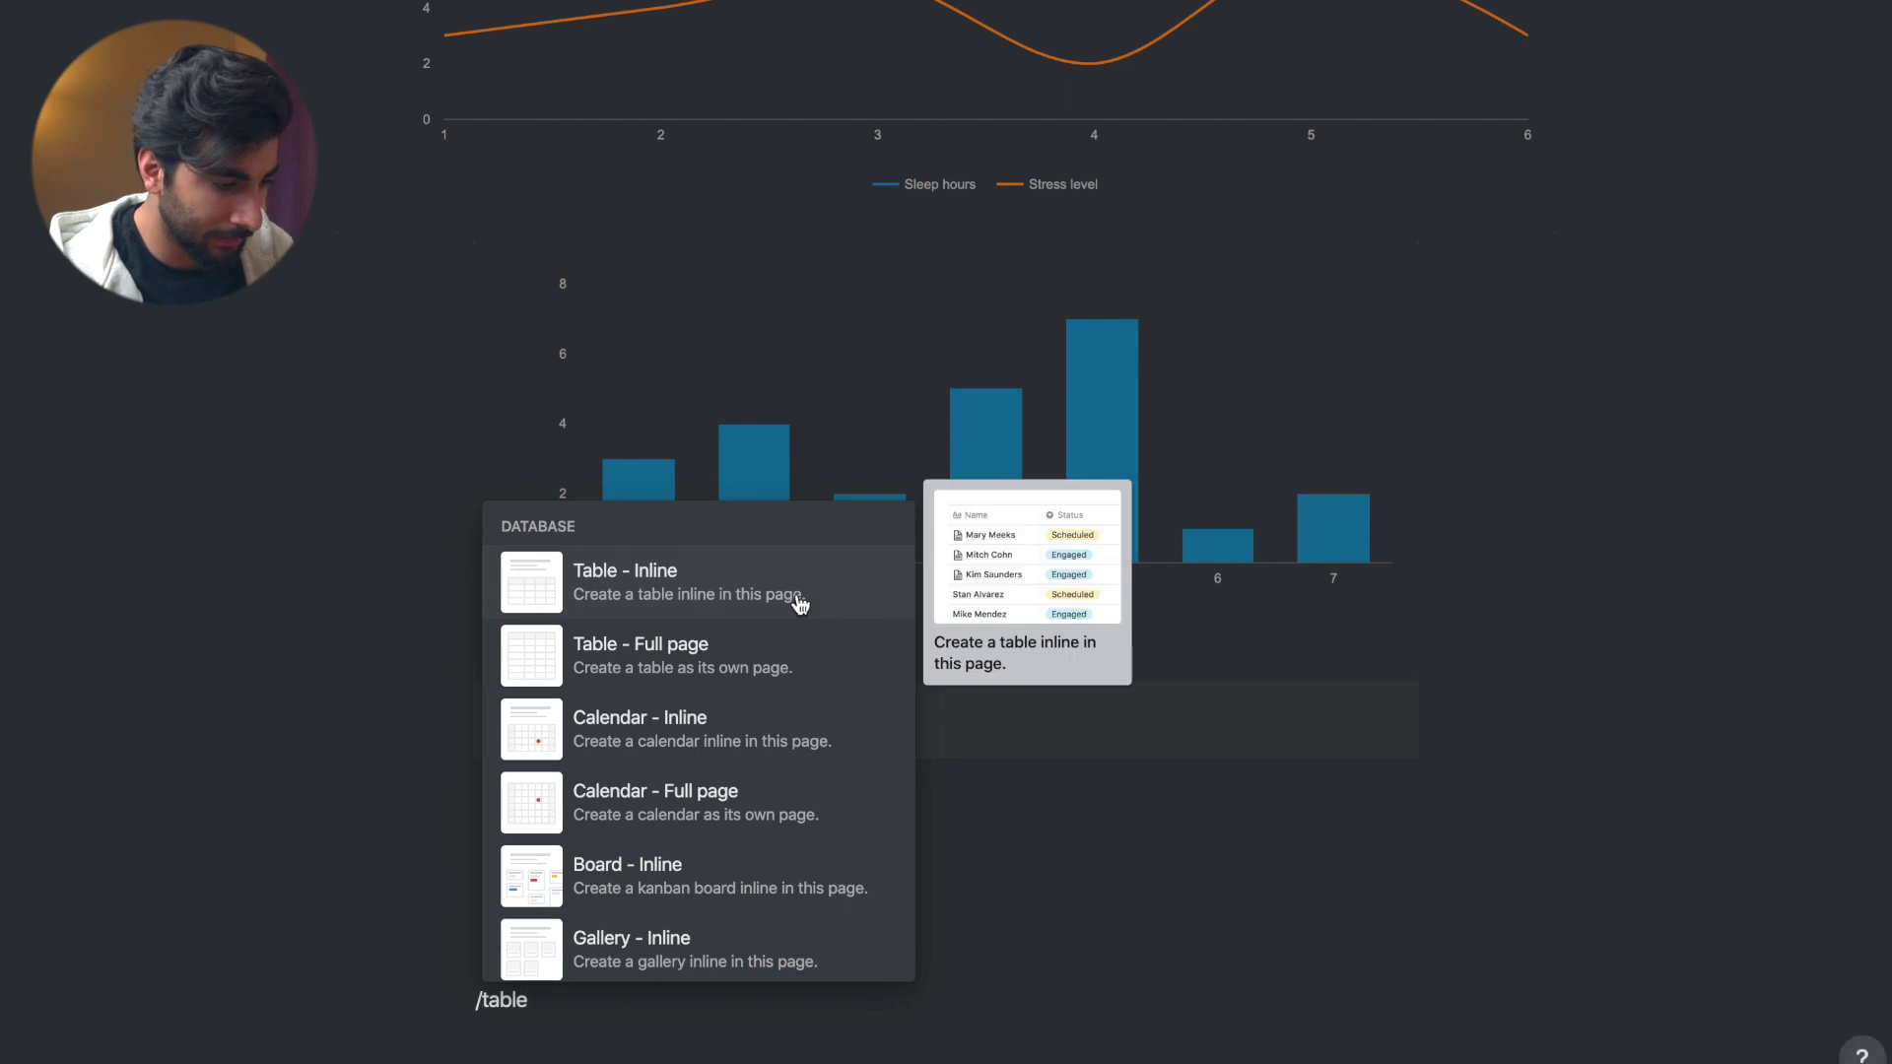
key("Return")
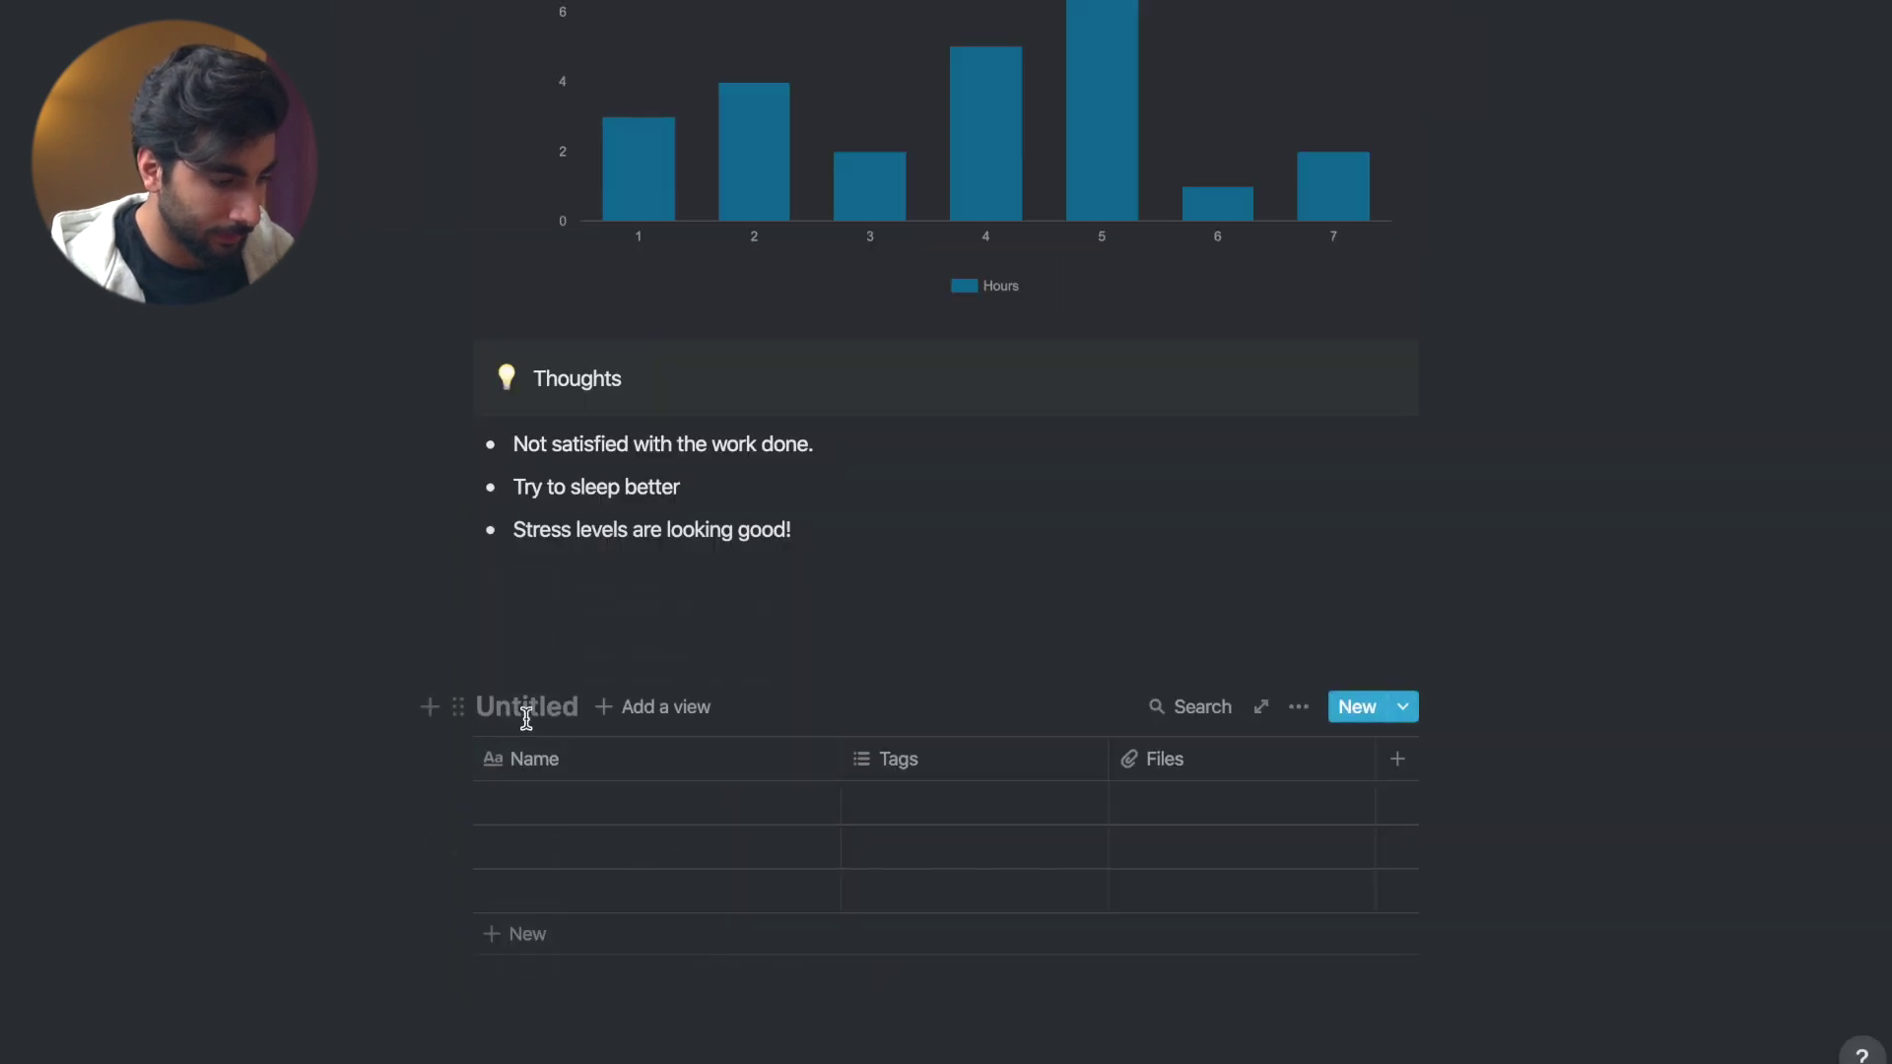
left_click(528, 762)
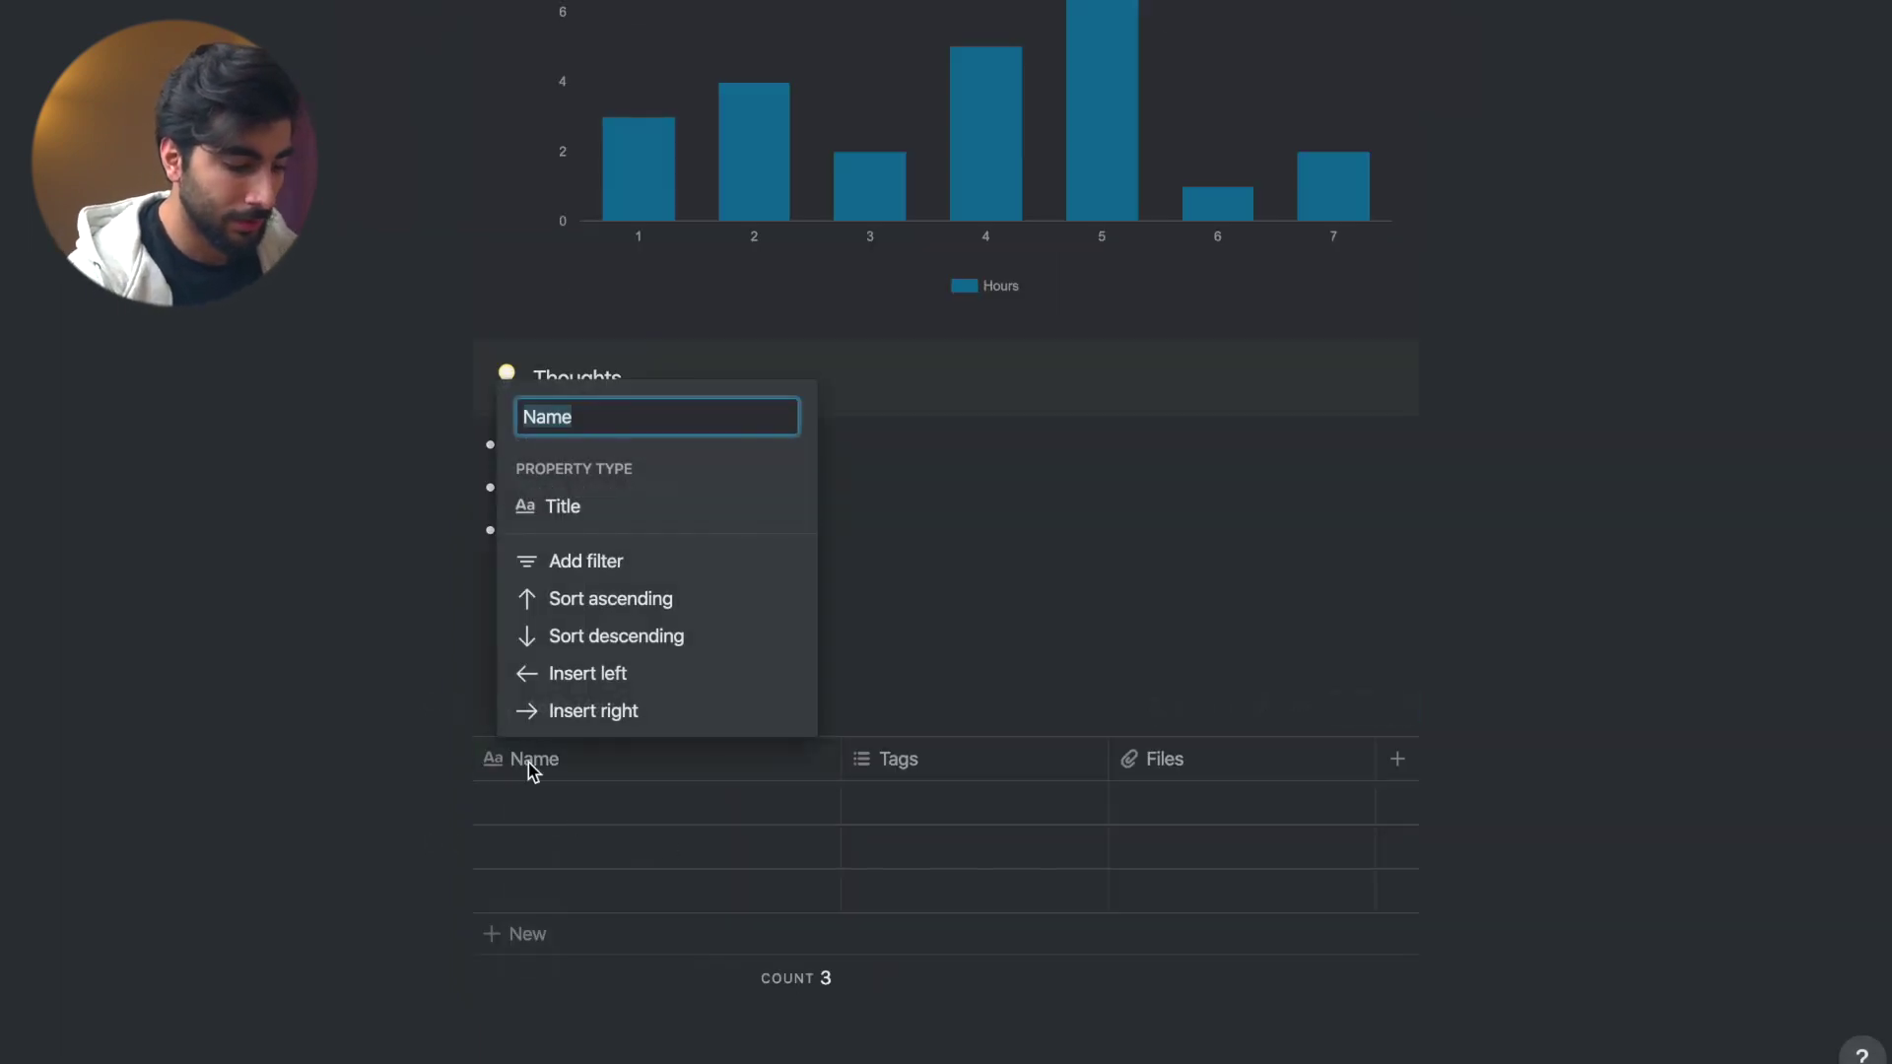
type("Day")
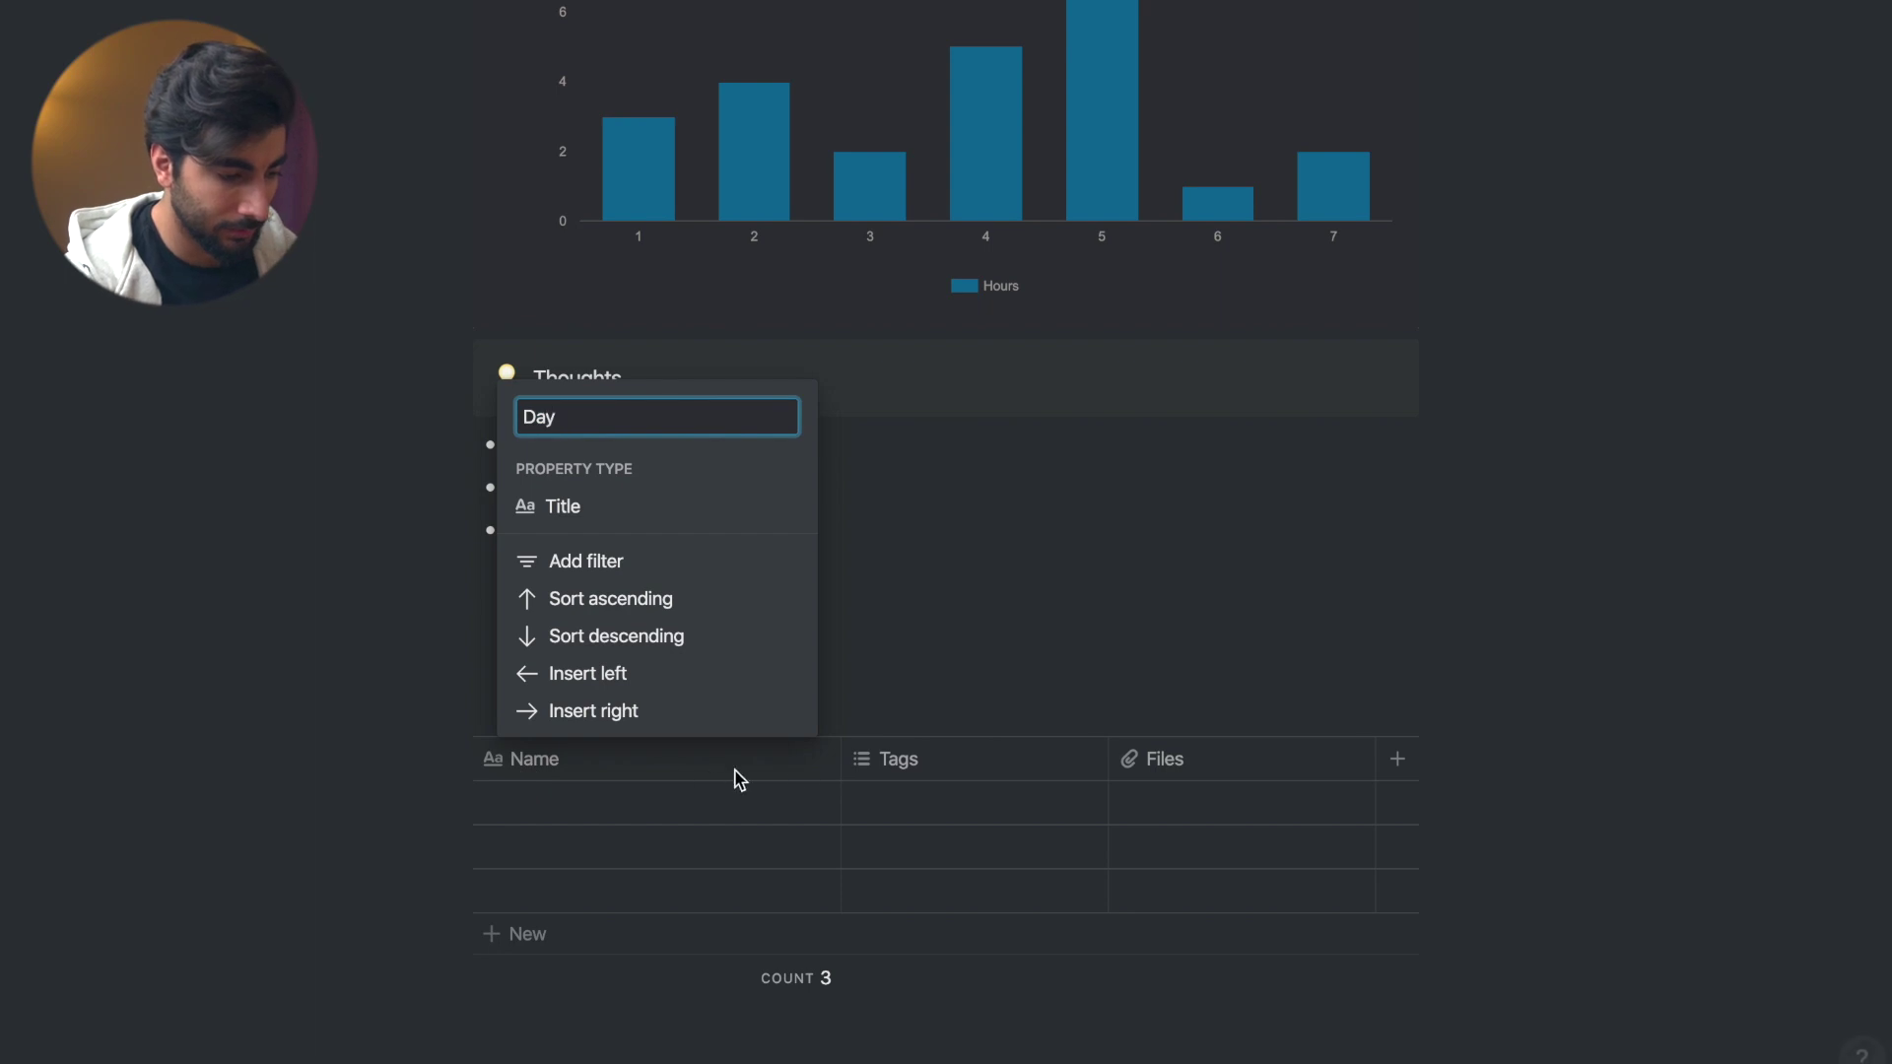
left_click(902, 765)
- Make the second column a Date-type column named Date
left_click(919, 766)
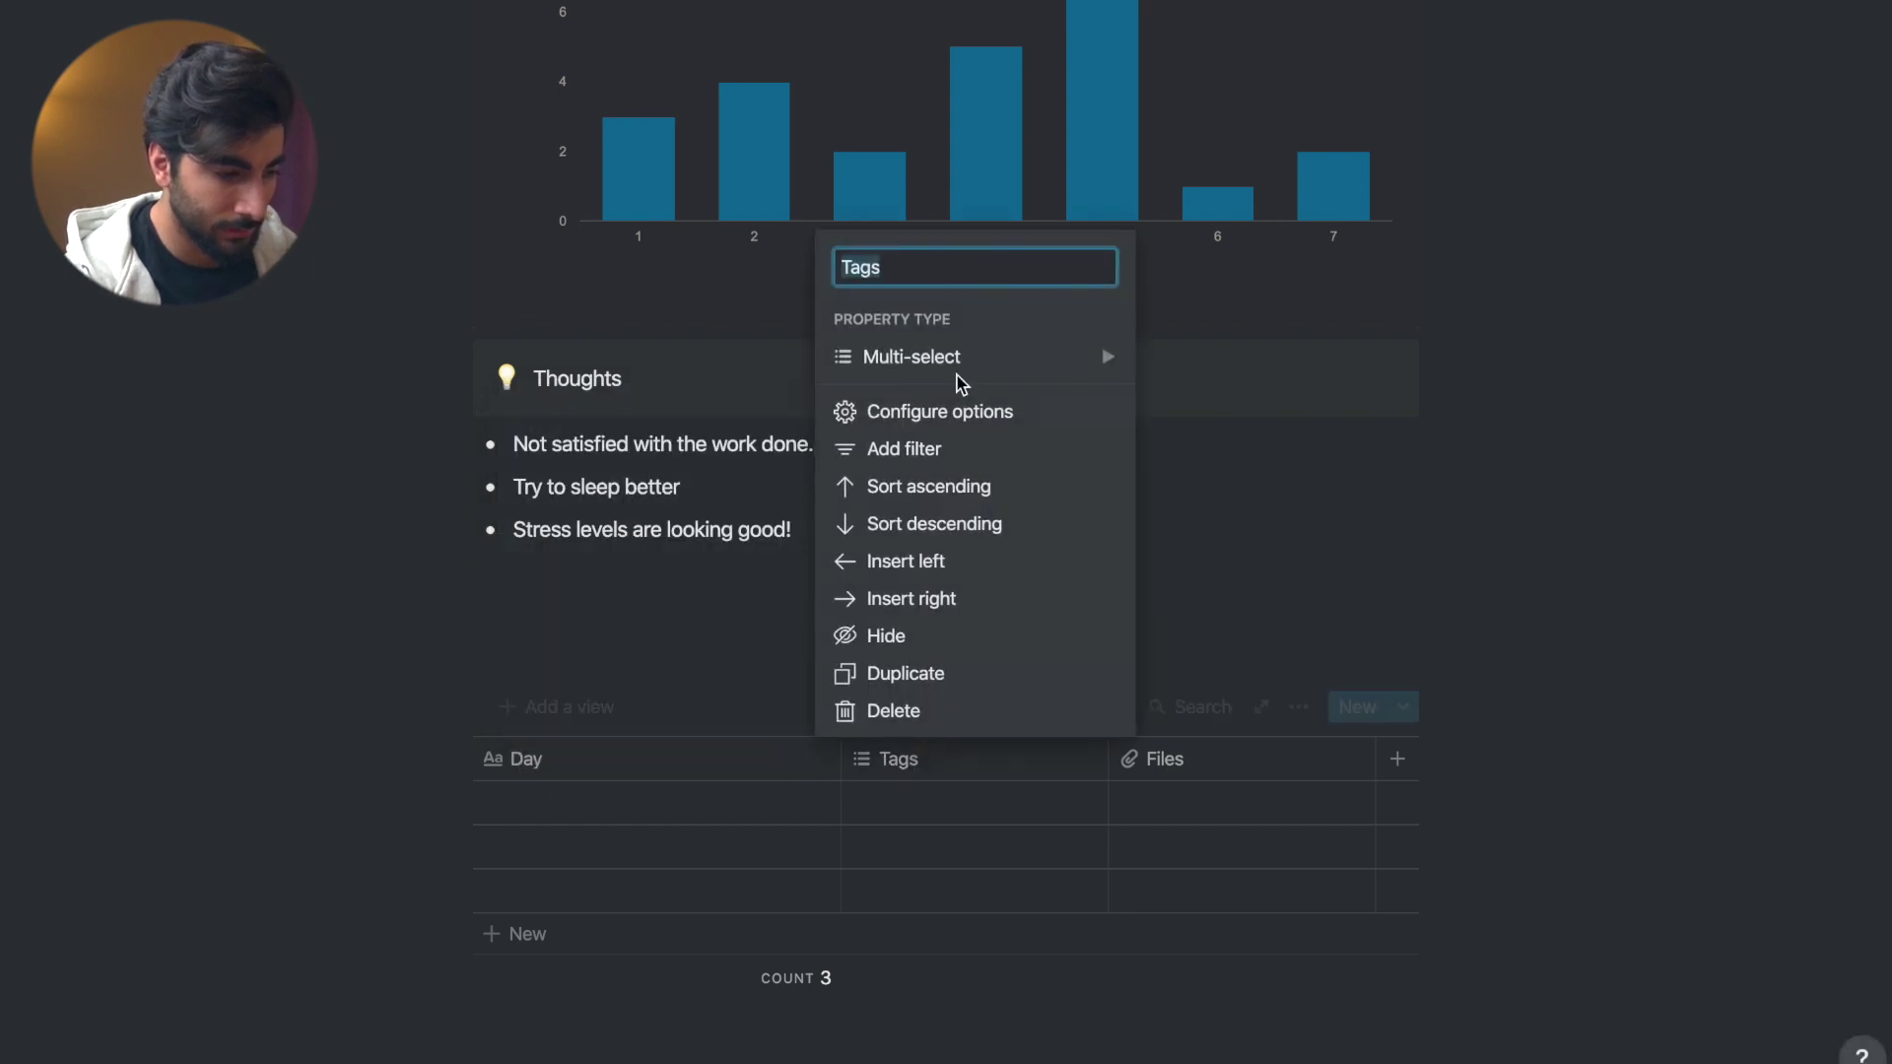
mouse_move(959, 372)
left_click(1257, 279)
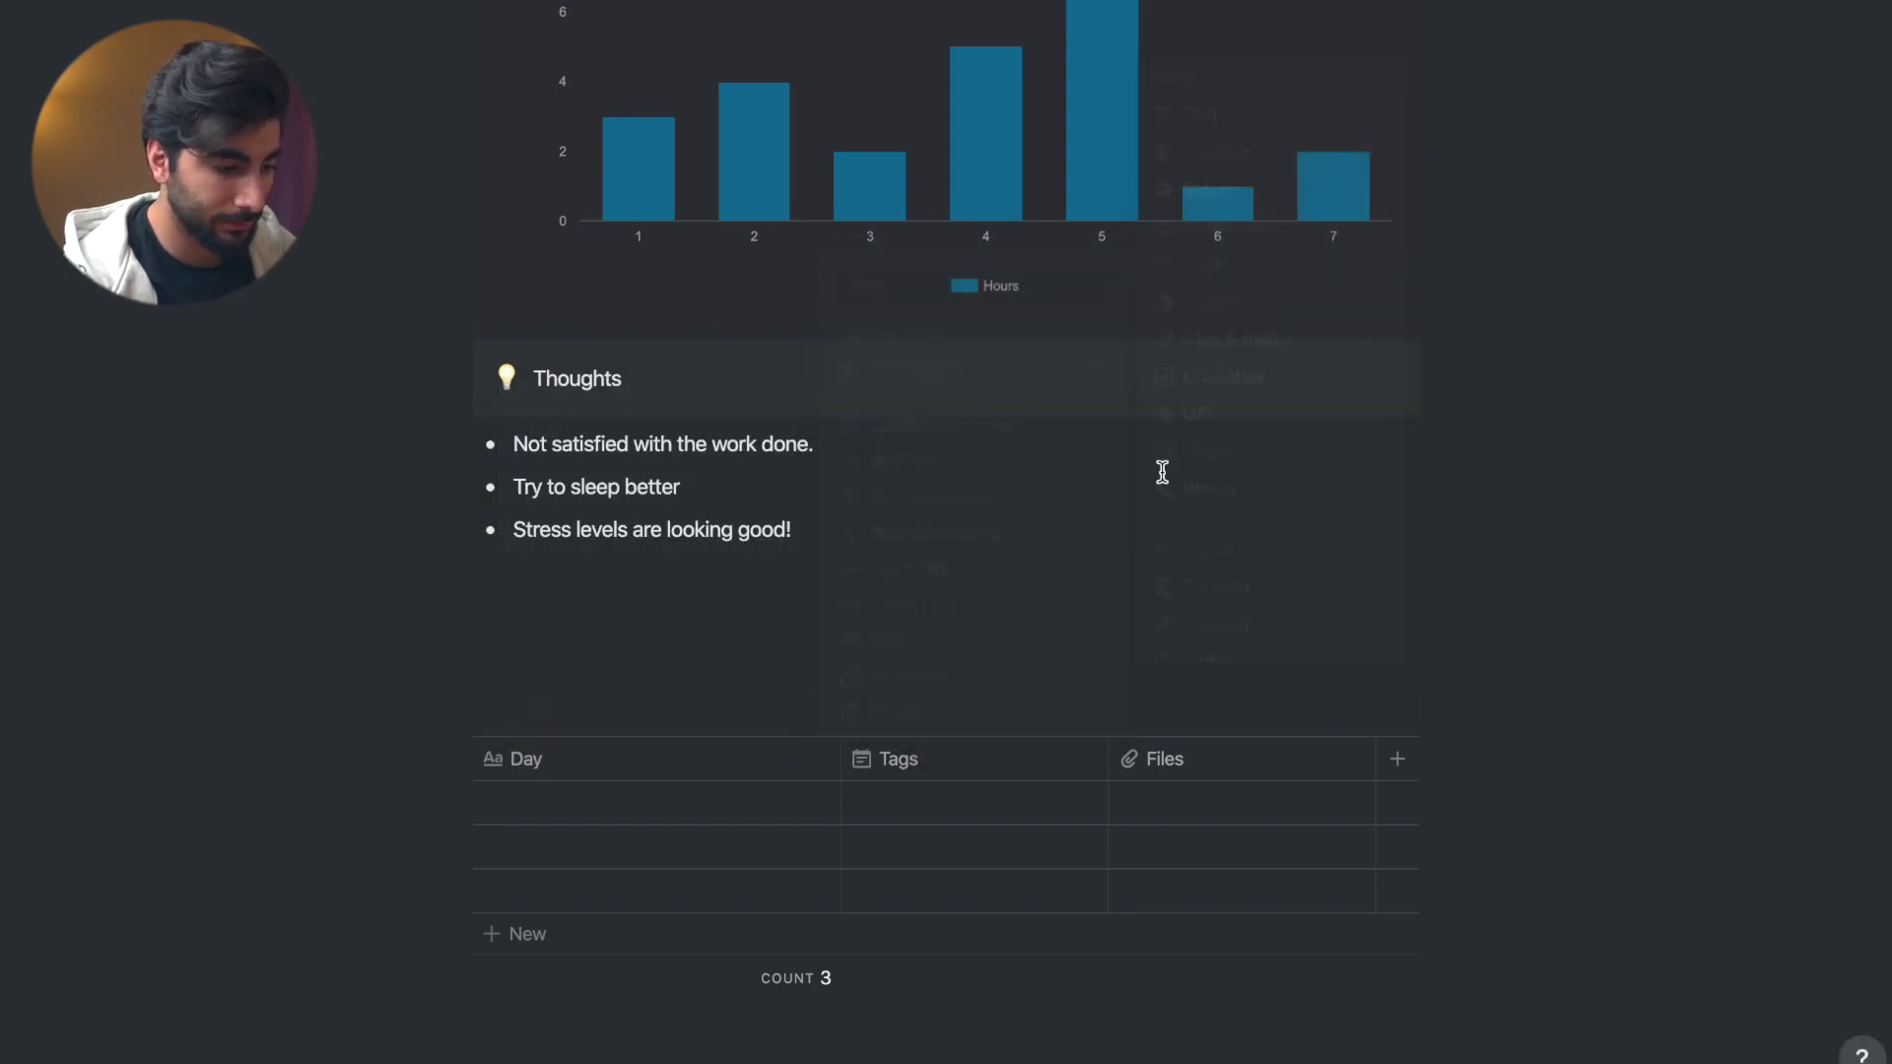
left_click(1025, 775)
mouse_move(900, 324)
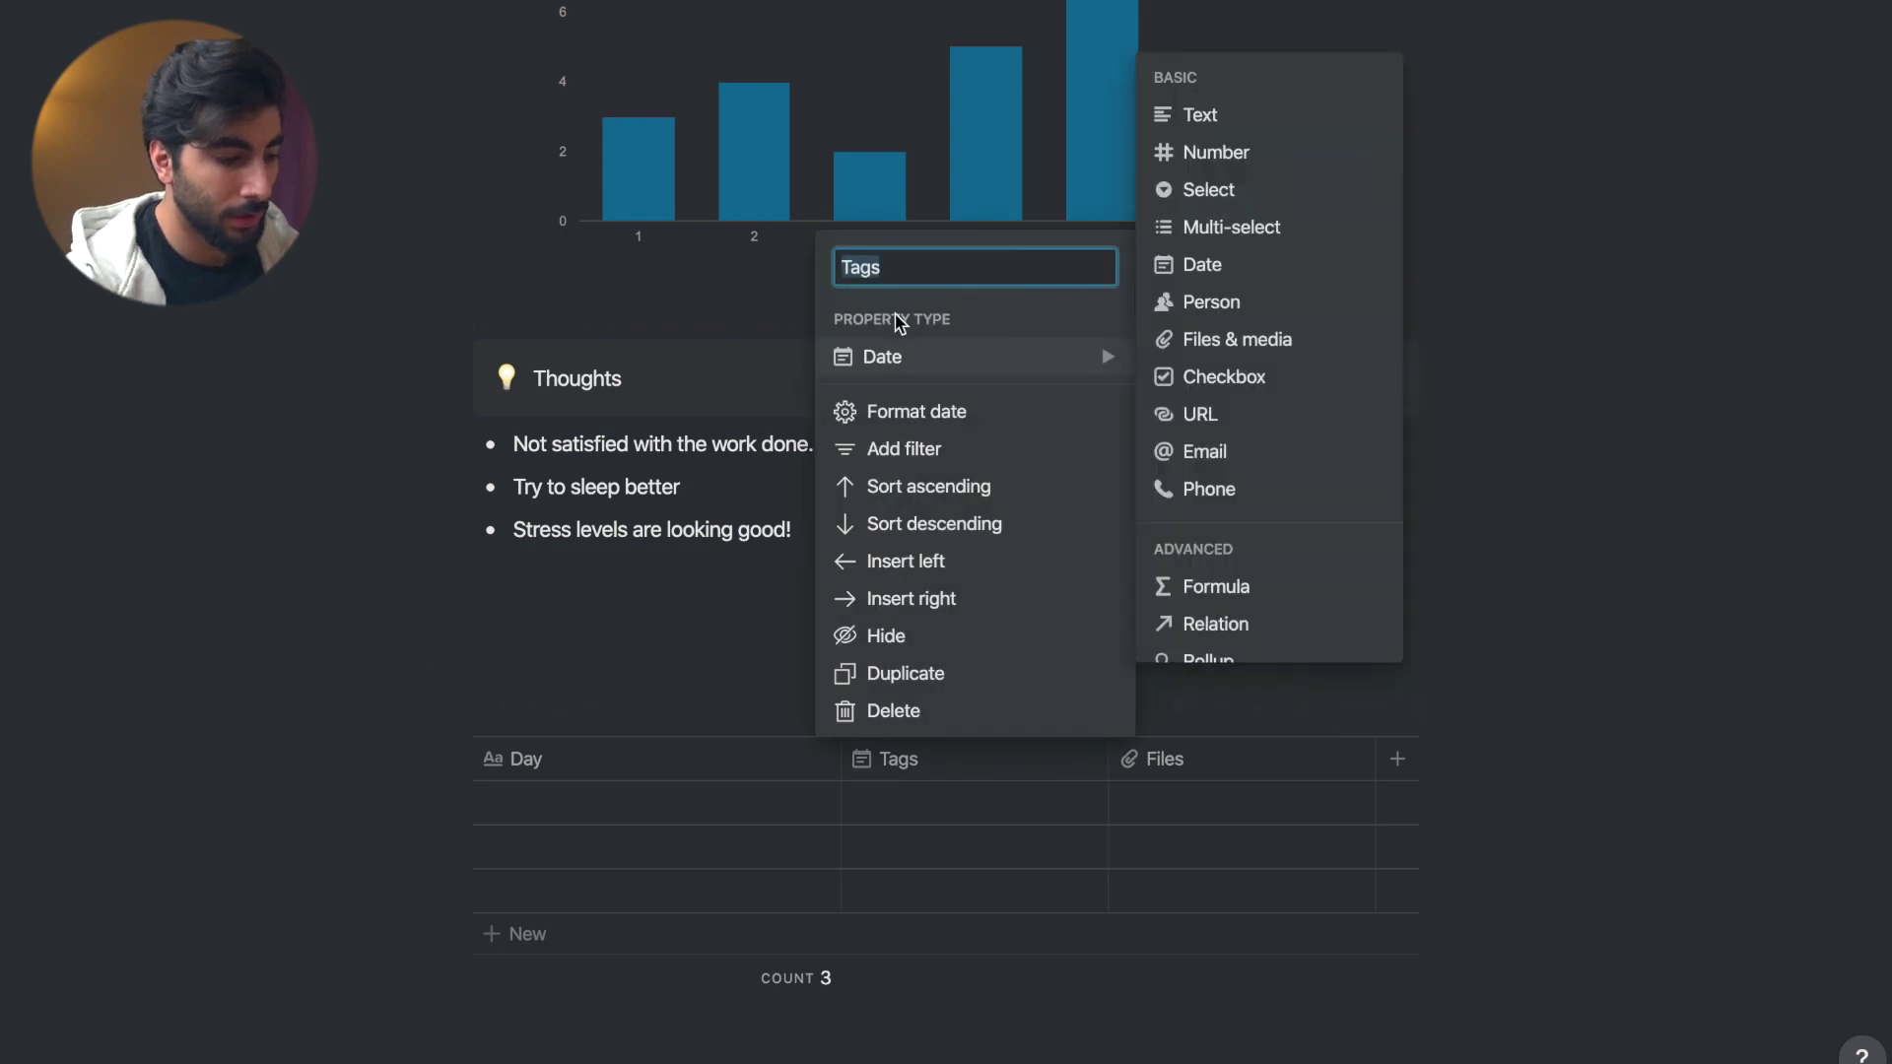
type("Date")
key("Return")
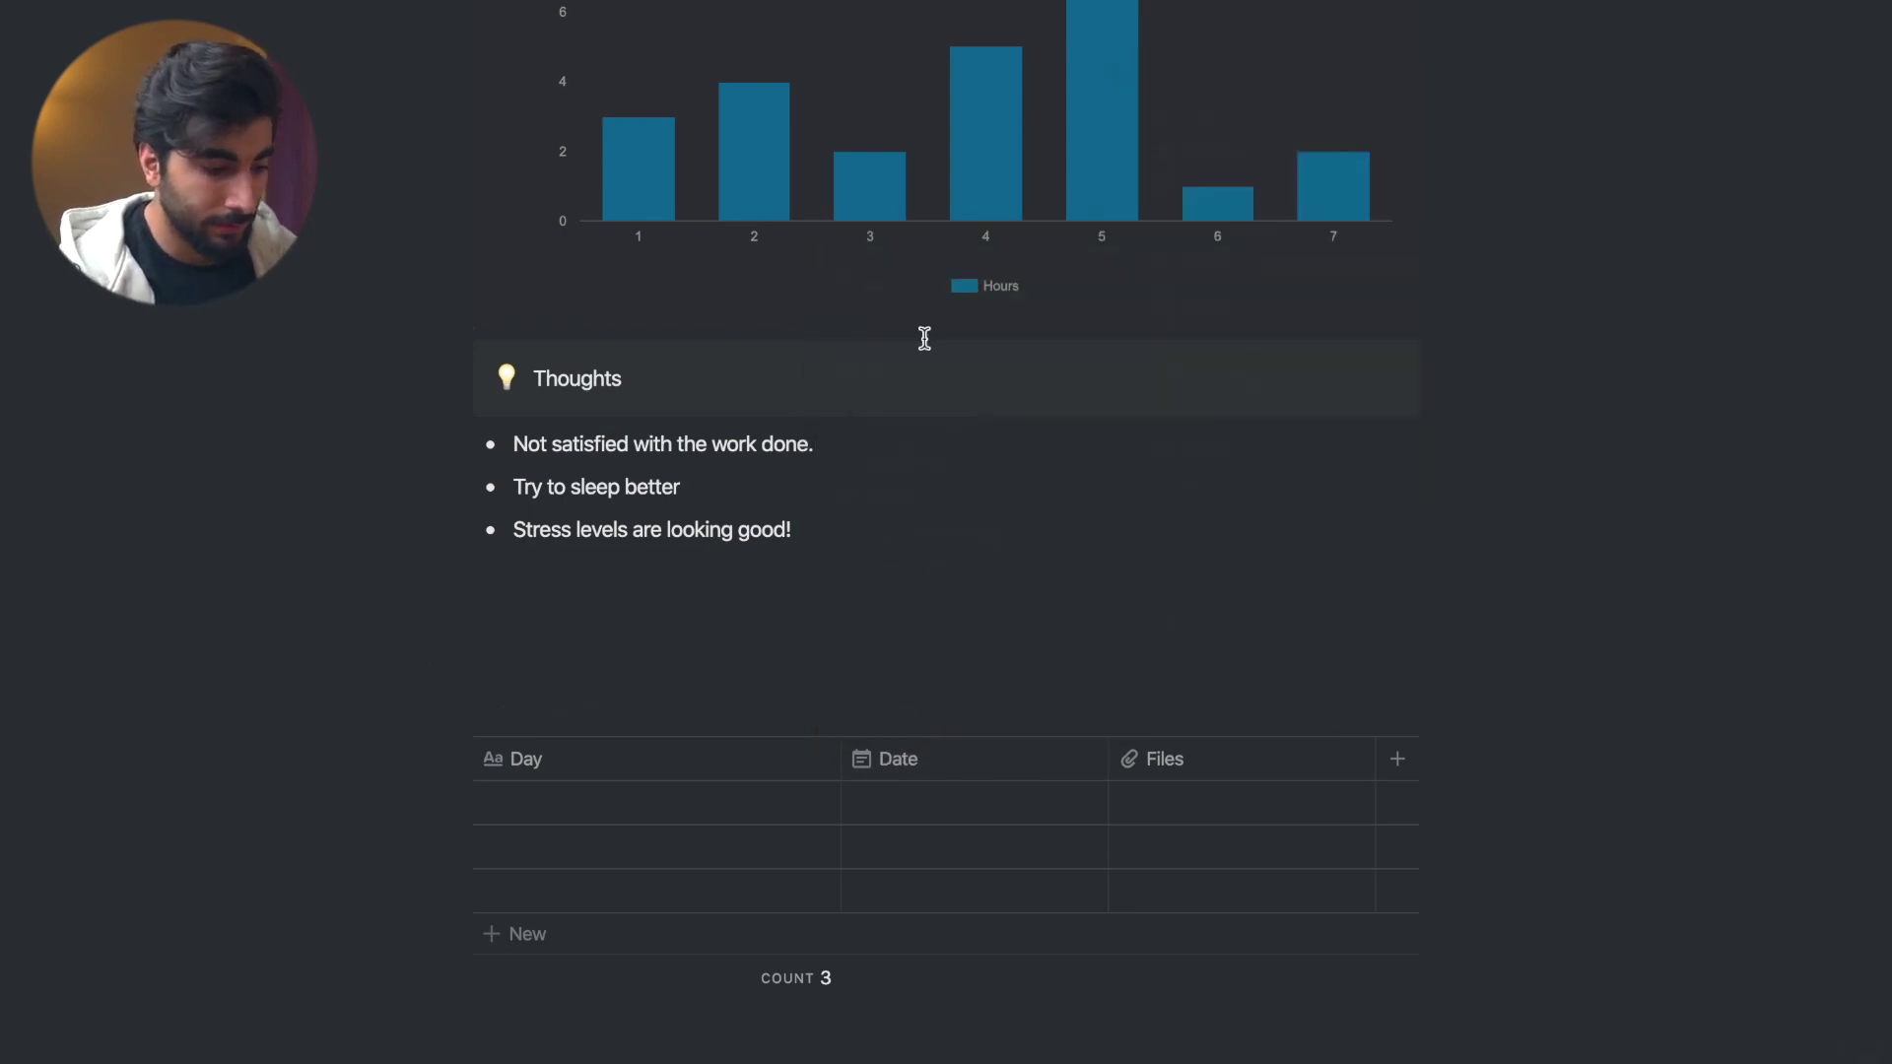
- Rename the third column Sleep and add a fourth column named Work
left_click(1163, 759)
type("Sleep")
key("Return")
left_click(1397, 759)
type("Work")
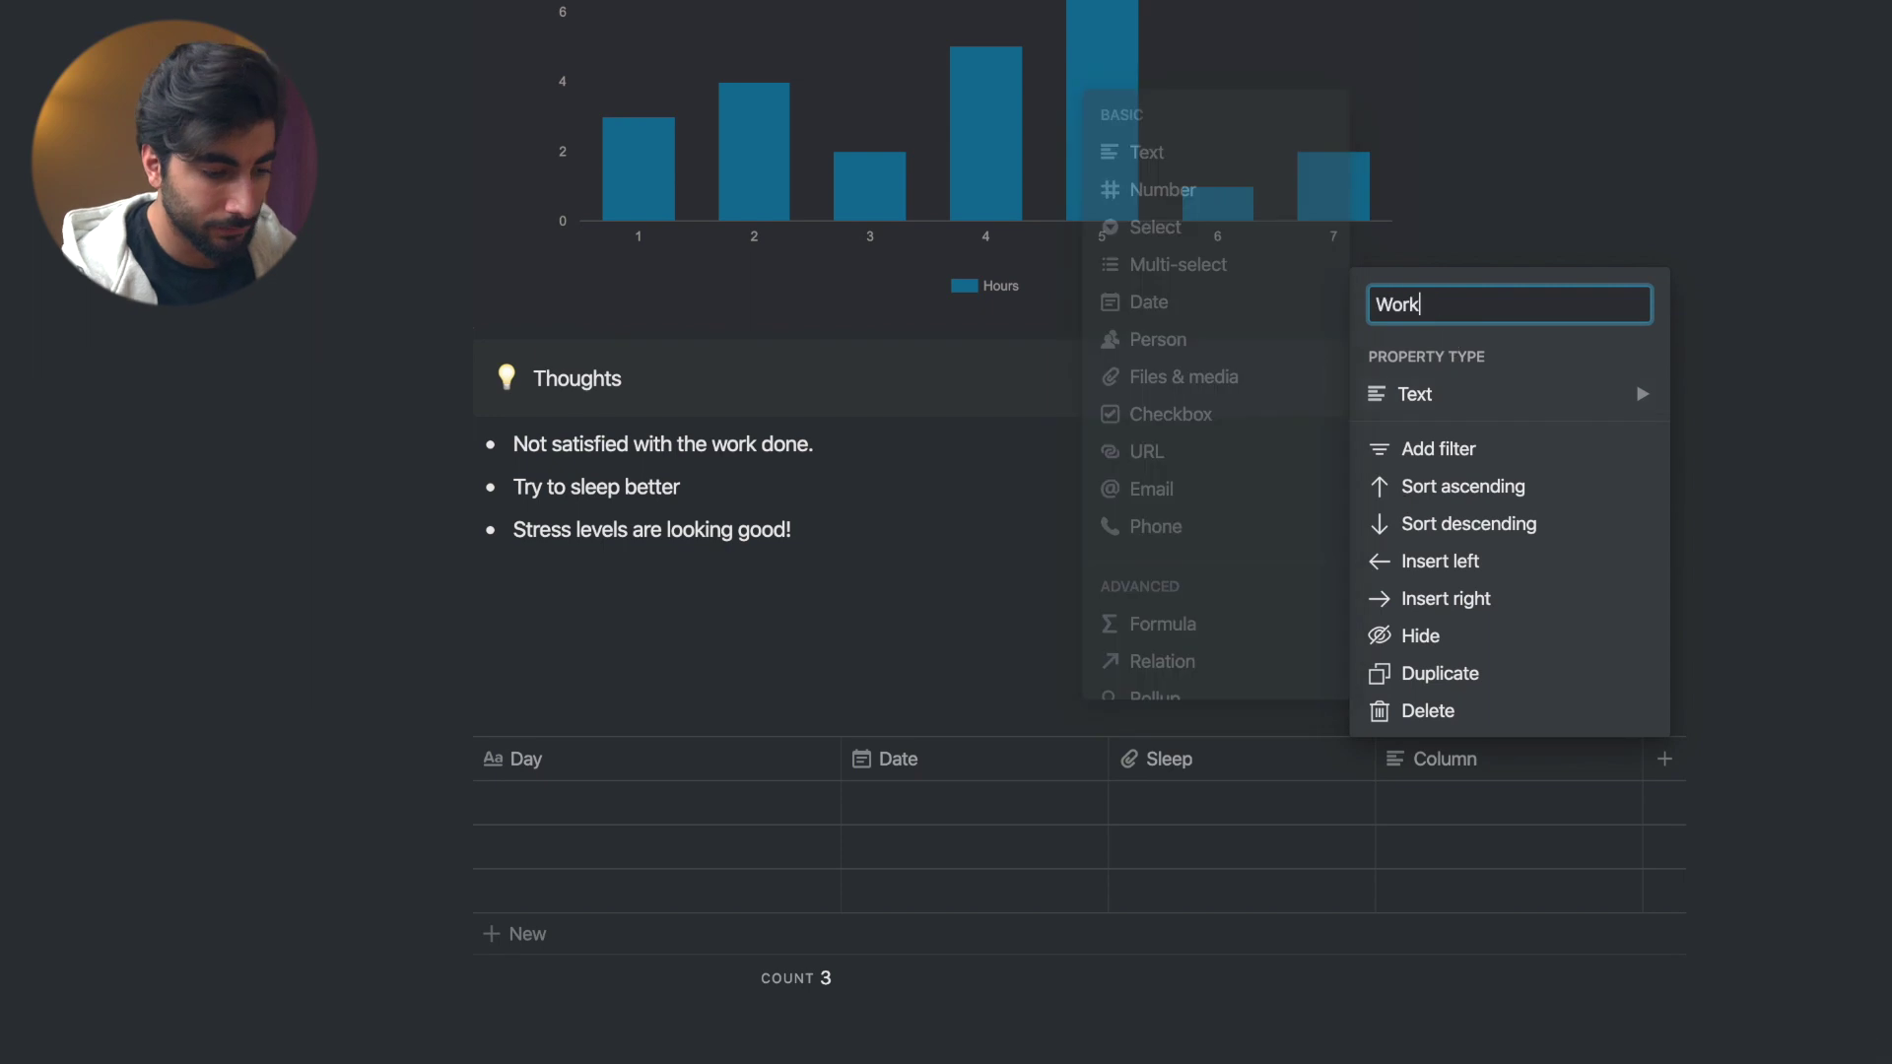
key("Return")
- Set the Sleep column's type to Text
left_click(1231, 759)
mouse_move(1359, 394)
left_click(1486, 162)
left_click(1577, 749)
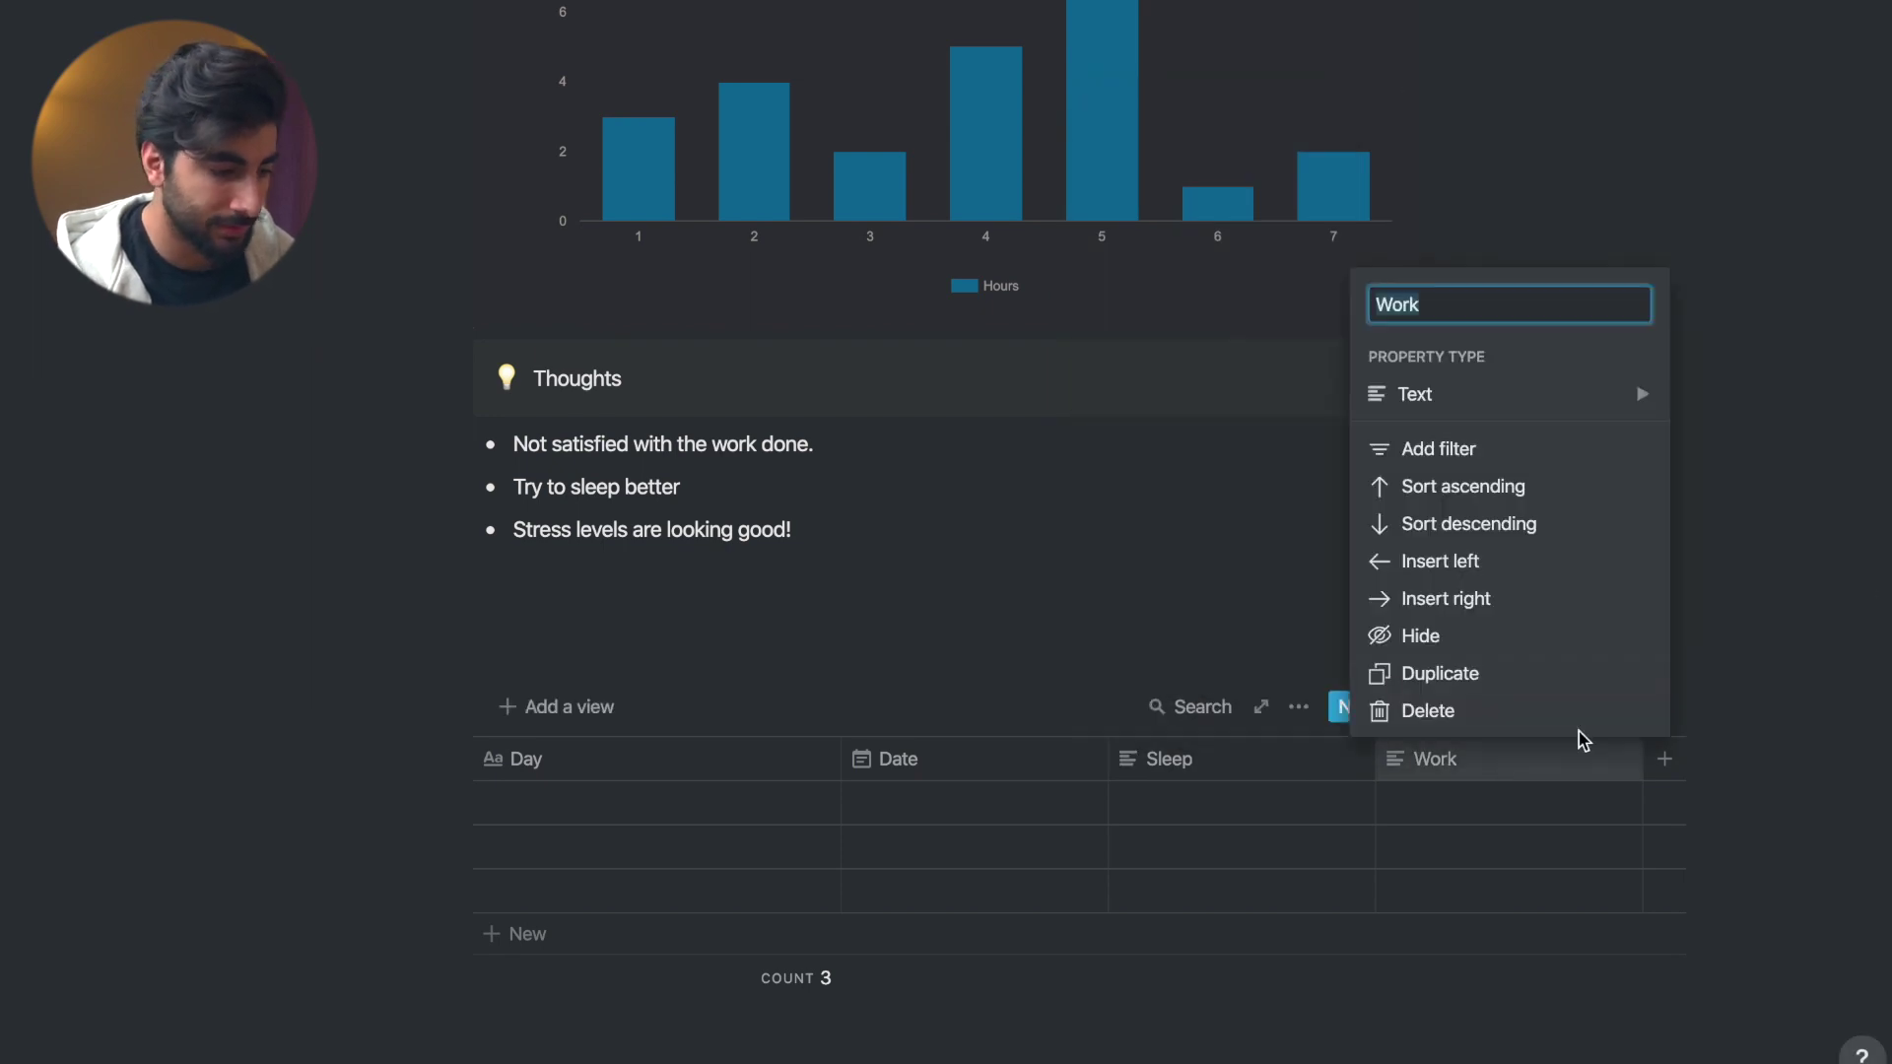
key("Escape")
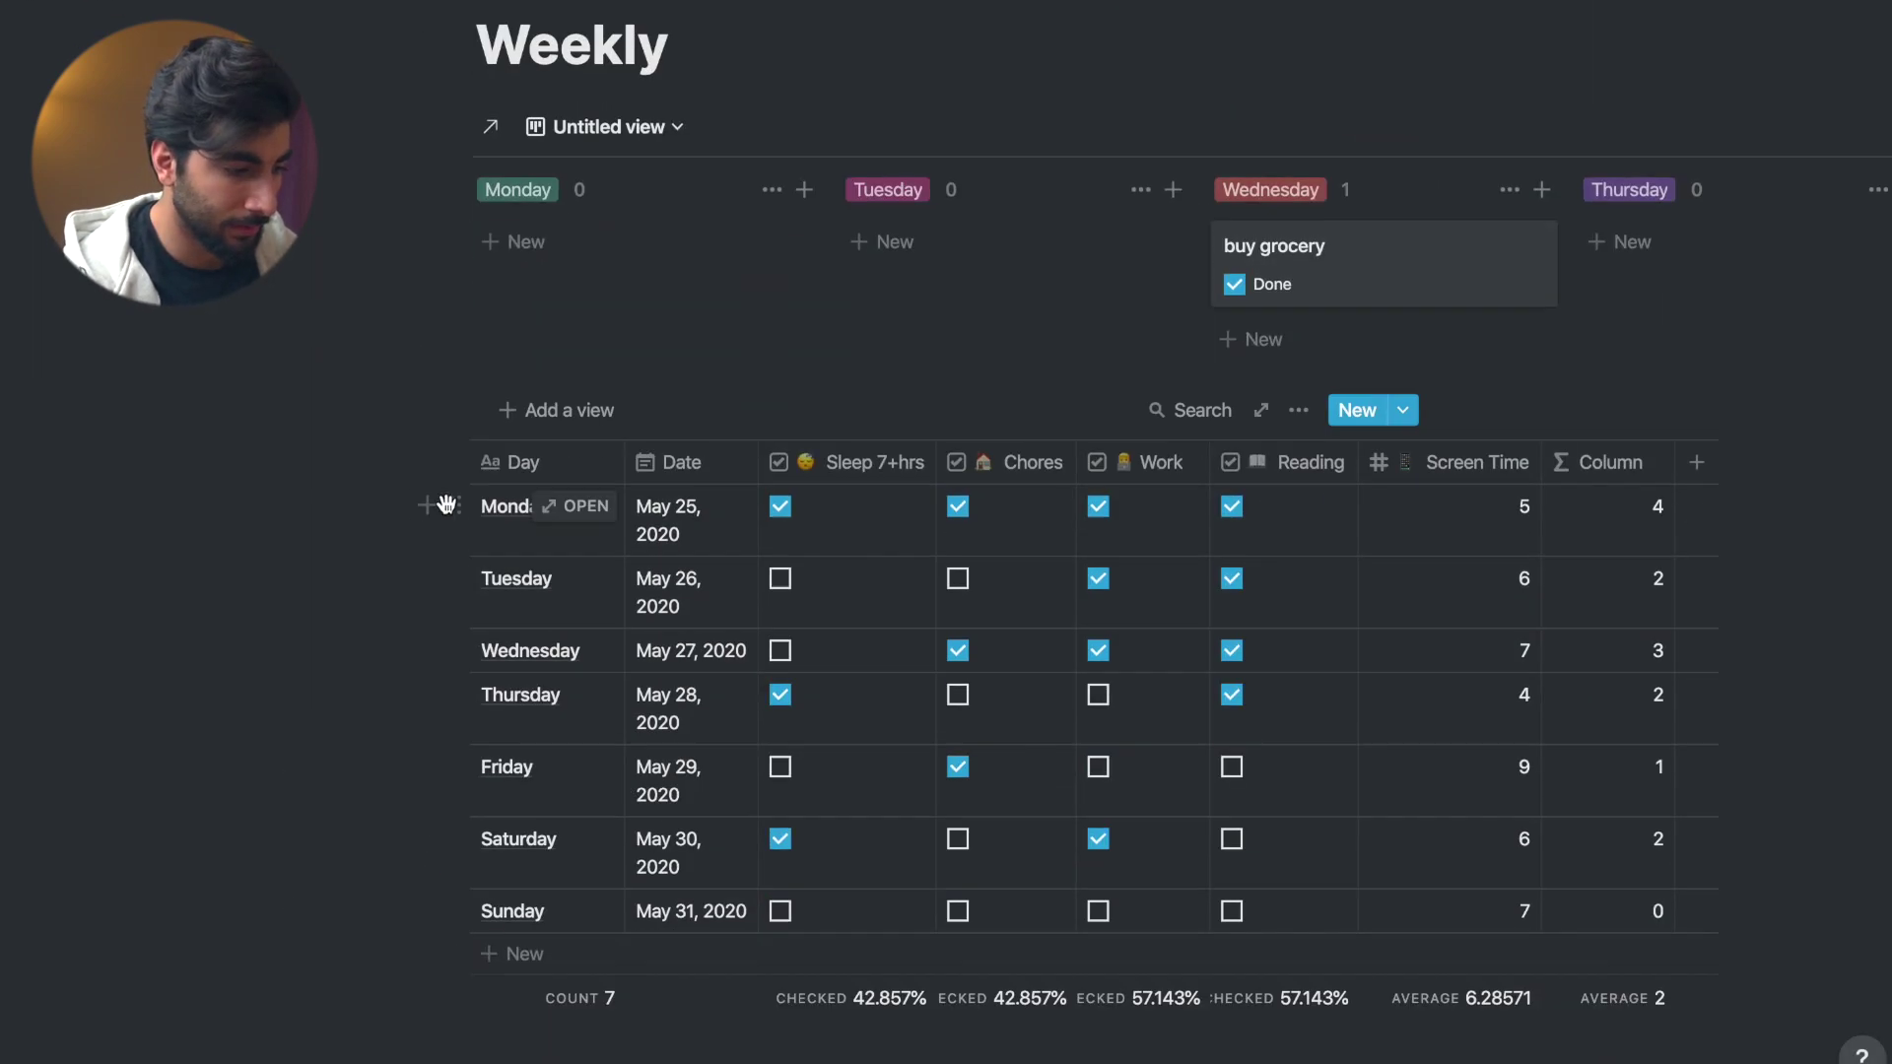
- Copy the week's Day and Date cells from the Weekly table into the new table
left_click_drag(492, 508, 708, 902)
key("ctrl+c")
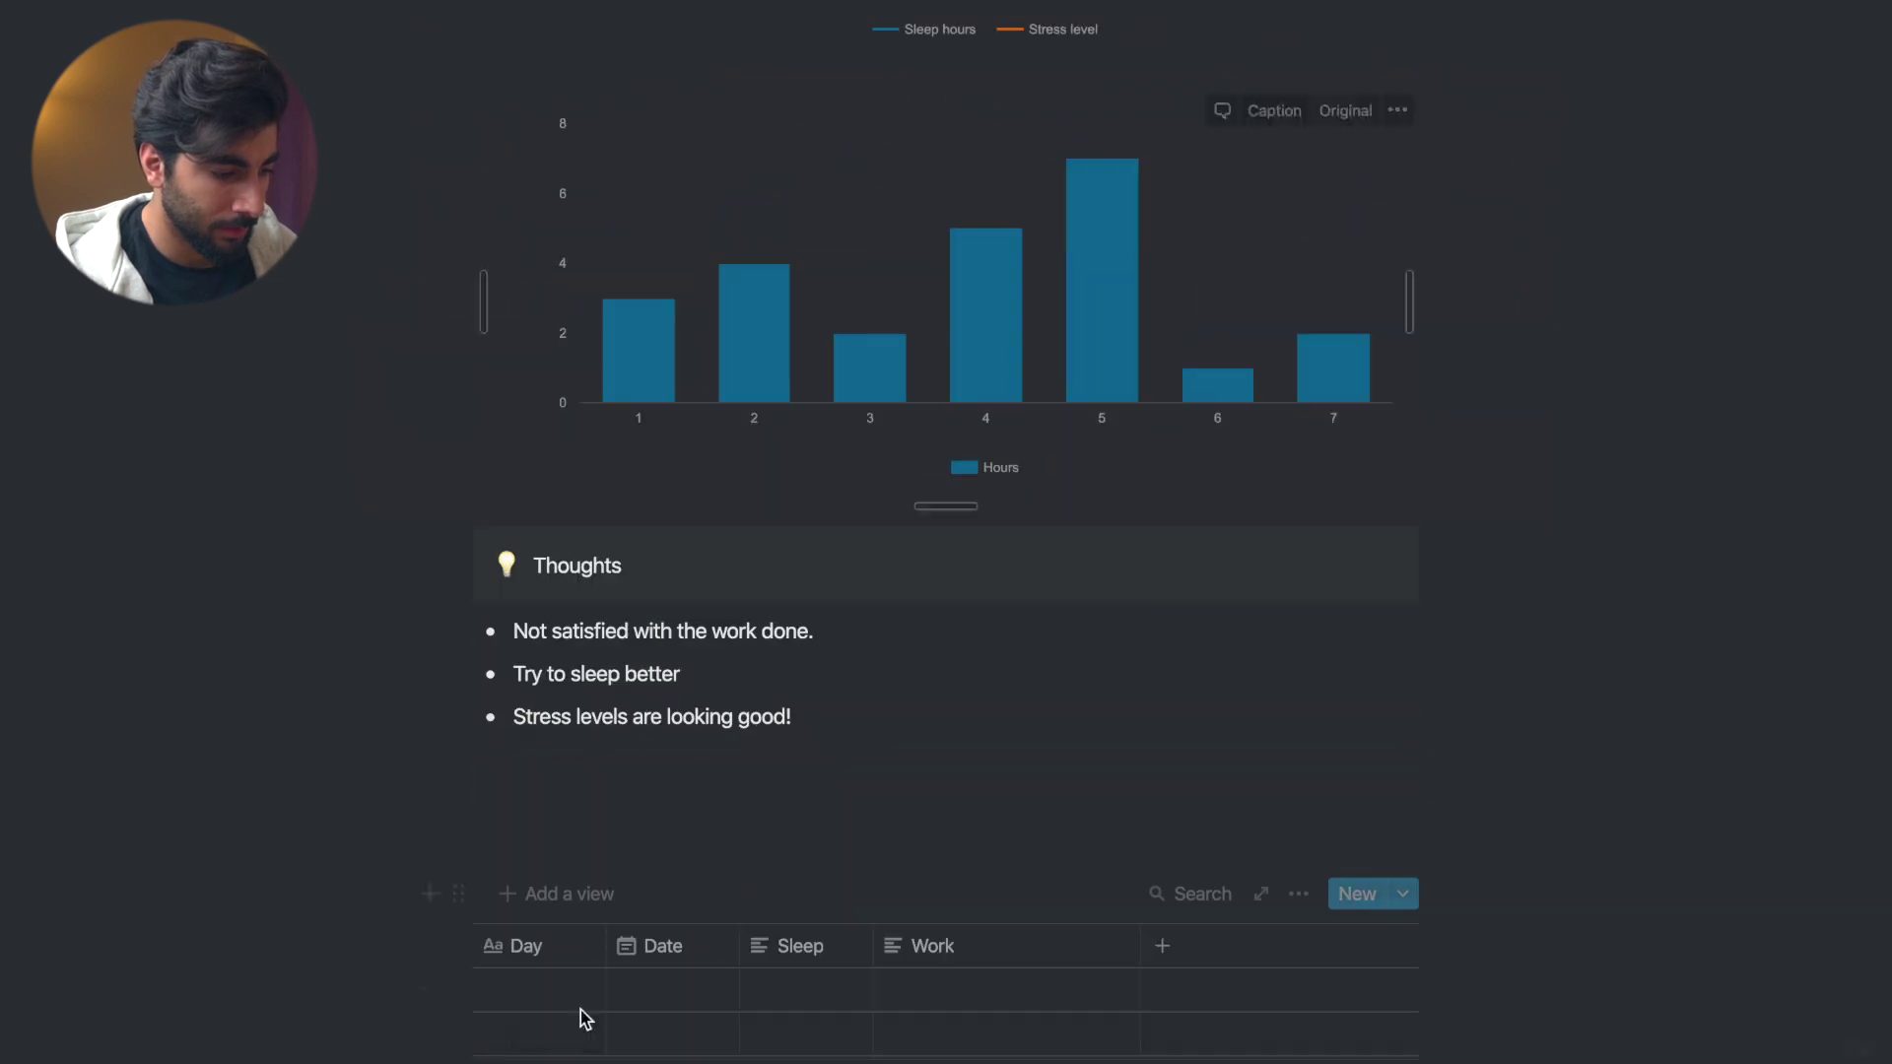
left_click(495, 997)
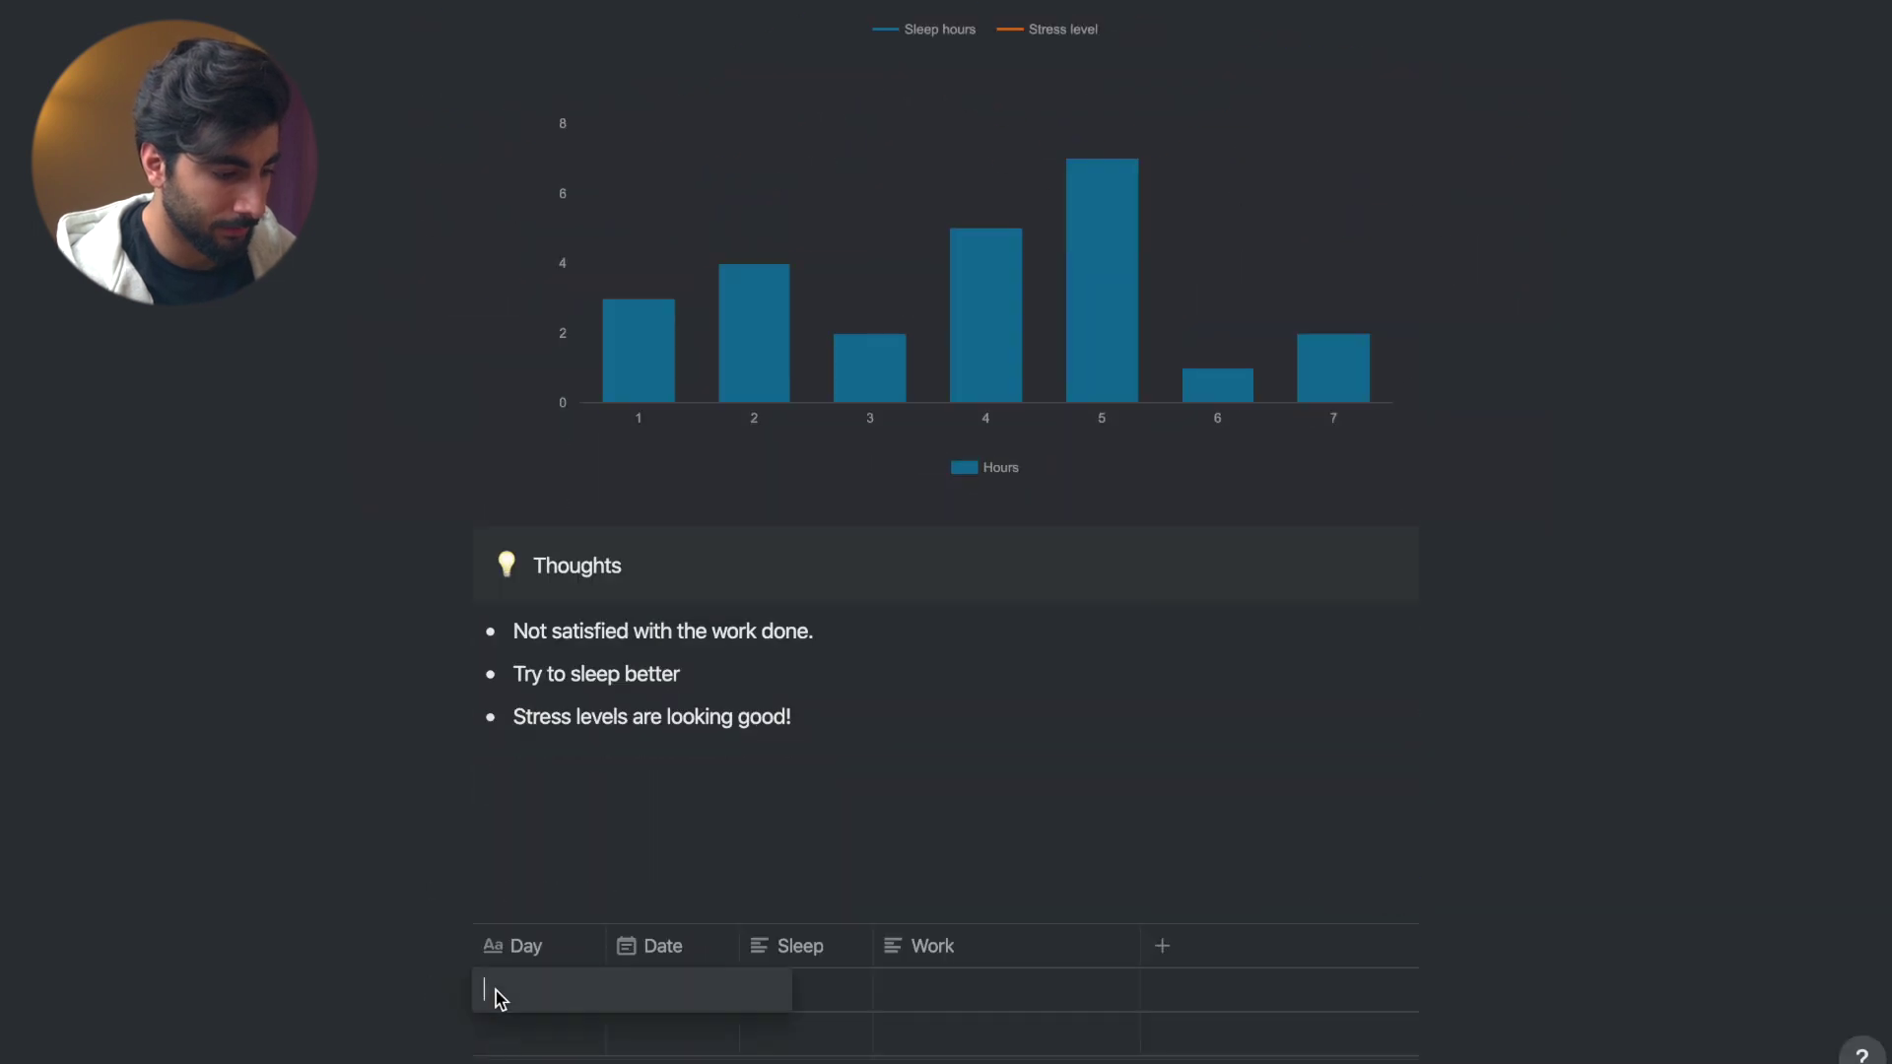
key("ctrl+v")
scroll(727, 746, "down", 5)
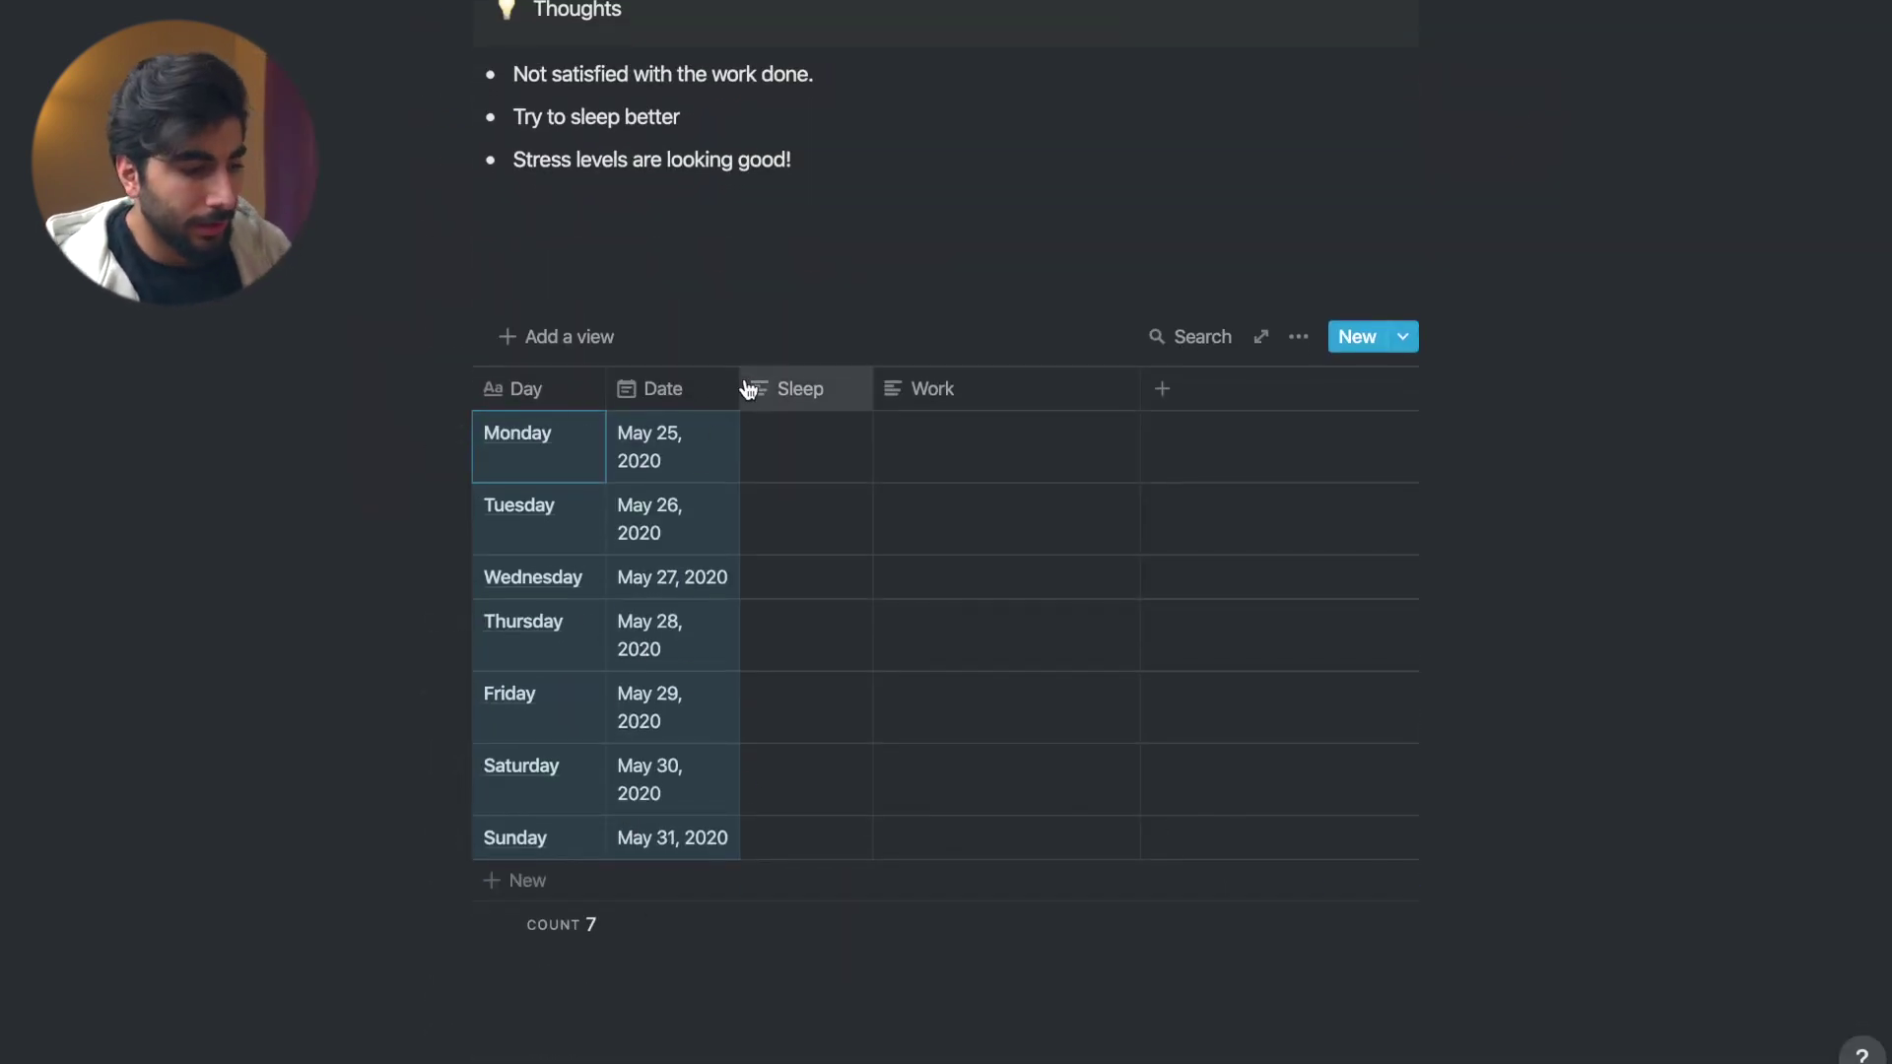
- Enter Sleep times 12-7 and 10-7, begin Monday's Work entry, and move the table above Thoughts
left_click(830, 456)
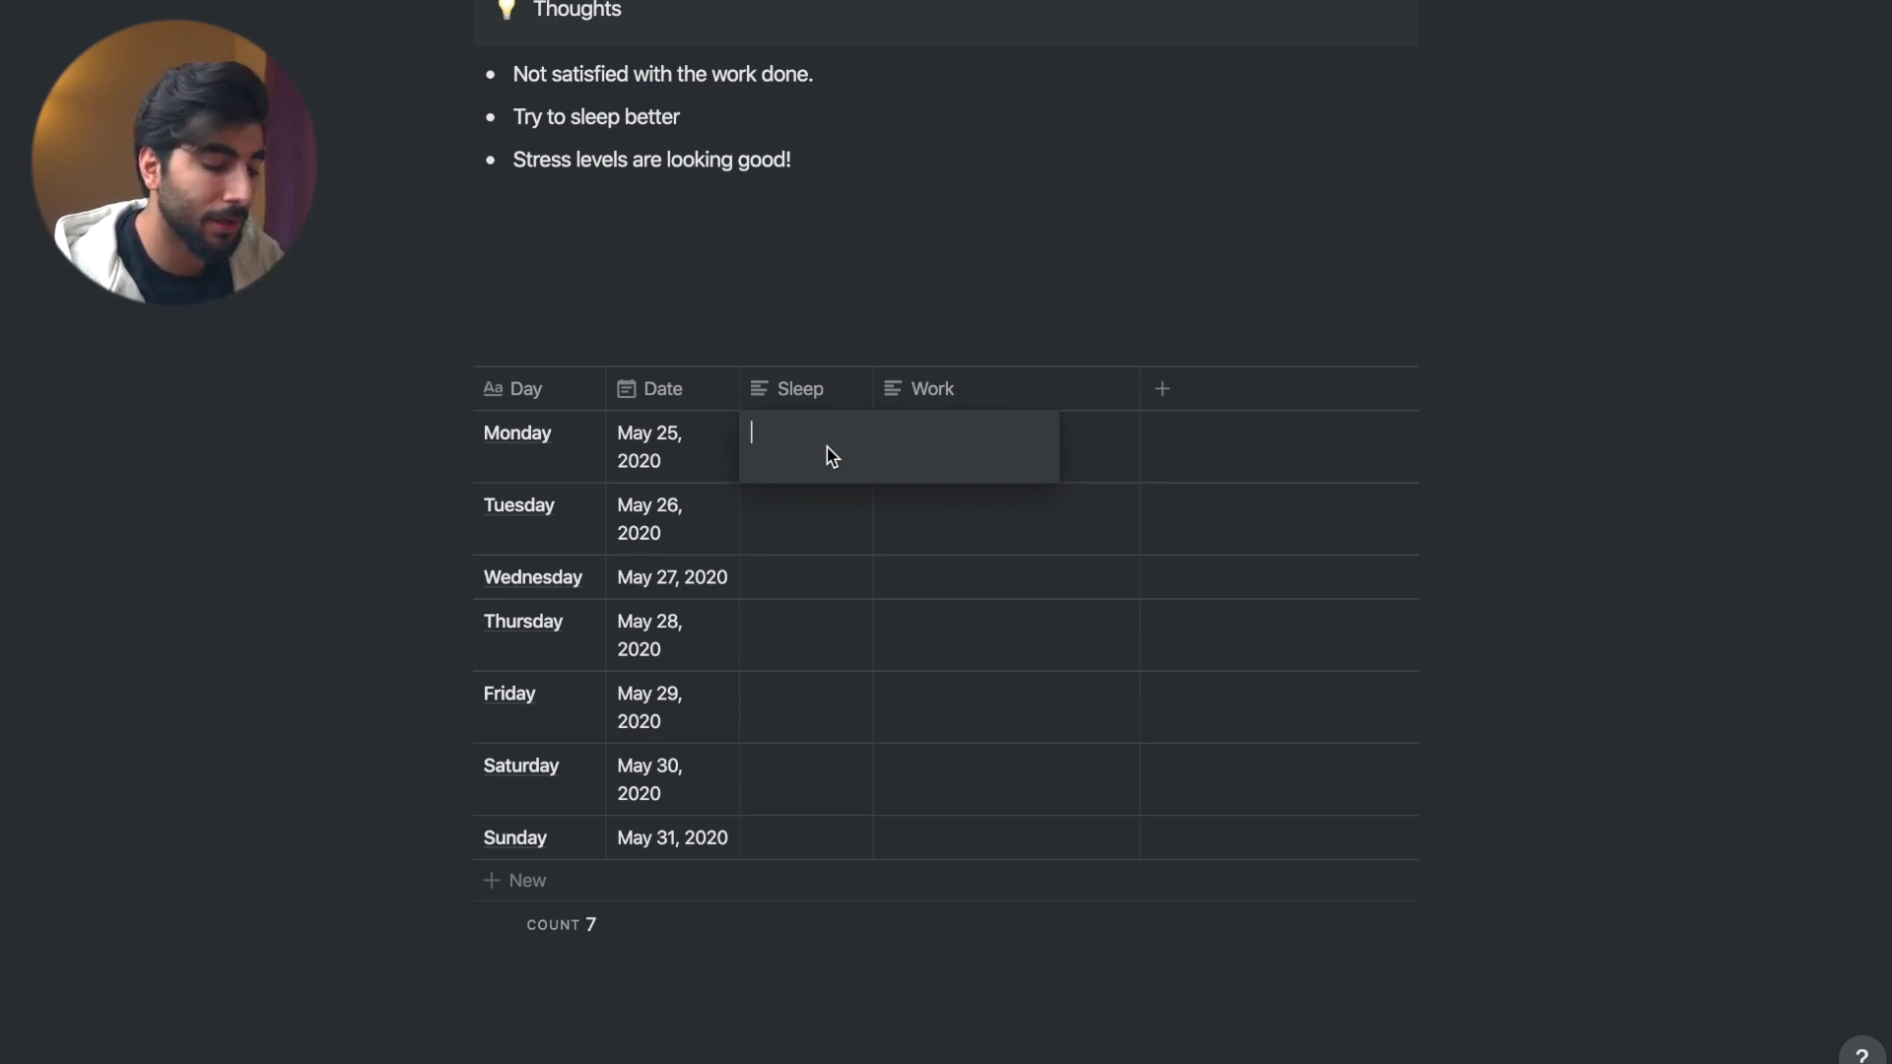
type("12-")
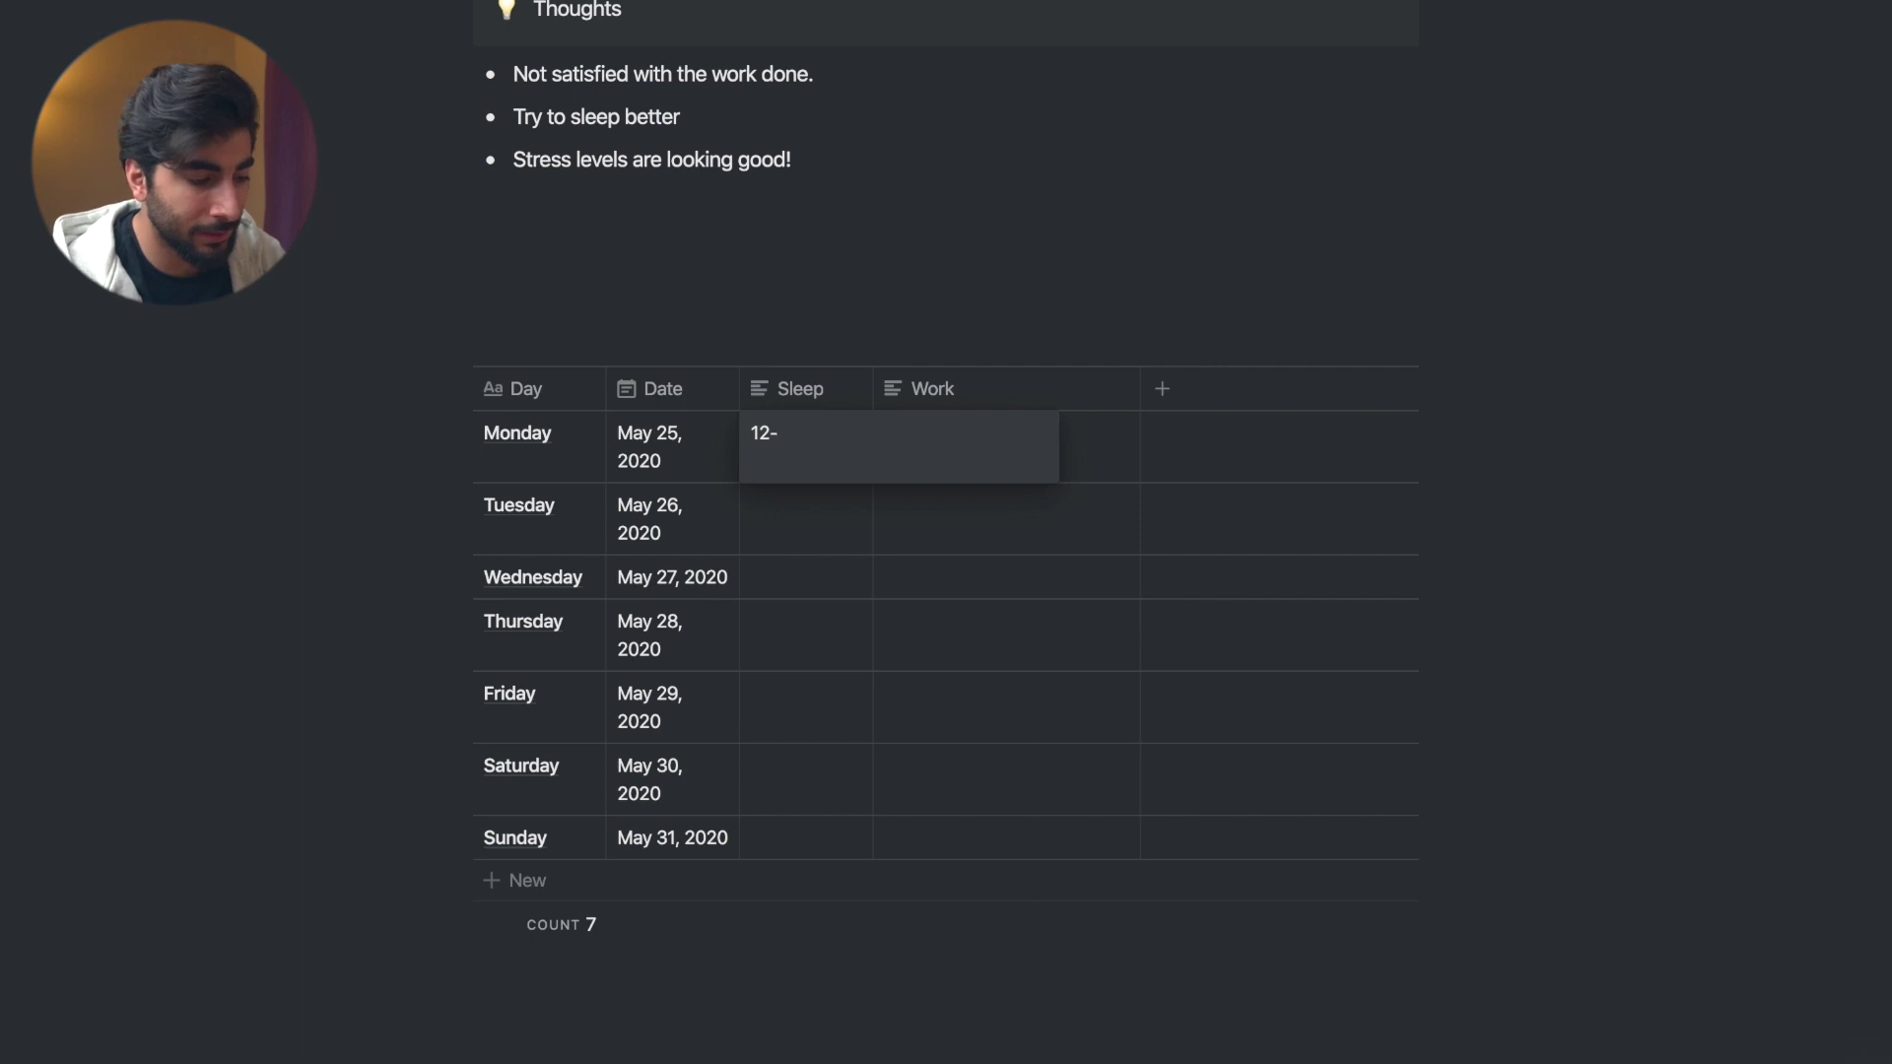
type("7")
key("Return")
key("Down")
type("10-7")
left_click(1002, 469)
type("4-5: 10-11l;")
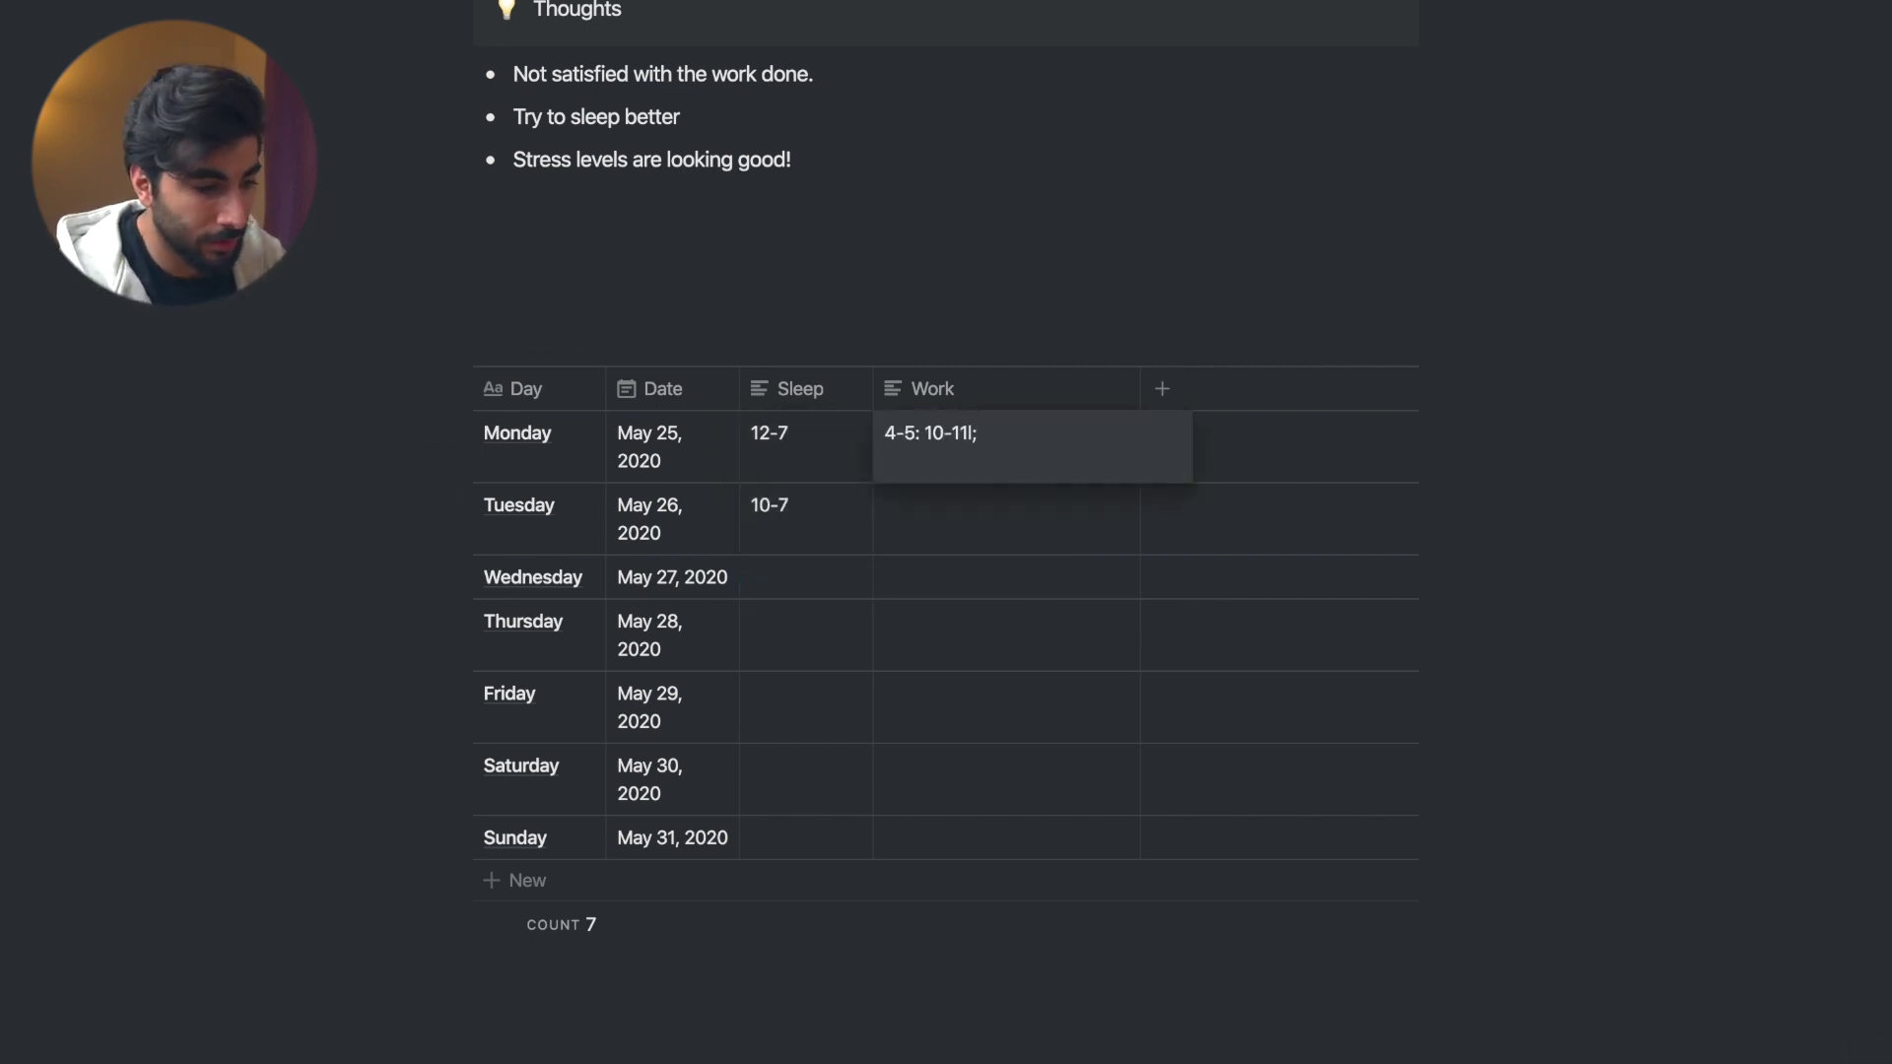
left_click(972, 532)
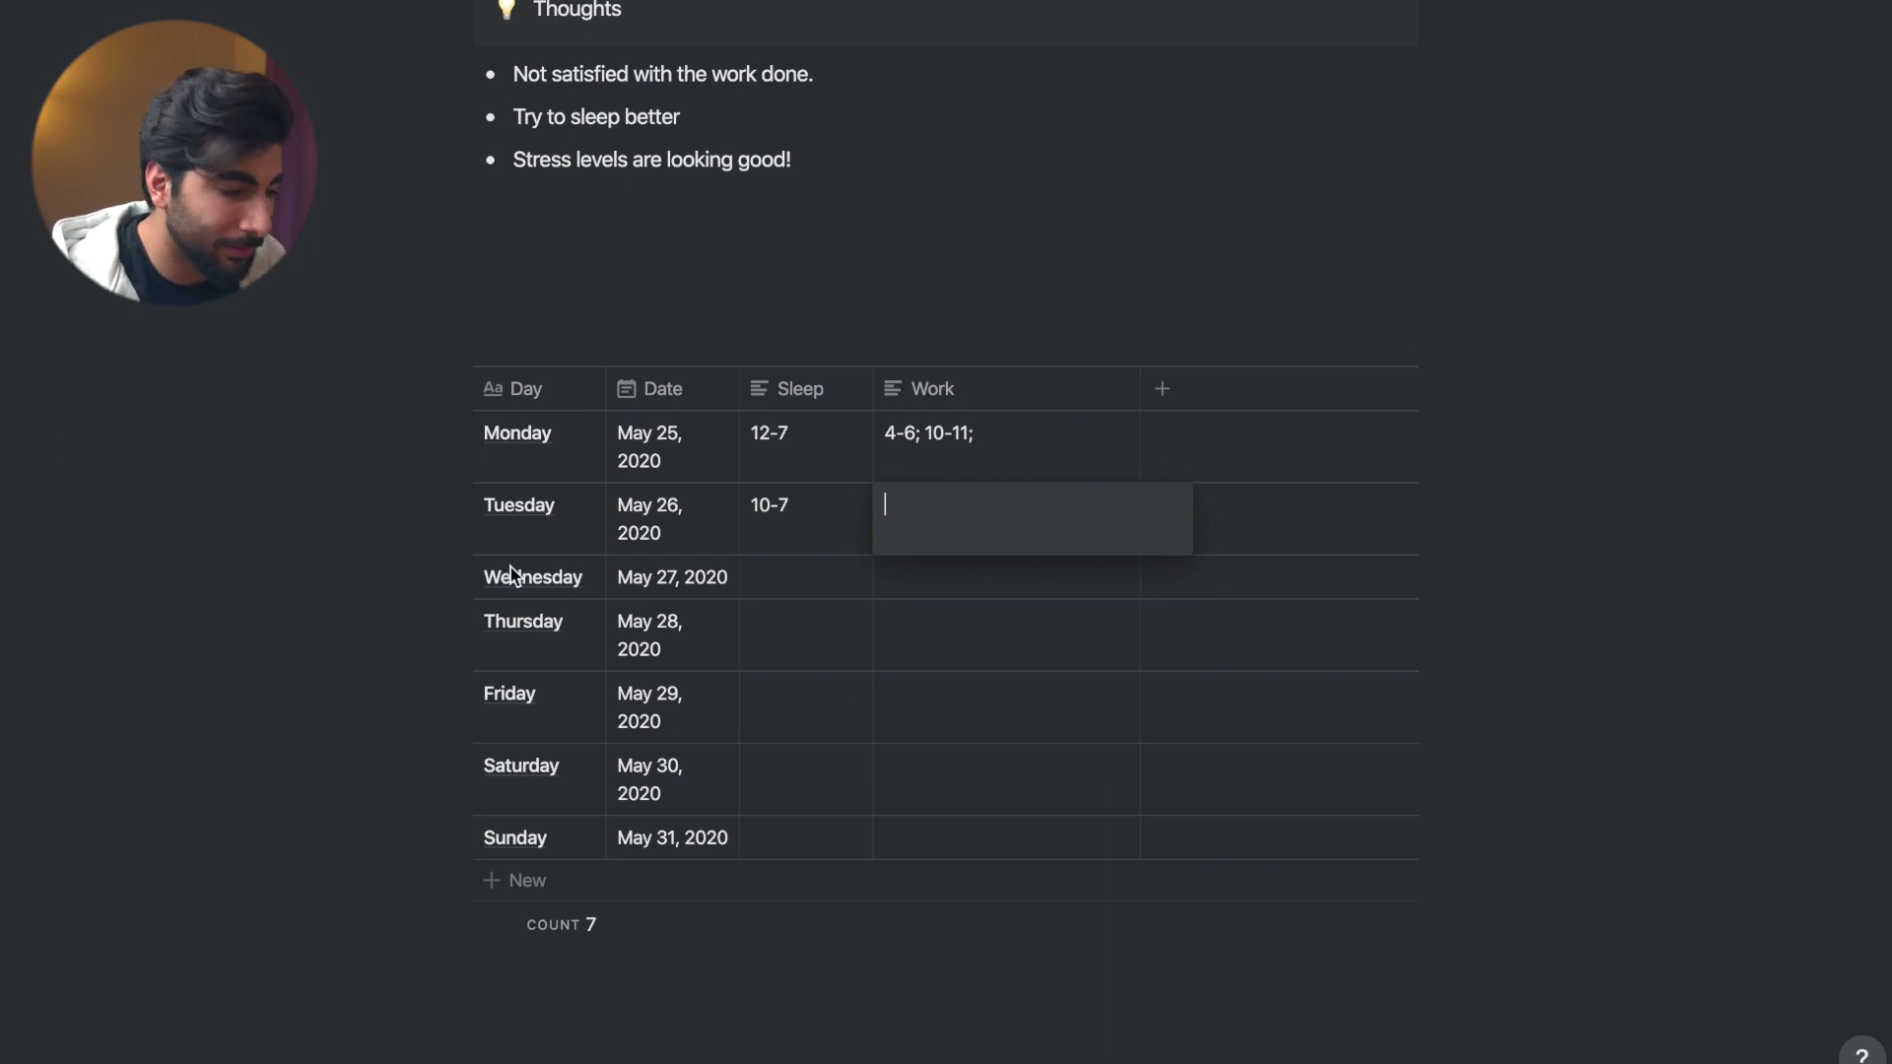
key("Escape")
left_click_drag(451, 346, 528, 262)
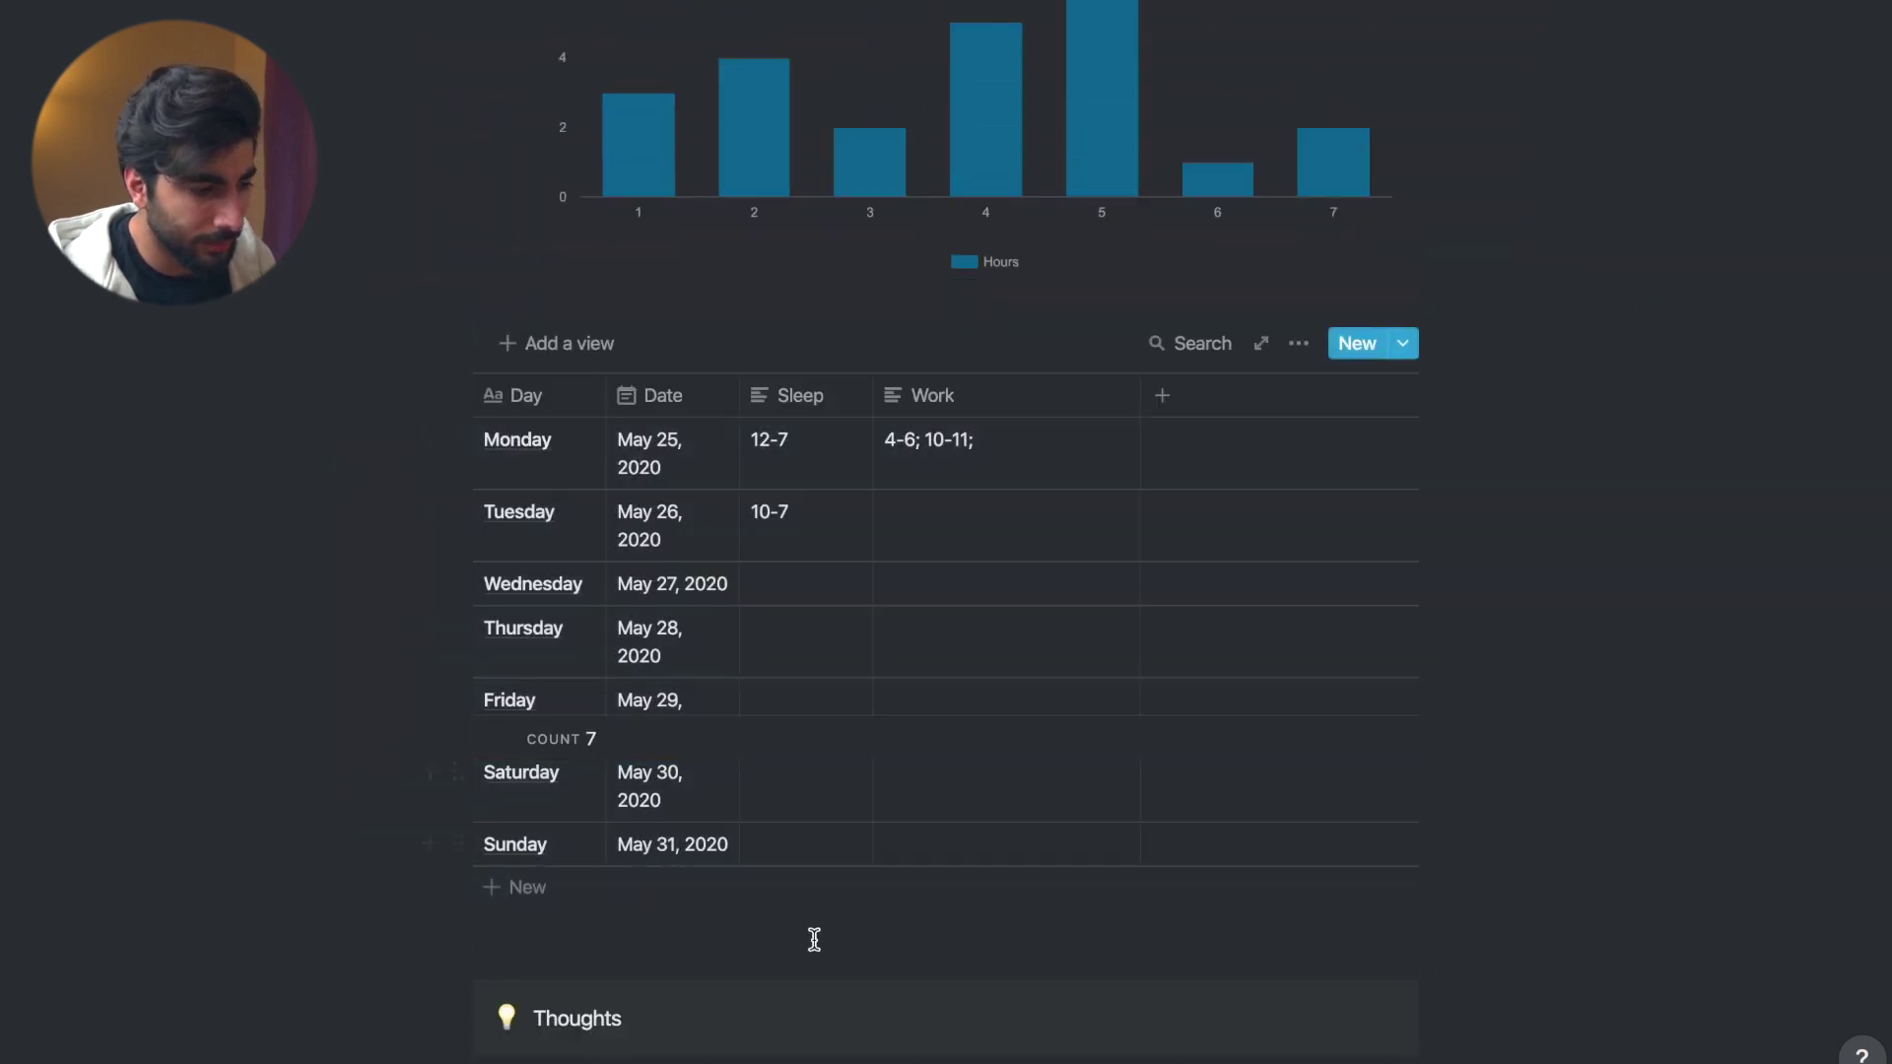
scroll(694, 979, "down", 6)
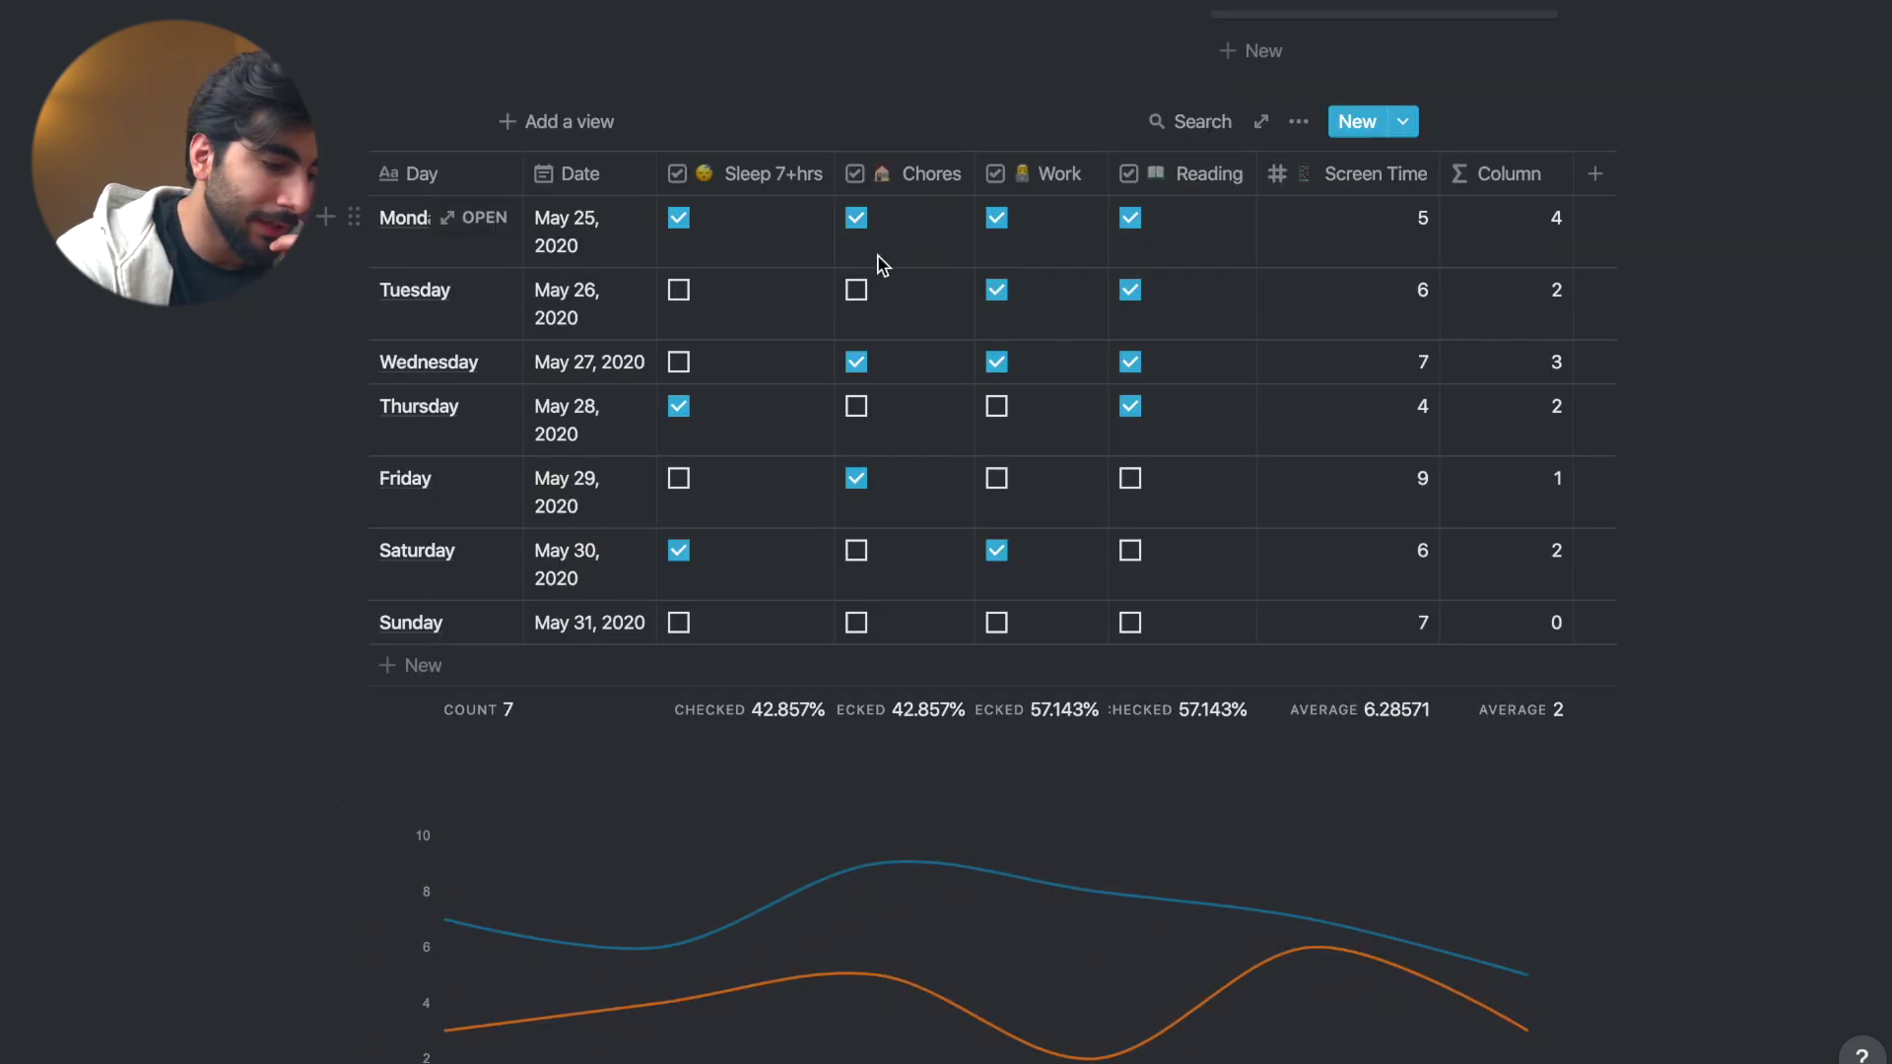
scroll(880, 264, "down", 7)
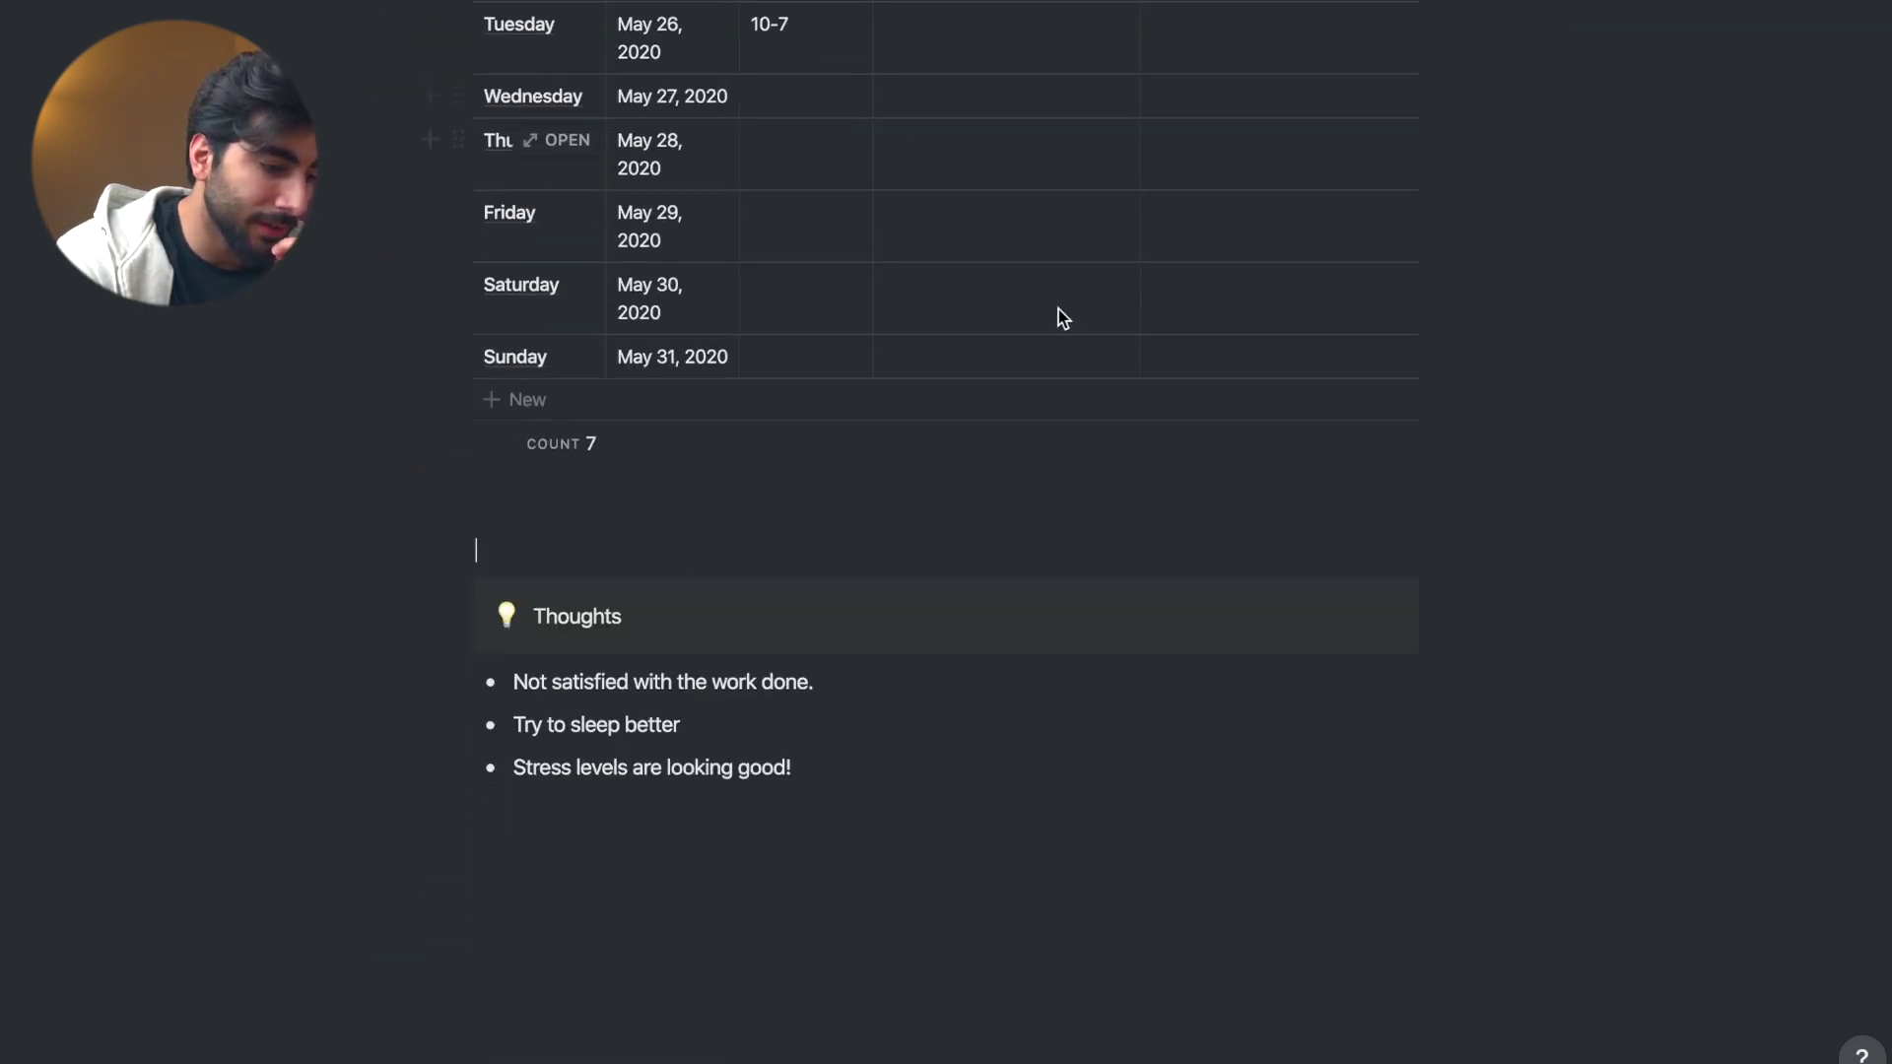
scroll(1074, 296, "up", 5)
scroll(1084, 265, "up", 5)
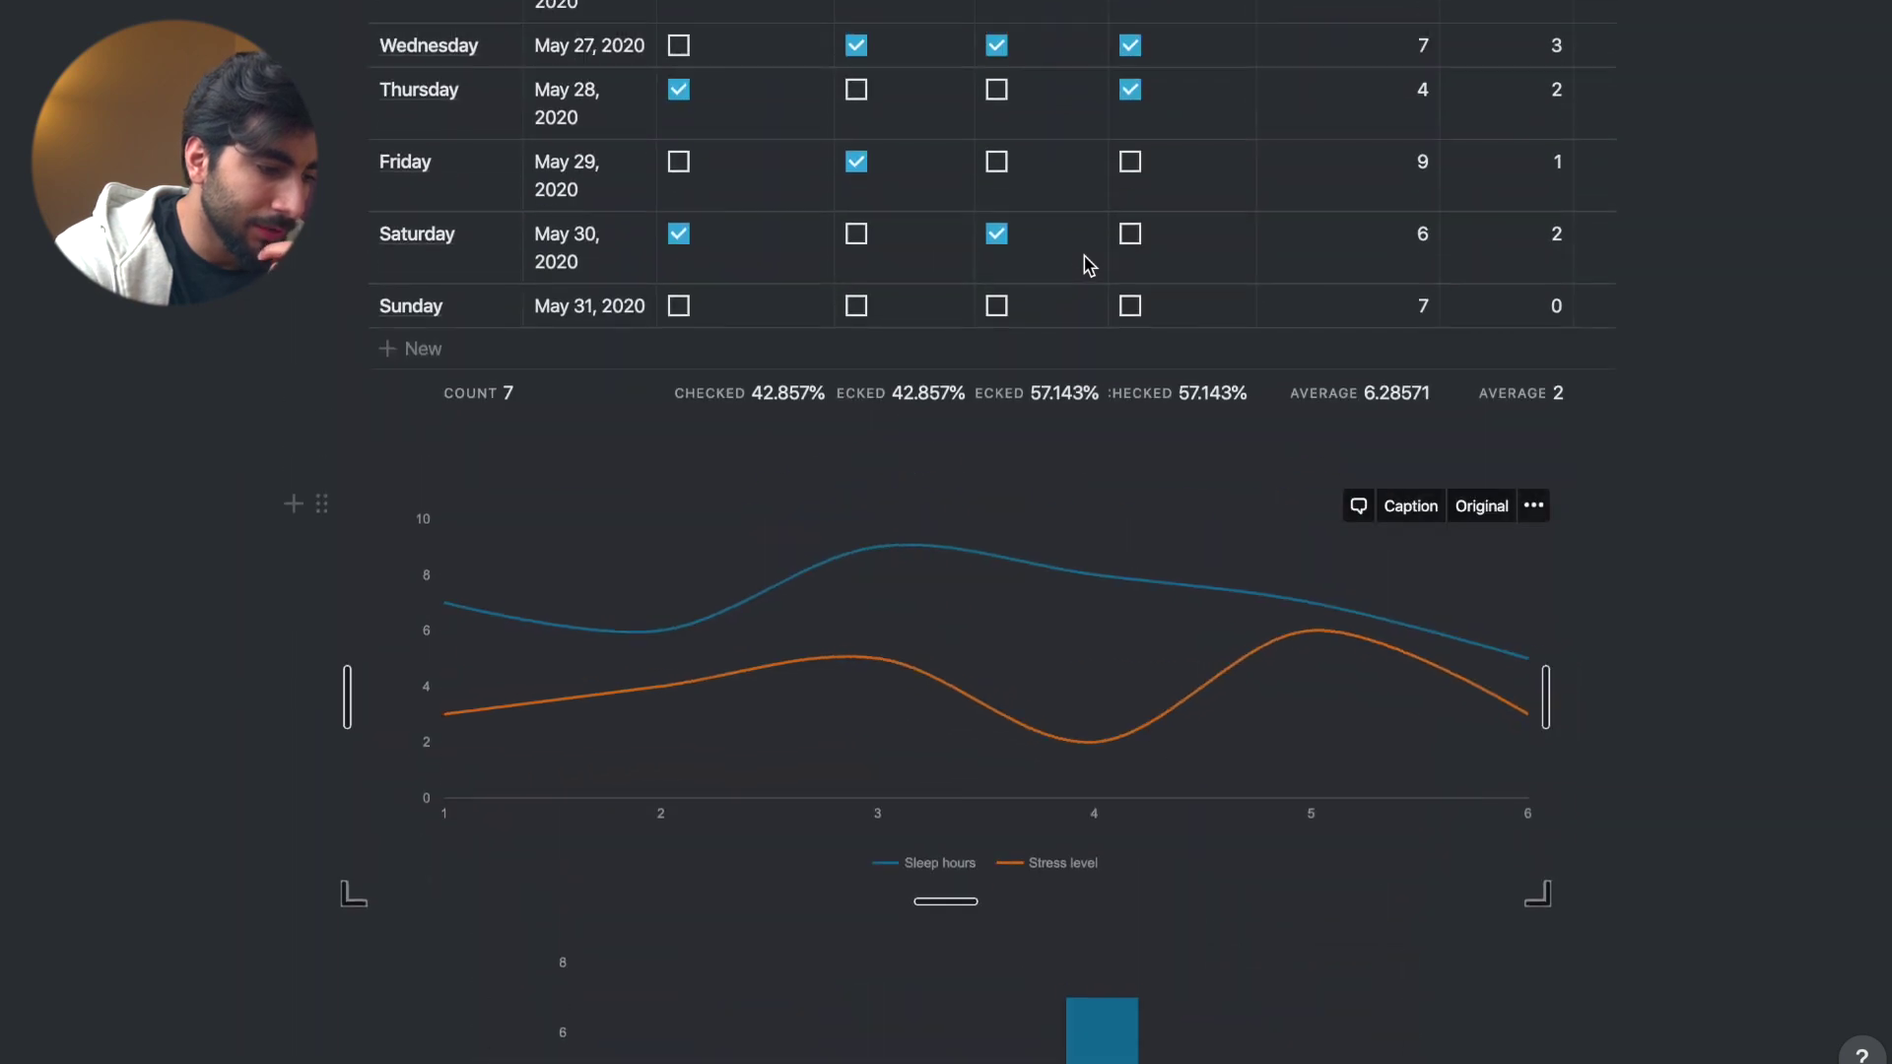
scroll(1103, 281, "up", 1)
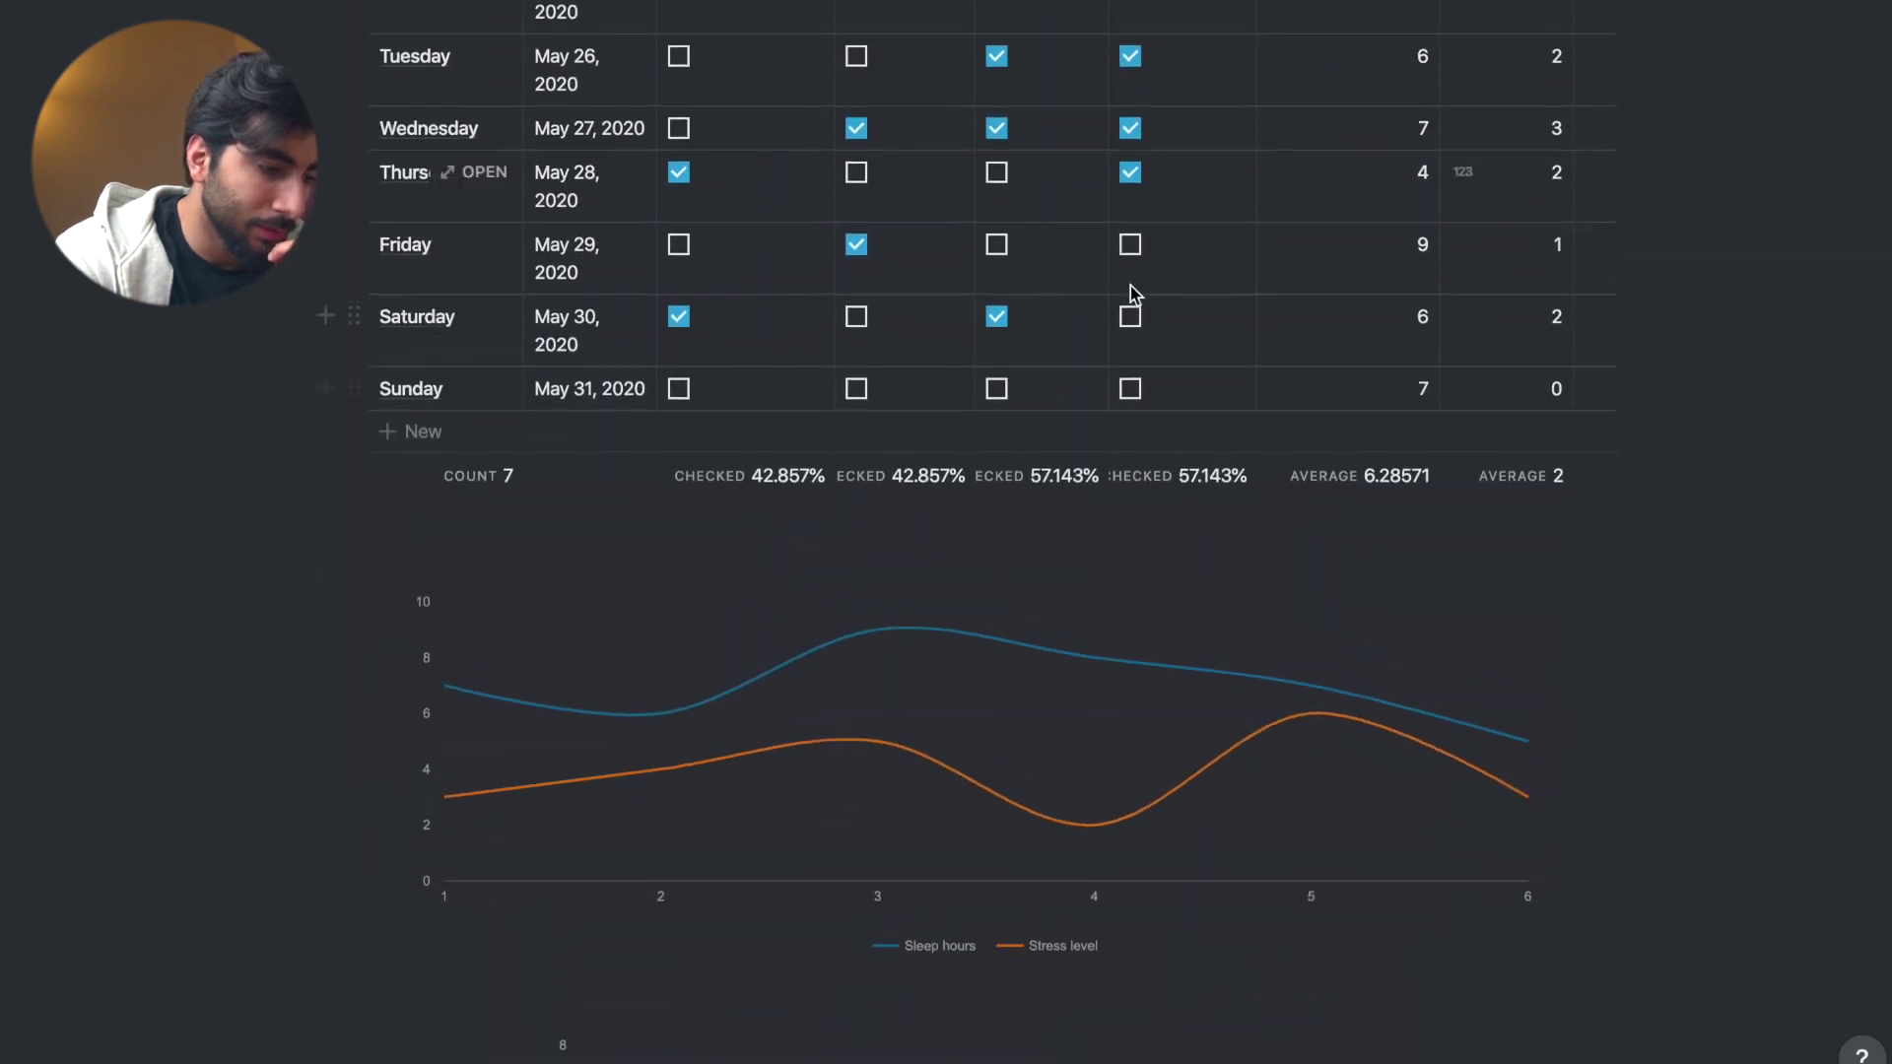
scroll(979, 168, "up", 7)
scroll(1301, 549, "down", 3)
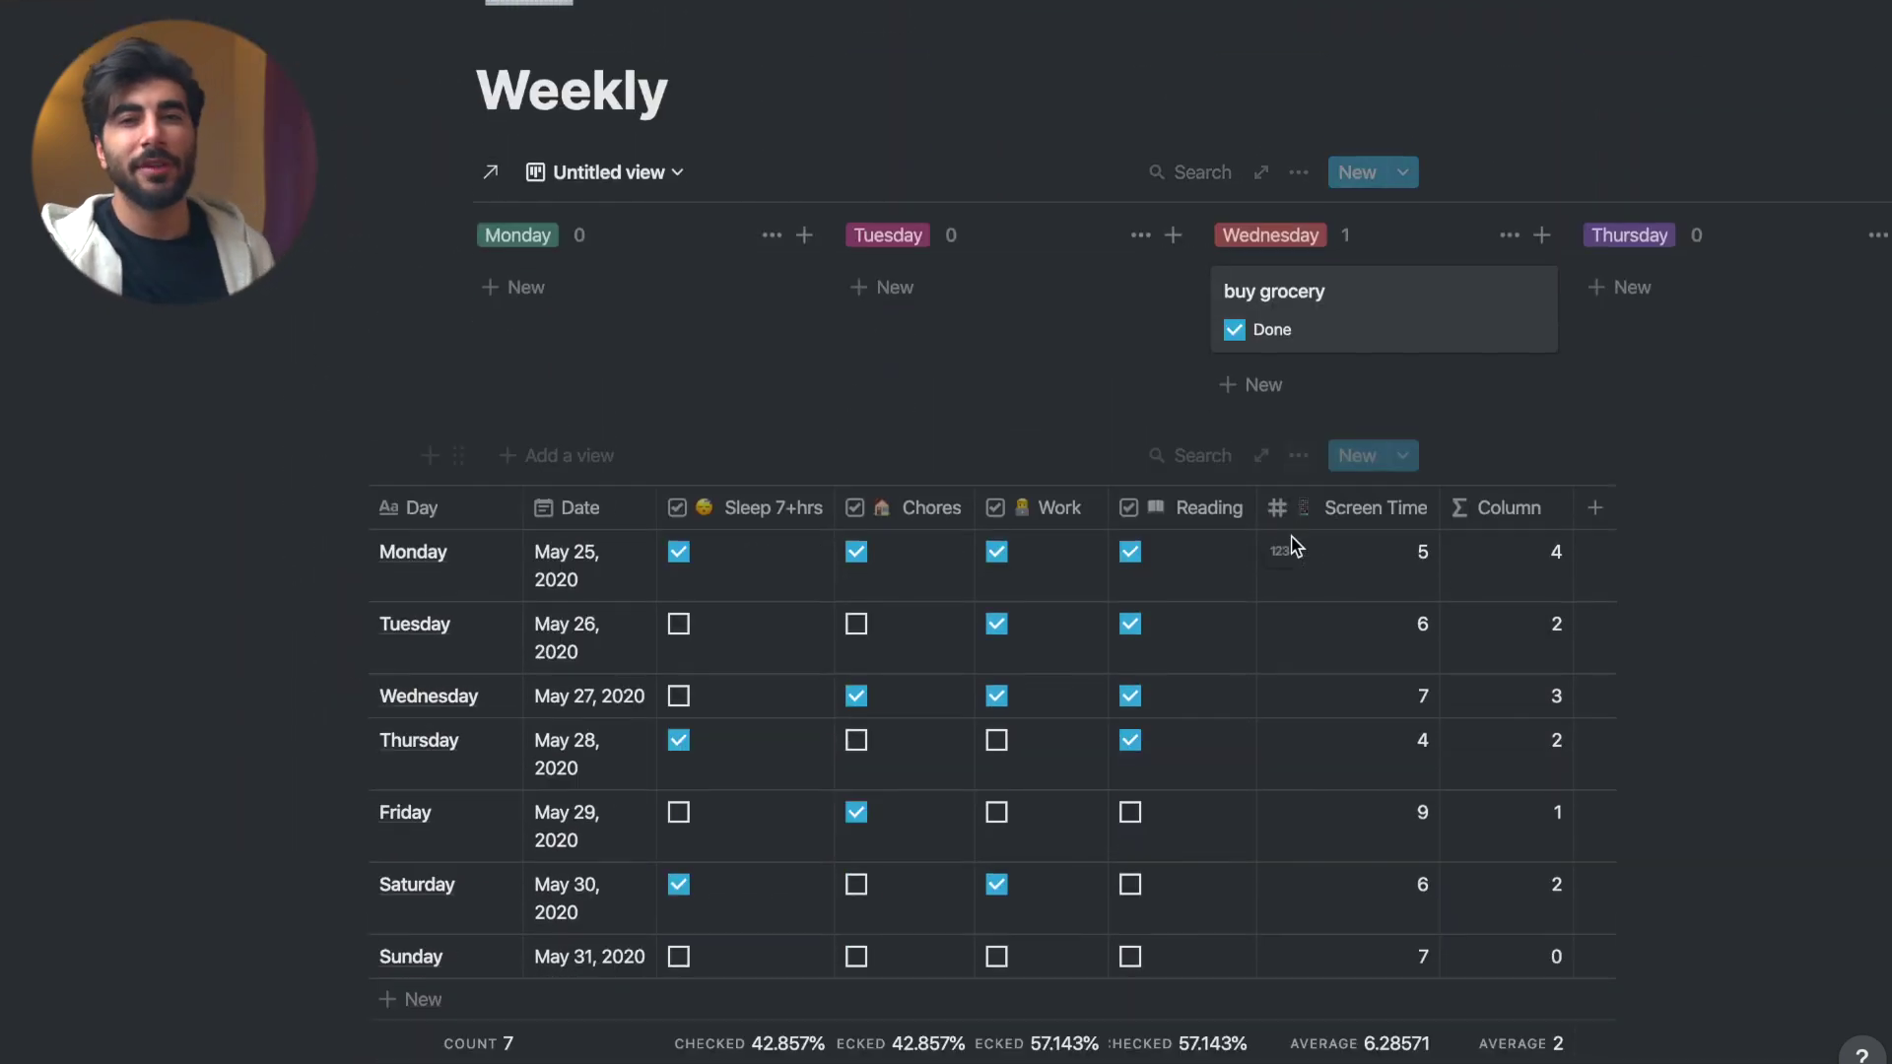
scroll(1482, 920, "down", 7)
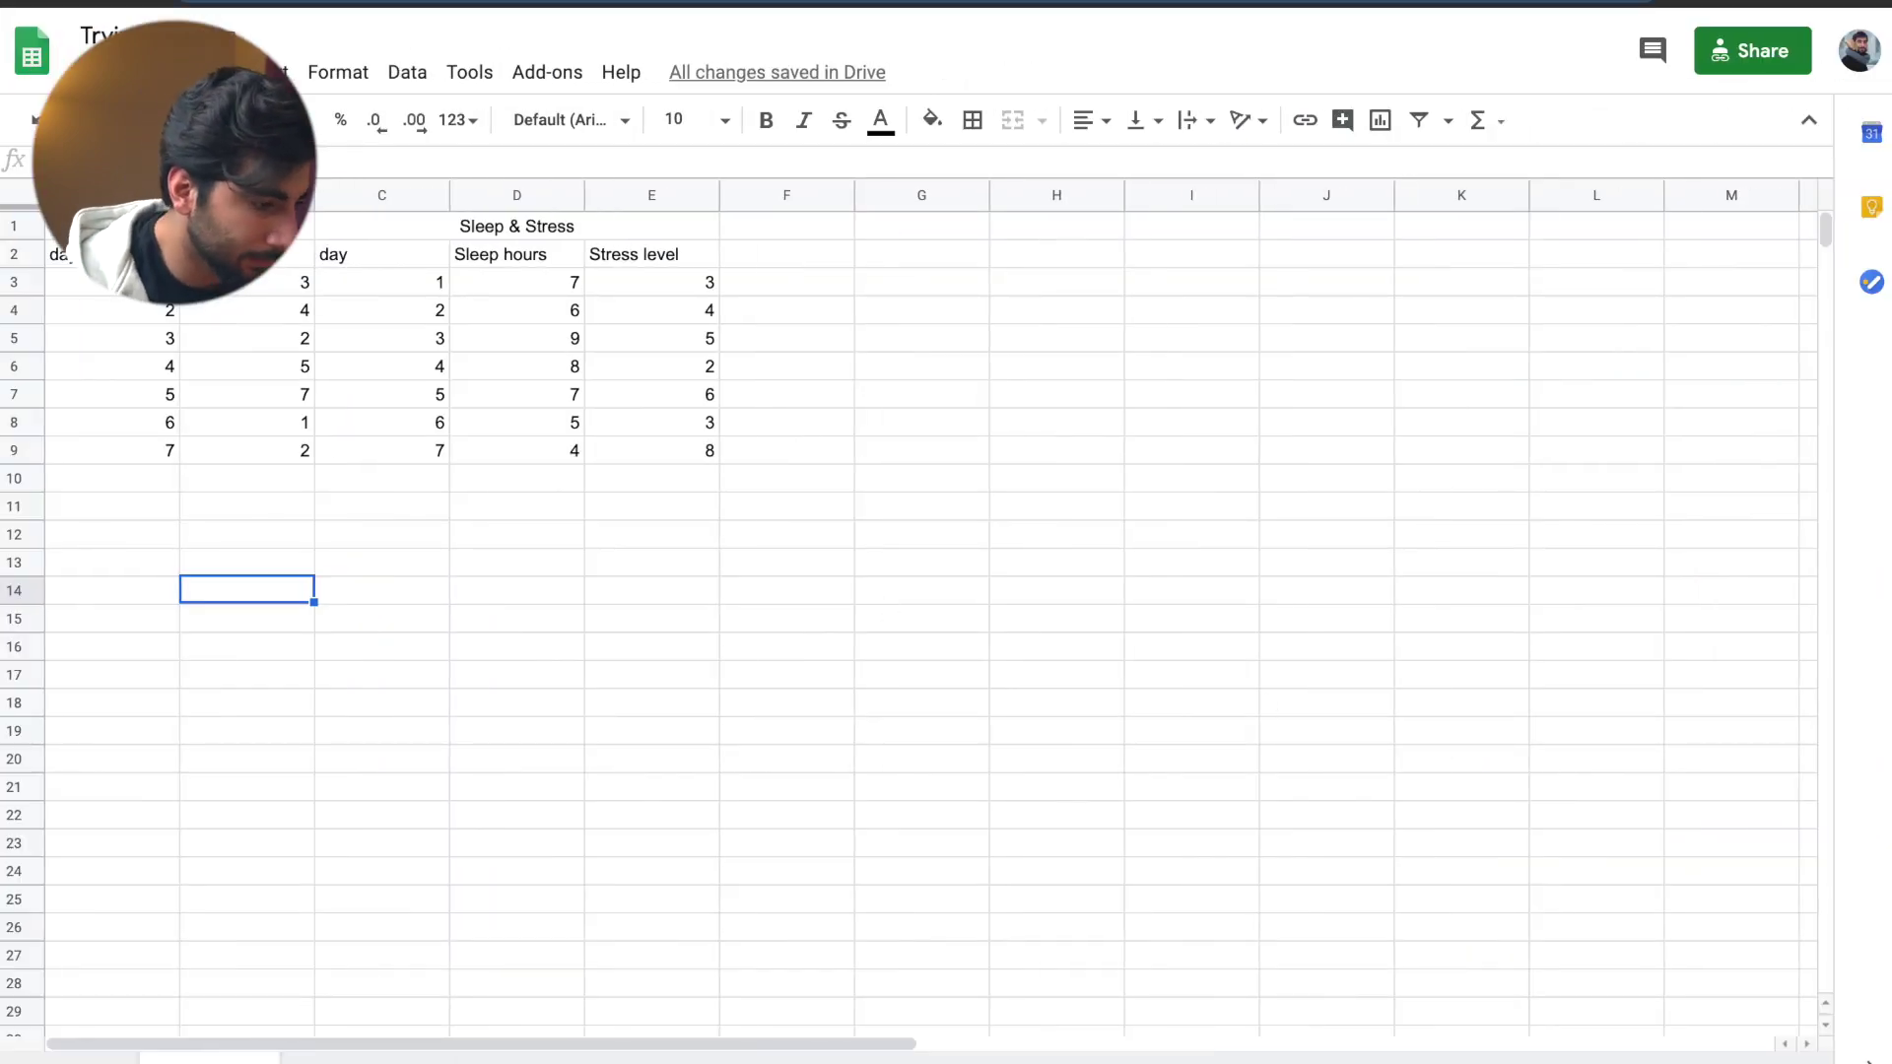
- Copy the day and hours data A2:B9 into columns F and G
left_click_drag(68, 255, 228, 457)
key("ctrl+c")
left_click(811, 262)
key("ctrl+v")
- Merge F1:G1 into a centered 'Day' header
left_click_drag(789, 225, 921, 226)
left_click(1013, 119)
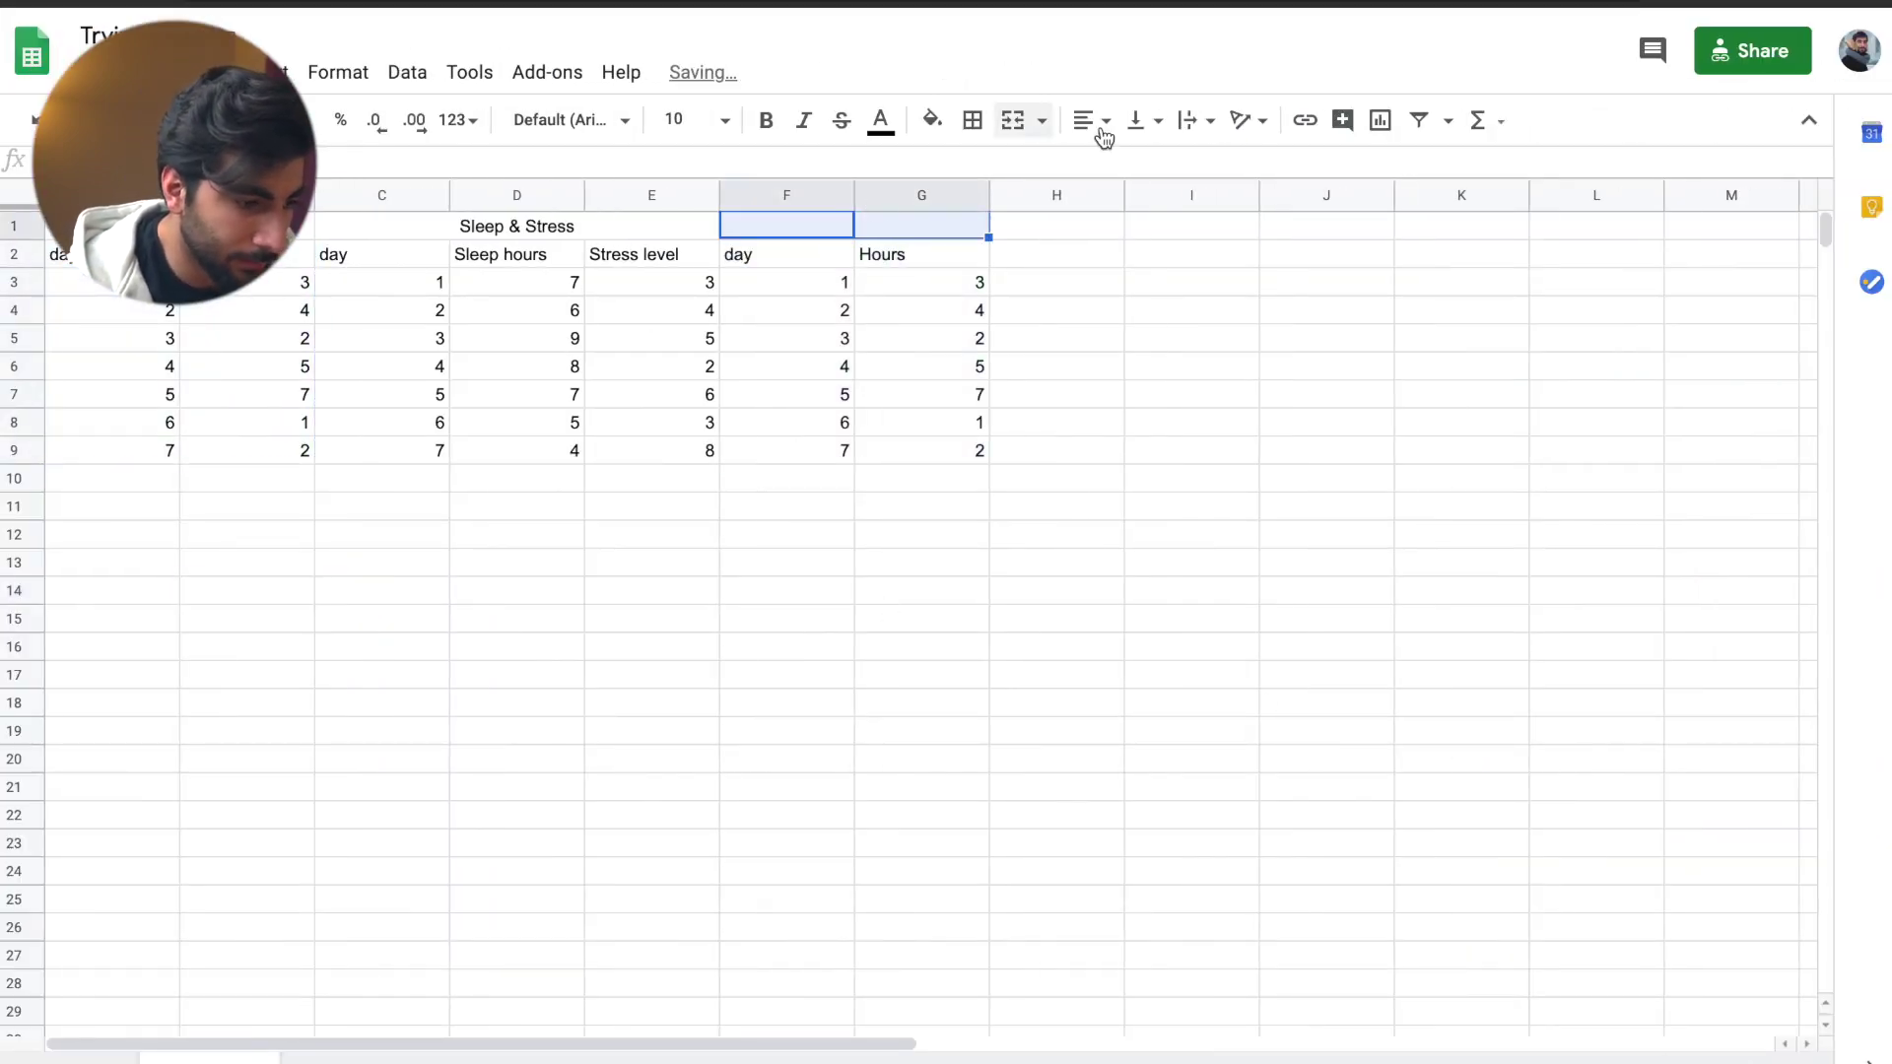
left_click(1105, 119)
left_click(1120, 163)
type("Day")
left_click(969, 284)
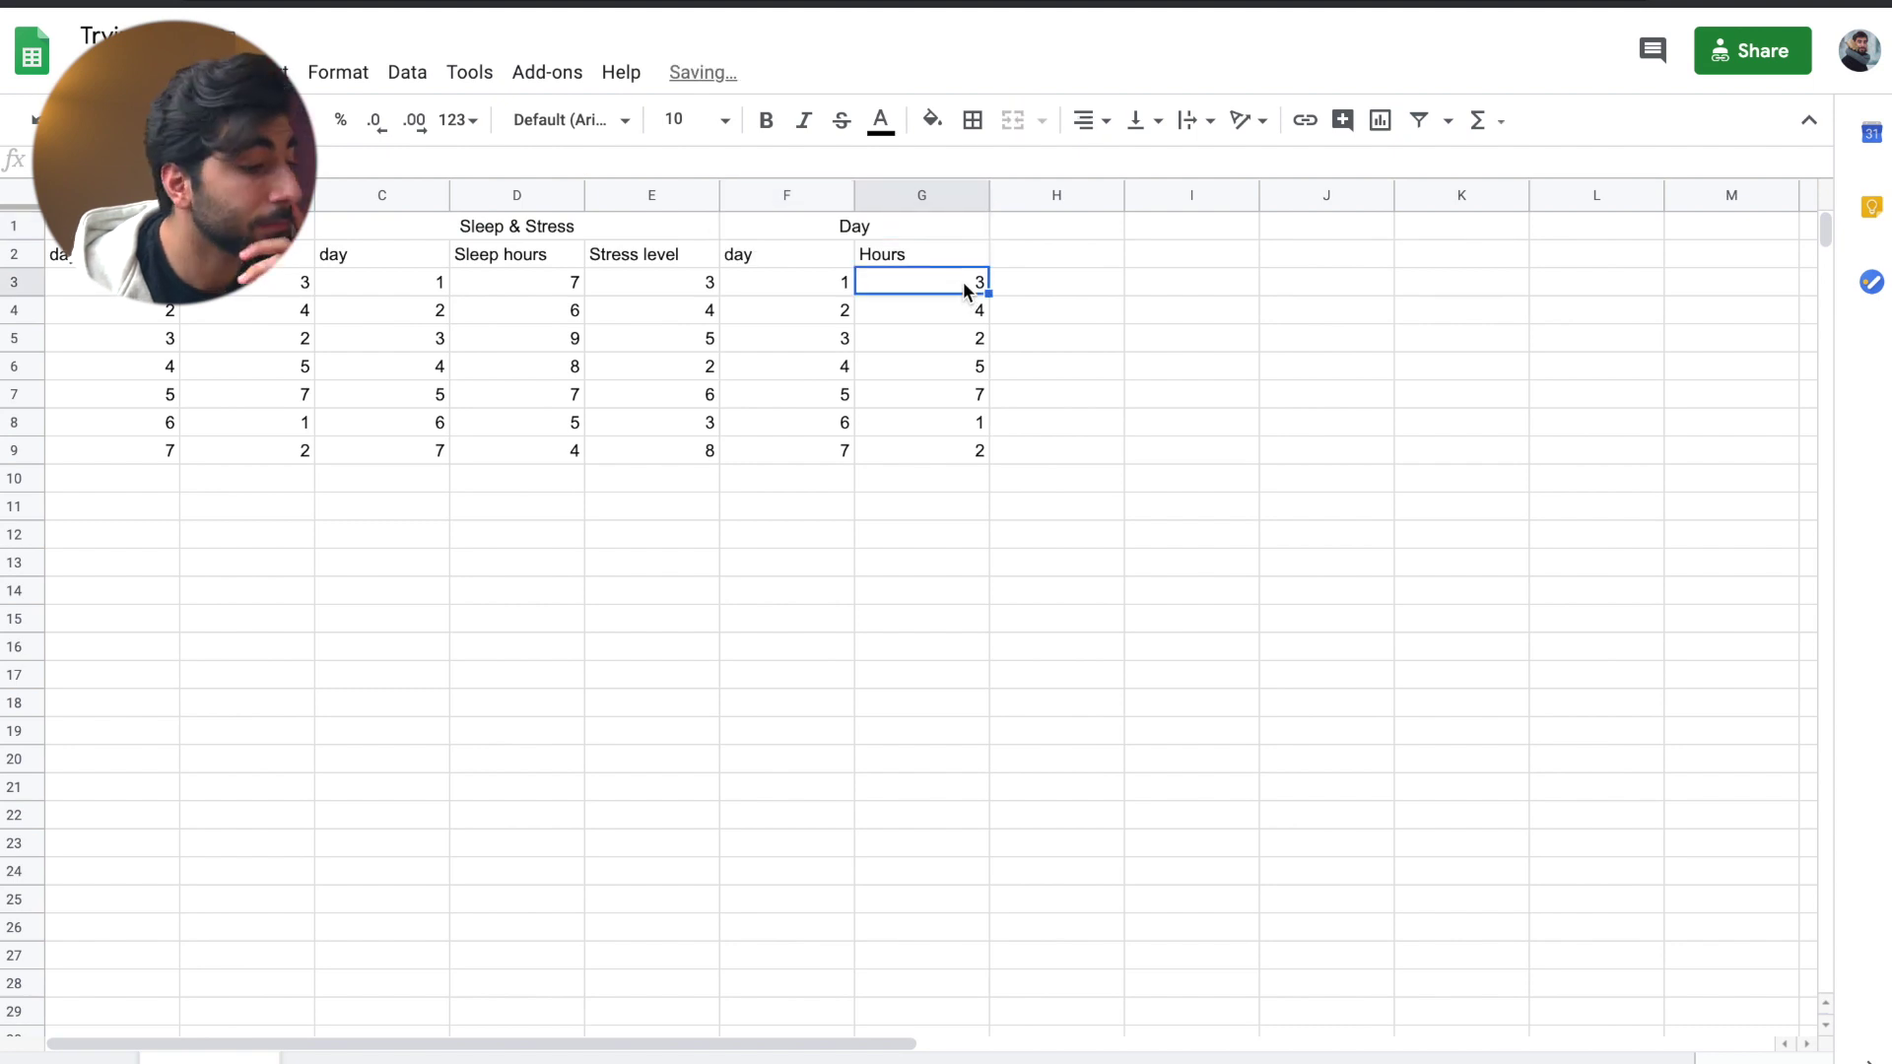
left_click(833, 290)
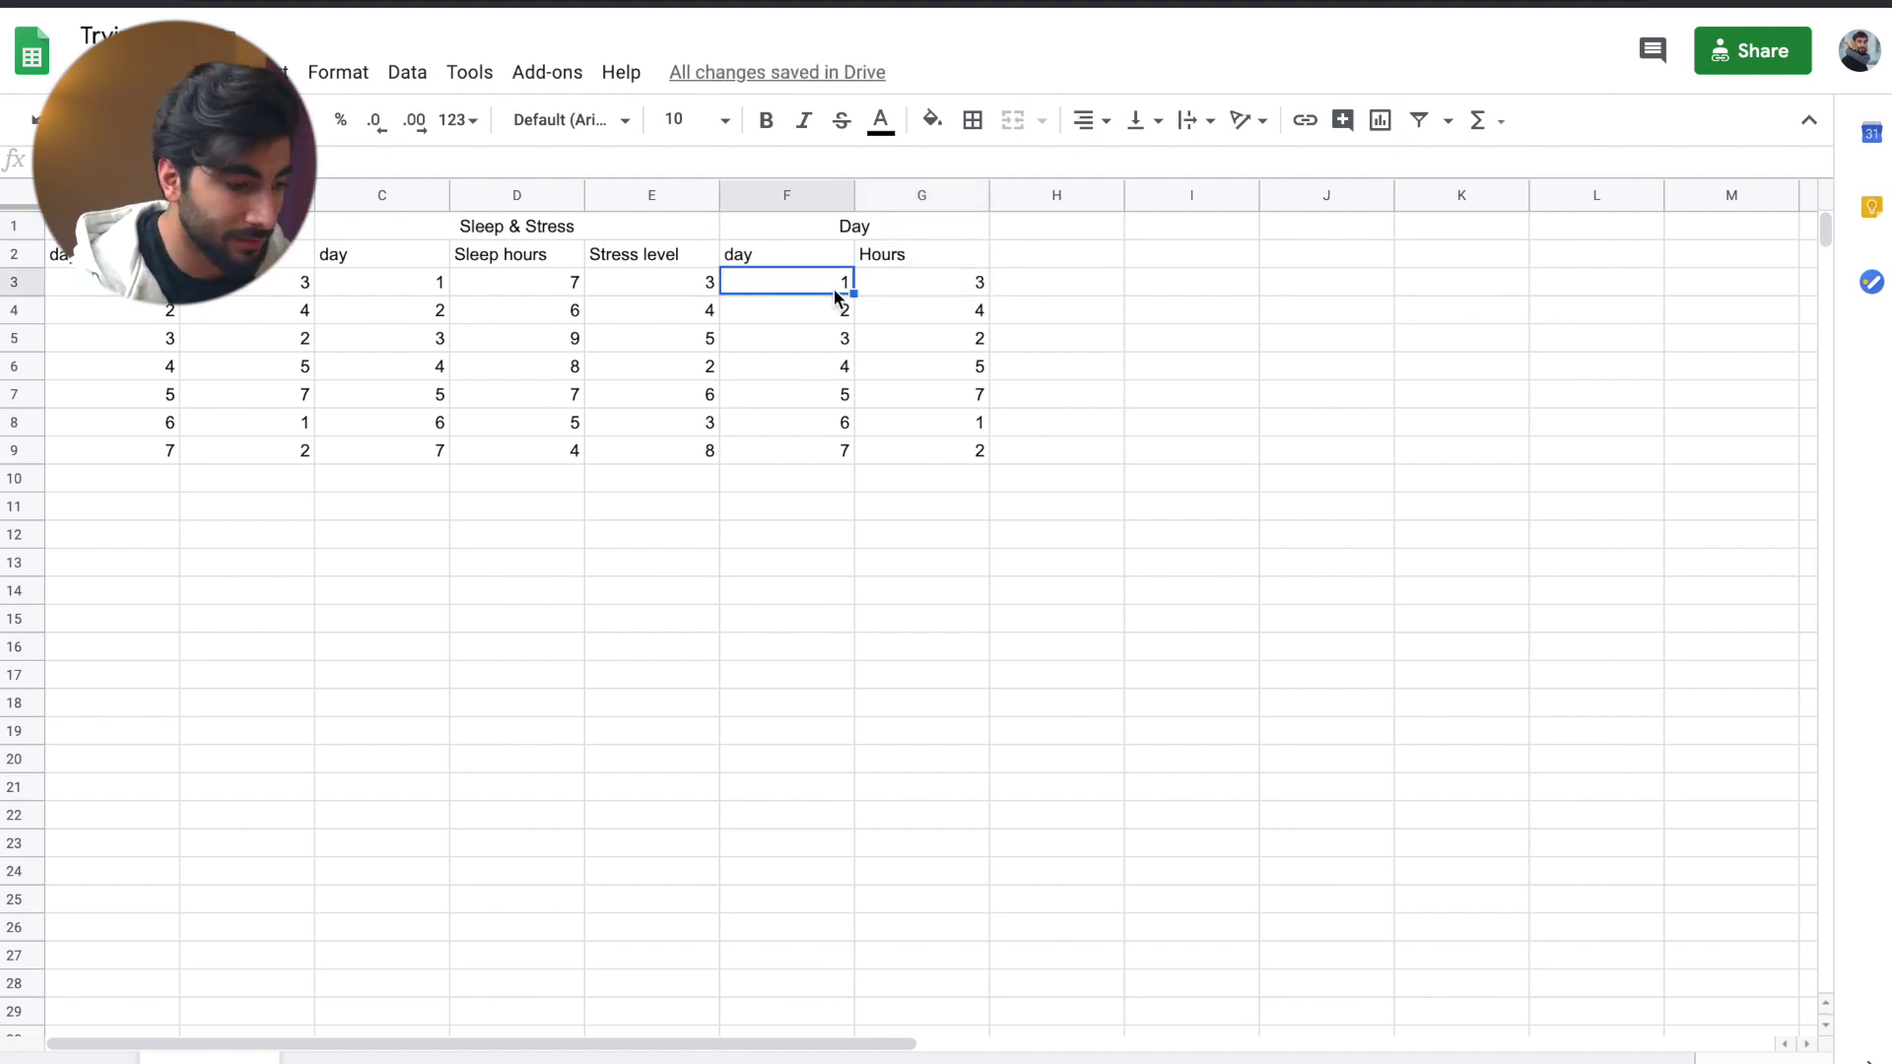
- Label F3:F5 Sleep, Work and Screen time, and clear the leftover cells F6:G9
type("Sleep")
key("Return")
type("Work")
key("Return")
type("Screem")
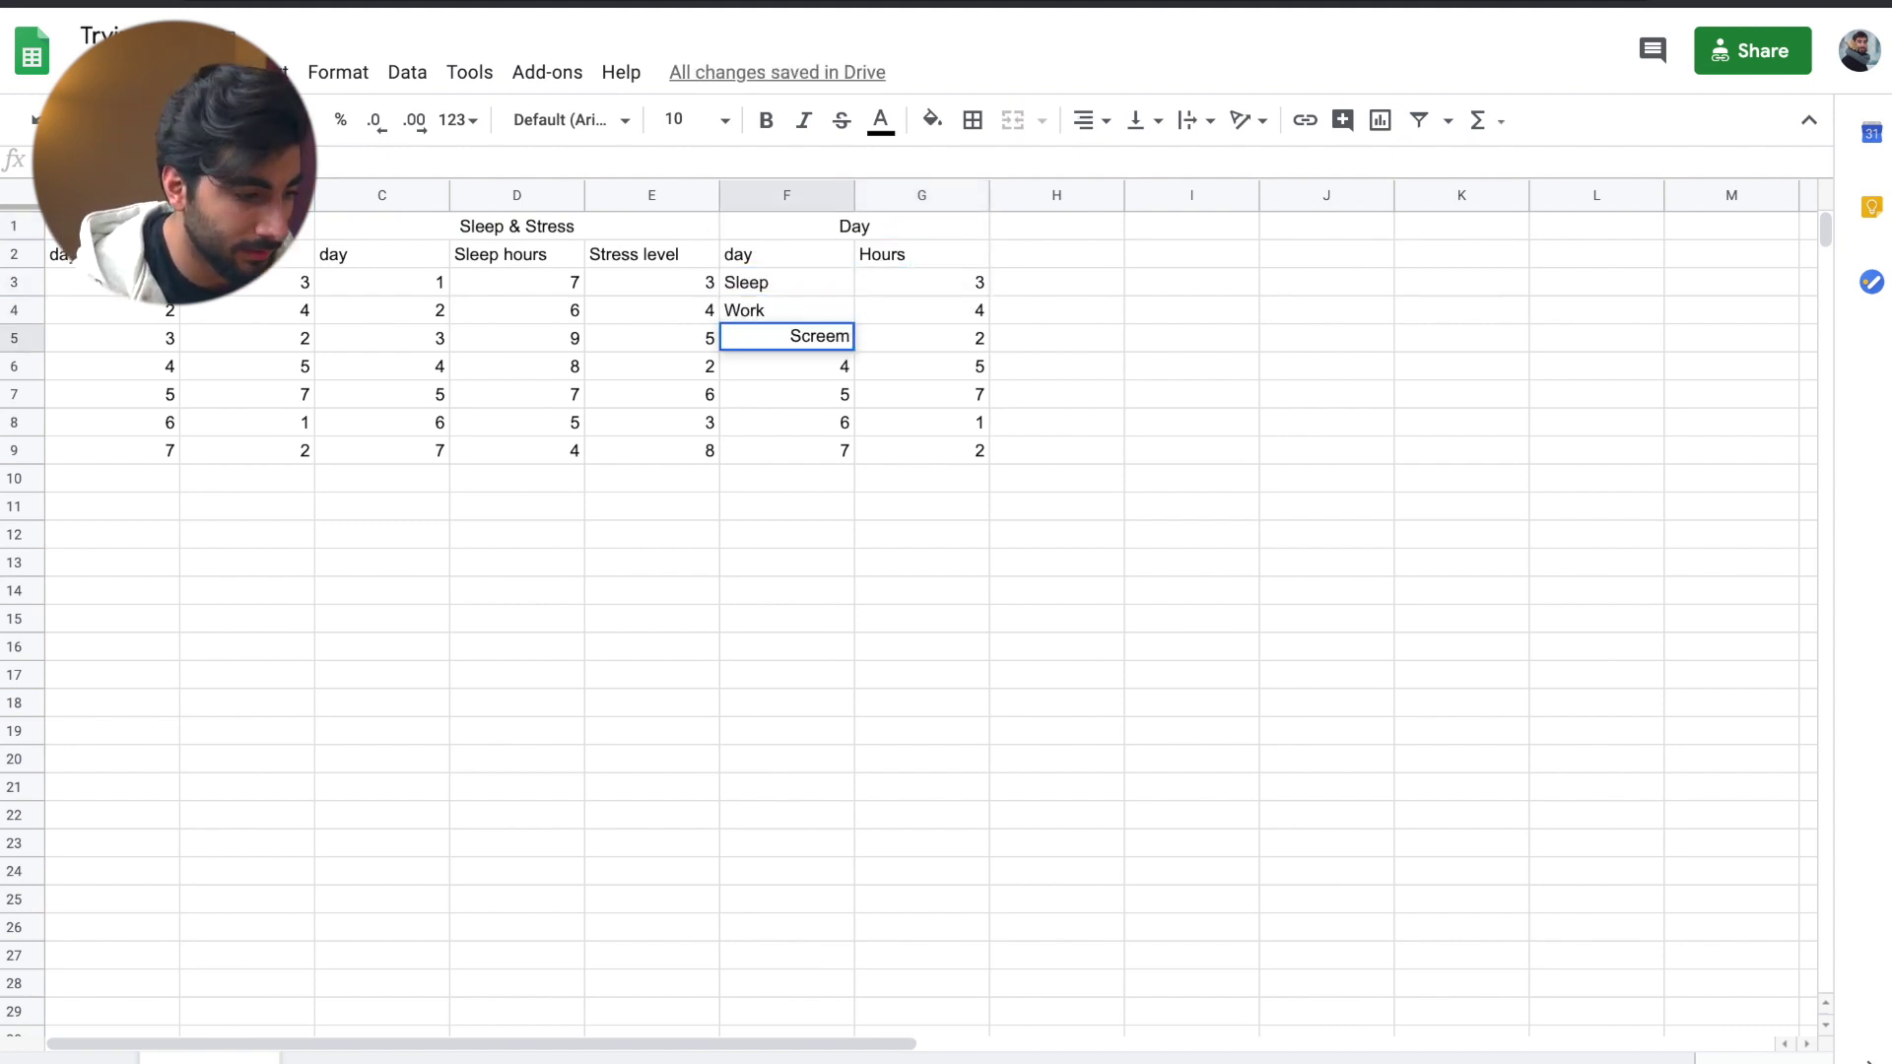
key("BackSpace")
type("n time")
left_click_drag(786, 451, 922, 366)
key("Delete")
- Enter 7, 5 and 6 hours for Sleep, Work and Screen time in G3:G5
left_click(921, 281)
type("7")
key("Return")
type("5")
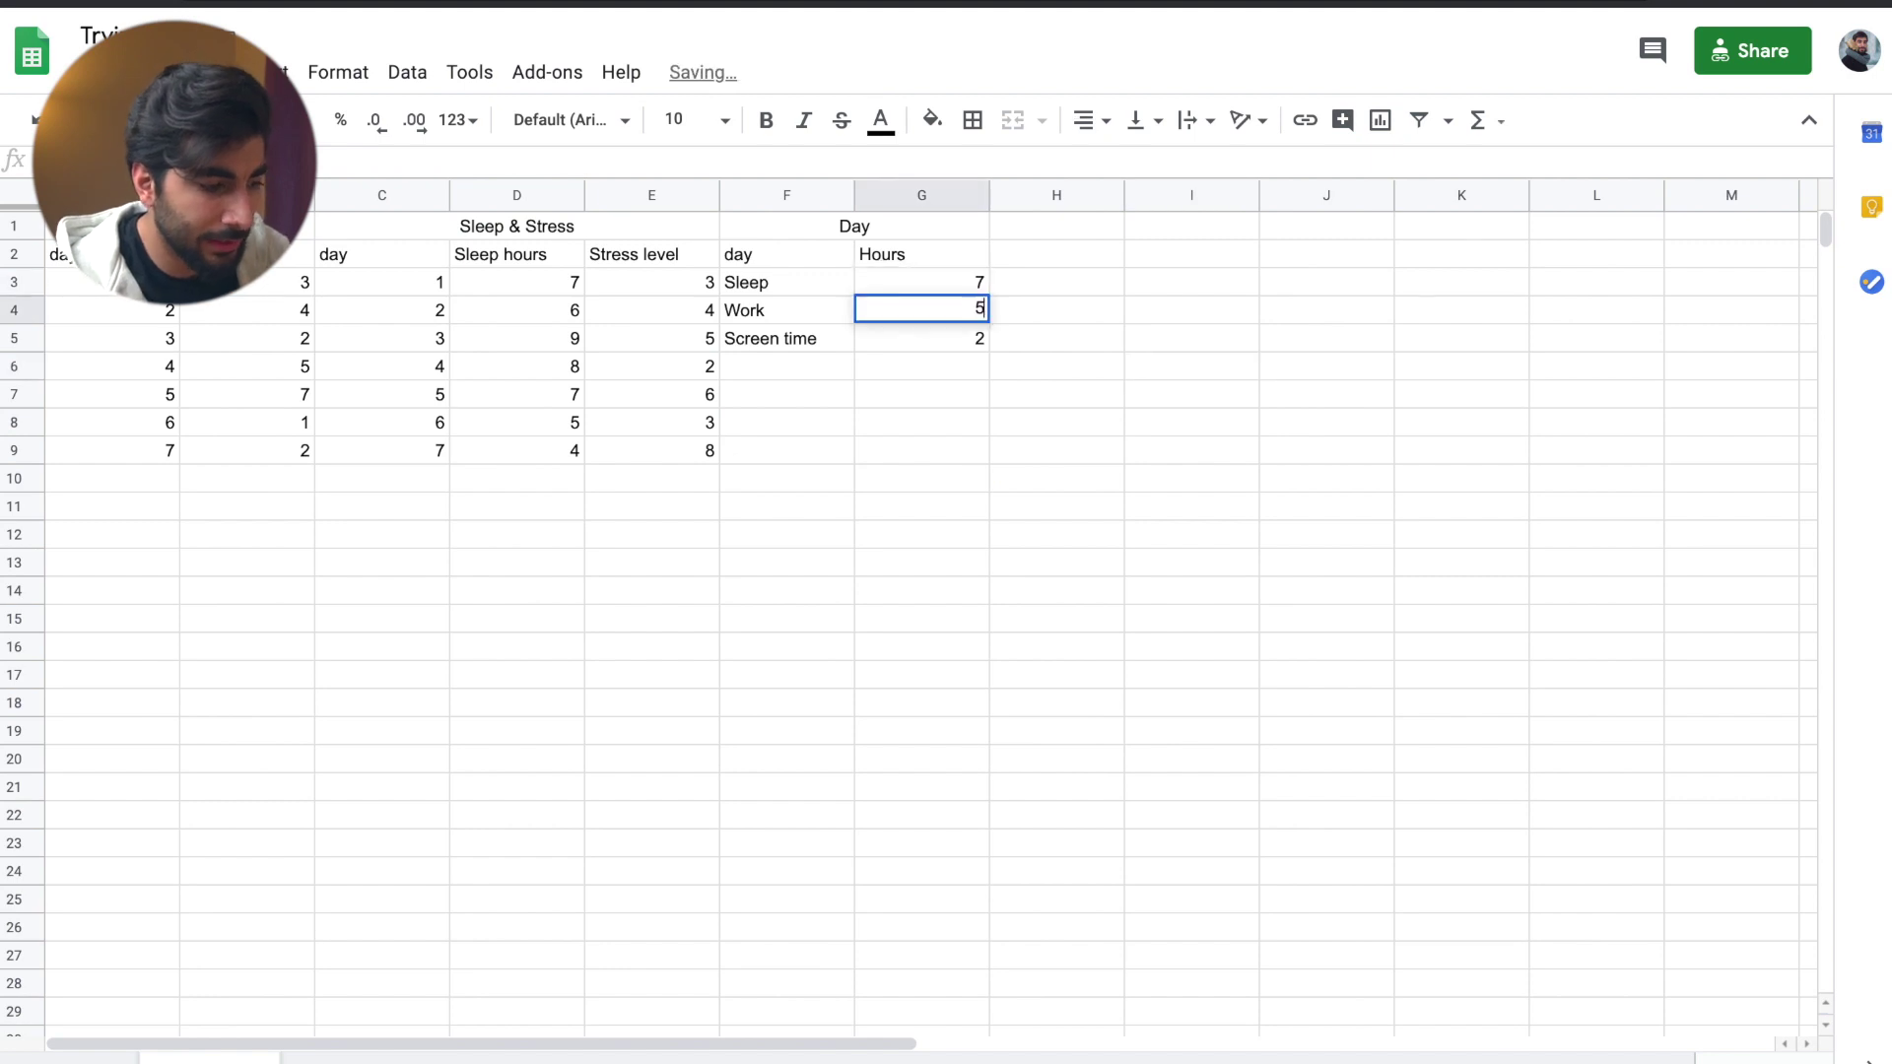
key("Return")
type("6")
left_click(922, 421)
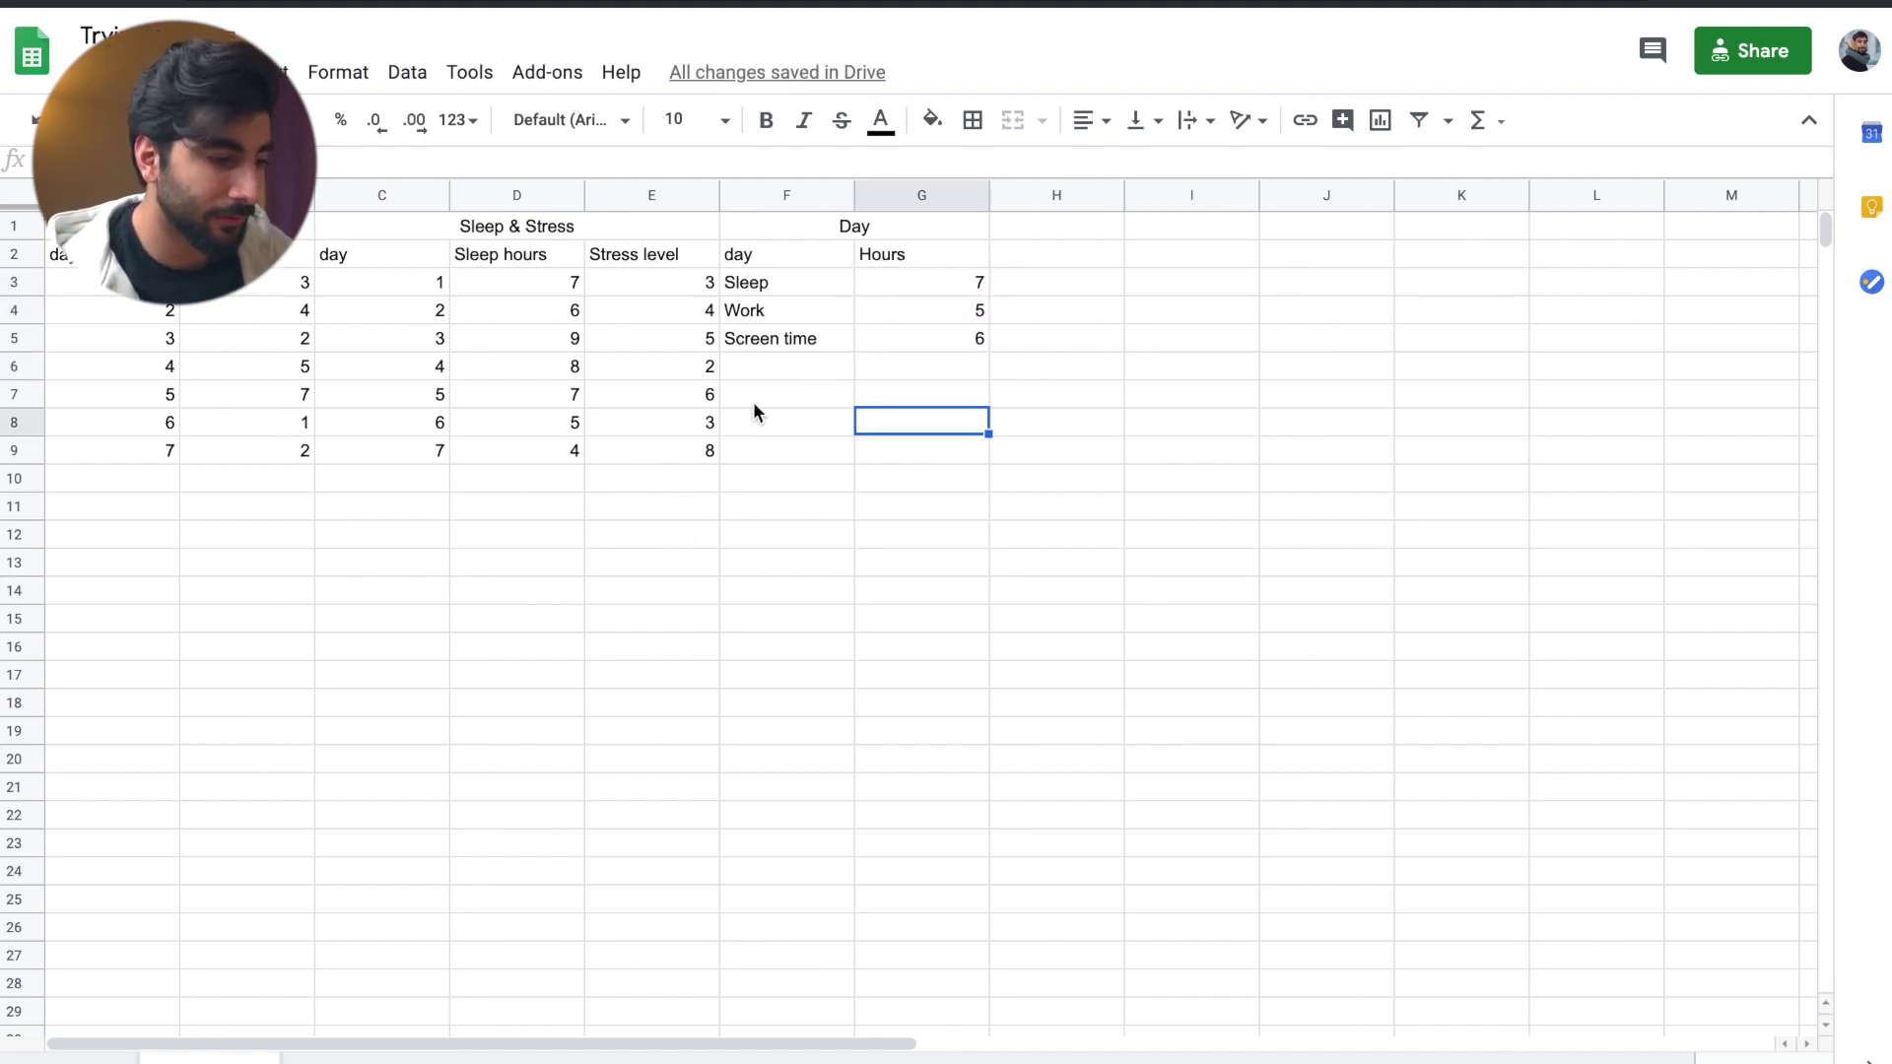
left_click(831, 371)
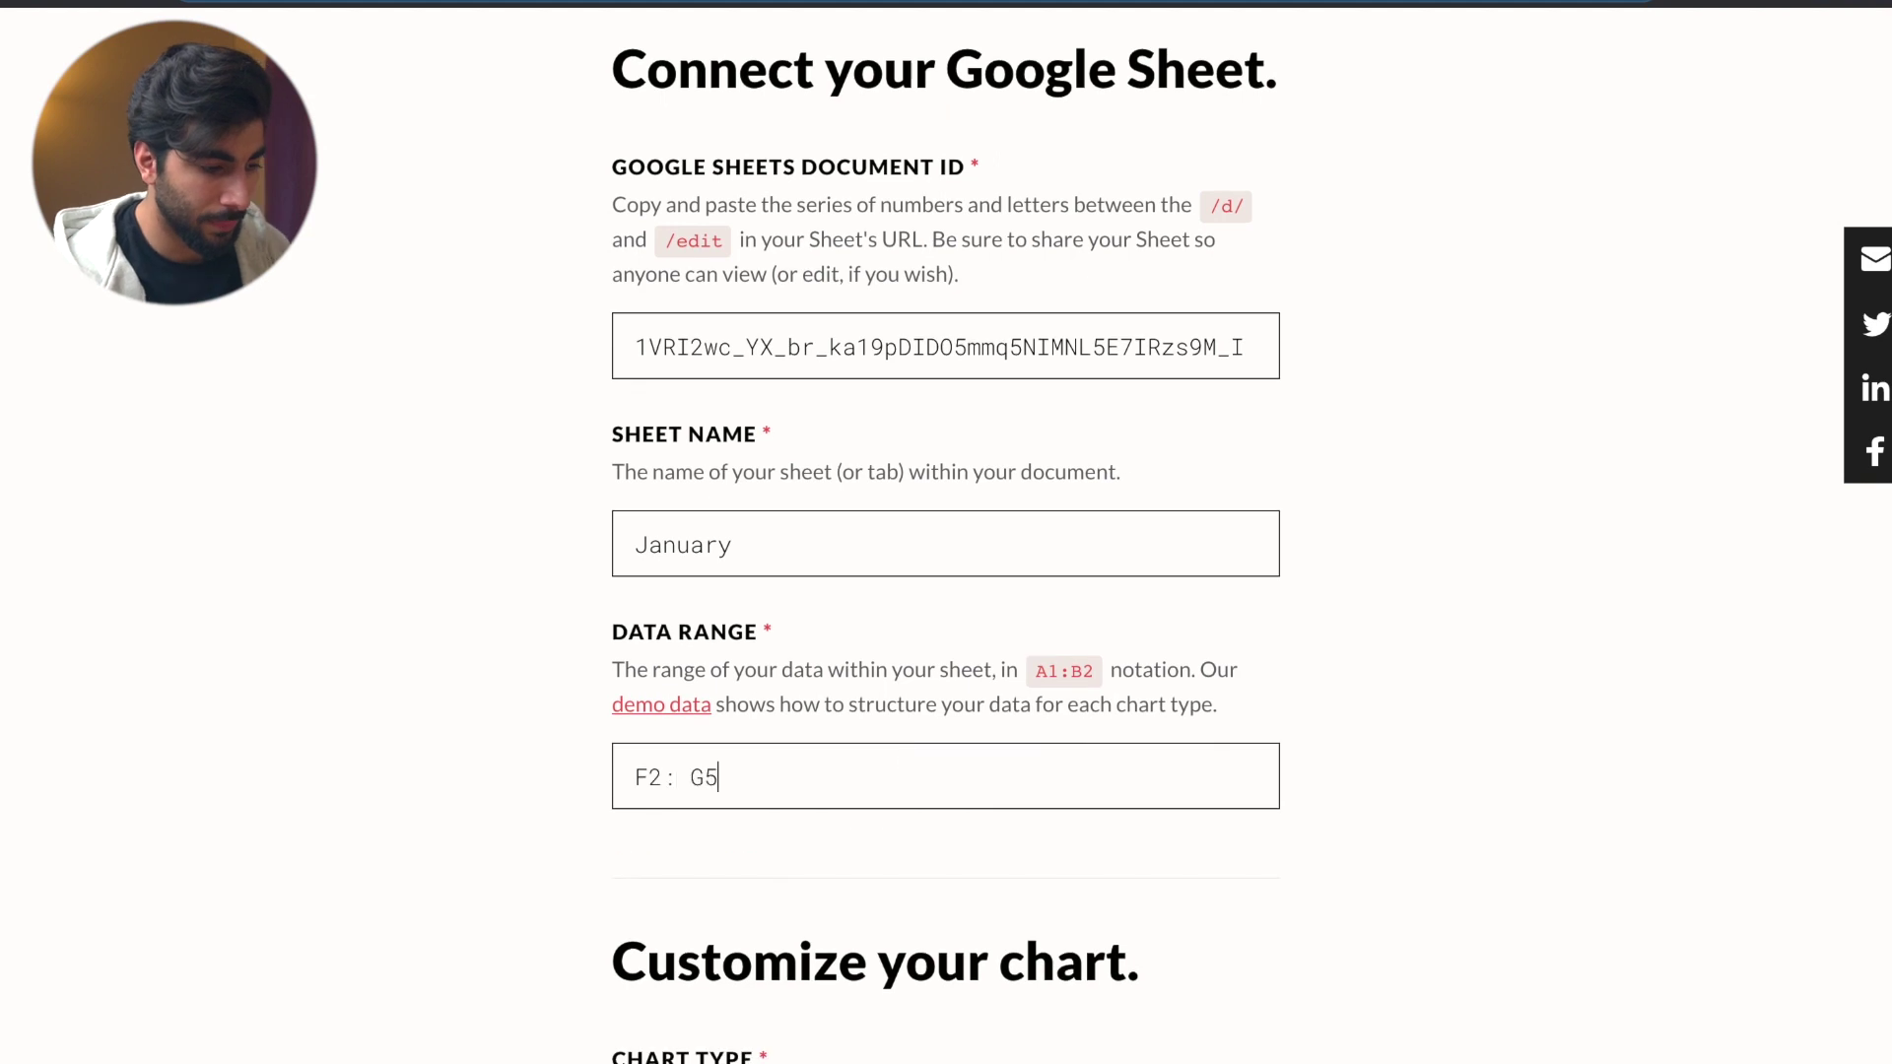
- Change the donut chart's third colour and embed its link in the page
scroll(946, 532, "down", 12)
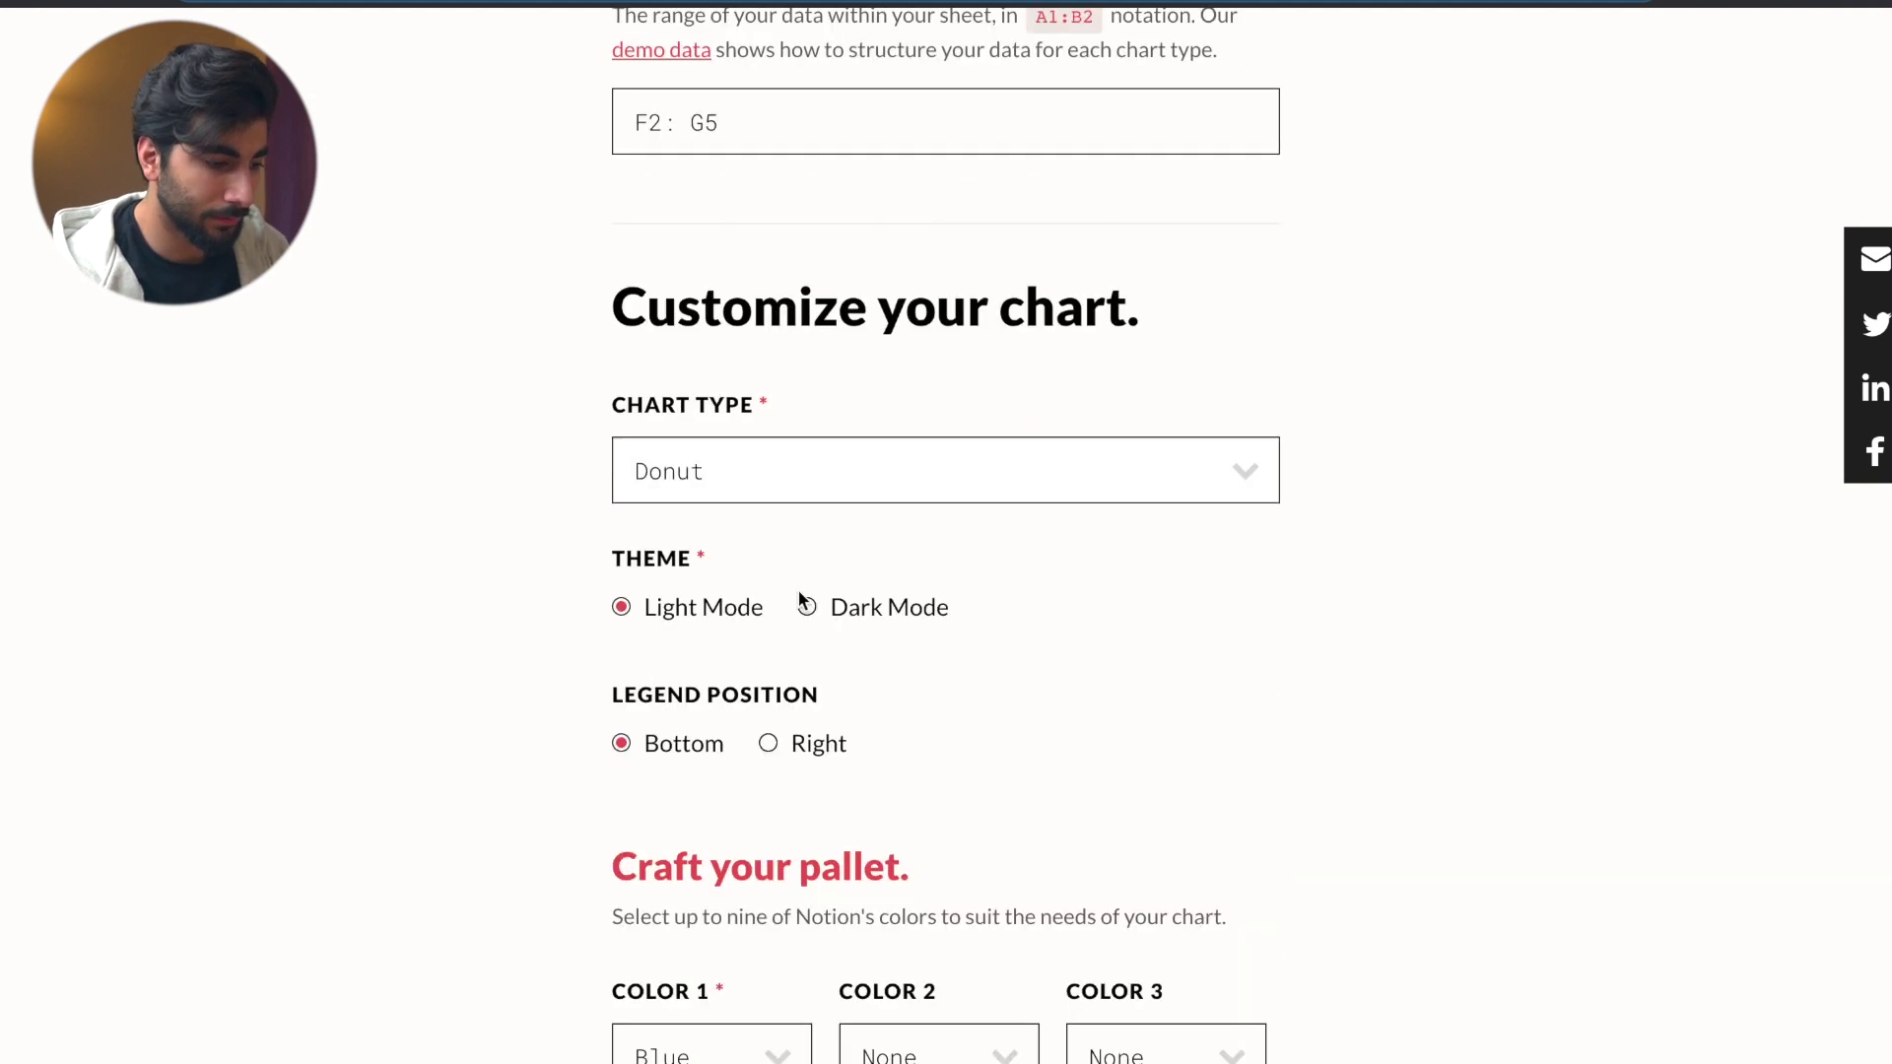
left_click(1166, 449)
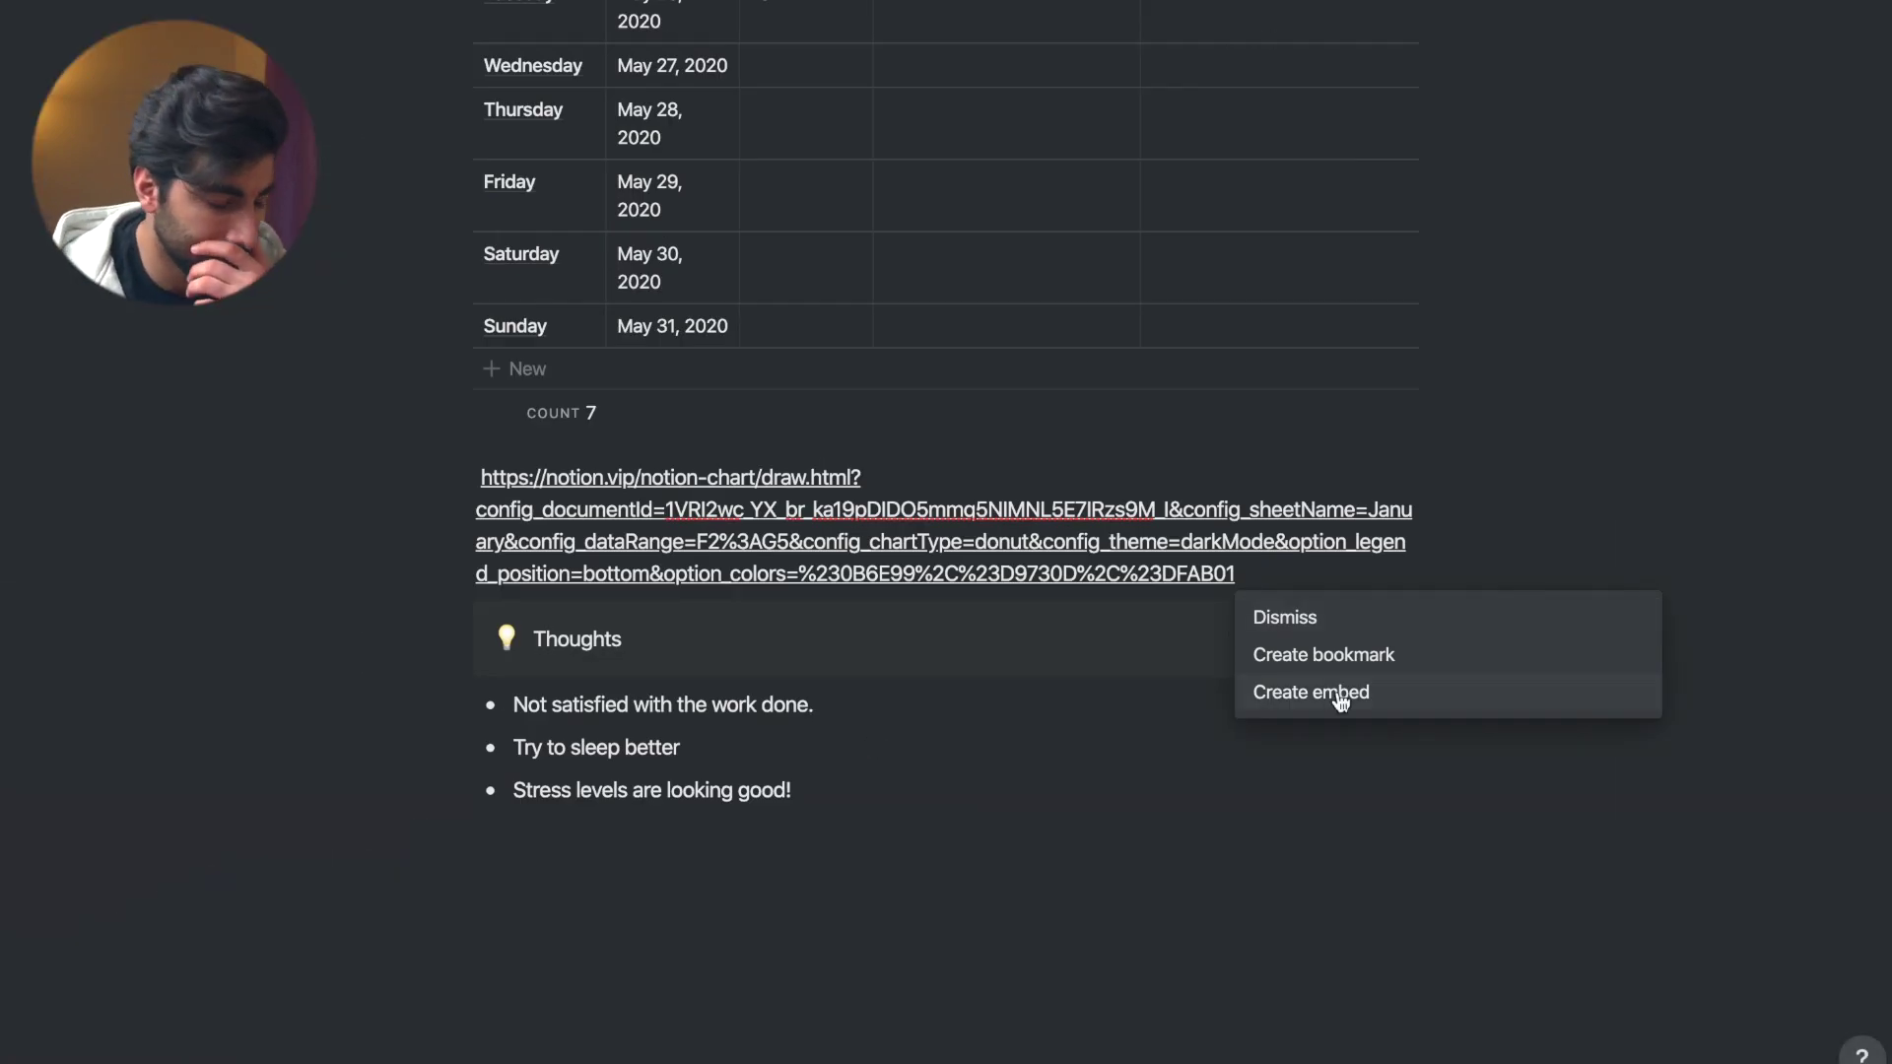
left_click(1330, 690)
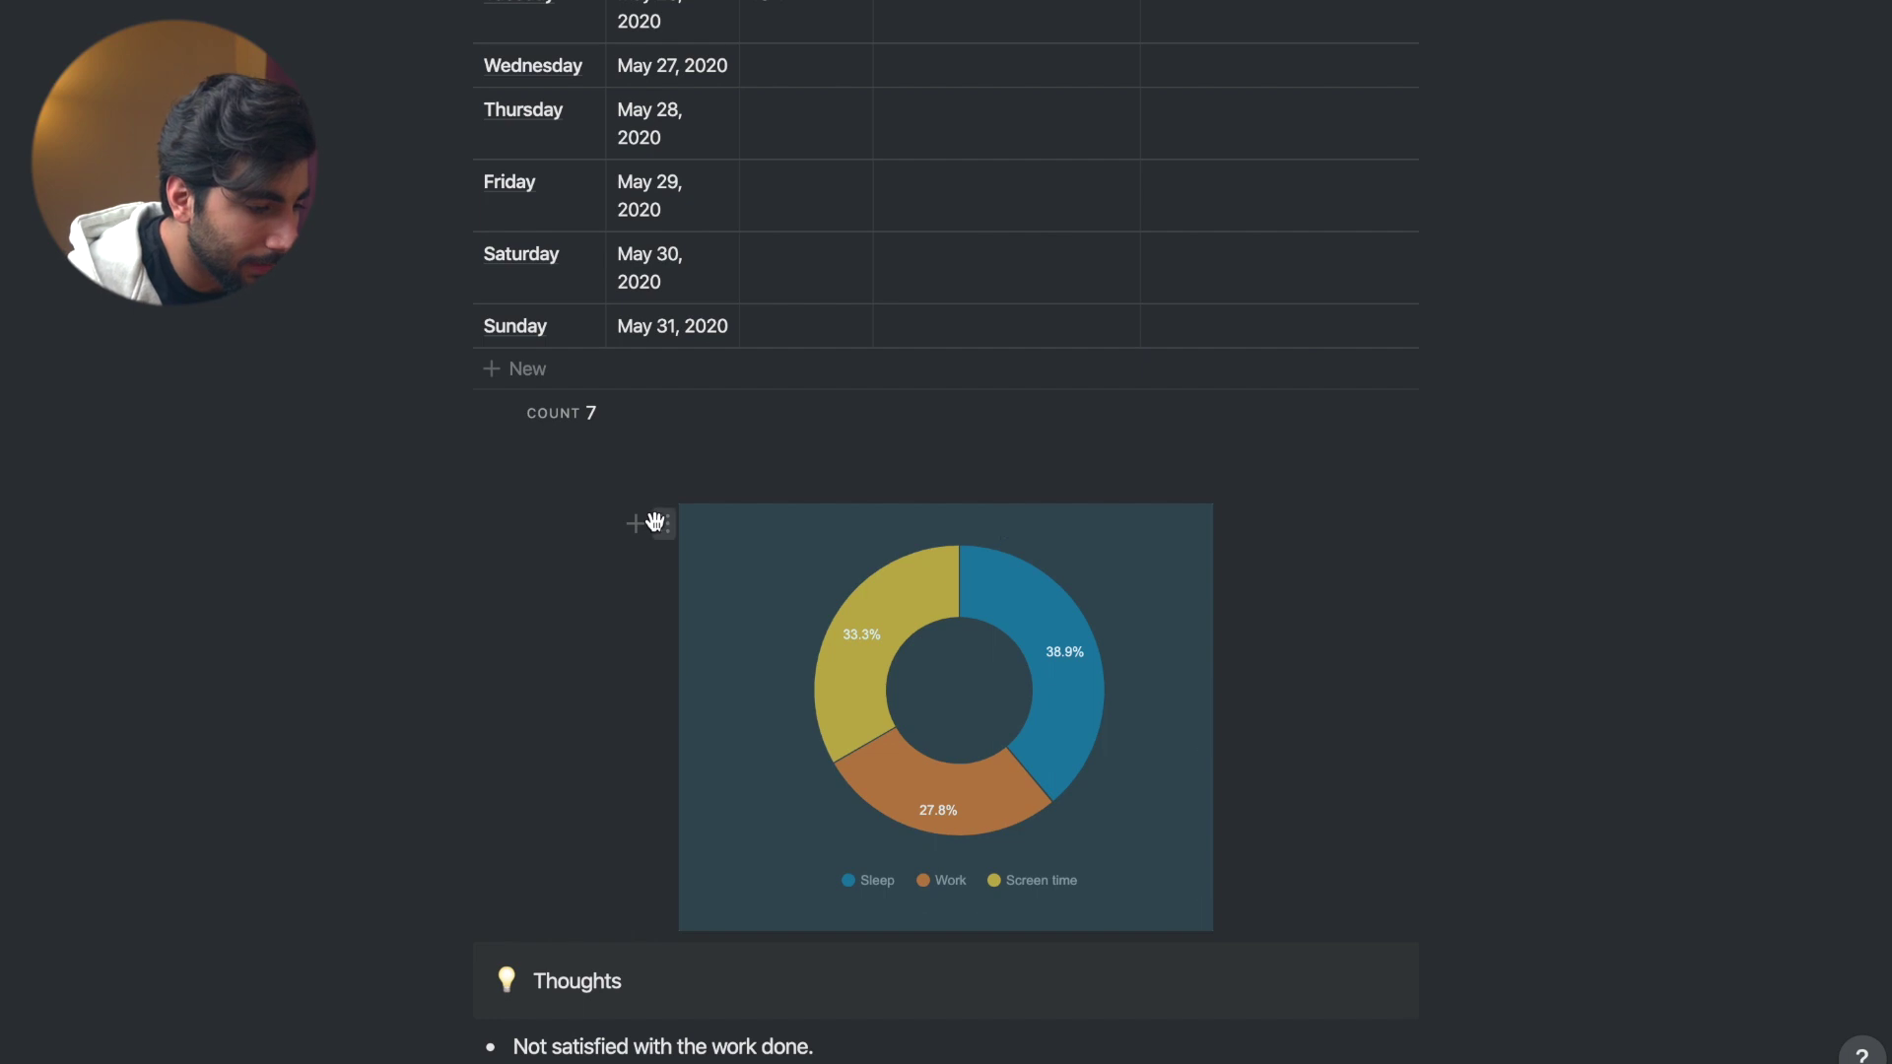
- Drag the donut chart block up beside the bar chart, above the sleep/work table
left_click_drag(664, 530, 1426, 79)
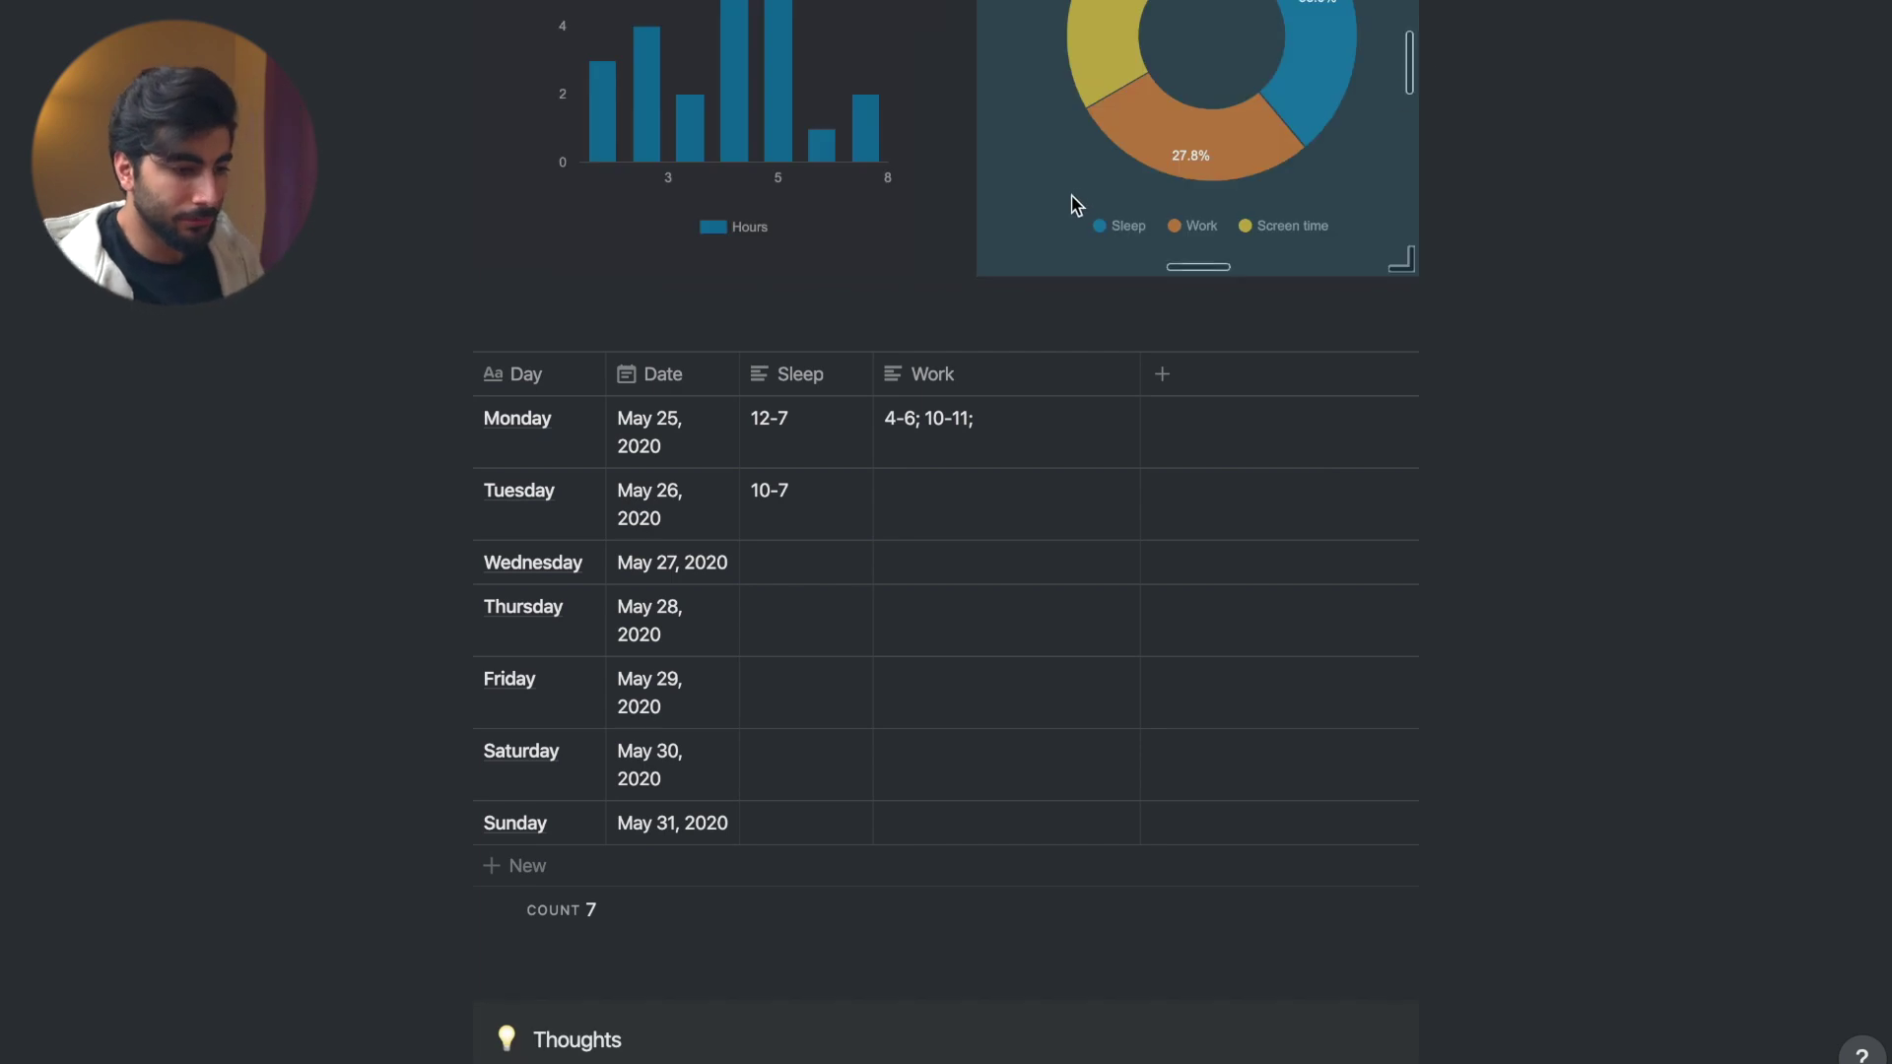
scroll(1068, 199, "up", 5)
scroll(1158, 385, "down", 10)
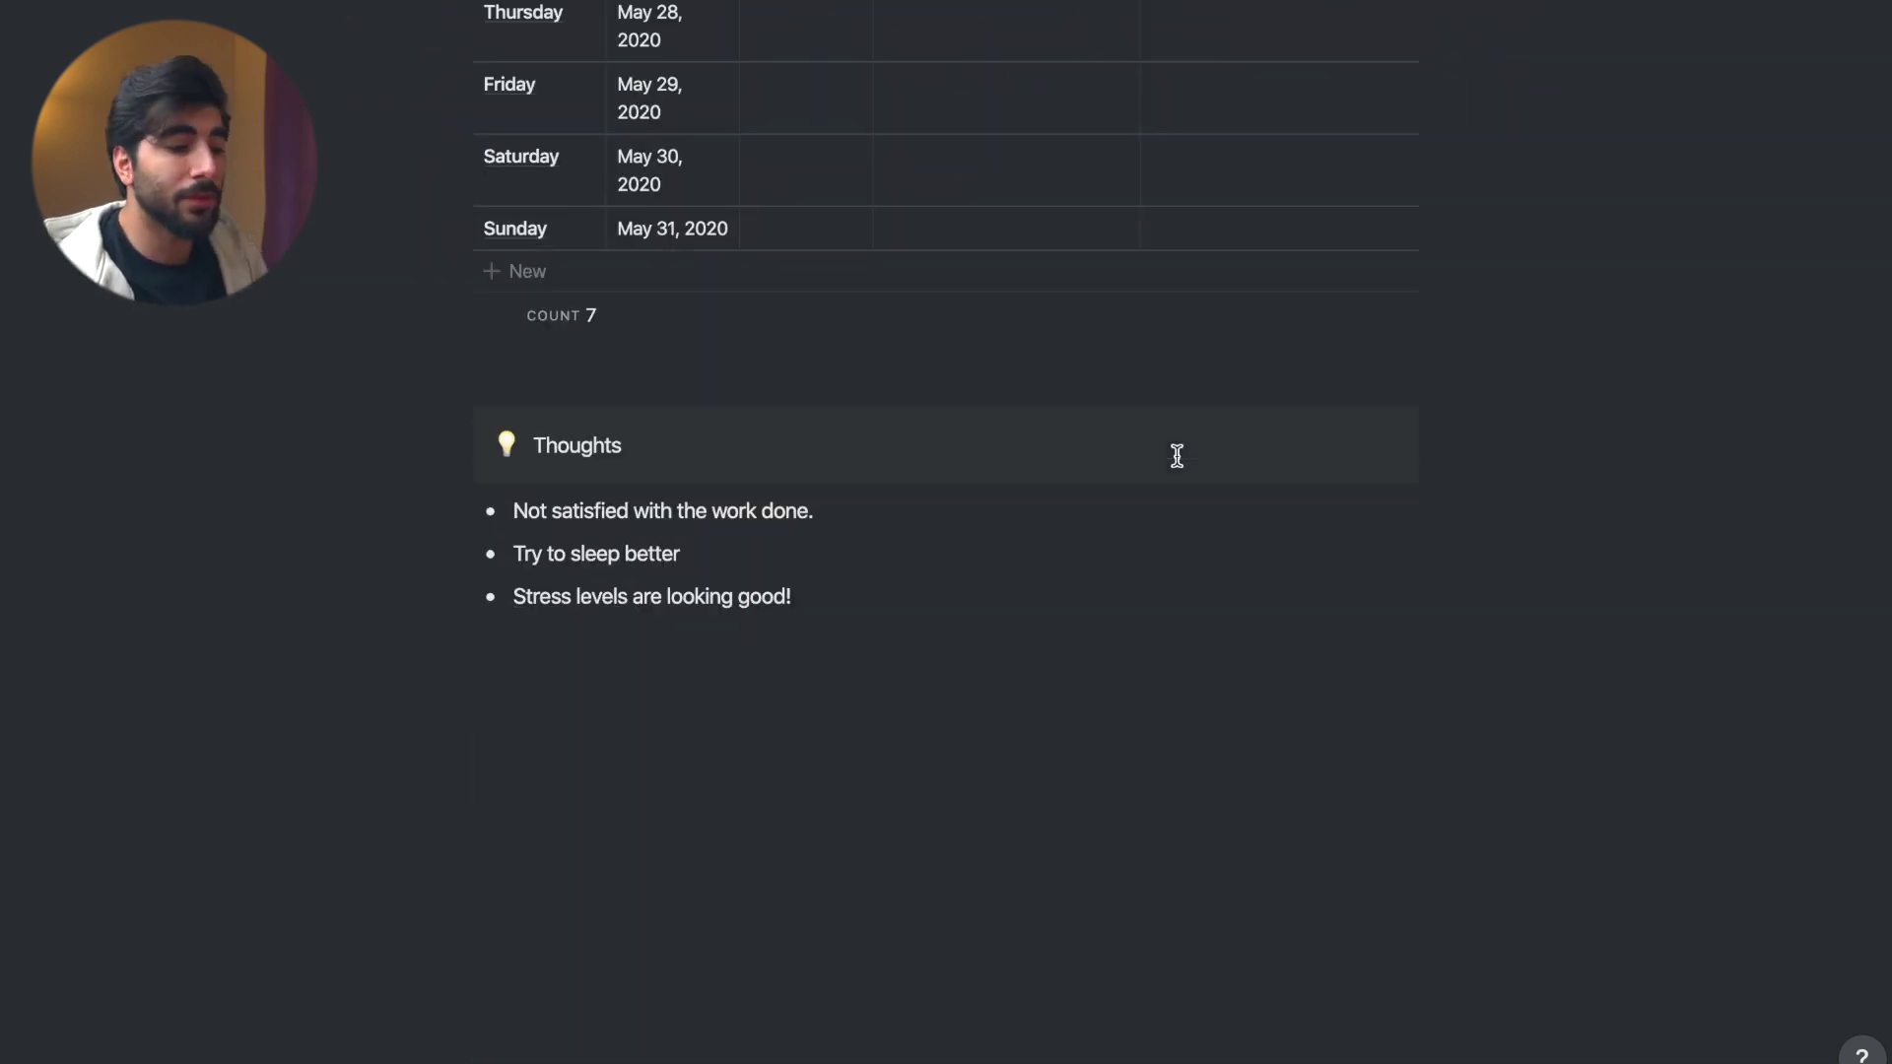
scroll(1177, 455, "up", 14)
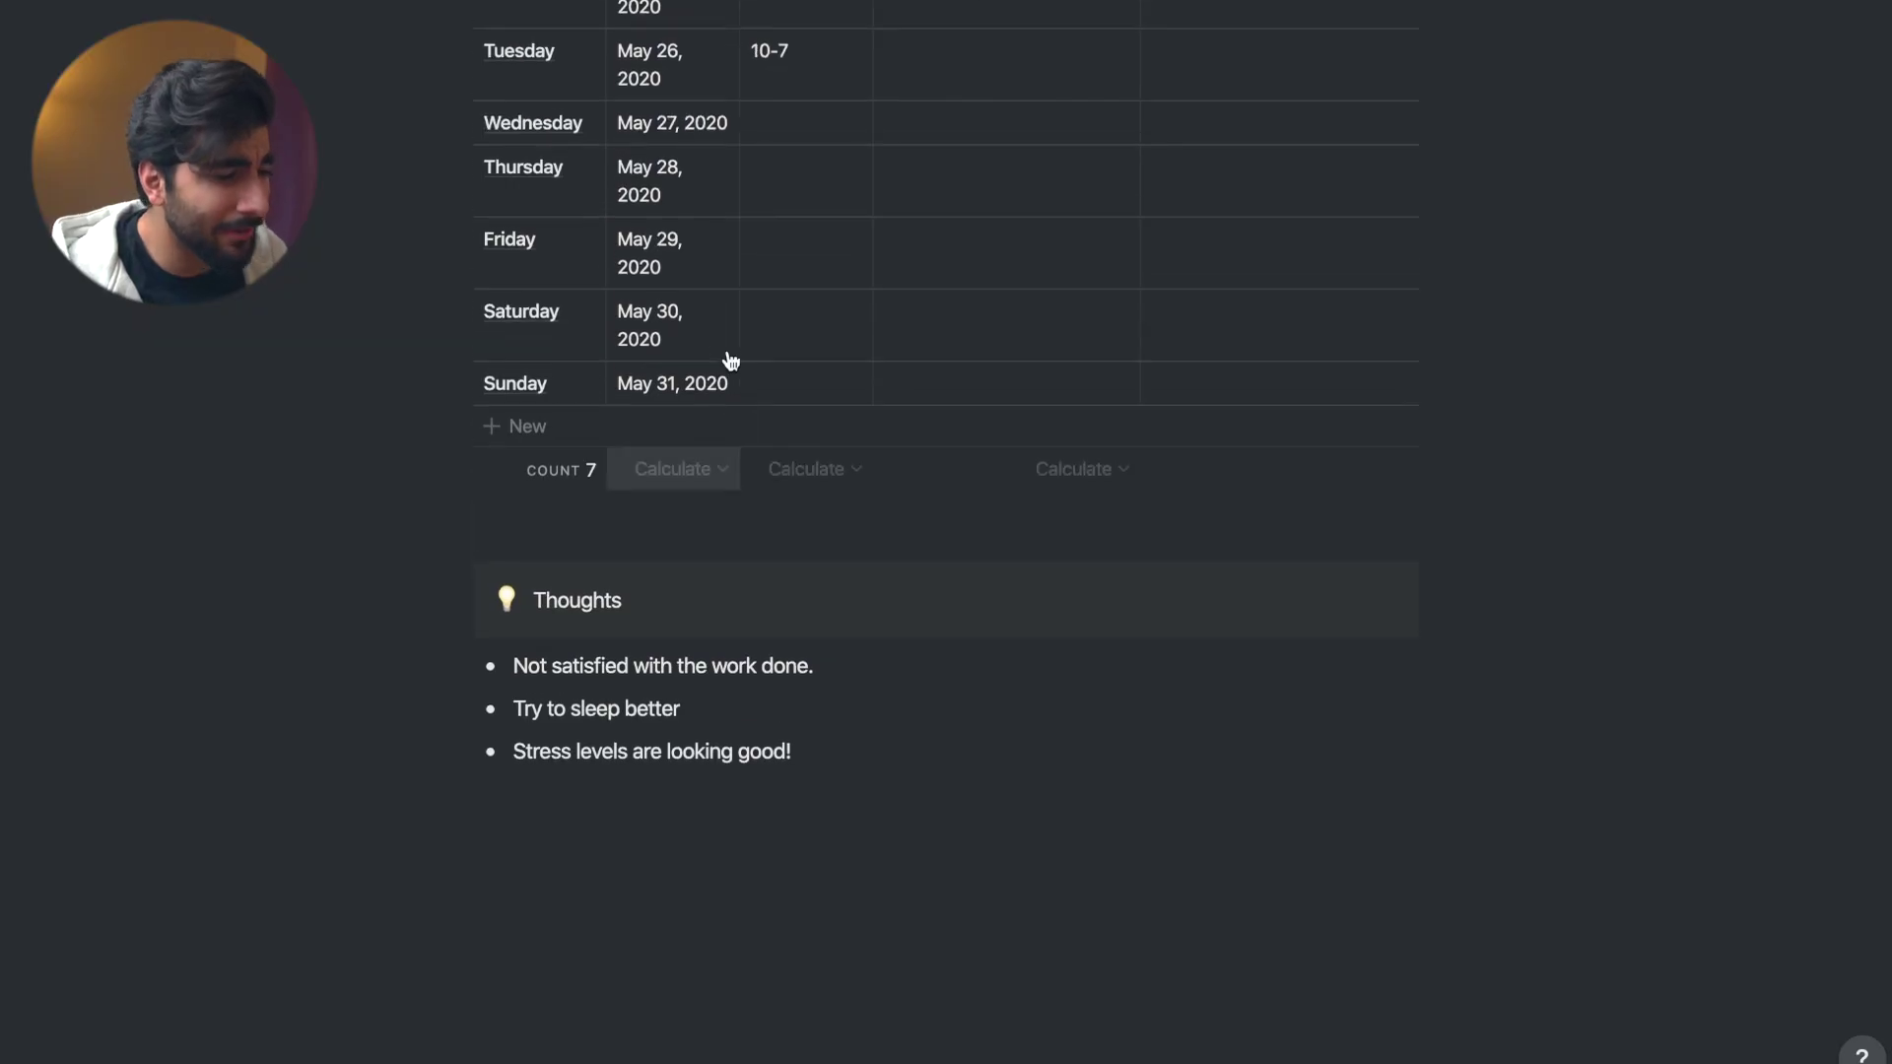
- Scroll through the Weekly page to review its charts, log table and Thoughts notes
scroll(678, 339, "up", 3)
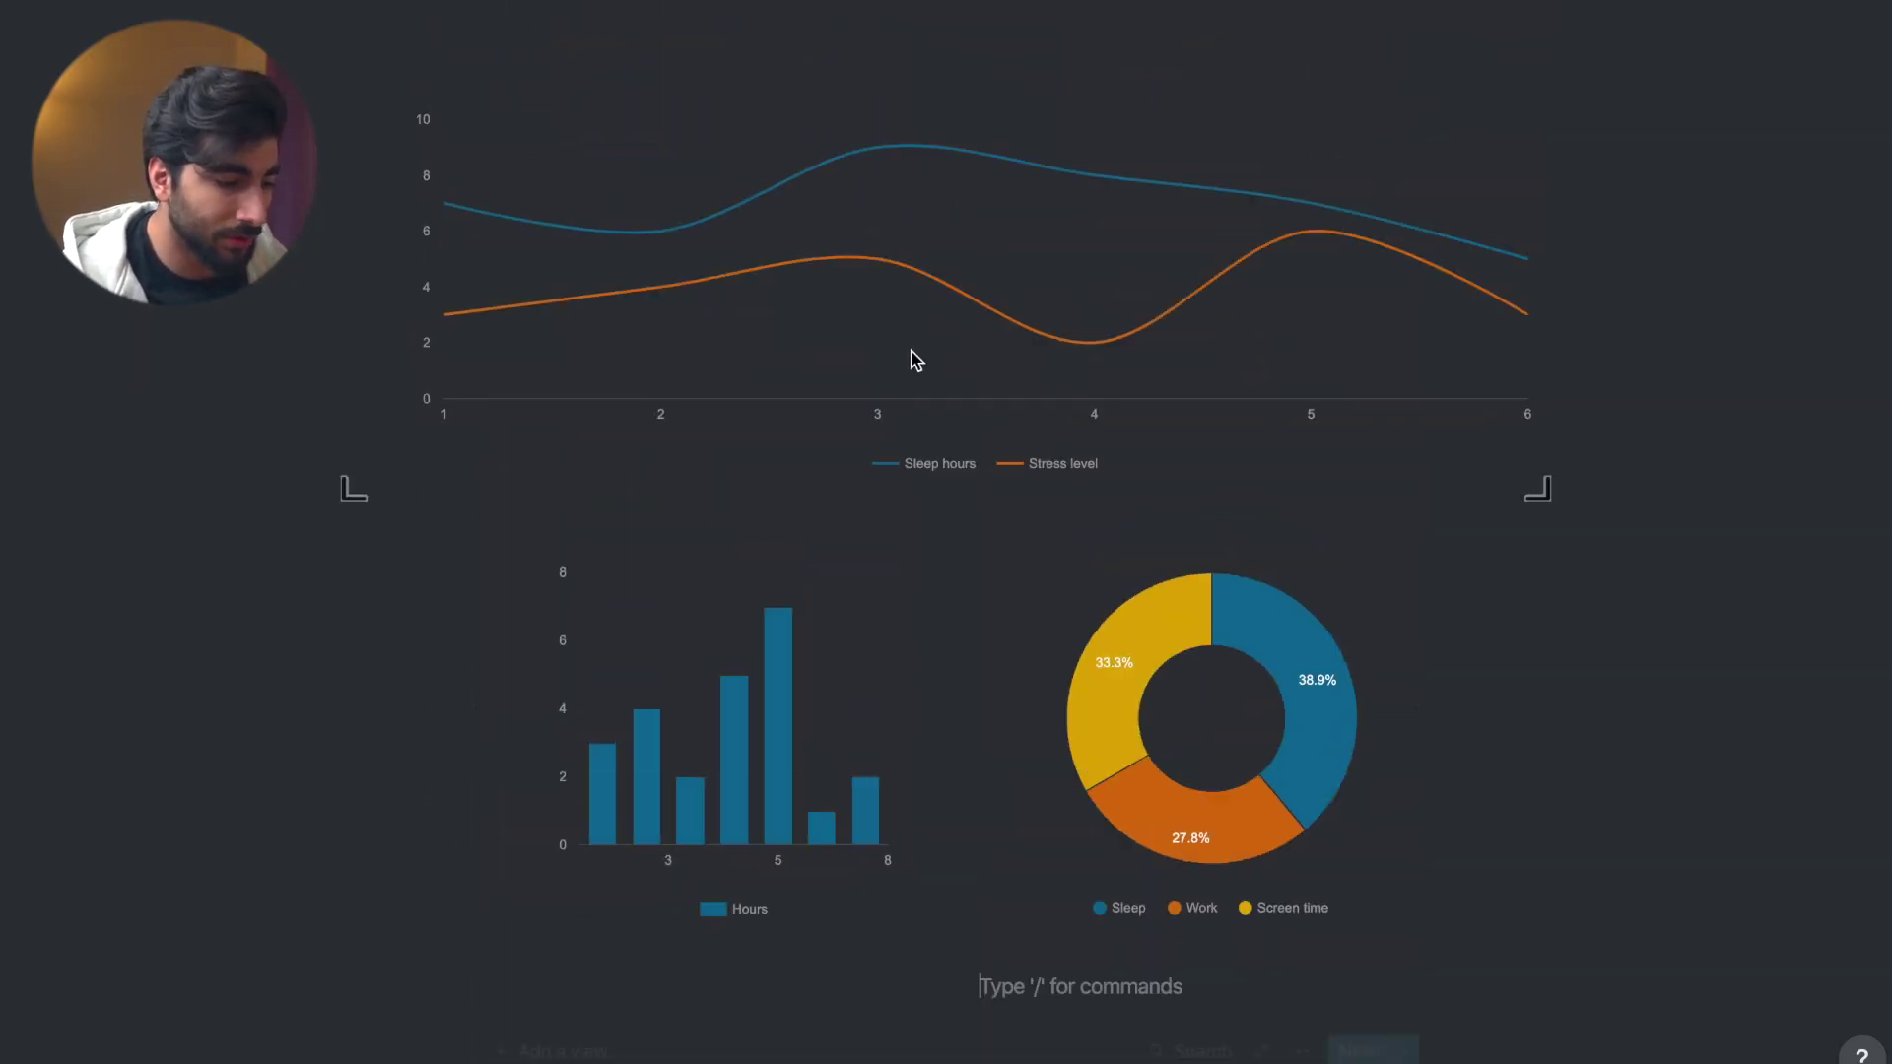
scroll(908, 359, "up", 10)
scroll(910, 599, "down", 5)
scroll(908, 599, "down", 15)
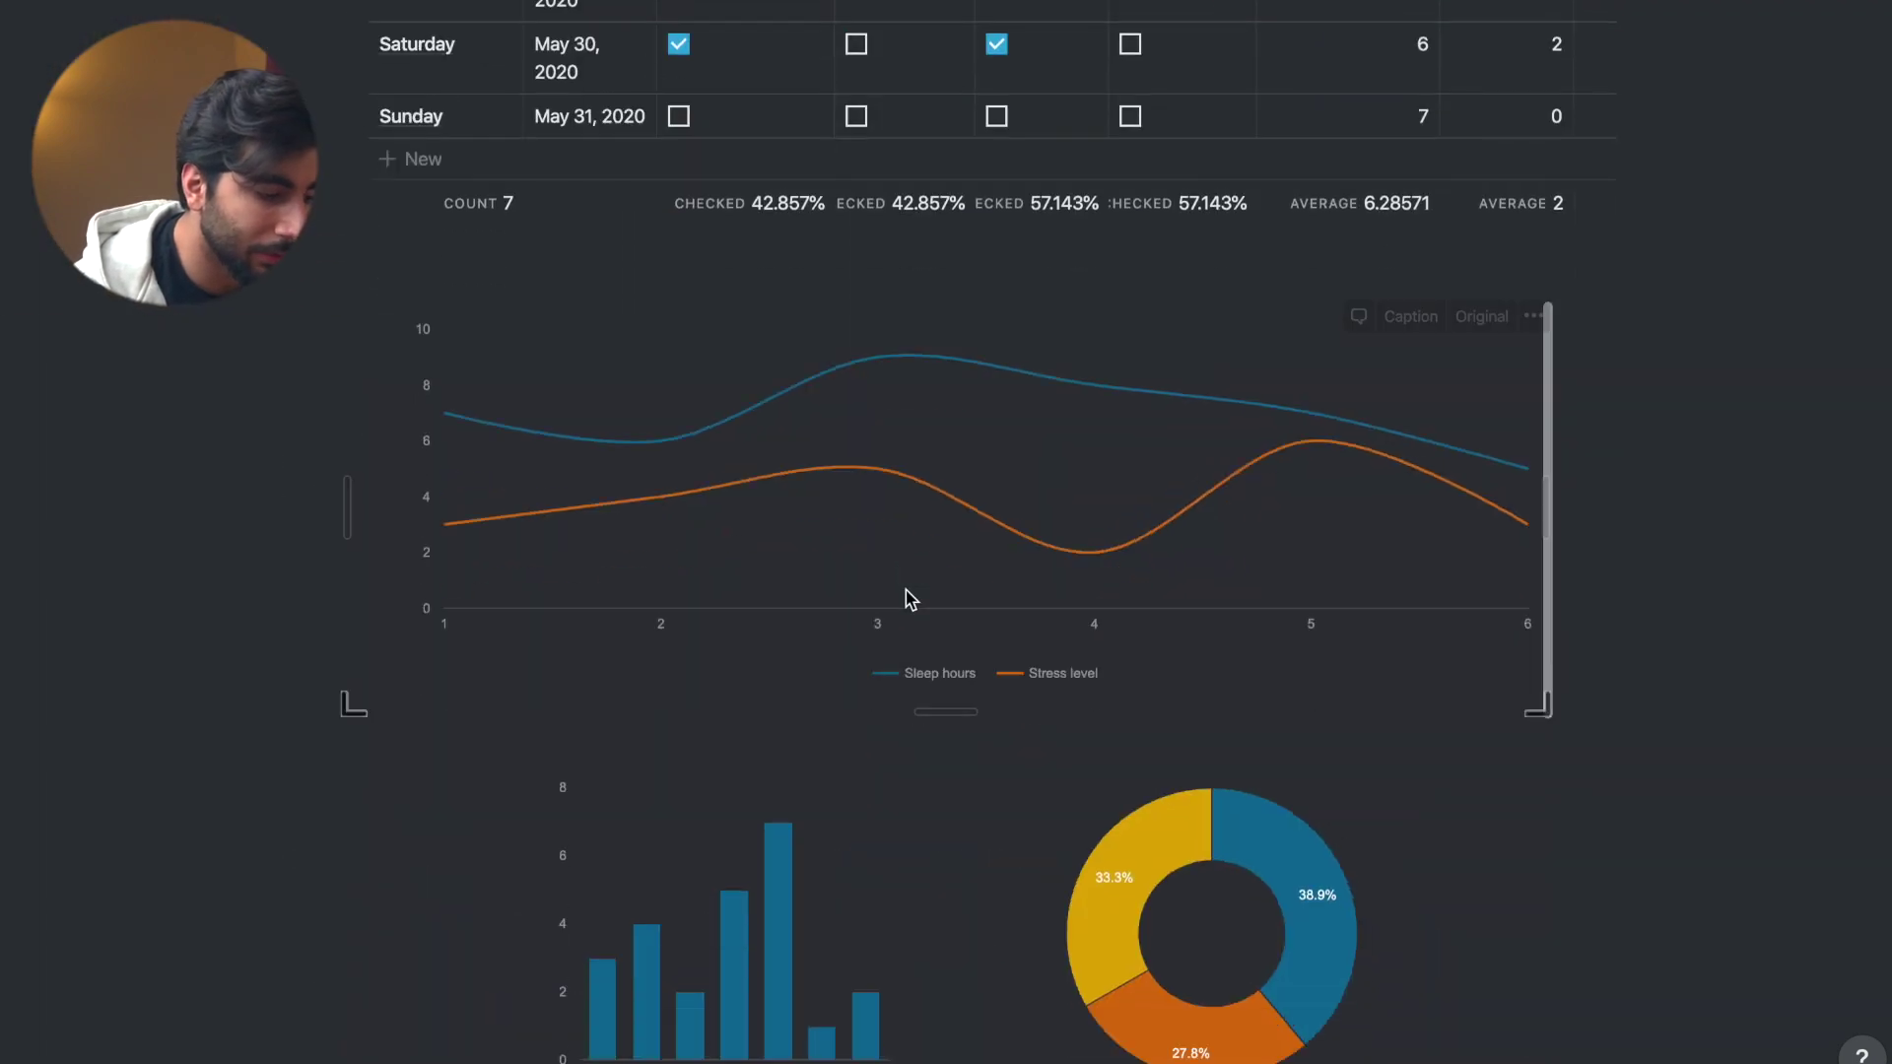
scroll(1005, 867, "down", 5)
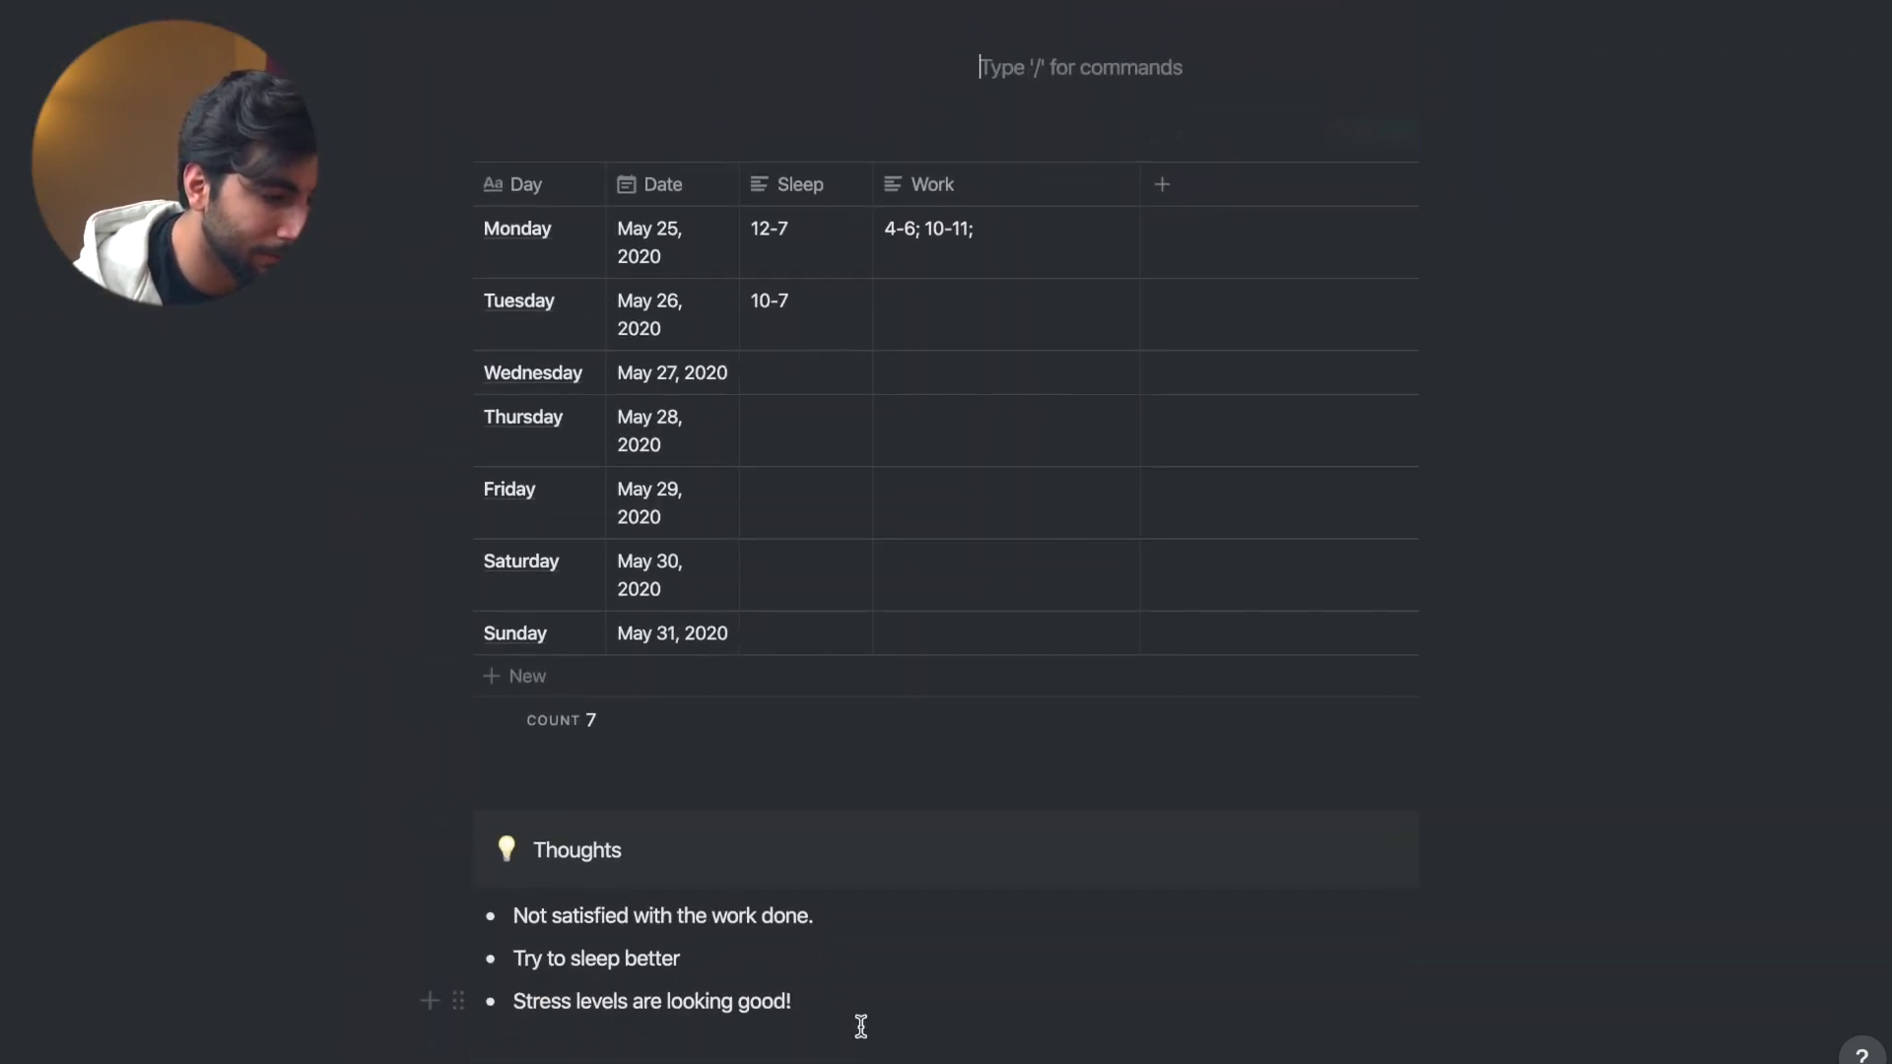
scroll(577, 323, "up", 15)
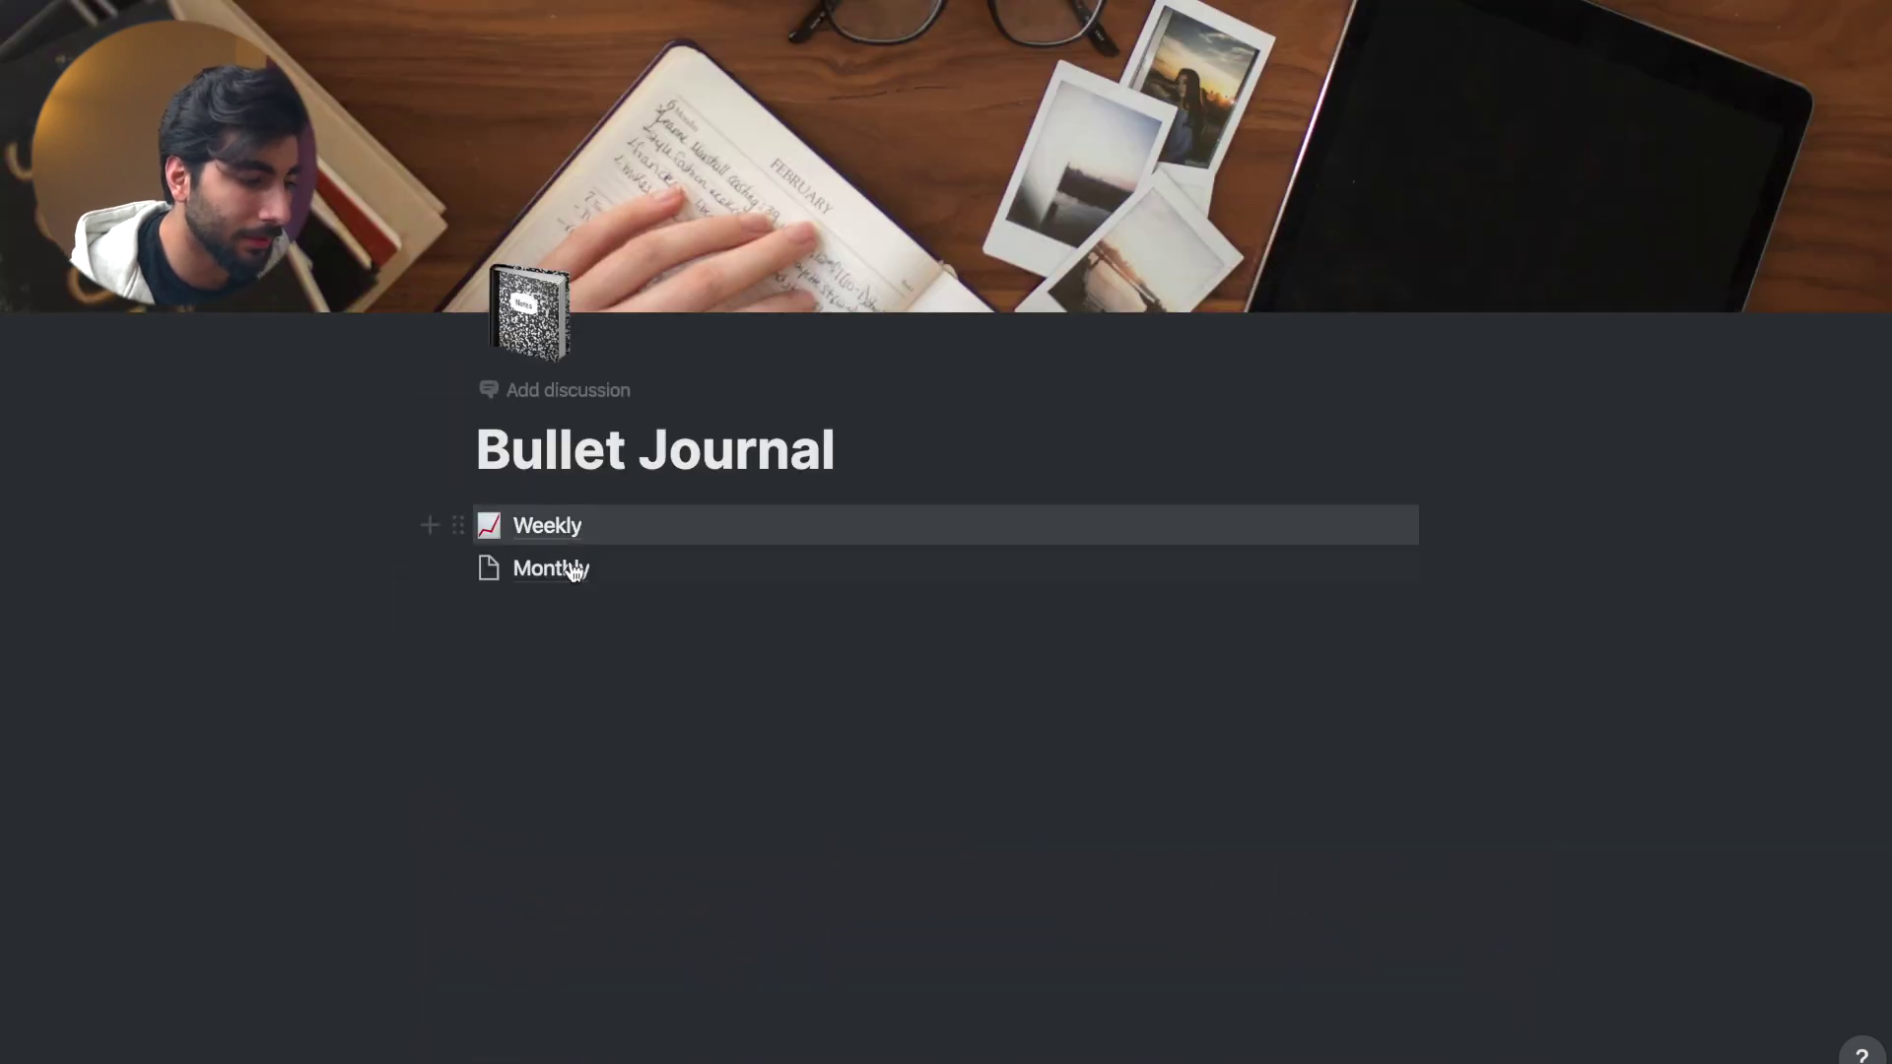
- On the Monthly page, name the first table entry January
left_click(562, 568)
left_click(522, 318)
type("Janu")
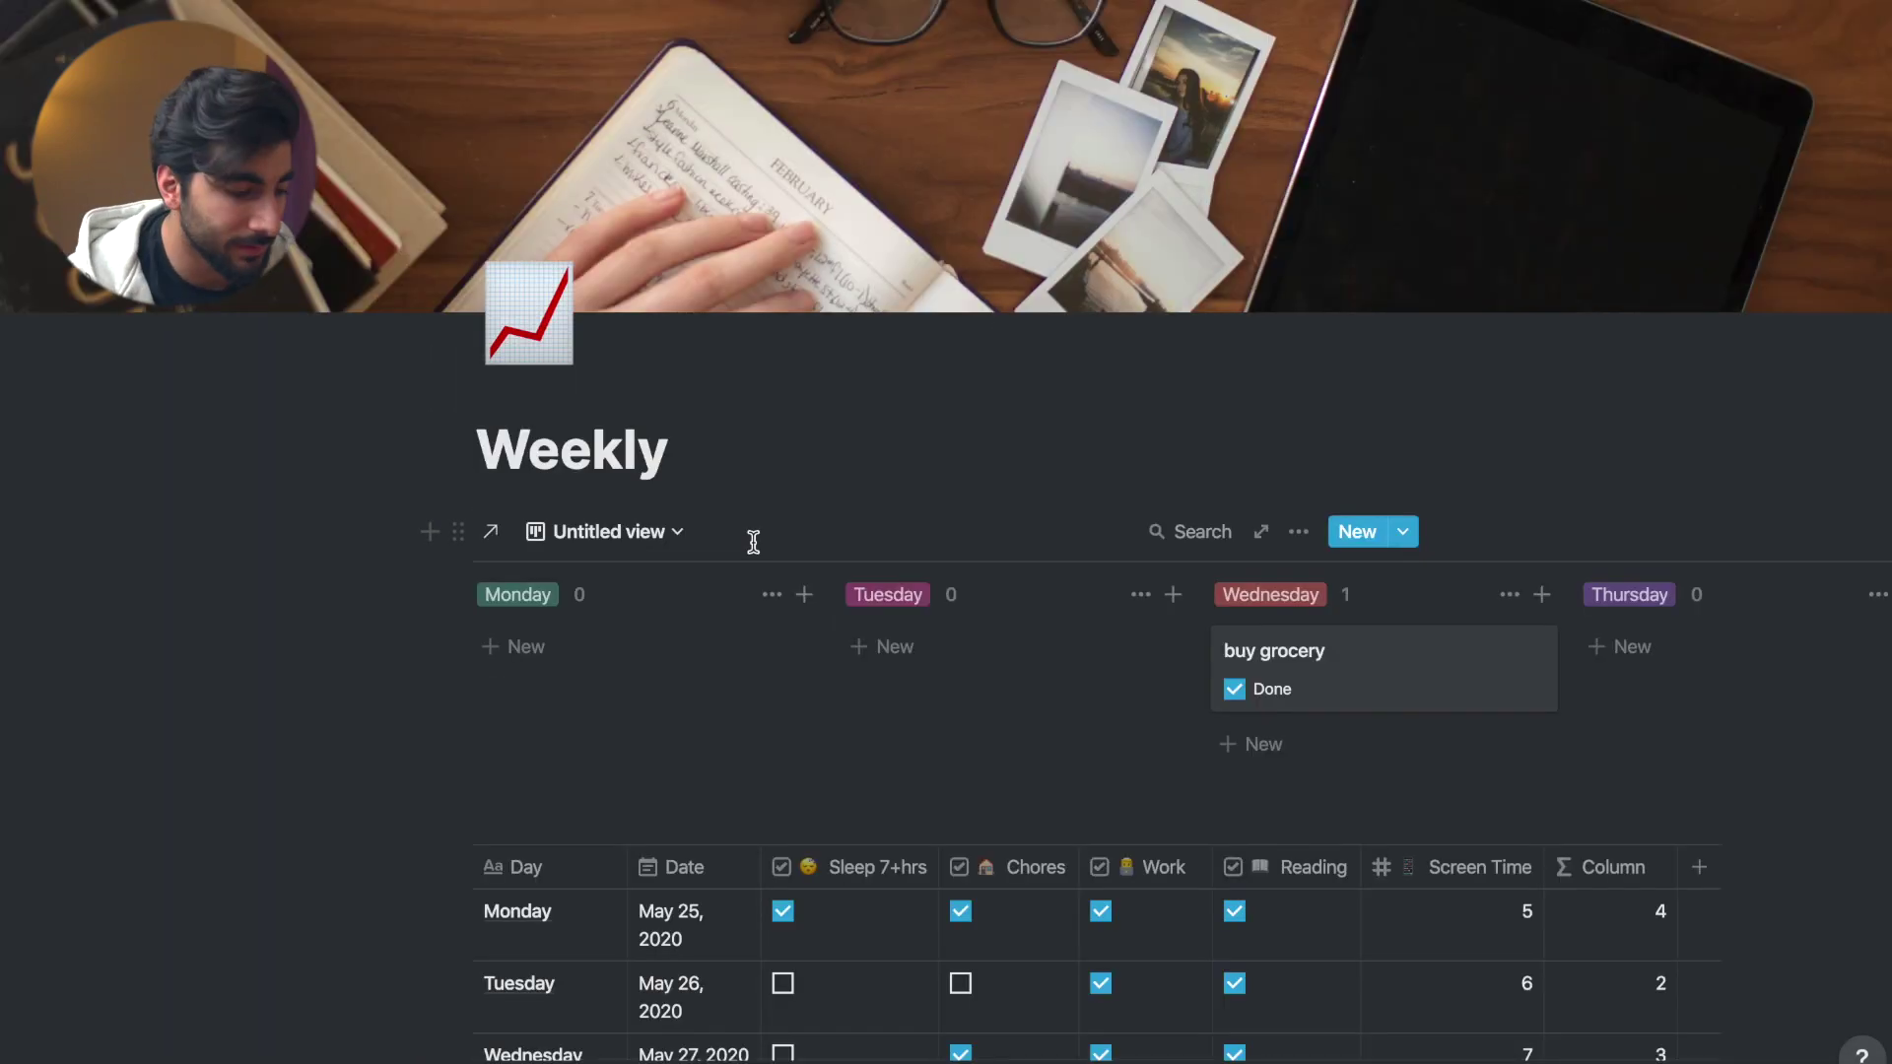
scroll(753, 541, "down", 10)
scroll(949, 741, "down", 15)
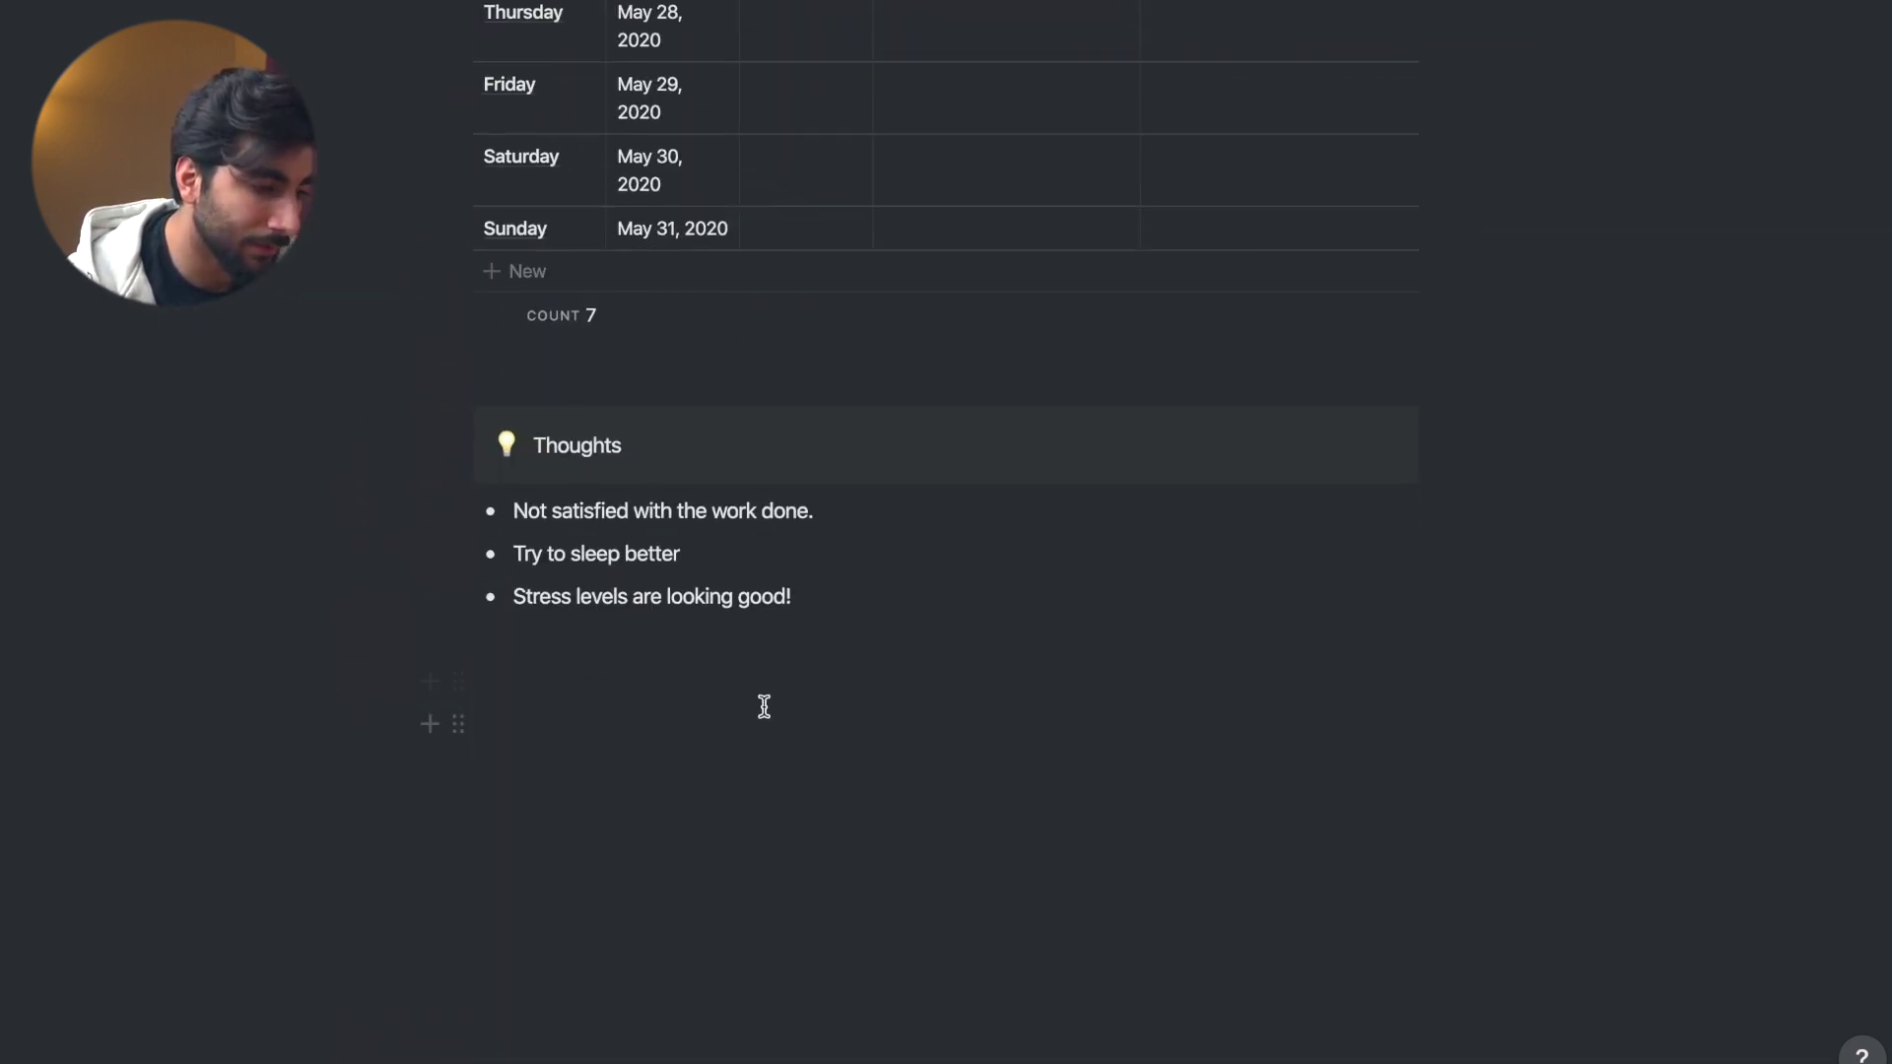
scroll(523, 409, "up", 20)
scroll(541, 39, "up", 5)
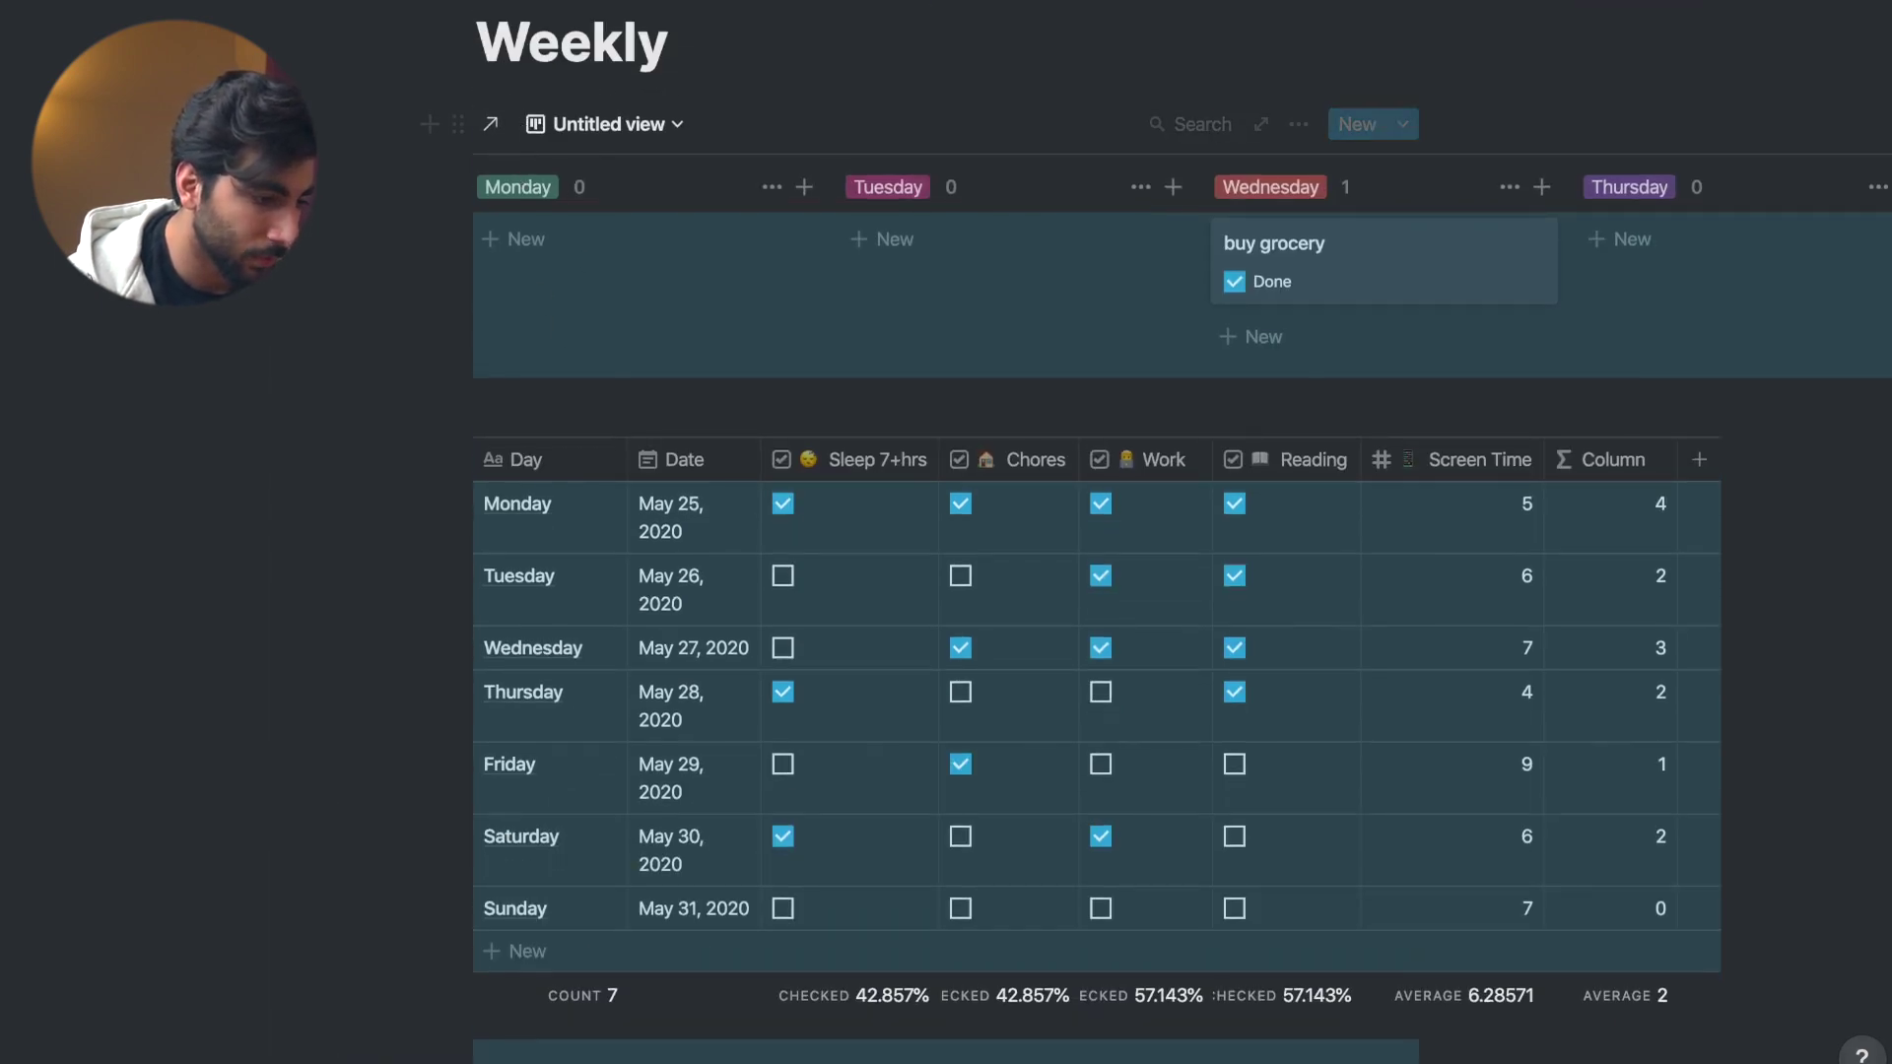
- Paste the copied Weekly tables, charts and Thoughts into January's page and view it full-page
key("super+bracketleft")
left_click(575, 565)
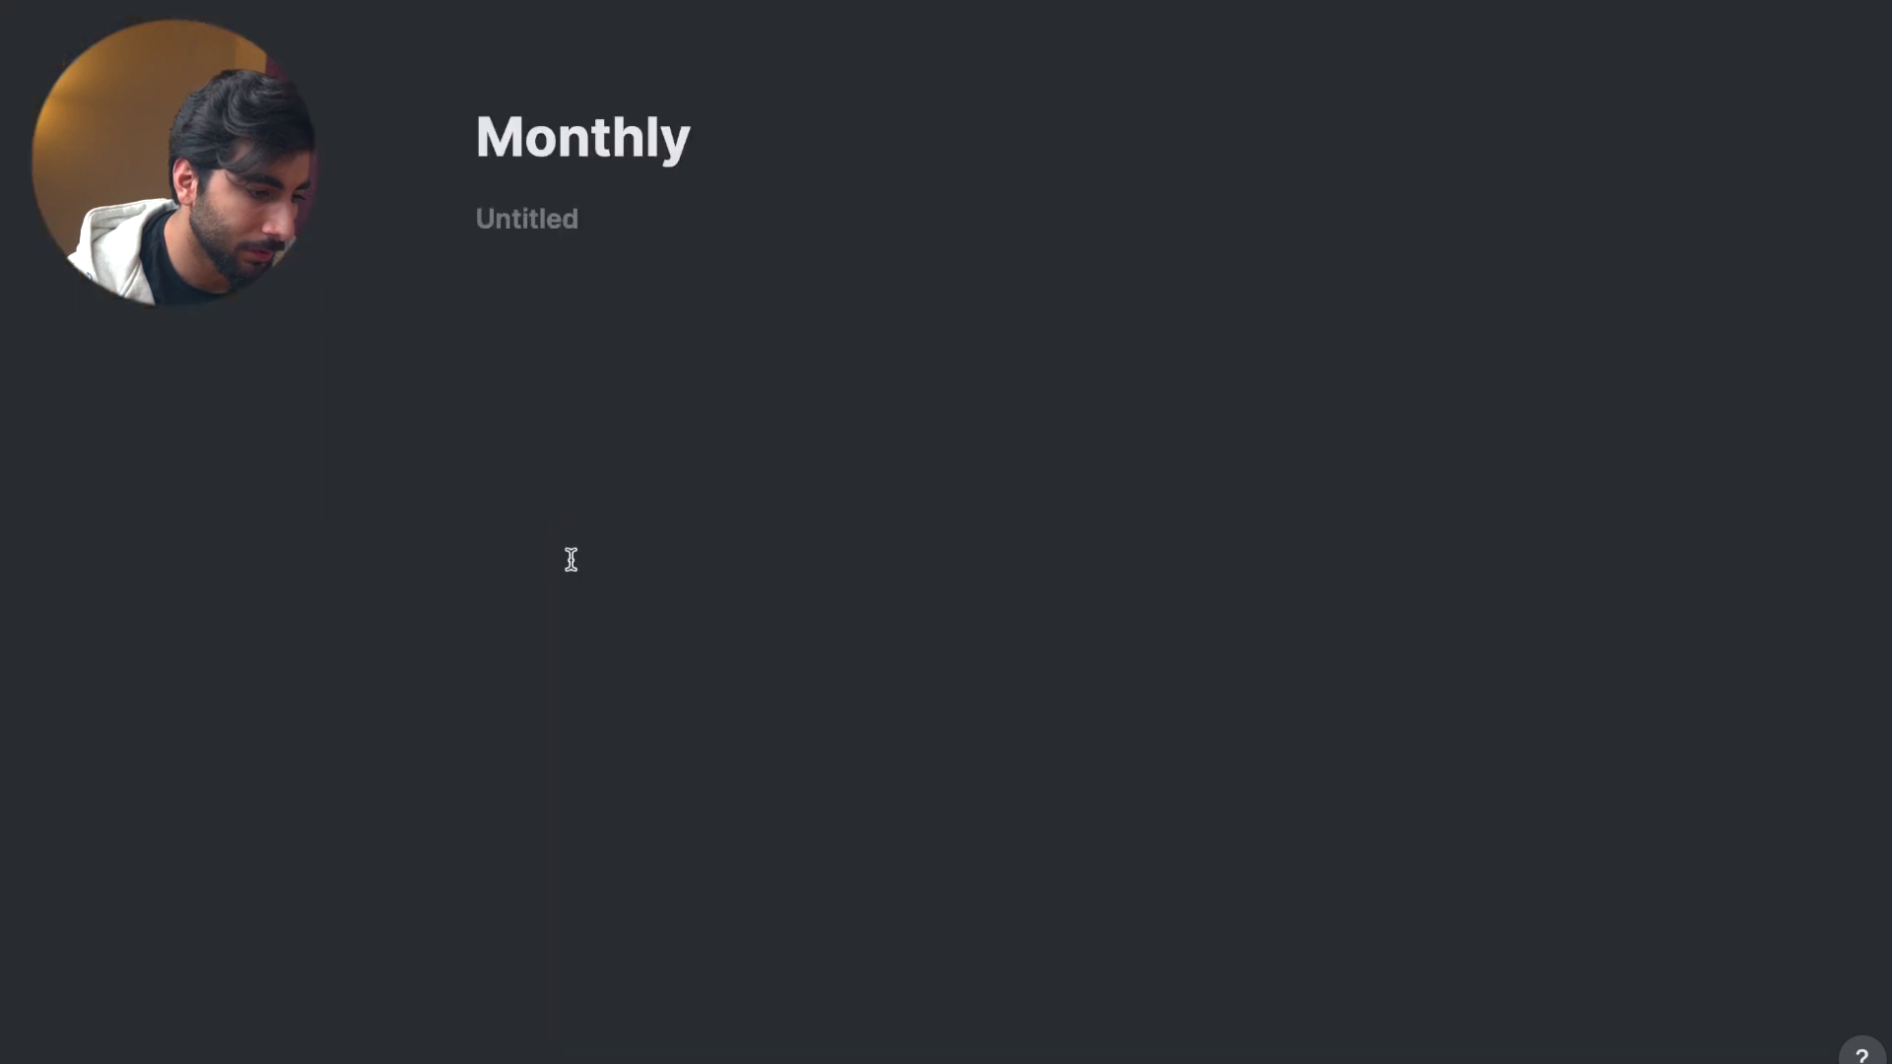
left_click(804, 323)
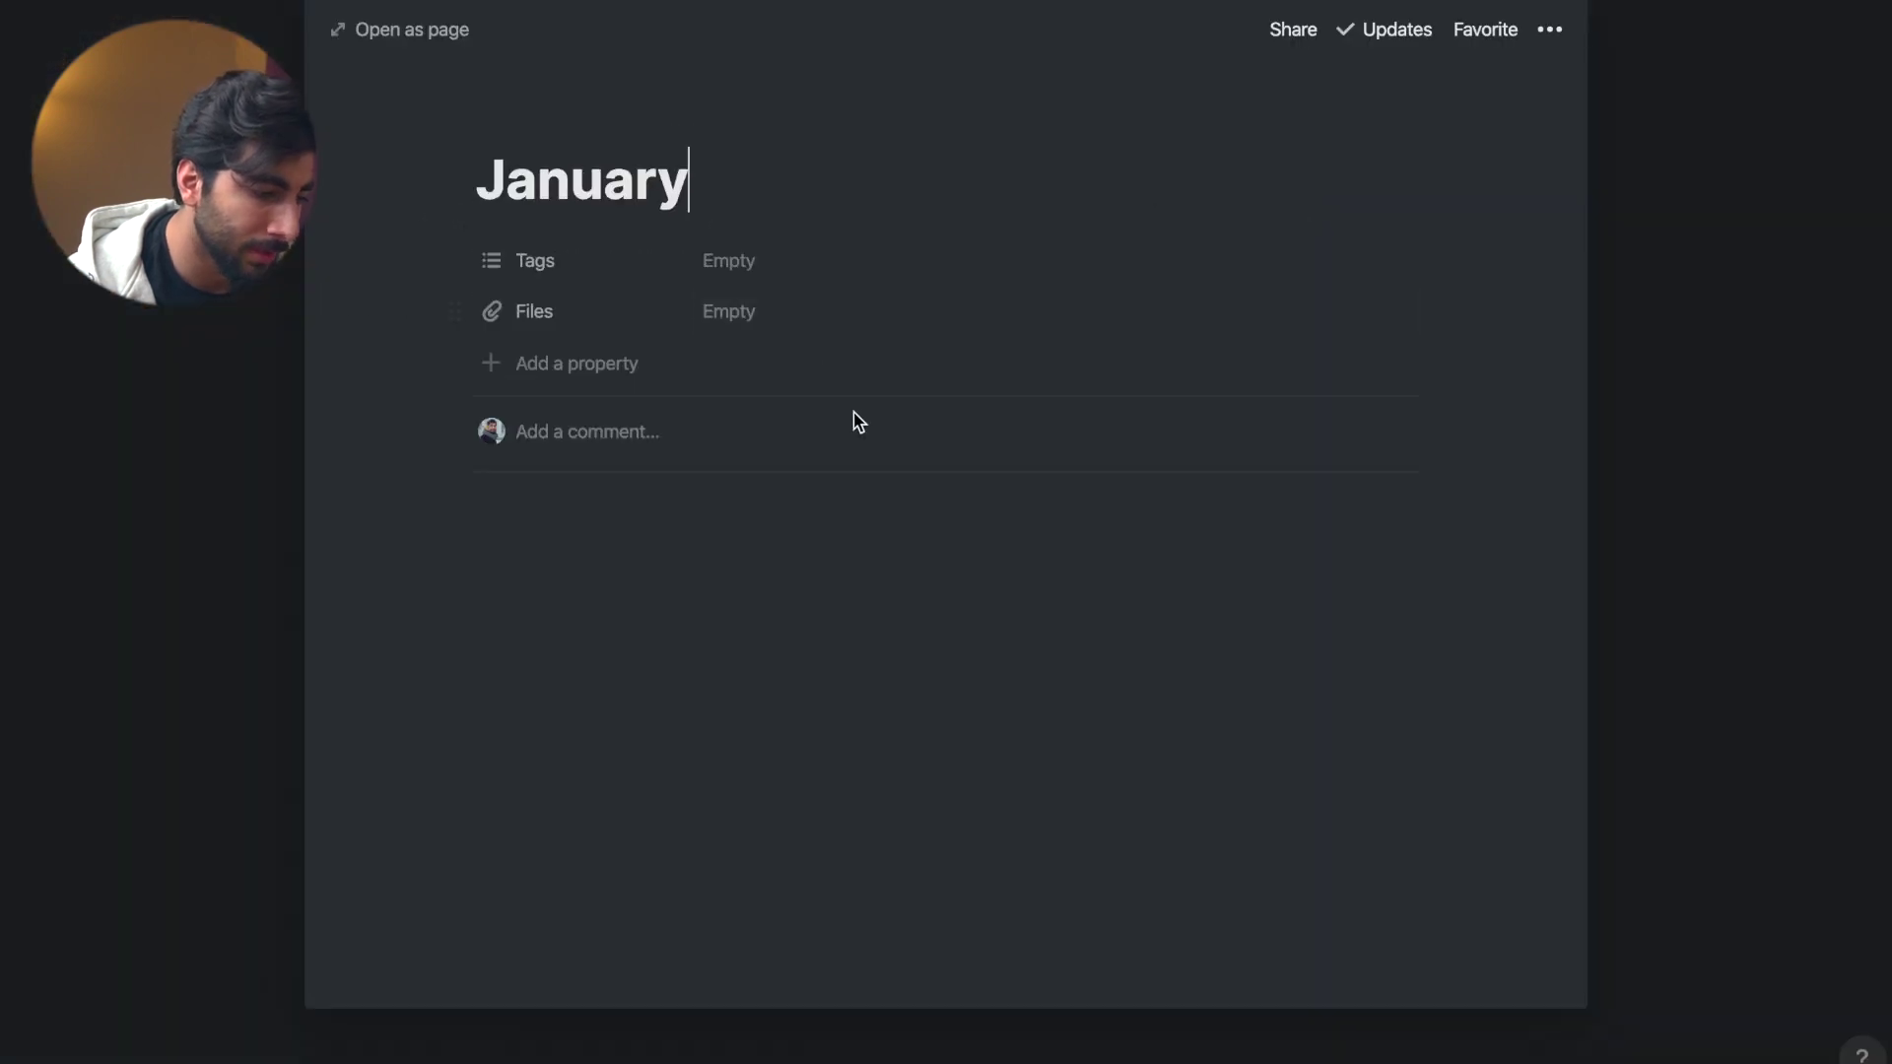
left_click(688, 588)
key("ctrl+v")
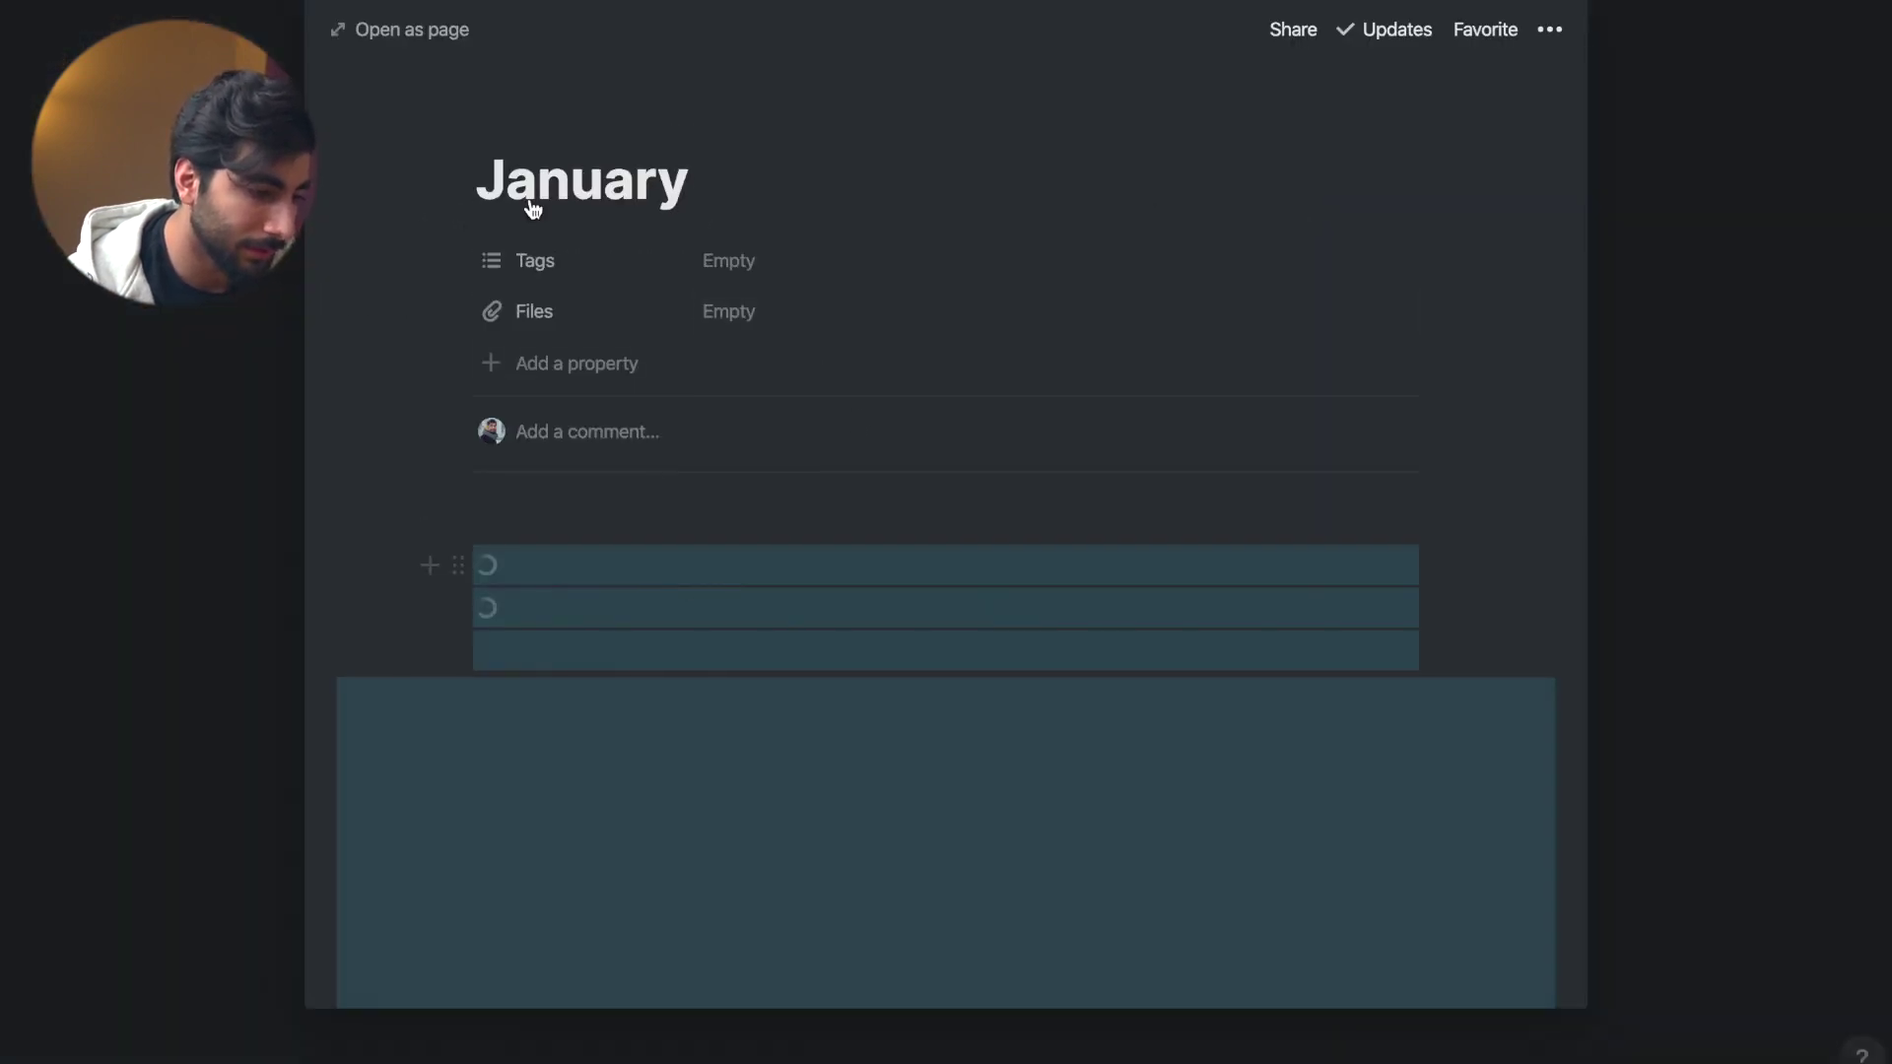
left_click(418, 31)
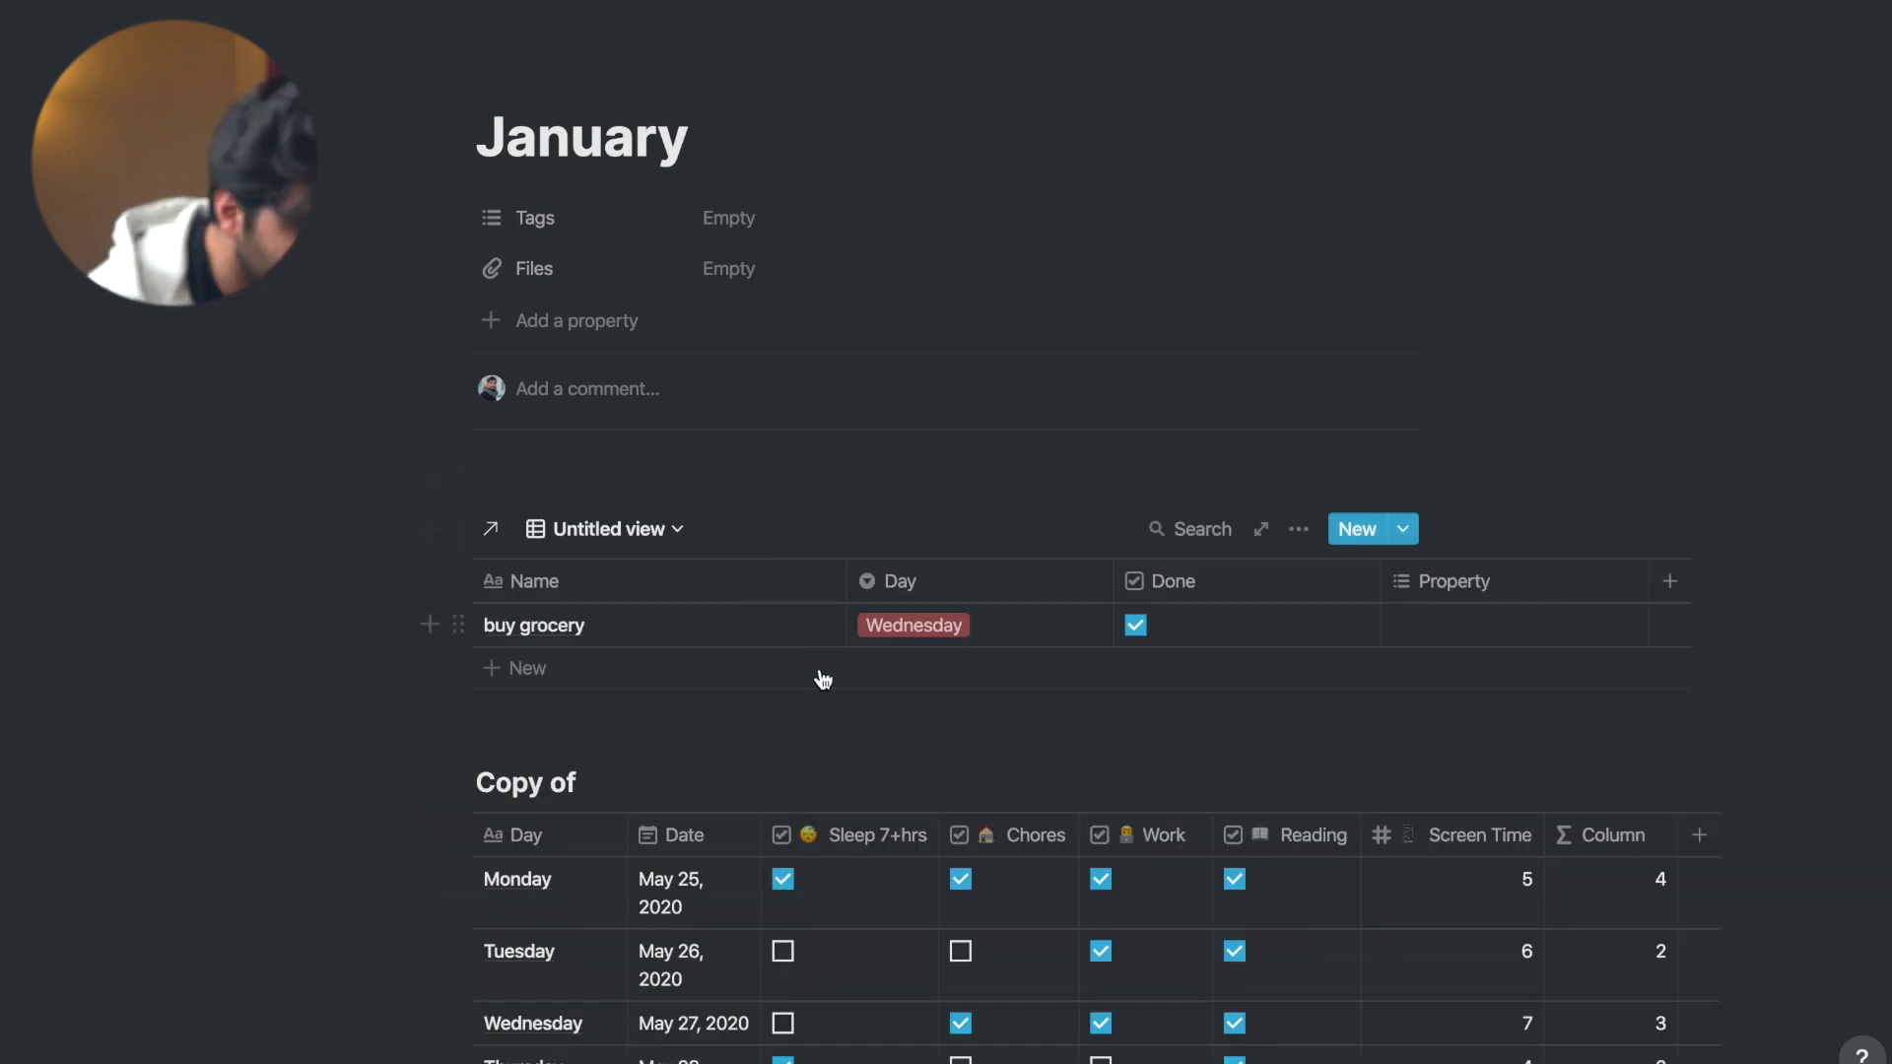
scroll(824, 670, "down", 15)
- Scroll the Weekly page's day-by-day task board sideways to bring Friday into view
scroll(824, 656, "down", 3)
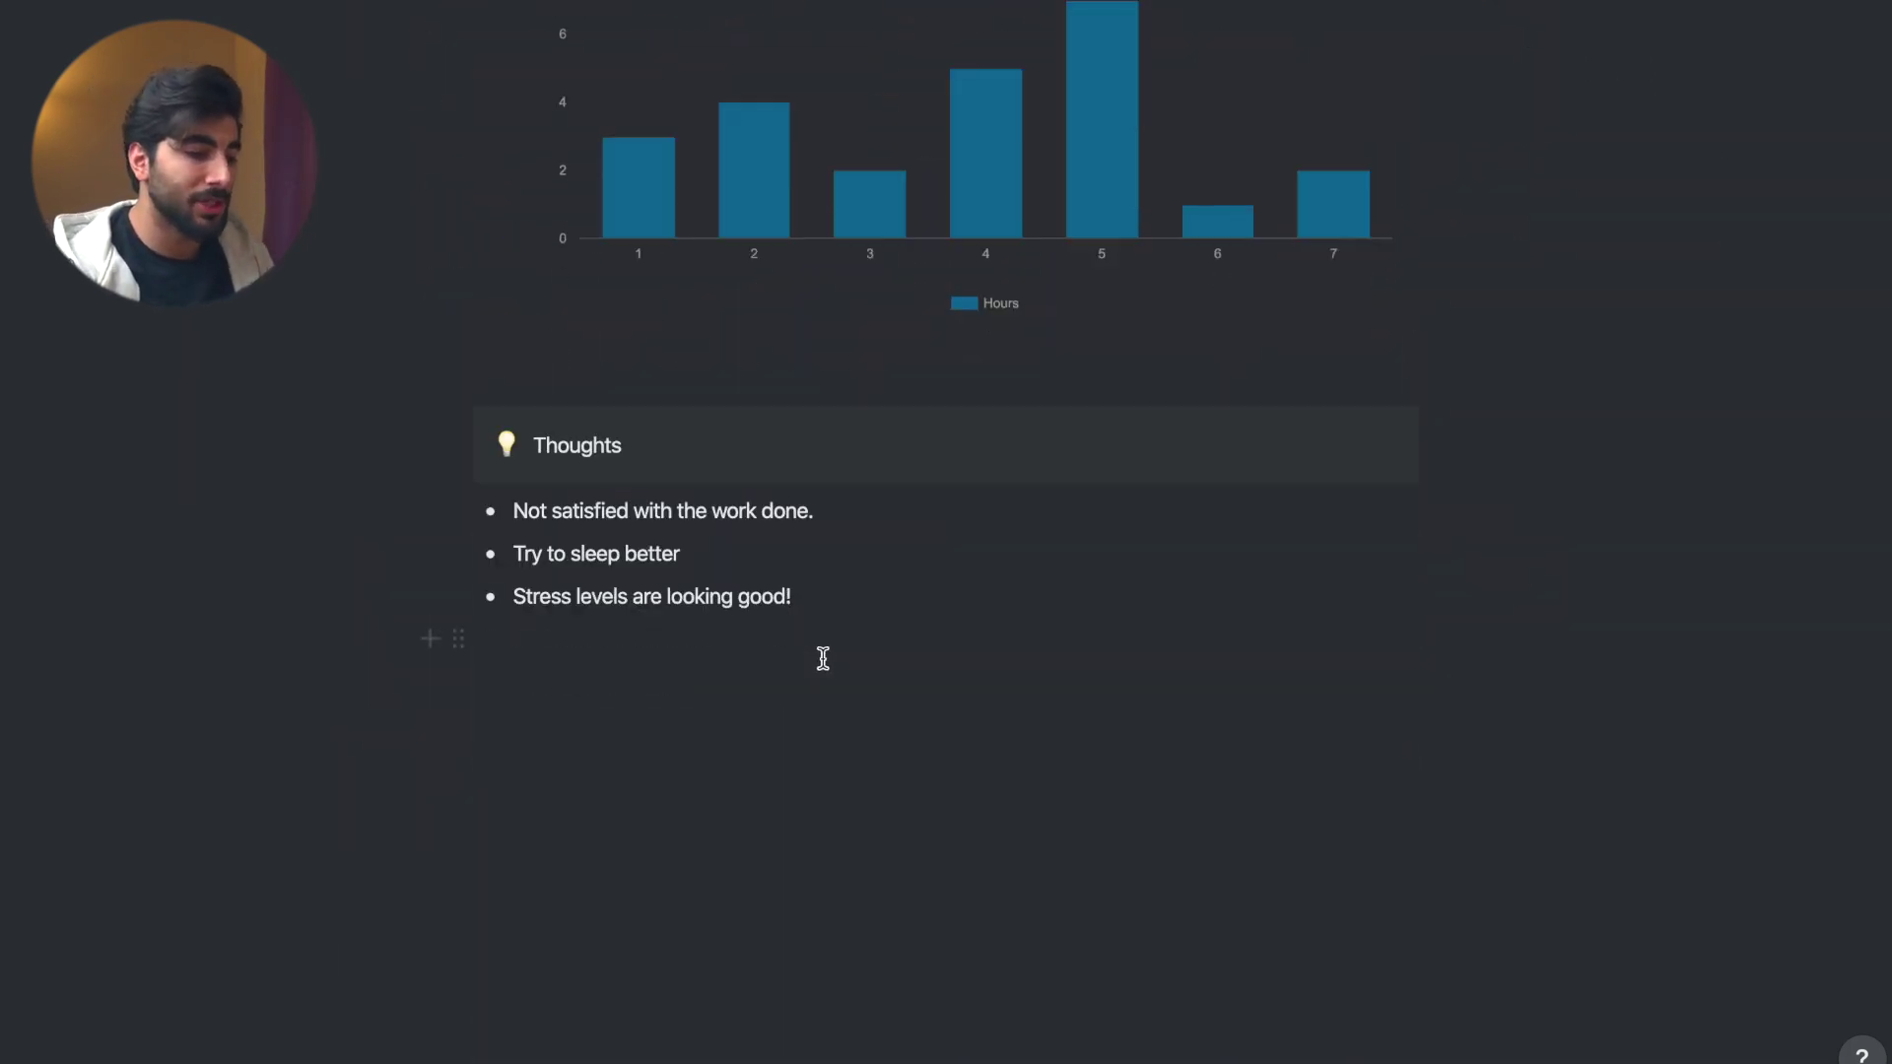
scroll(828, 660, "up", 20)
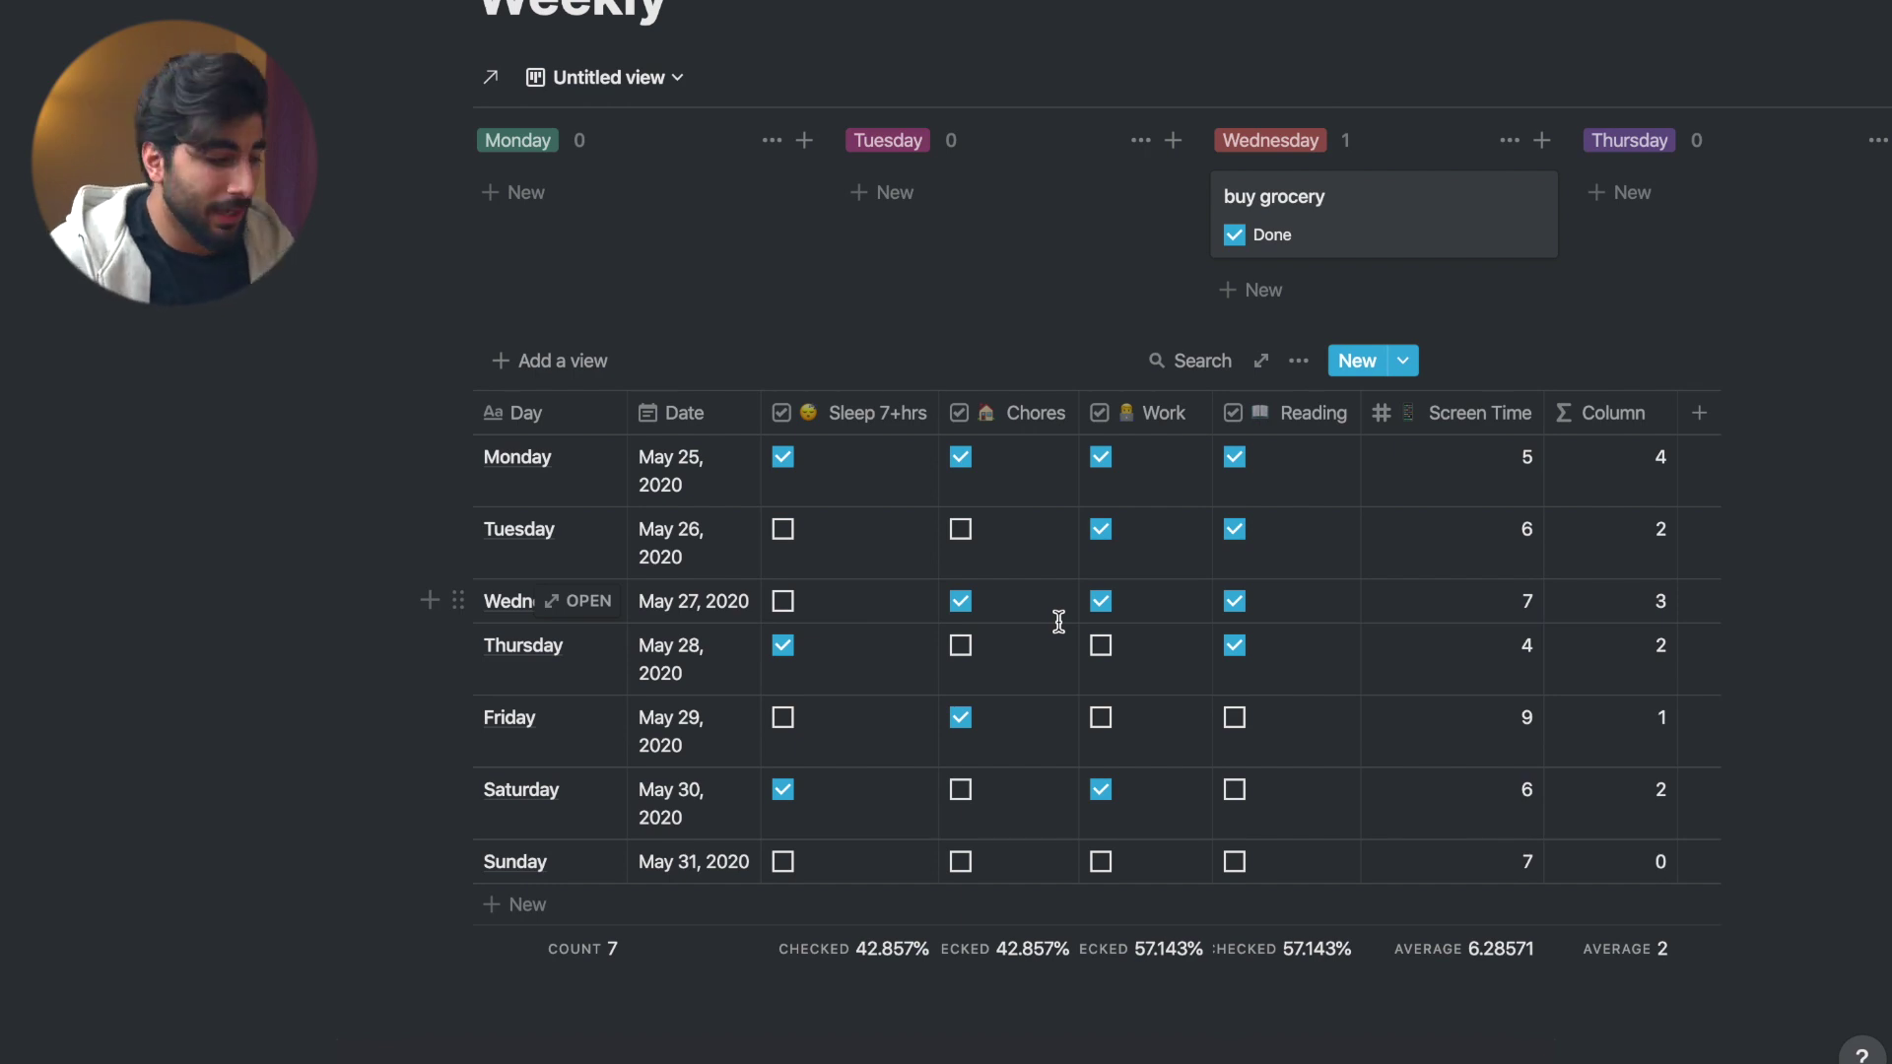
scroll(1131, 223, "right", 3)
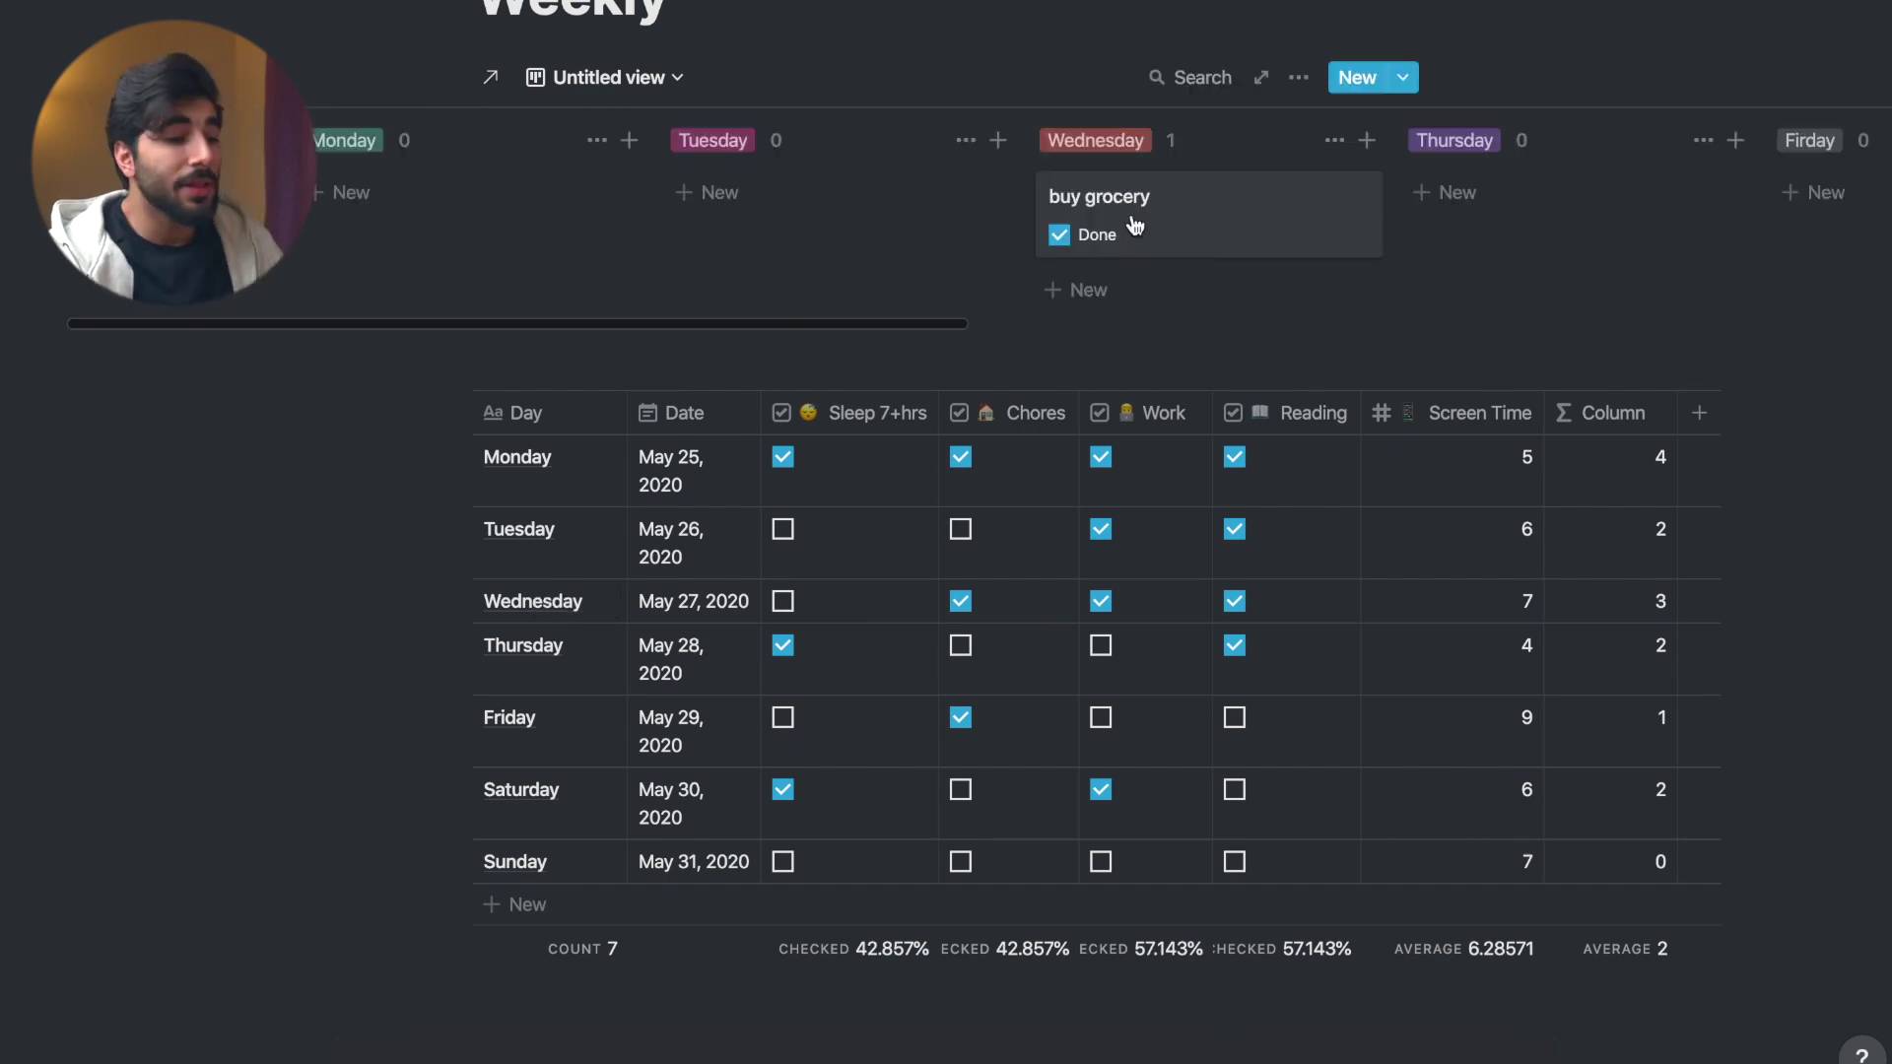